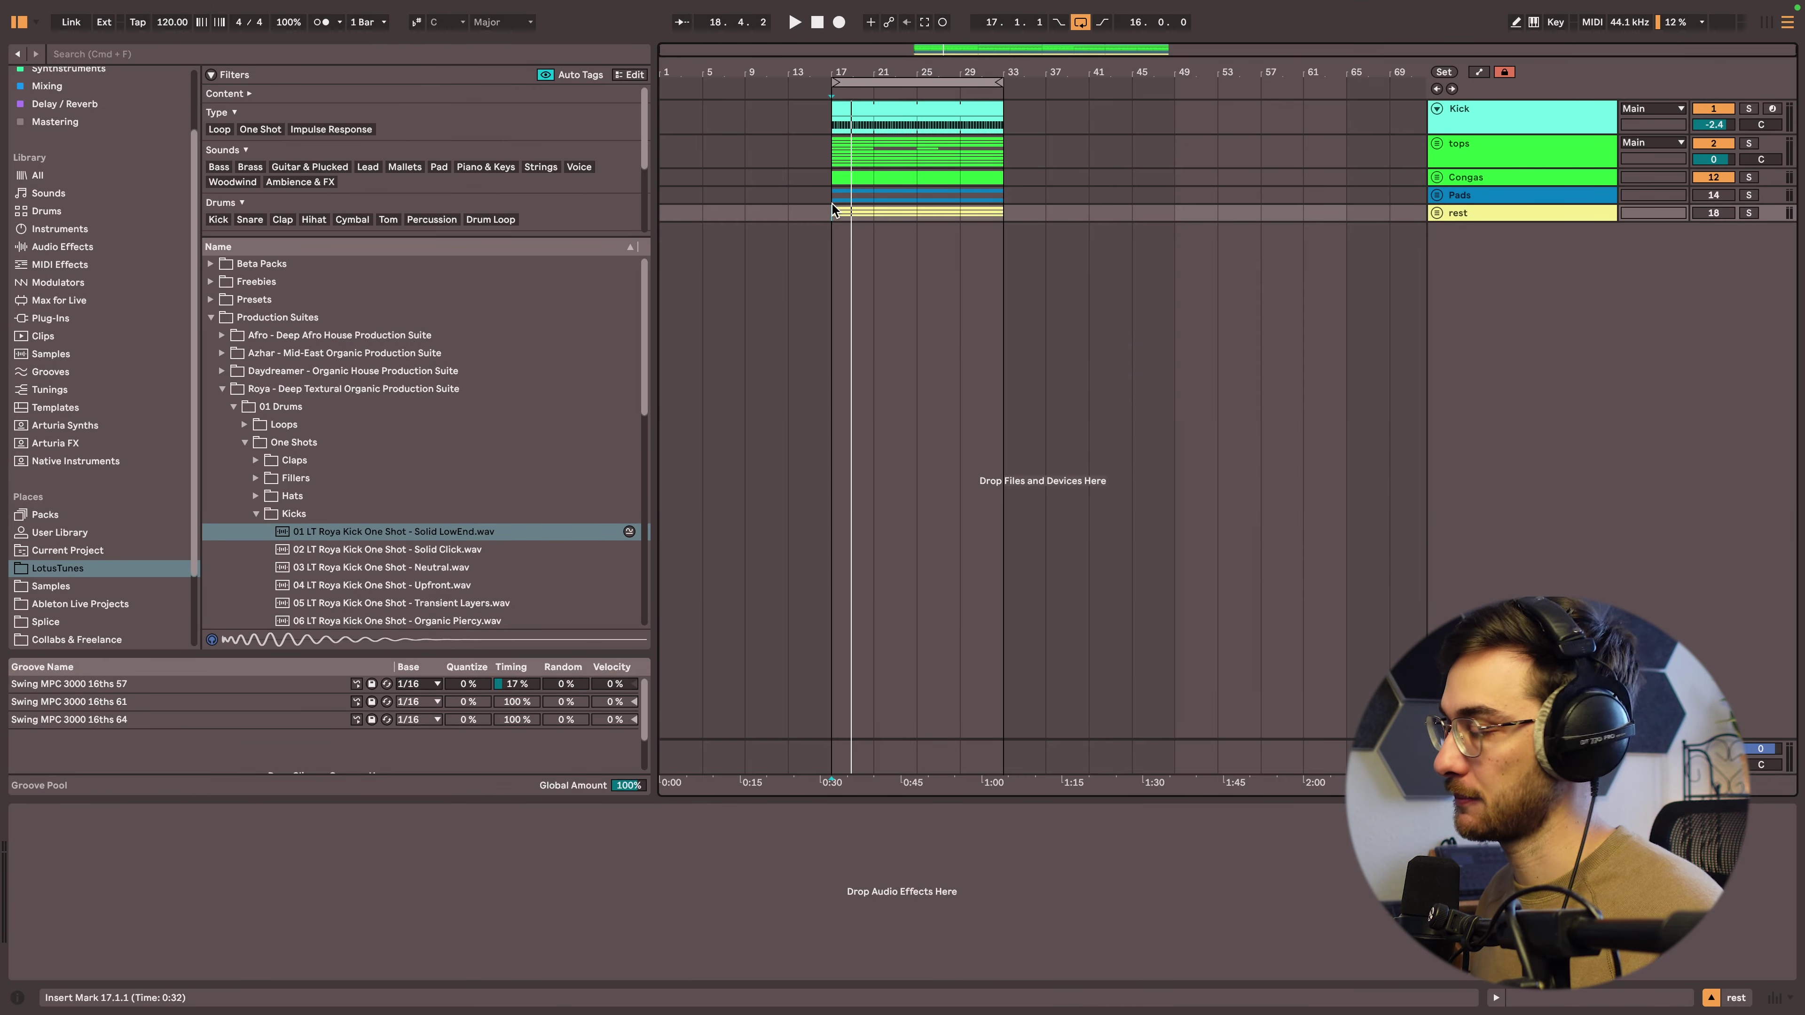
Play the loop from bar 17 and unfold the tops and Congas groups to review their tracks.
key(space)
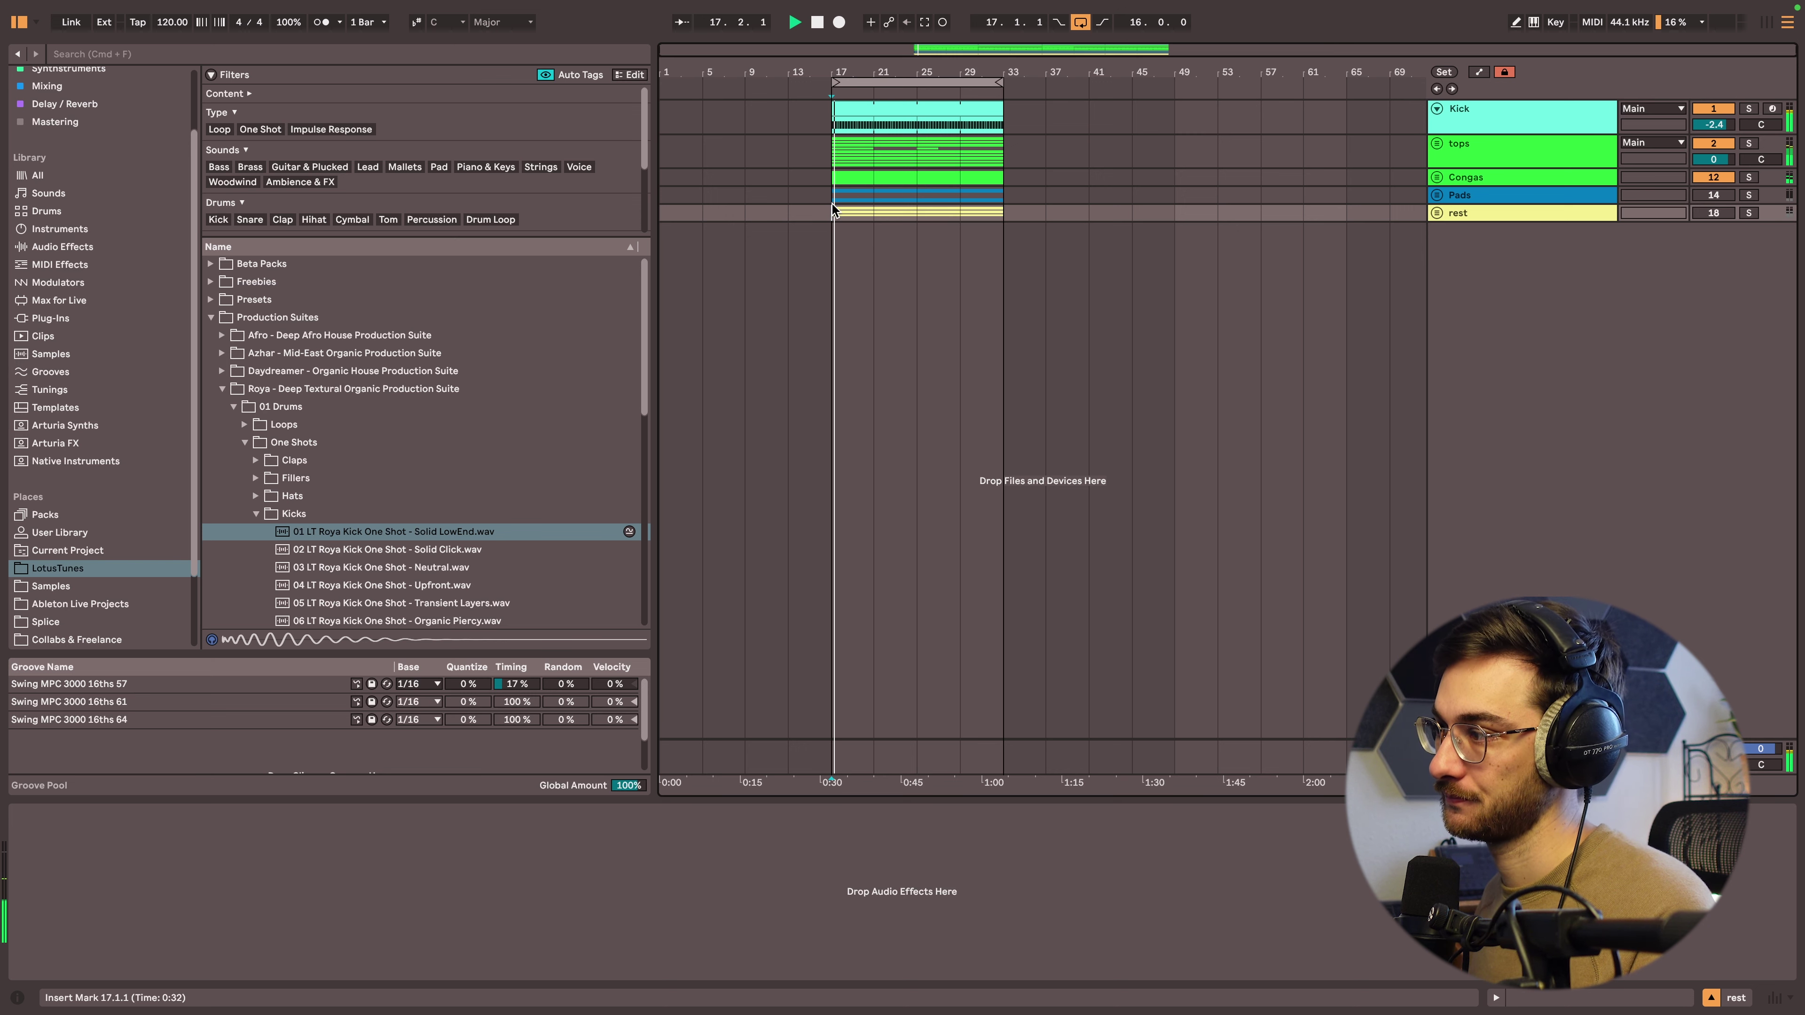
drag(896, 75, 878, 117)
click(1435, 143)
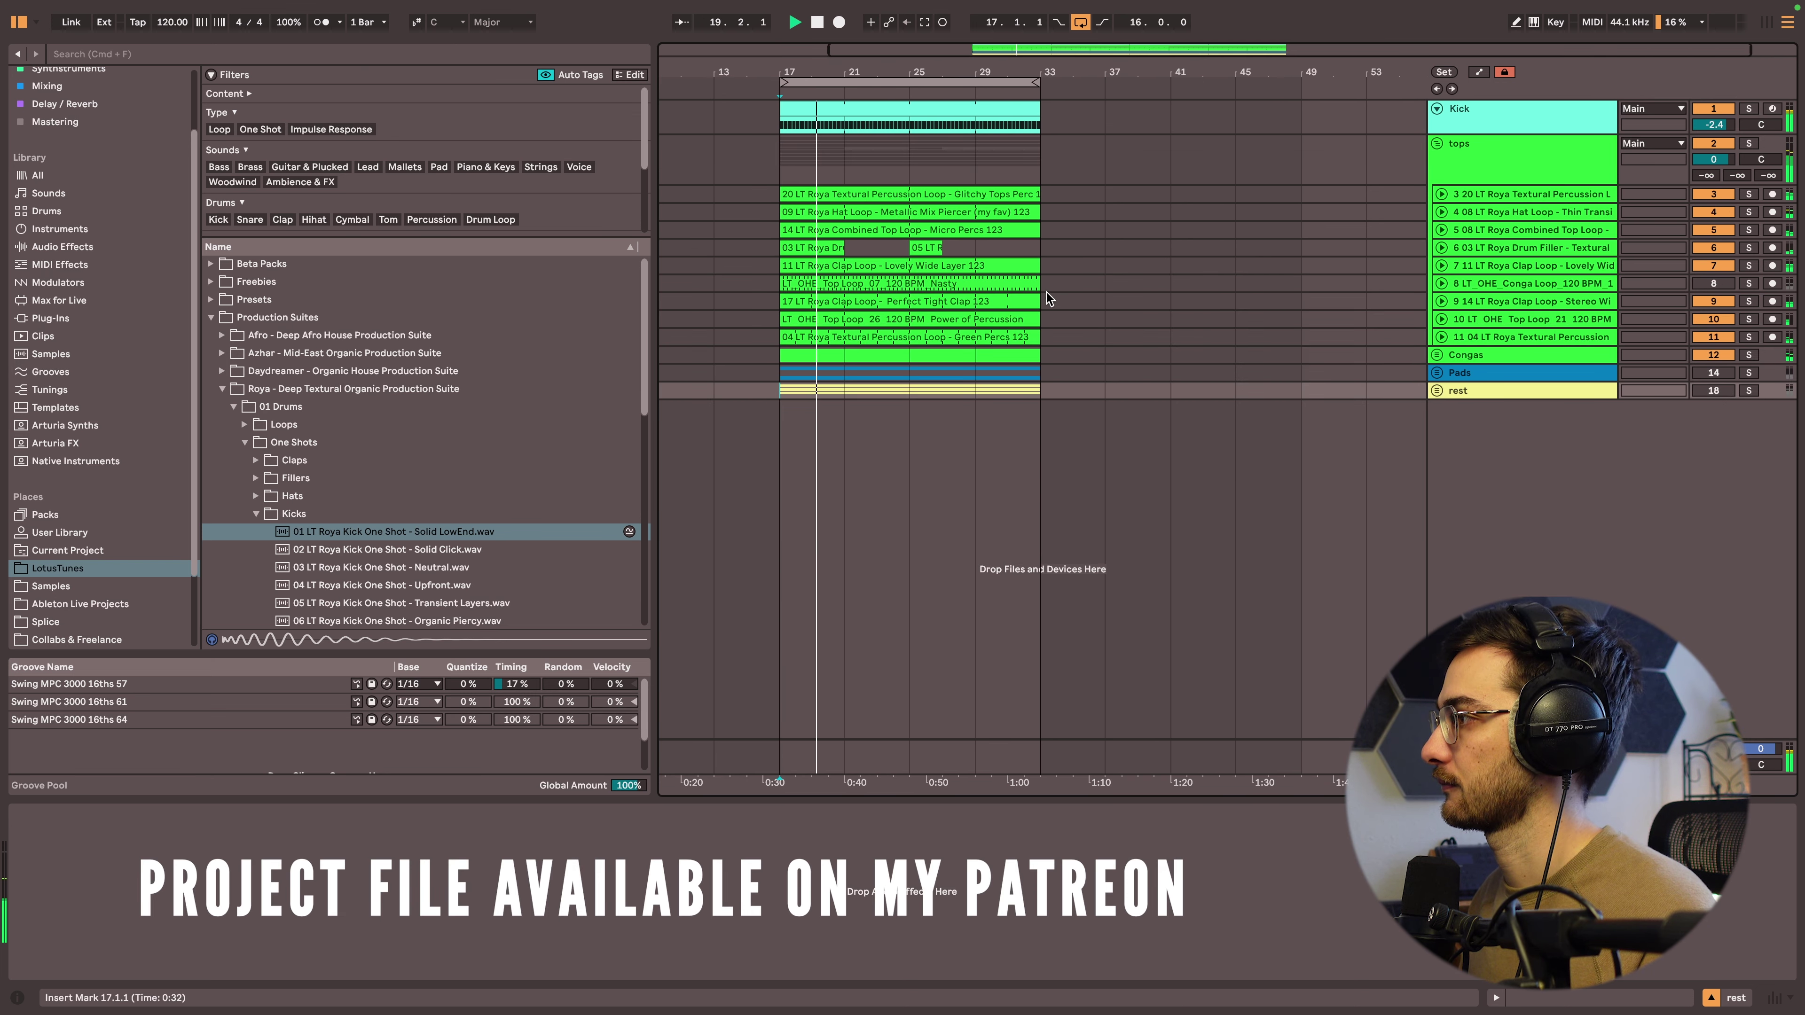
click(1436, 354)
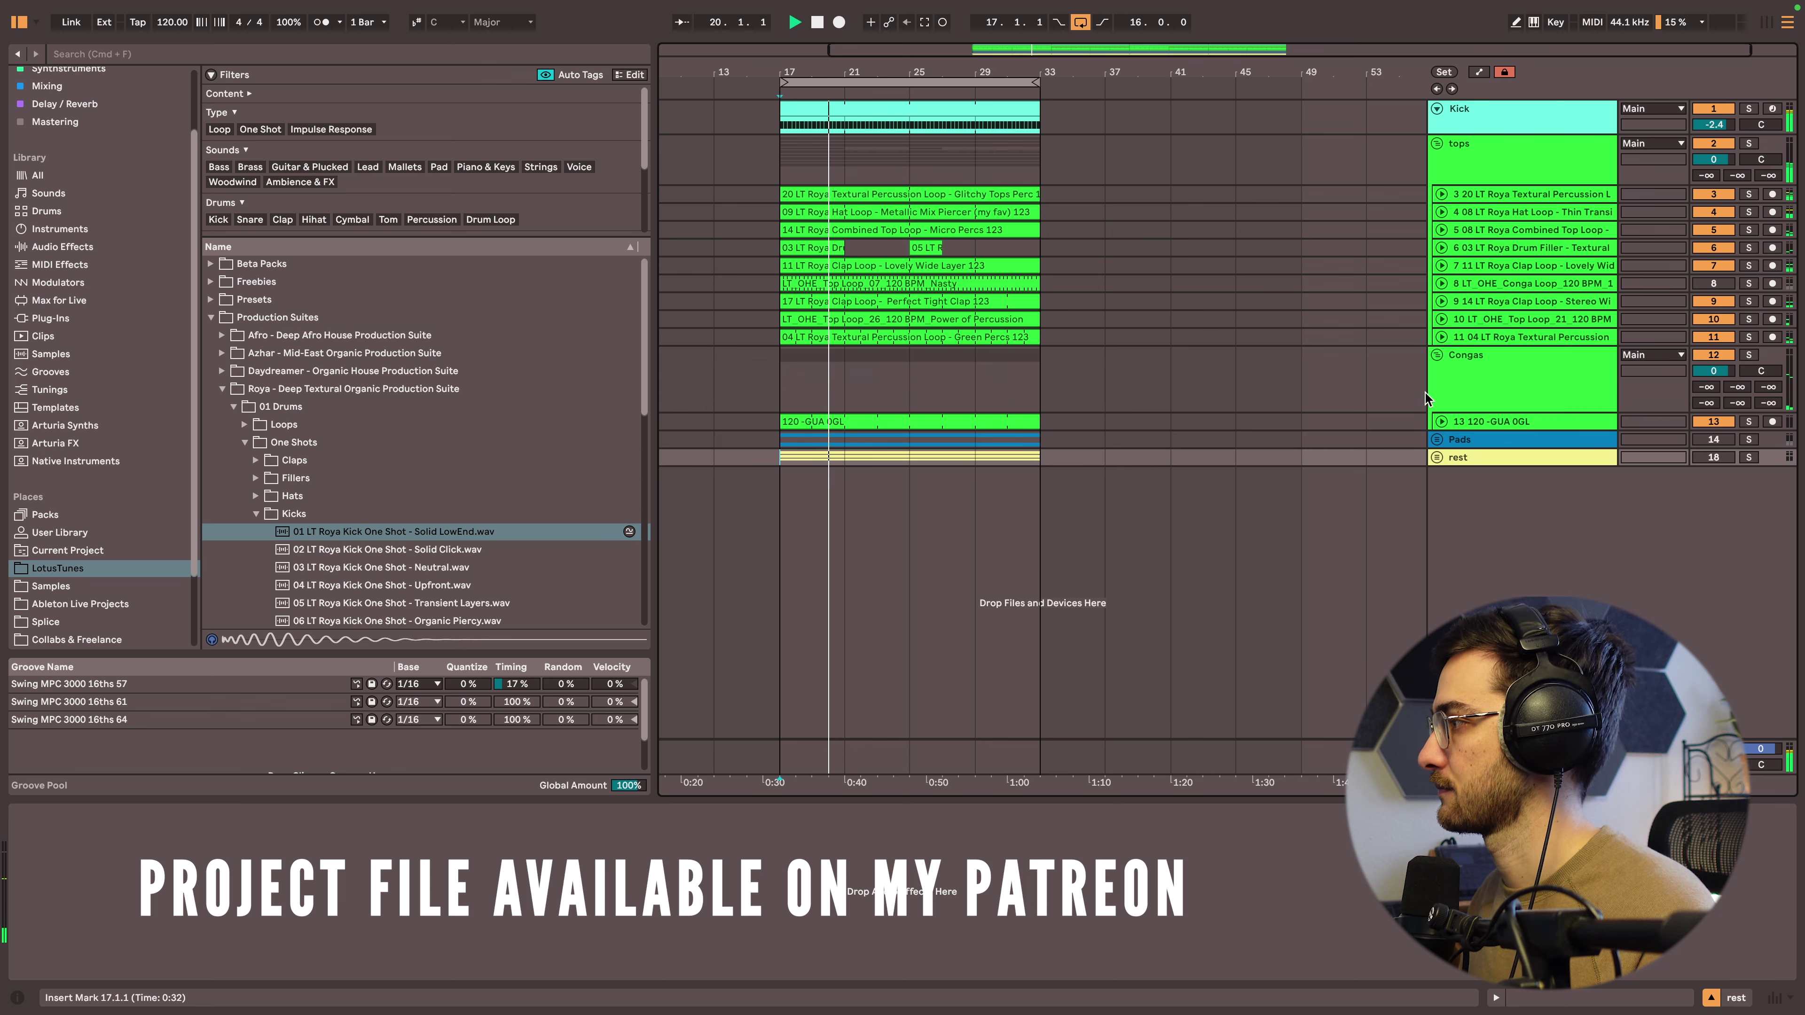
click(1441, 421)
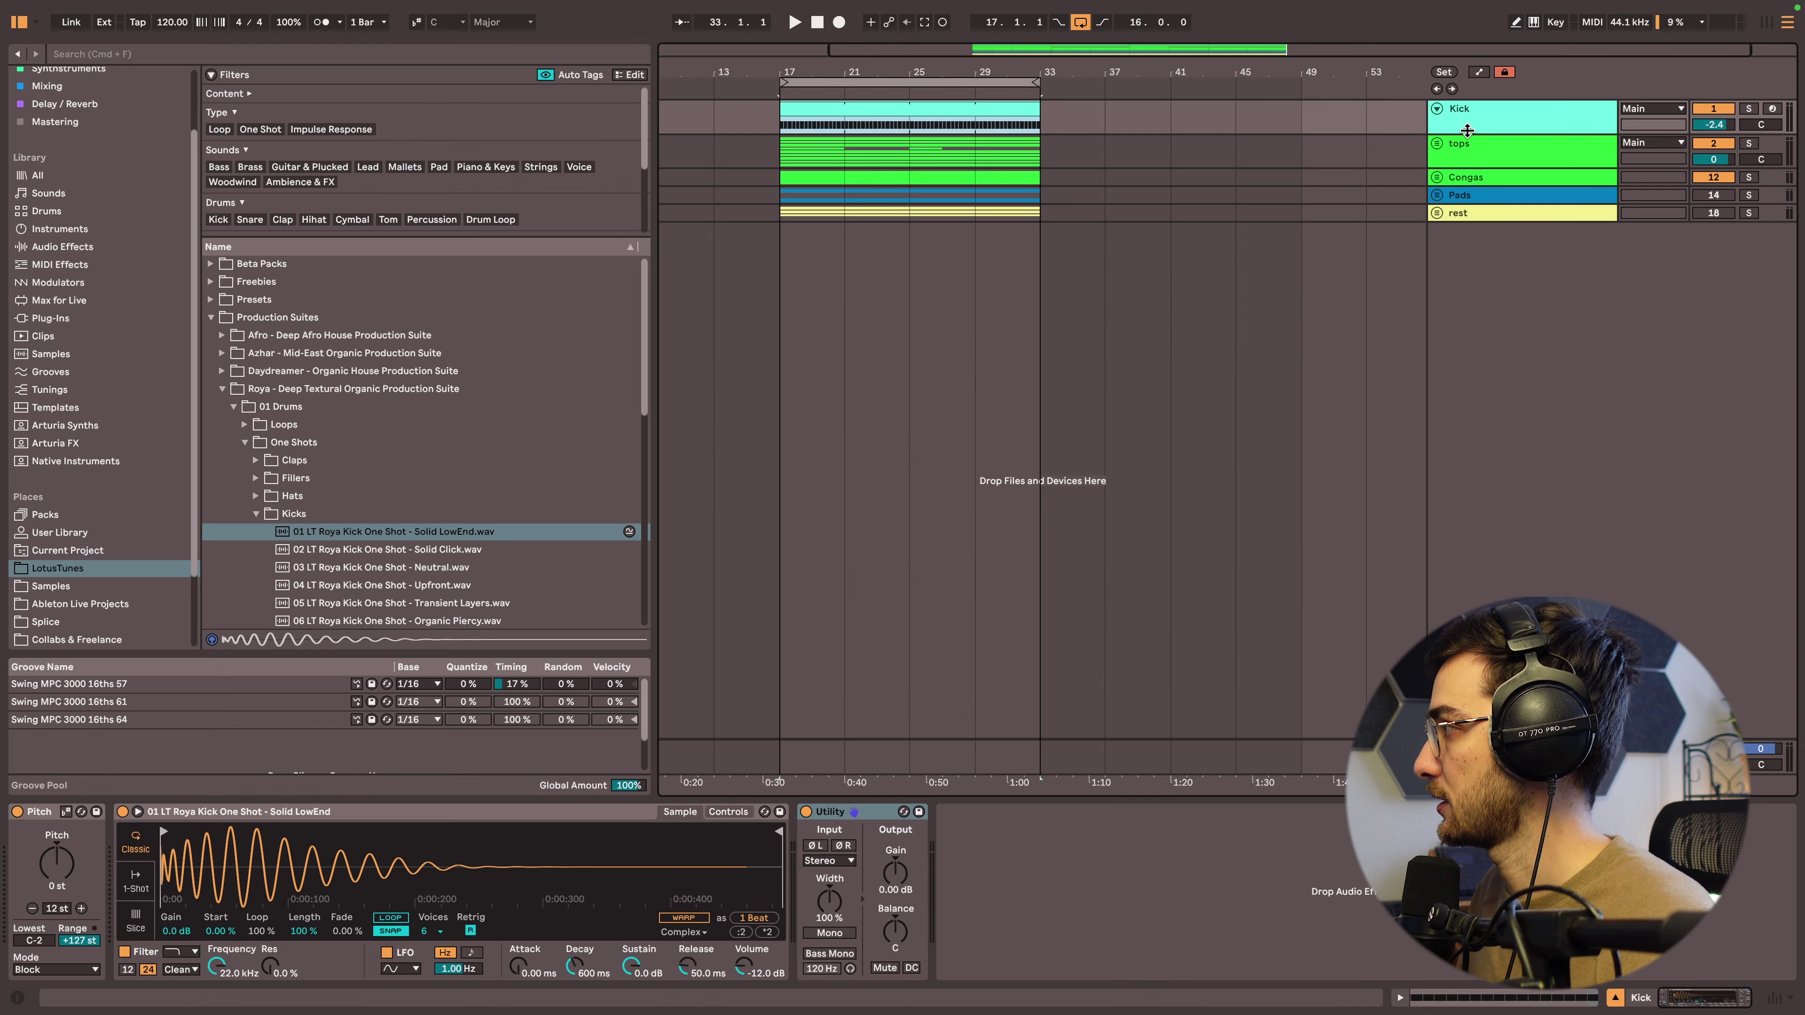
Enlarge the Kick track, open its MIDI clip and listen to the kick pattern.
drag(1466, 133, 1462, 245)
drag(808, 75, 811, 135)
click(801, 110)
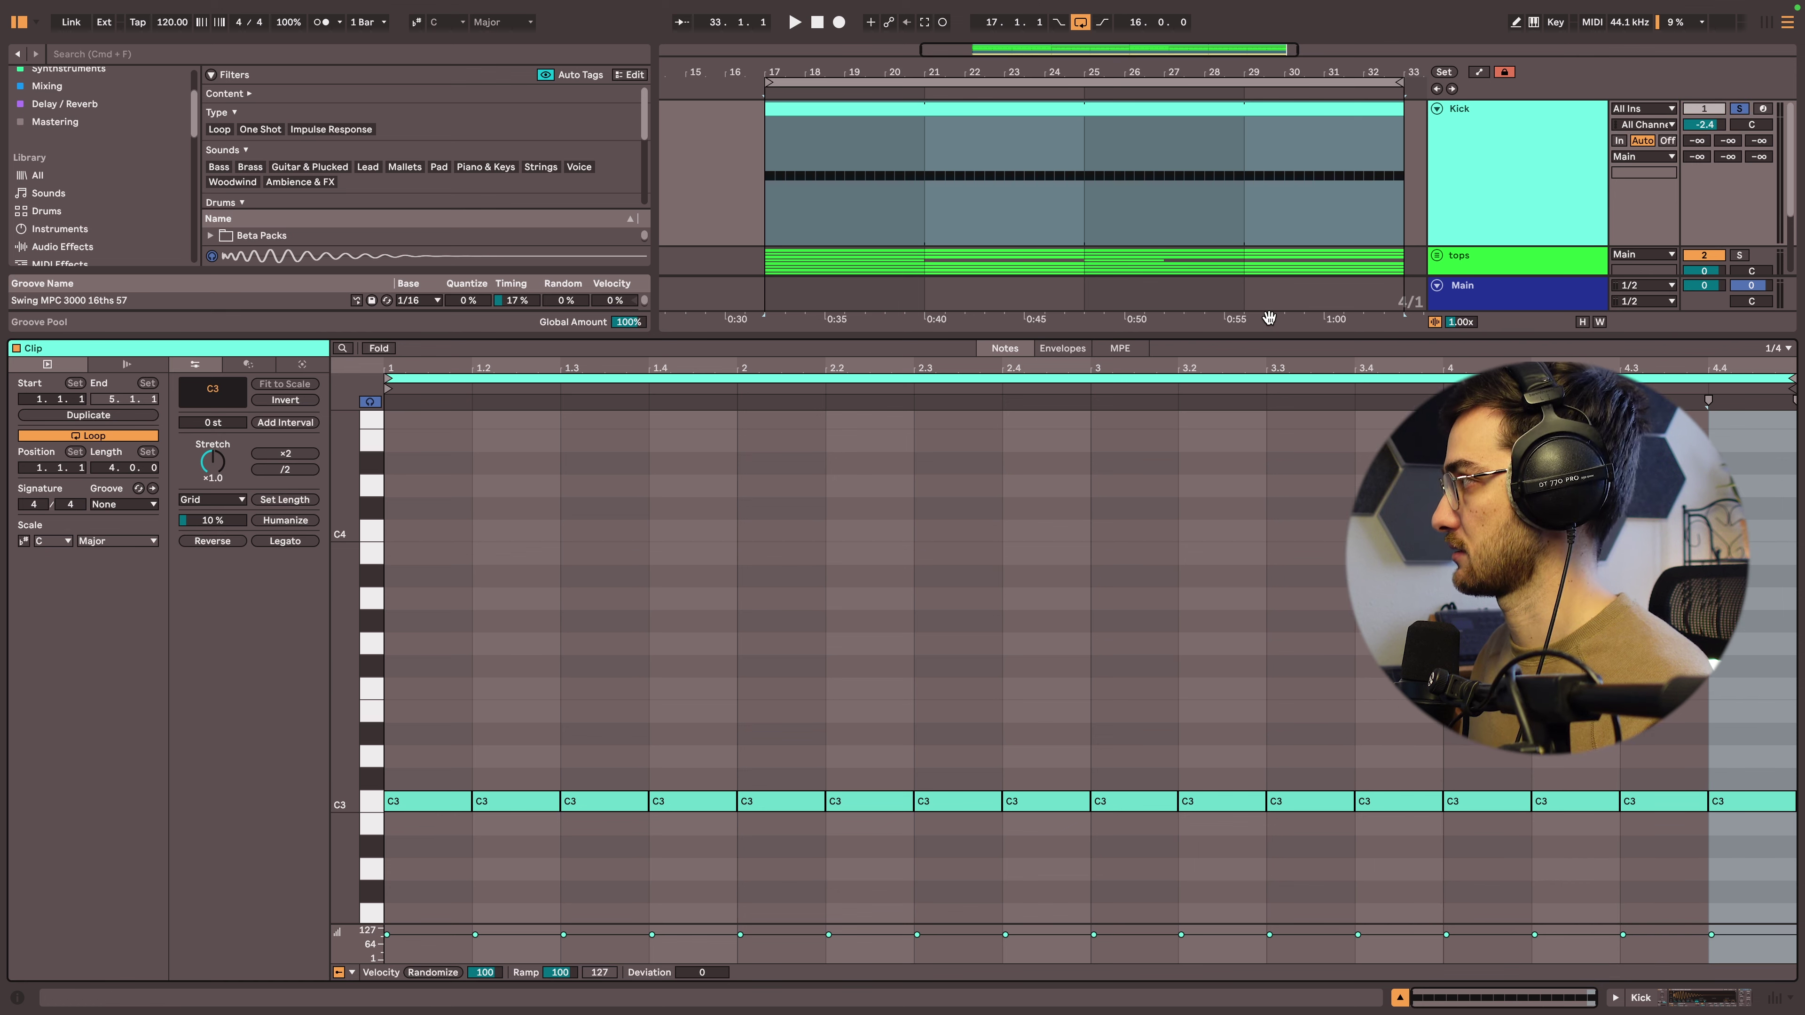
key(space)
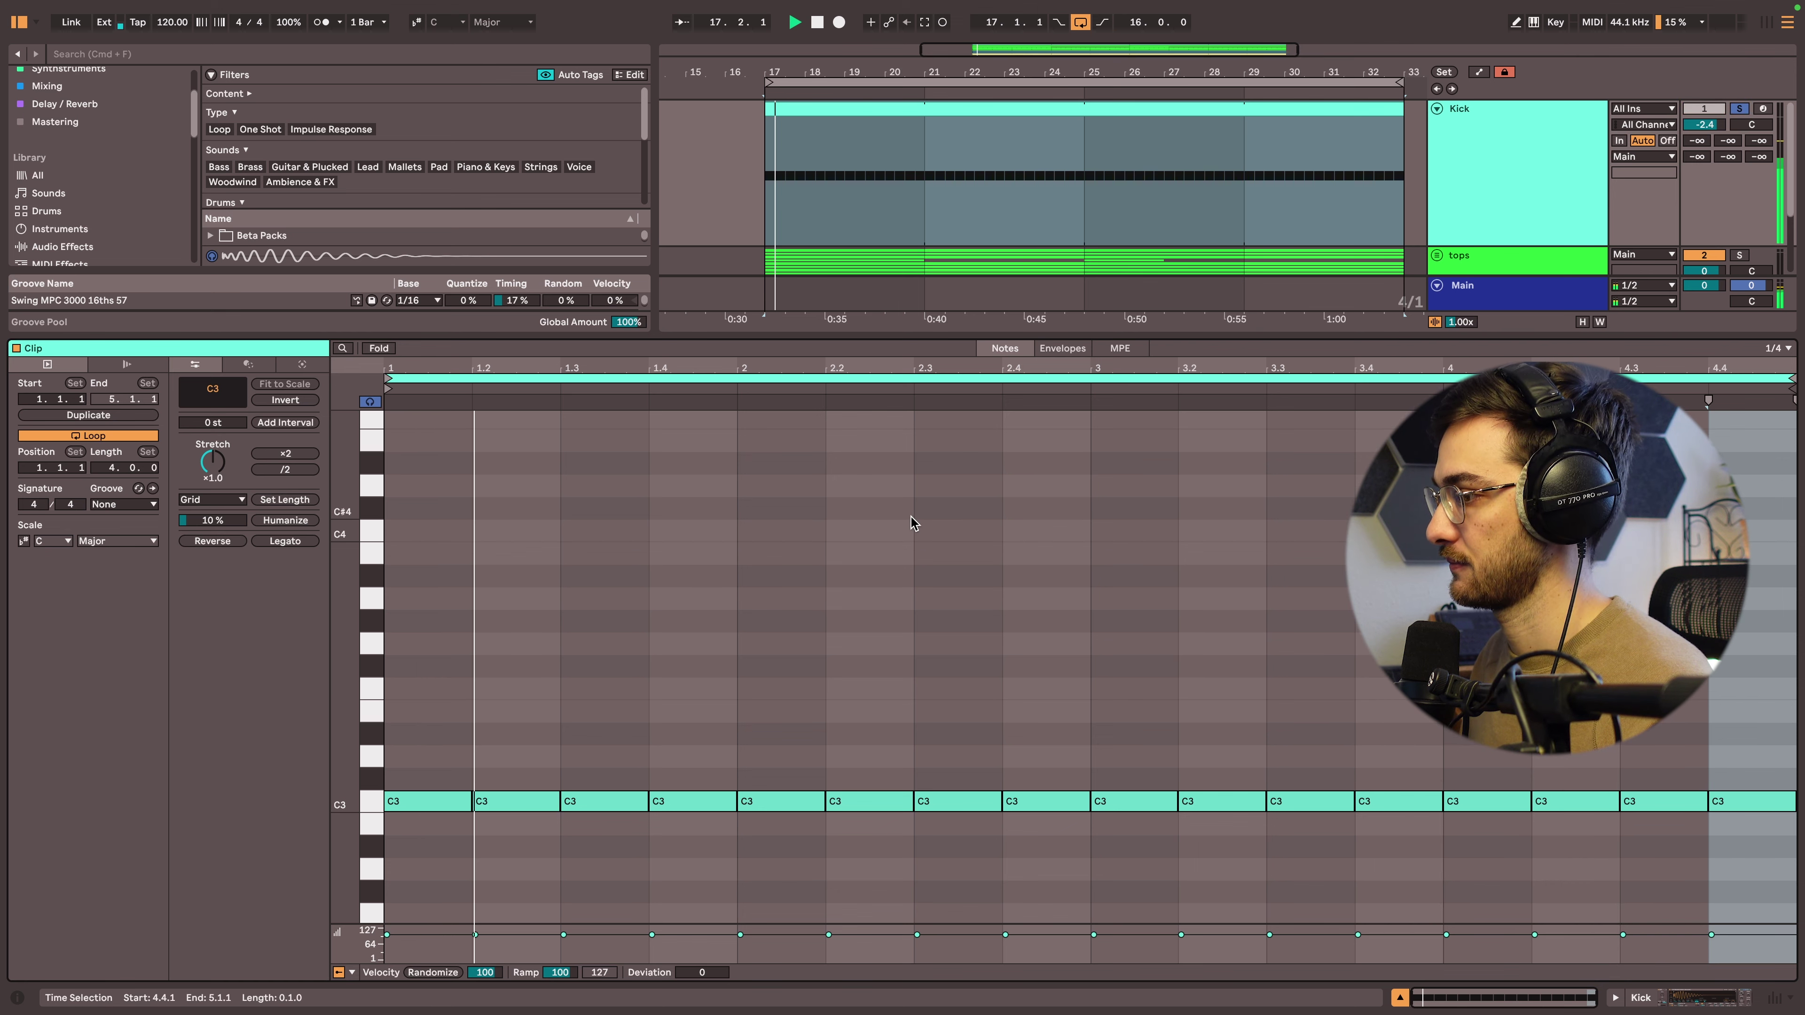
click(924, 709)
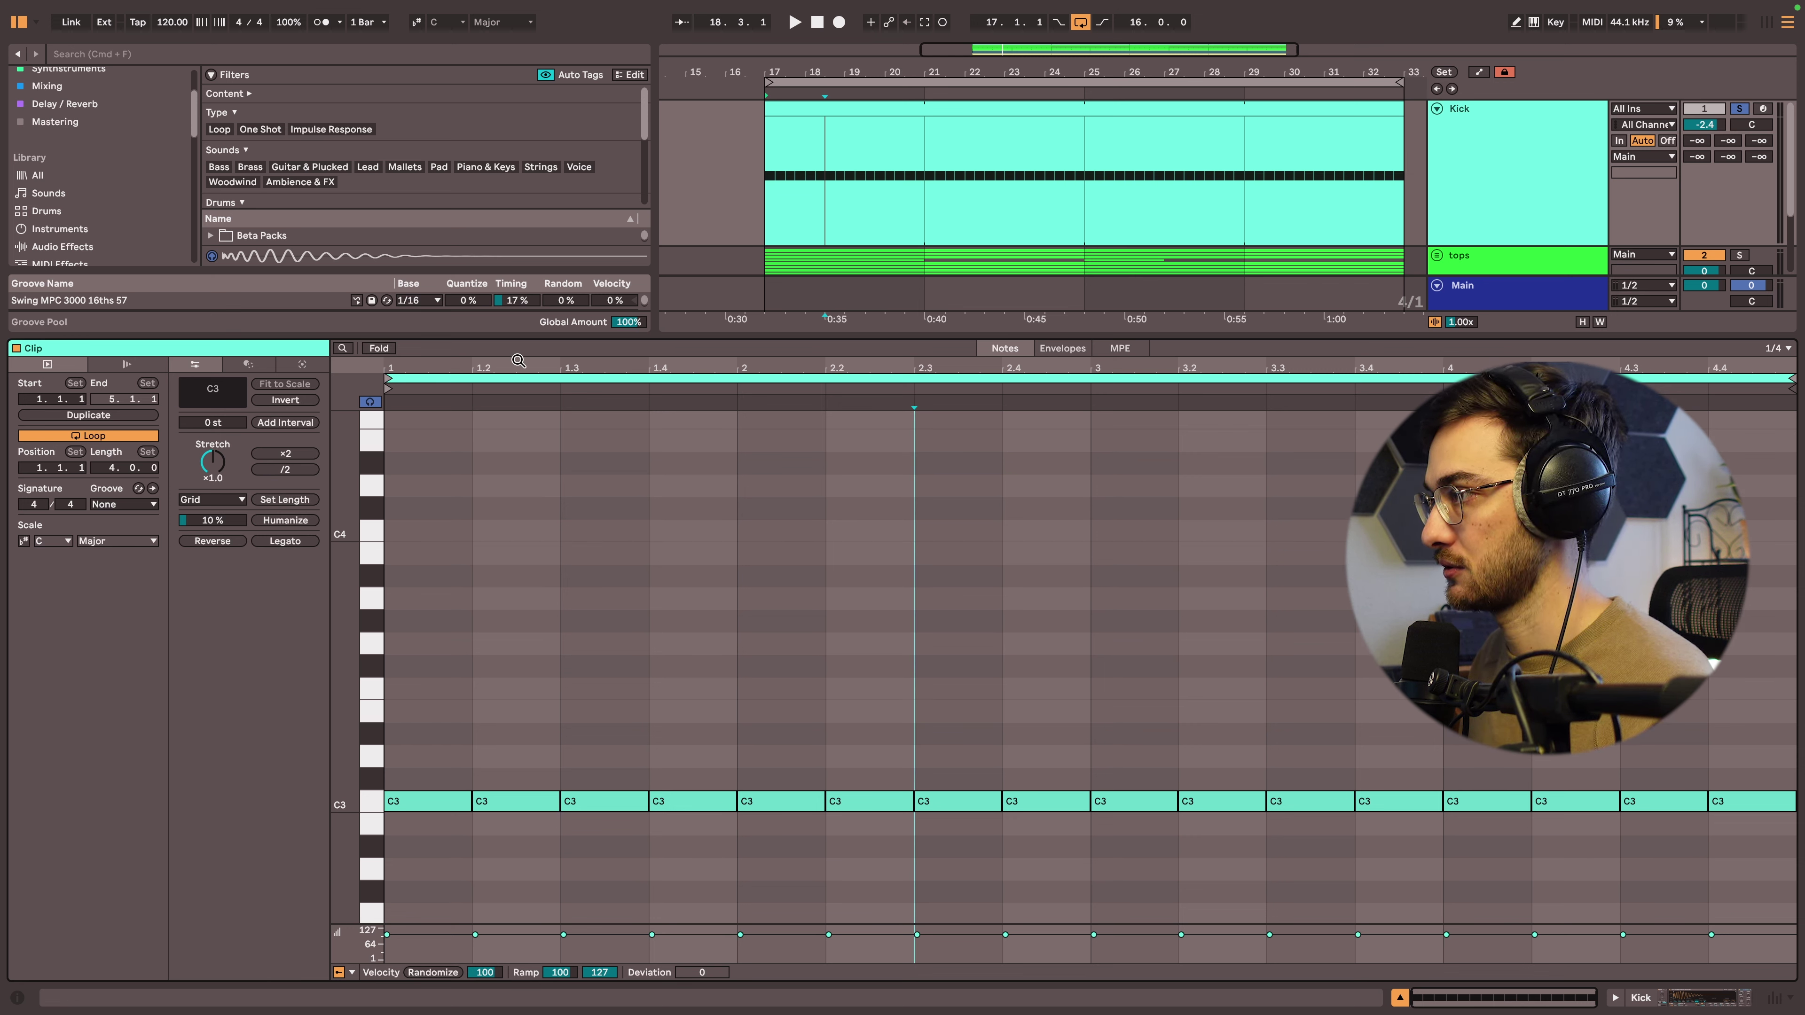
Split the kick note on beat 1.4 into two eighth notes, set the second one's velocity to 36 and audition it.
drag(735, 518, 389, 828)
drag(713, 630, 673, 882)
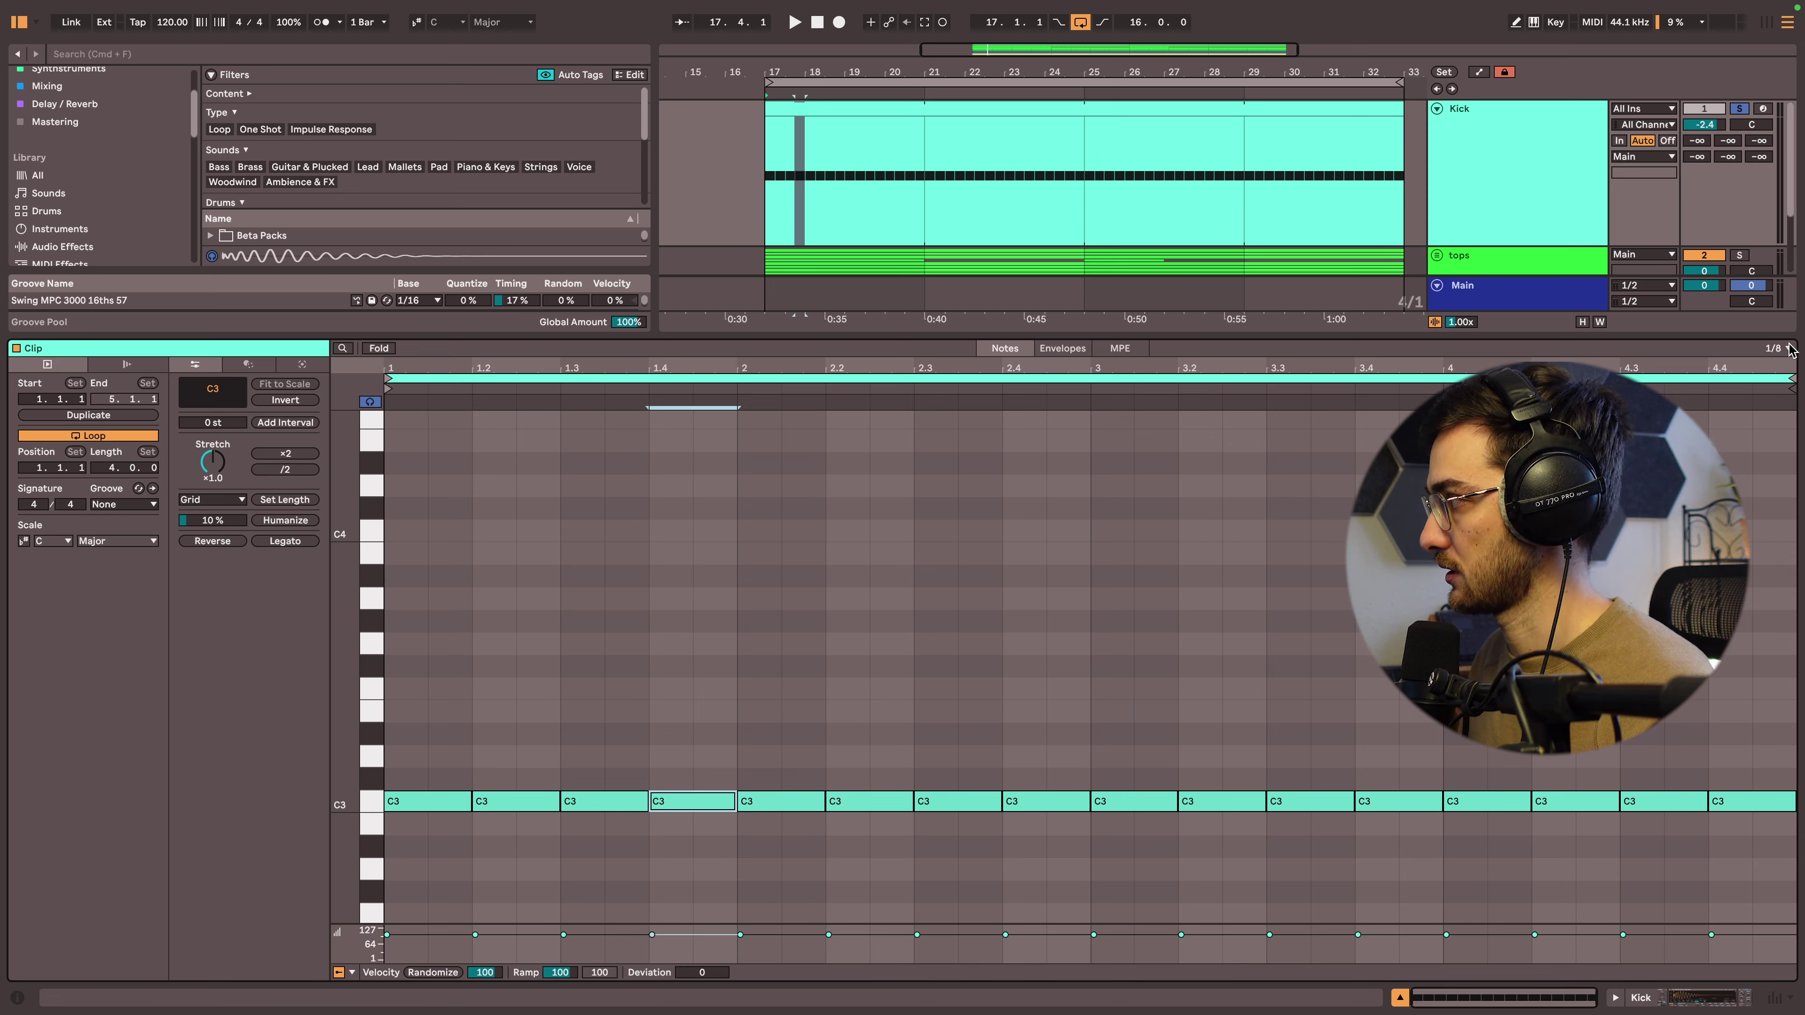
drag(733, 803, 697, 805)
key(super+d)
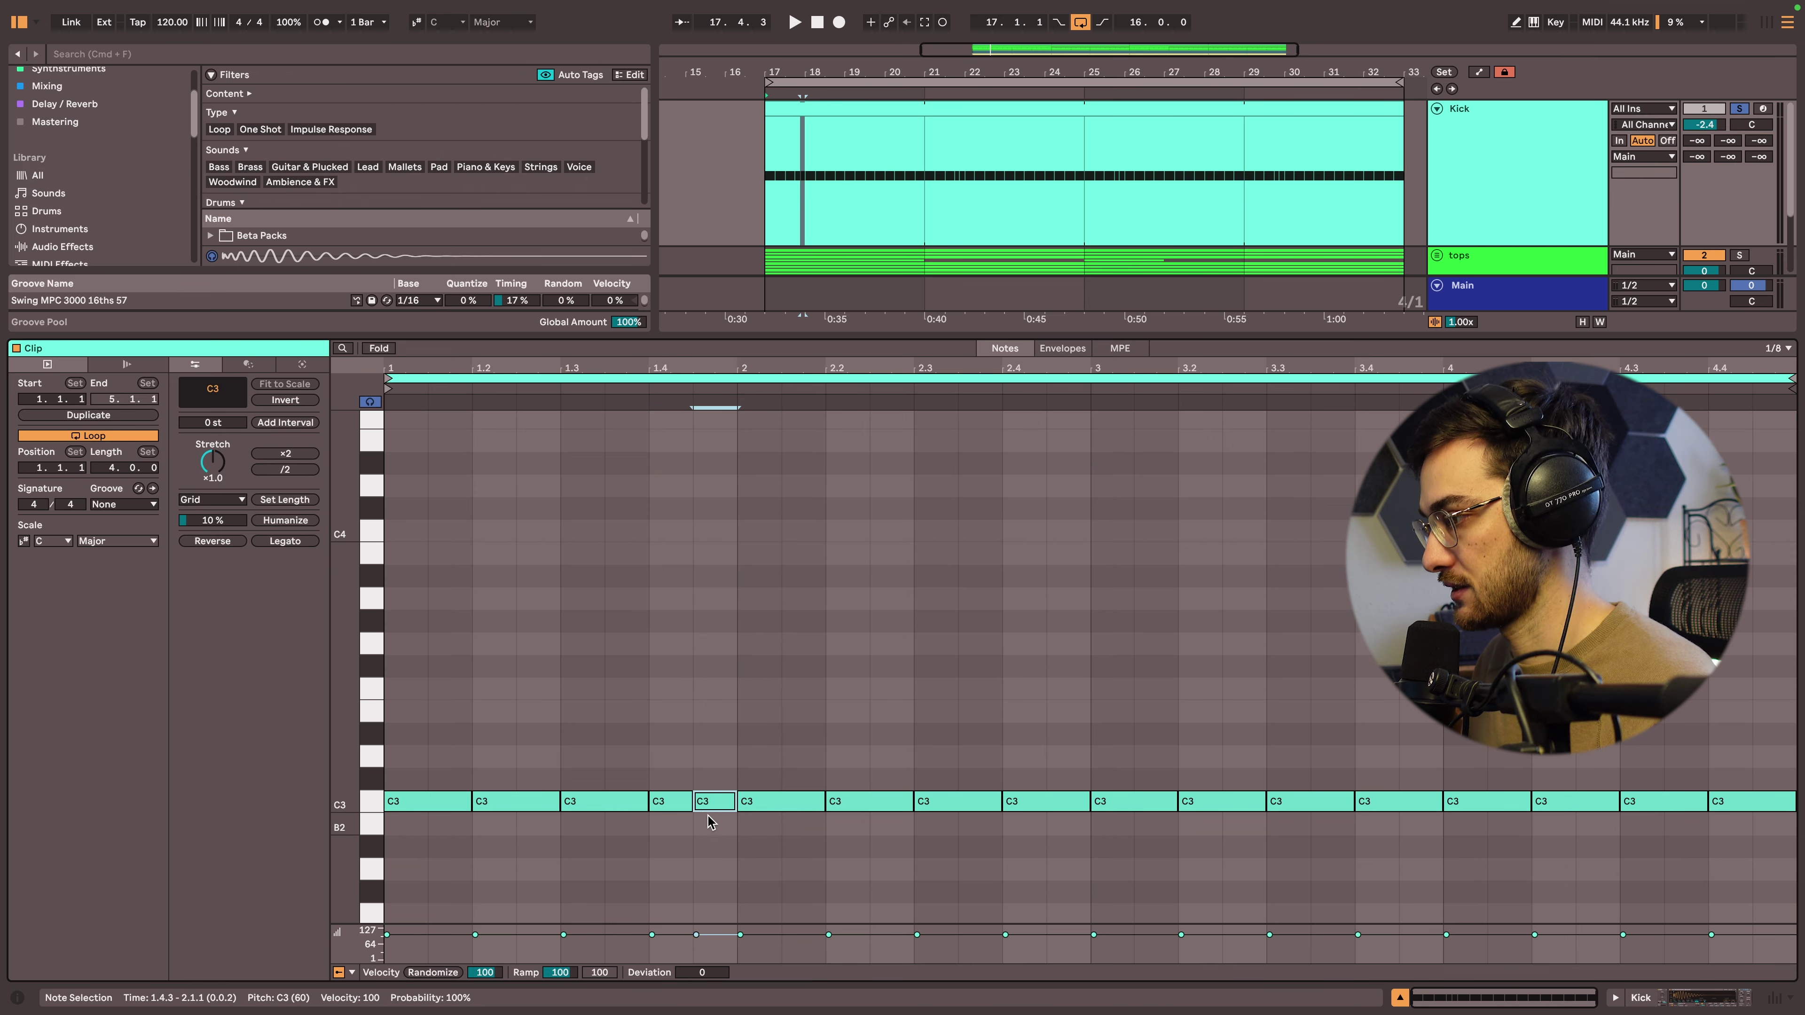
drag(715, 800, 715, 846)
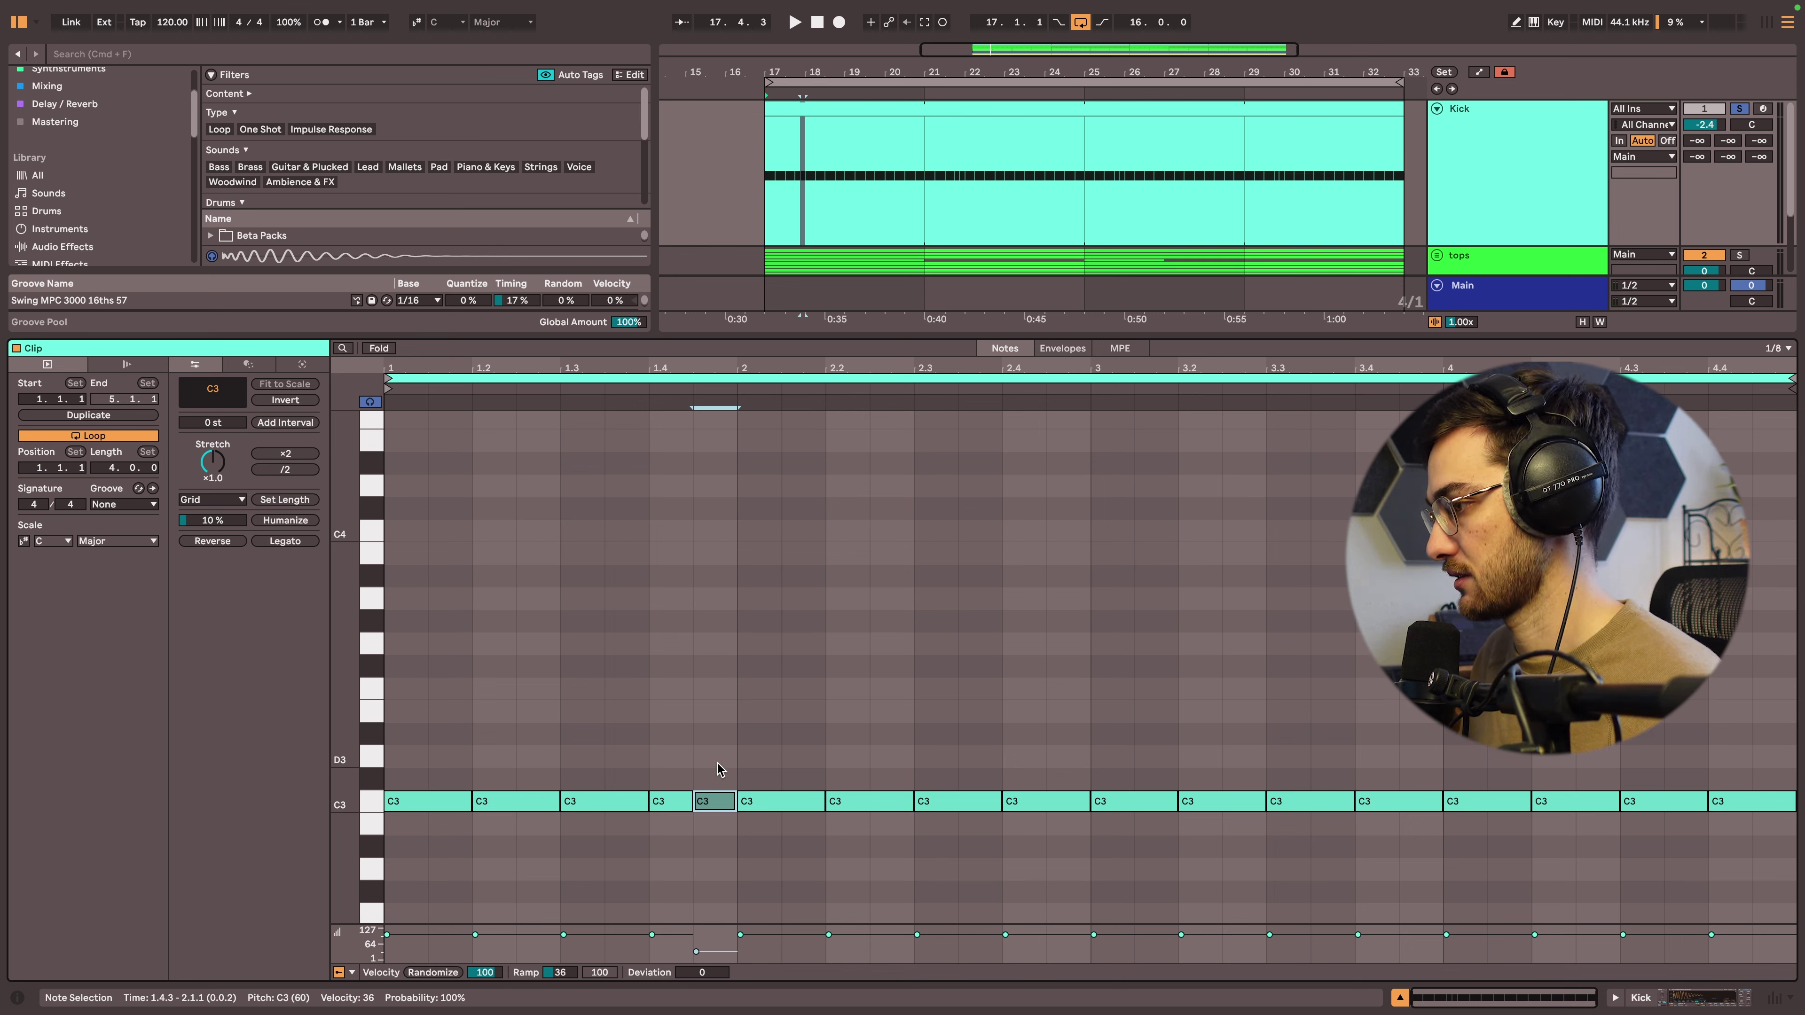
key(space)
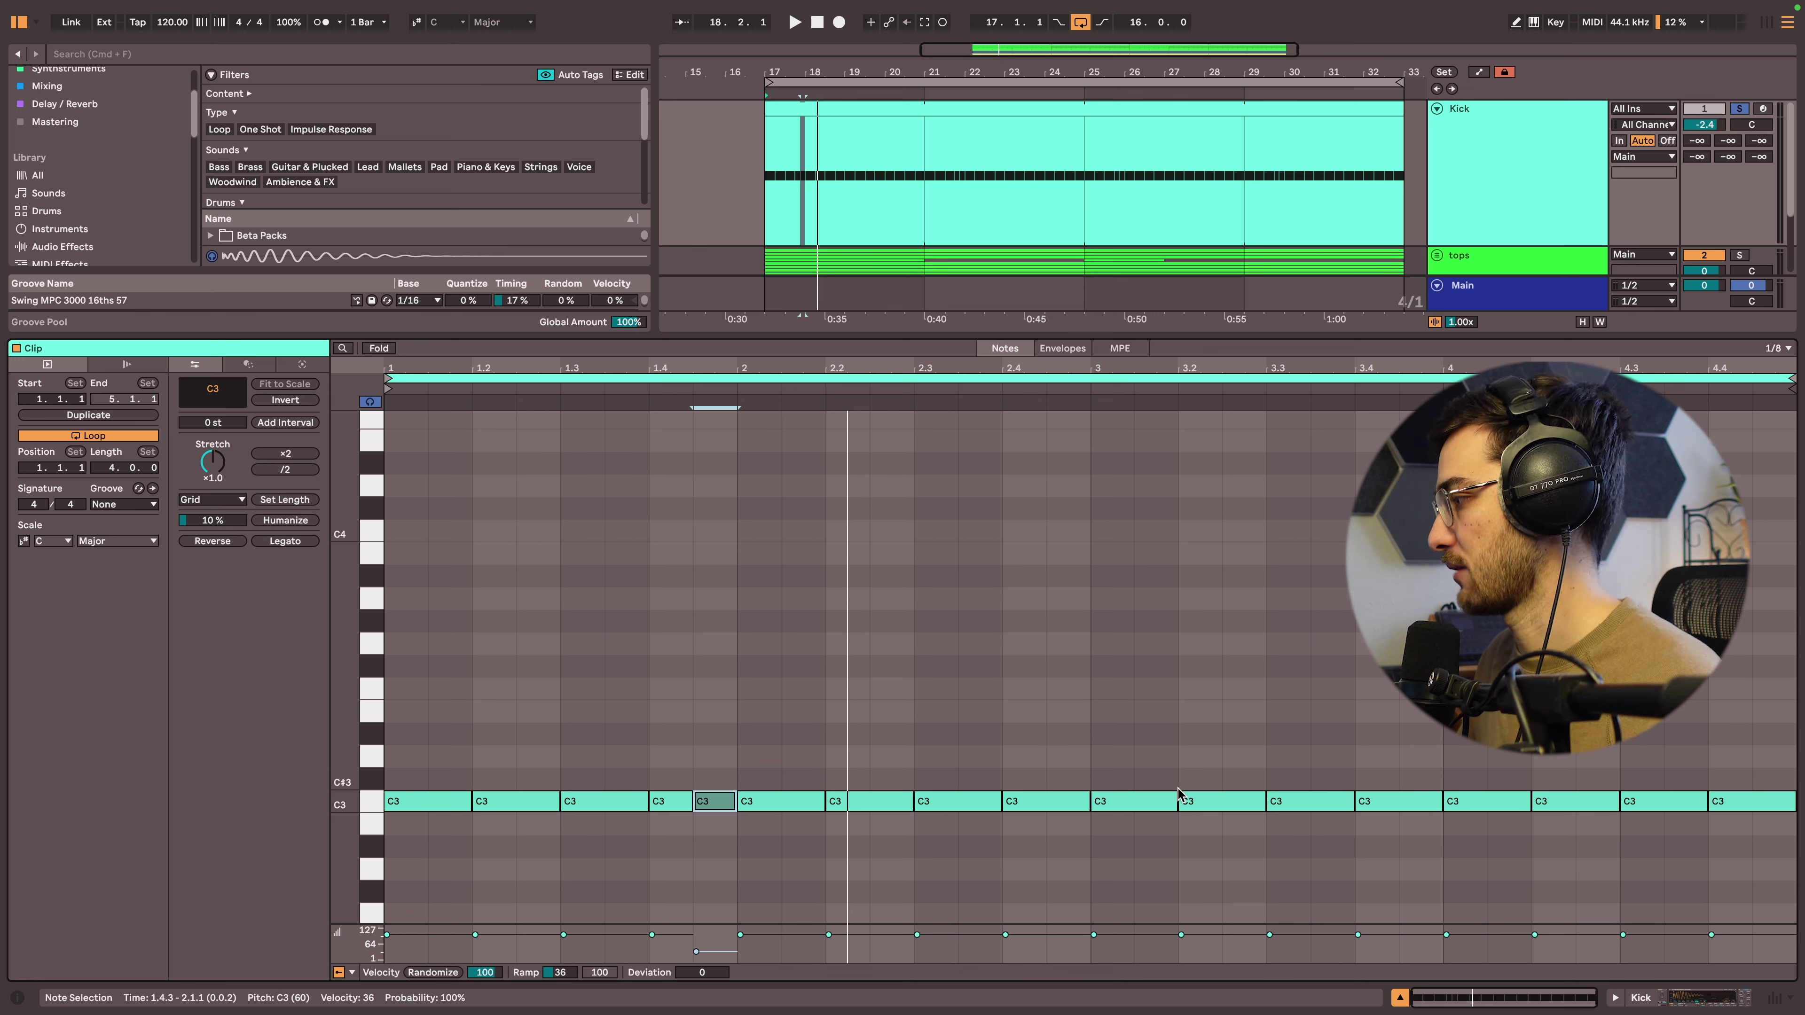
drag(725, 853, 266, 593)
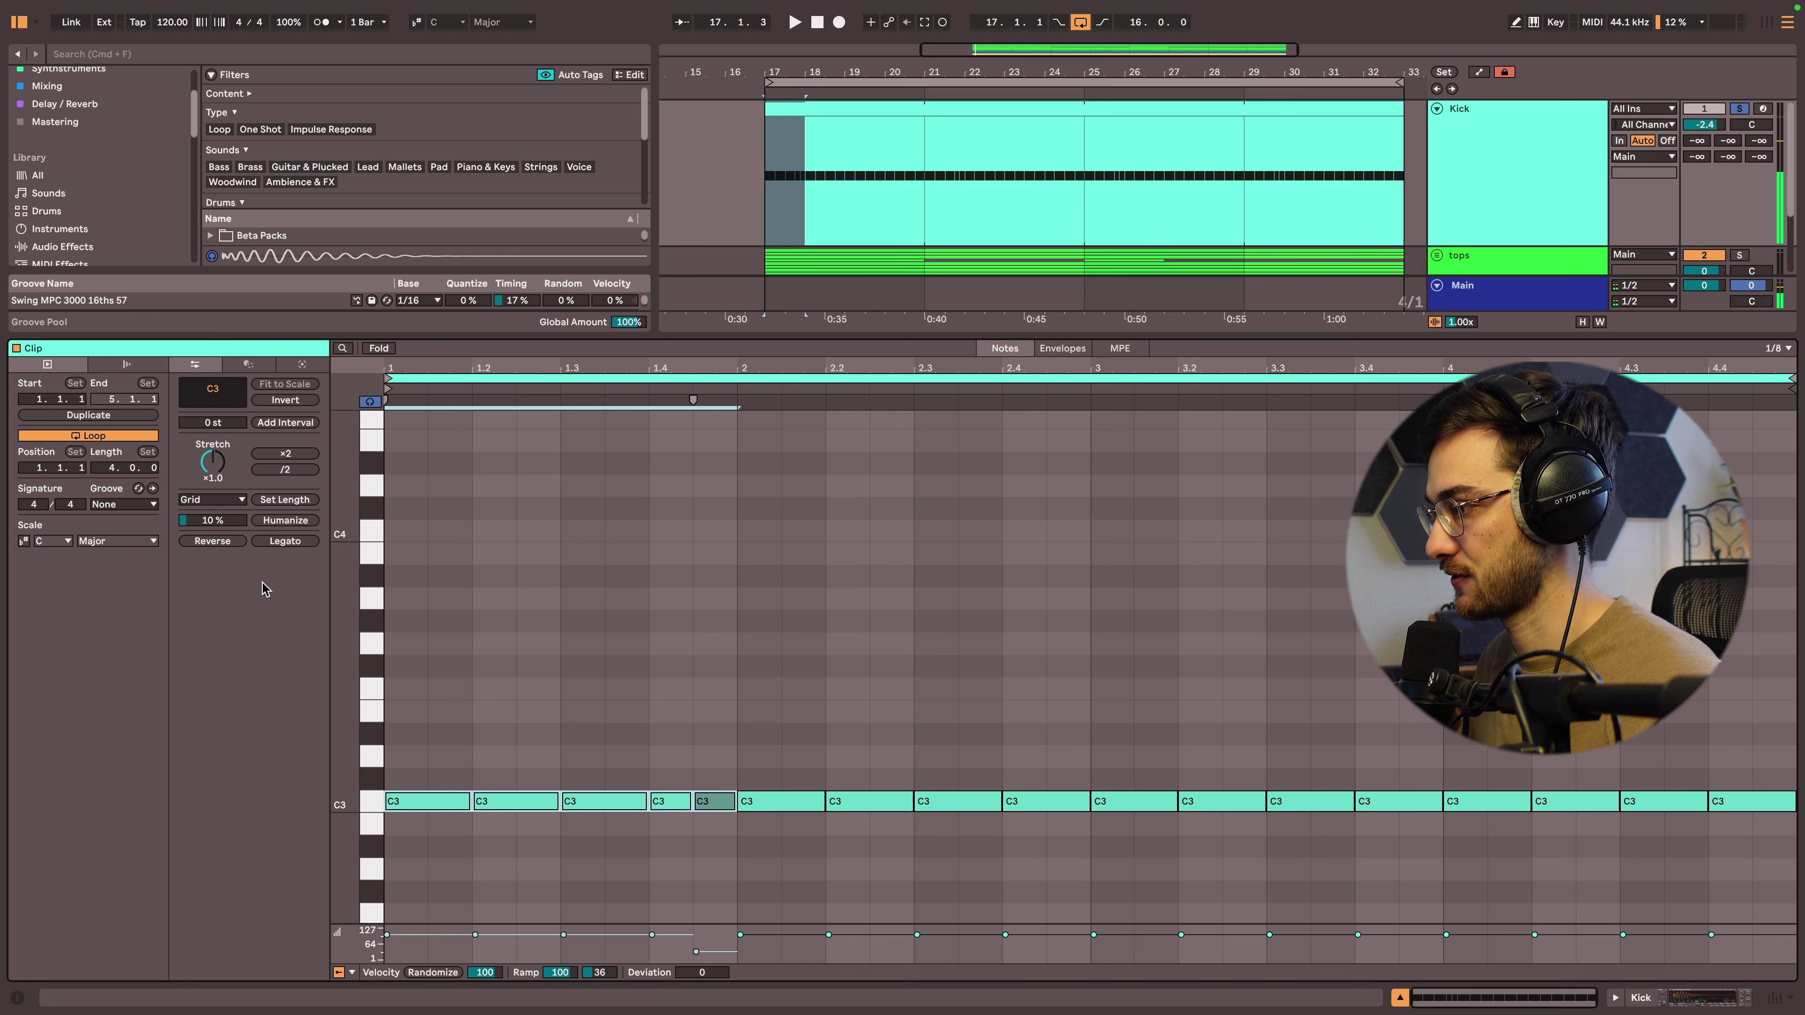
Trim the start of the last kick note on beat 4.4 to 4.4.3 and play the pattern.
click(1471, 851)
click(1736, 740)
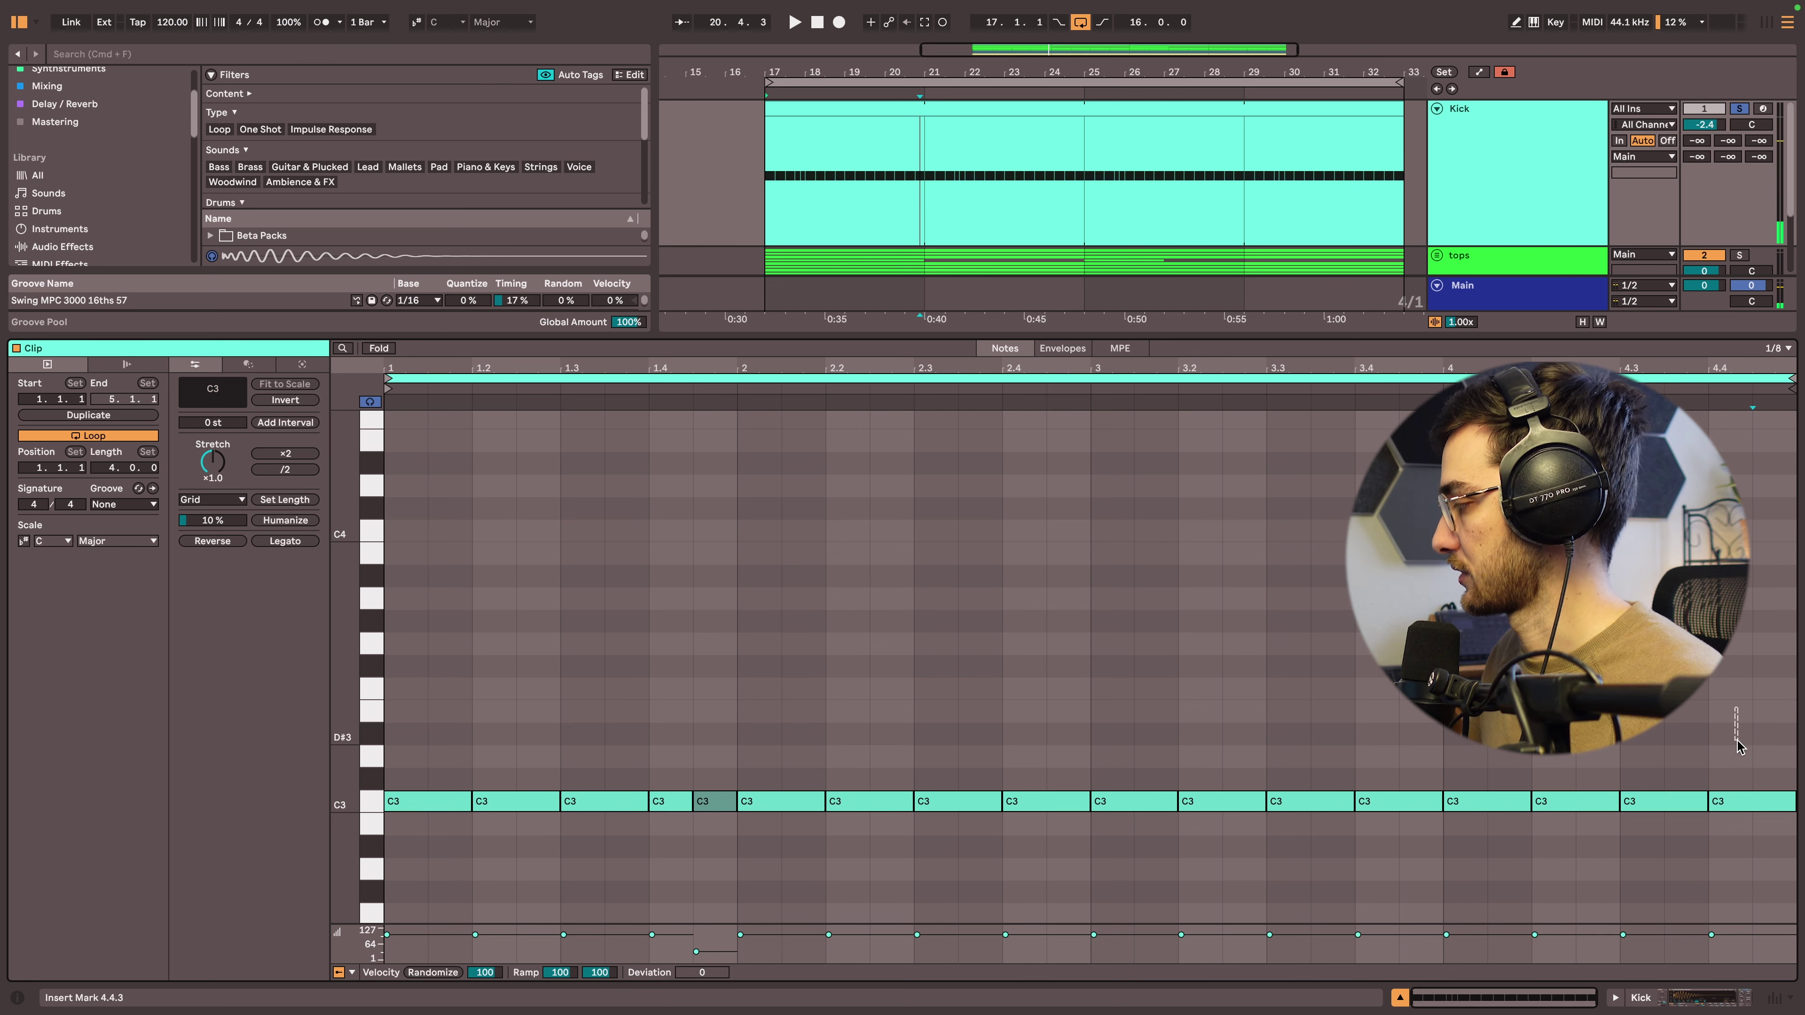
drag(1742, 766, 1787, 812)
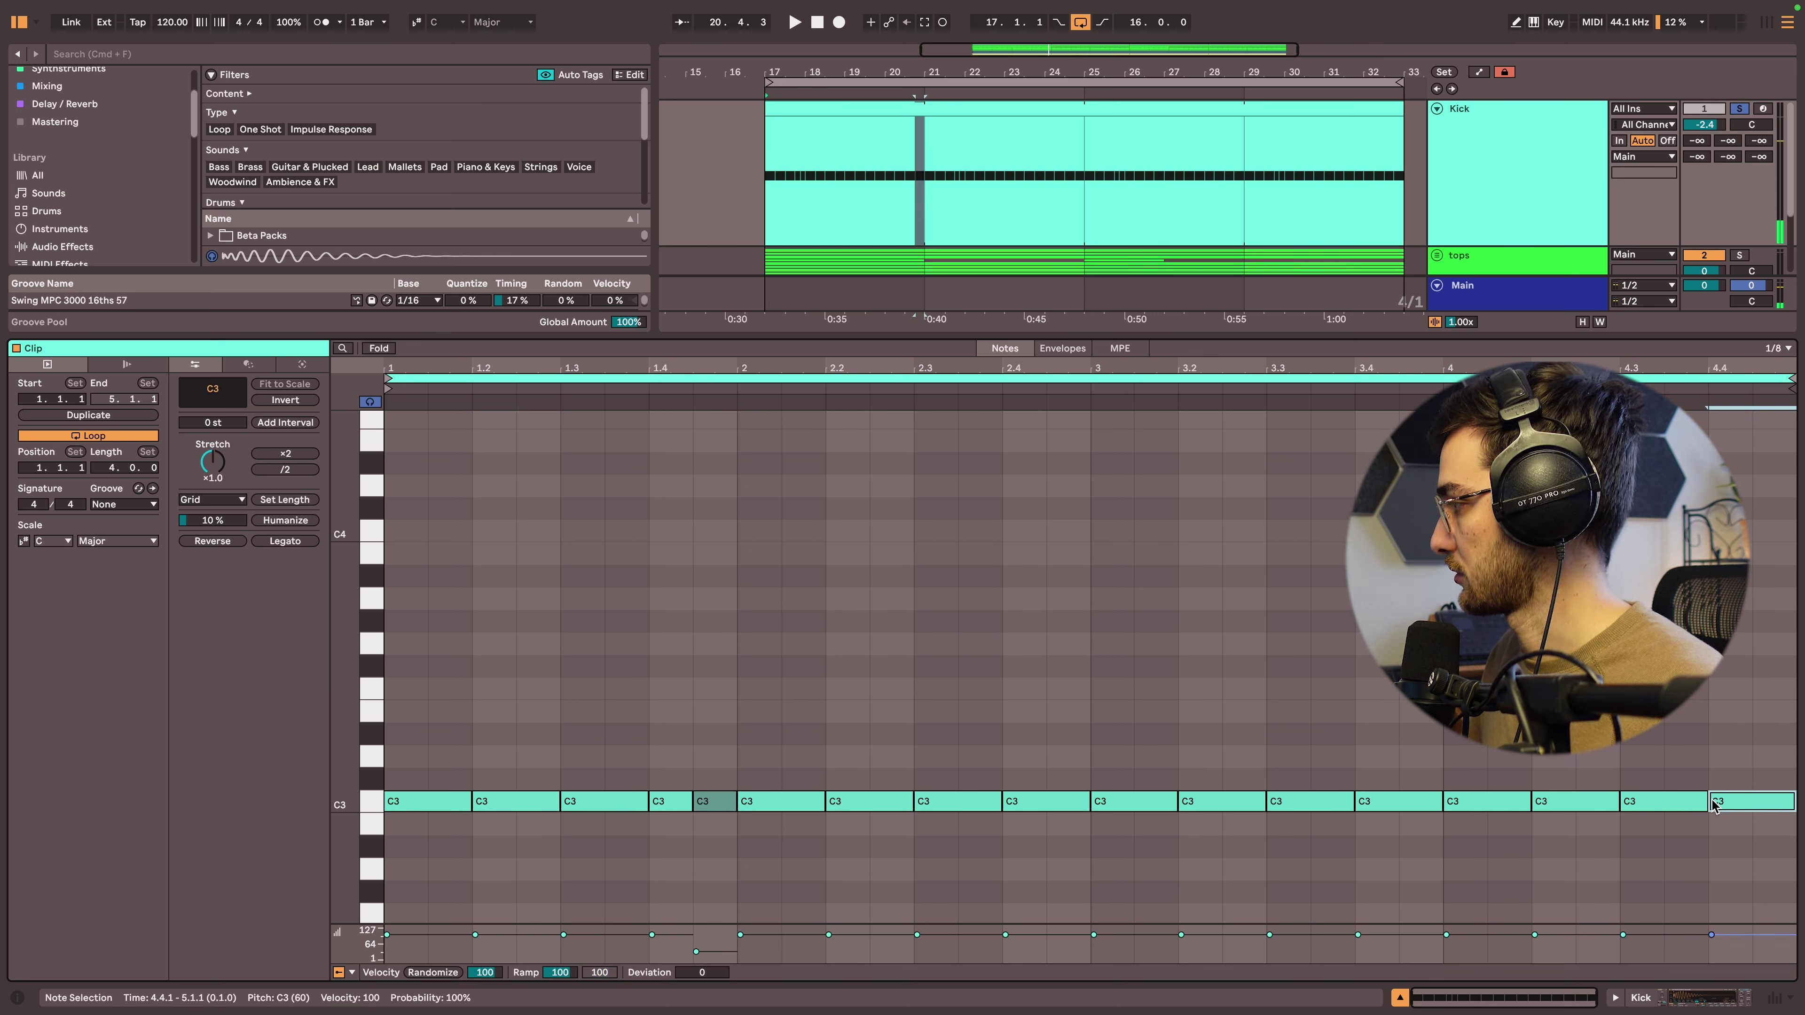
drag(1708, 800, 1752, 800)
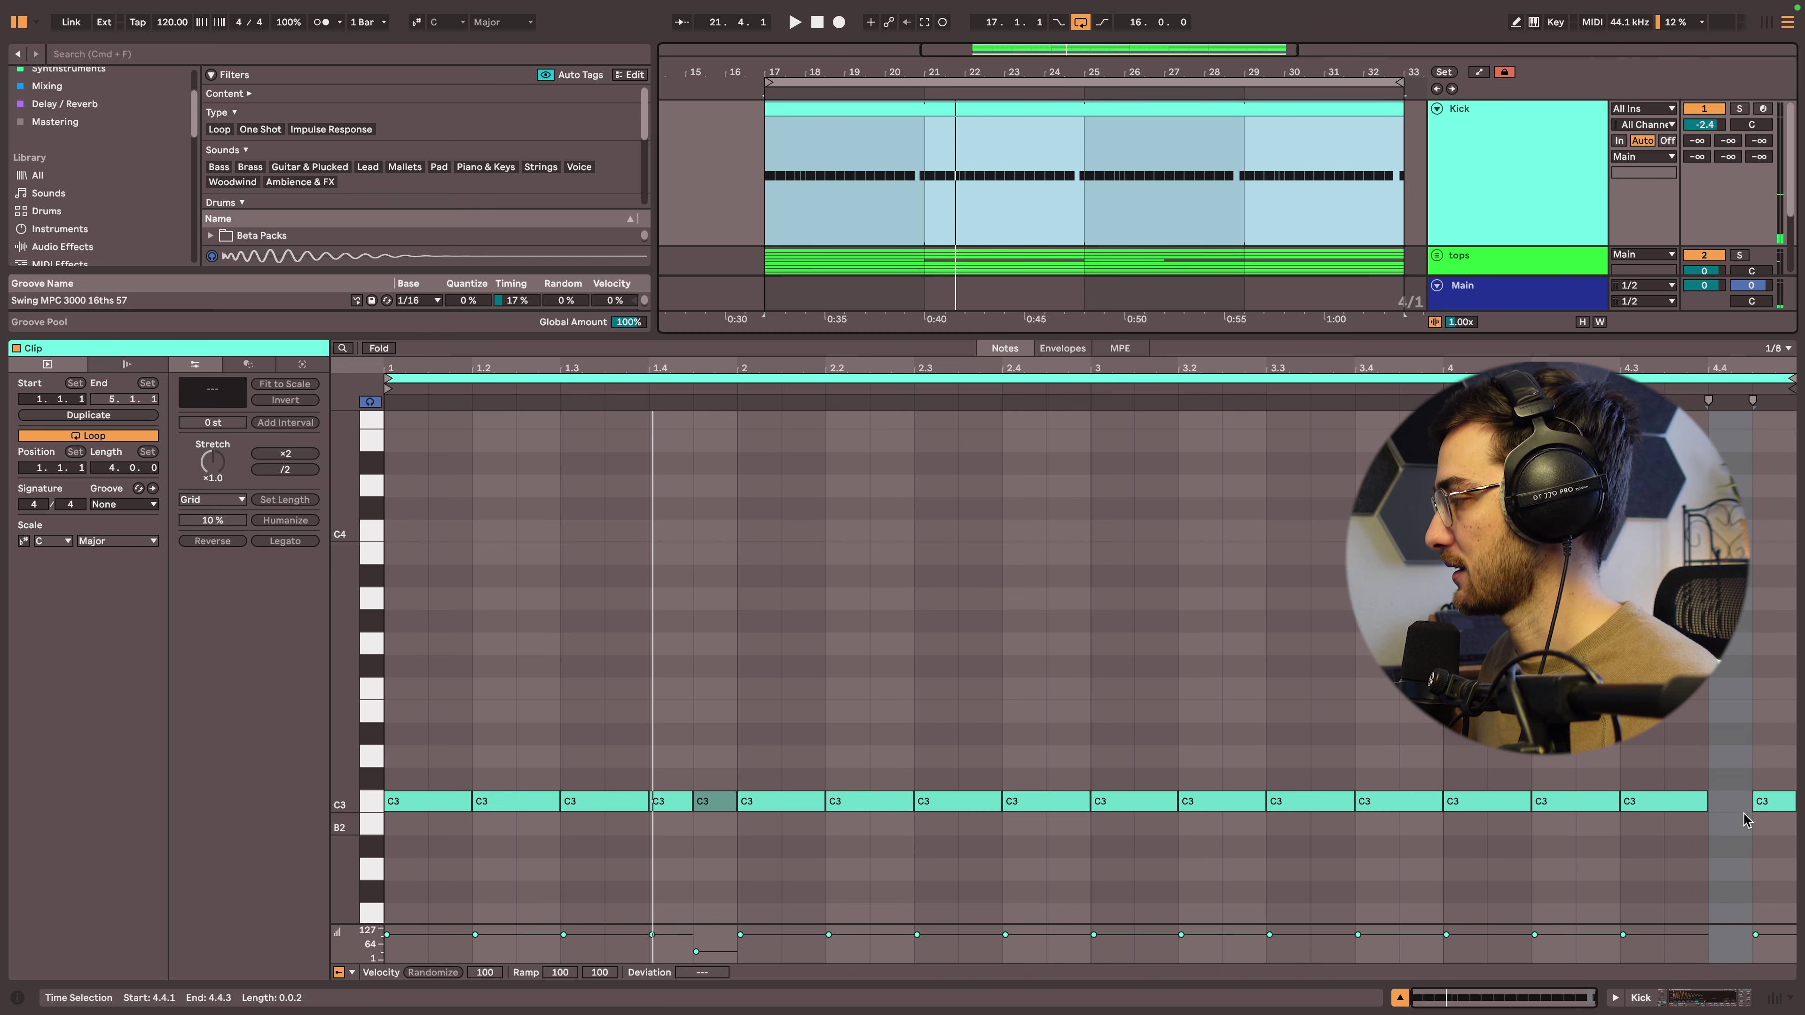
key(space)
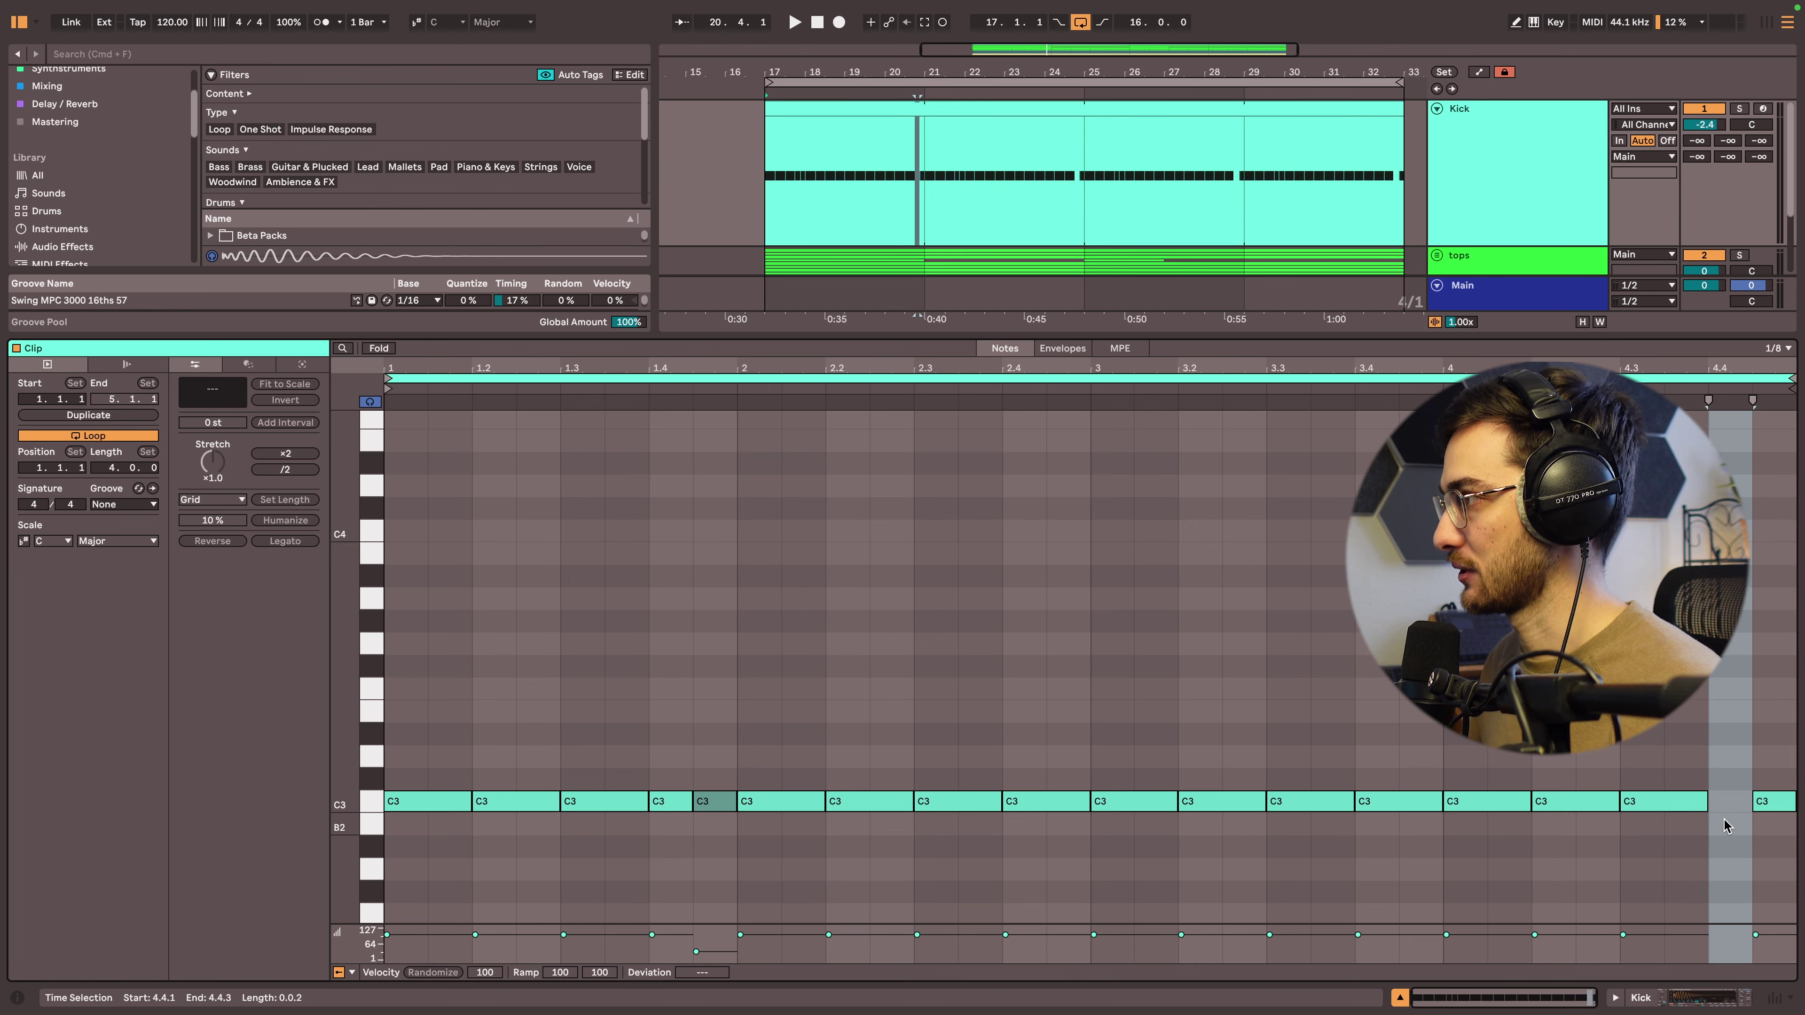
Split the kick clip at bar 21 and fill the gap before the last note in the first four-bar clip.
click(761, 169)
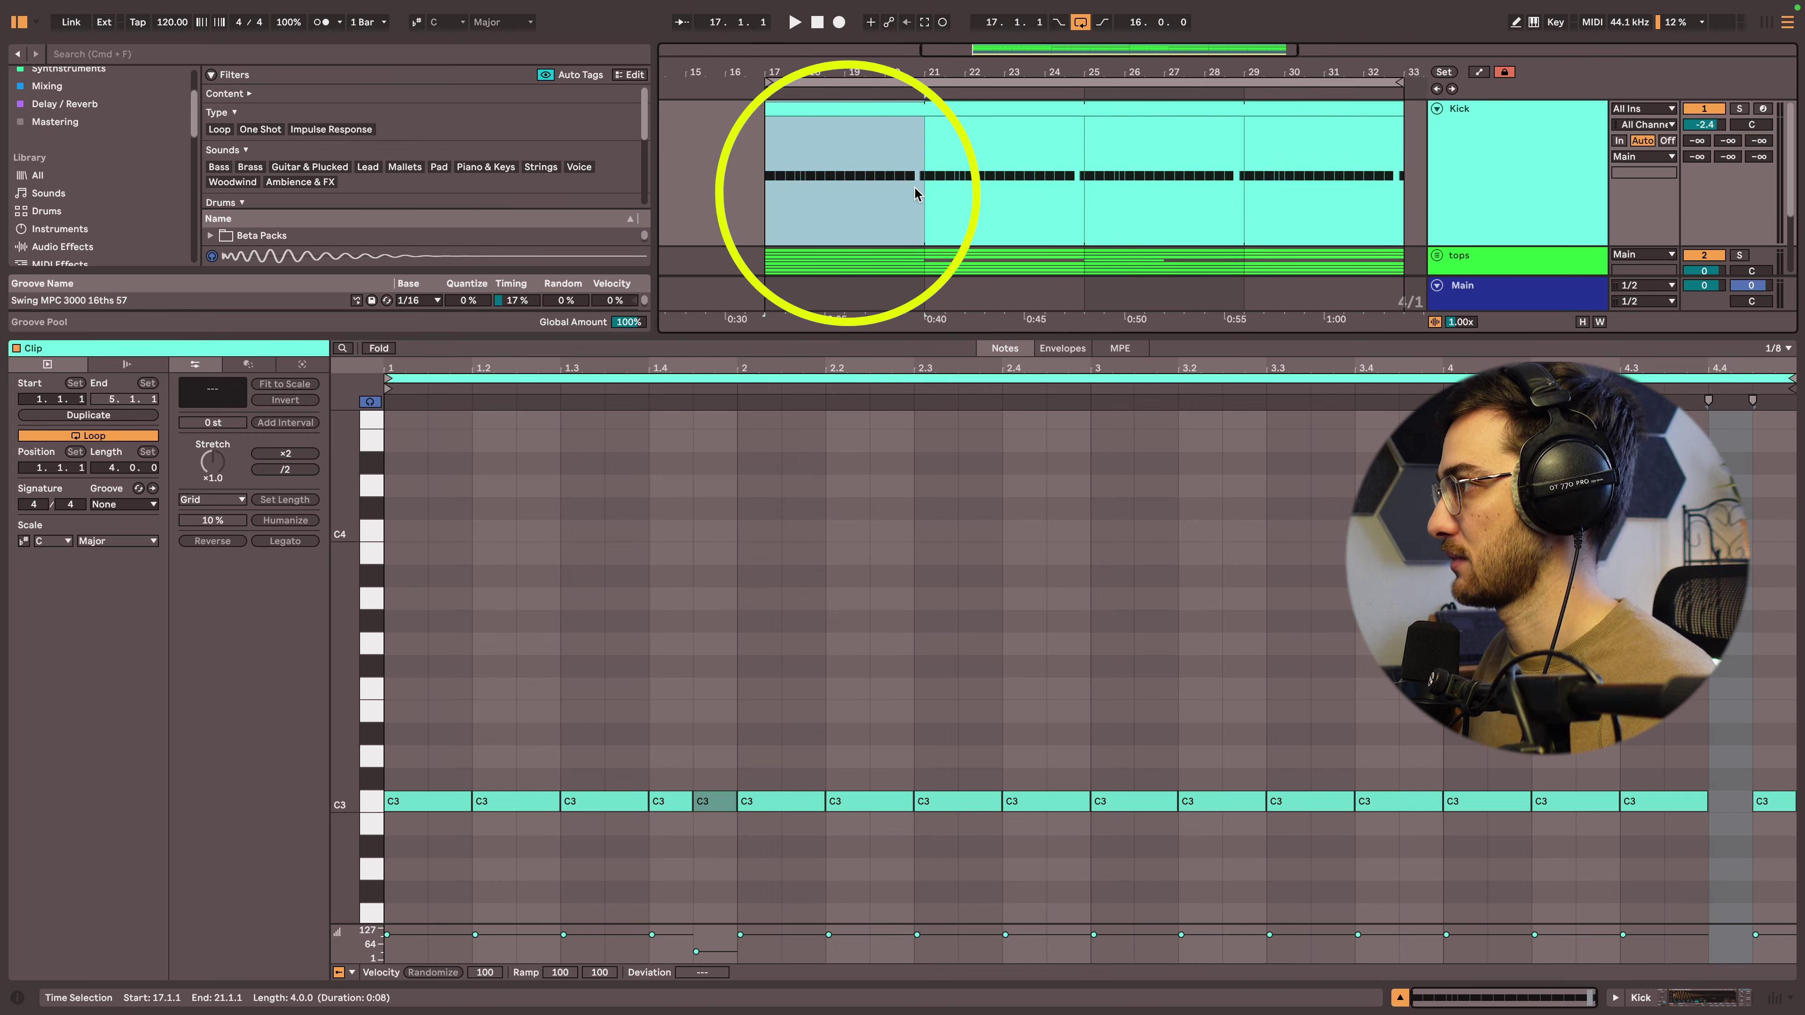
key(super+e)
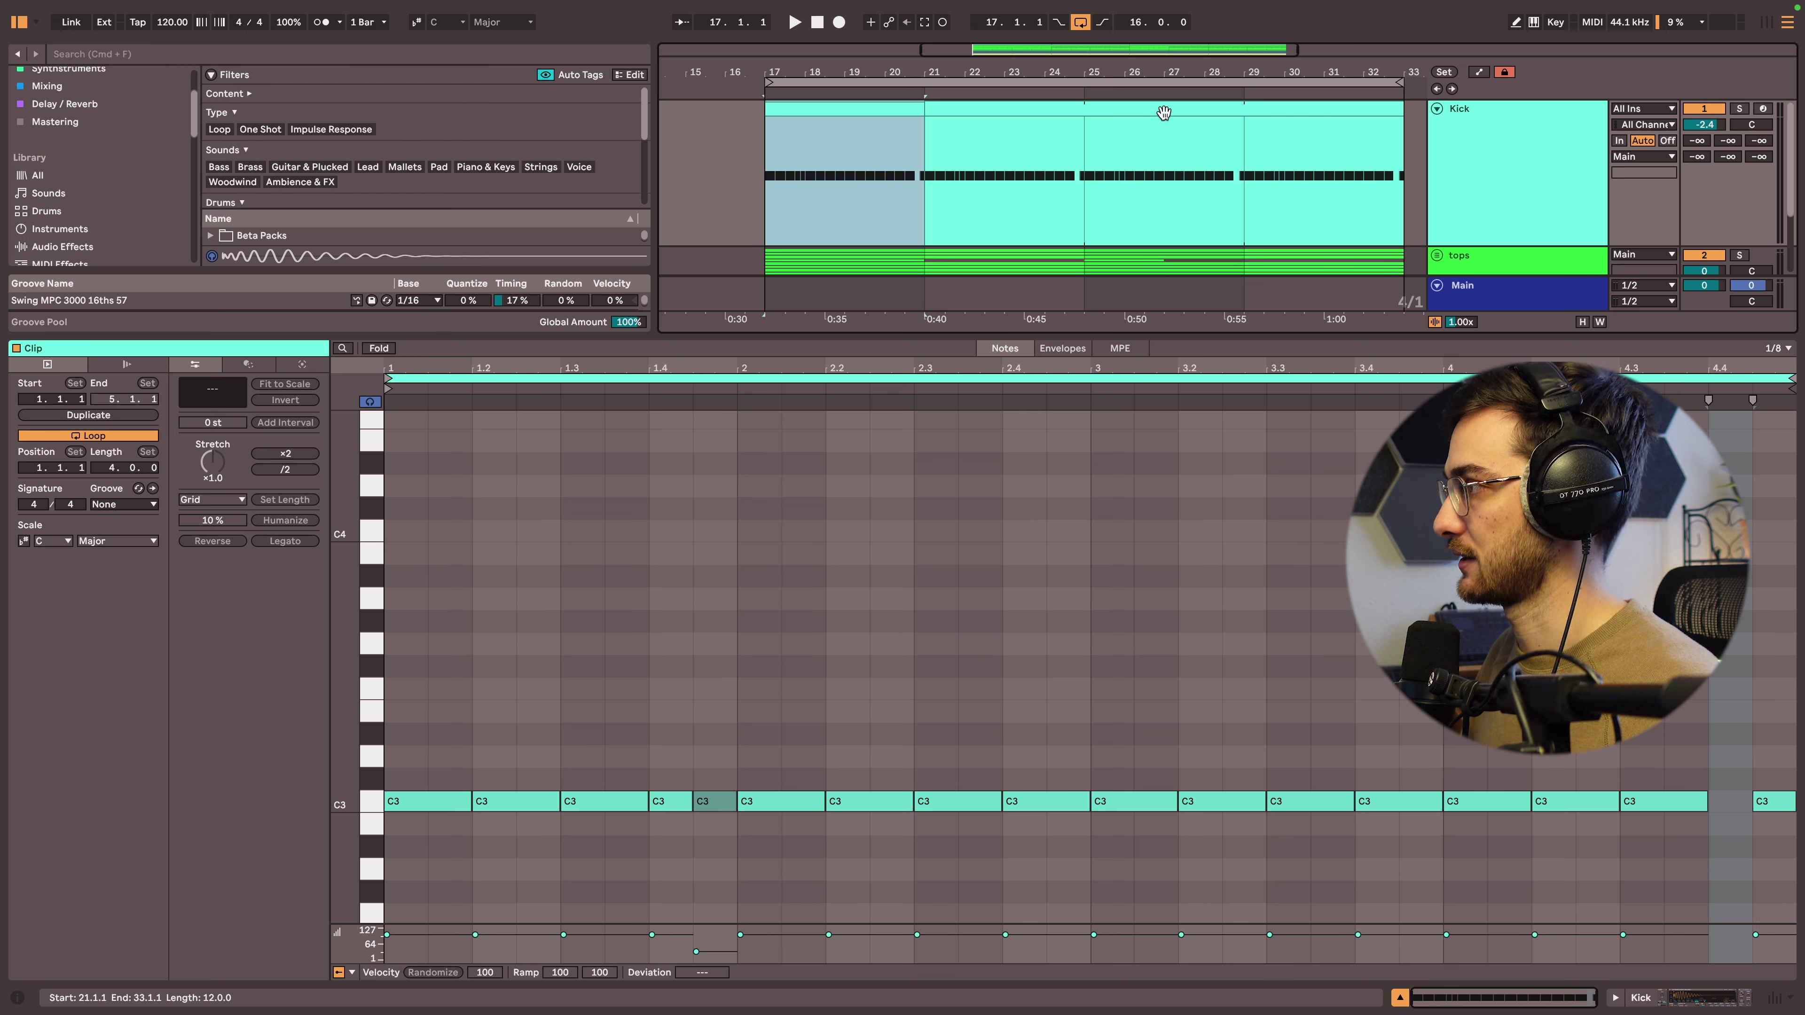
click(1758, 806)
click(1686, 803)
key(super+d)
Copy the first kick clip to bar 25 and colour the kick clips at bars 21 and 29 red.
drag(838, 114, 1157, 141)
right_click(998, 113)
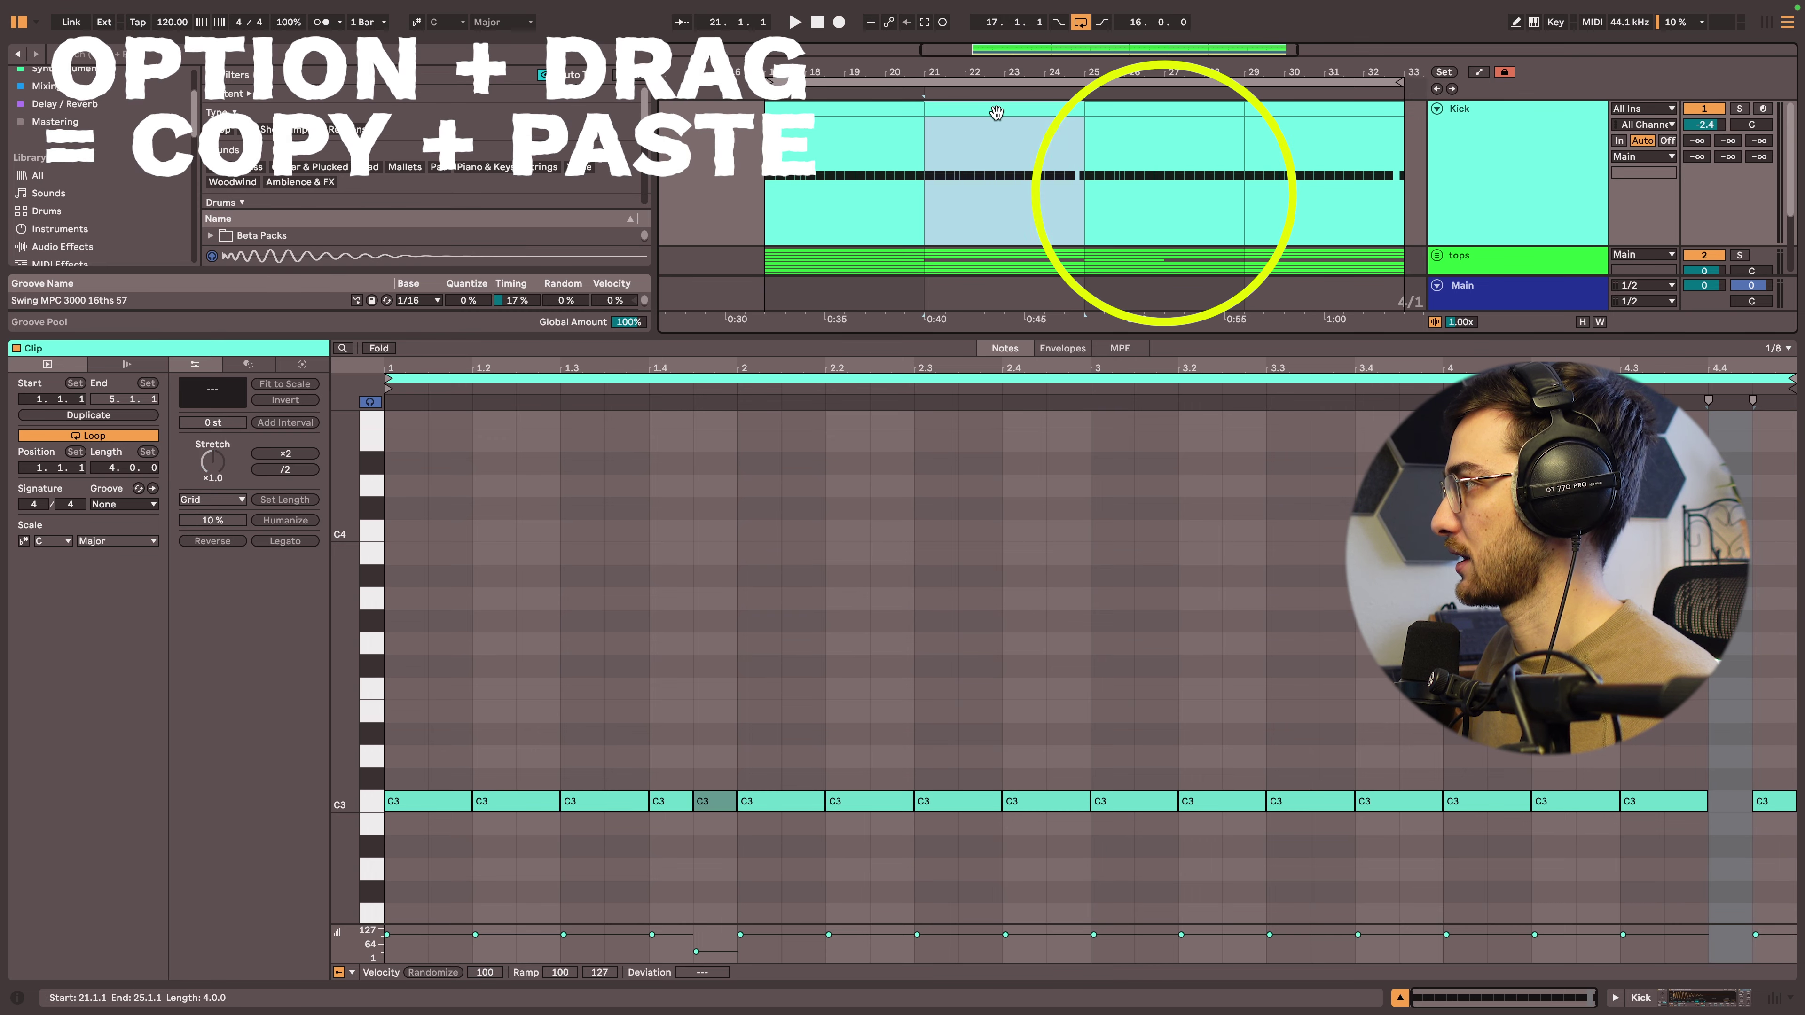
click(1011, 495)
right_click(1306, 107)
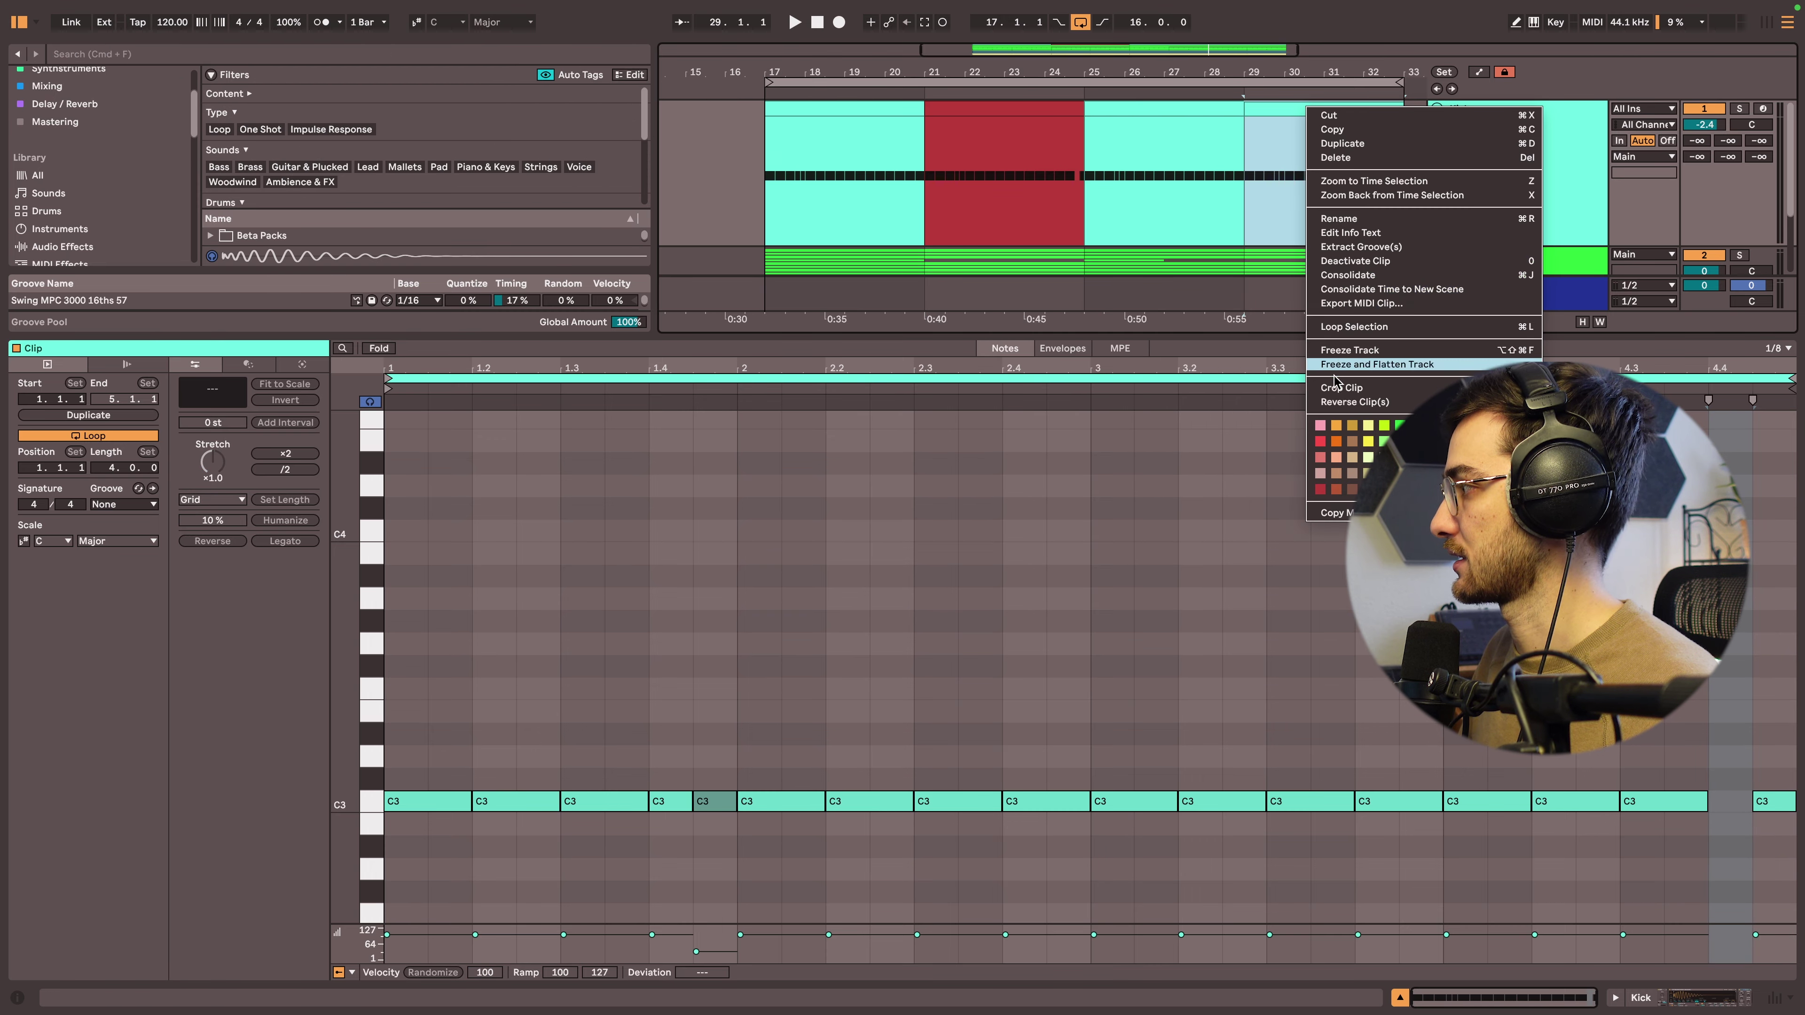
click(1319, 489)
key(super+1)
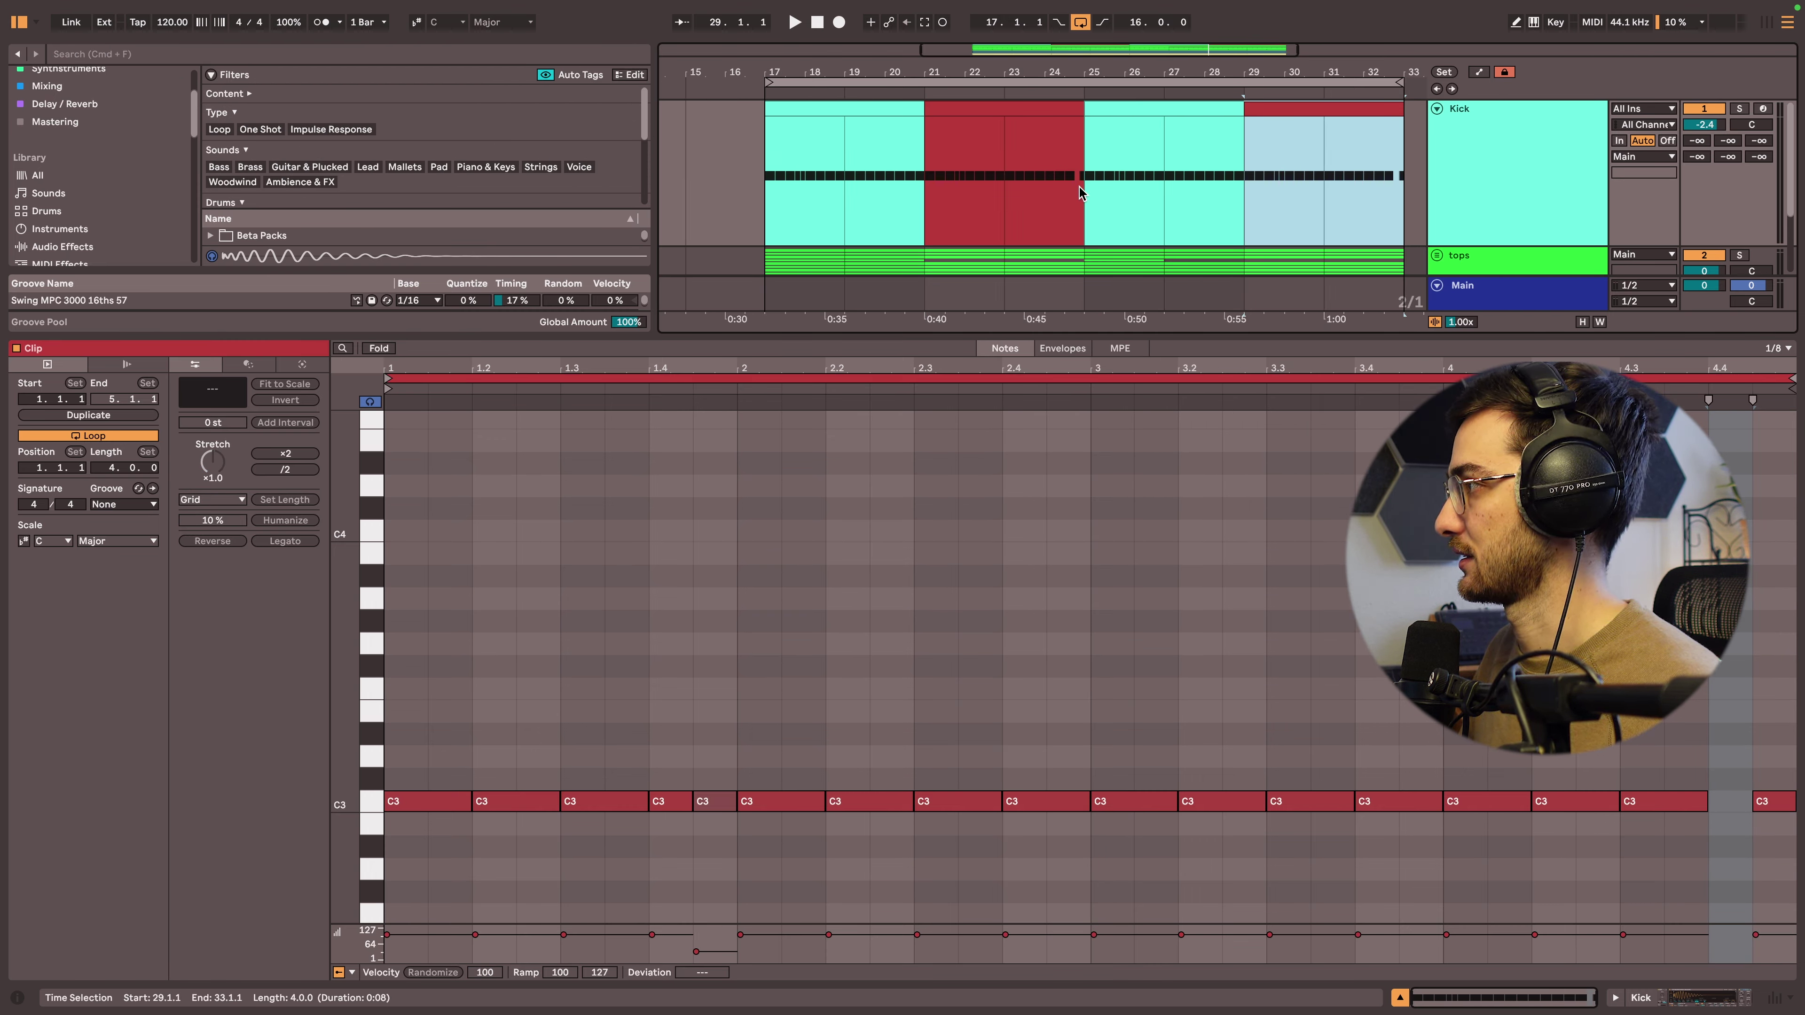
Insert a new MIDI track below the Kick track and unfold it.
click(777, 148)
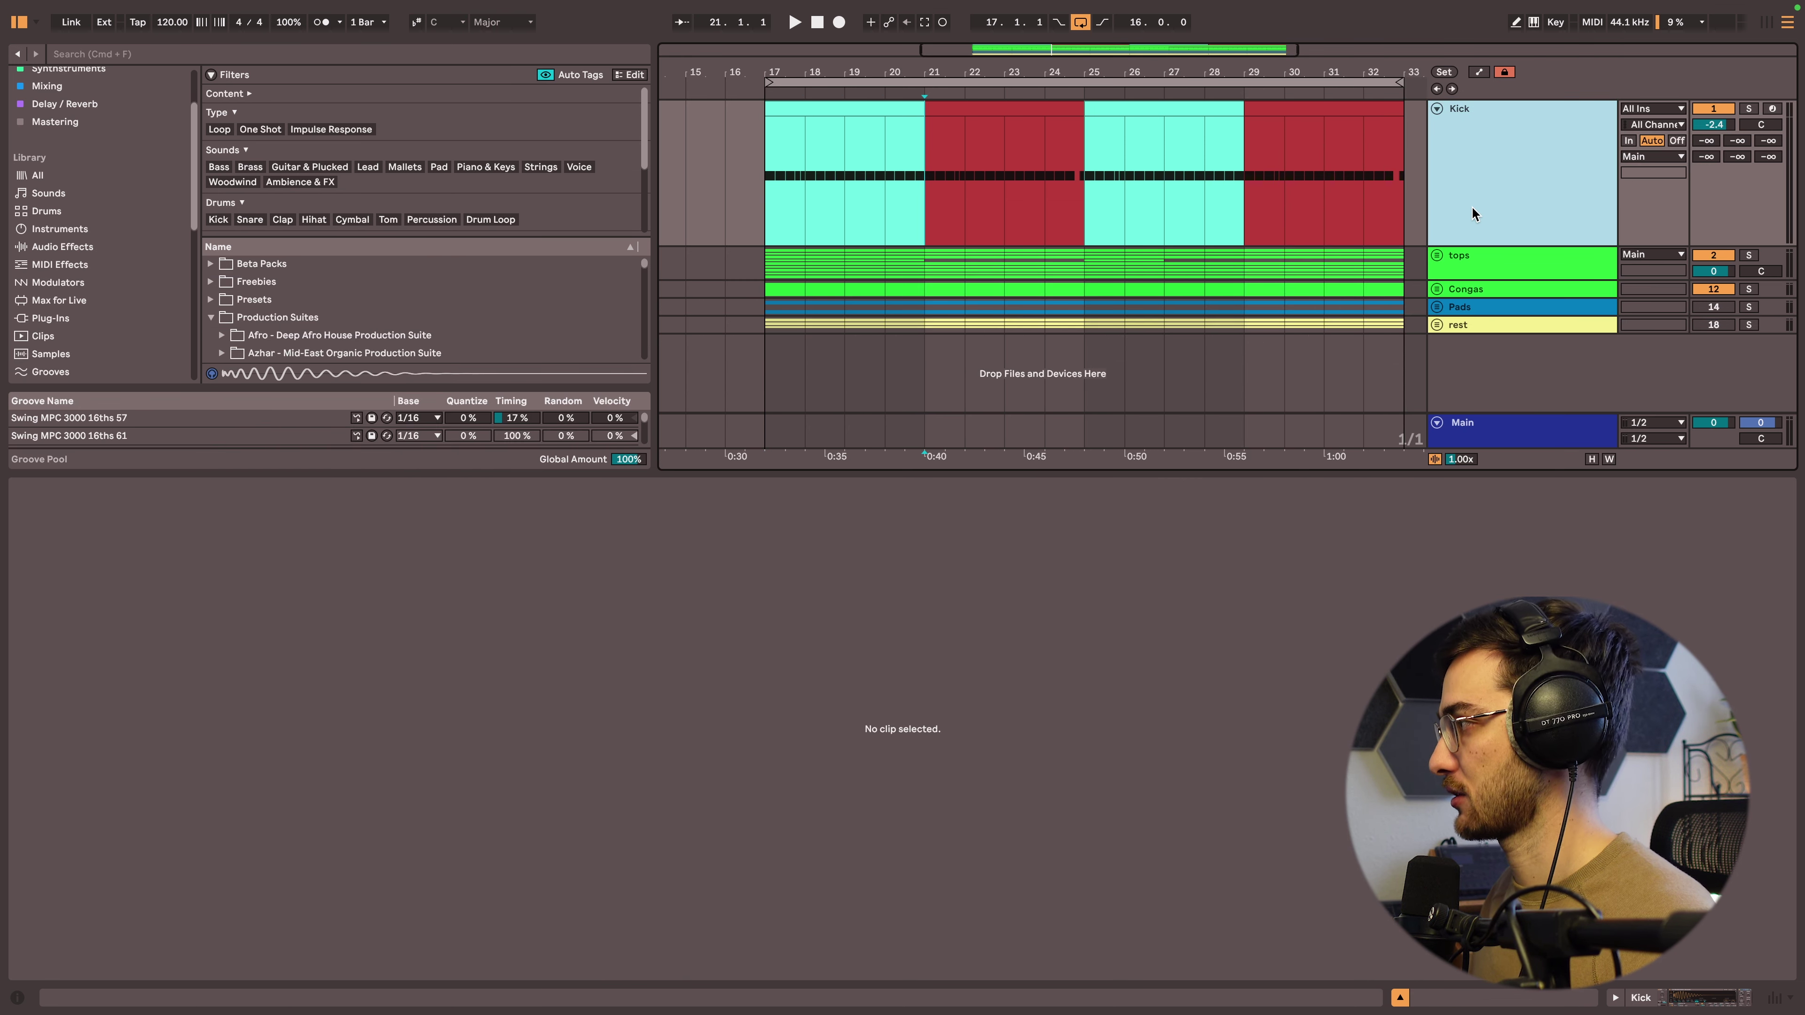
key(super+shift+t)
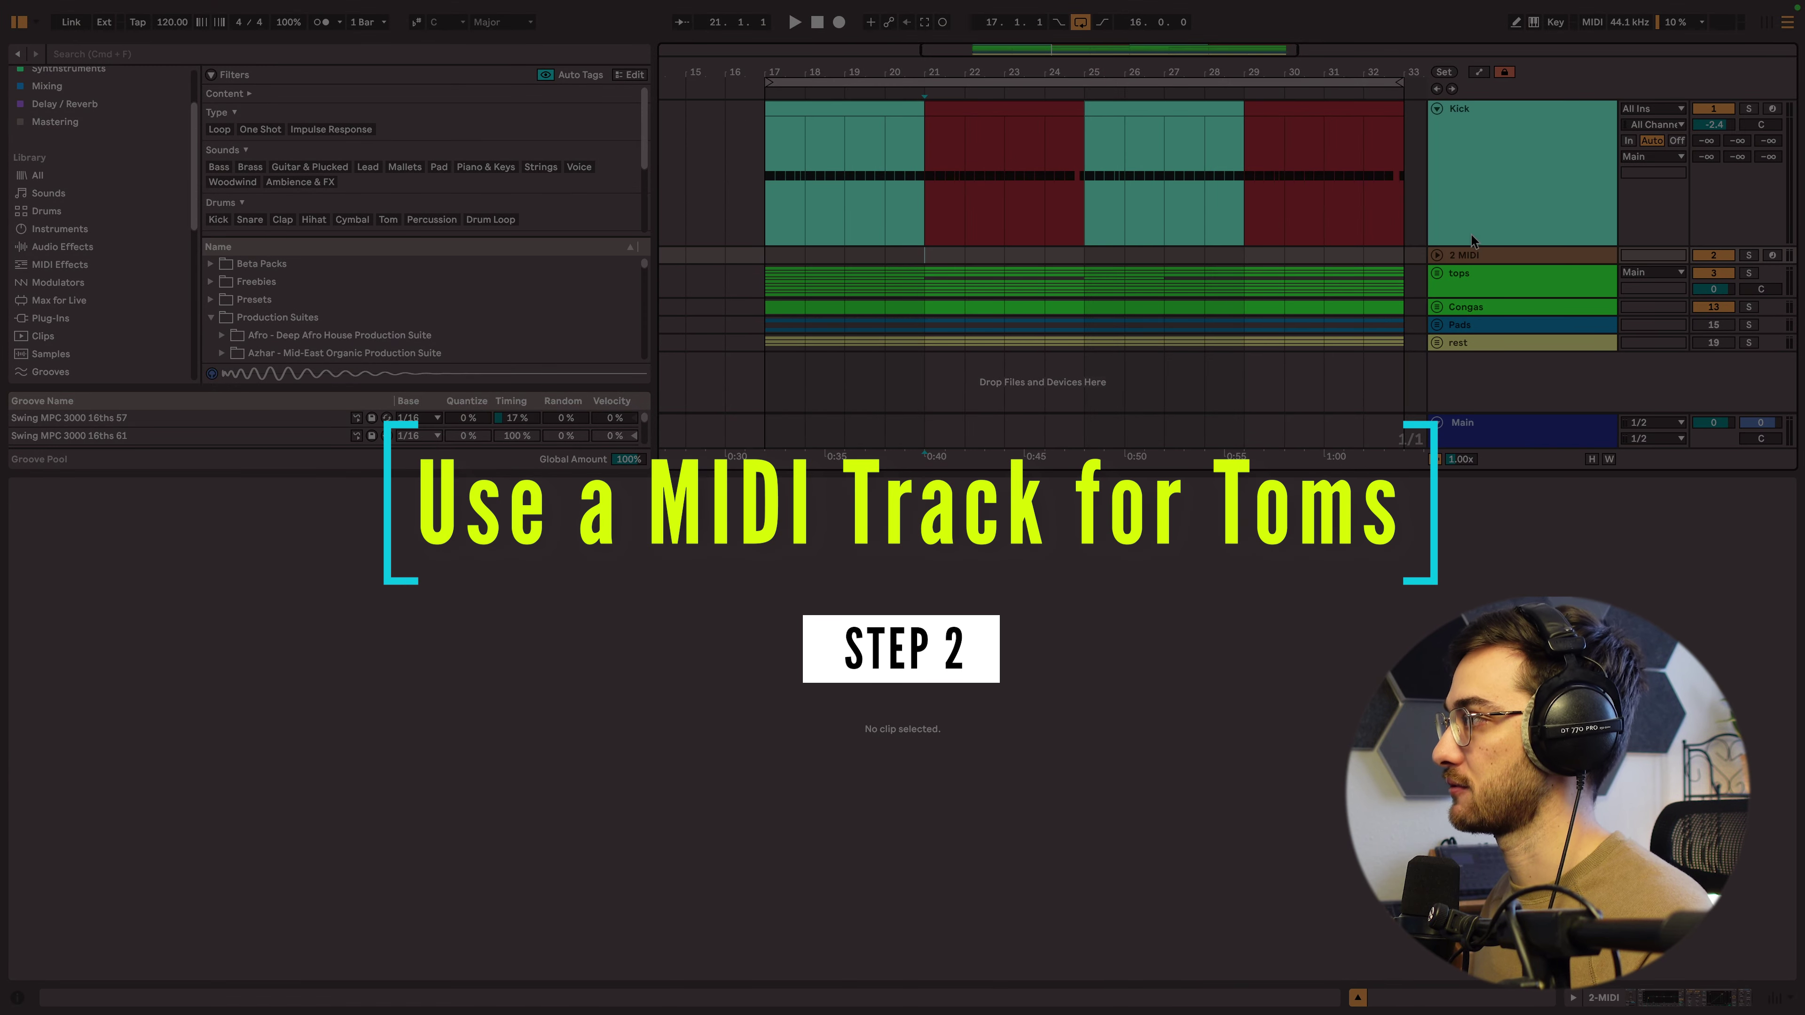
click(1437, 255)
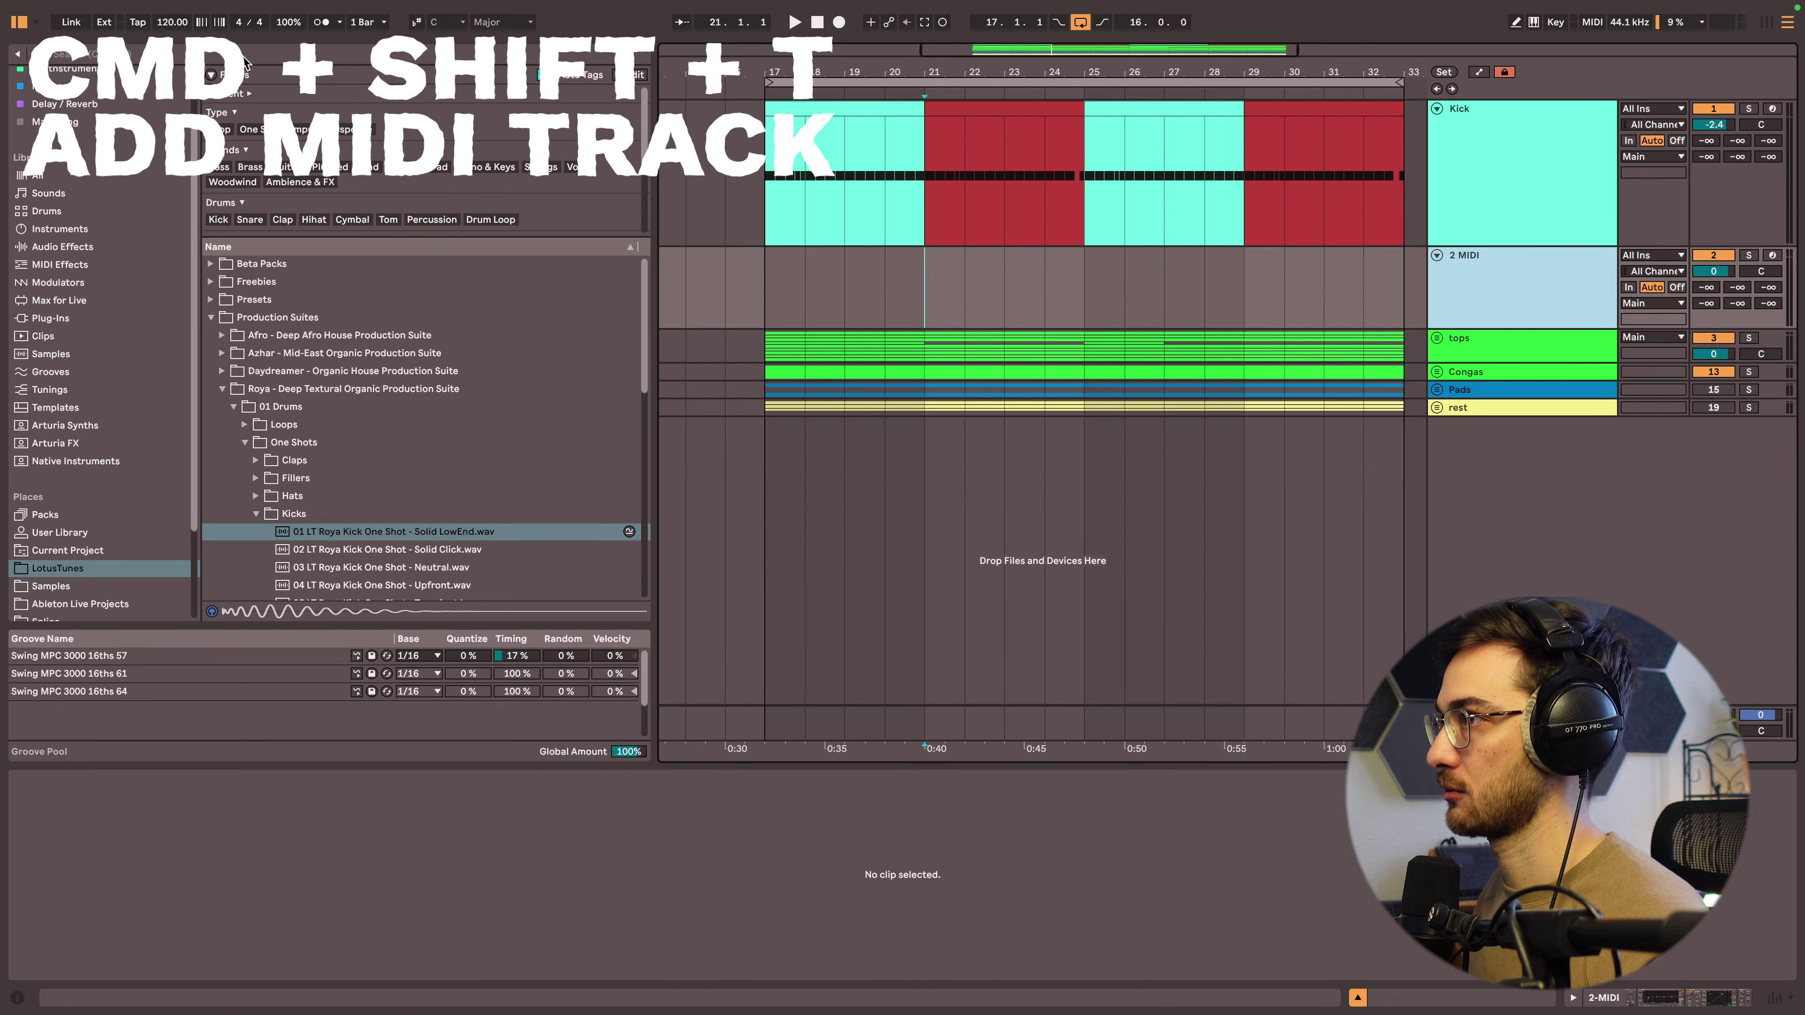
Search the library for "tom", filter to one-shot samples and browse the results for a suitable tom.
click(232, 56)
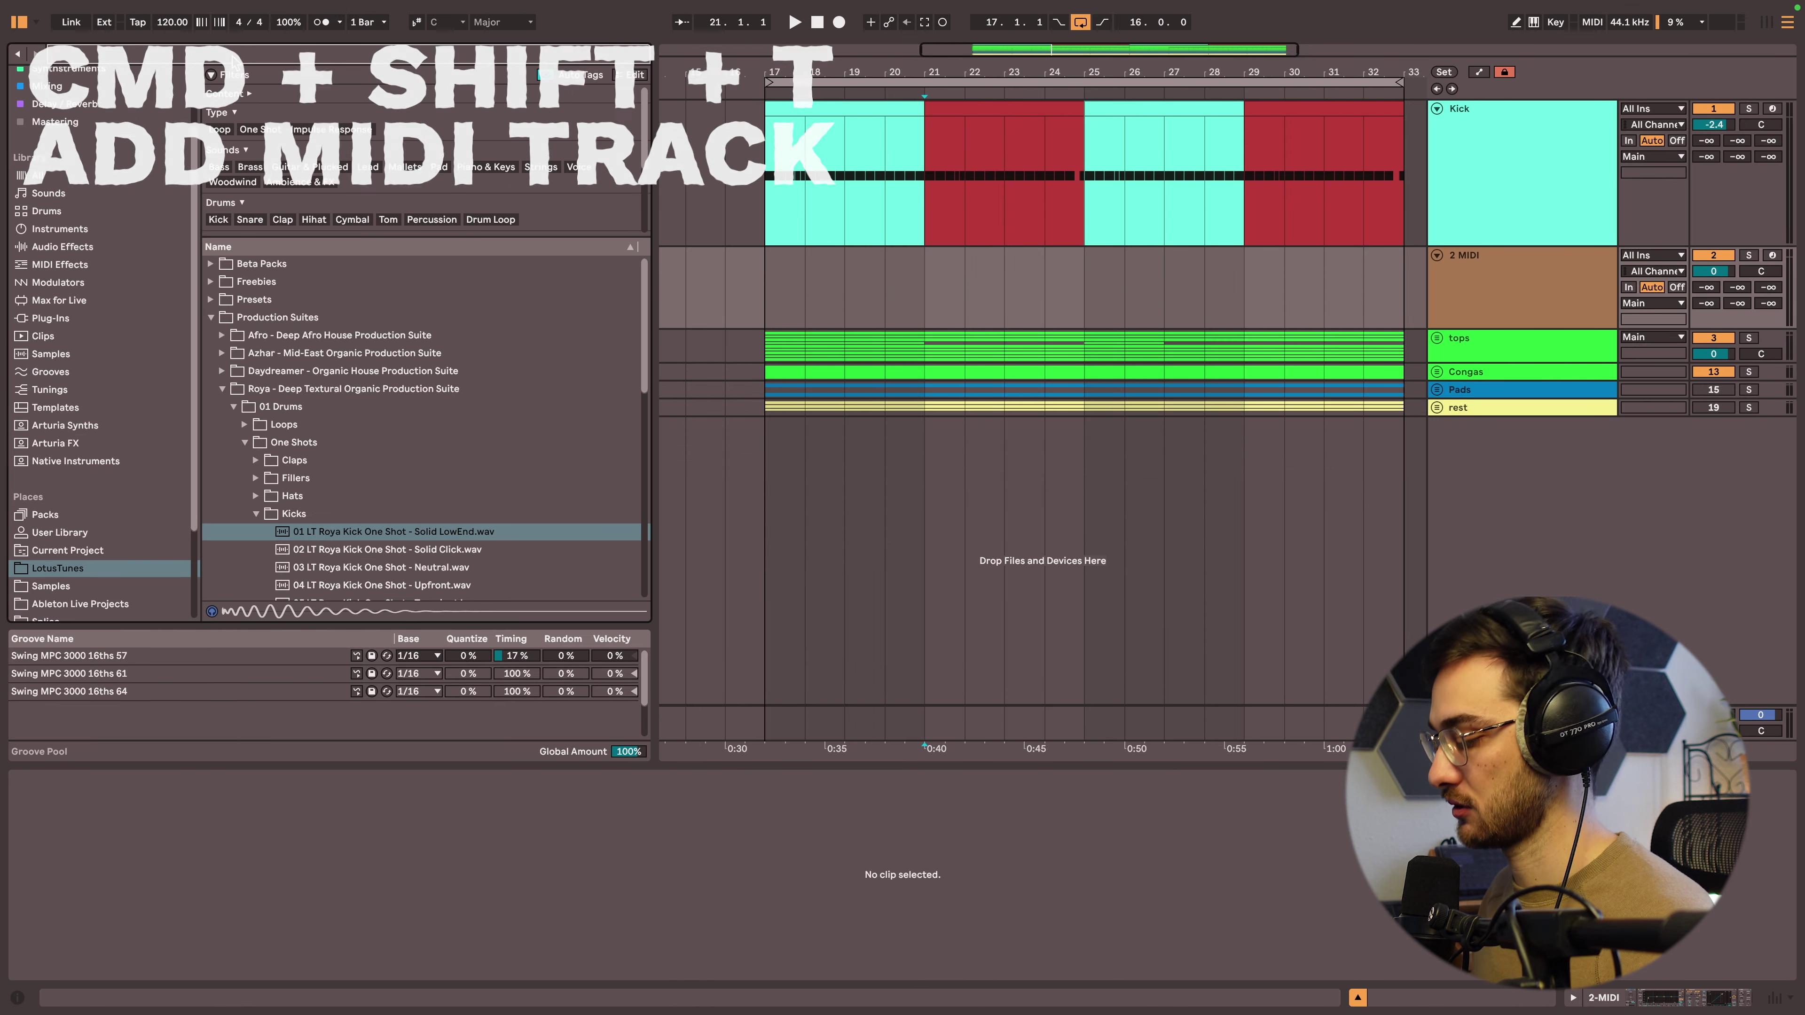
text(tom)
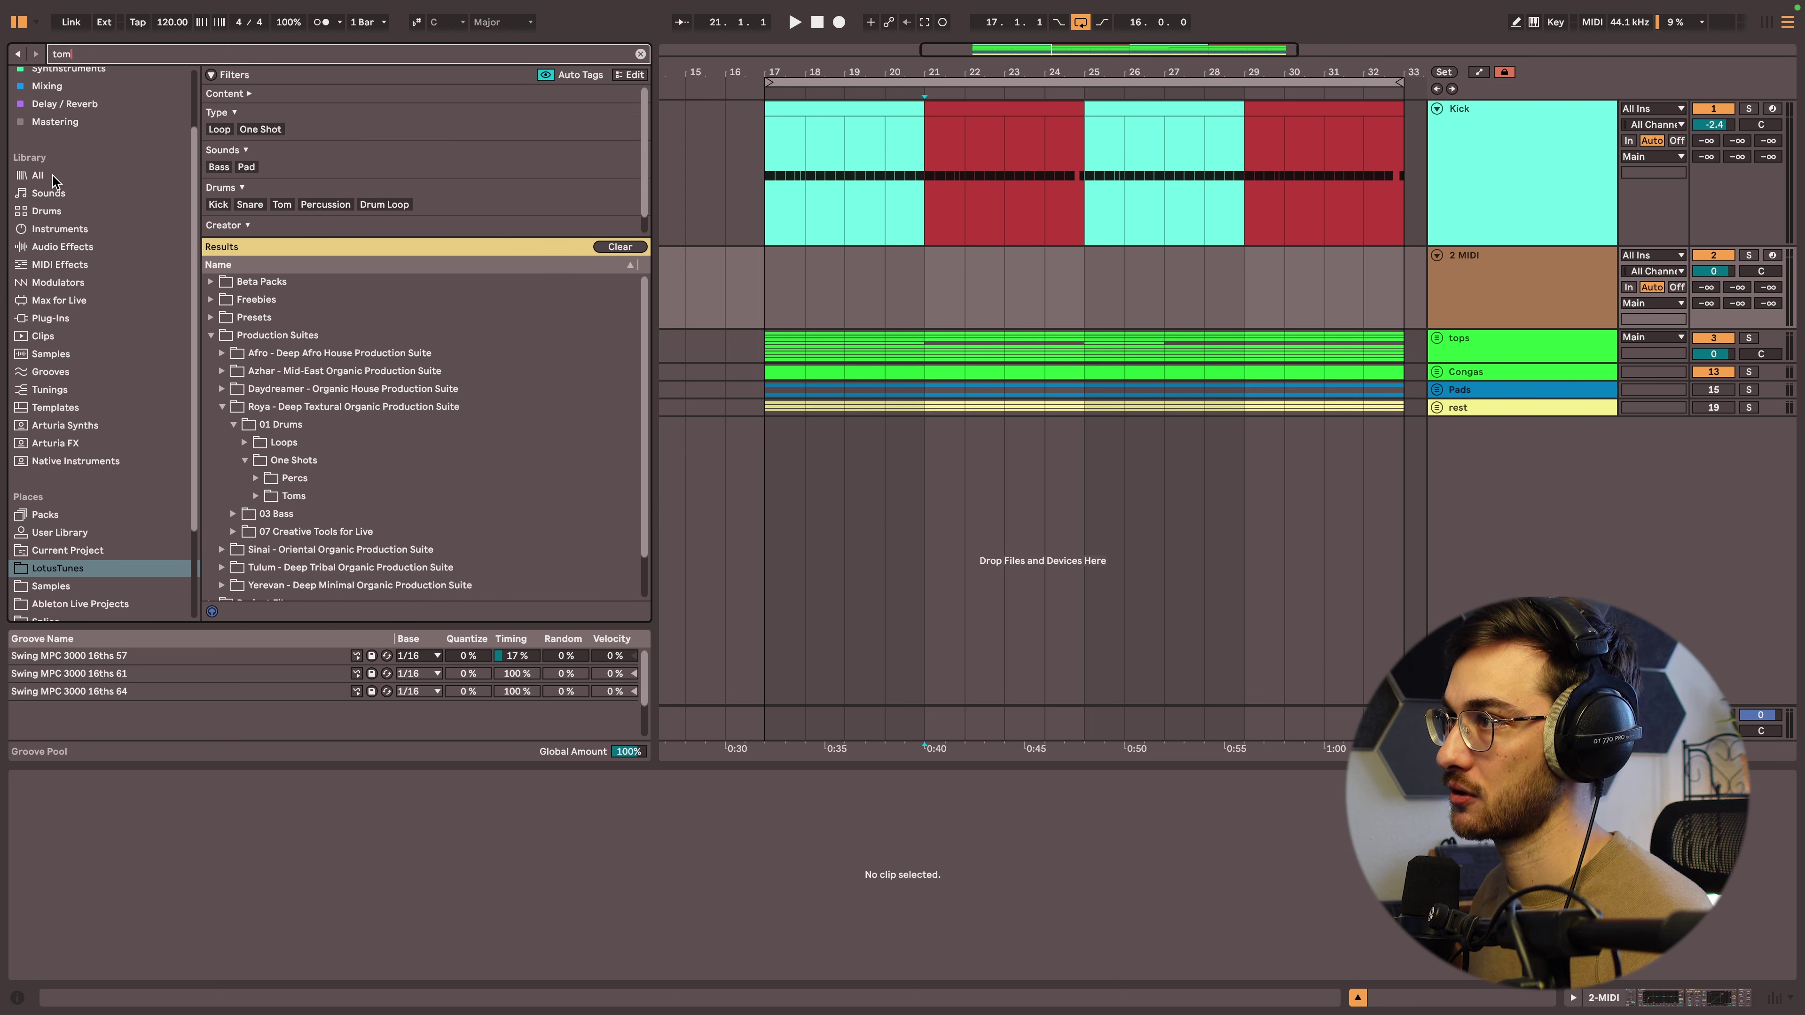
click(53, 178)
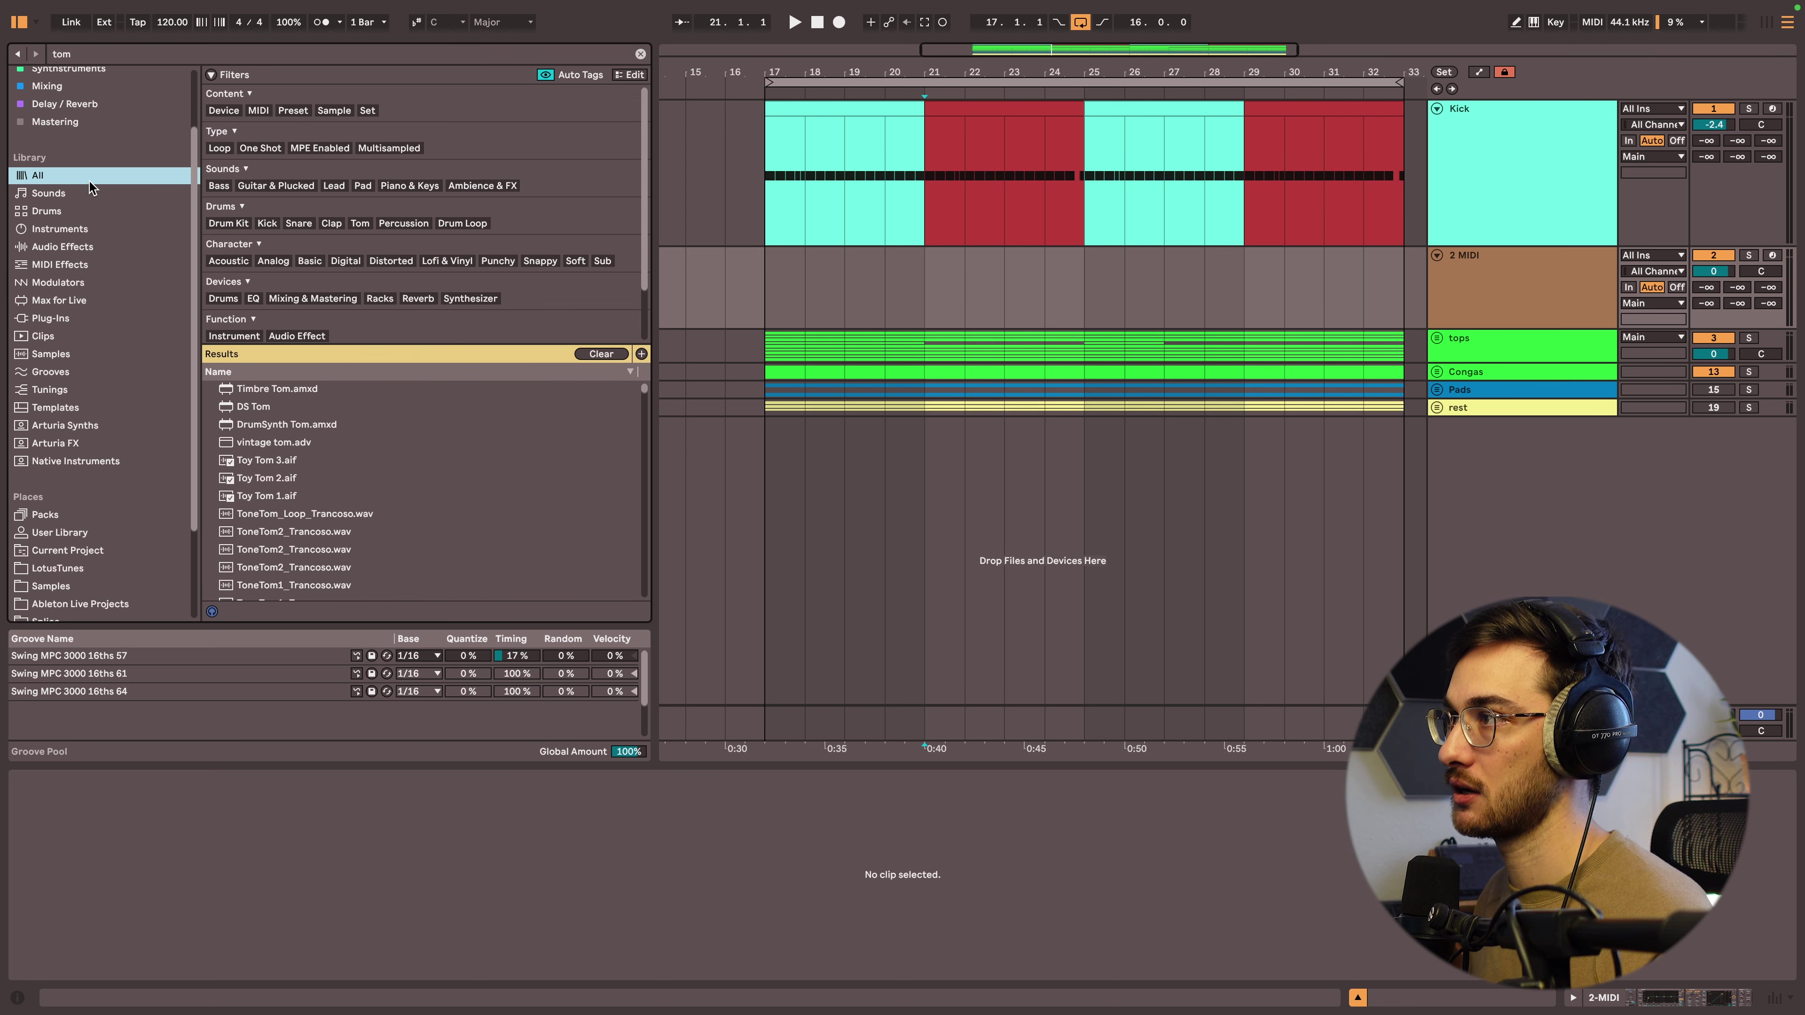
click(255, 148)
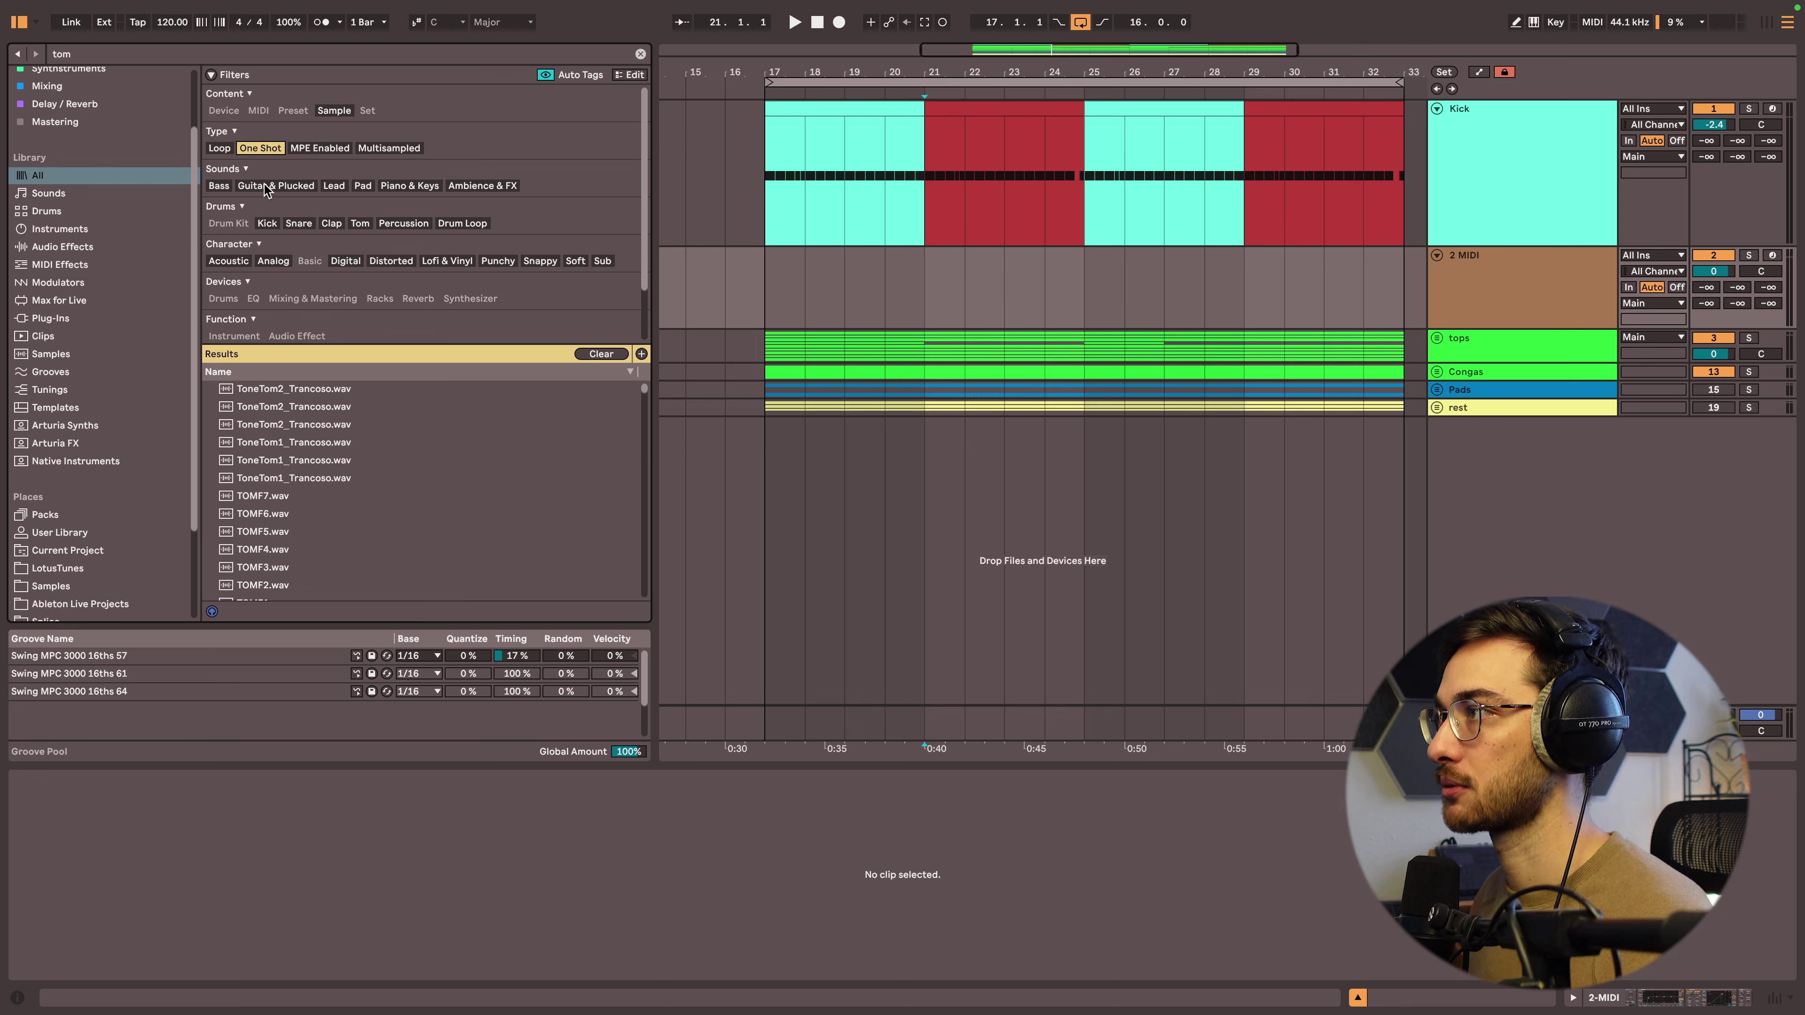
click(334, 112)
scroll(306, 533, down, 2)
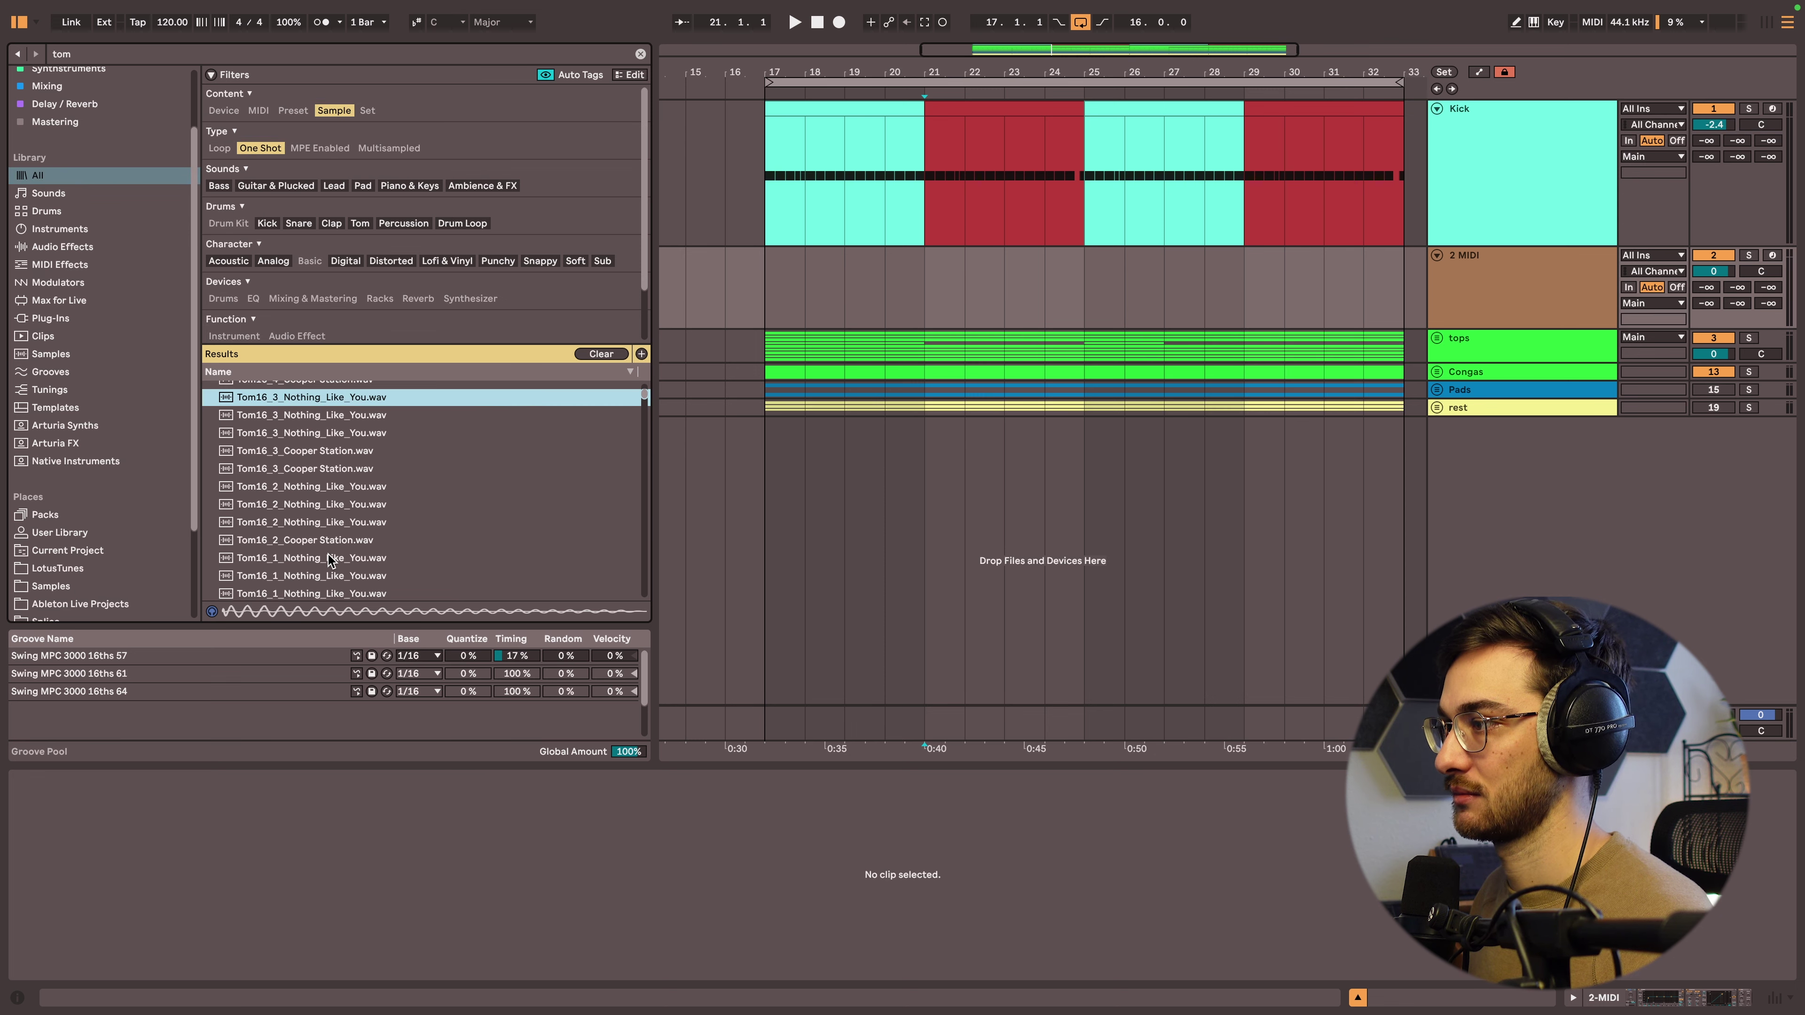
scroll(326, 542, down, 2)
click(297, 564)
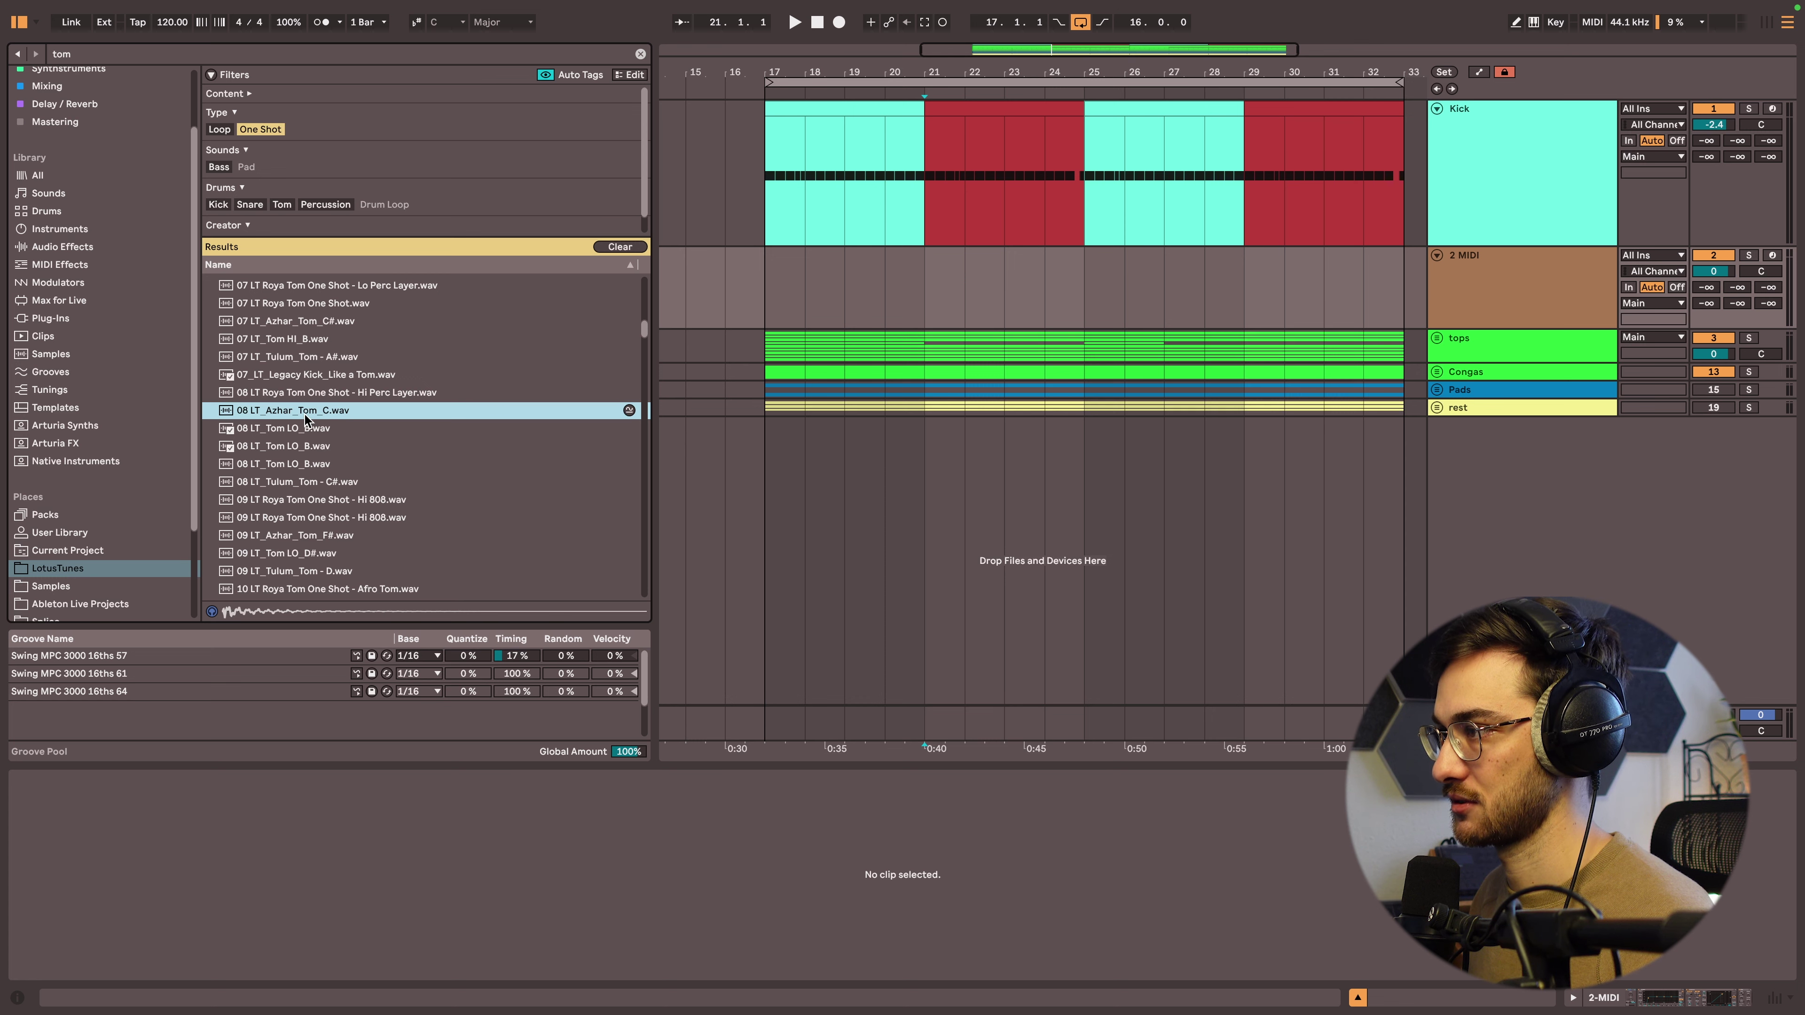
Load 08 LT_Azhar_Tom_C.wav from LotusTunes as the instrument on the new MIDI track.
drag(305, 414, 1508, 272)
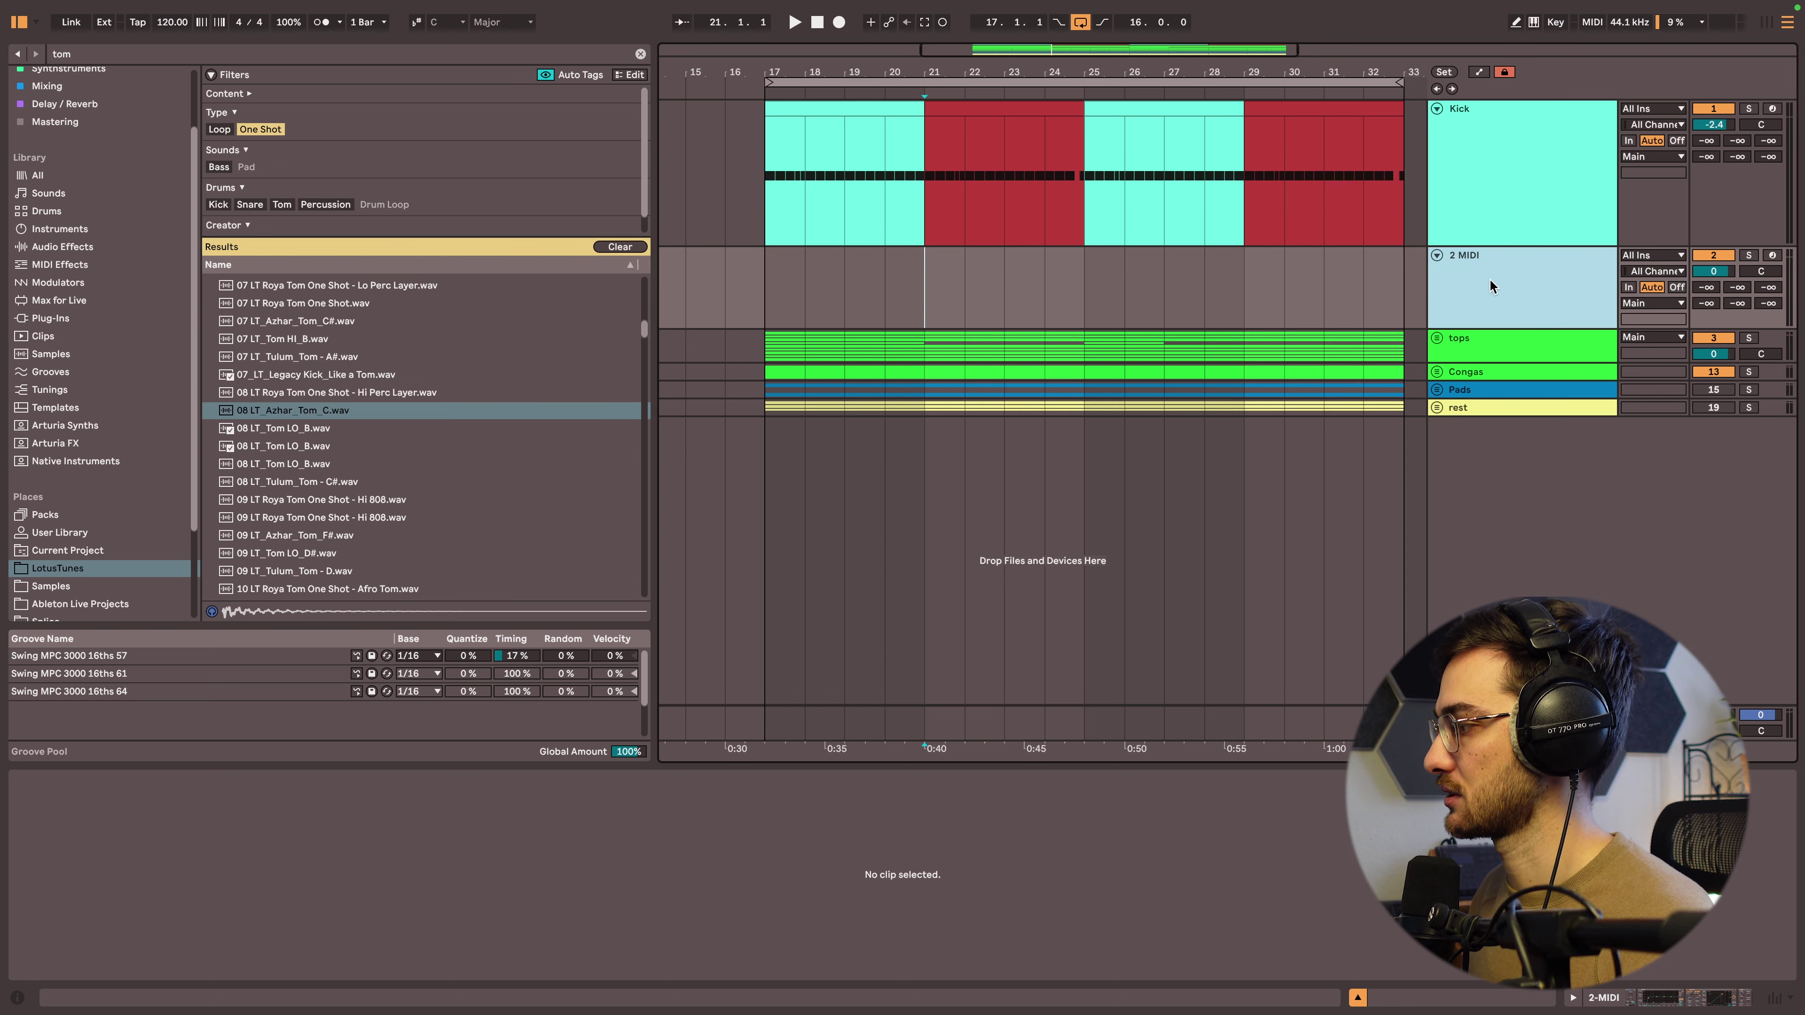
click(1639, 1000)
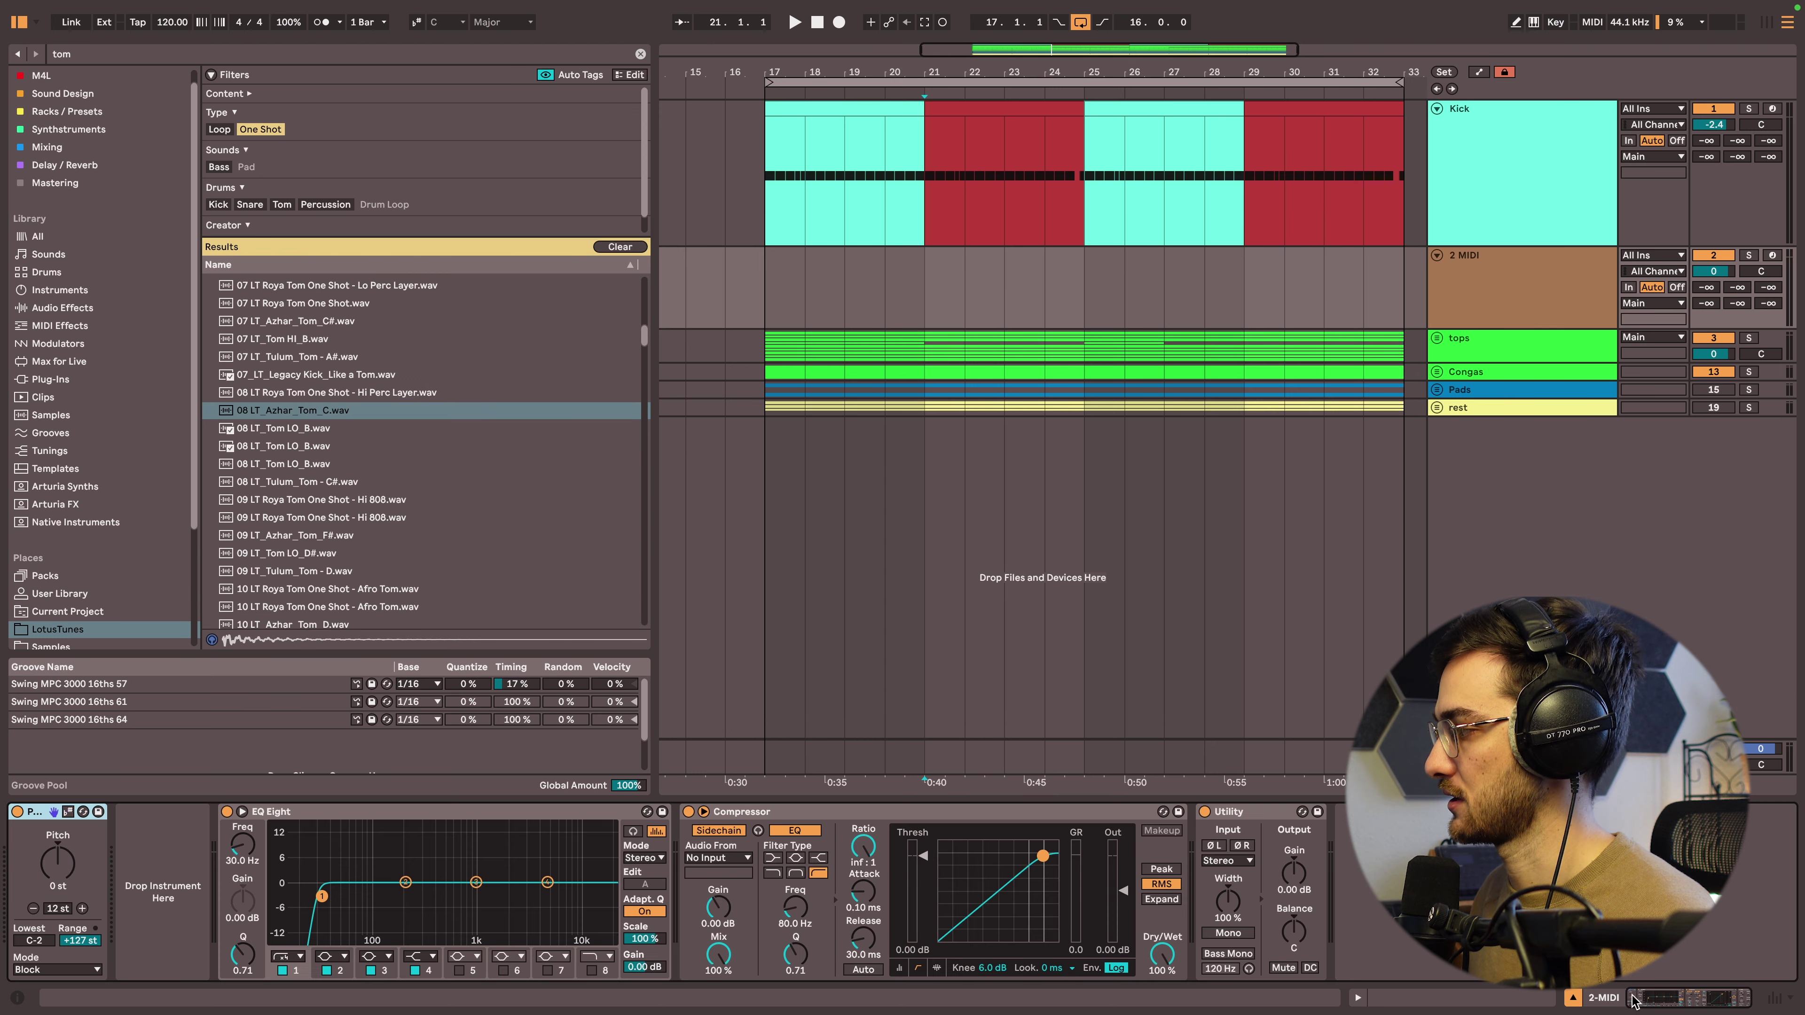
drag(292, 411, 206, 913)
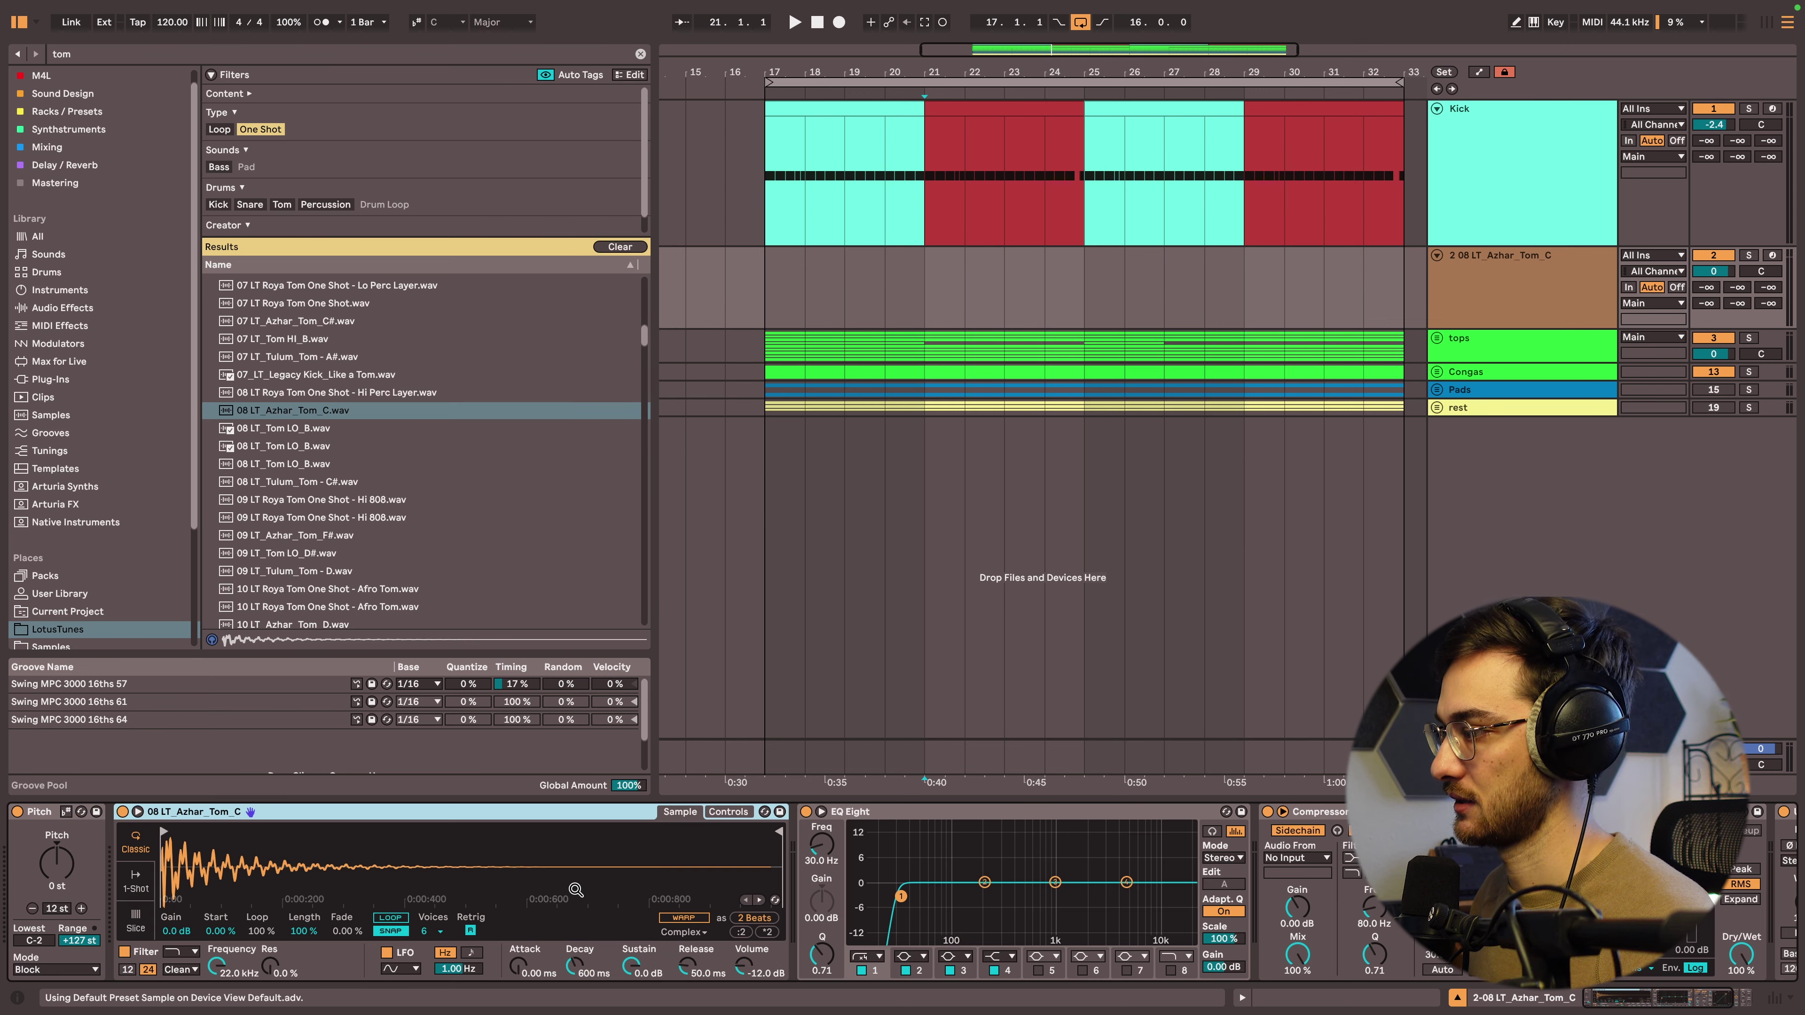
Turn off EQ Eight and collapse the EQ Eight, Compressor and Utility devices on the tom track.
click(805, 812)
double_click(1075, 809)
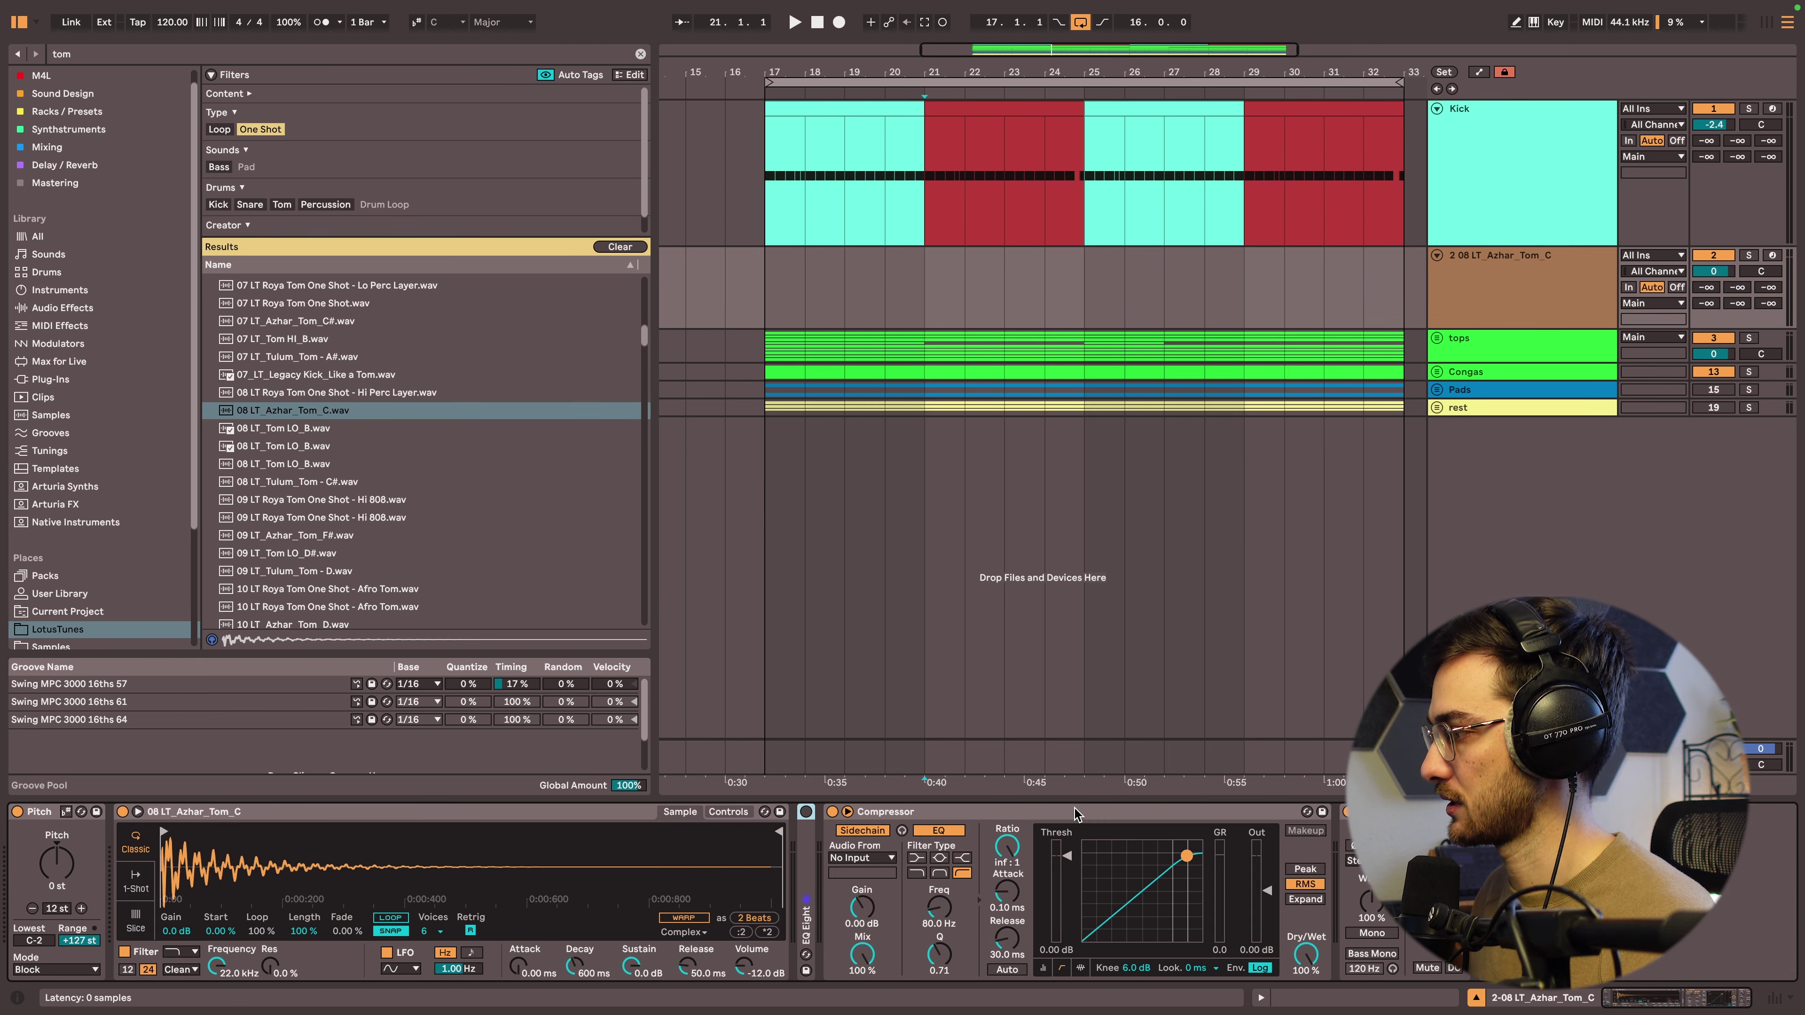
double_click(1073, 809)
double_click(924, 811)
Create a four-bar MIDI clip at bar 17 on the tom track with a C3 note at 1.1.3.
drag(775, 276, 915, 274)
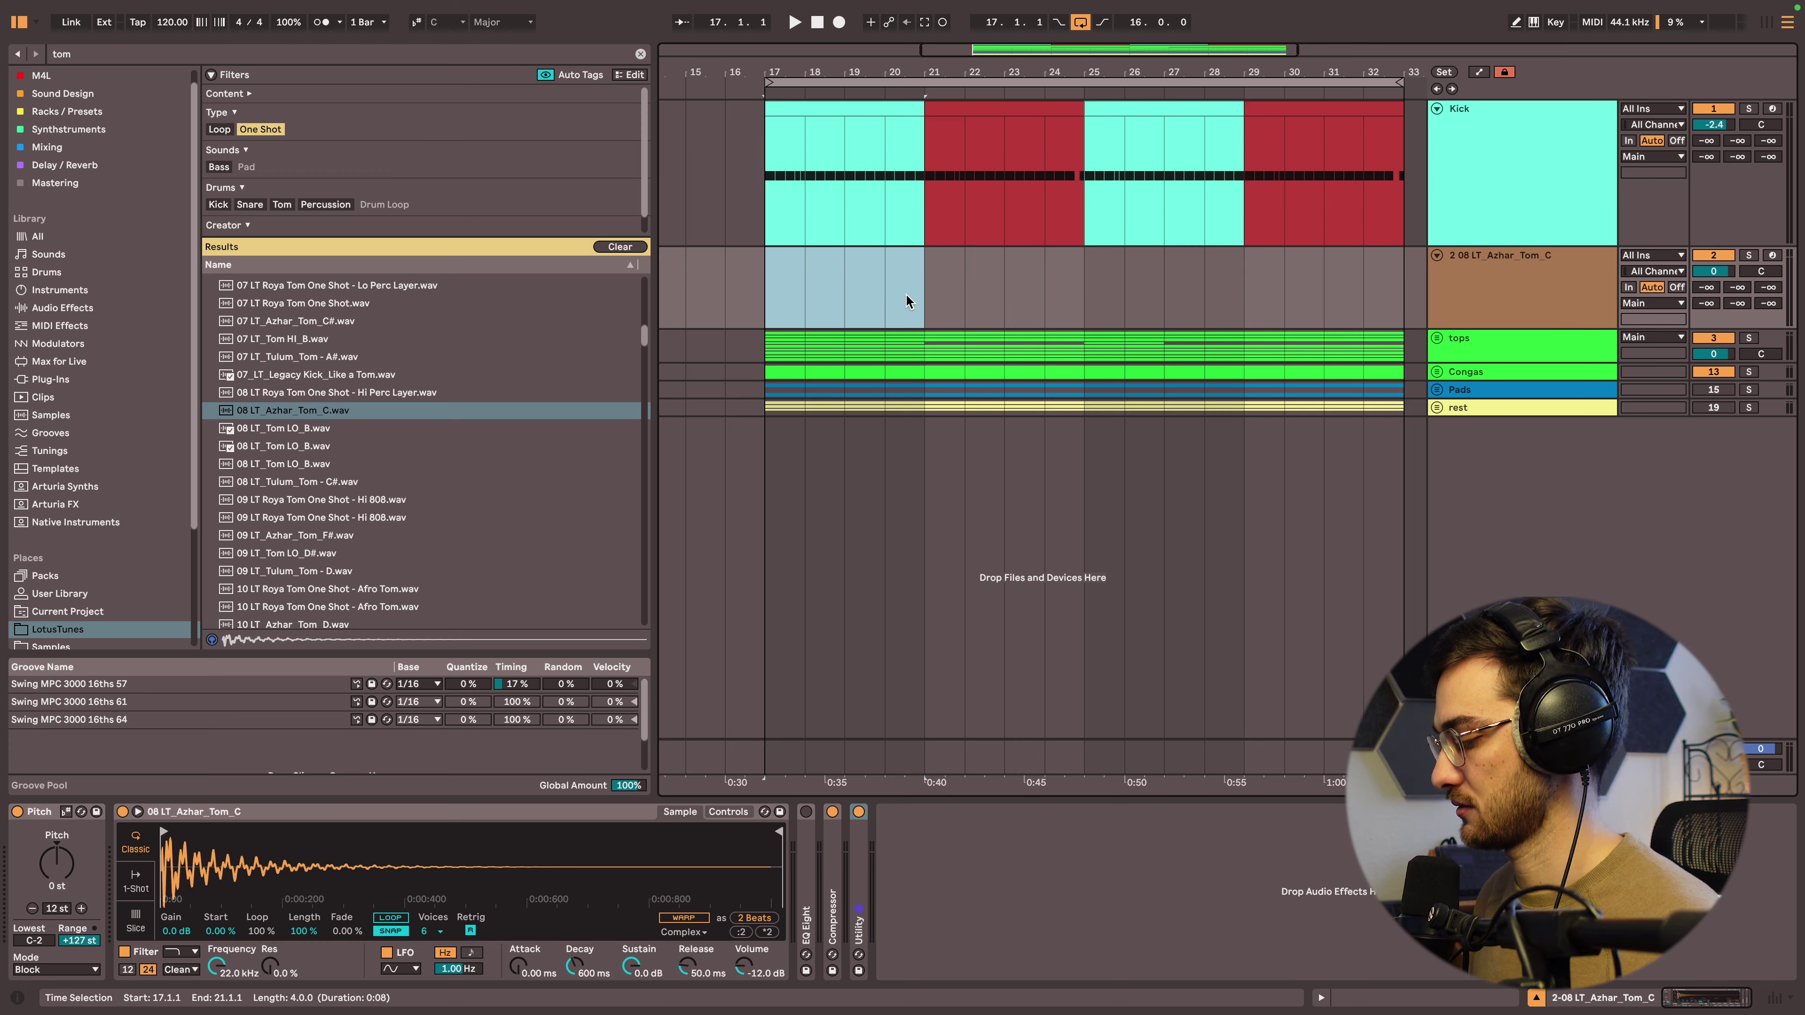
key(super+shift+m)
drag(828, 798, 828, 395)
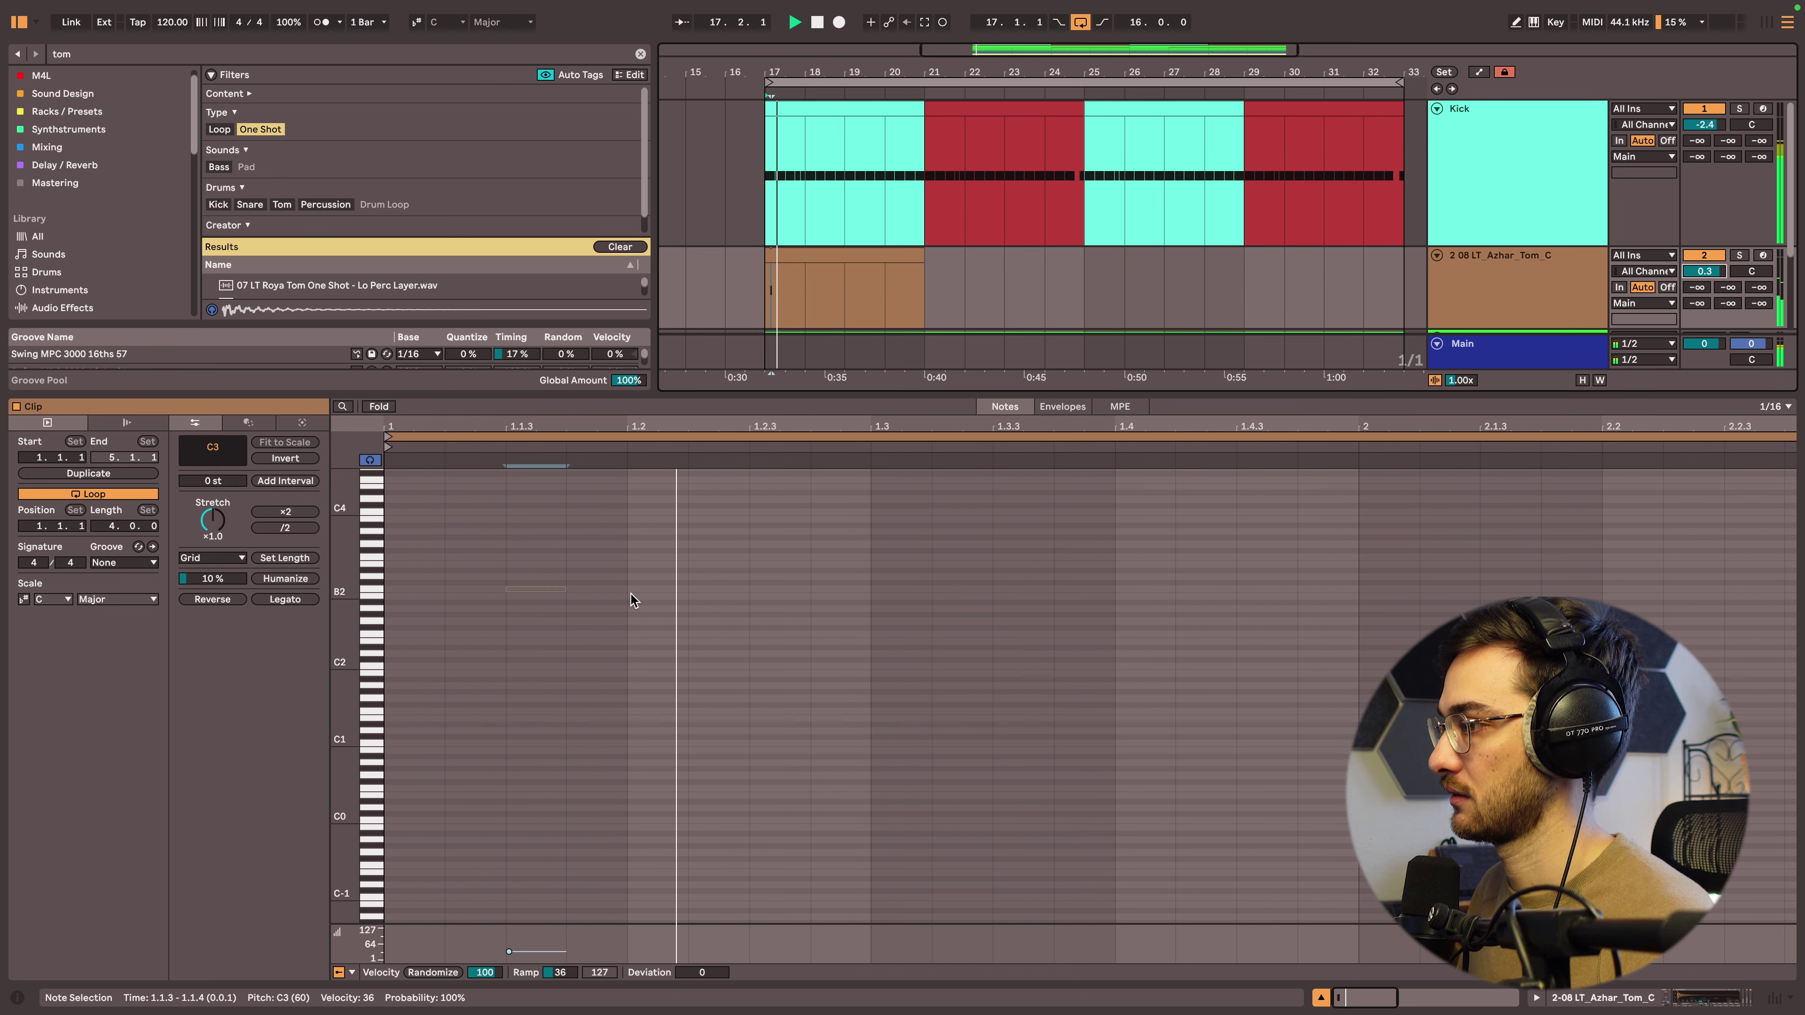
key(space)
drag(582, 538, 524, 626)
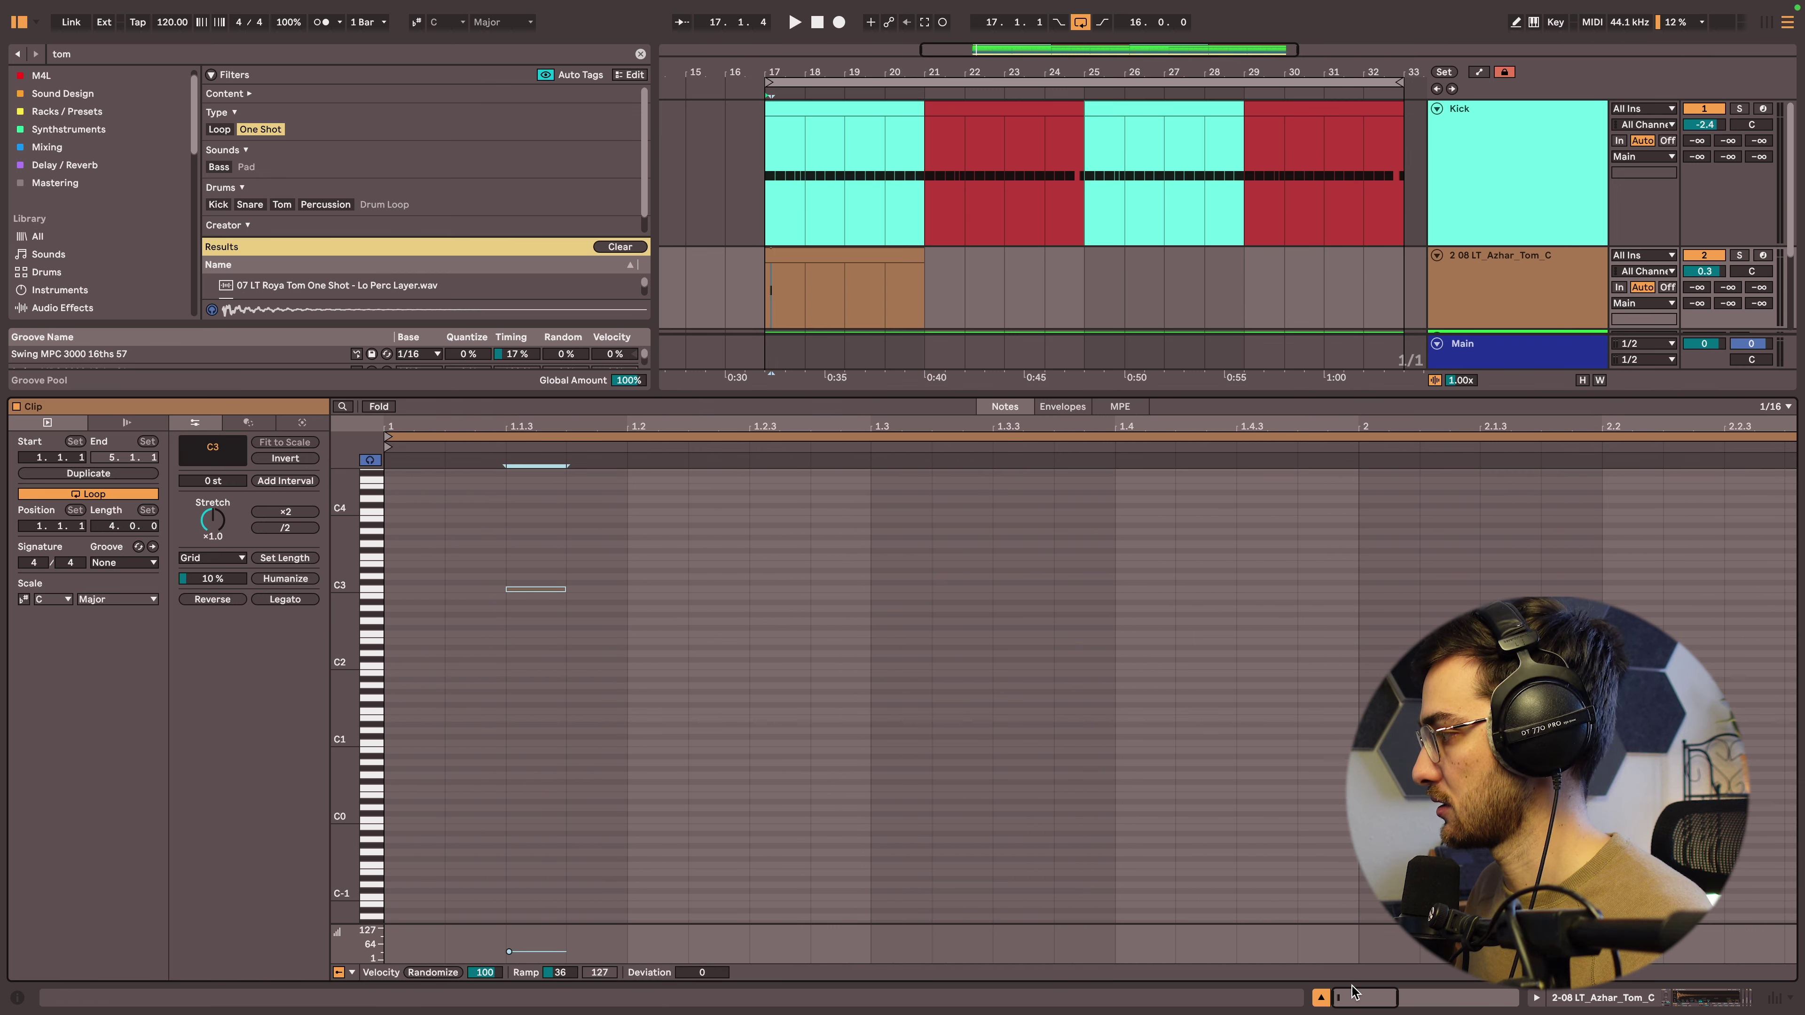
Switch the tom track's sampler to 1-Shot mode and play the clip from bar 17.
click(1647, 1005)
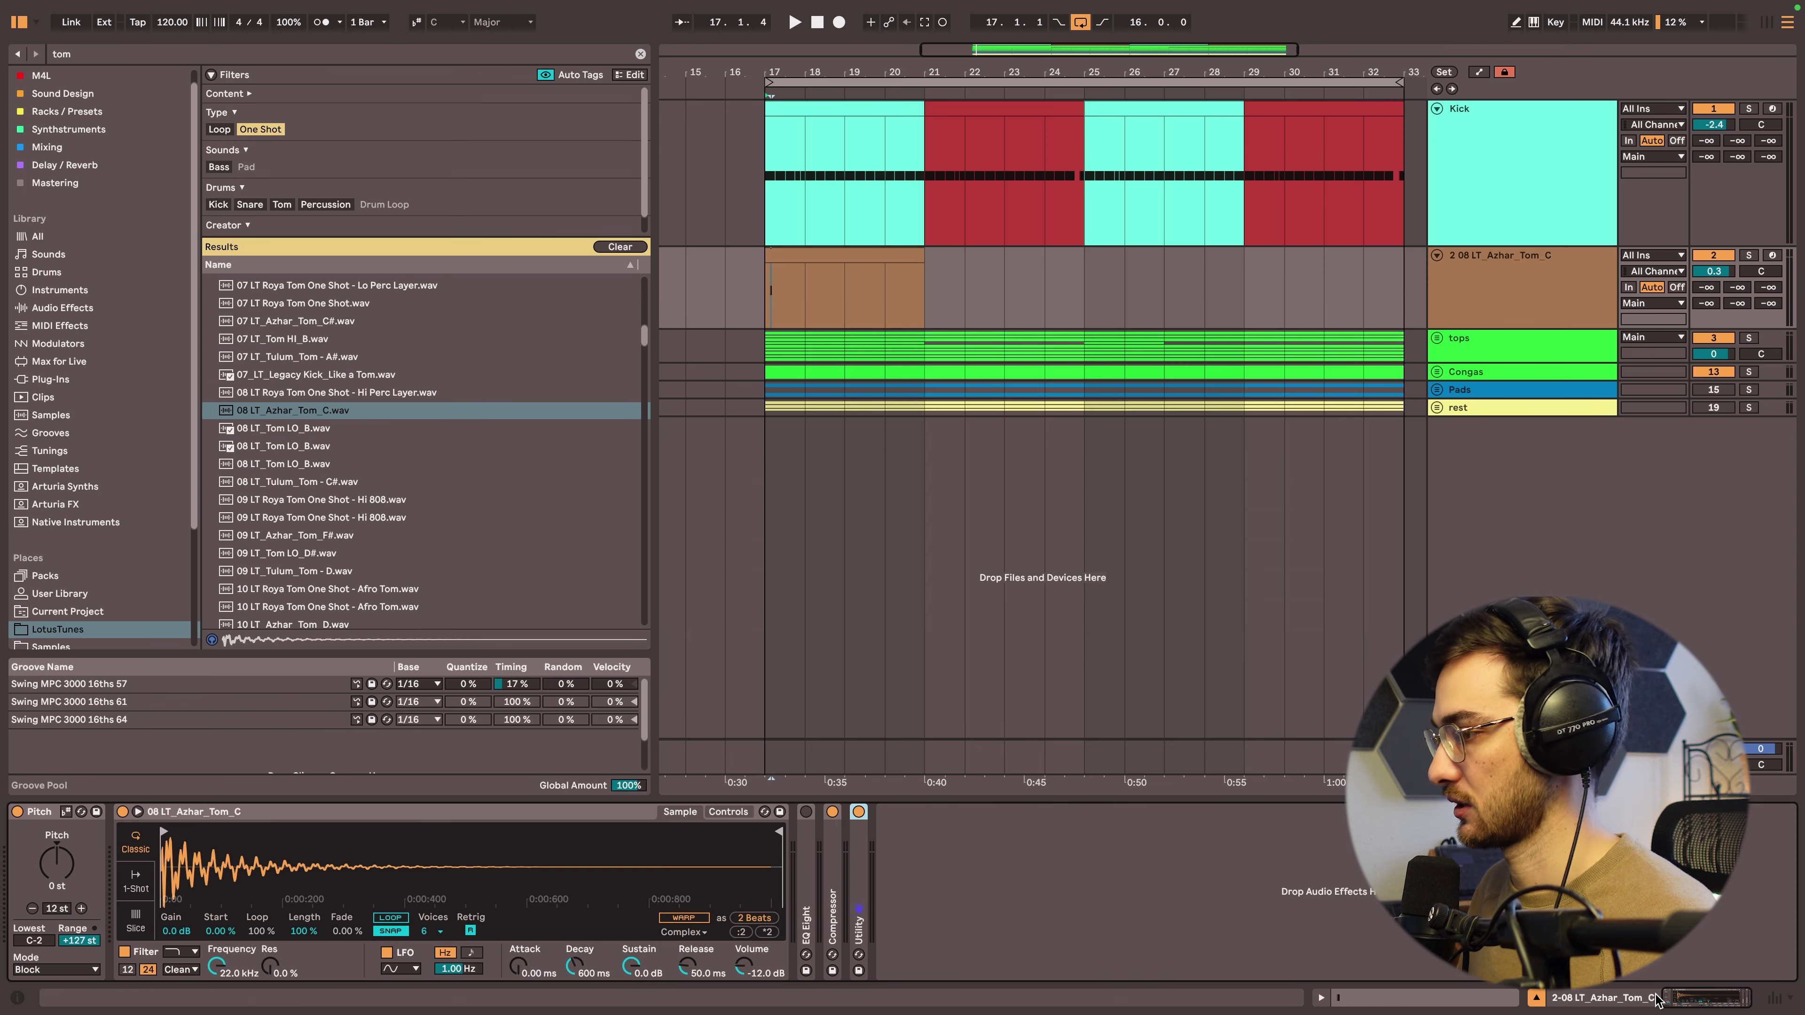
click(137, 880)
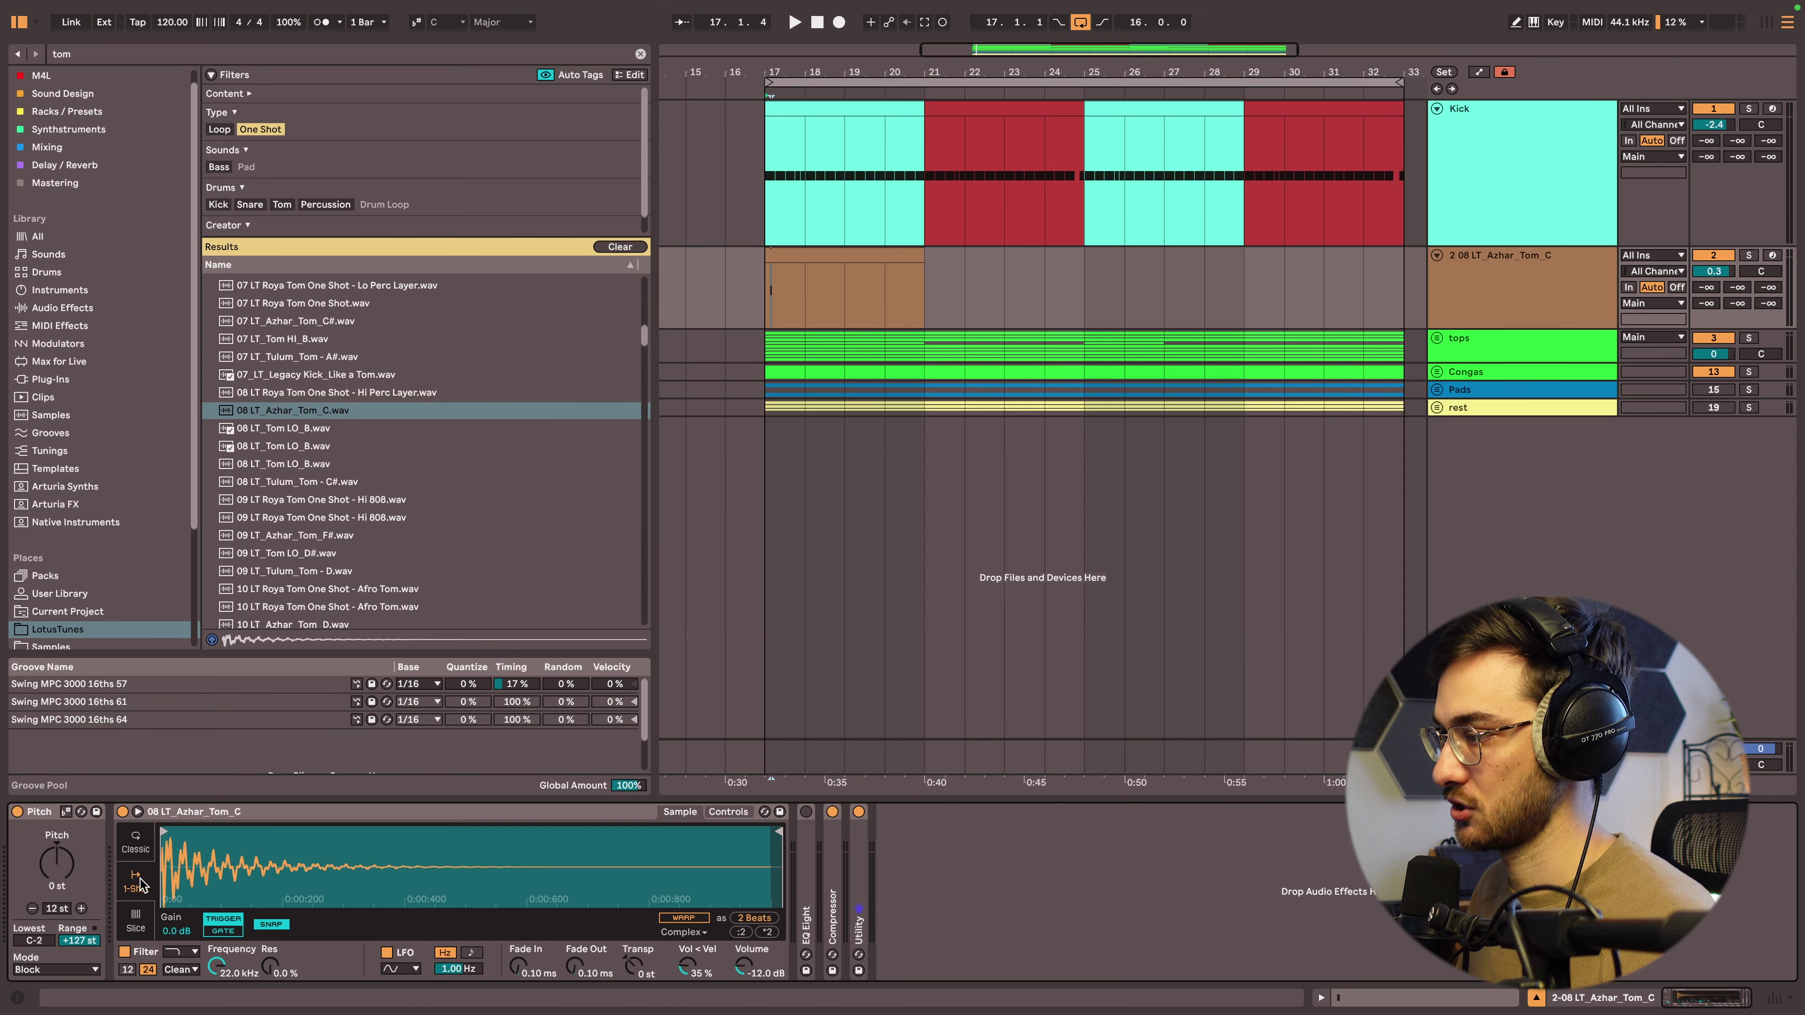
click(776, 250)
key(space)
double_click(777, 252)
key(space)
Lower the tom note at 1.1.3 to G#2 and add a C#2 note at 1.2.4, auditioning the pattern.
drag(569, 552, 558, 604)
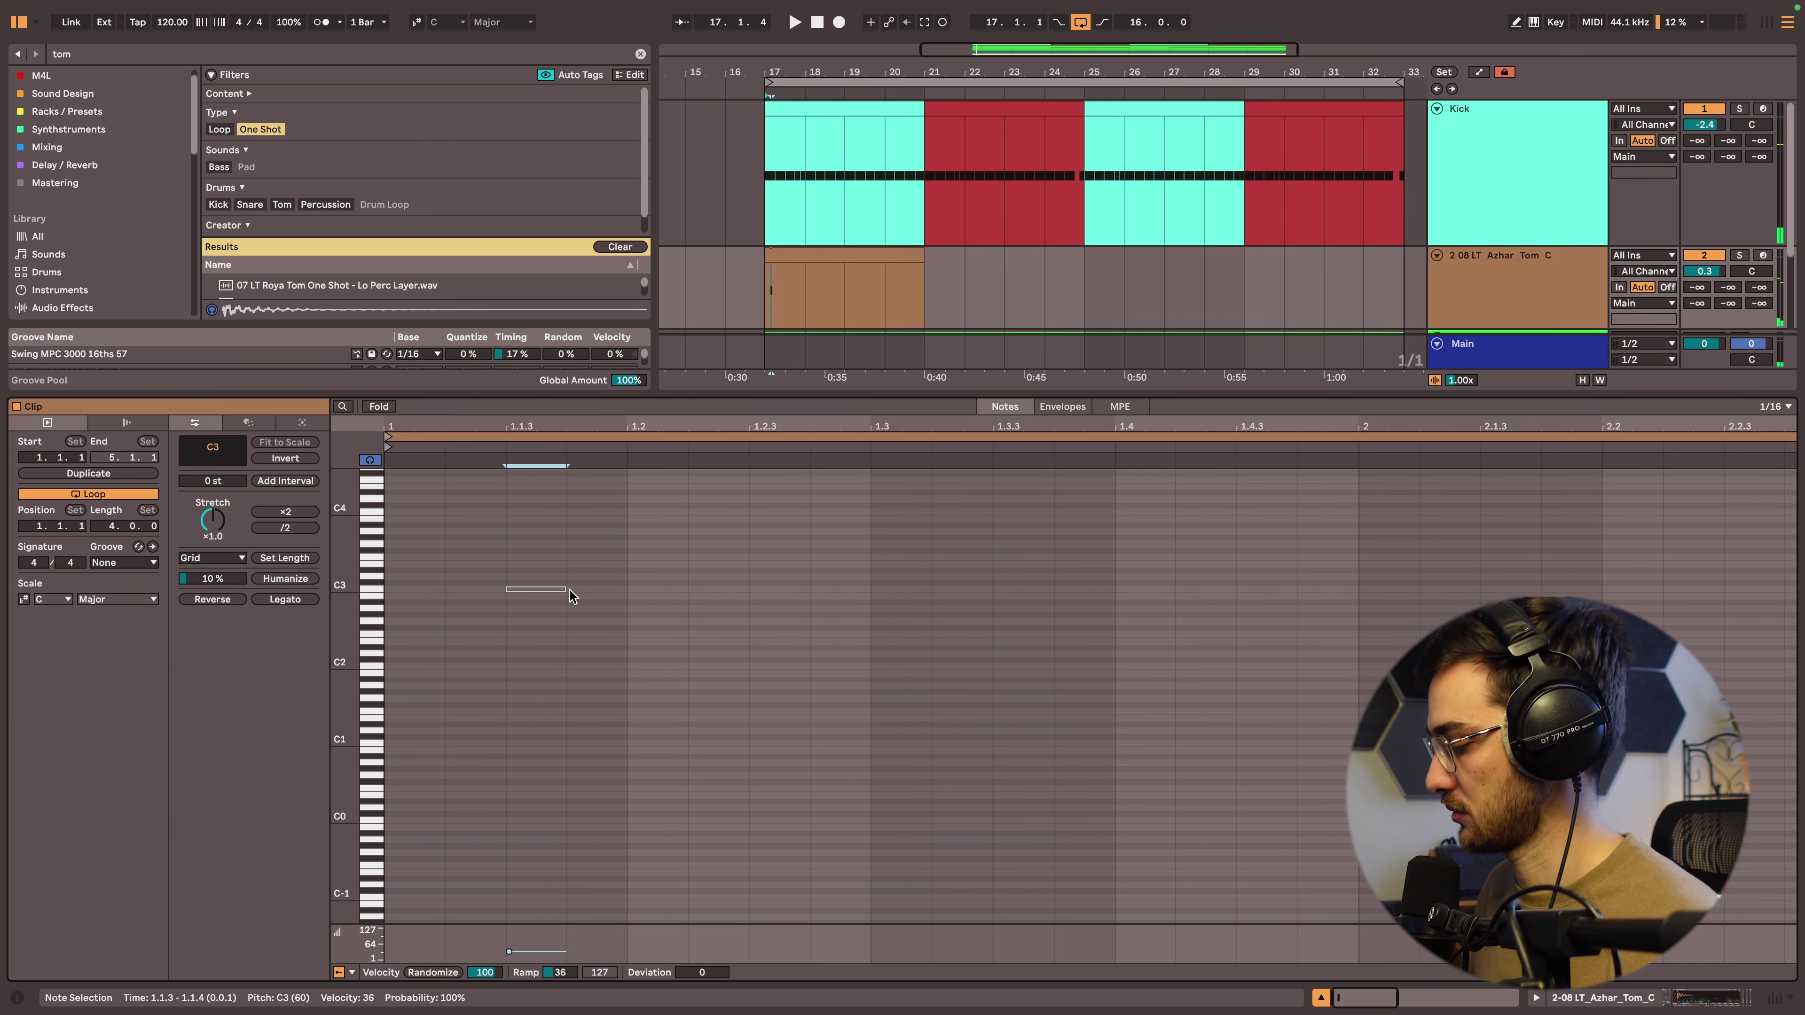
key(Down)
key(Down)
key(Down)
key(space)
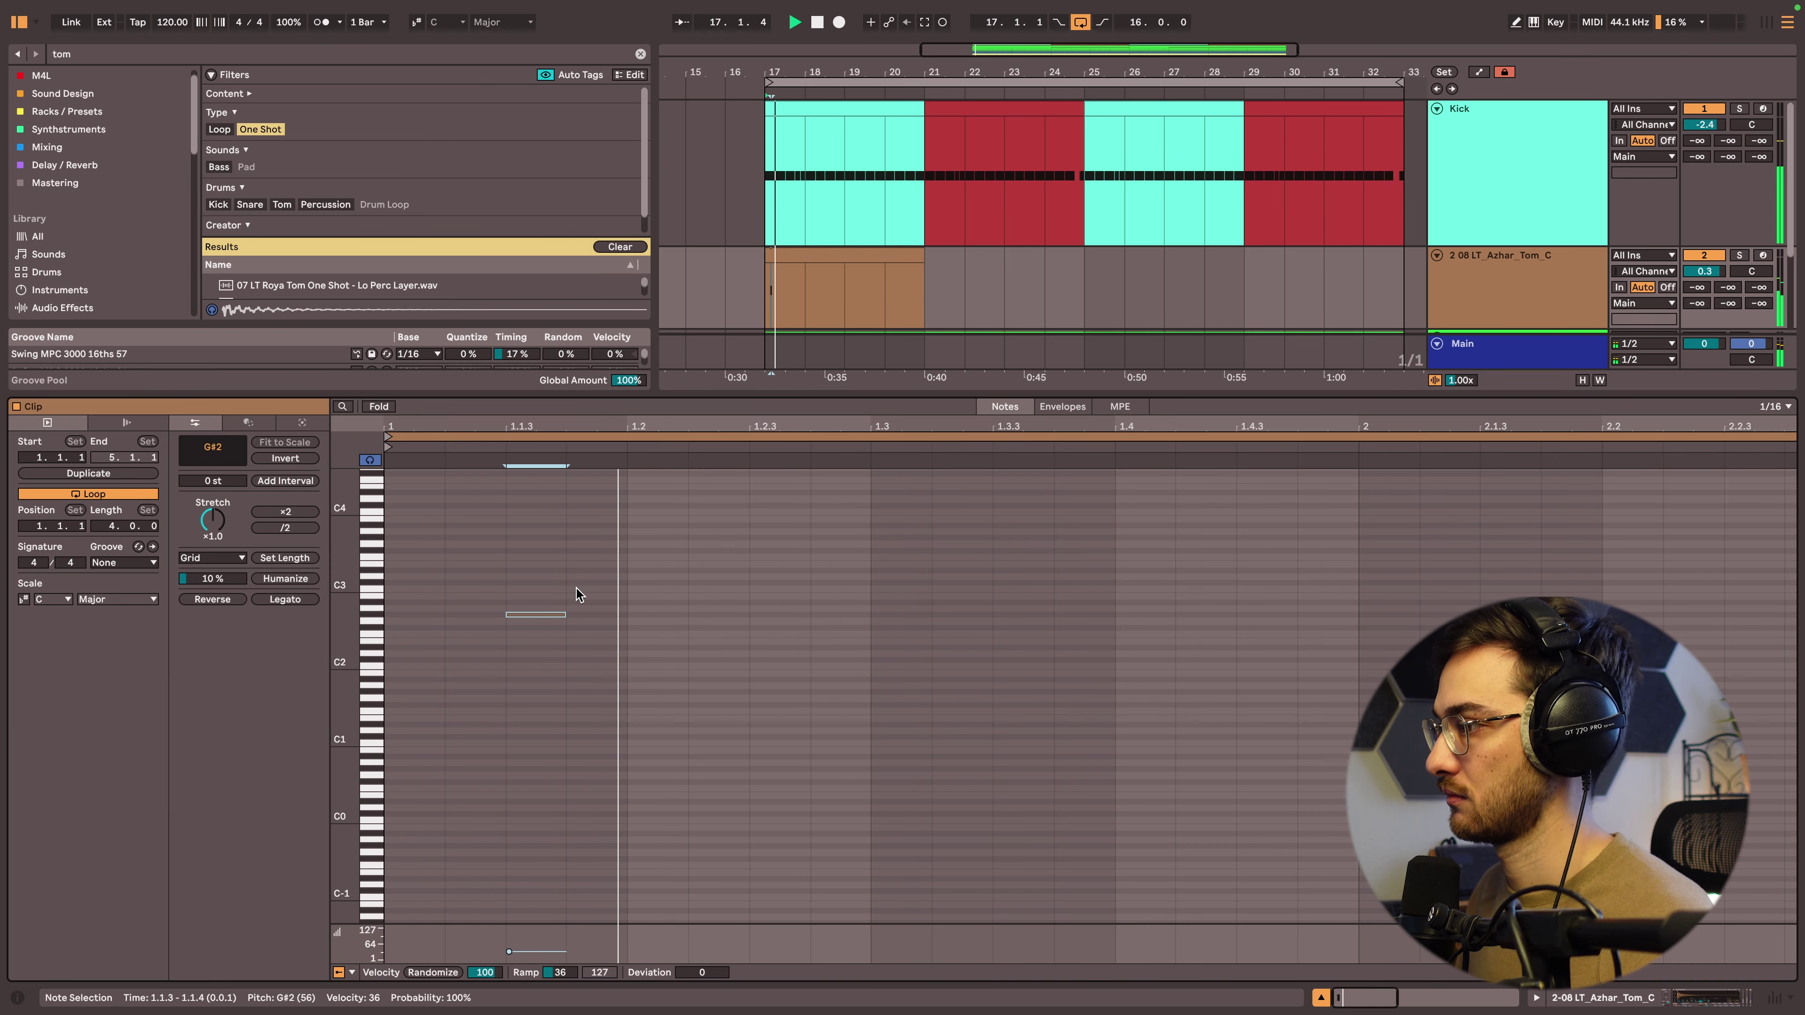
key(space)
double_click(860, 660)
key(space)
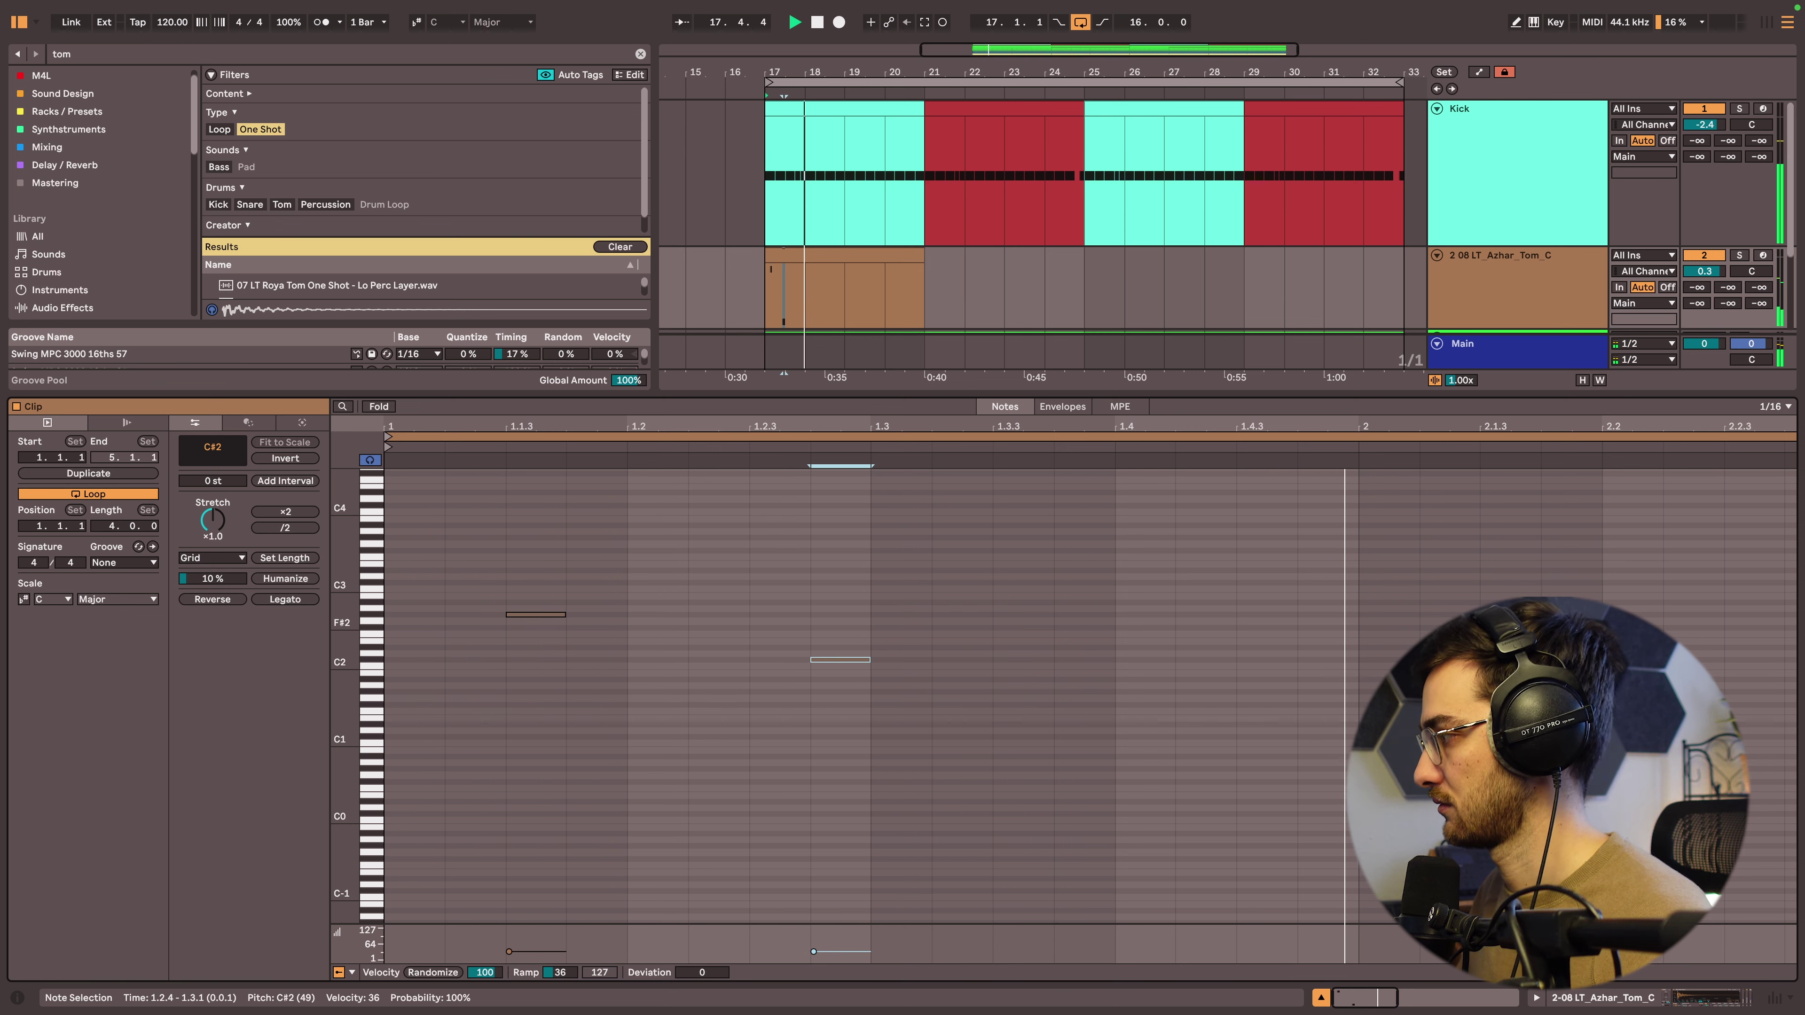
Split the tom clip at bar 19 and delete its second half.
click(845, 297)
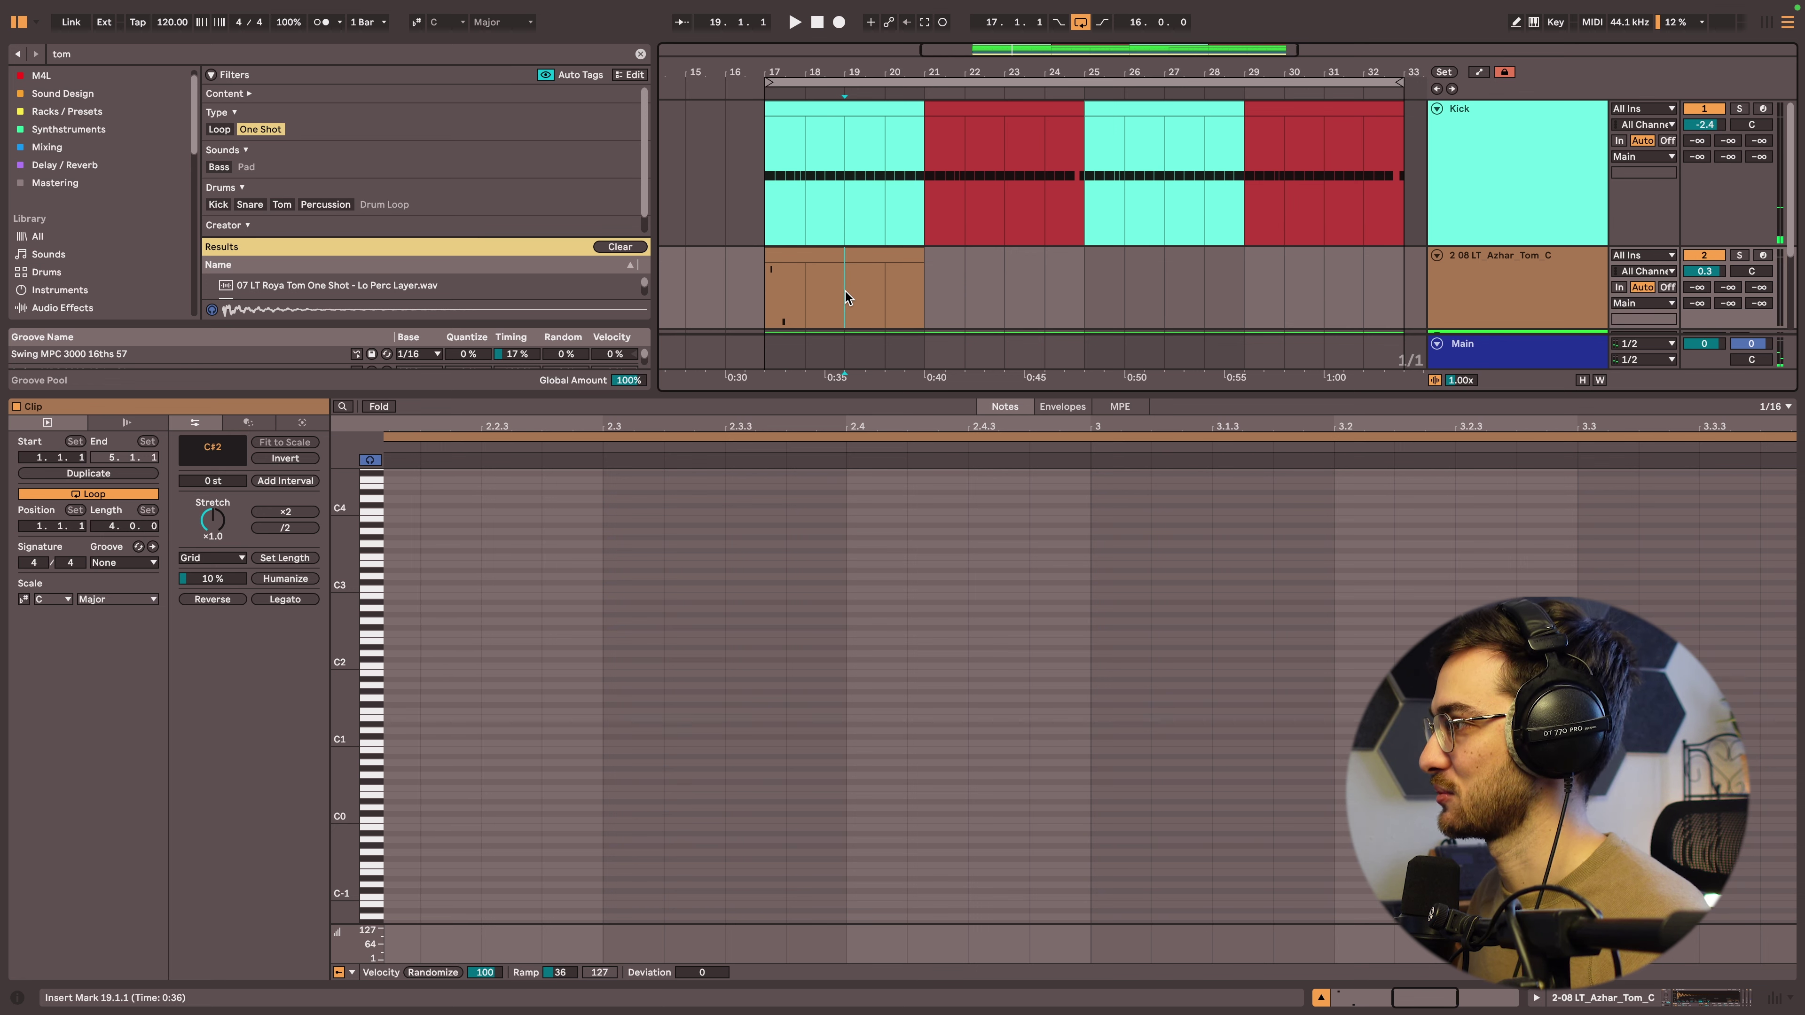
key(super+e)
click(863, 255)
key(Delete)
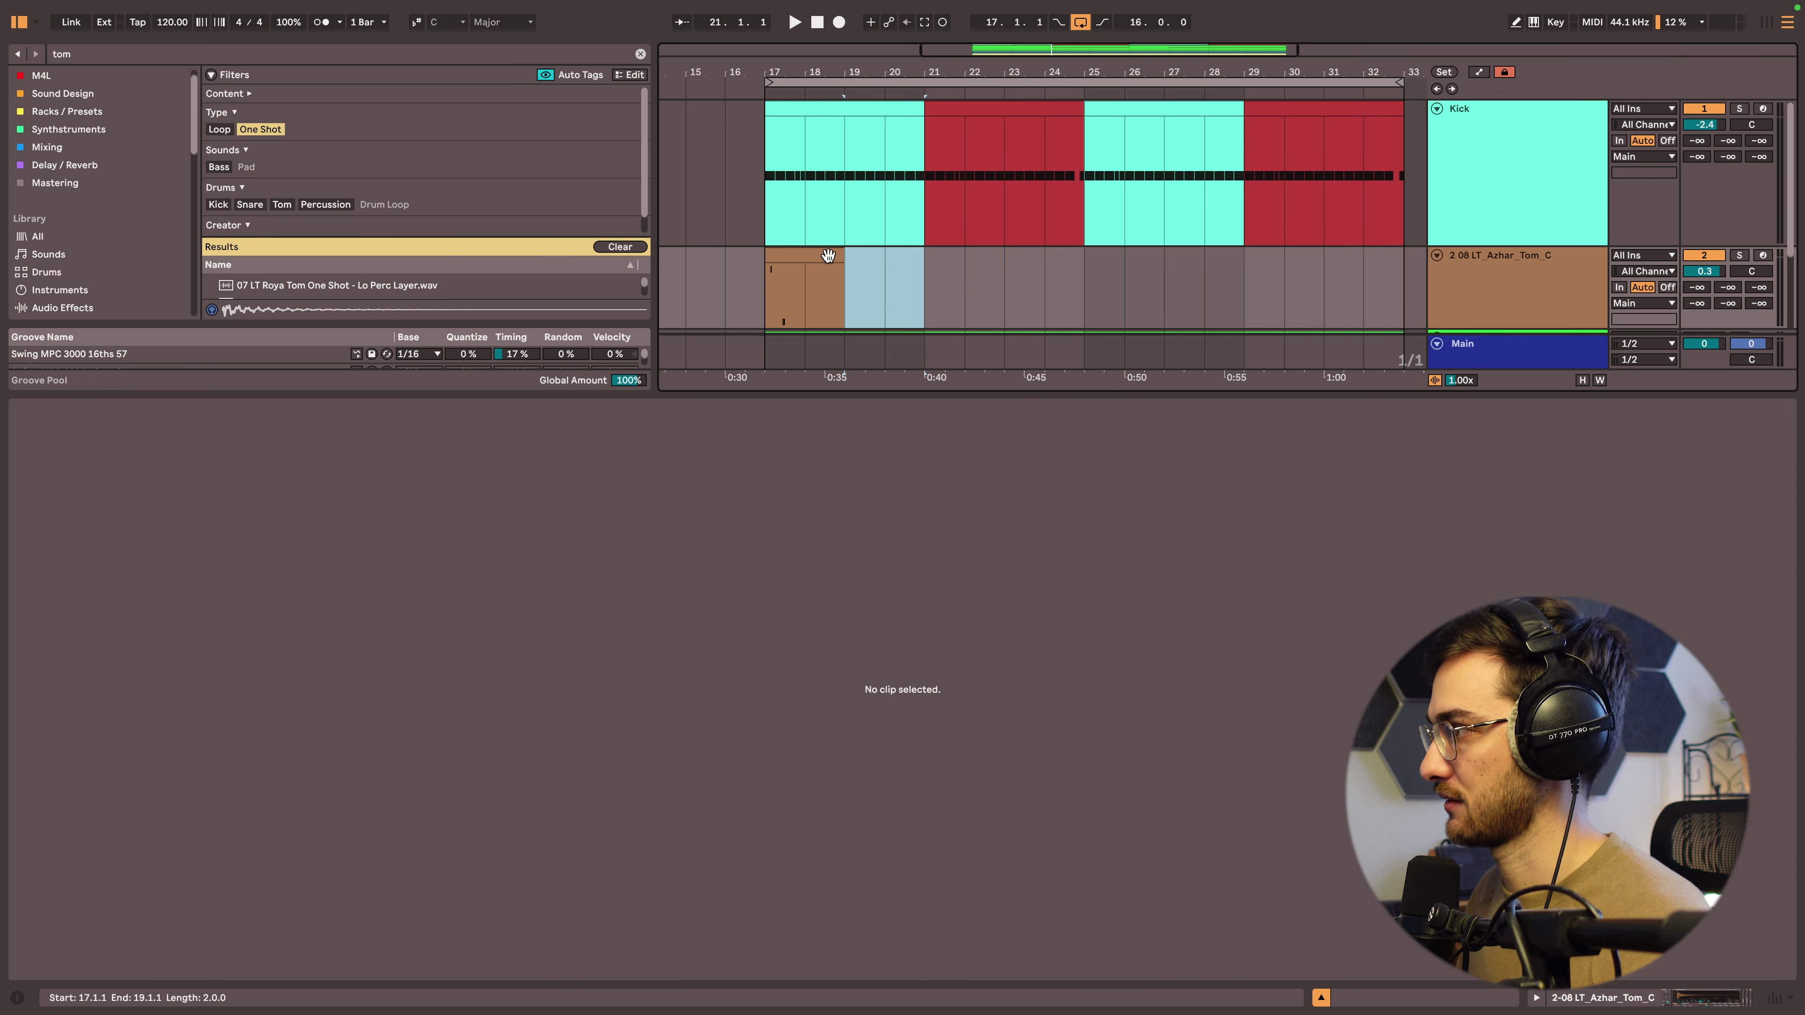
Shorten the tom clip's loop to two bars, ending at 3.1.1.
click(829, 255)
click(737, 552)
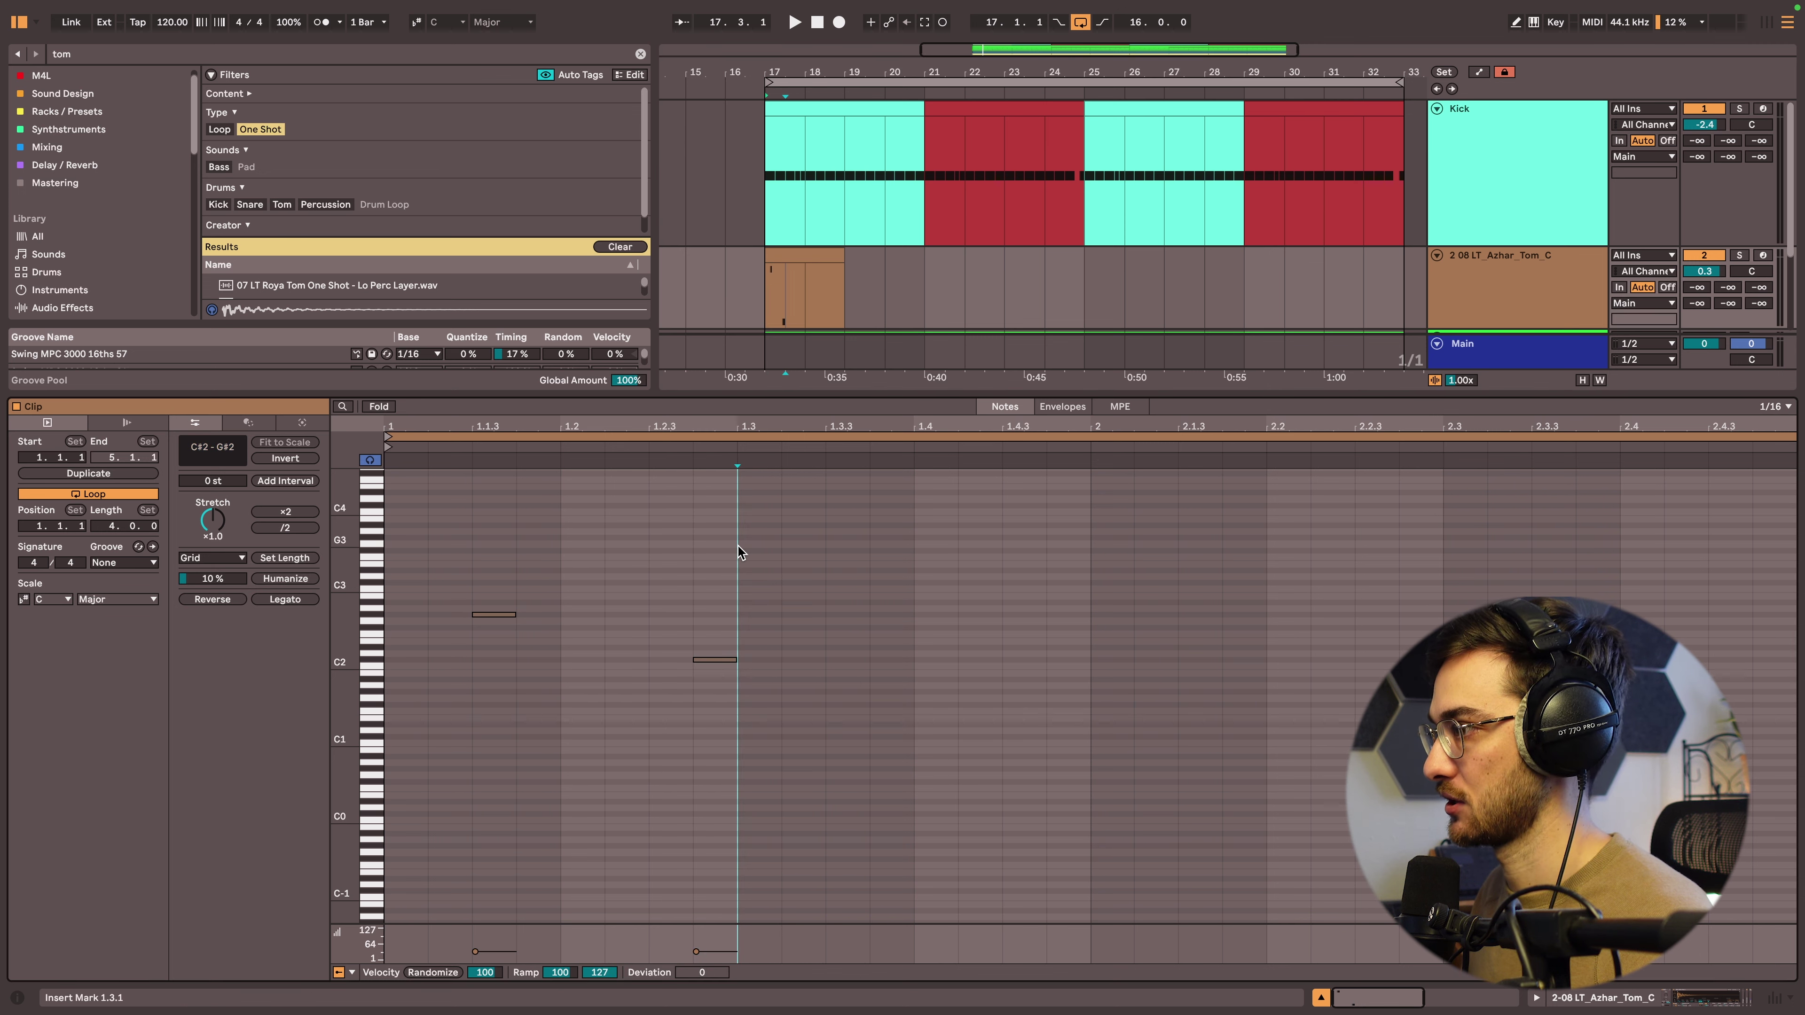
click(106, 494)
click(104, 493)
click(829, 530)
drag(1610, 418, 1492, 423)
drag(1791, 434, 1089, 427)
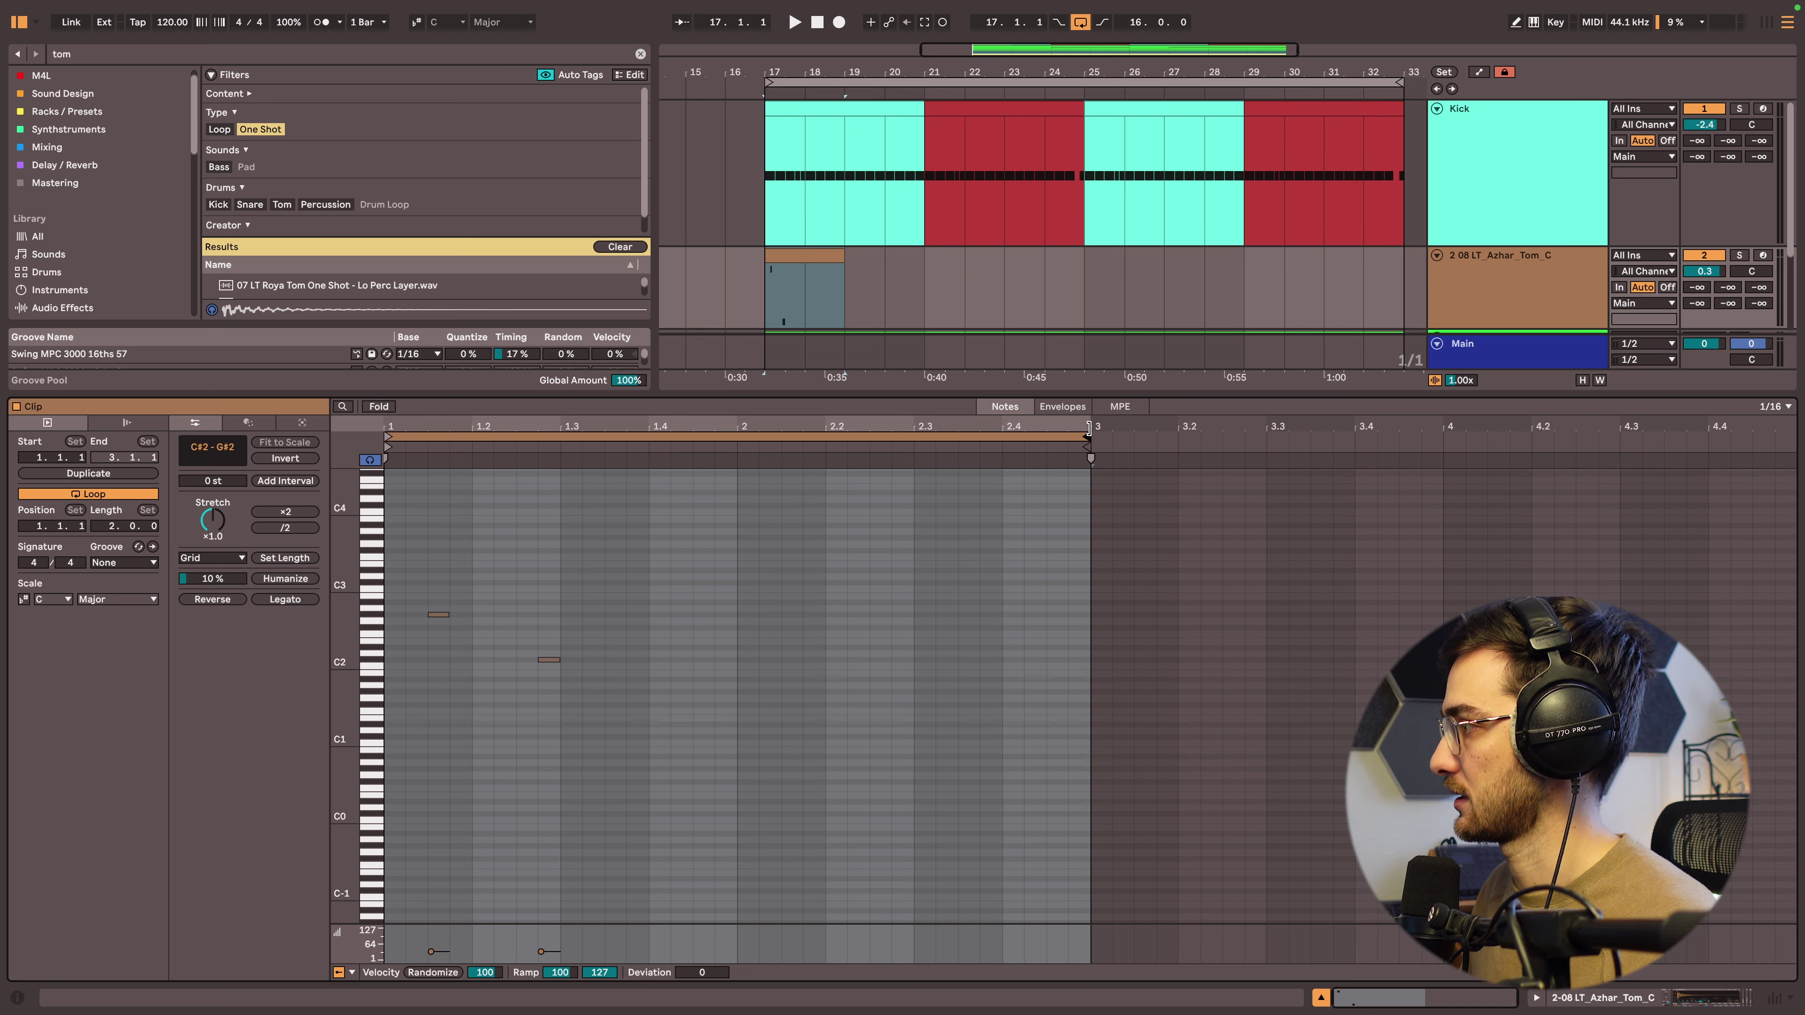
Extend the looped tom clip to bar 33 and play back the arrangement.
drag(844, 280, 1404, 279)
key(space)
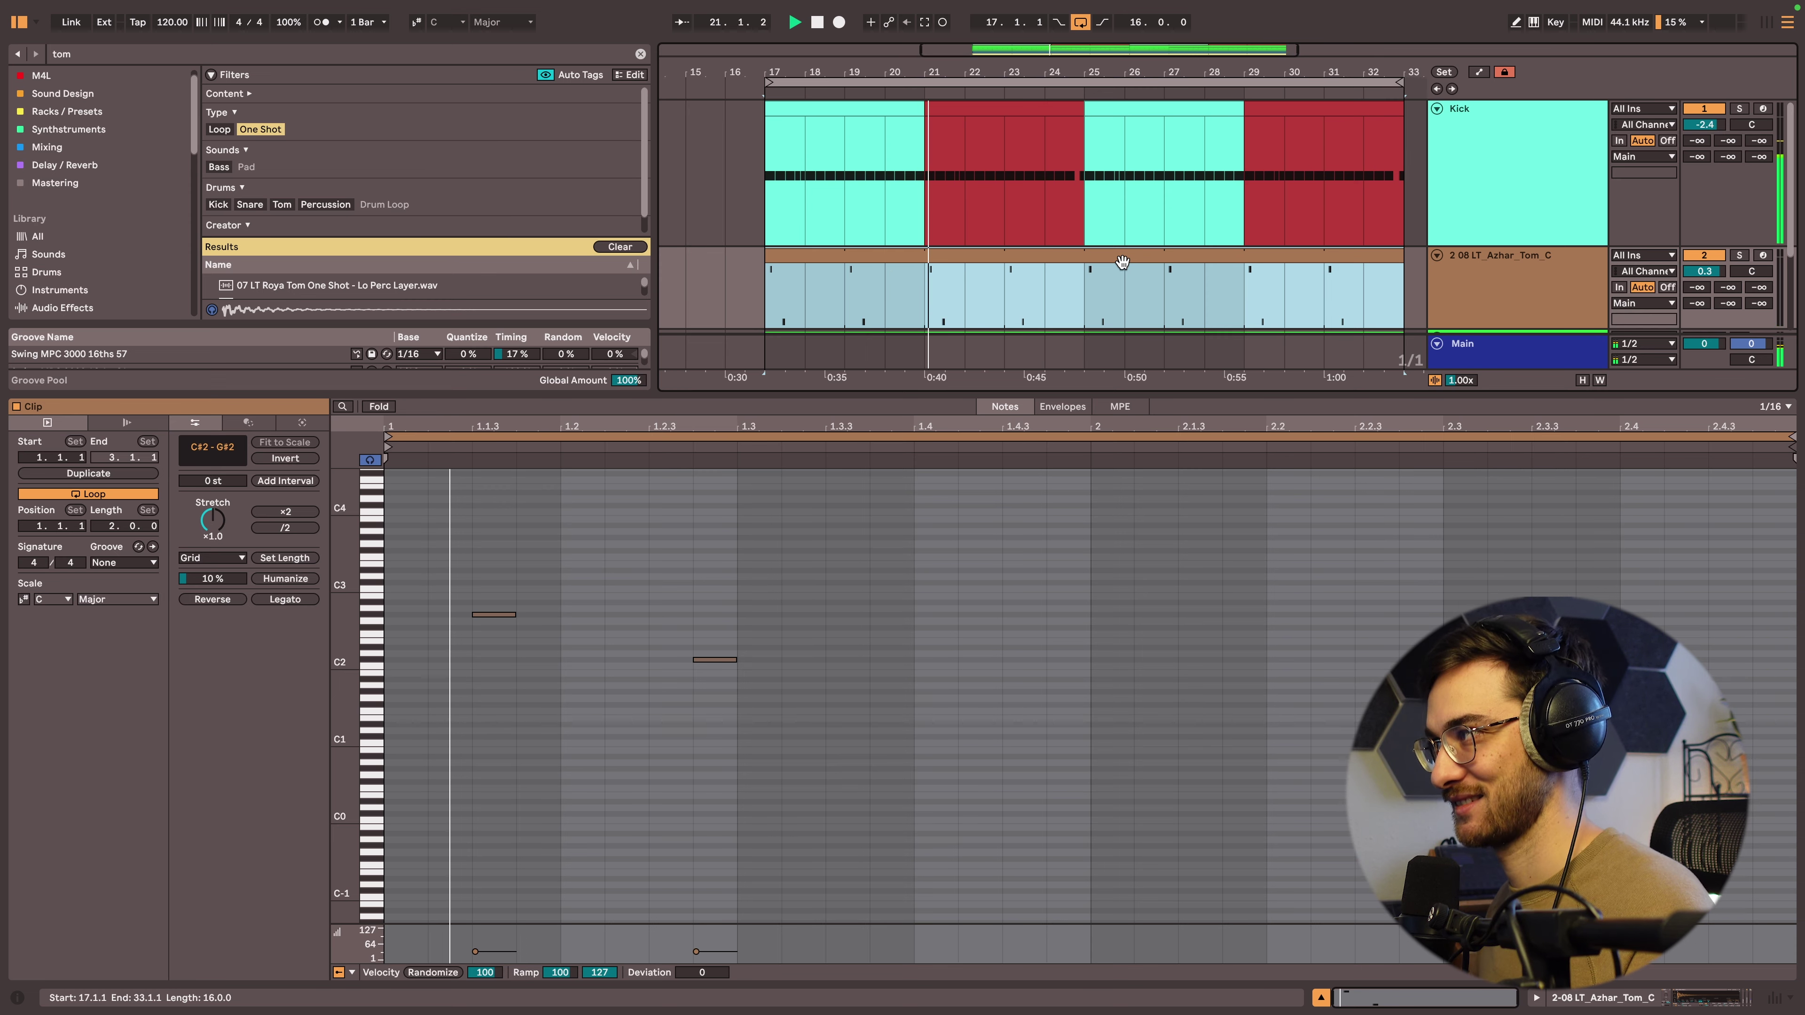
key(shift+Tab)
key(space)
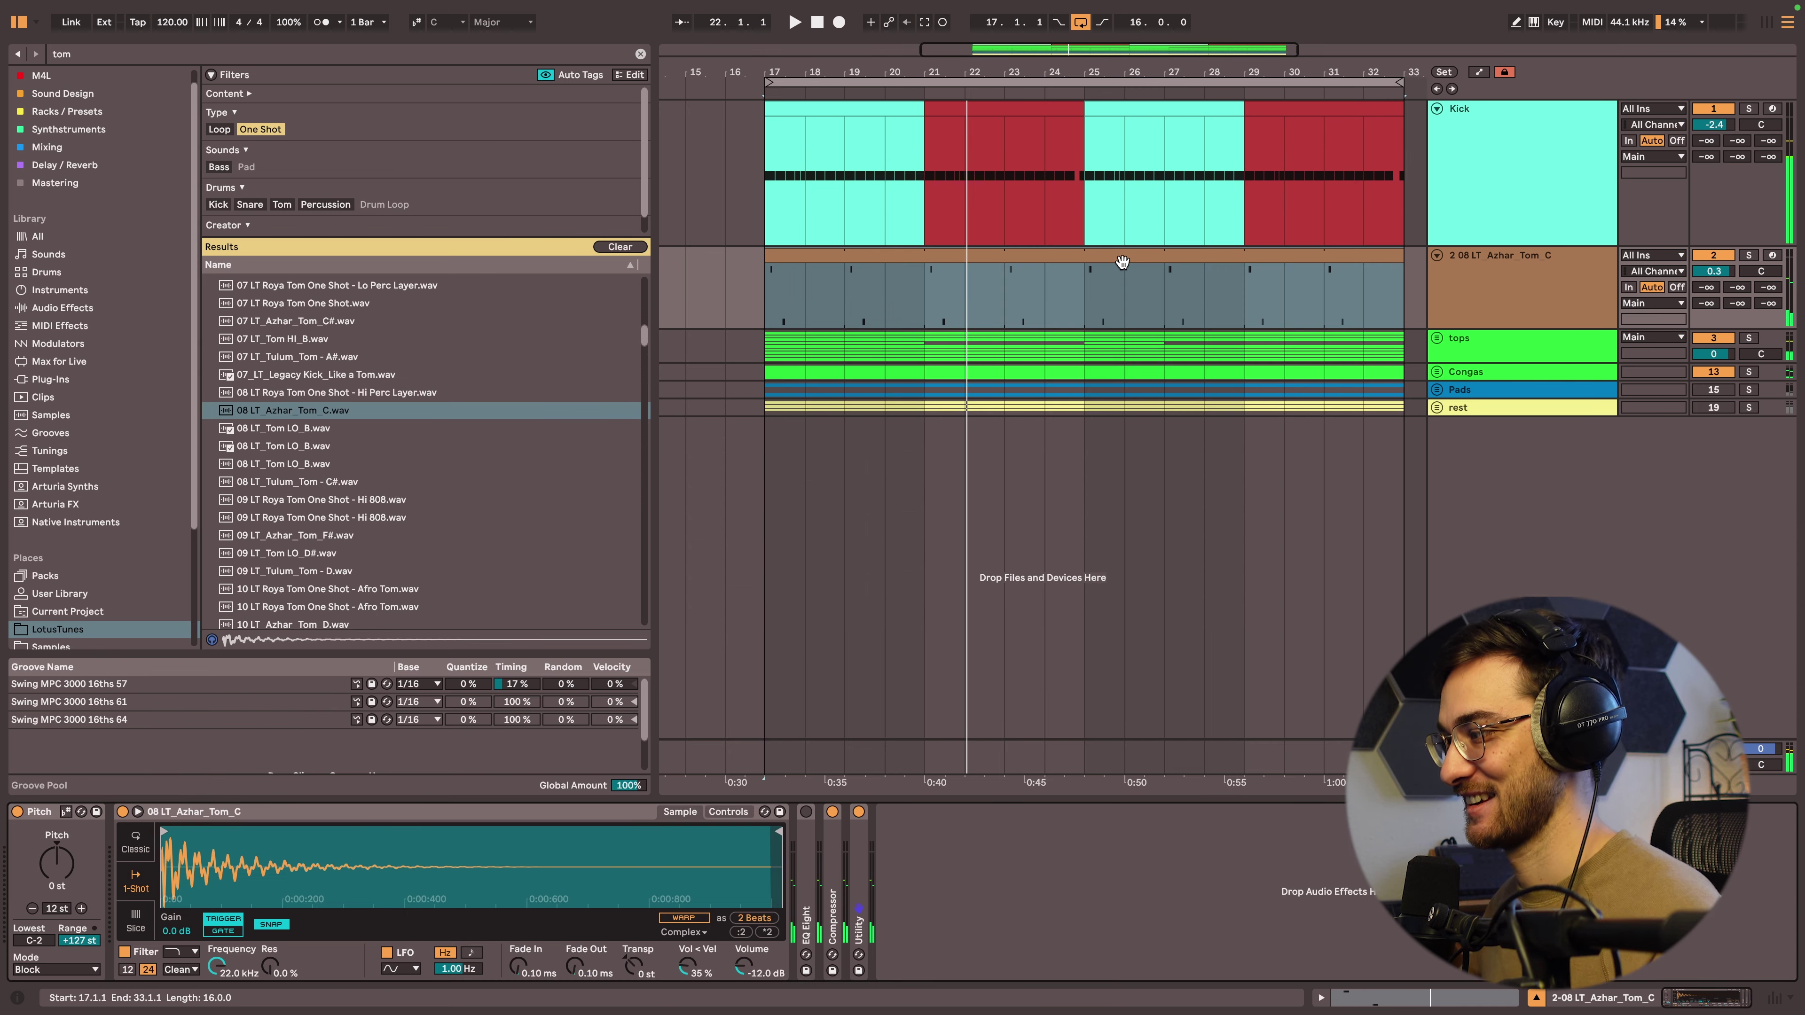
click(1118, 298)
Duplicate the tom track, filter the library to loops and load 07 LT_Azhar_Tom Groove 119 BPM.wav into the copy's sampler.
click(1518, 279)
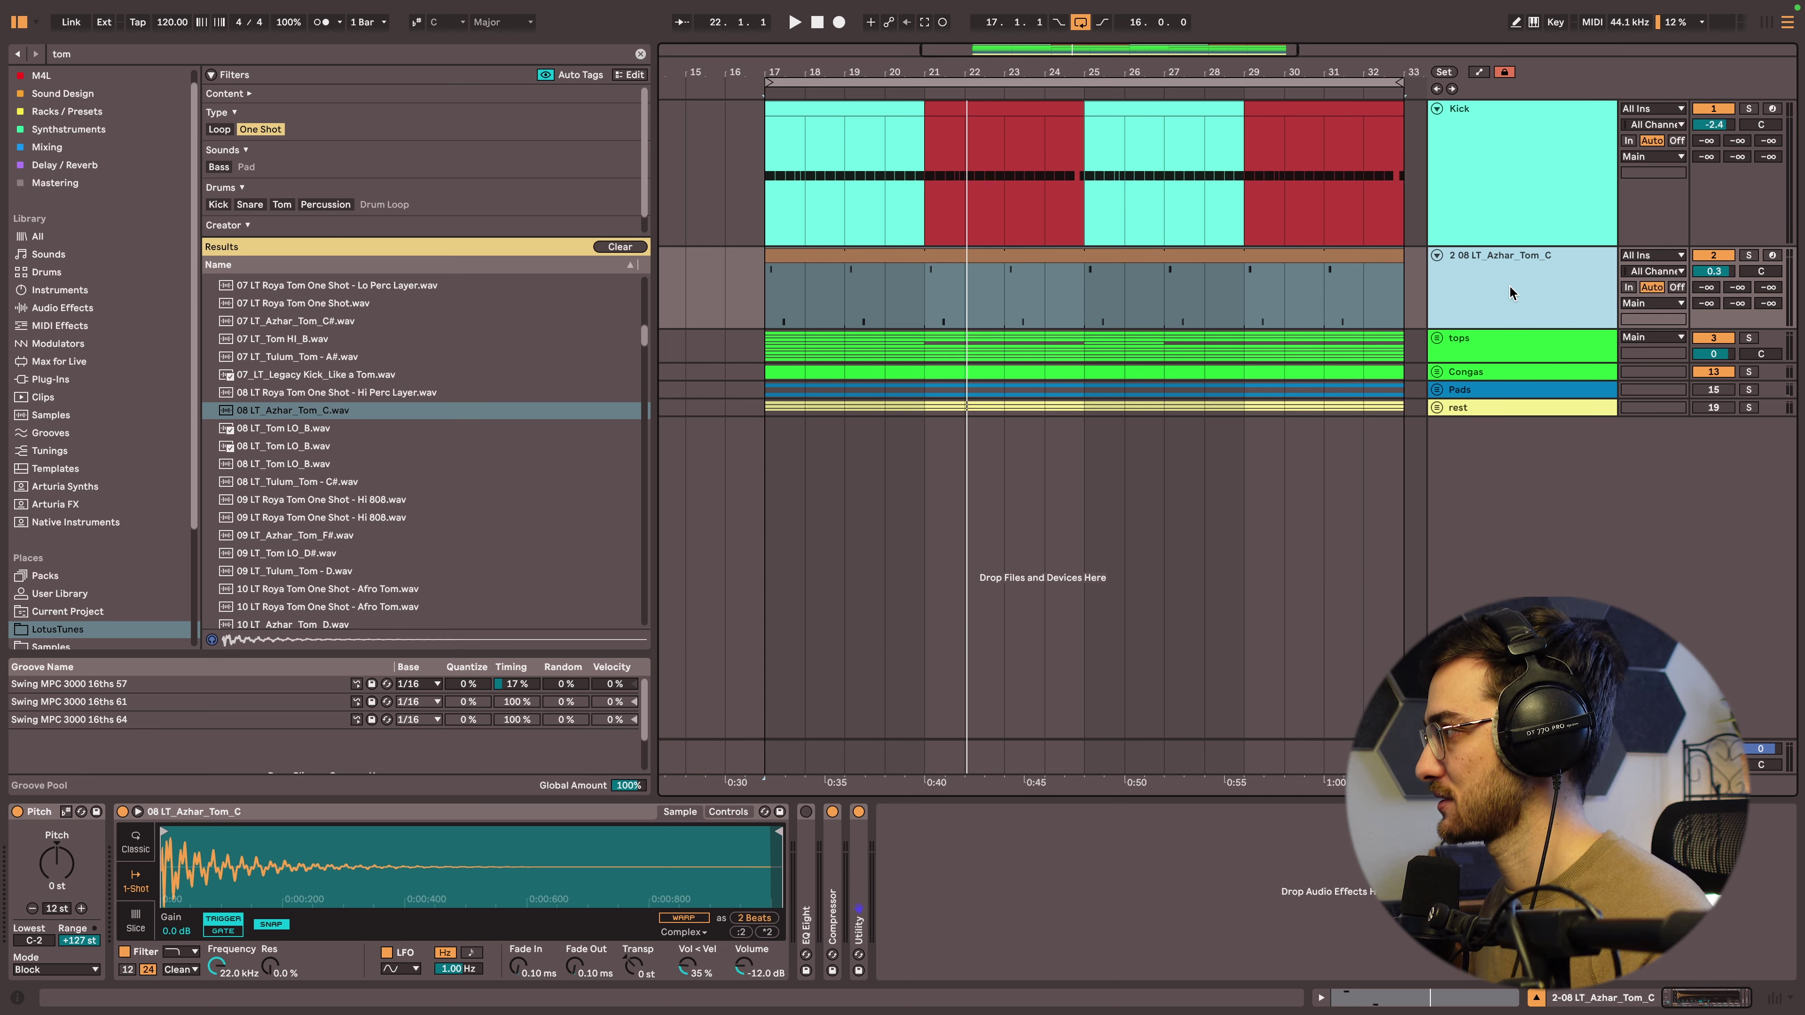
key(super+d)
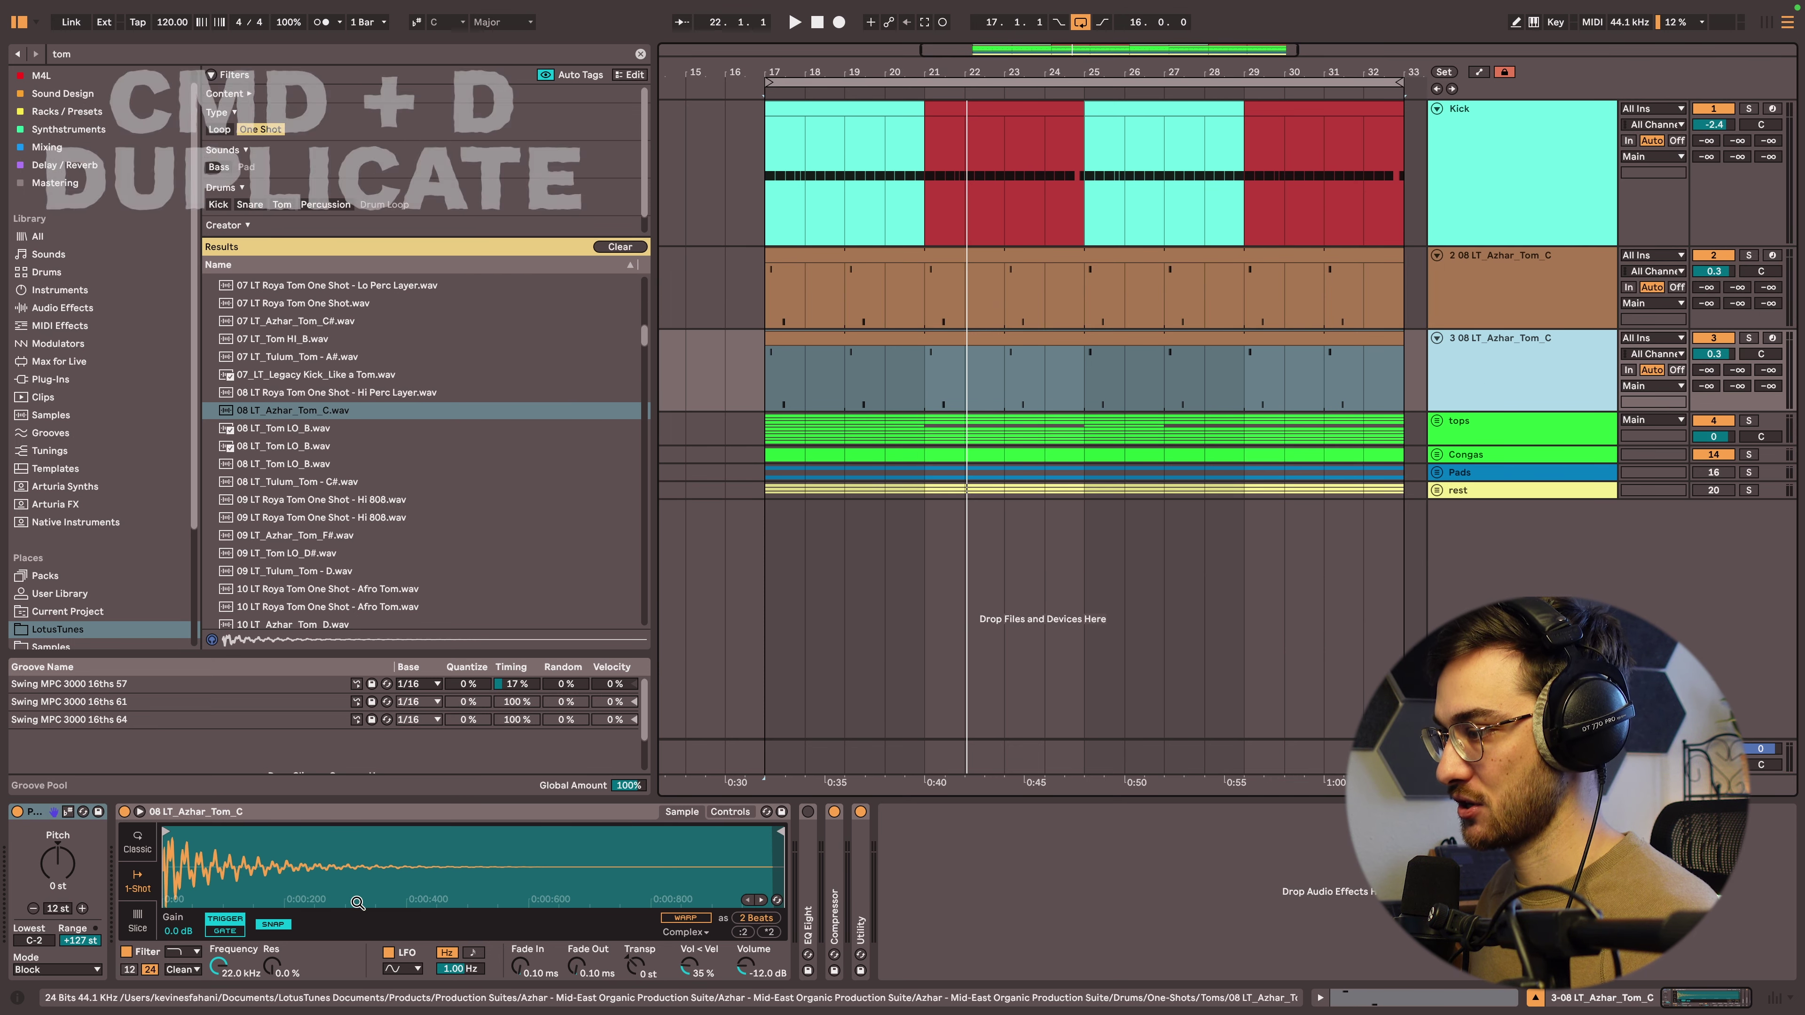
click(224, 129)
click(285, 433)
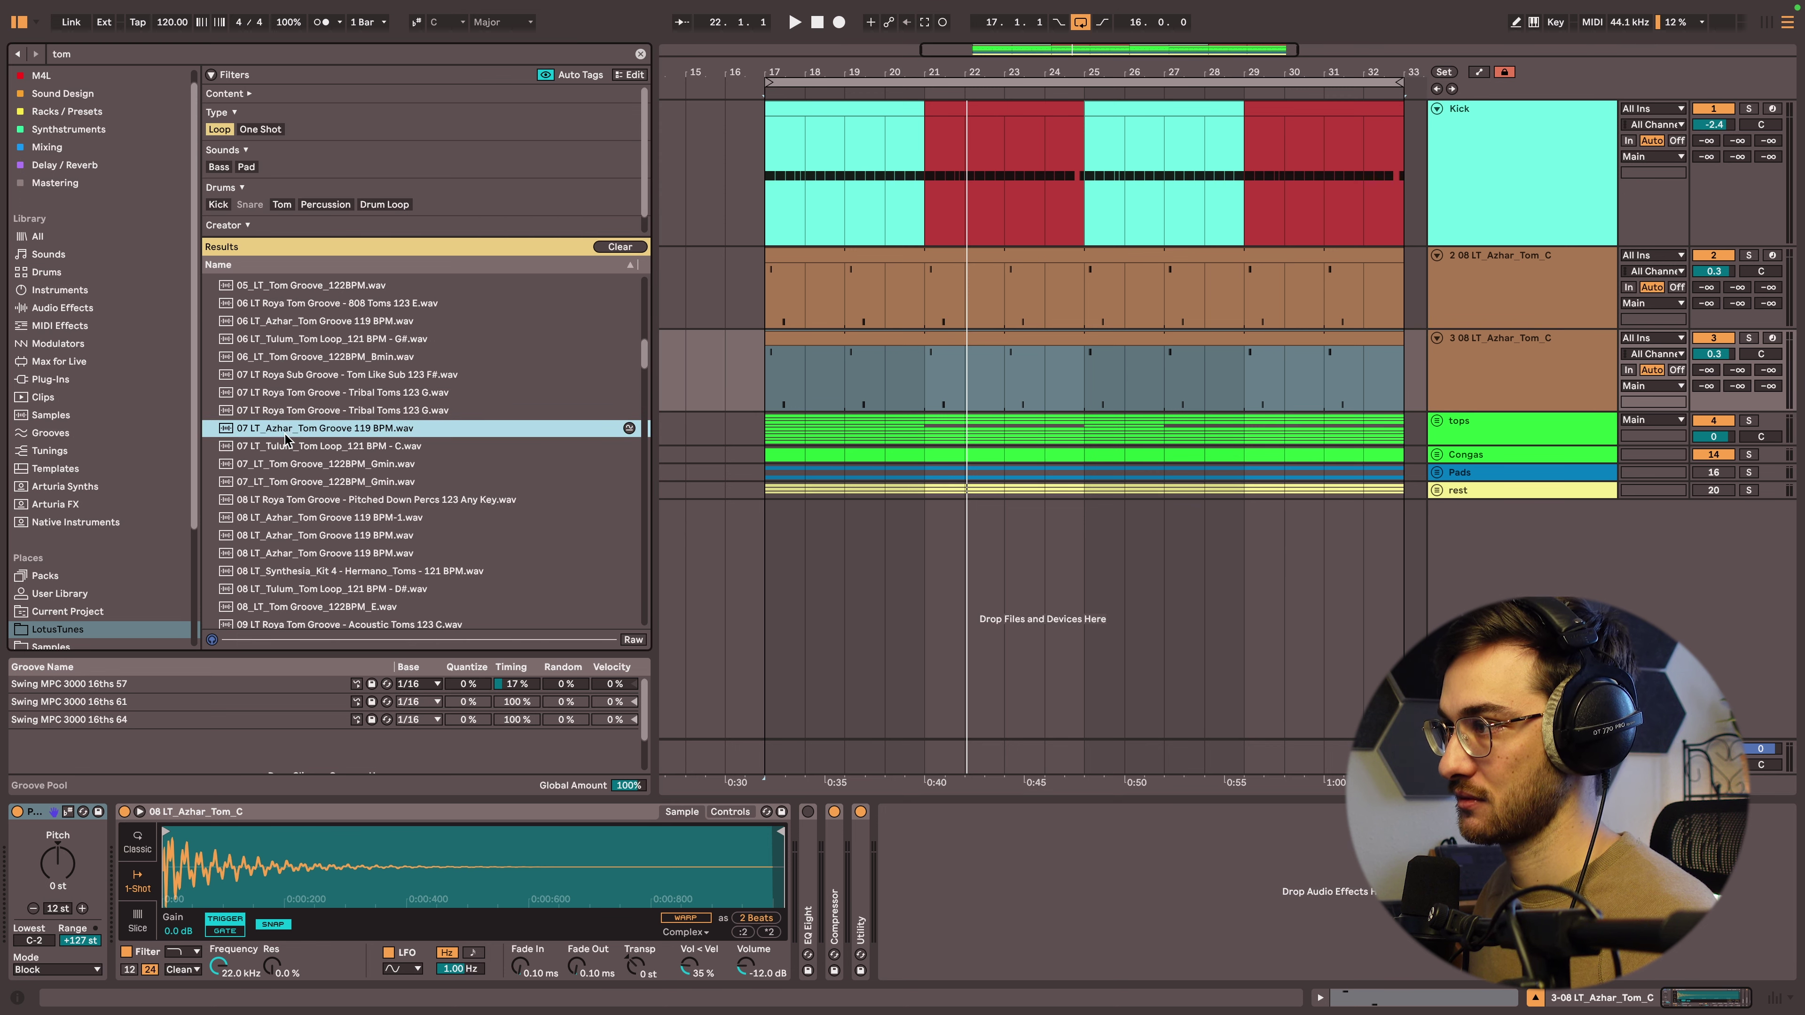
scroll(298, 437, down, 2)
drag(312, 386, 318, 858)
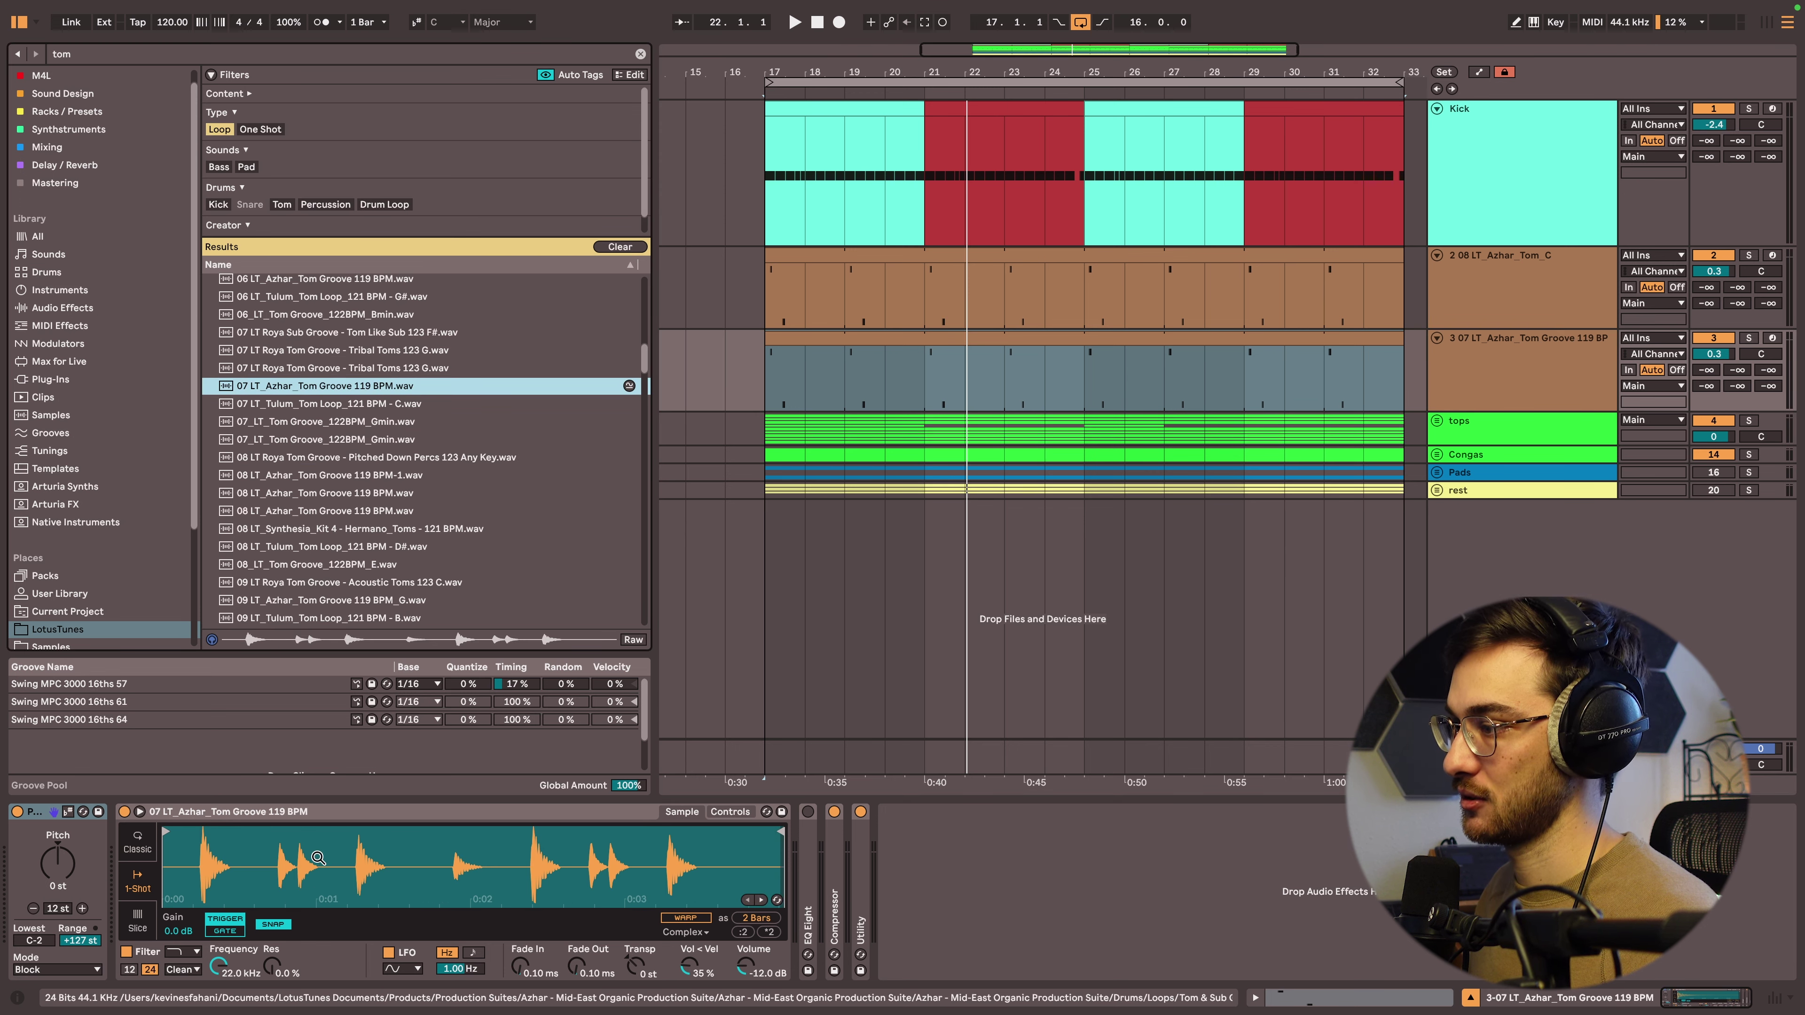
Try the loop in Slice mode with a lowered note at 1.1.2, and delete the duplicated tom track.
click(138, 921)
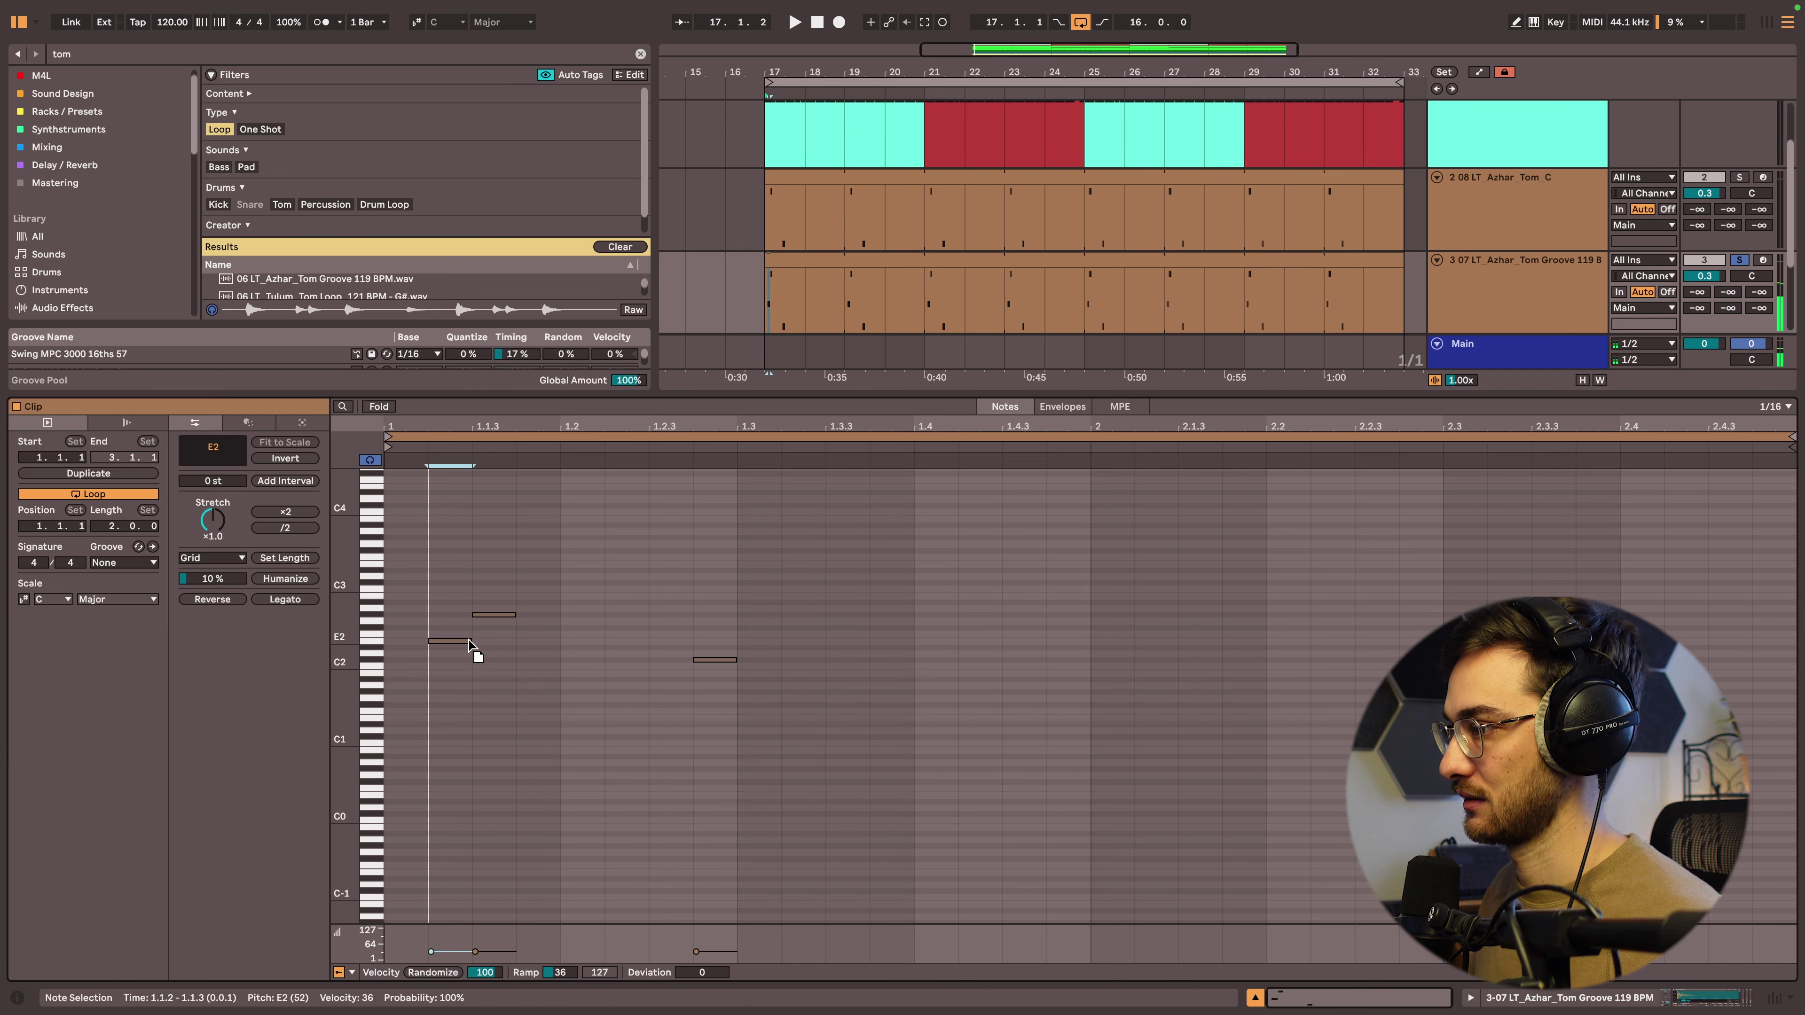
drag(471, 645, 472, 694)
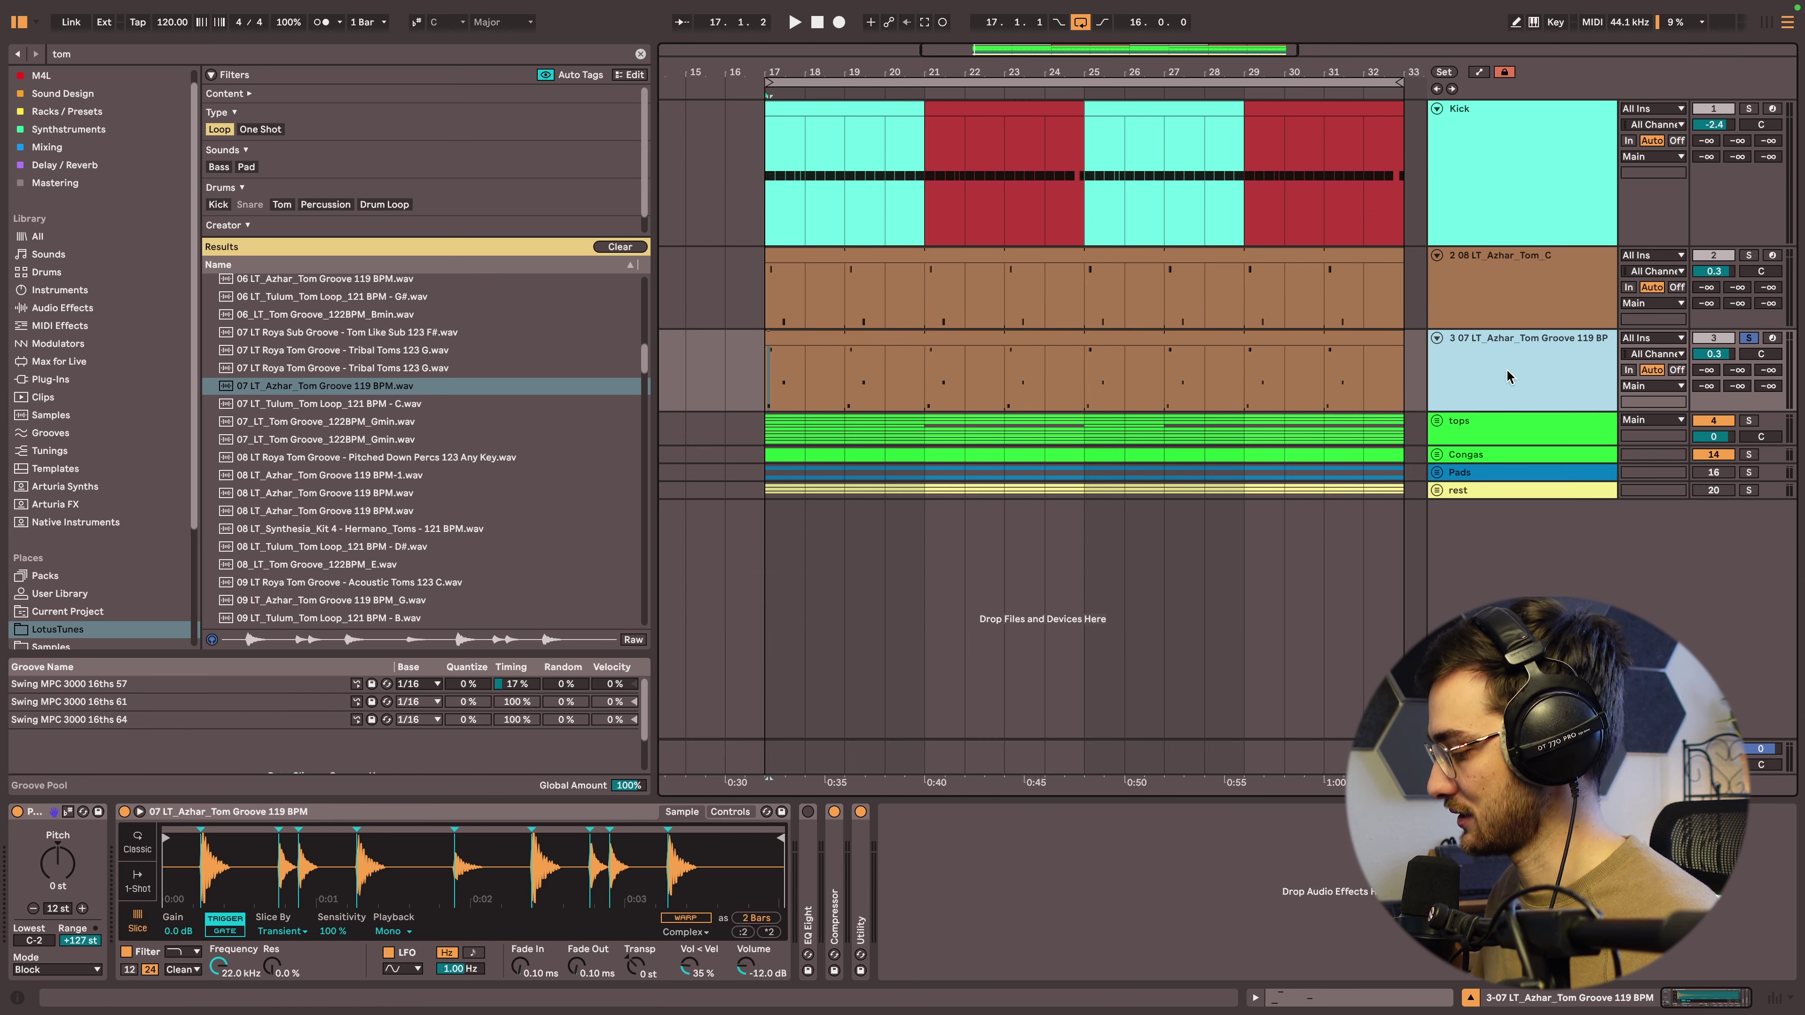
key(Delete)
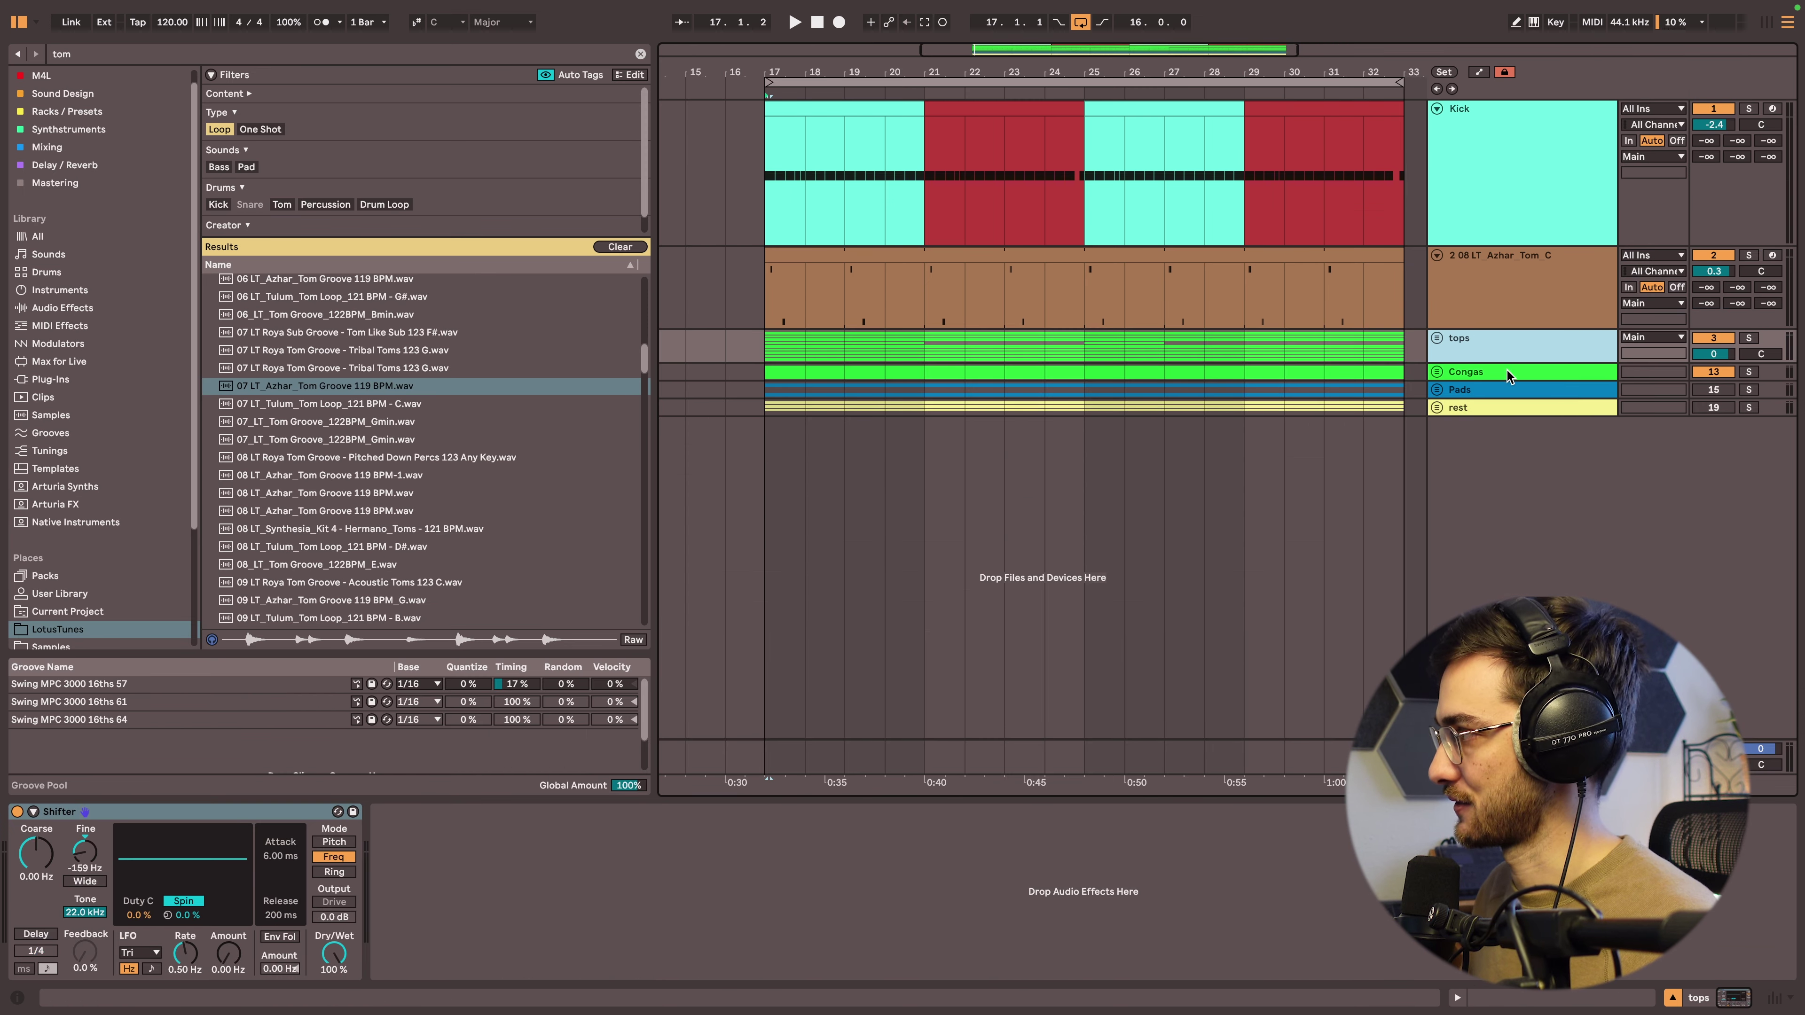
Rename the remaining tom track as Tom Midi.
click(1519, 293)
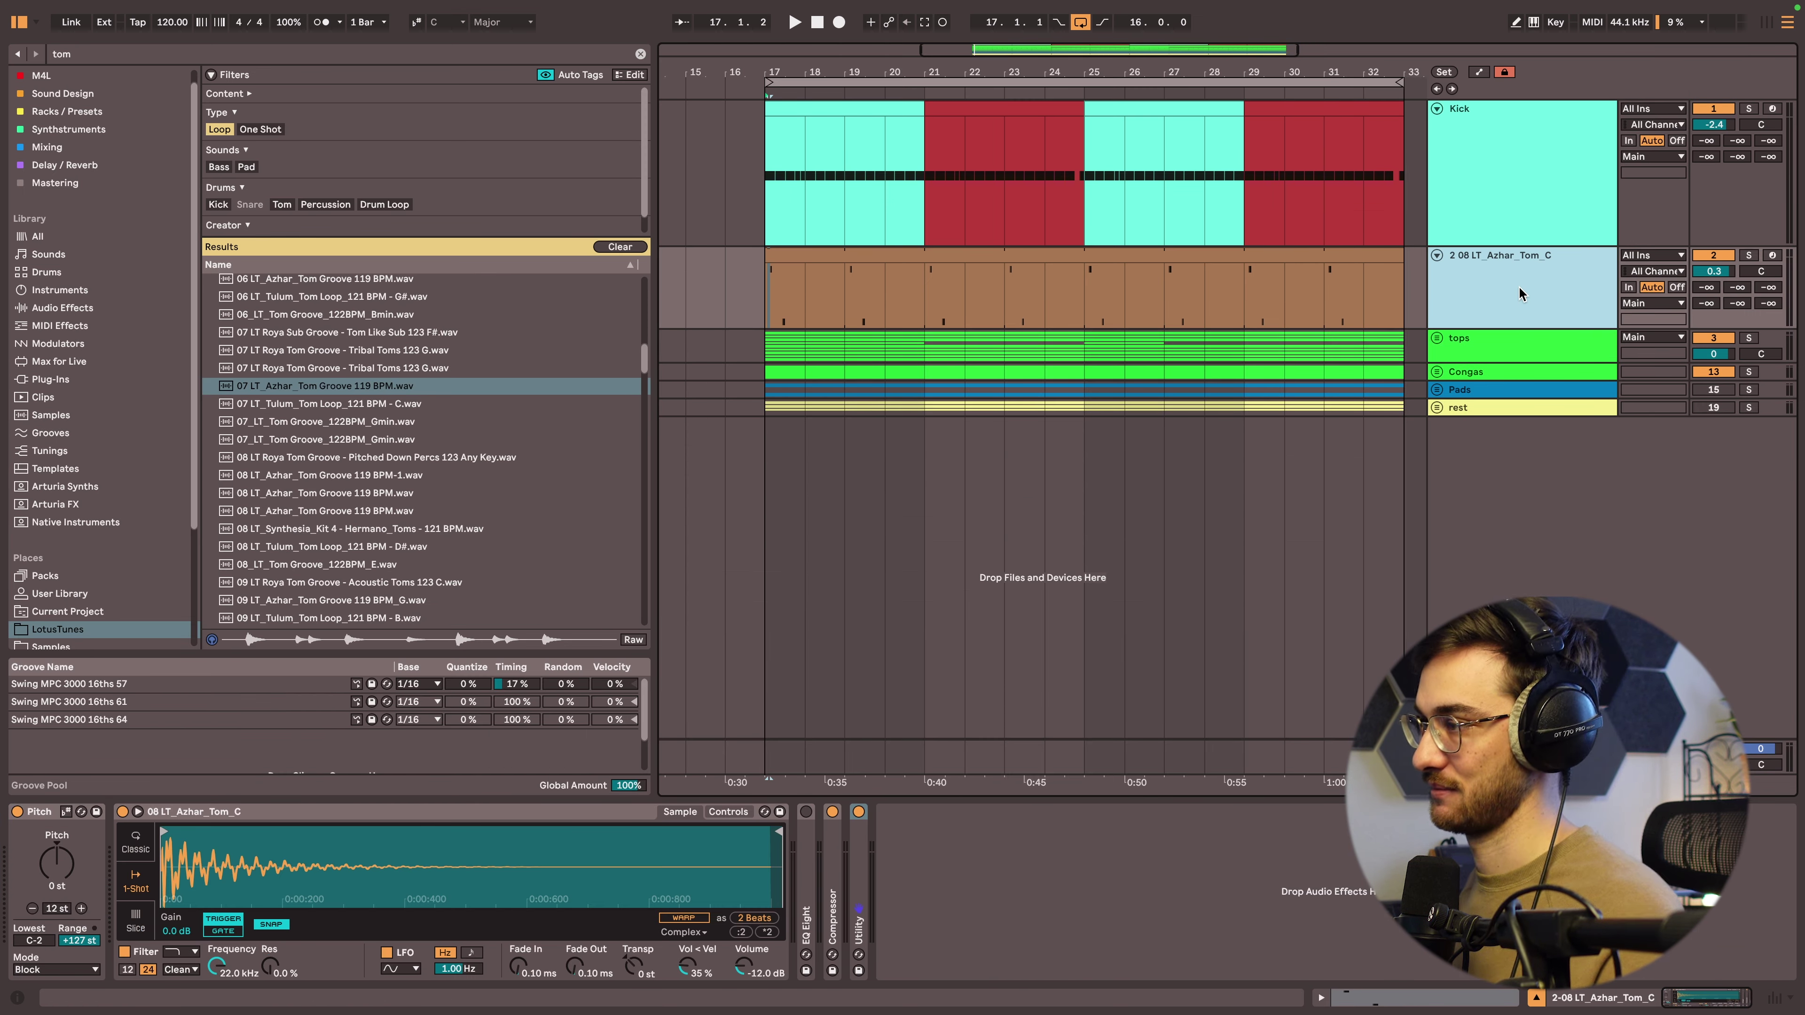
key(ctrl+r)
text(Tom Midi)
key(Return)
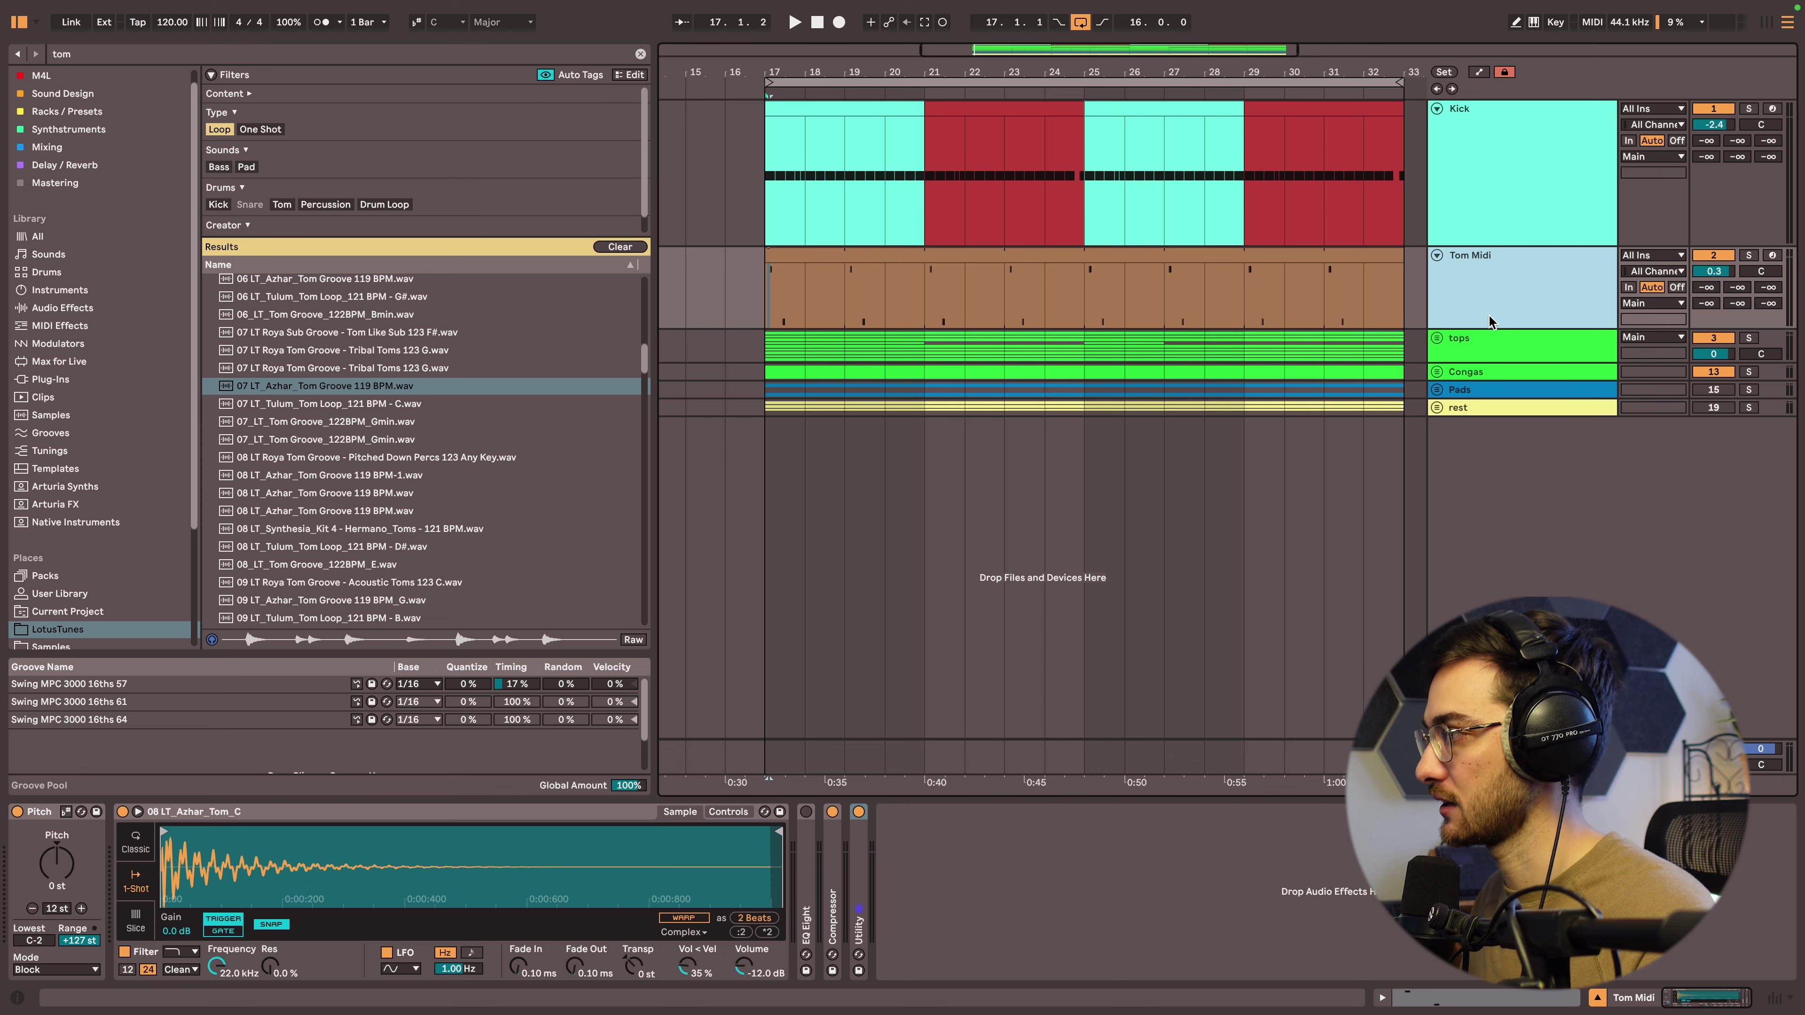
Place 08 LT_Tulum_Tom Loop_121 BPM - D#.wav at bar 17 on a new audio track below Tom Midi, with its volume at -9.5 dB.
key(super+t)
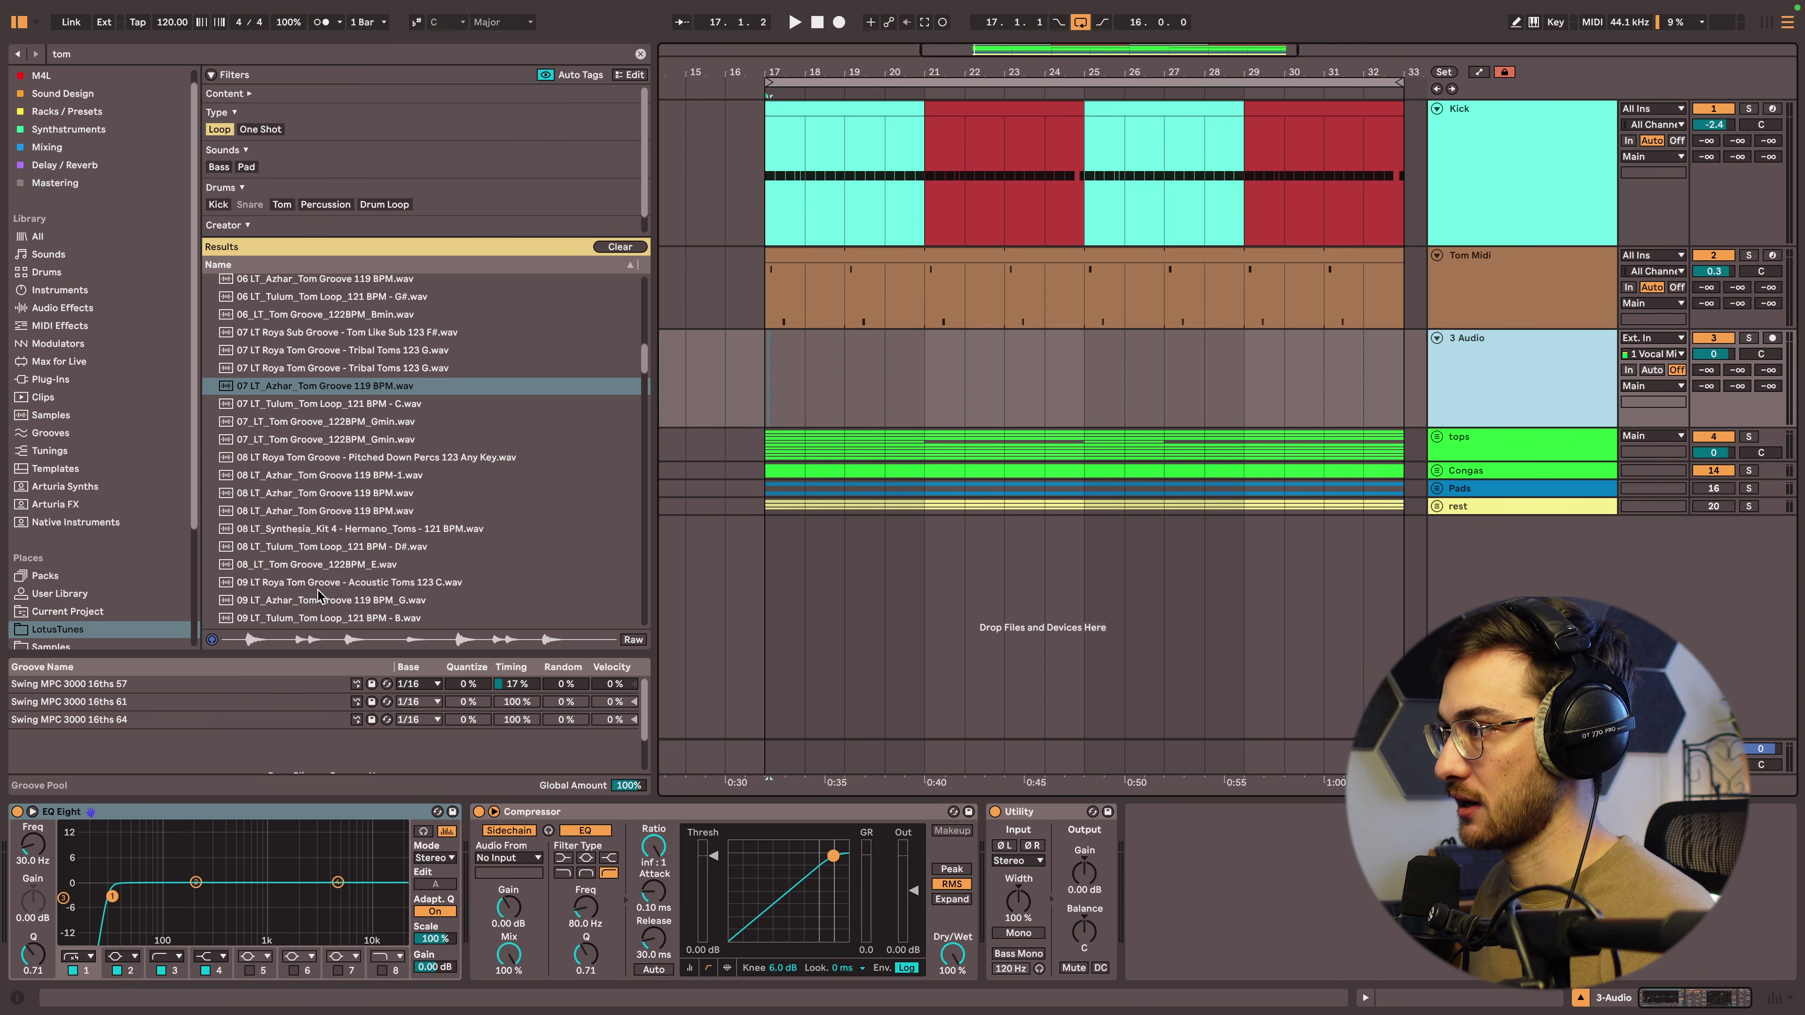
scroll(366, 377, up, 1)
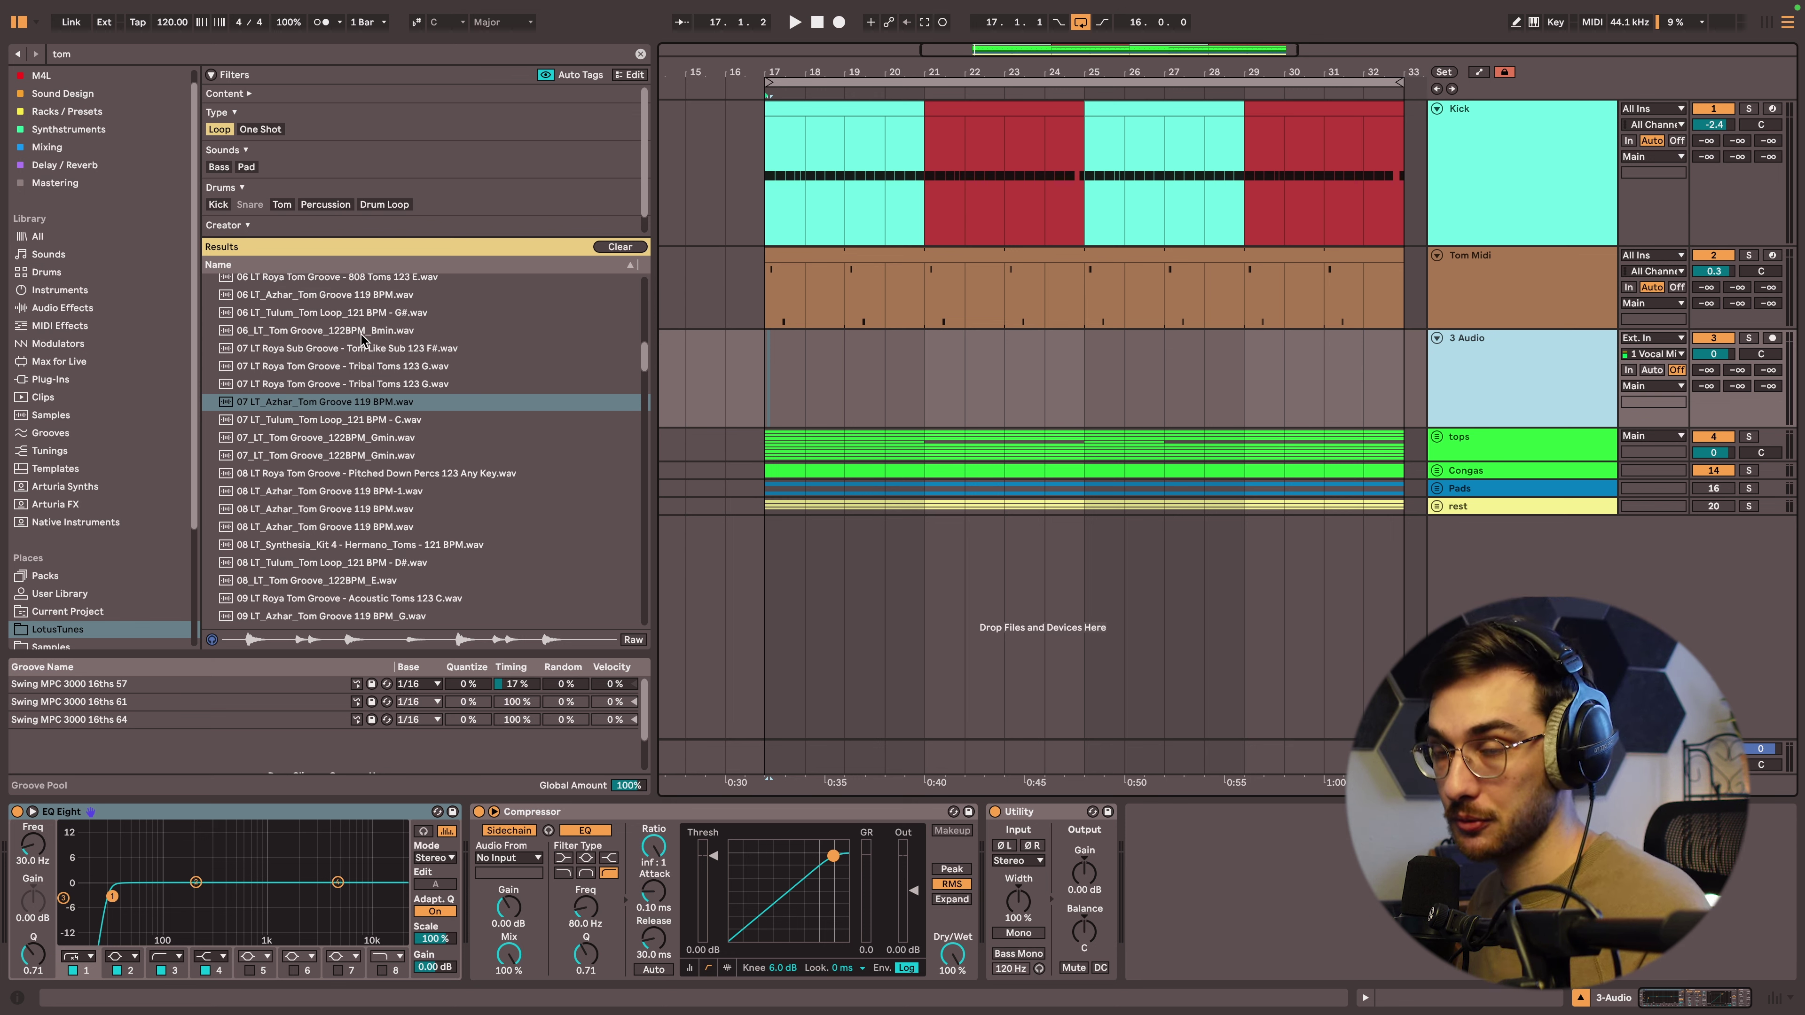
click(368, 455)
scroll(370, 462, down, 3)
click(361, 479)
drag(356, 486, 758, 384)
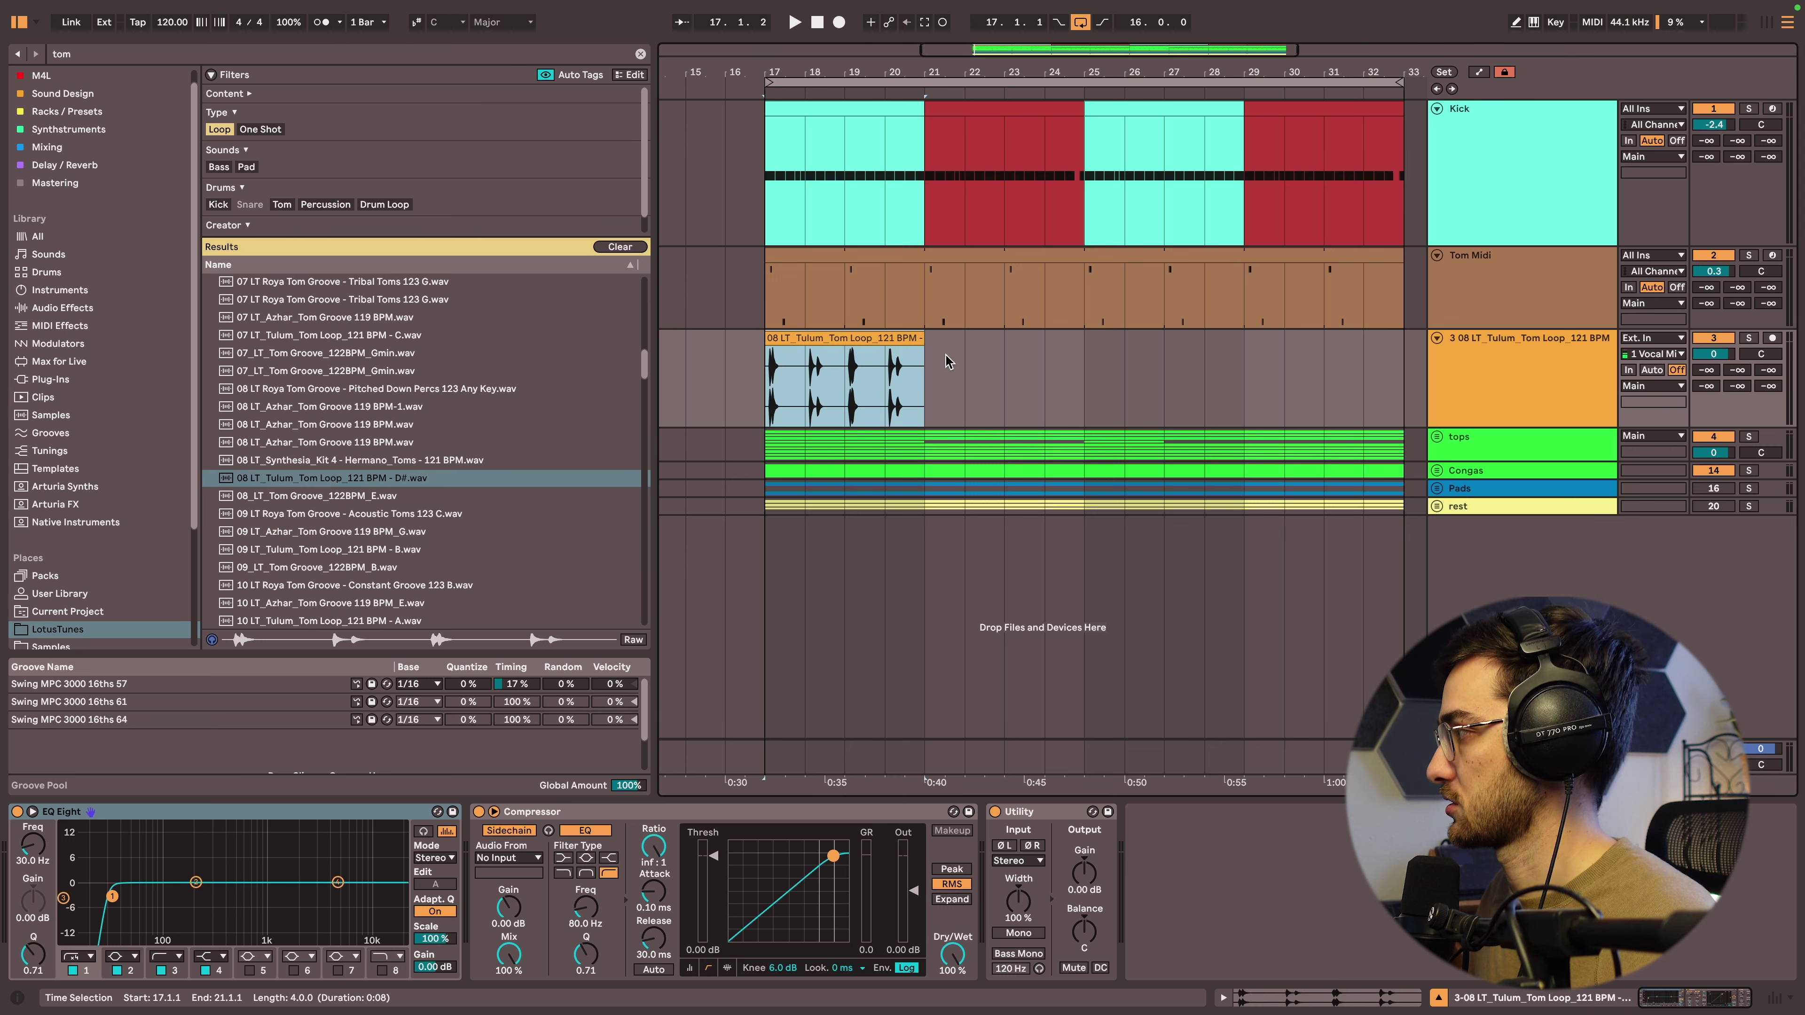
drag(1713, 353, 1713, 360)
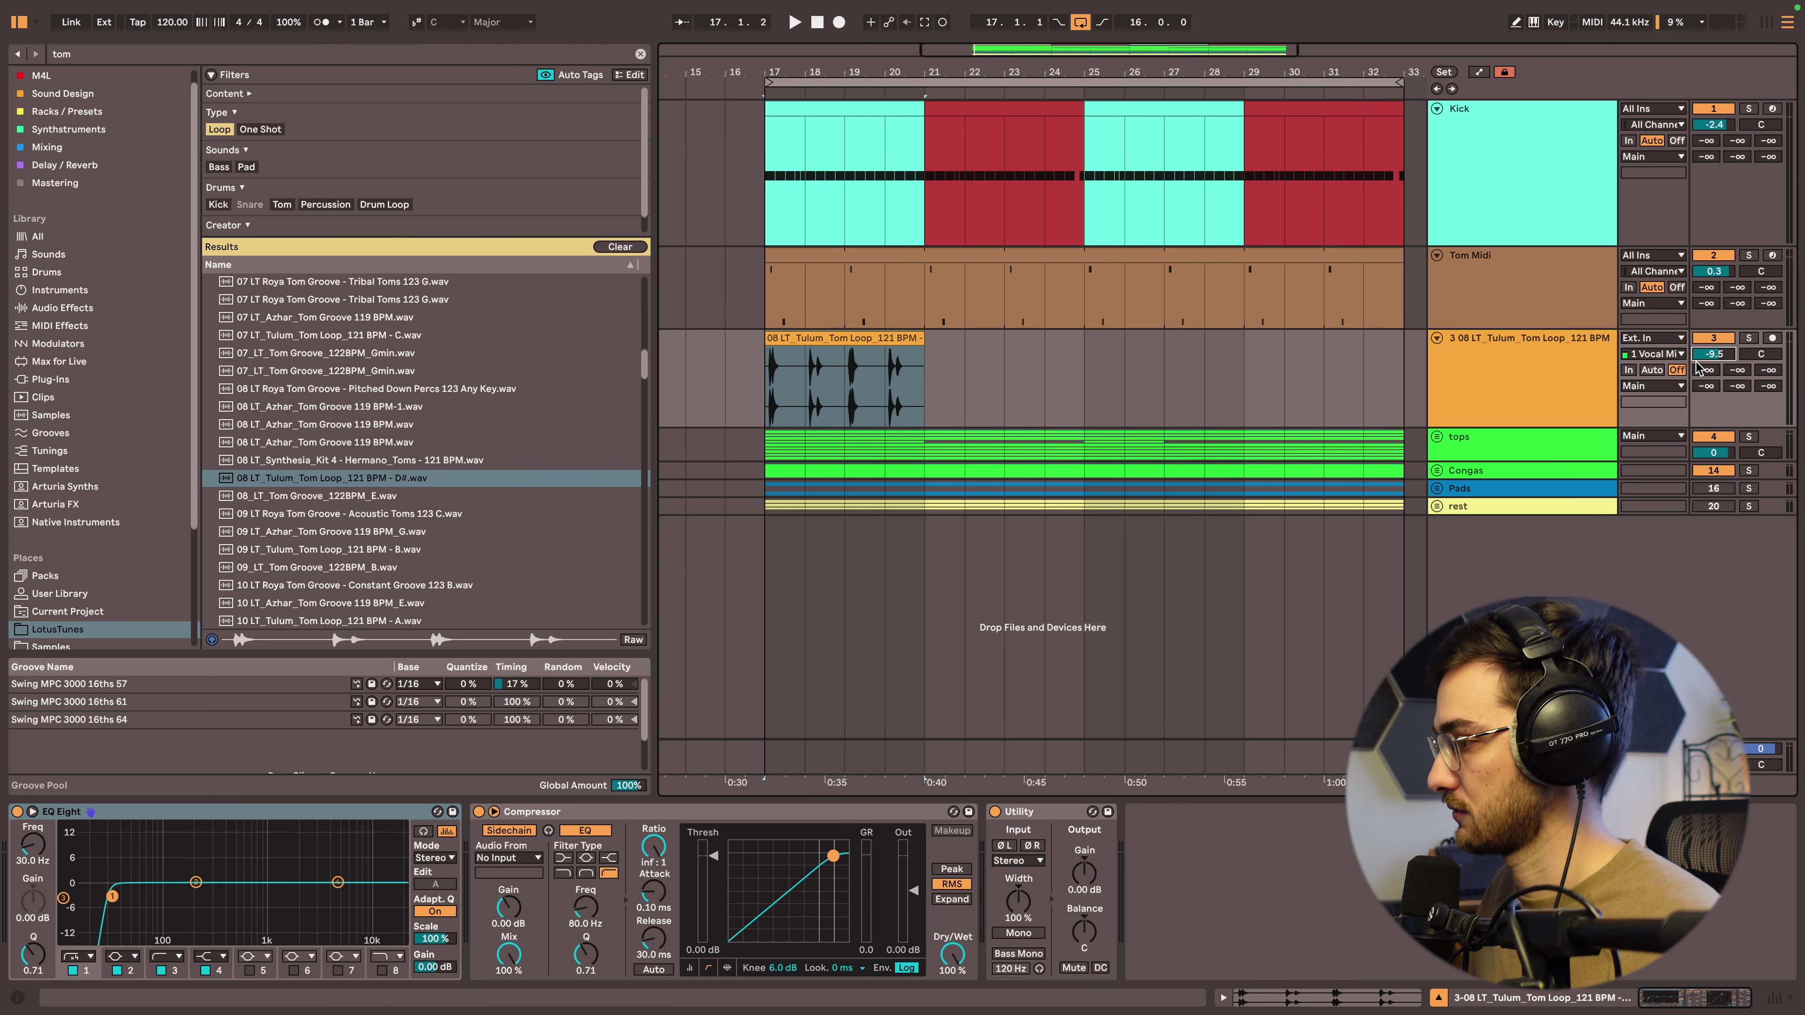
Split the tom loop clip at bar 18 and delete everything after its first bar.
click(810, 339)
drag(763, 79, 753, 407)
click(929, 407)
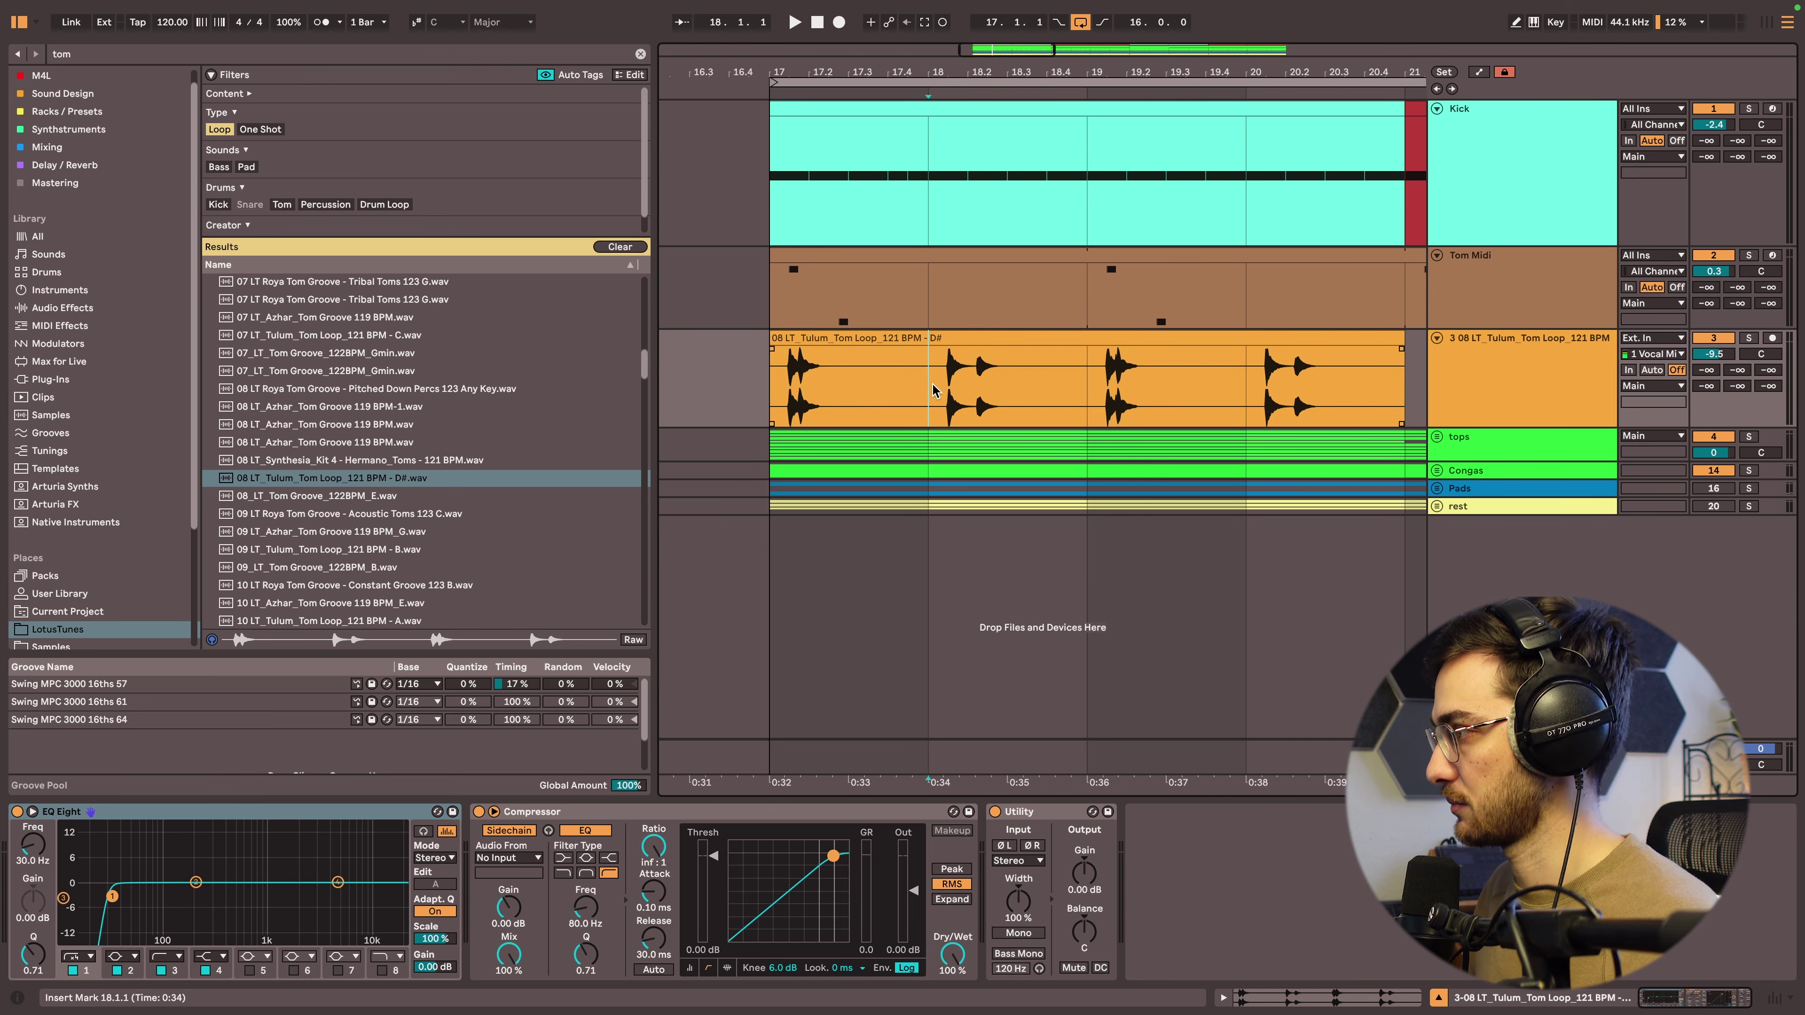
key(super+e)
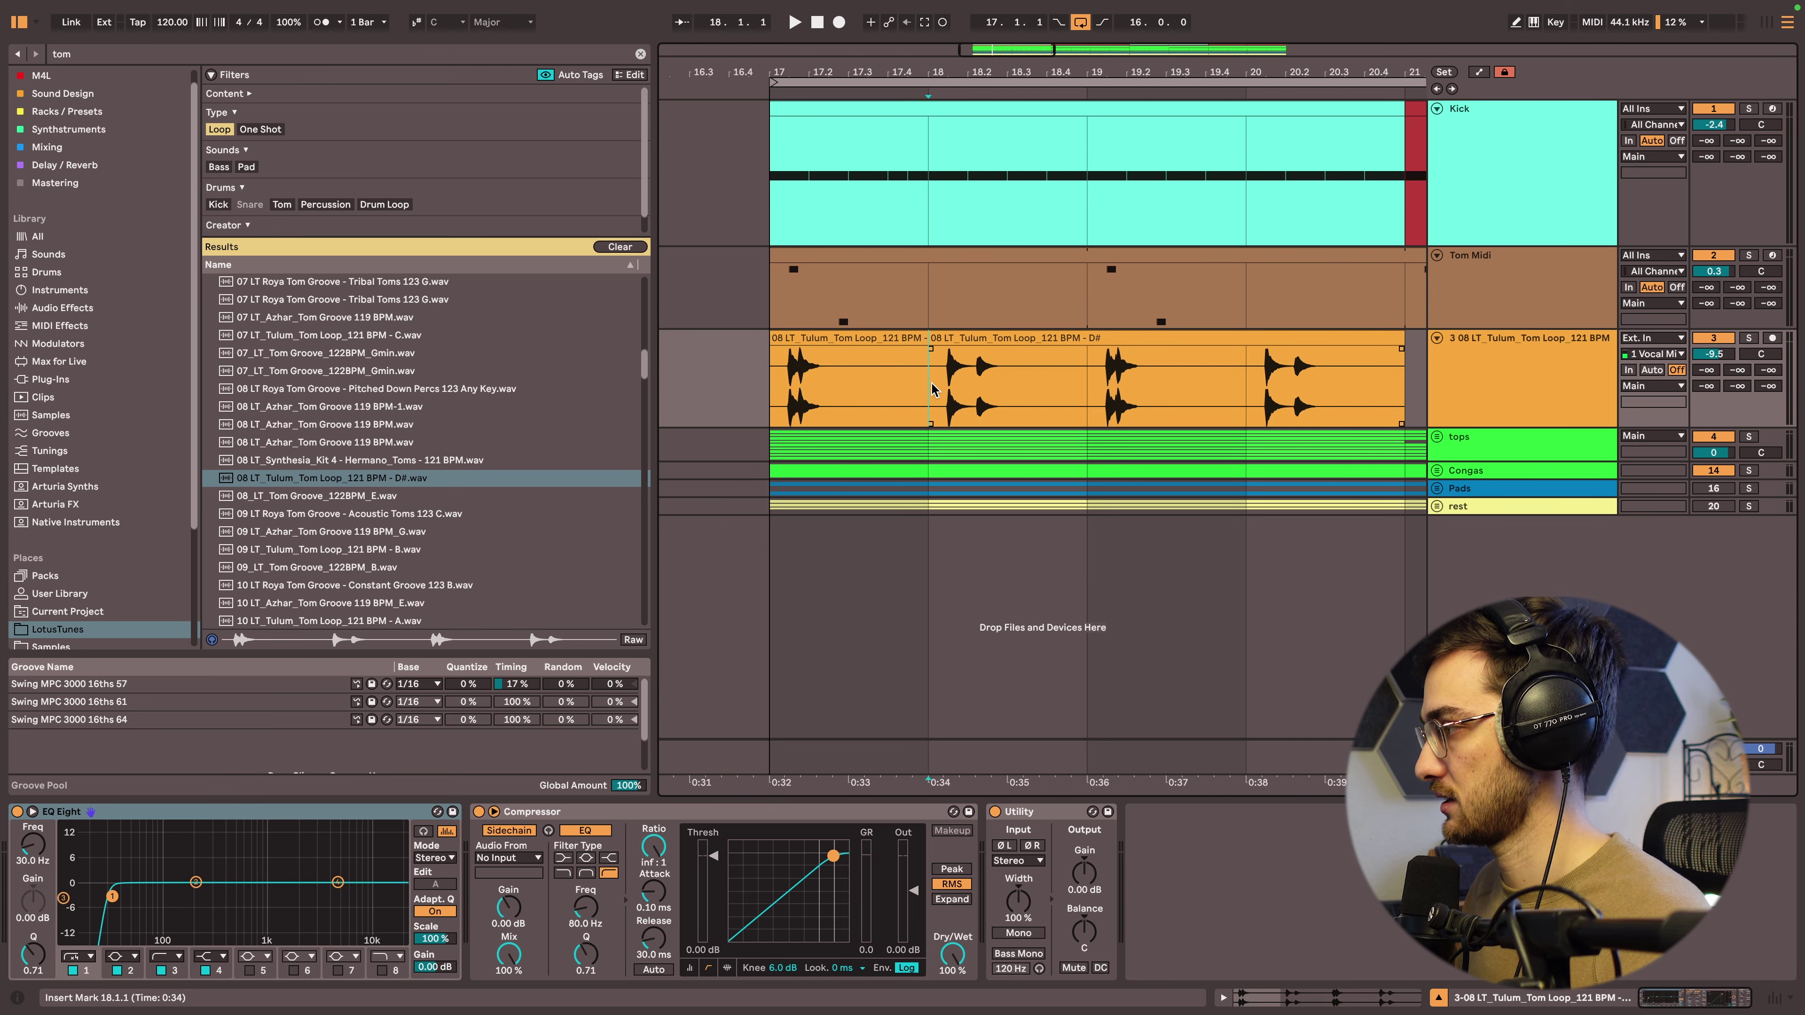
click(930, 385)
key(Delete)
click(895, 338)
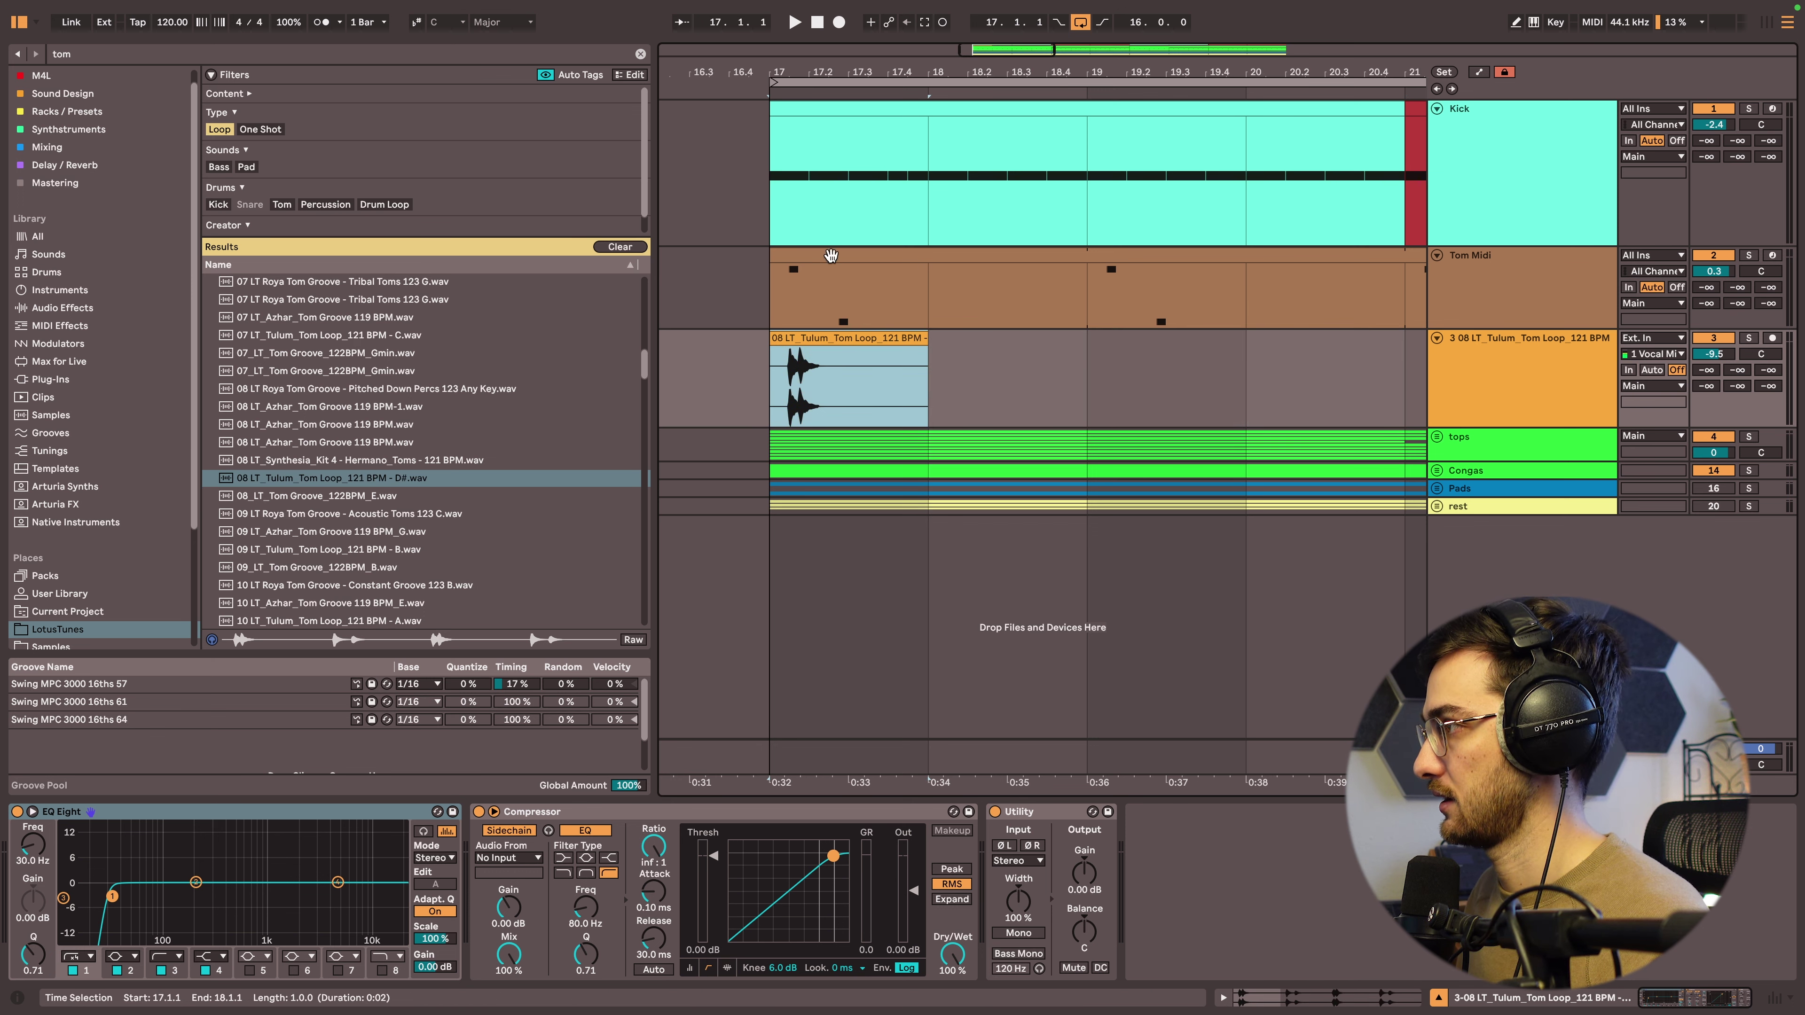
Move the one-bar tom loop clip to start at 17.1.4 and audition it with the groove.
drag(792, 73, 843, 284)
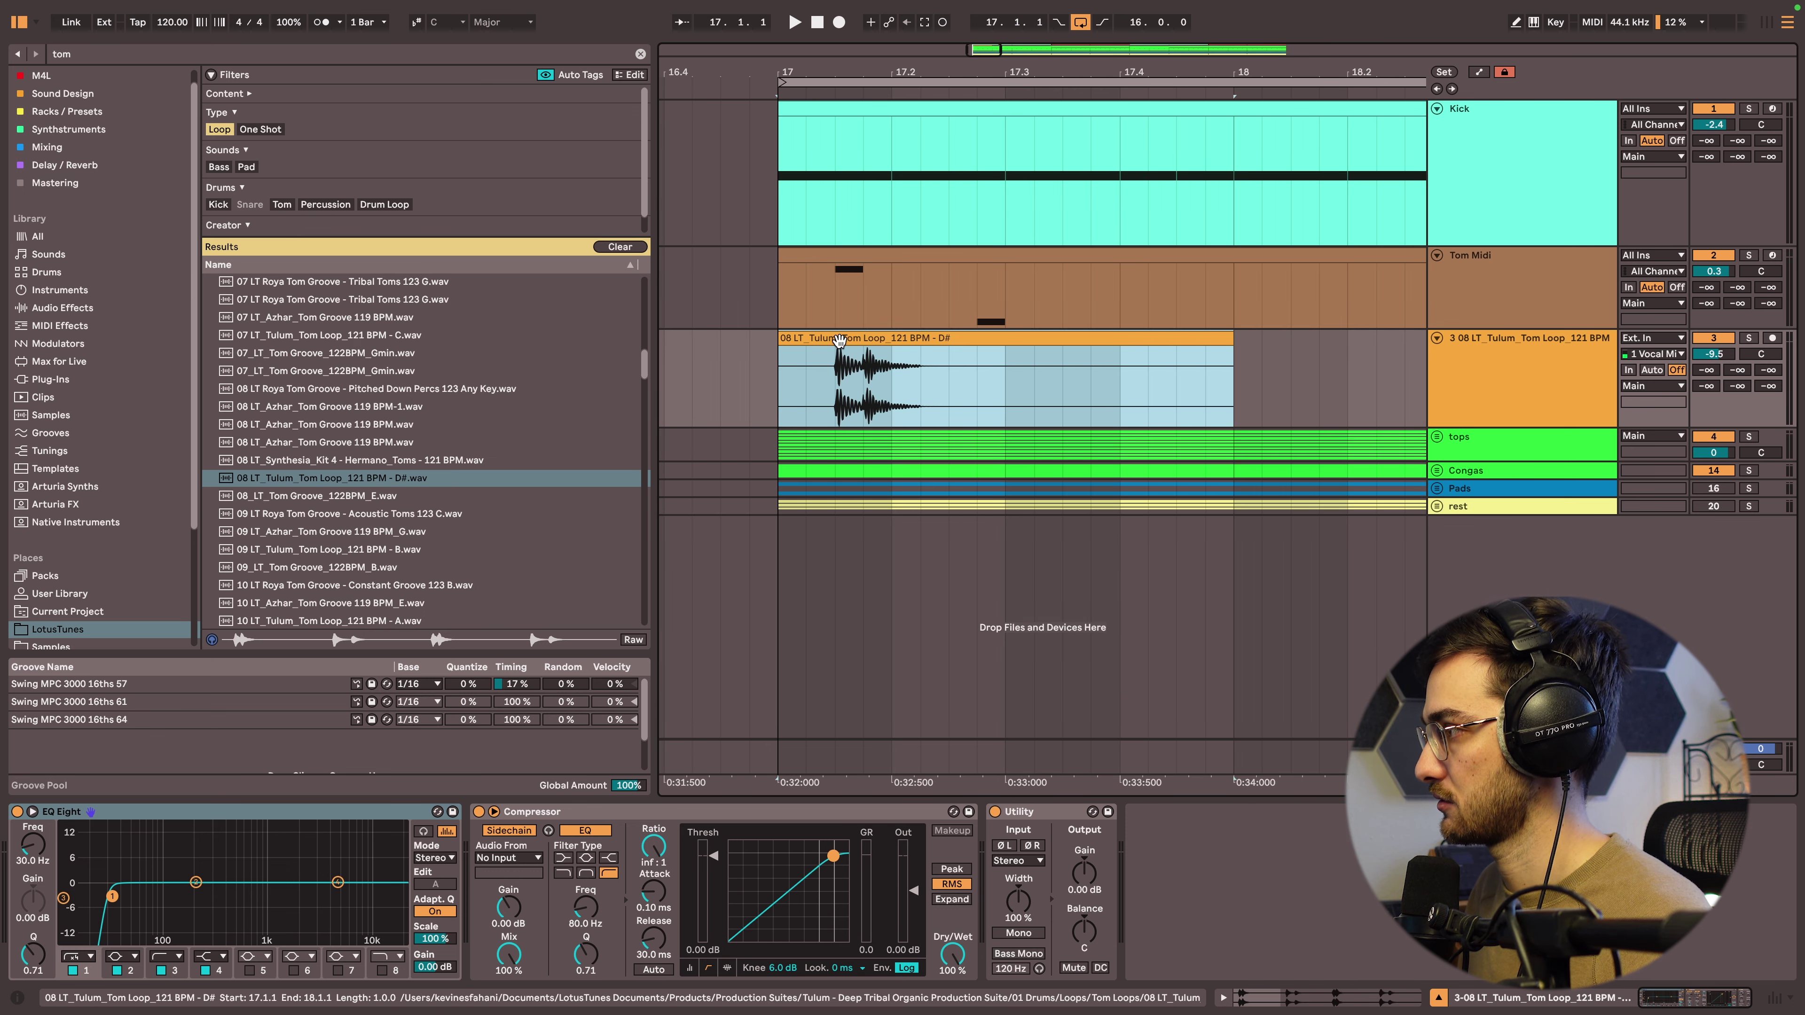
drag(857, 337, 934, 346)
key(space)
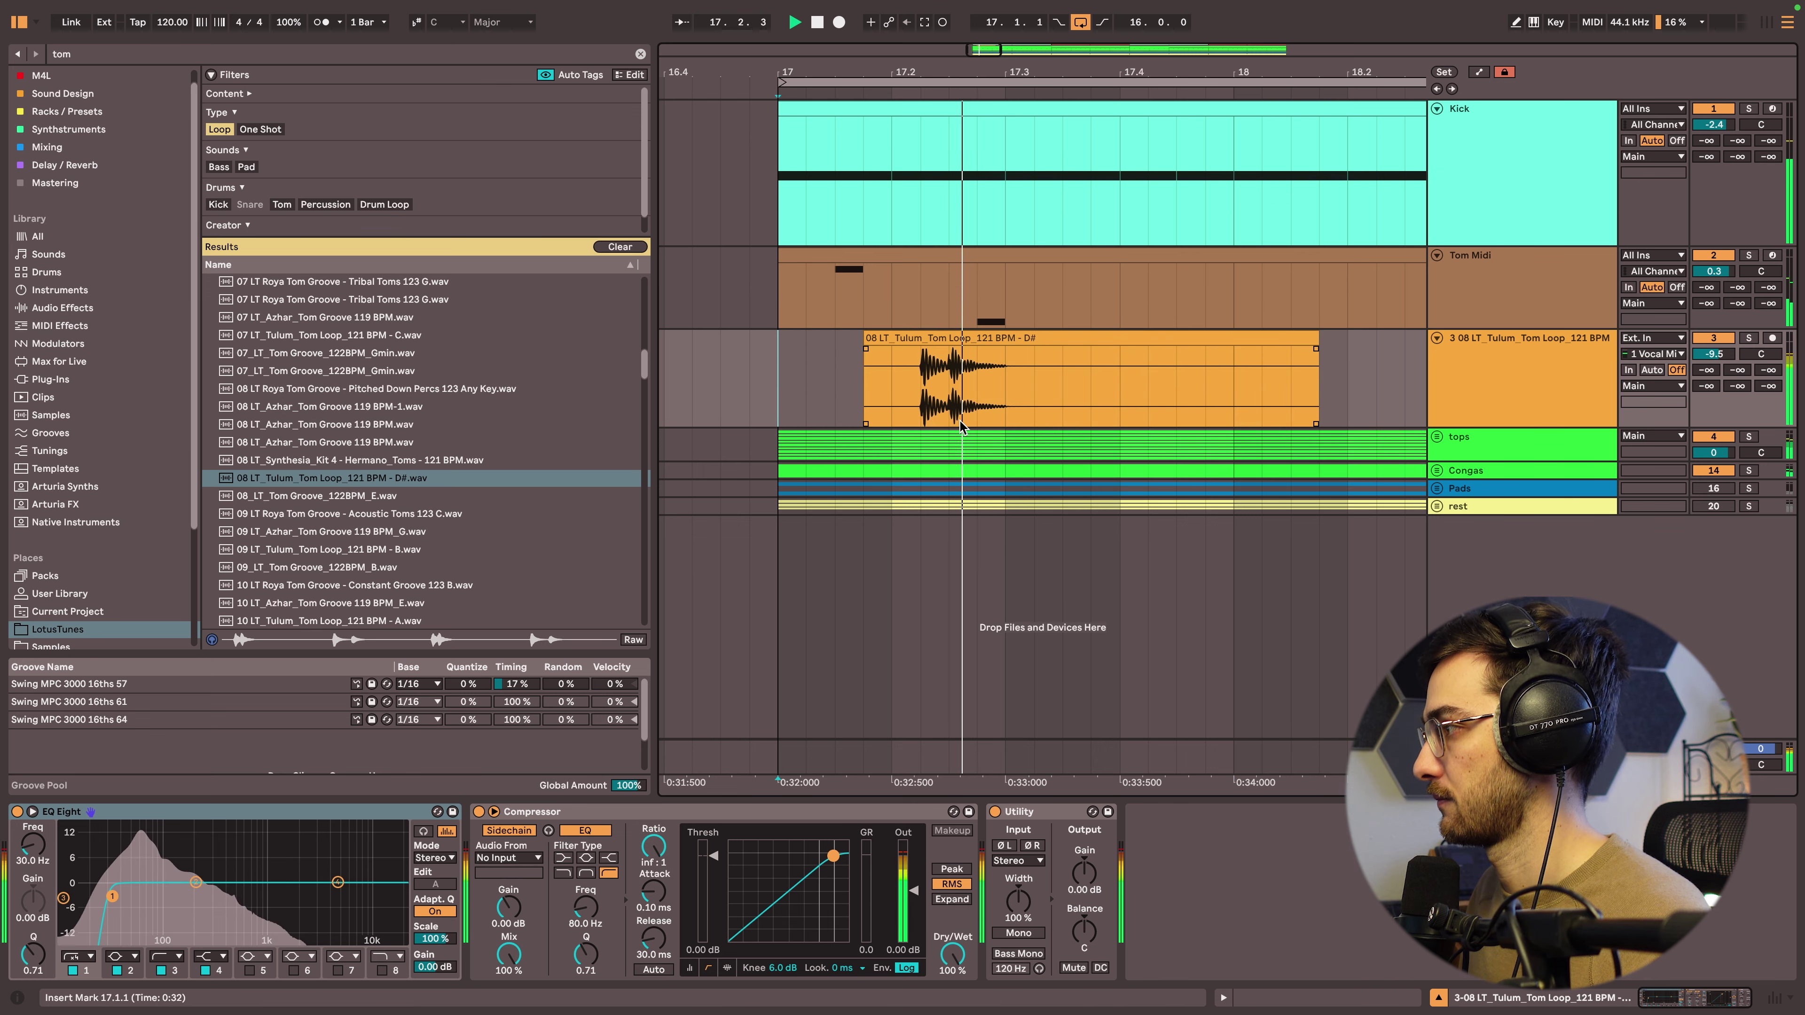
key(space)
Split the tom loop clip at 17.2.3, shift its second part one beat to 17.3.3 and play the result.
click(948, 384)
key(ctrl+e)
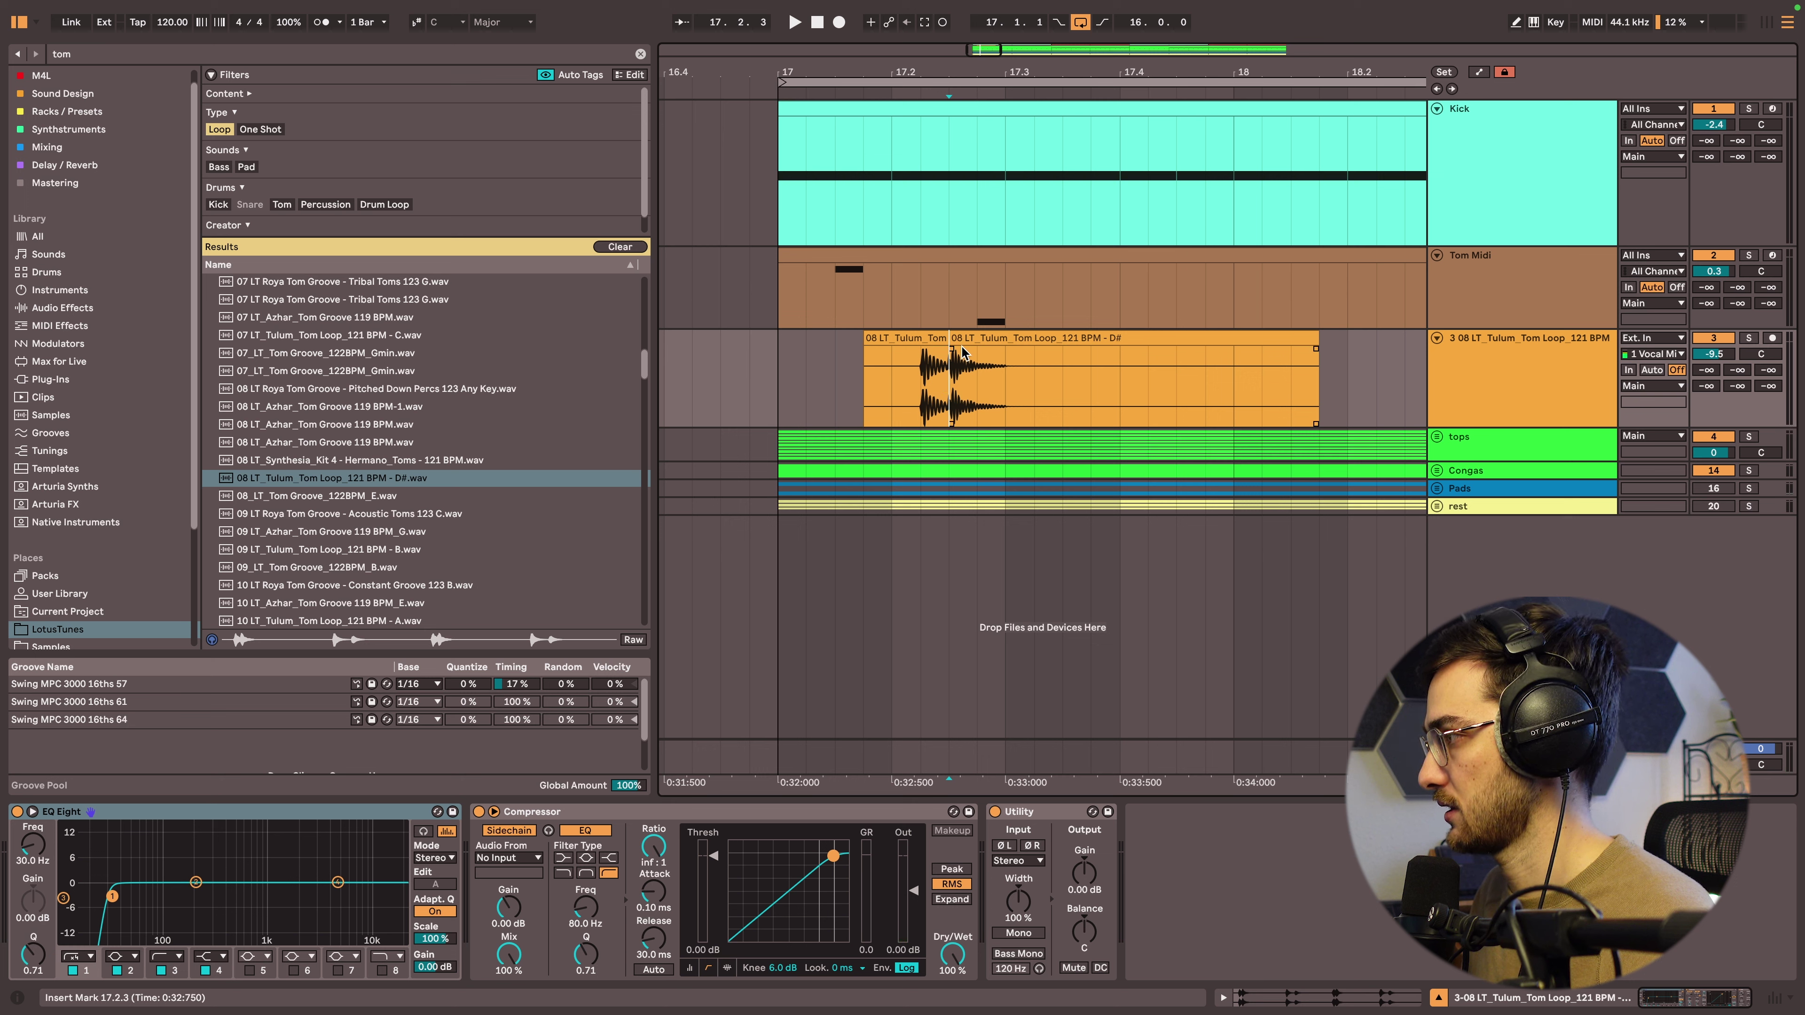
key(Right)
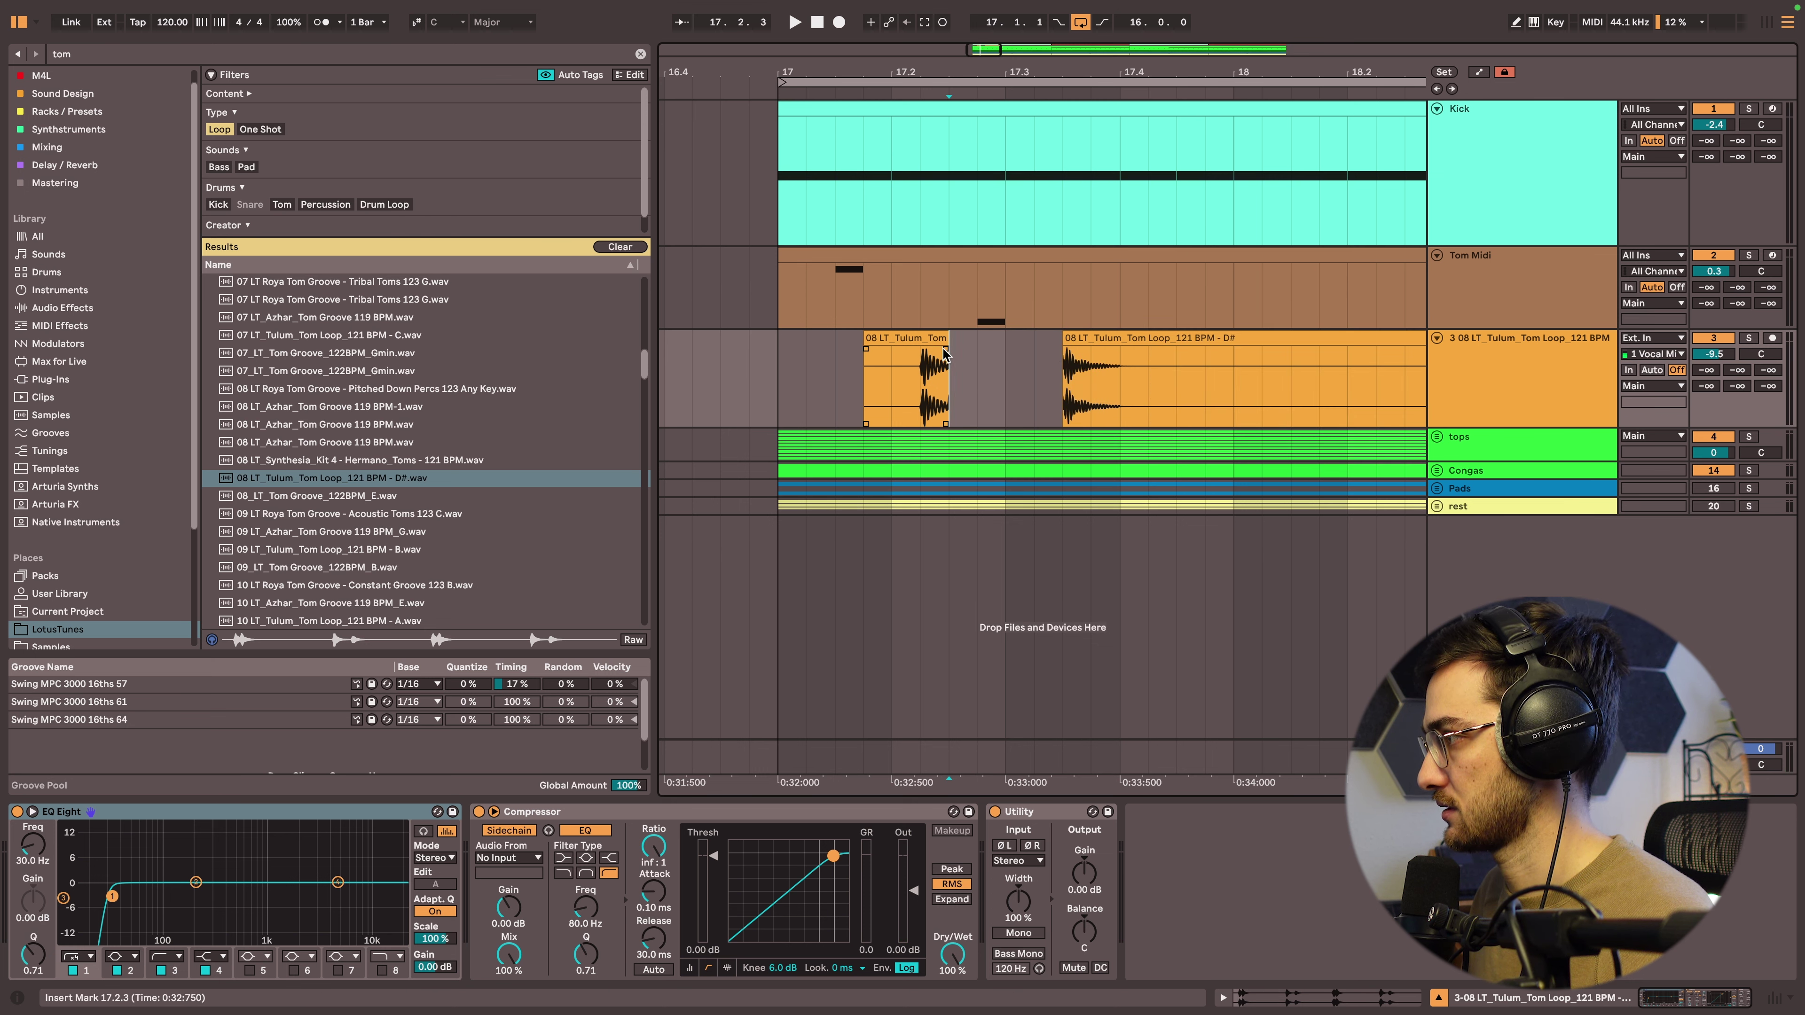
click(1065, 355)
key(space)
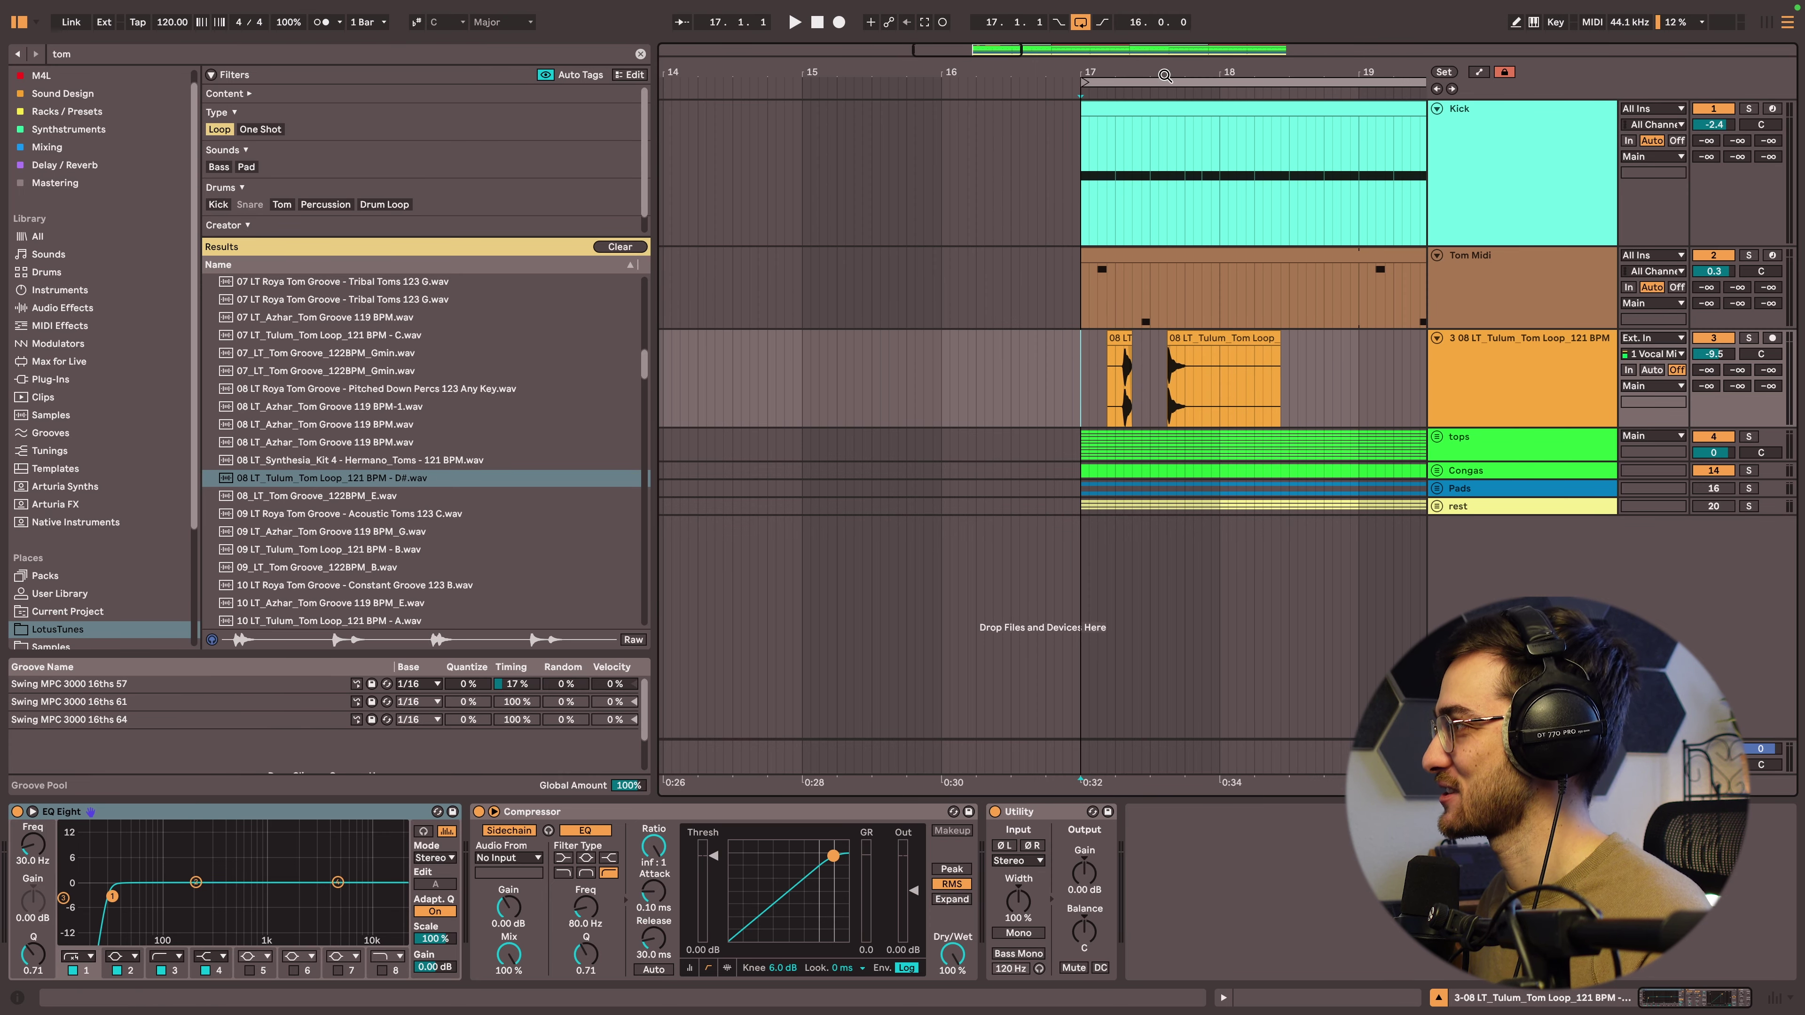
Play the groove from bar 17 and lower the tom loop track's volume to -15.3 dB.
drag(1187, 74, 942, 103)
key(space)
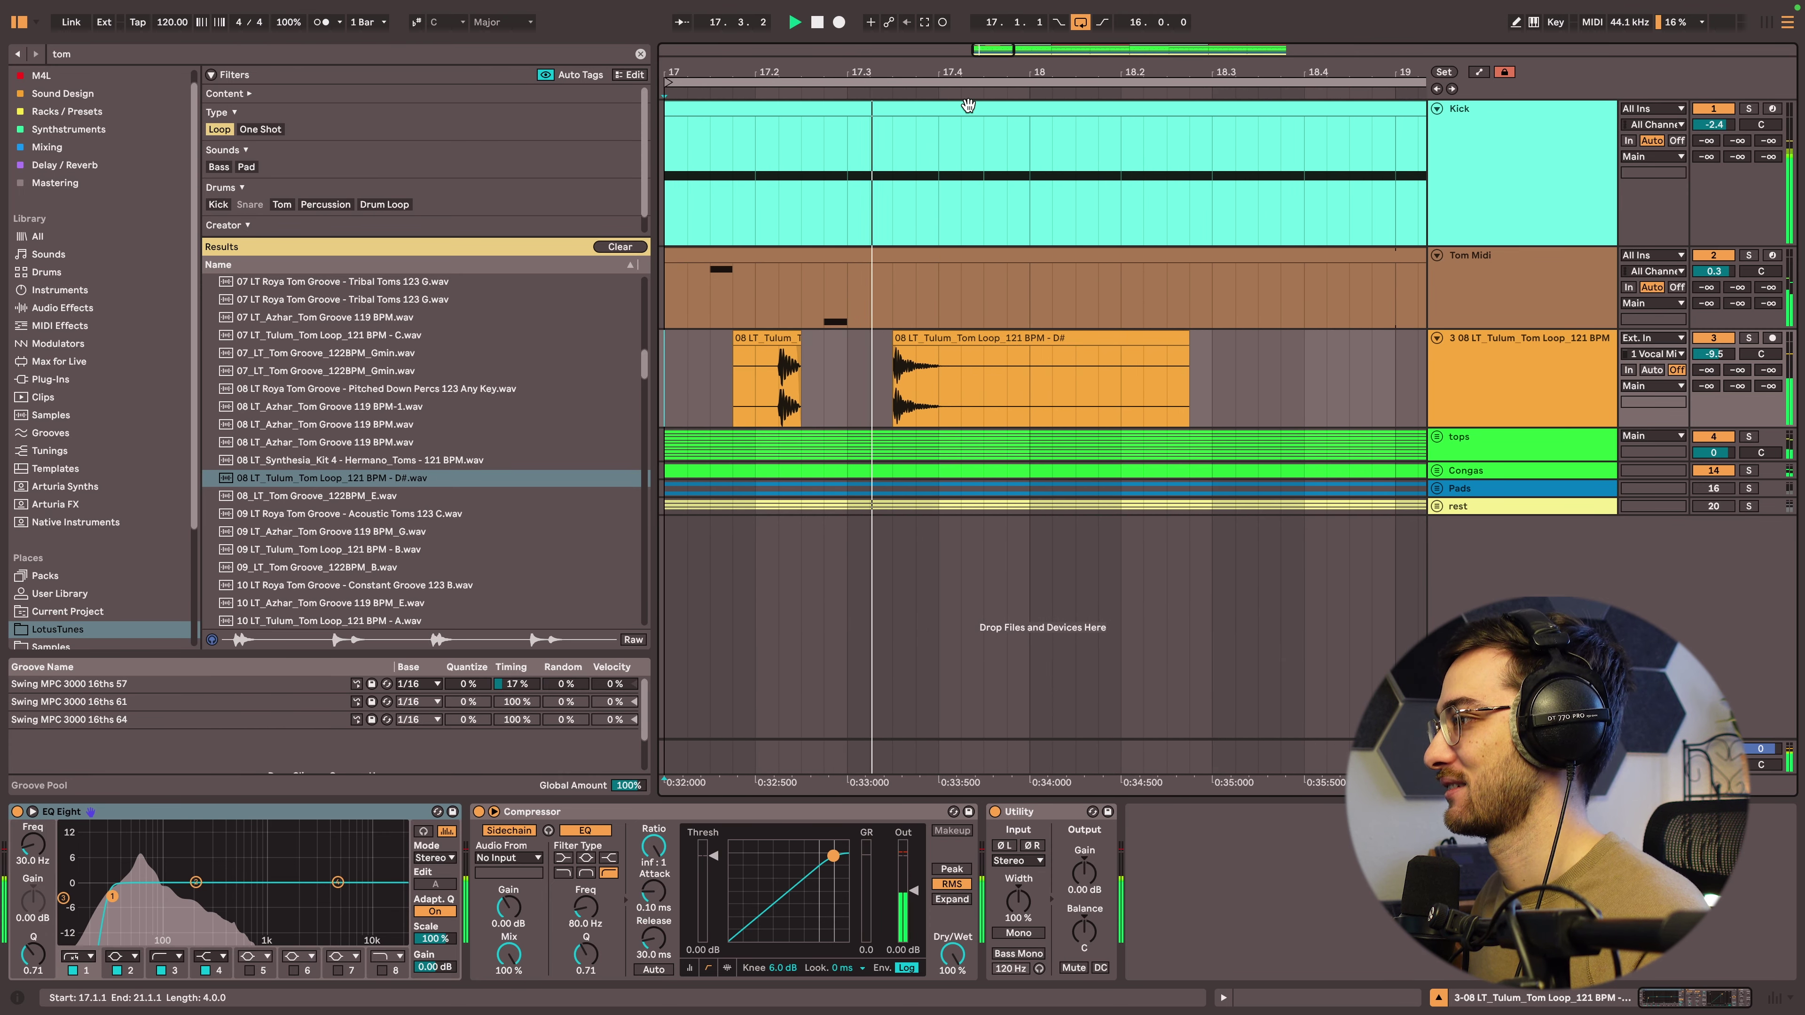
click(1469, 382)
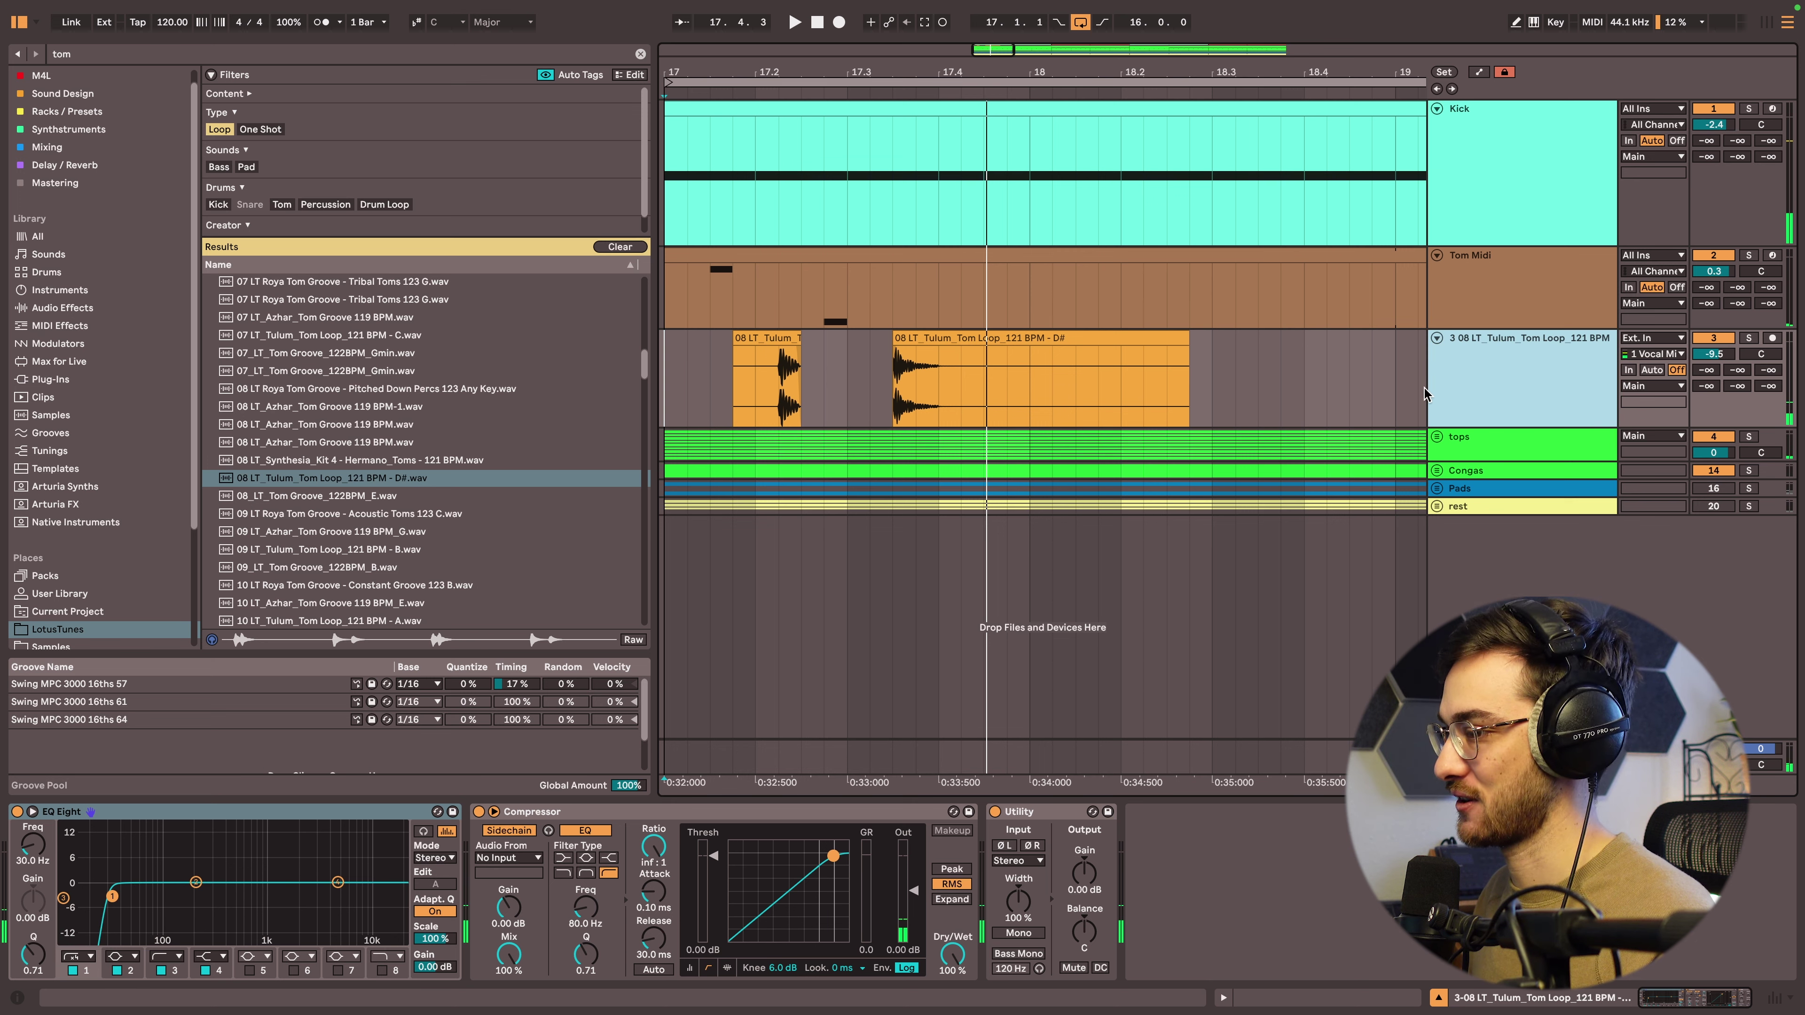
drag(1713, 353, 1713, 364)
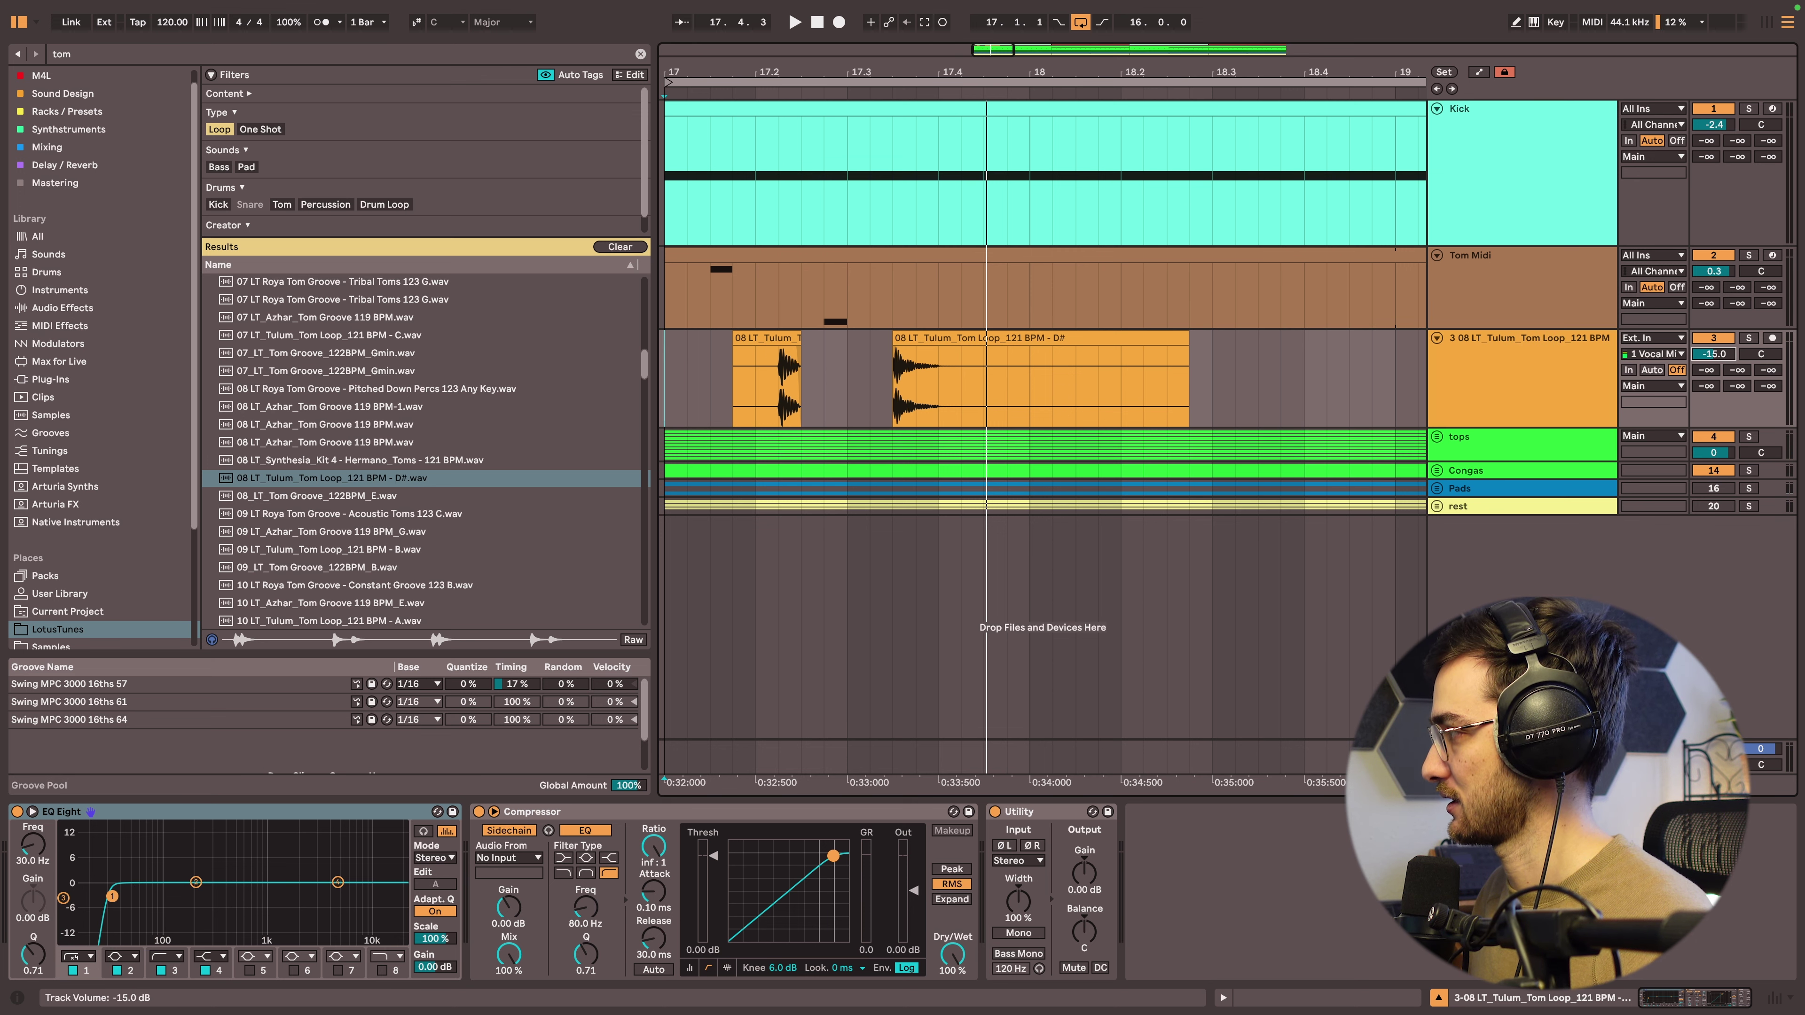
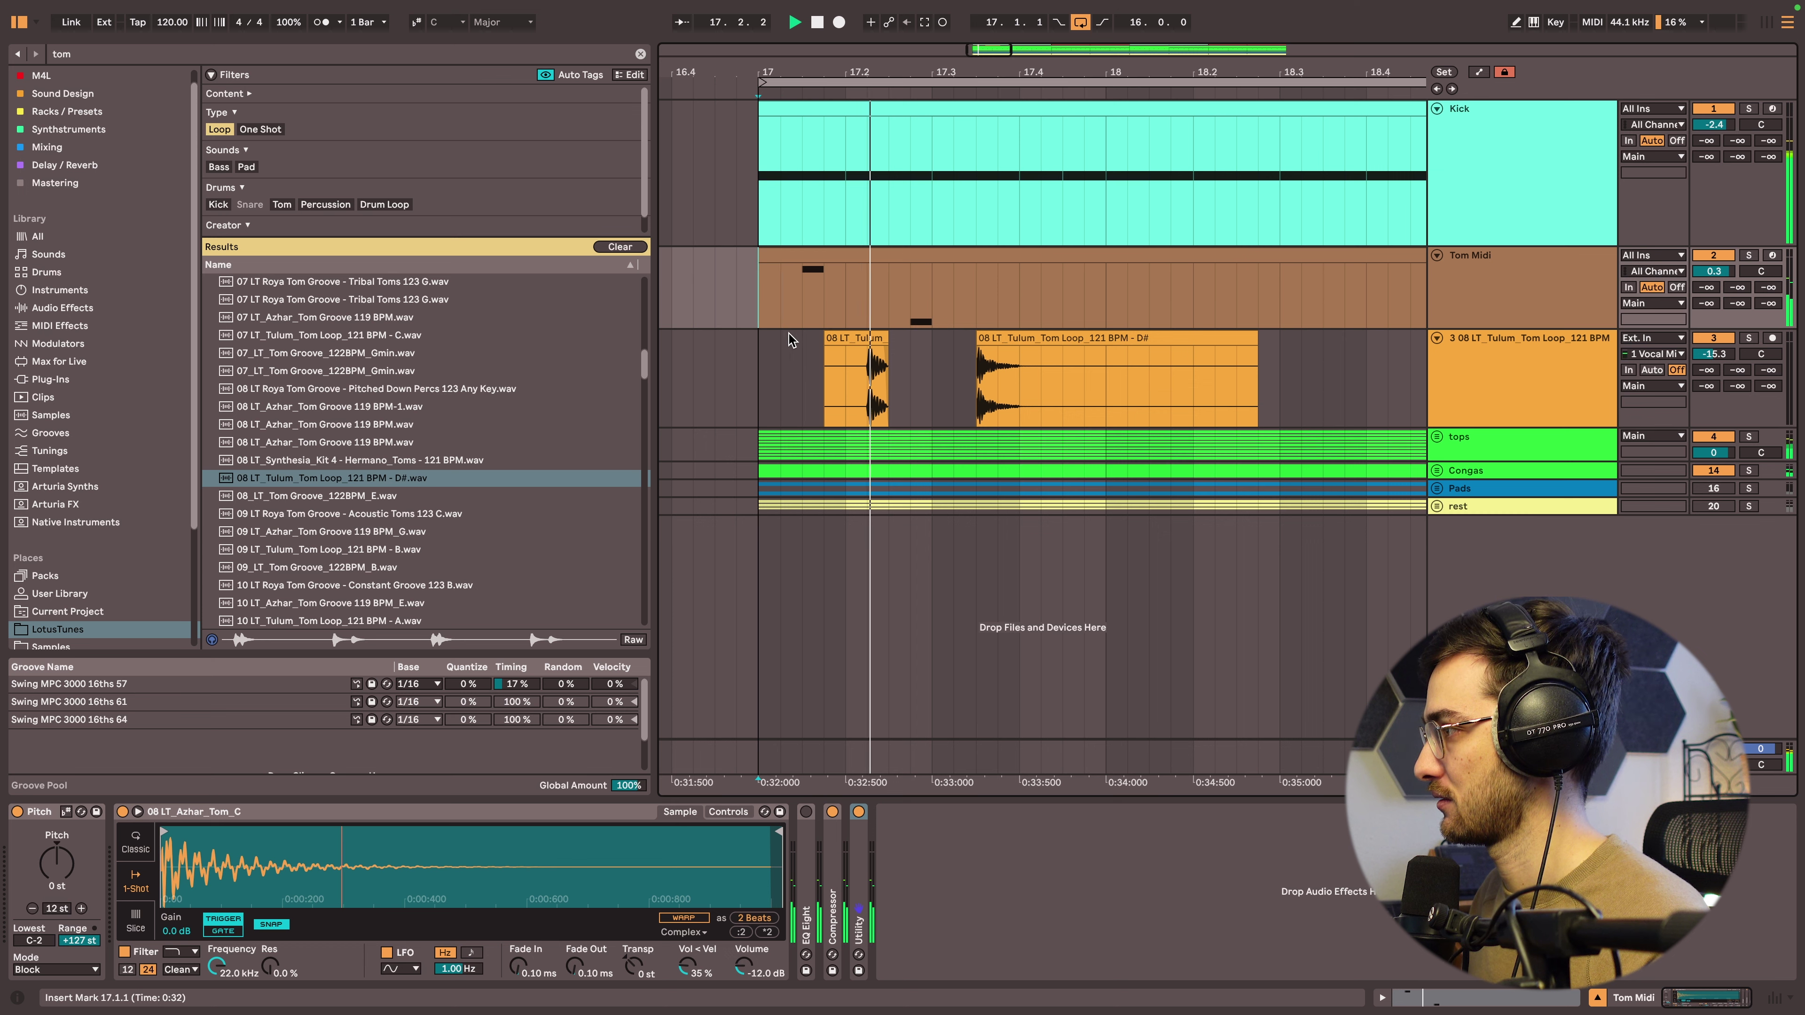
Split the second tom loop clip at bar 18, delete the part after the split and play from bar 17.
click(1094, 385)
key(space)
click(1108, 387)
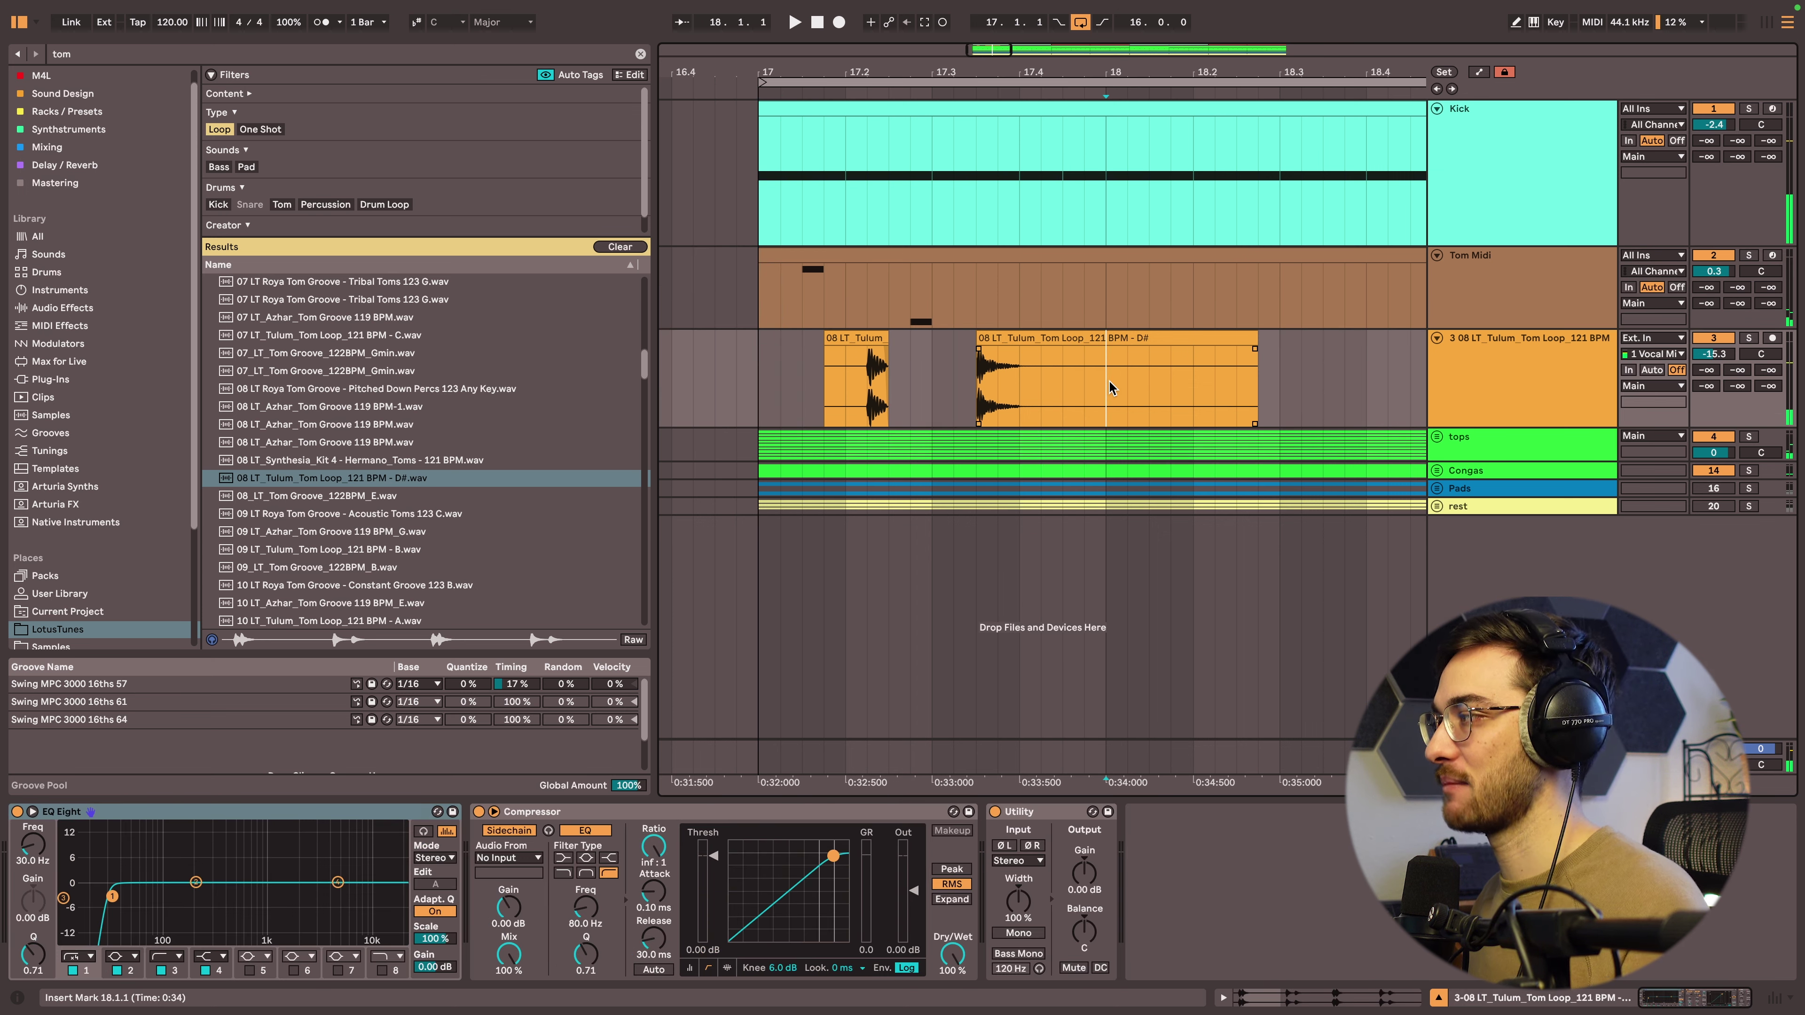
key(super+e)
click(1156, 339)
key(Delete)
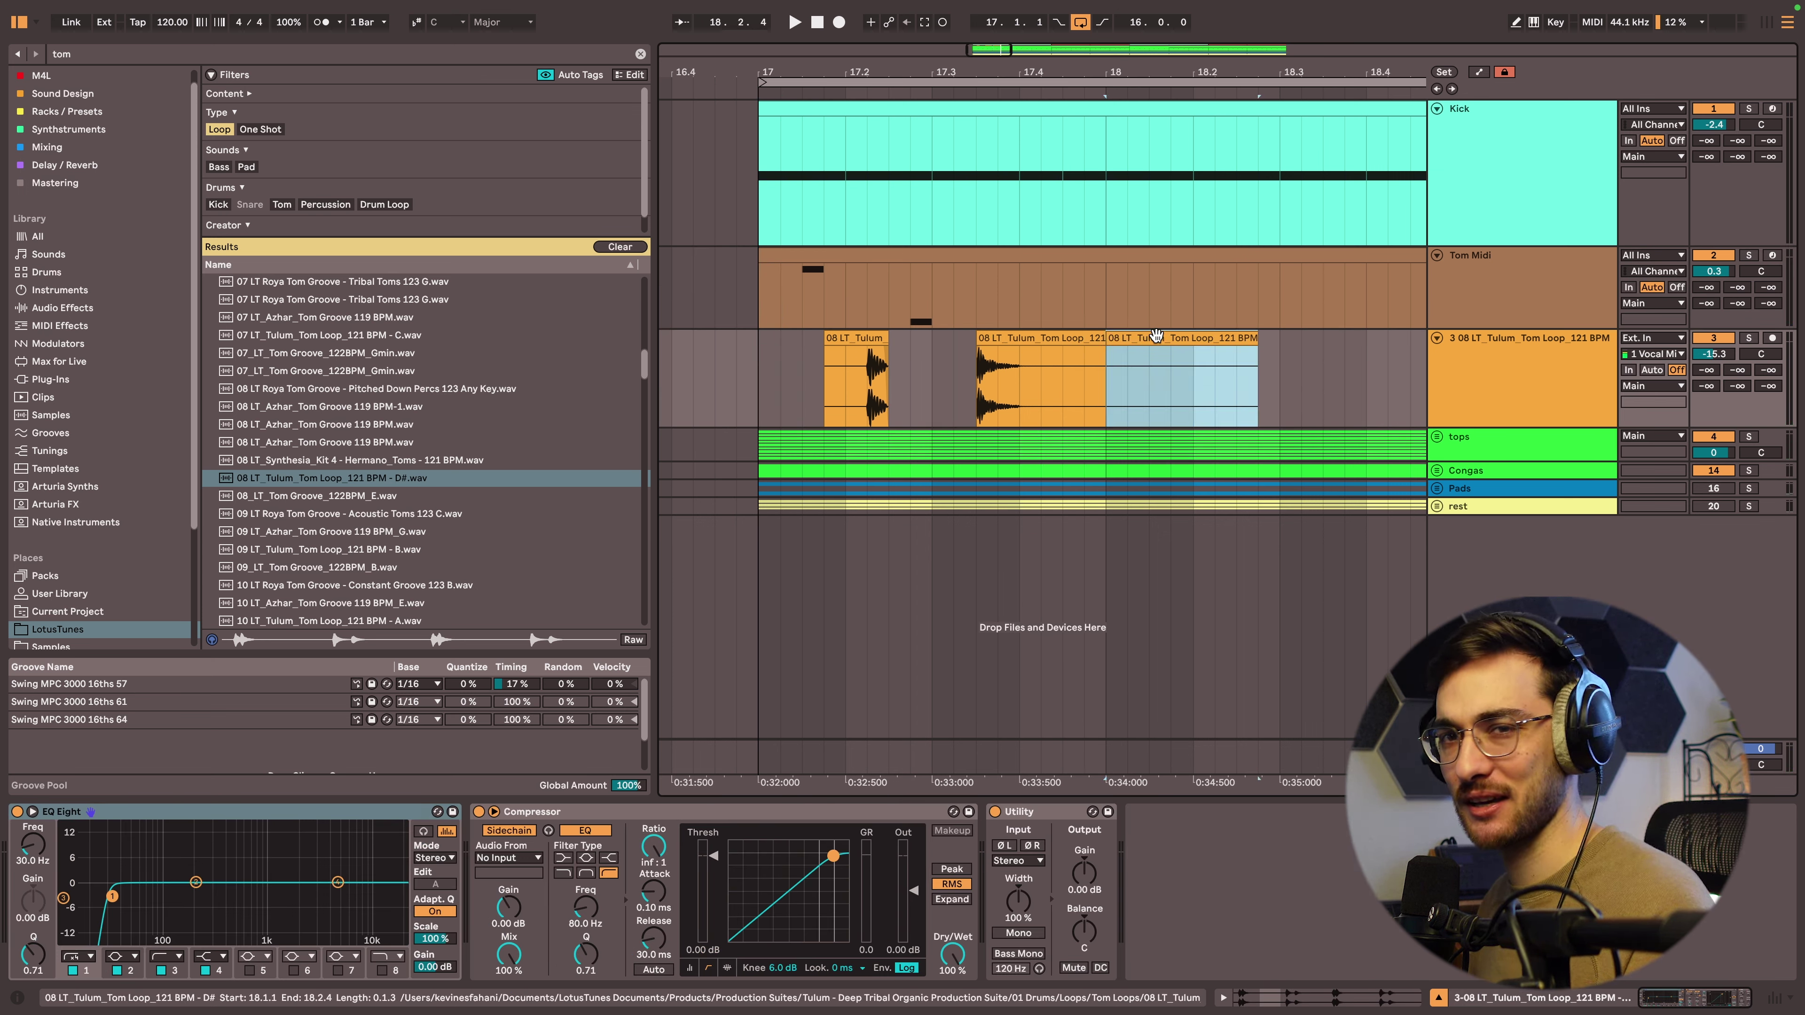
click(752, 359)
key(space)
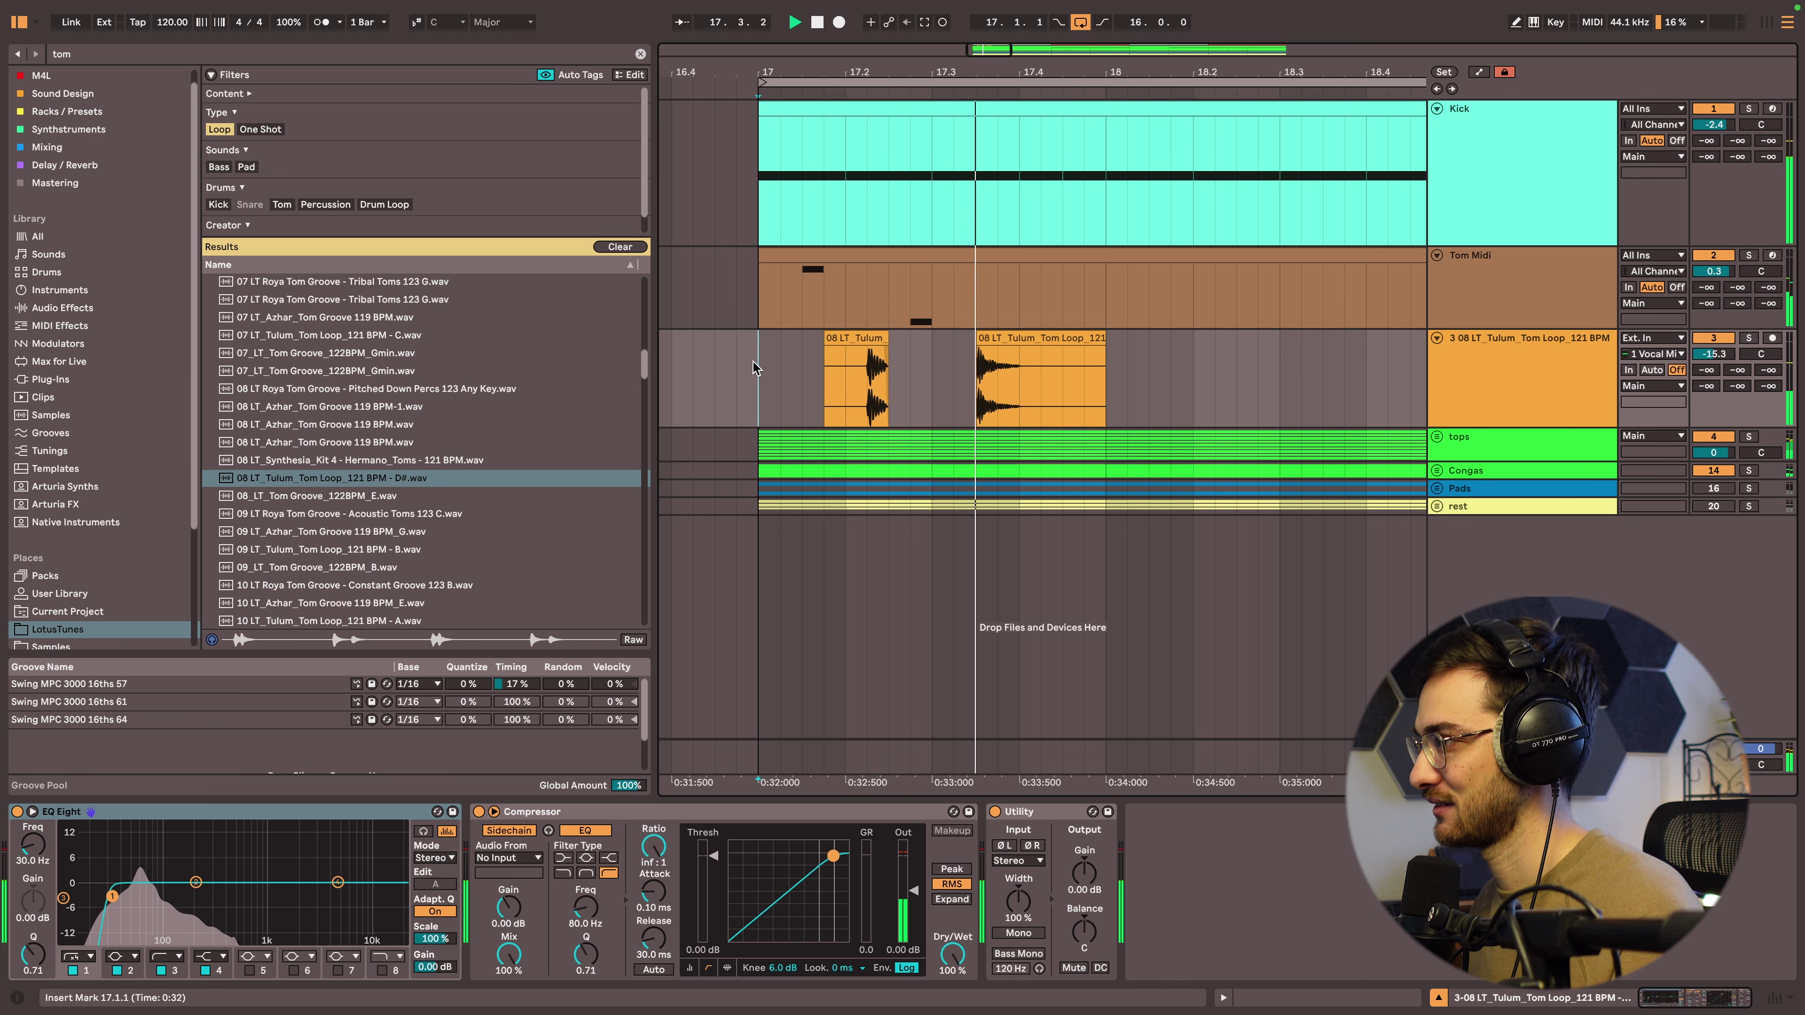
key(space)
Duplicate the whole one-bar tom pattern of bar 17, including its leading gap, into bar 18.
click(1042, 338)
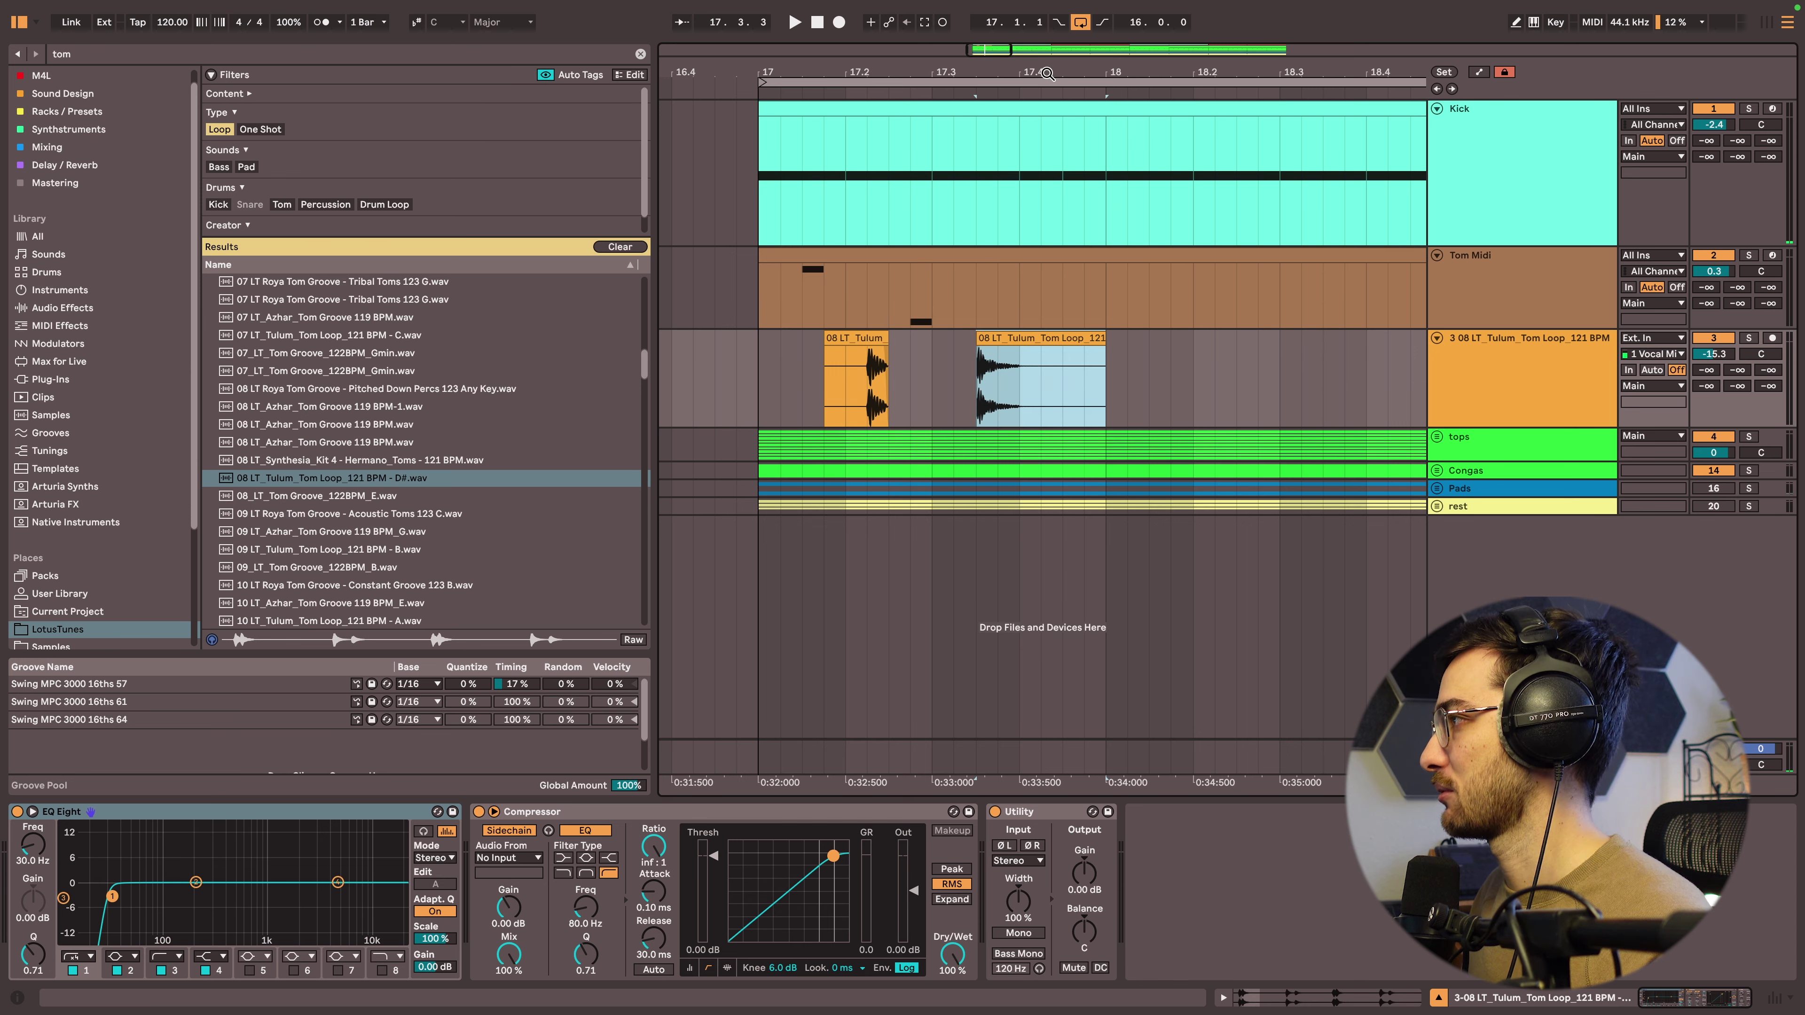
drag(1044, 72, 1044, 42)
key(minus)
shift+click(867, 351)
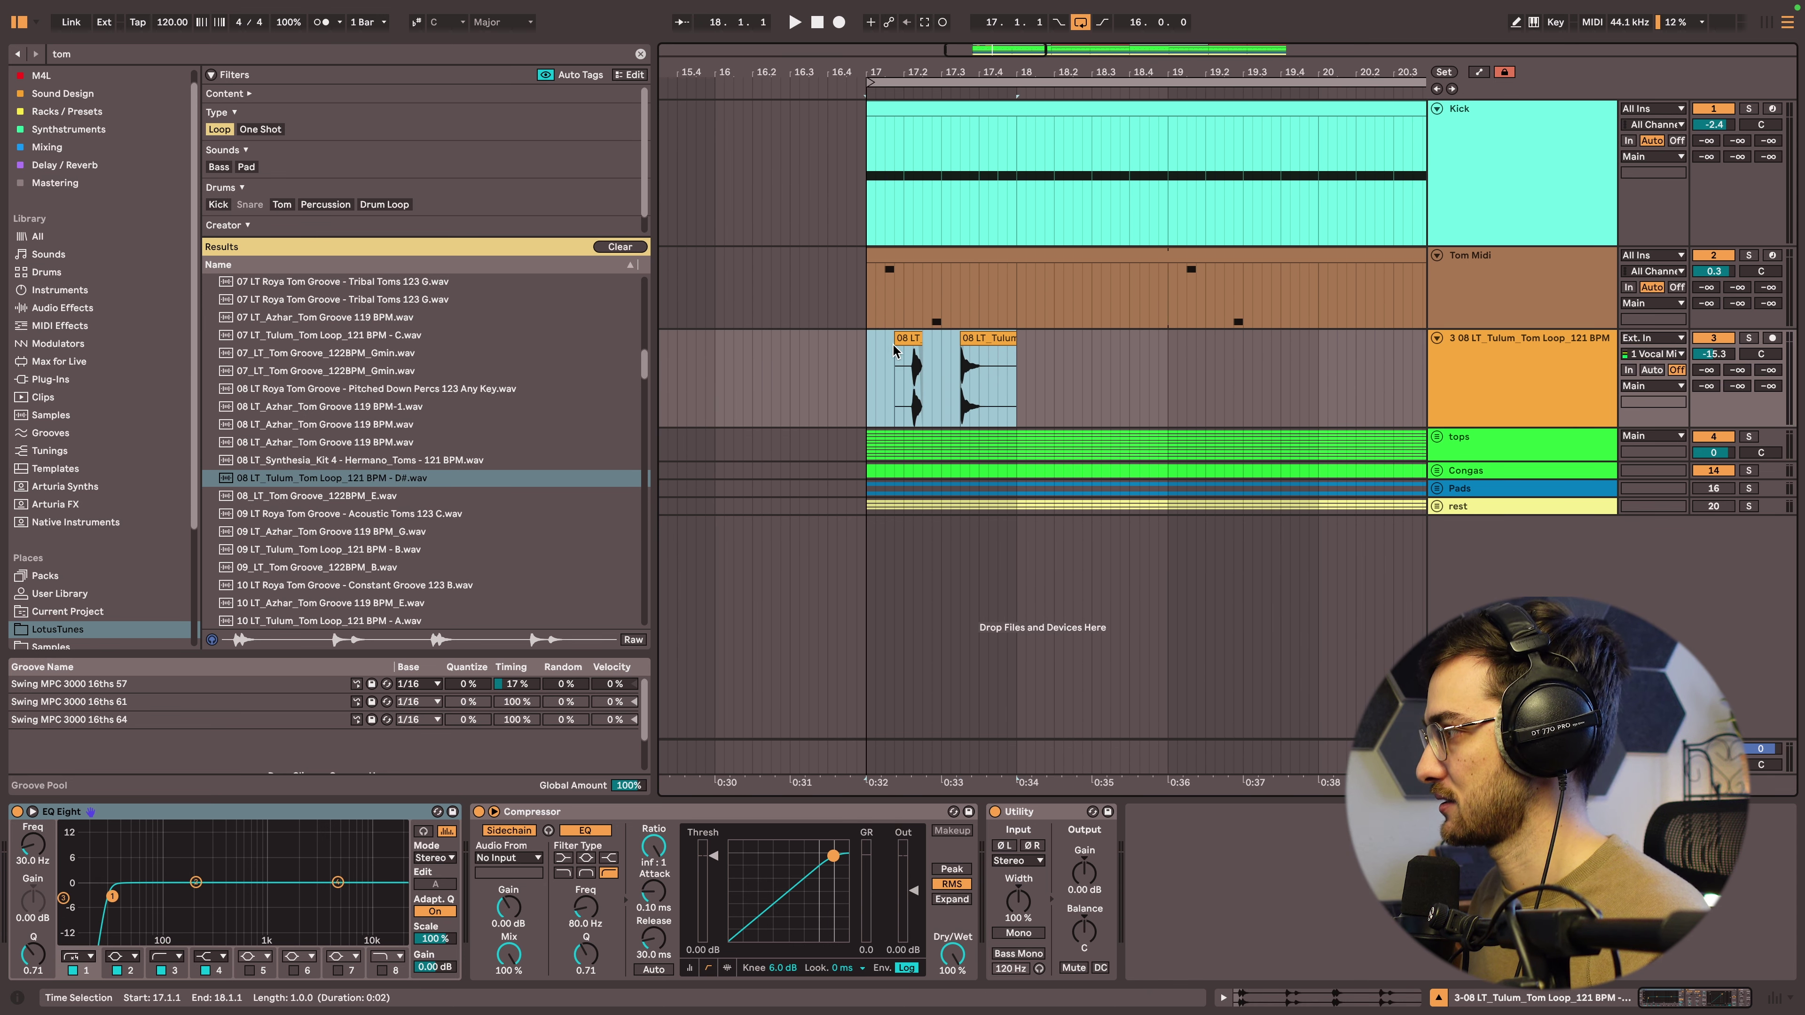
key(super+d)
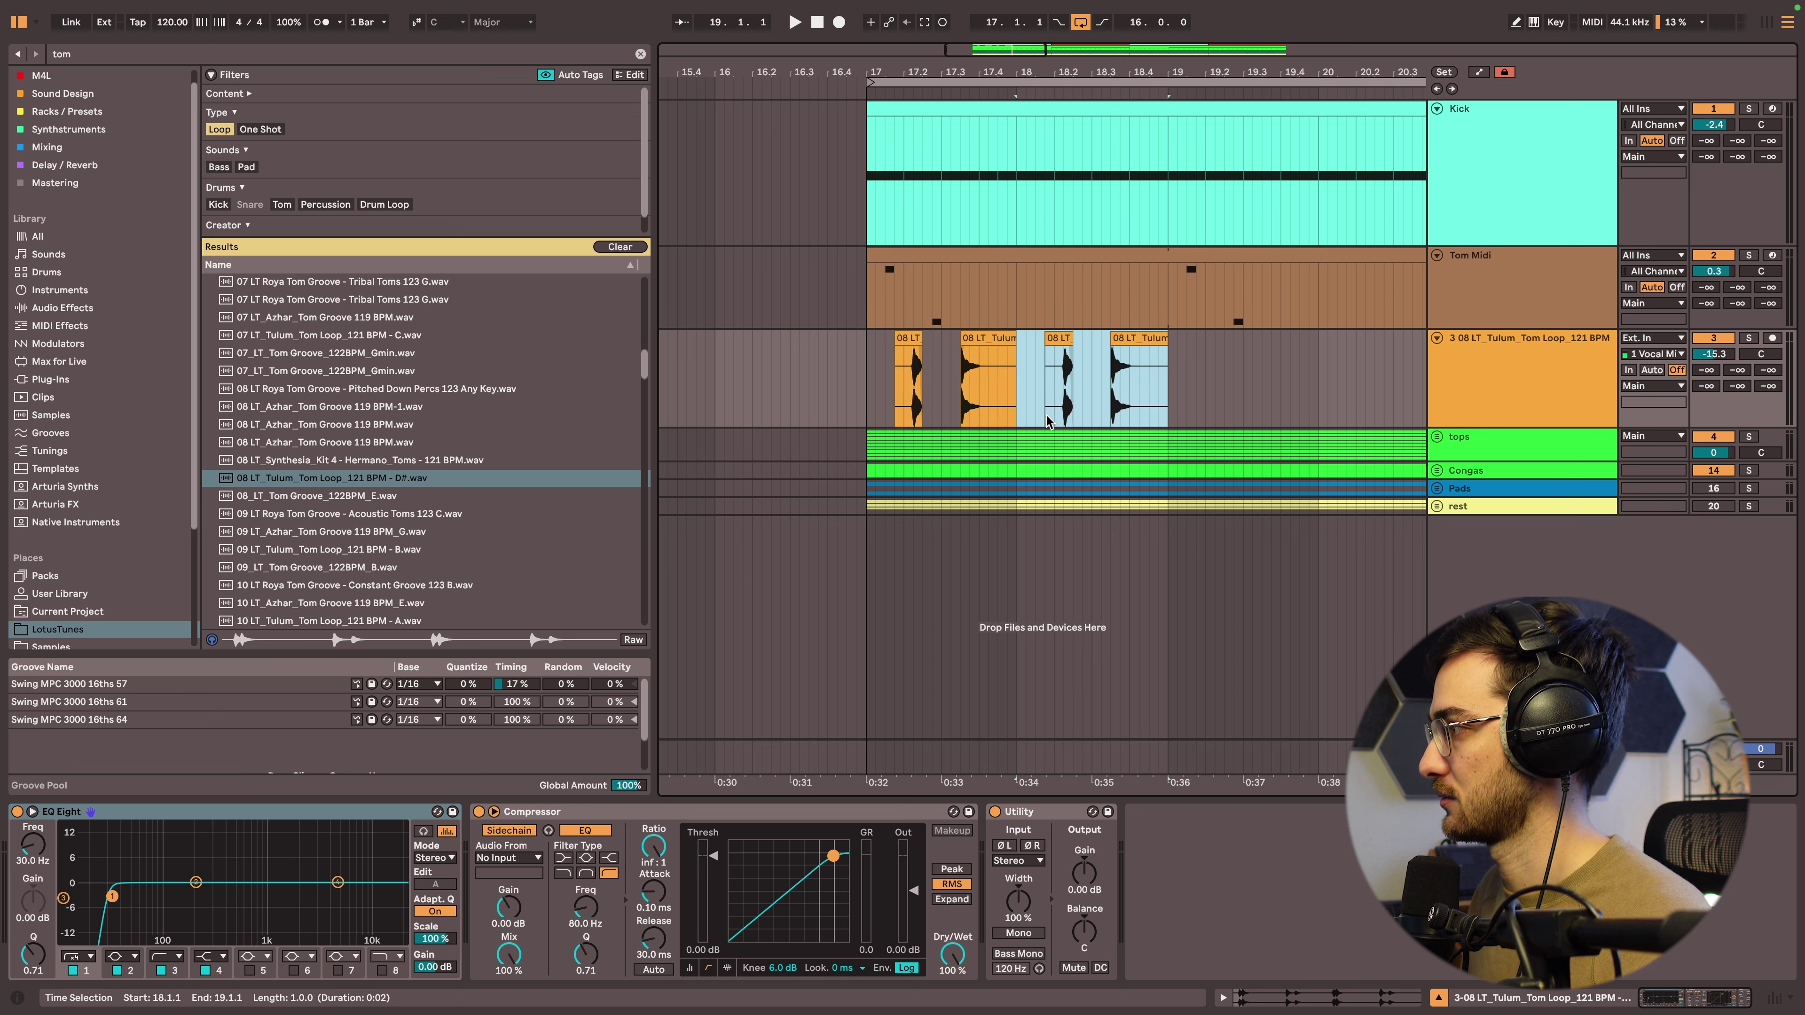
Duplicate the tom pattern of bars 17 and 18 into bars 19 and 20 and play it from bar 17.
key(minus)
drag(1002, 412, 821, 377)
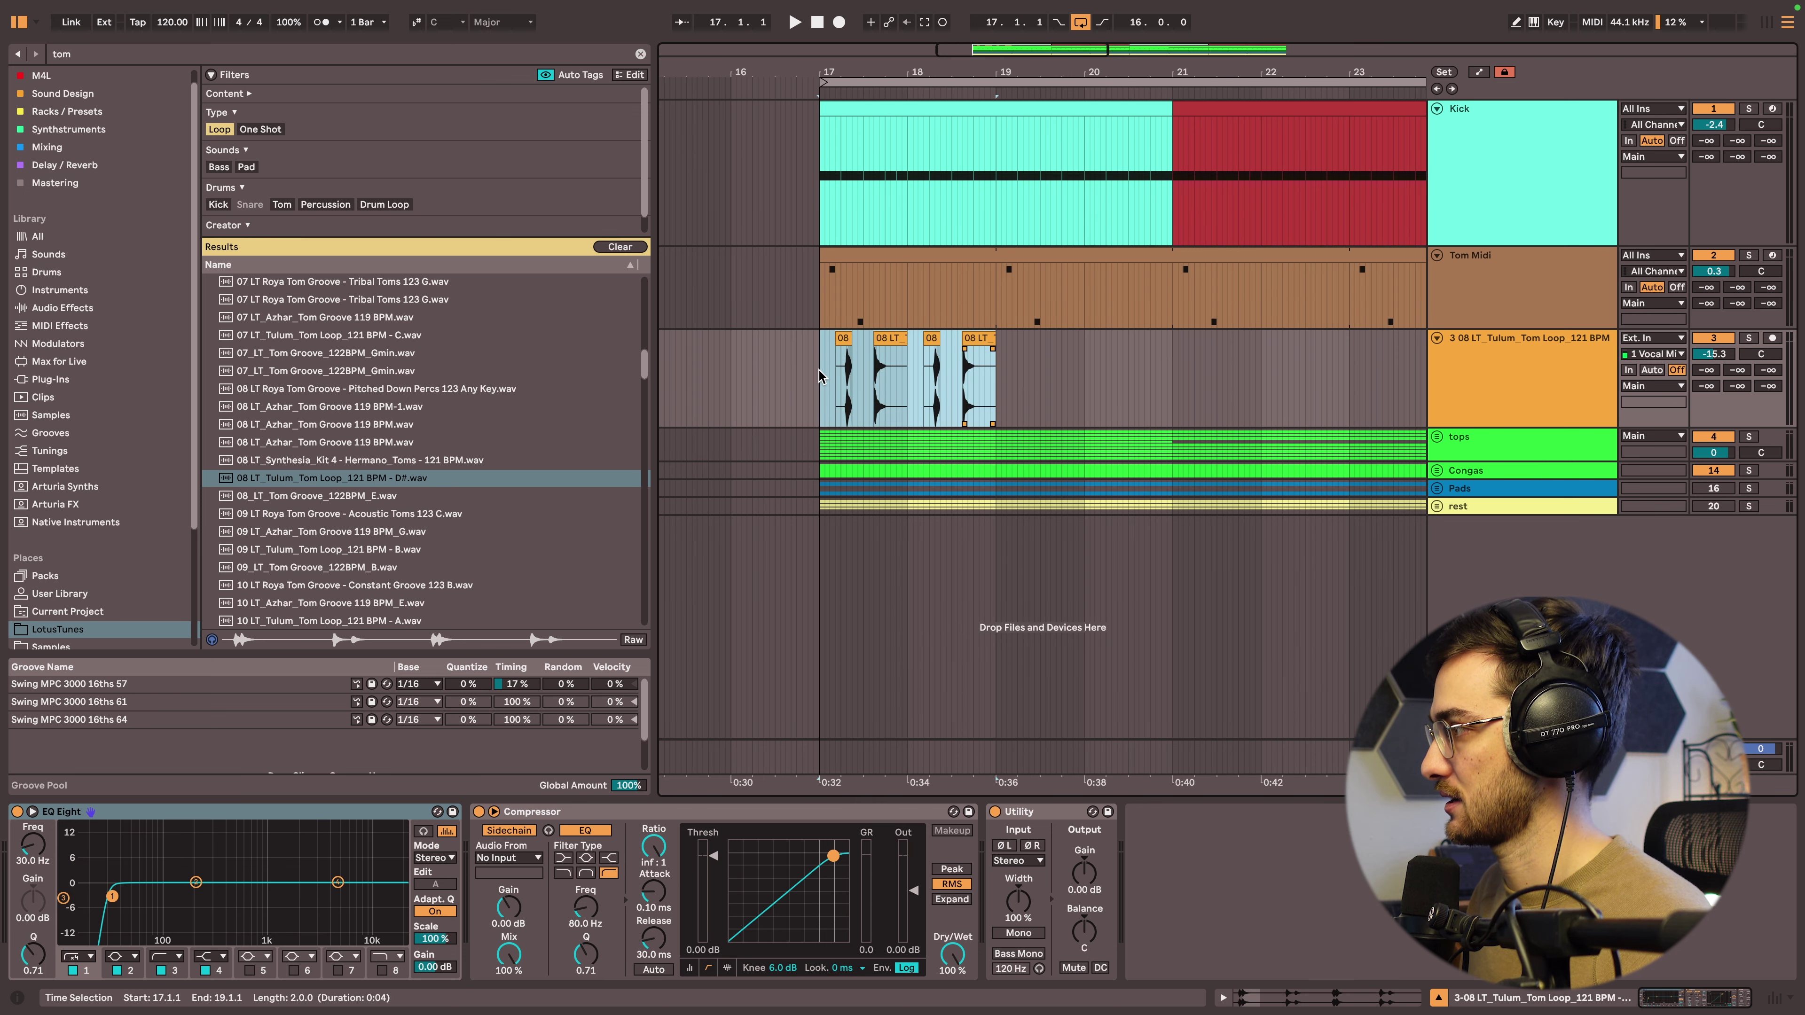
key(super+d)
click(820, 377)
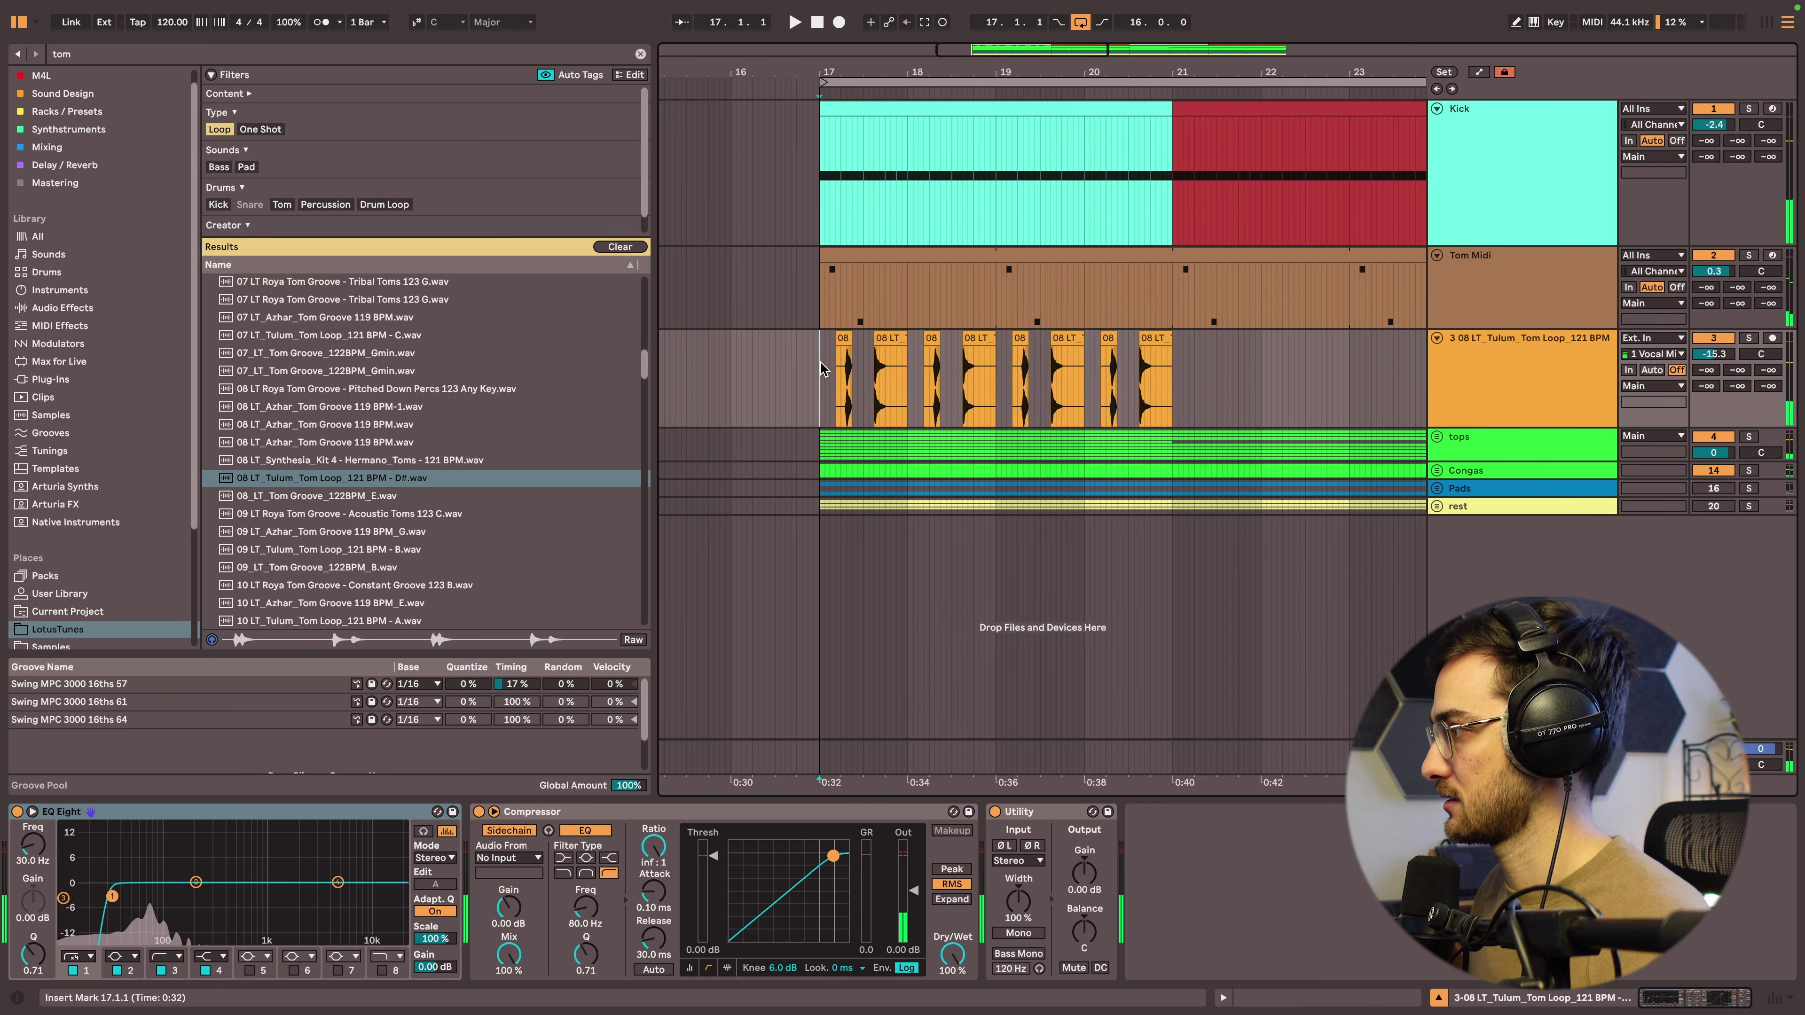
drag(903, 70, 818, 76)
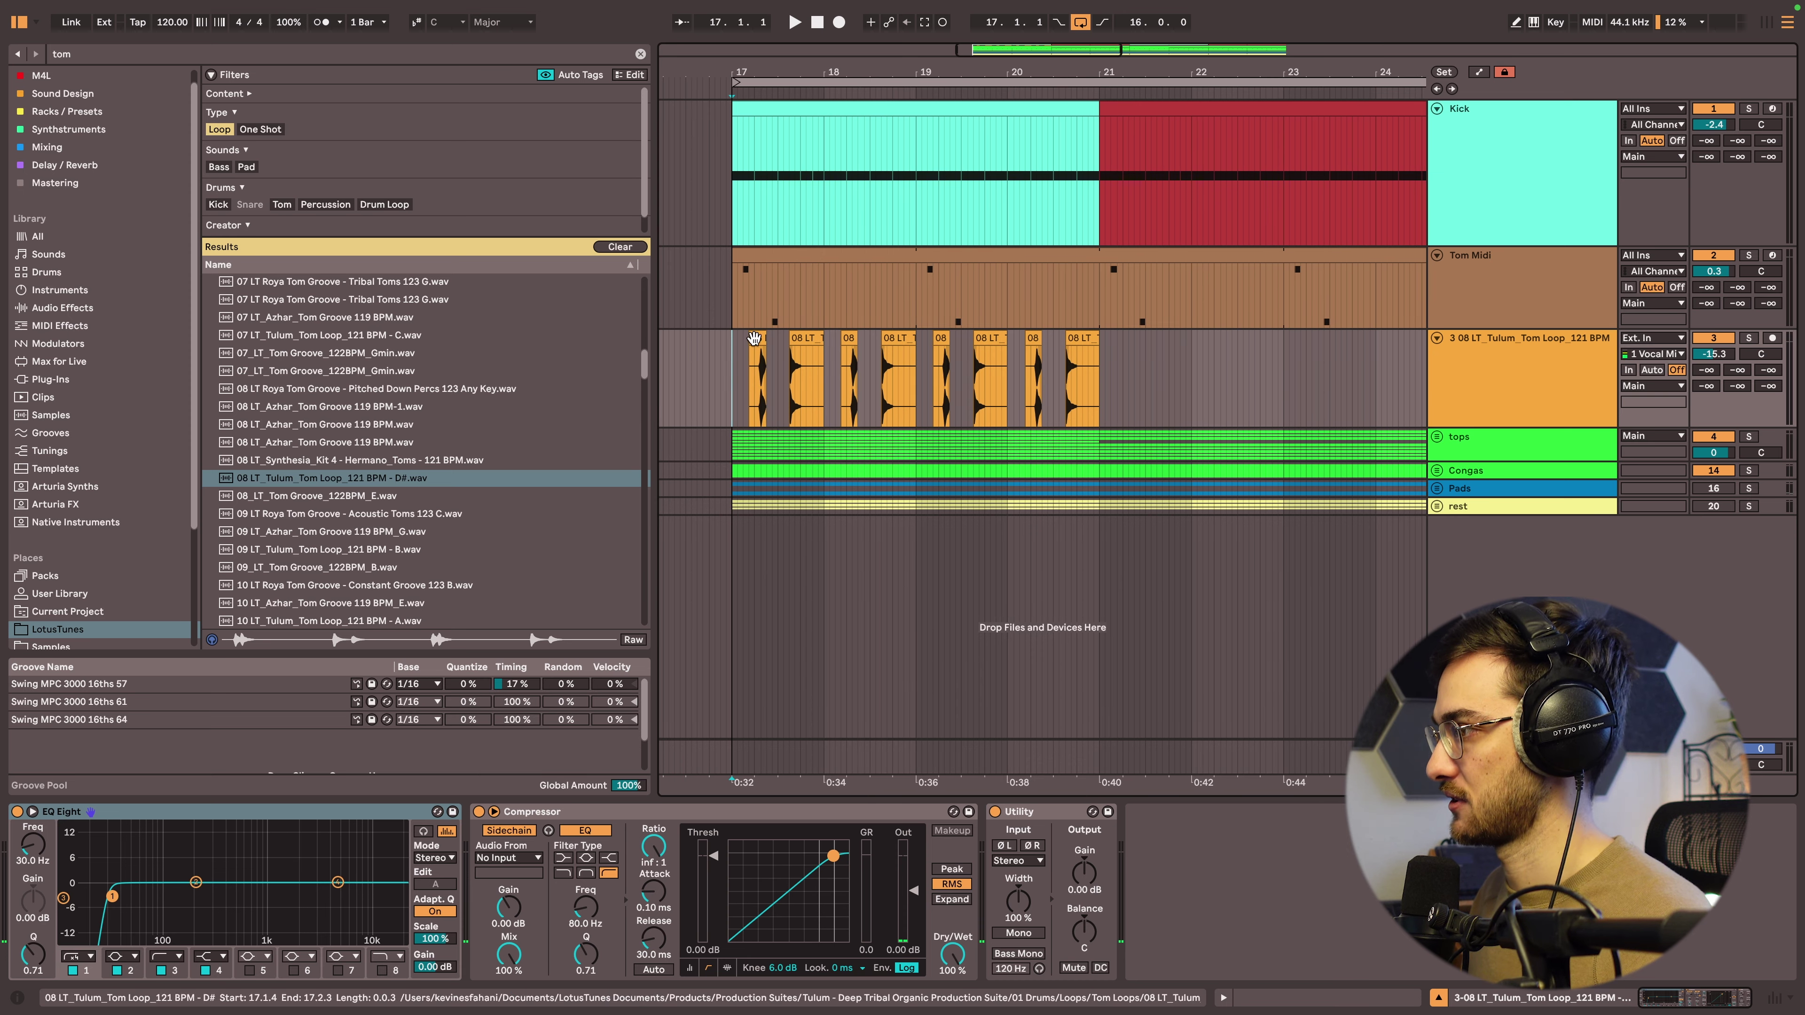
key(space)
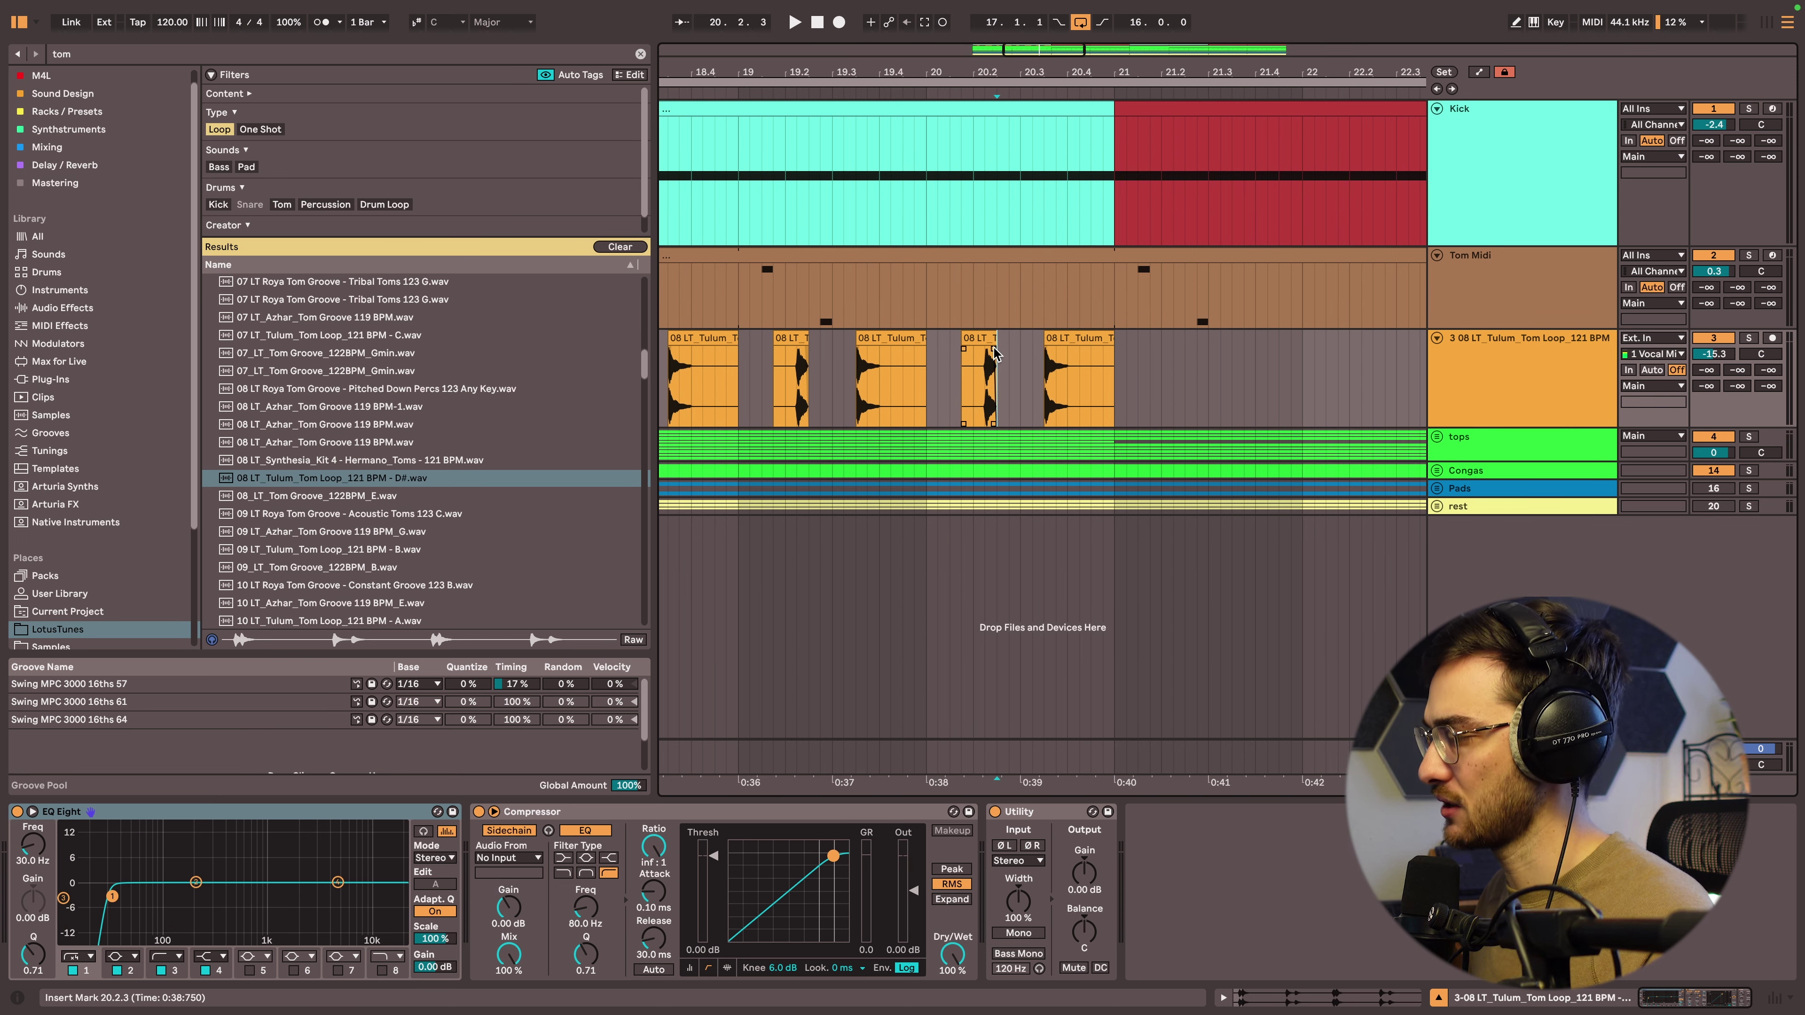
Time-stretch the short tom clip in bar 20 to end at 20.3.1 and check its warp mode, keeping Complex.
click(993, 337)
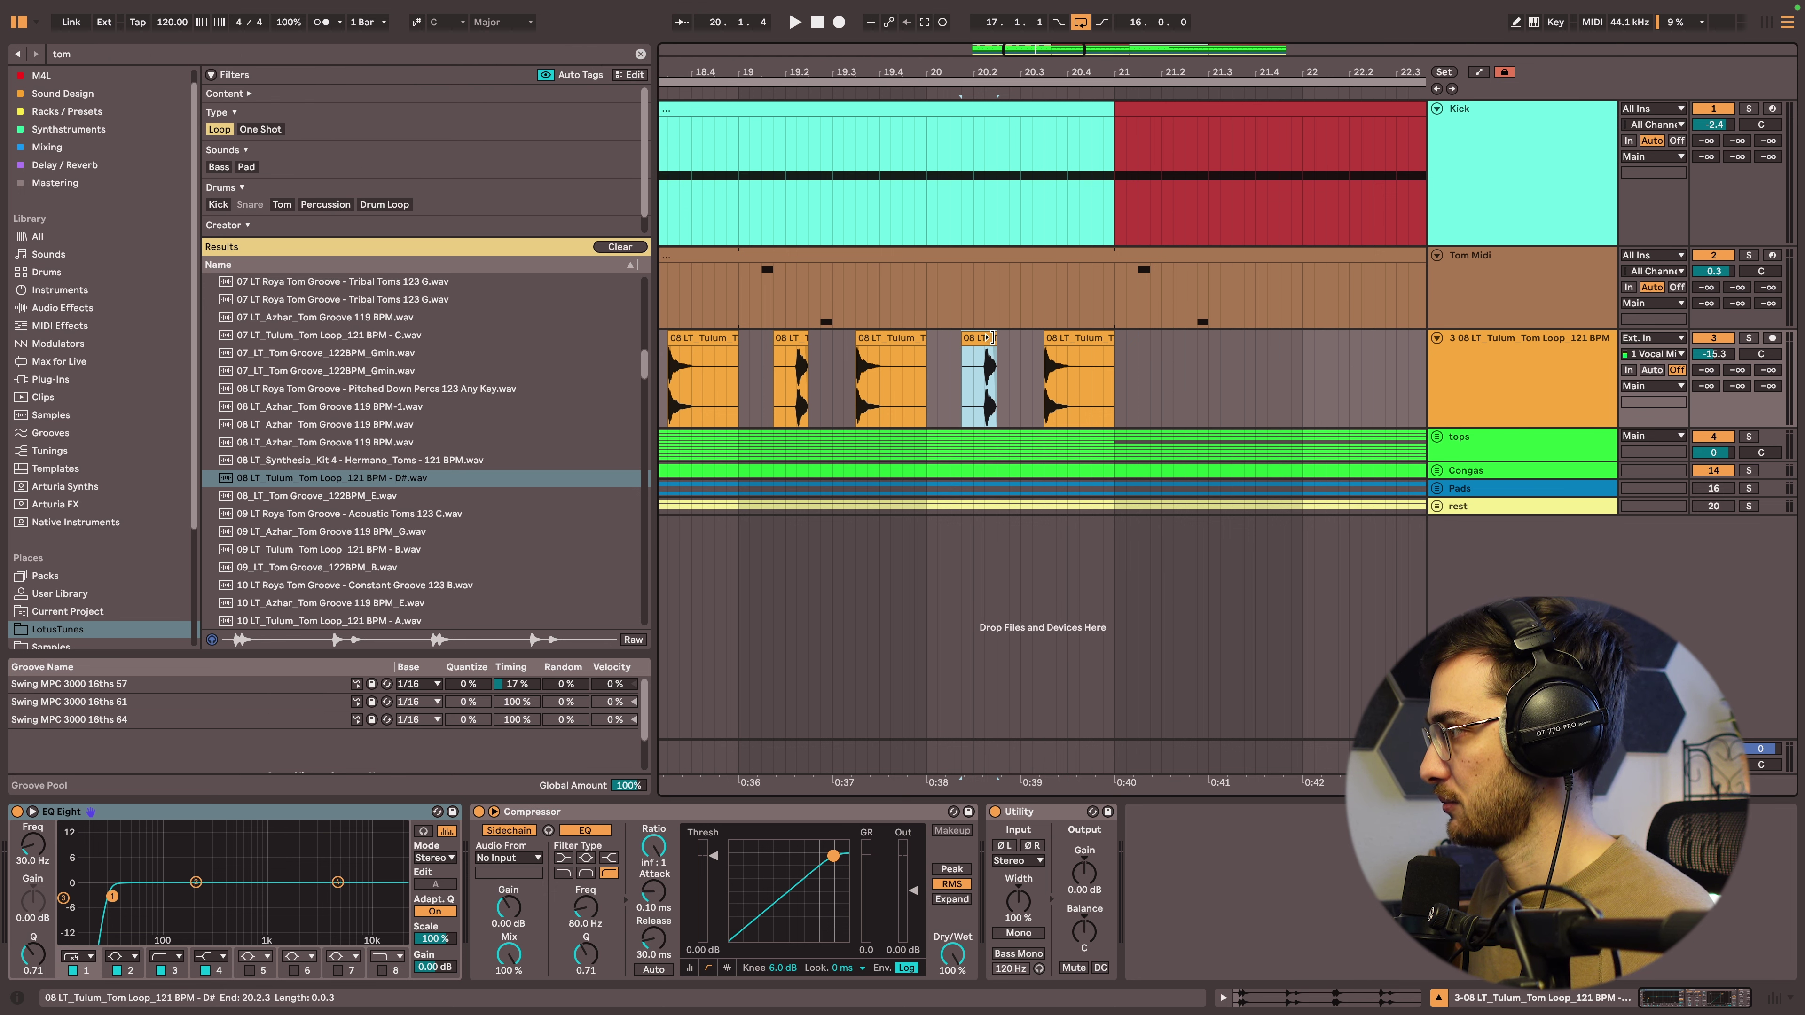
drag(992, 337, 1016, 362)
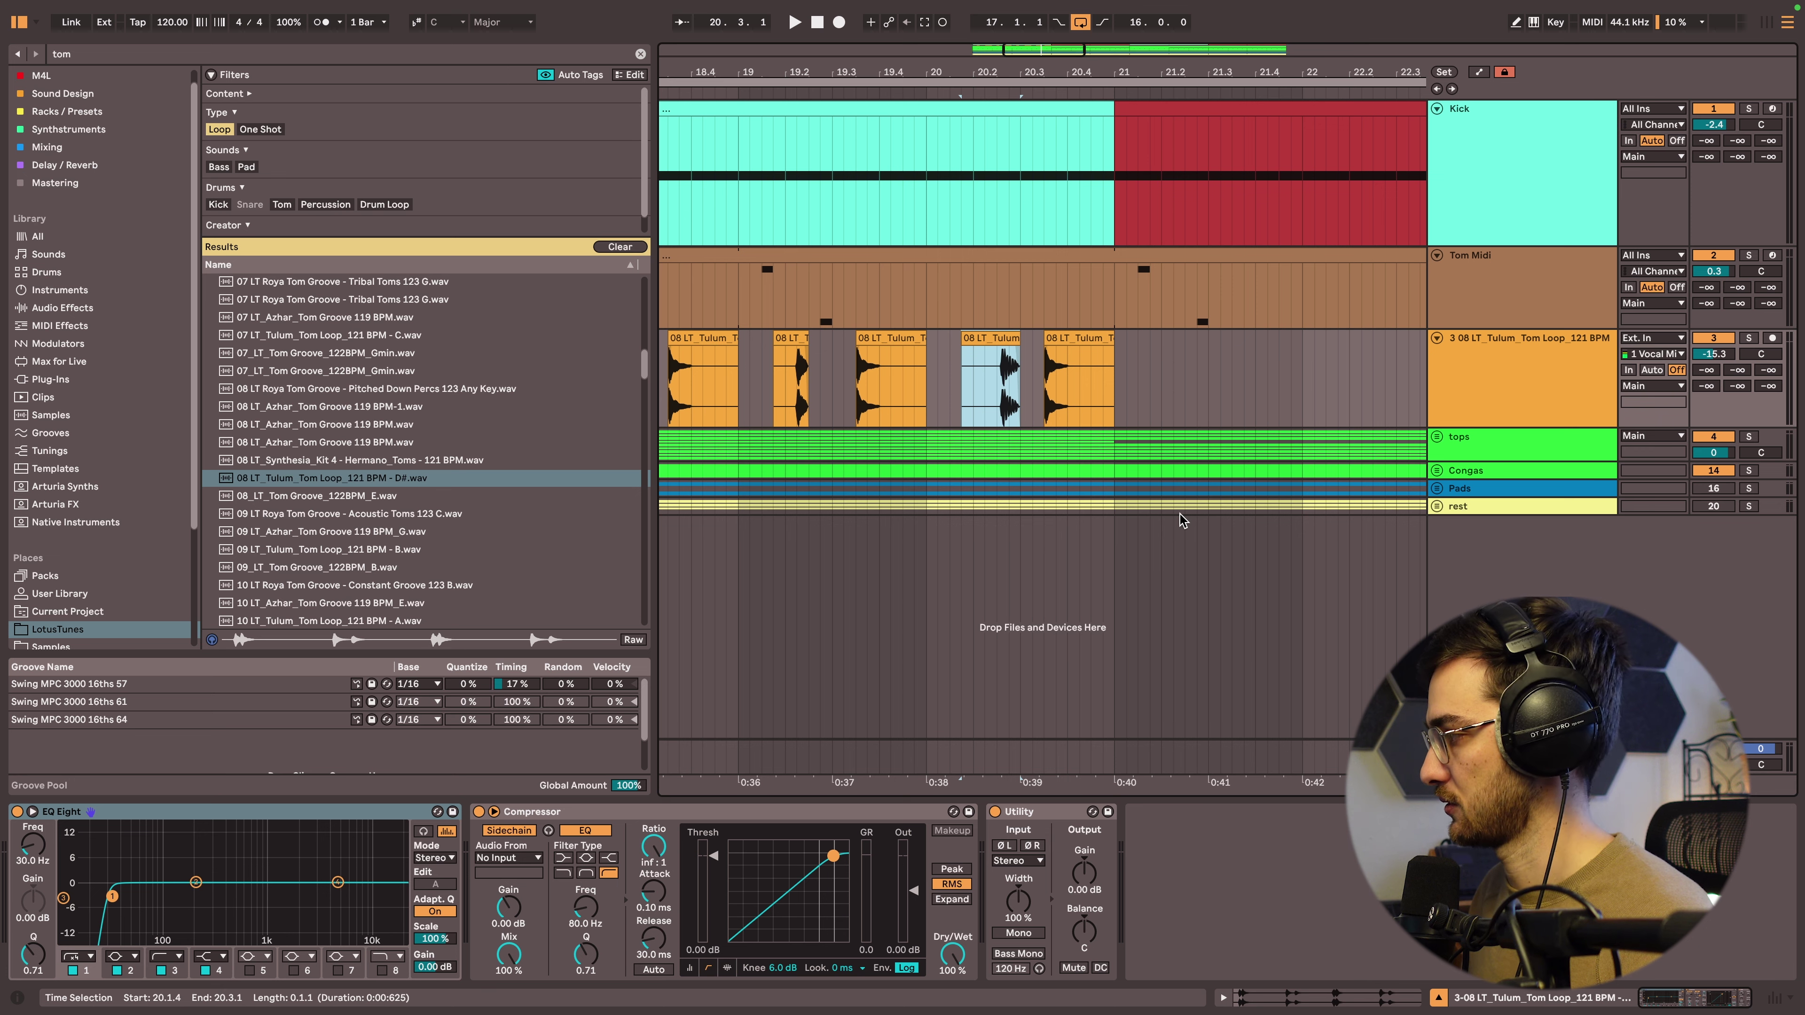
click(1284, 998)
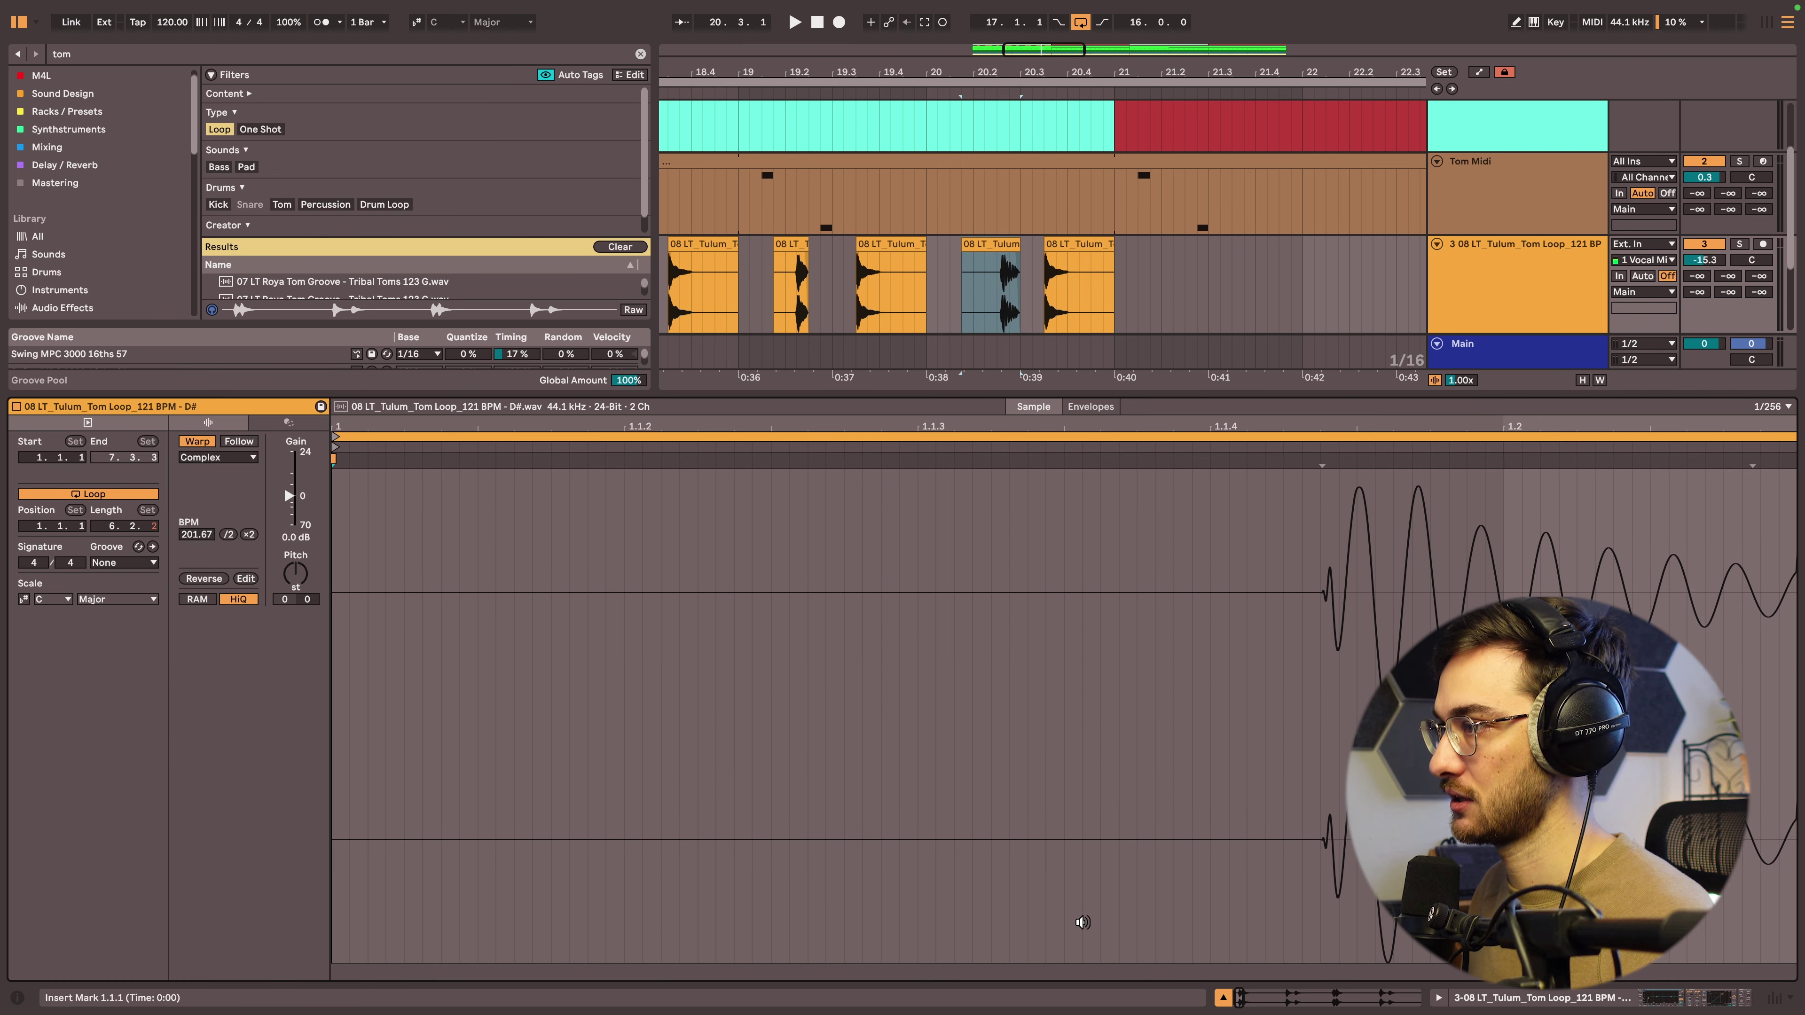
click(219, 462)
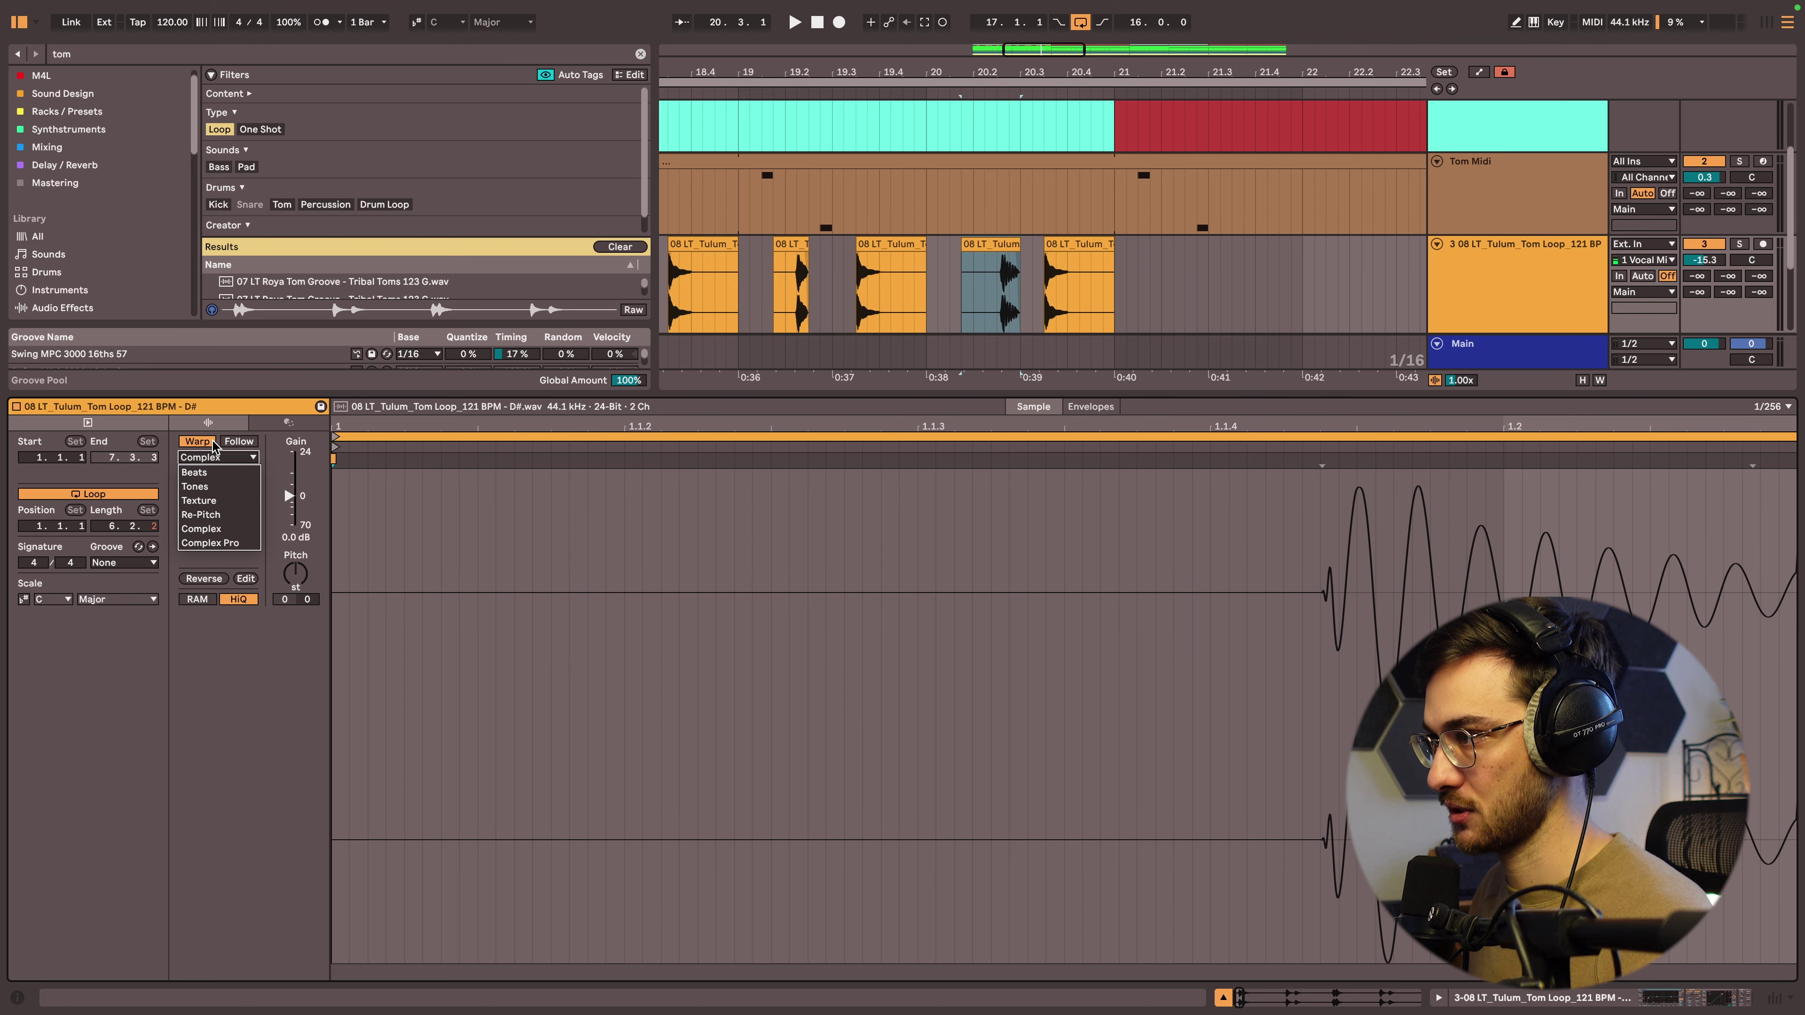
click(212, 465)
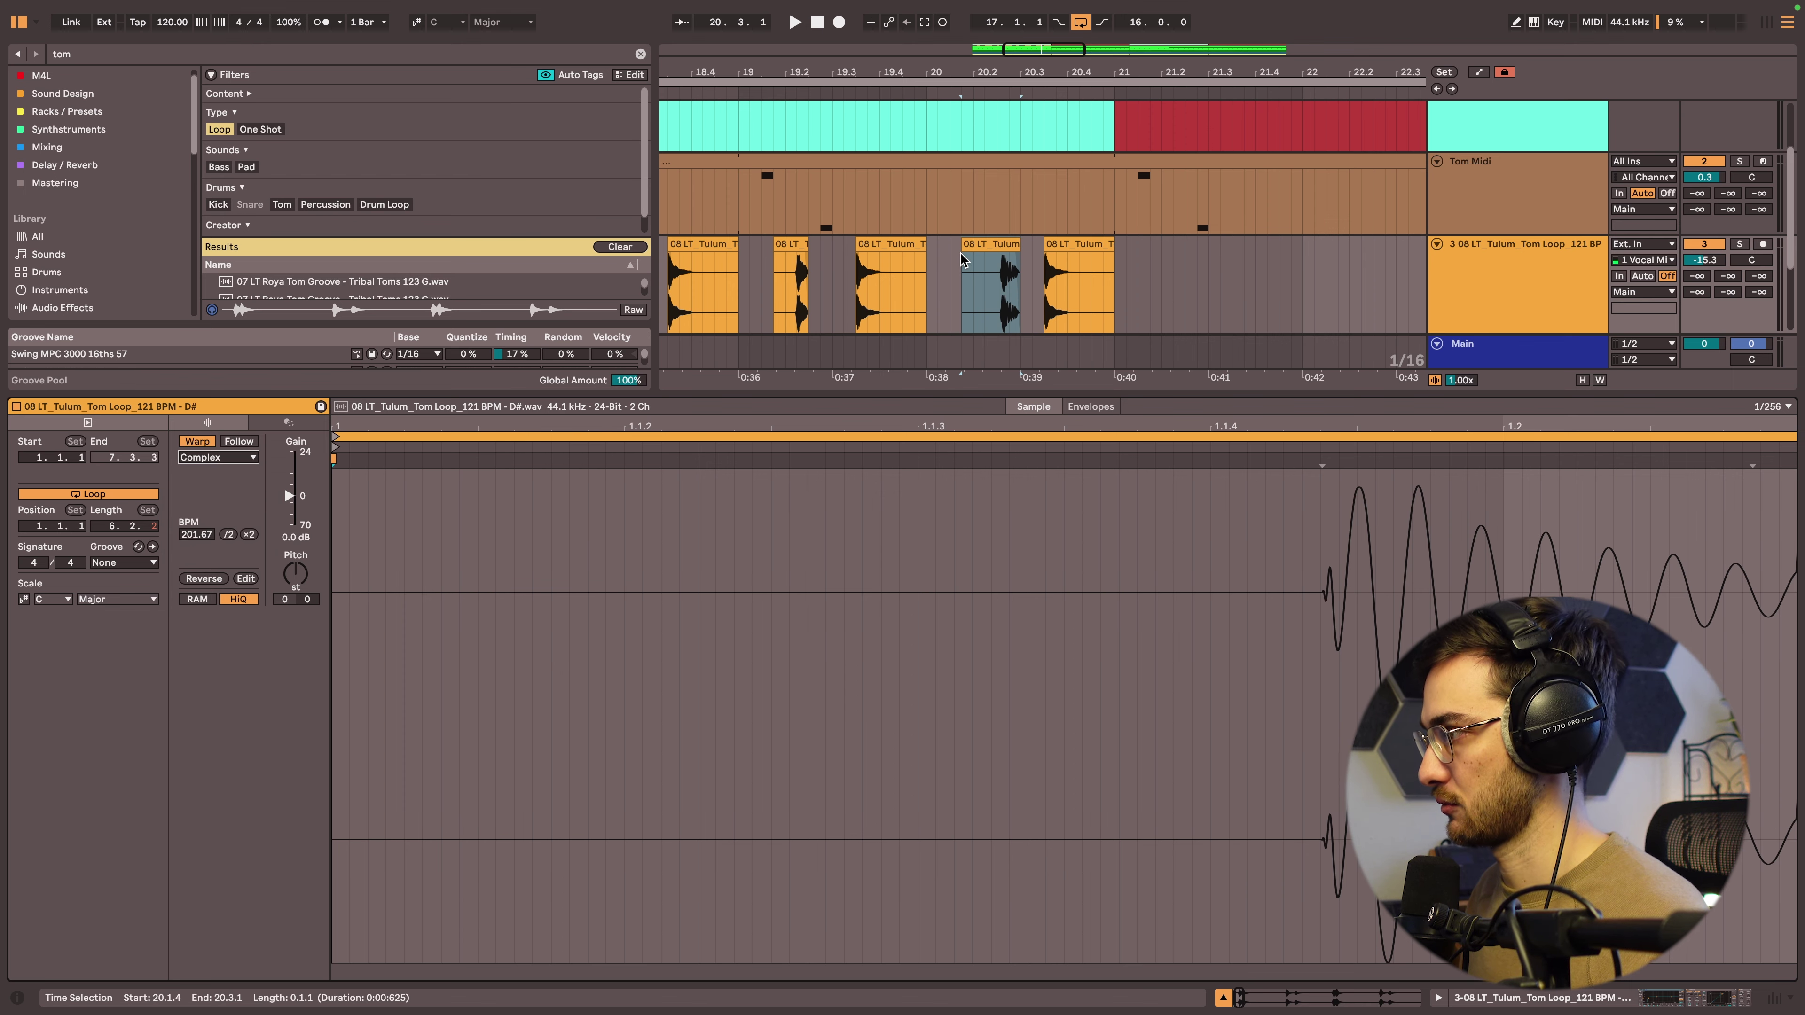
key(shift+Tab)
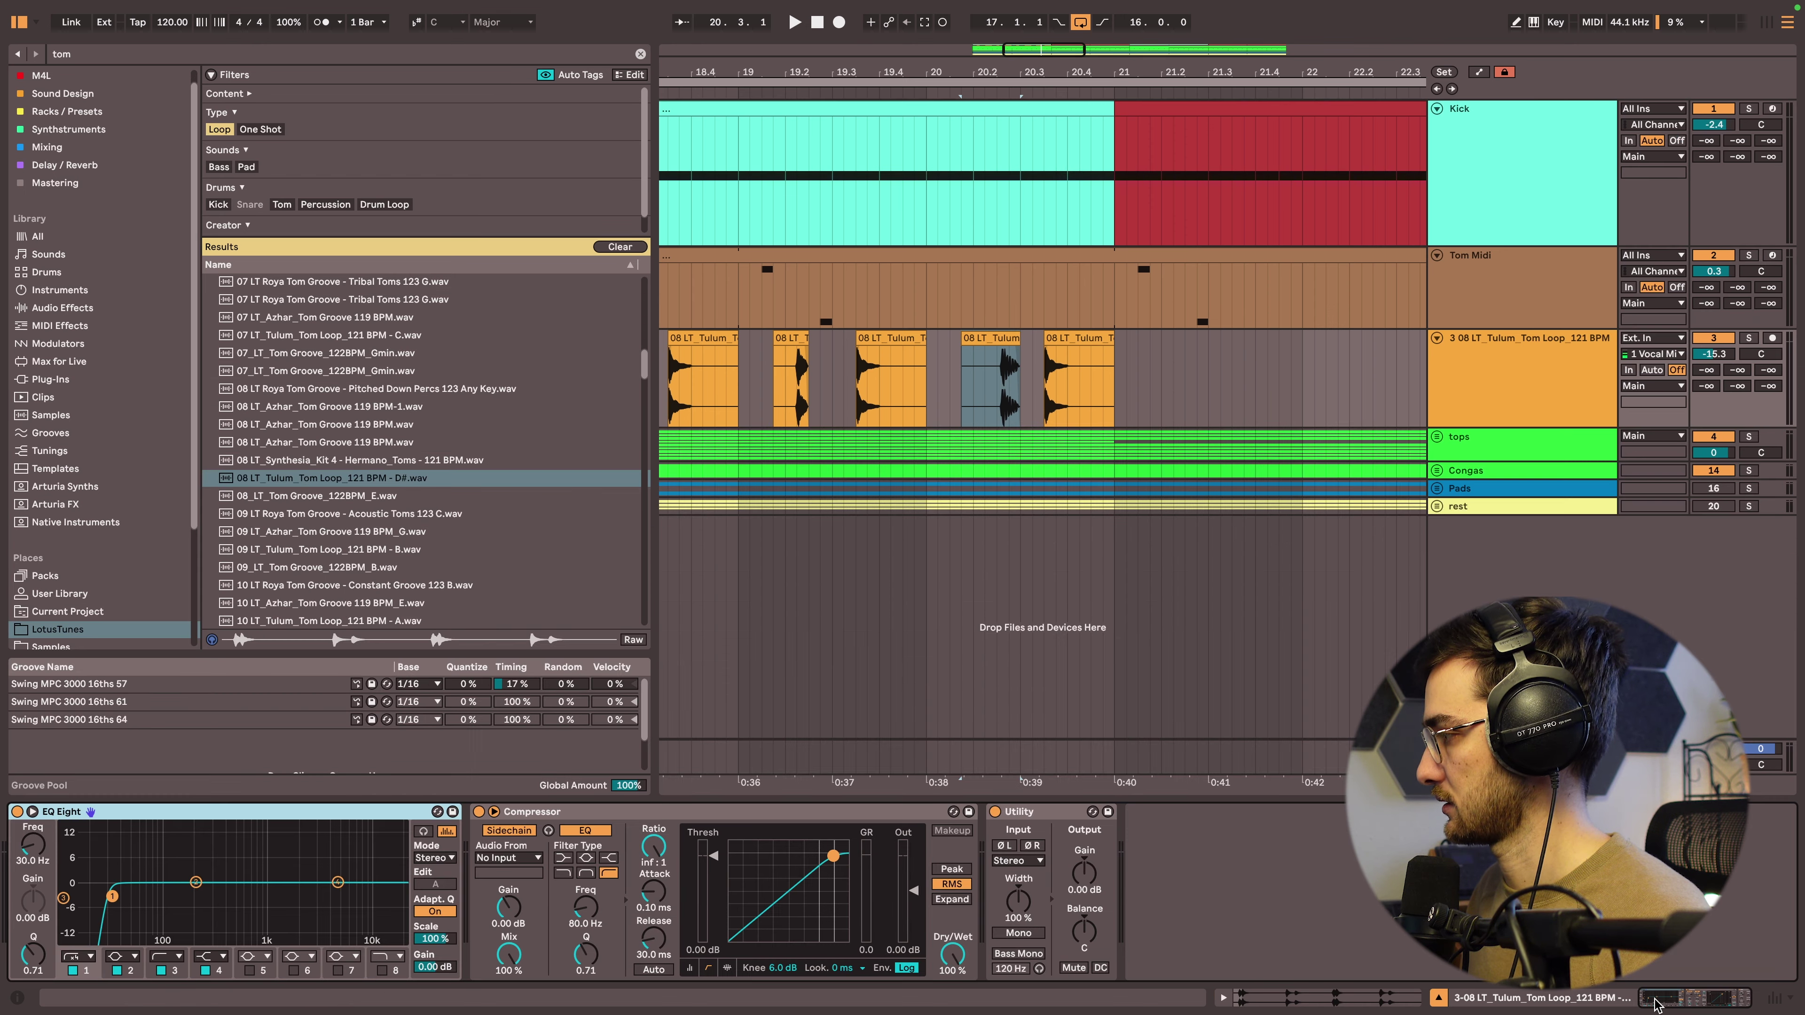
Stretch the tom clip in bar 20 further so it spans 20.1.2 to 21.1.1, auditioning the sound.
drag(1017, 339, 1043, 338)
click(1012, 375)
key(space)
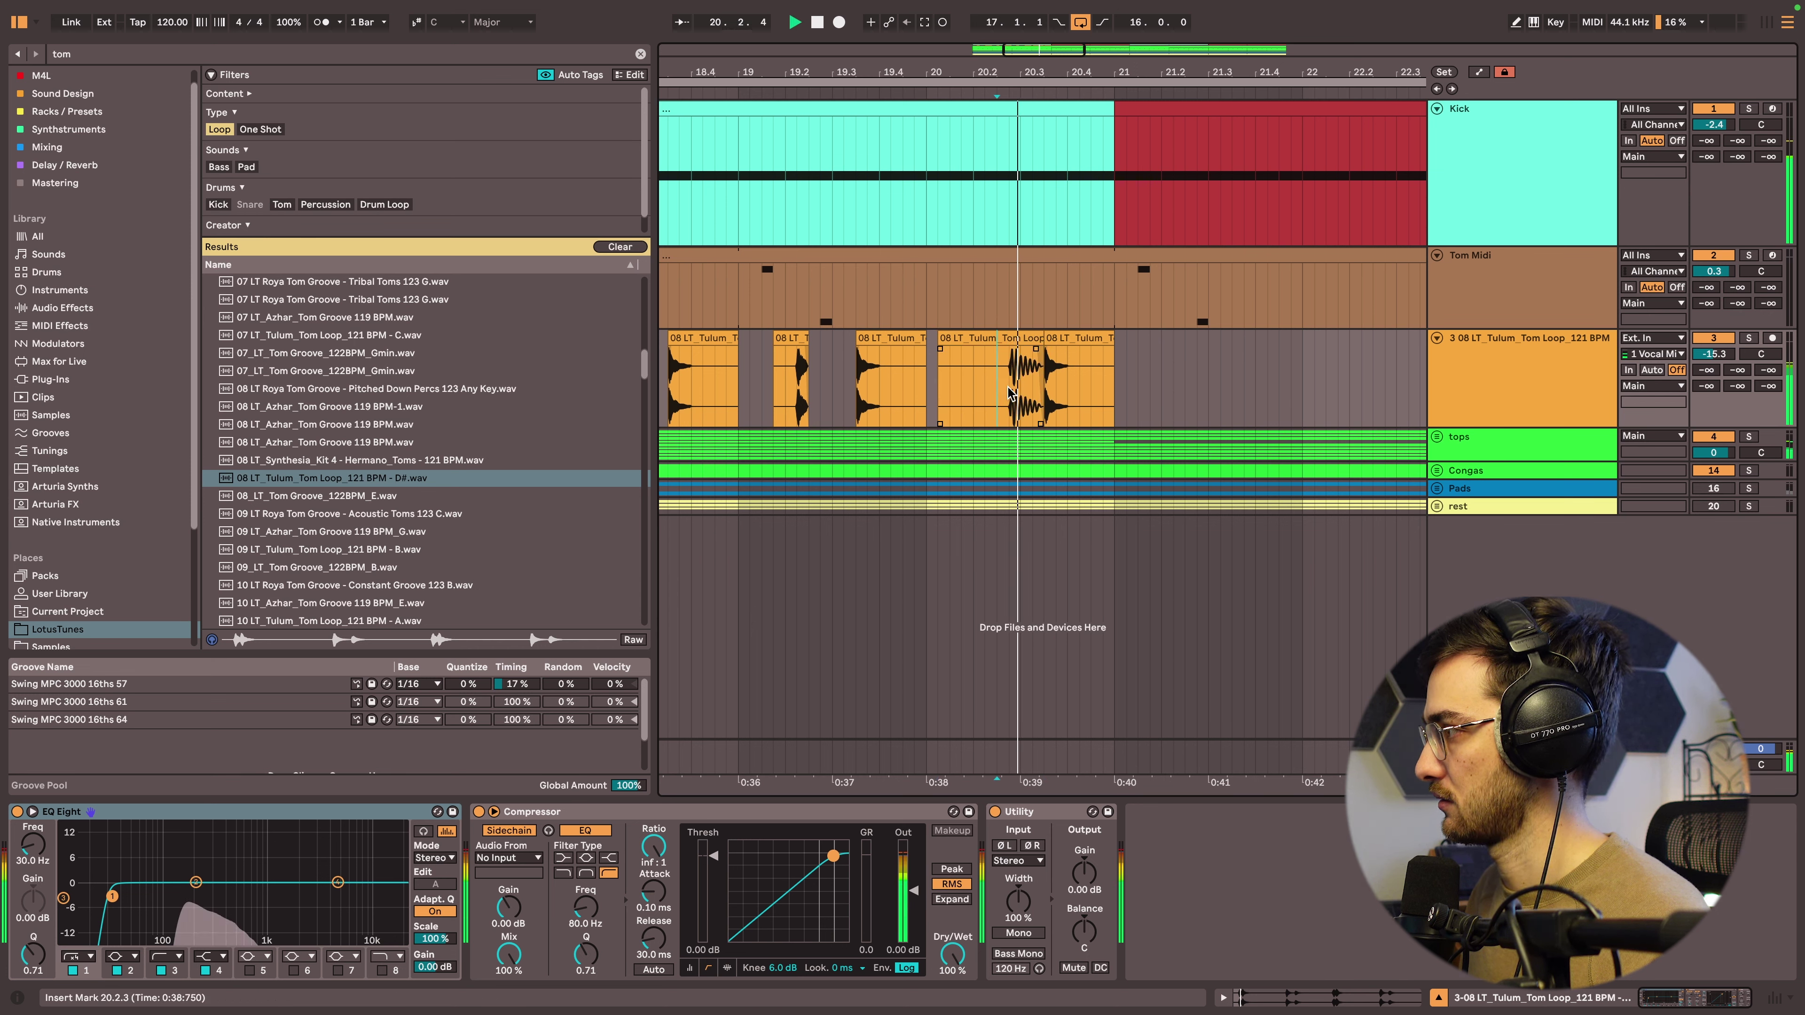
drag(1043, 339, 1114, 339)
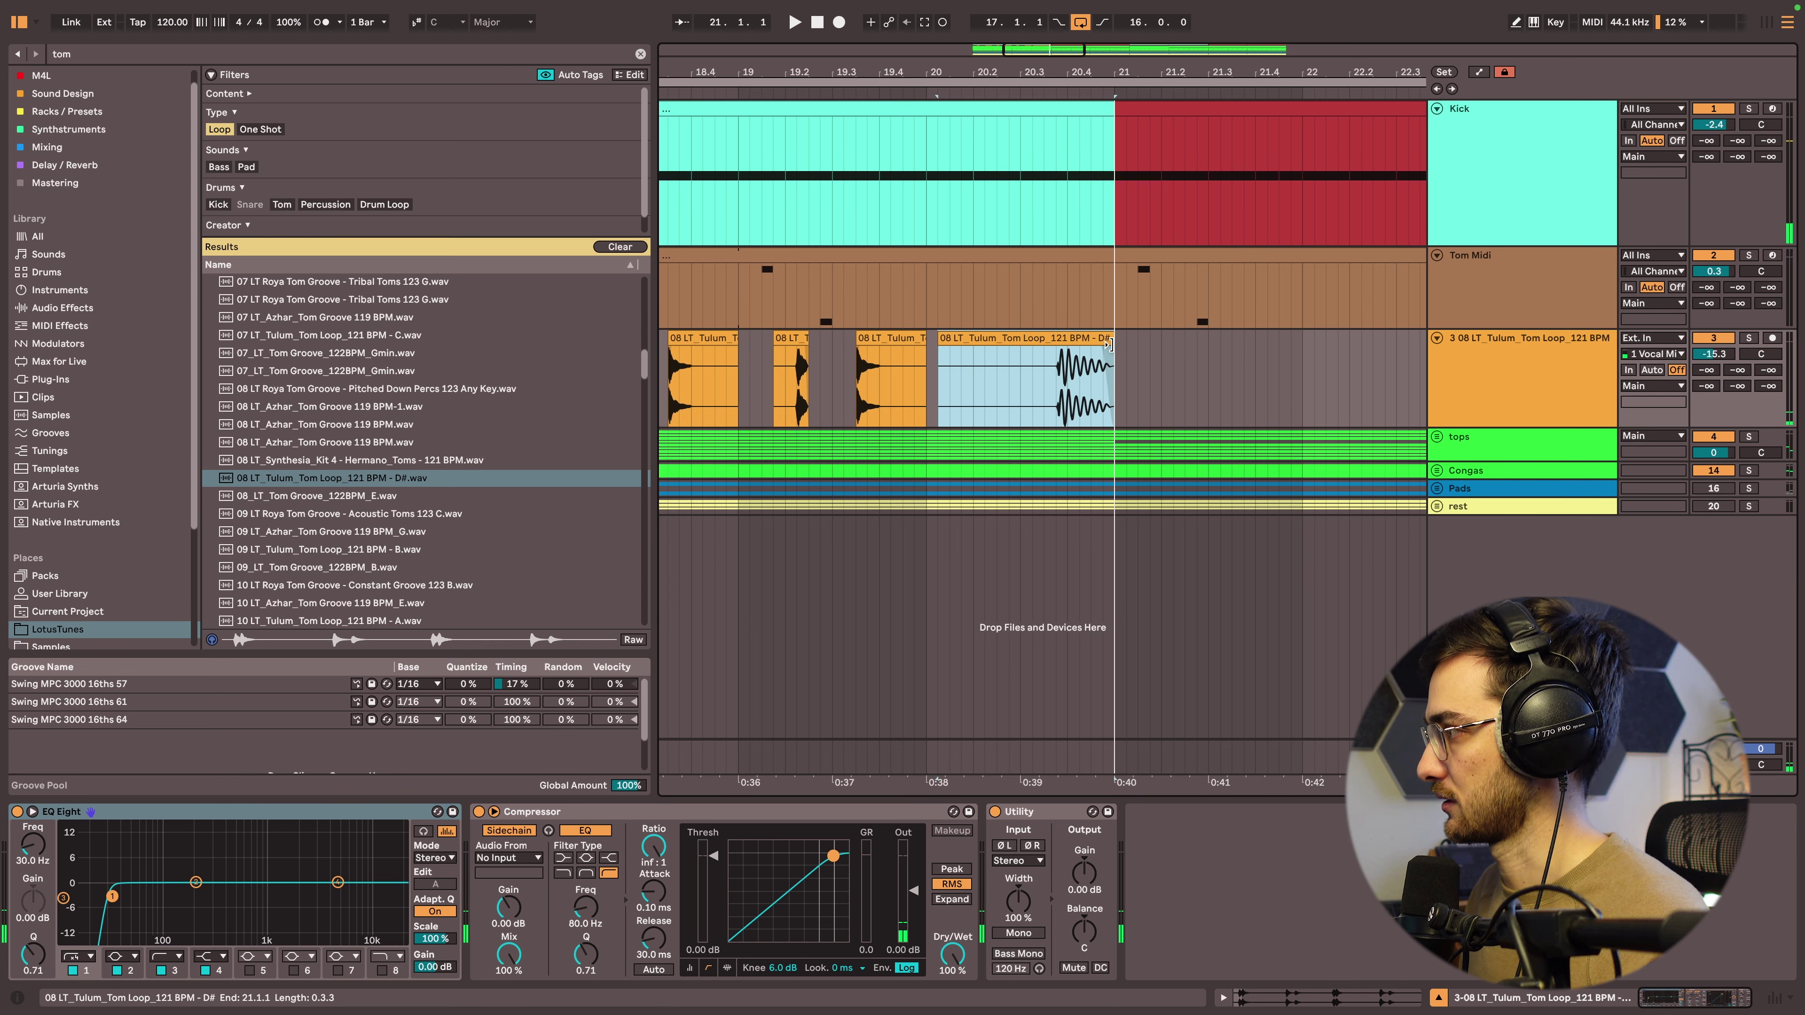
click(963, 398)
key(space)
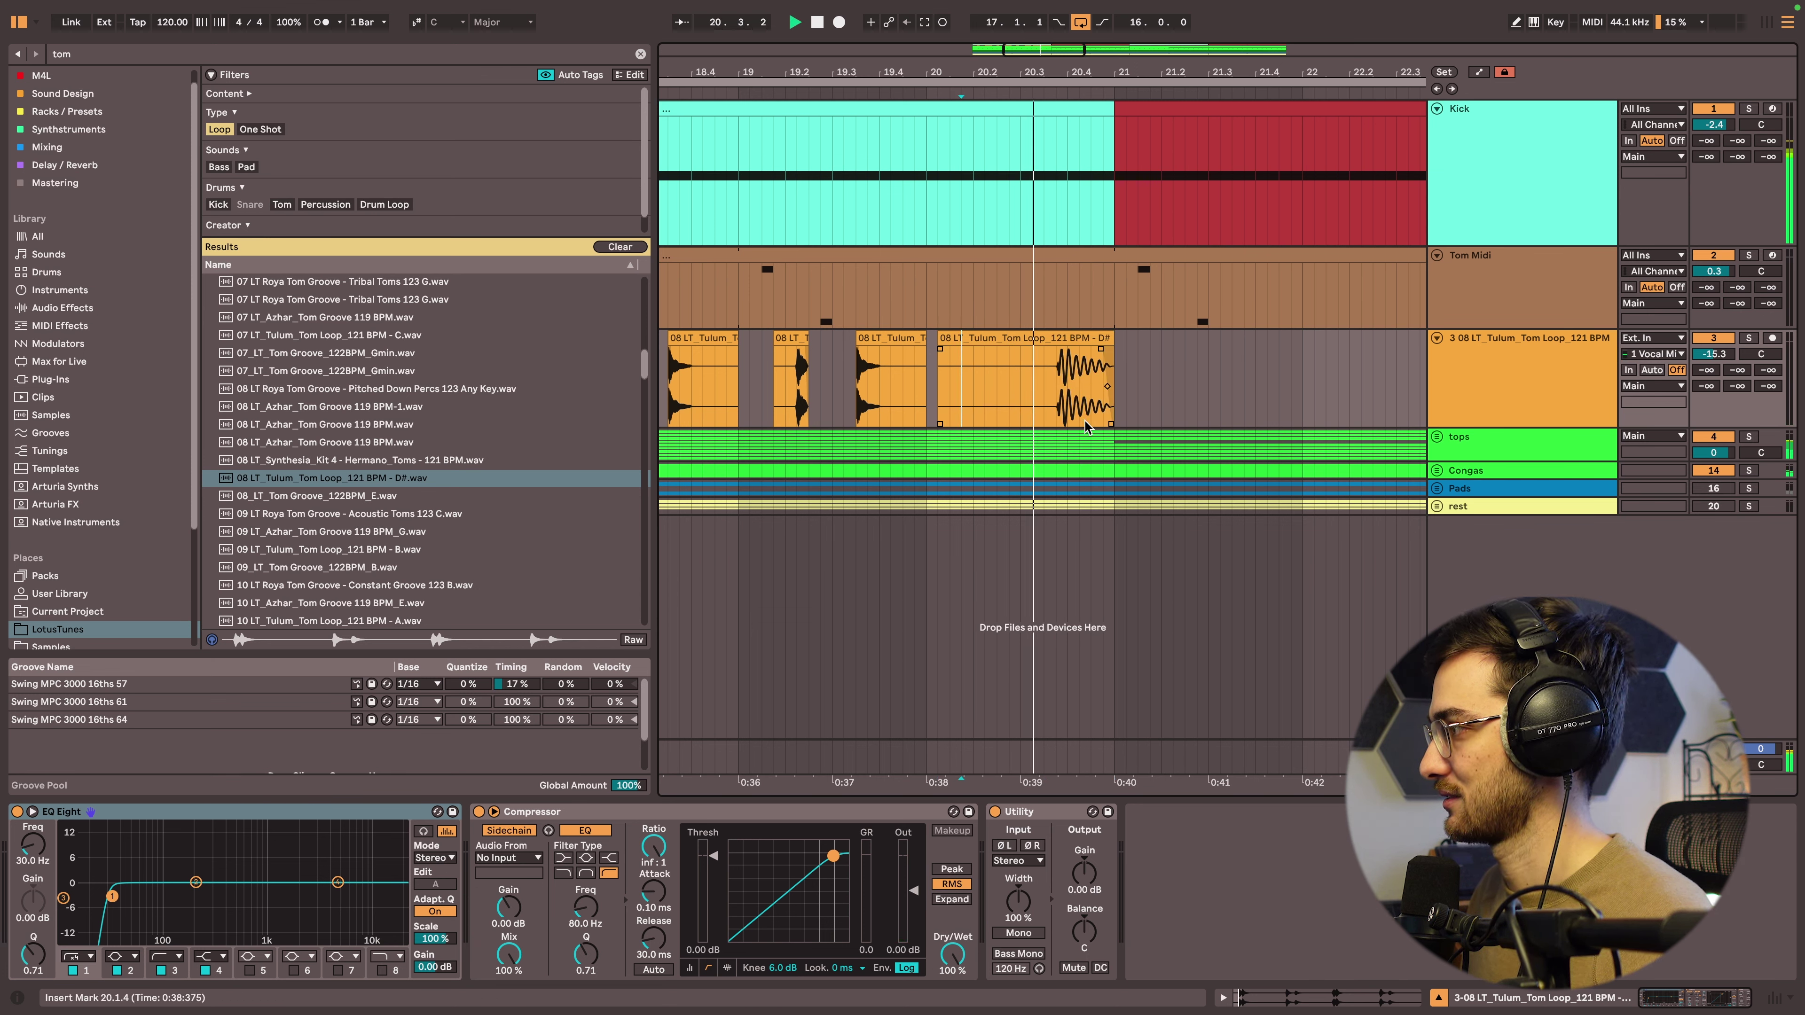
click(1068, 339)
key(space)
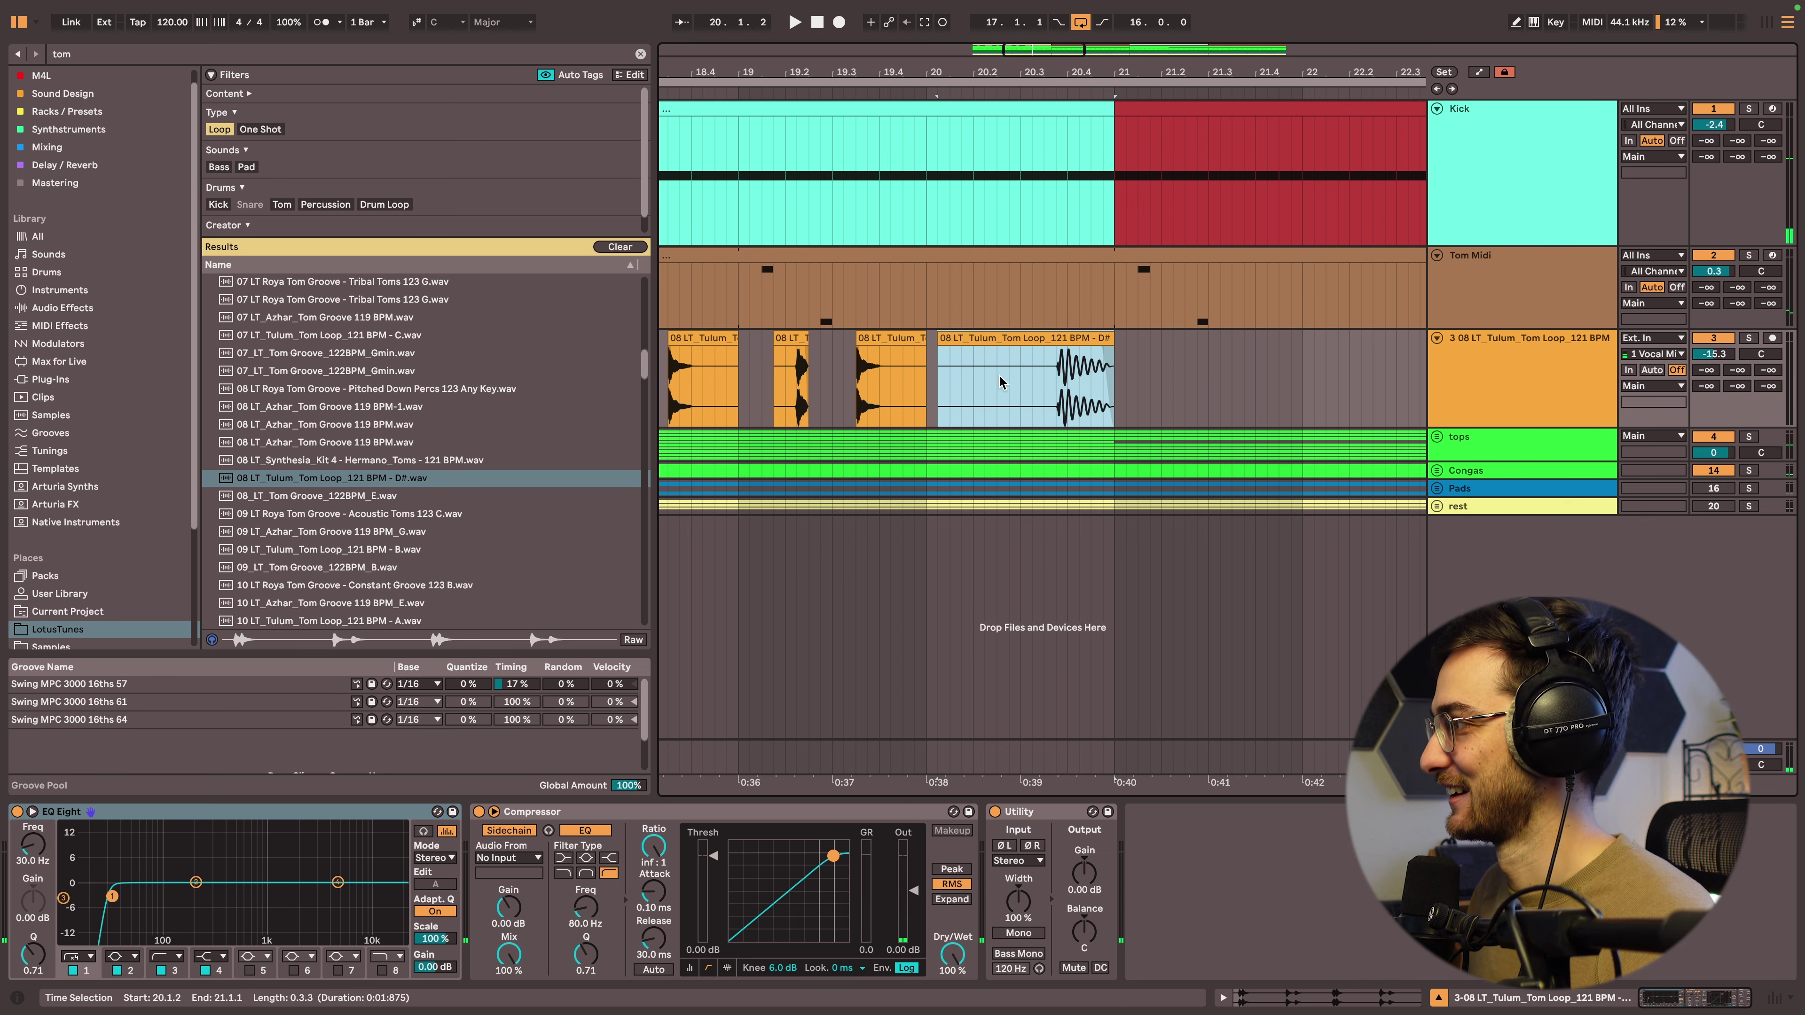
Transpose the stretched tom clip in bar 20 down 5 semitones and listen to it.
double_click(1067, 338)
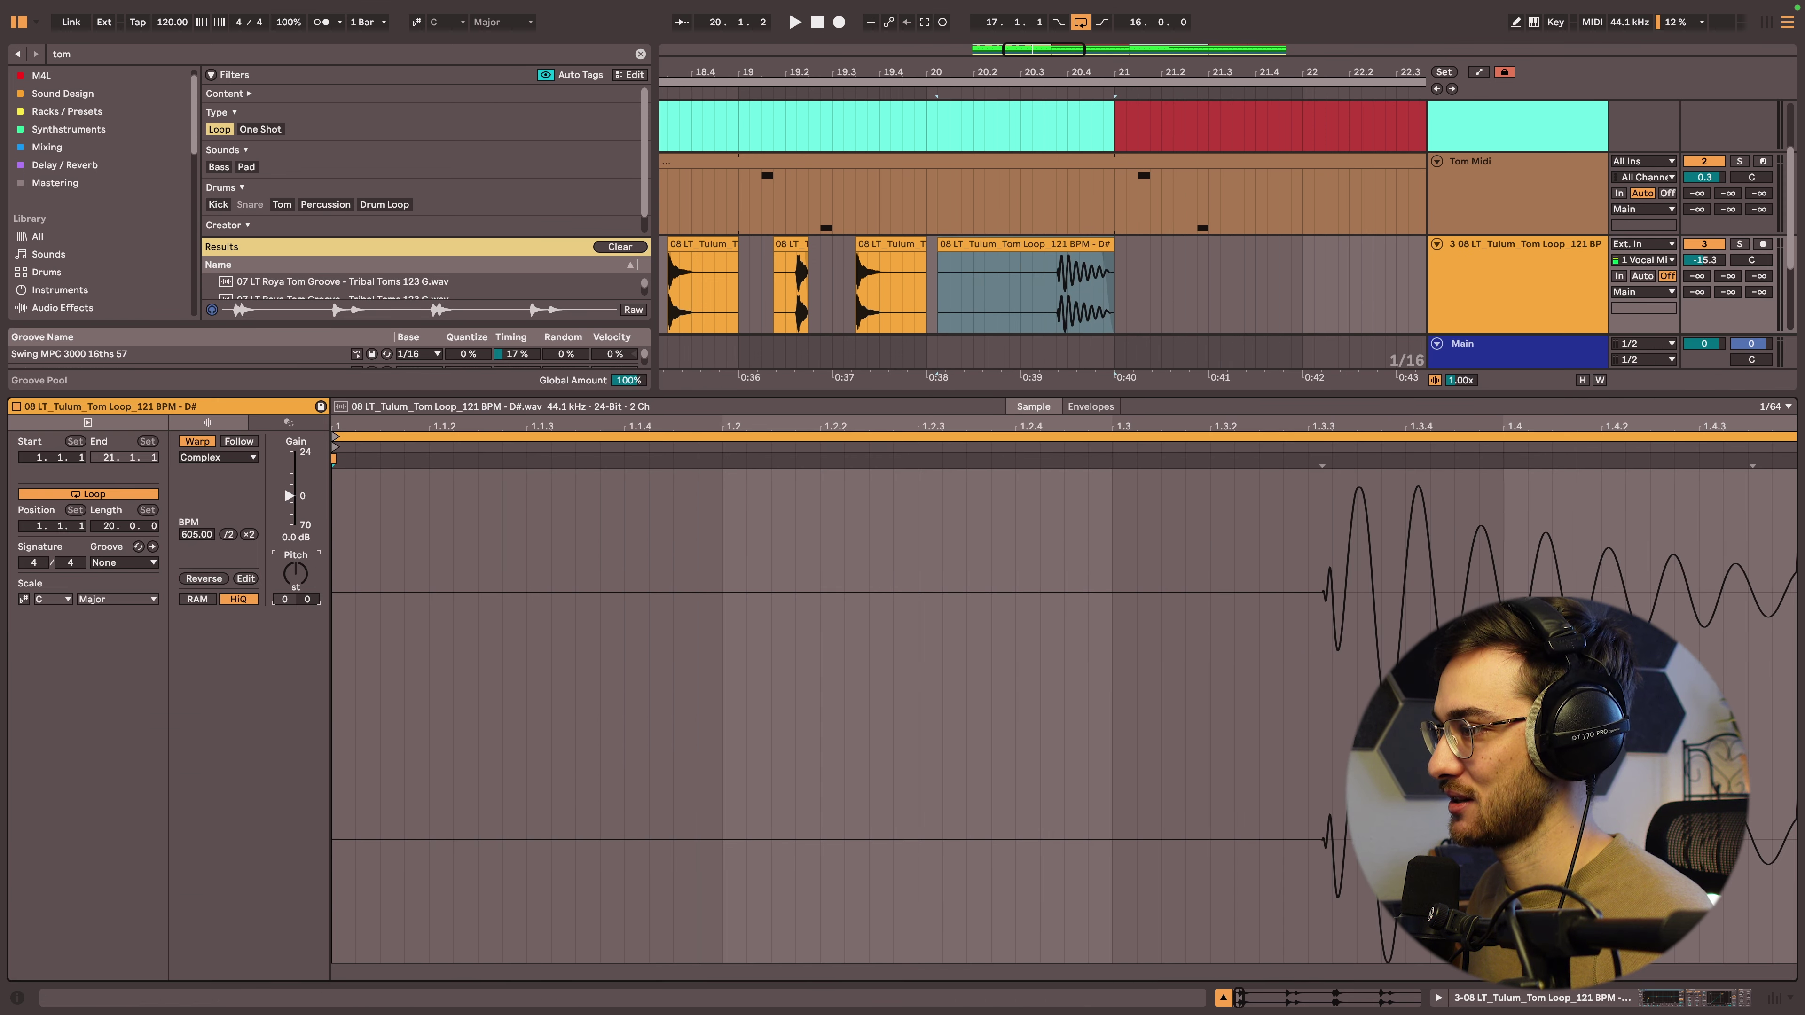
drag(296, 573, 296, 597)
key(space)
click(1100, 654)
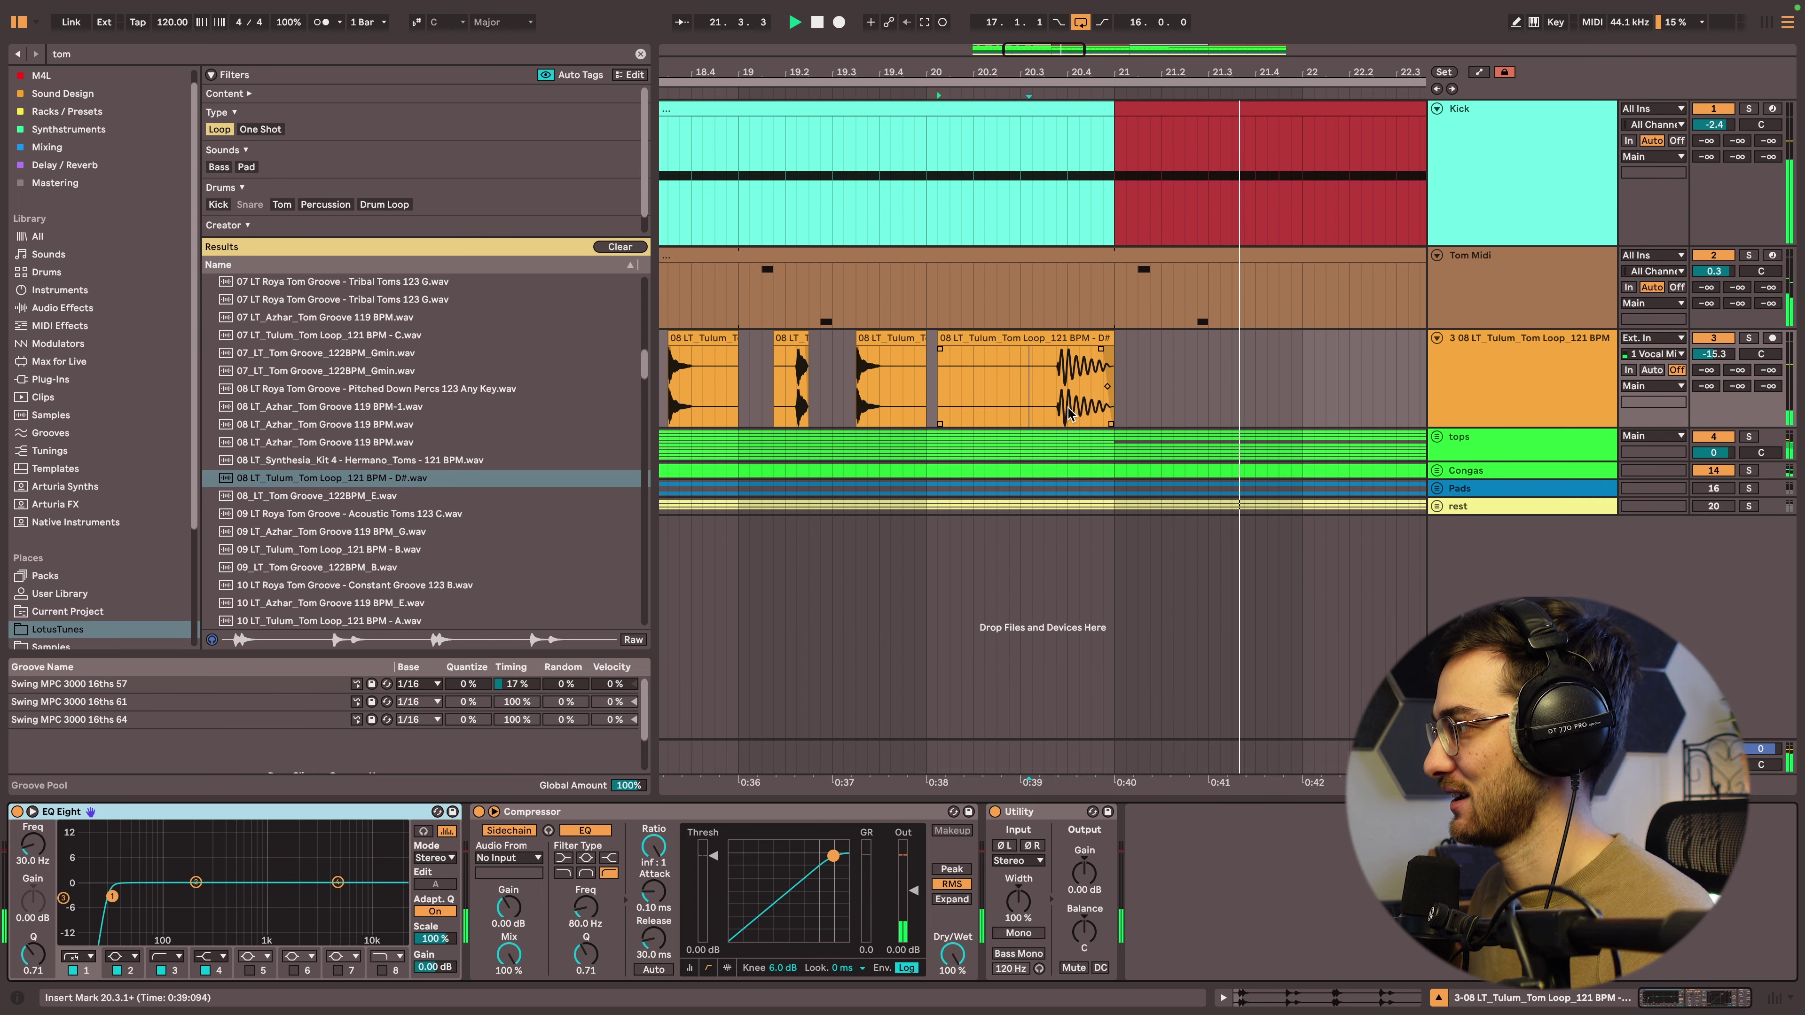
click(1056, 390)
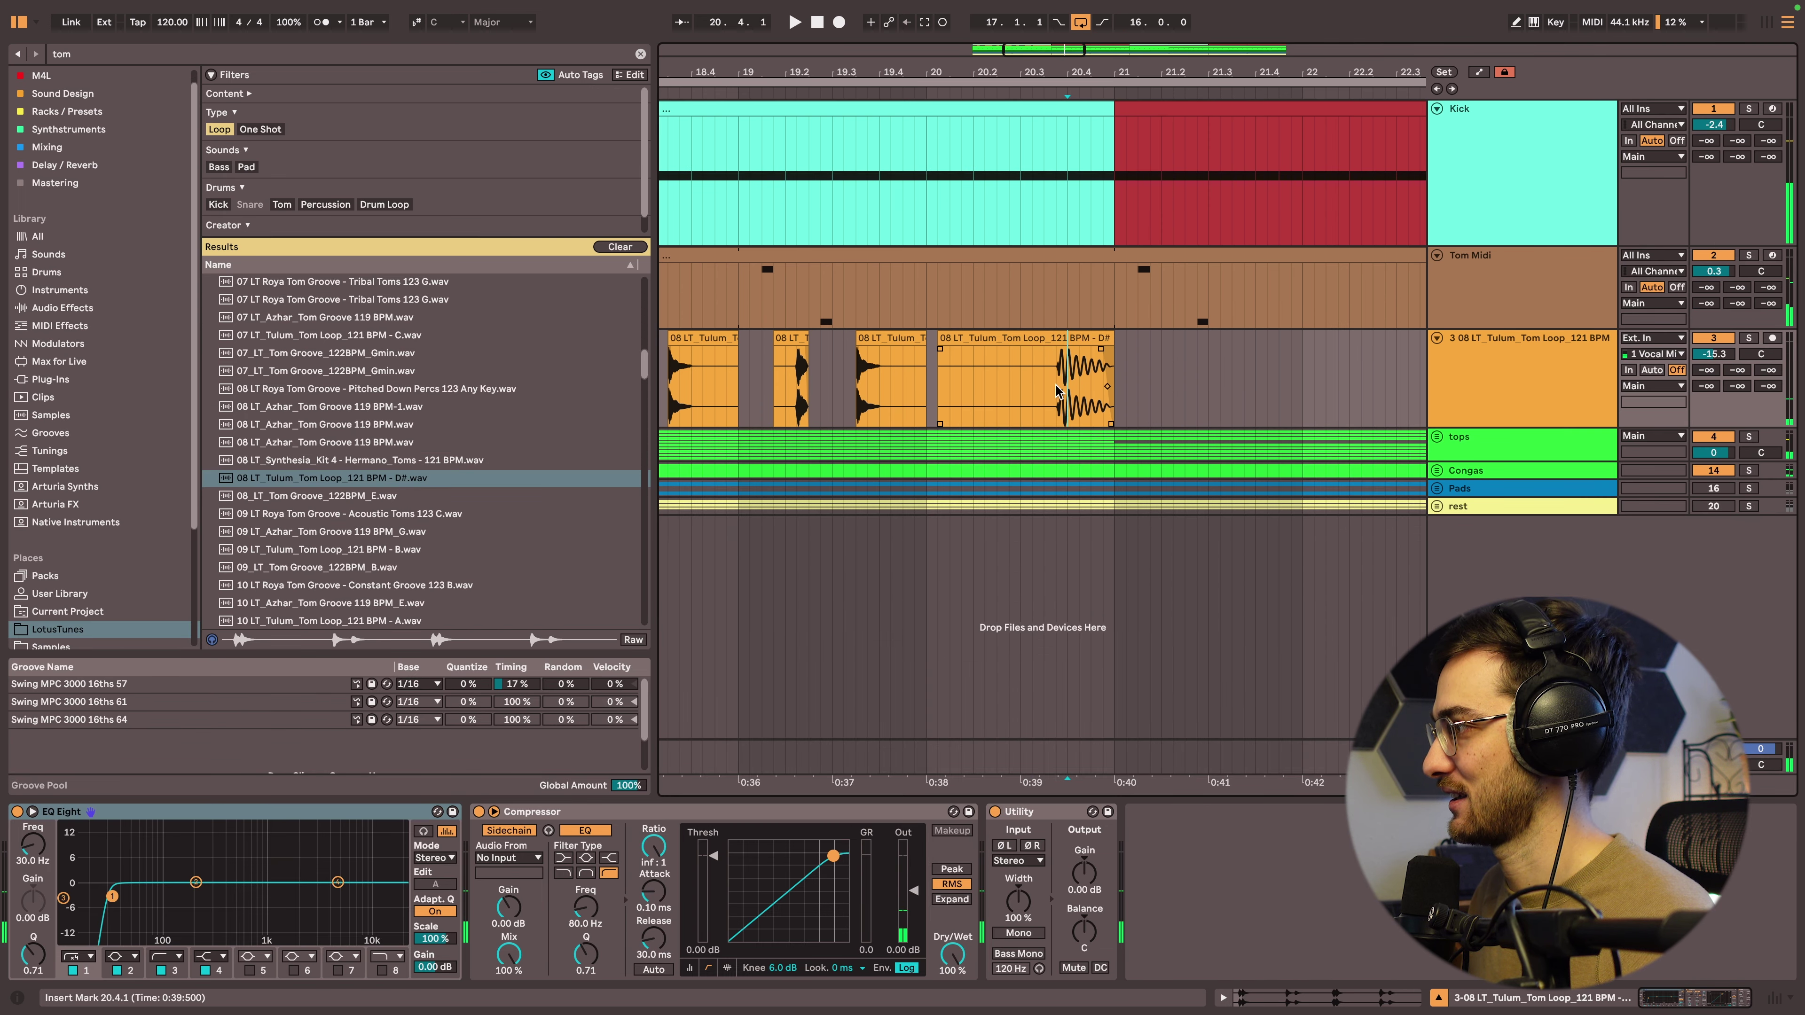
Set the stretched tom clip's warp mode to Beats and listen to the result.
double_click(1059, 338)
click(218, 457)
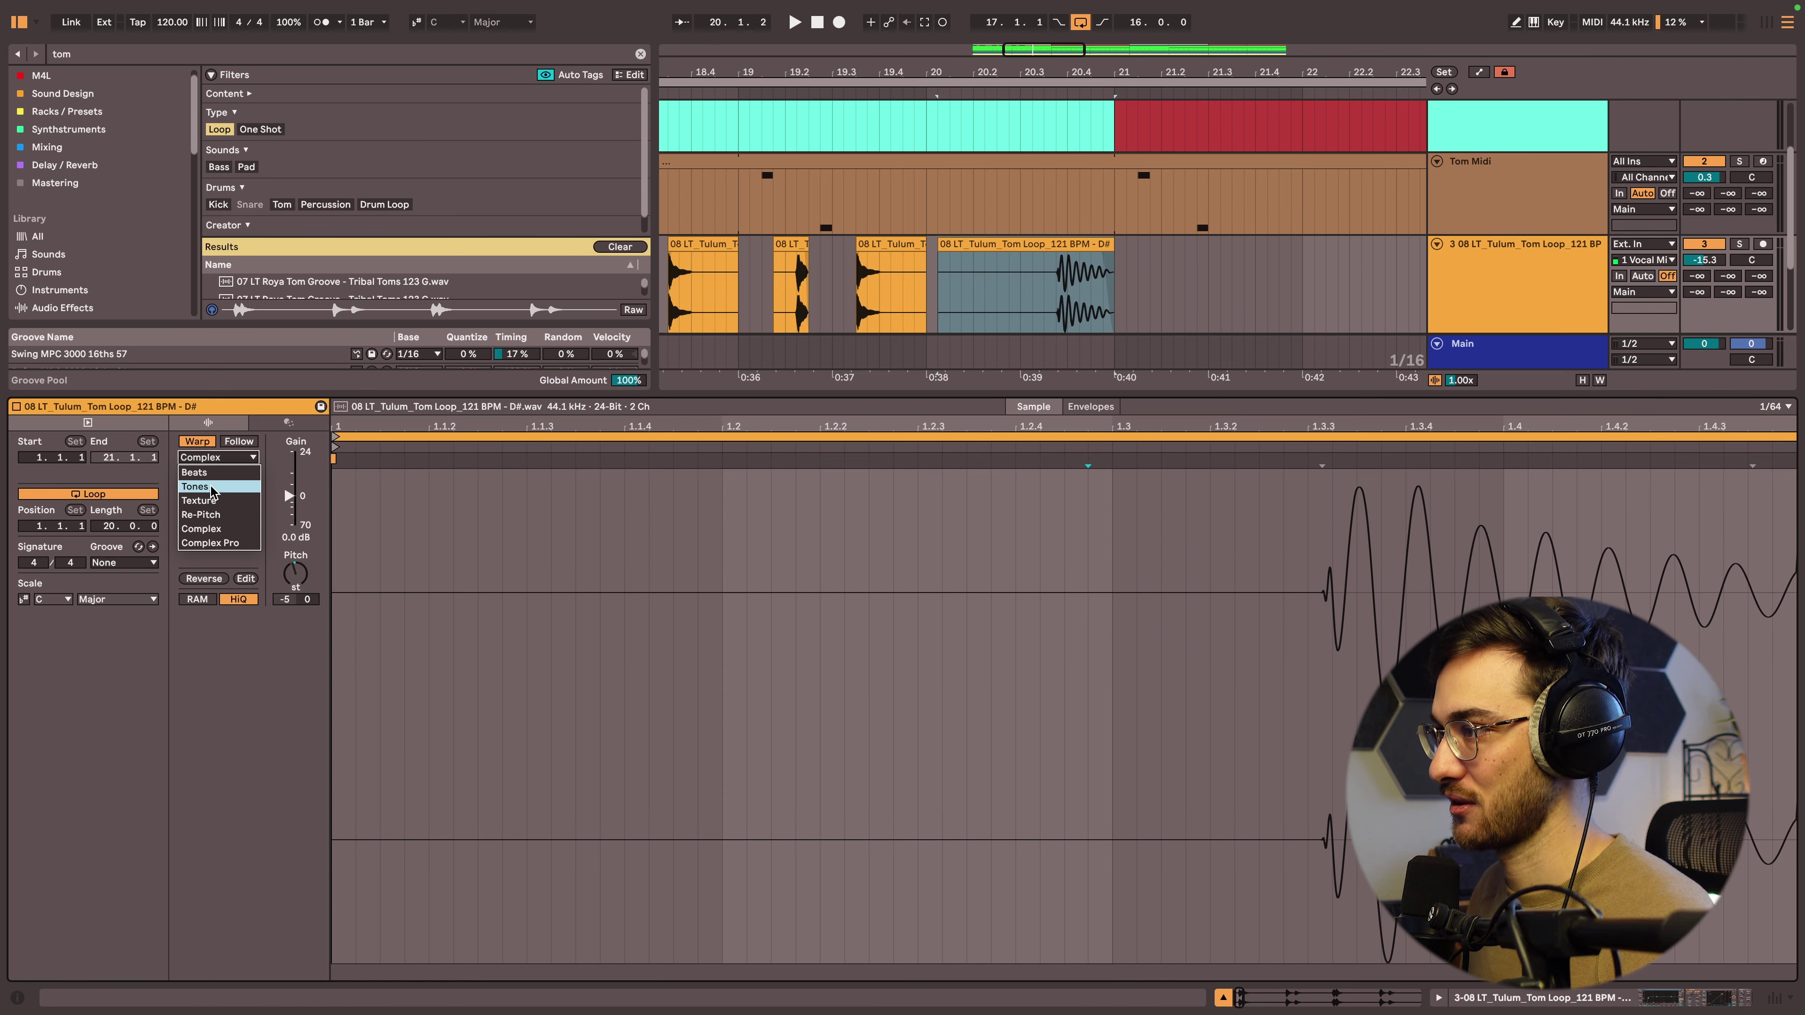
click(211, 473)
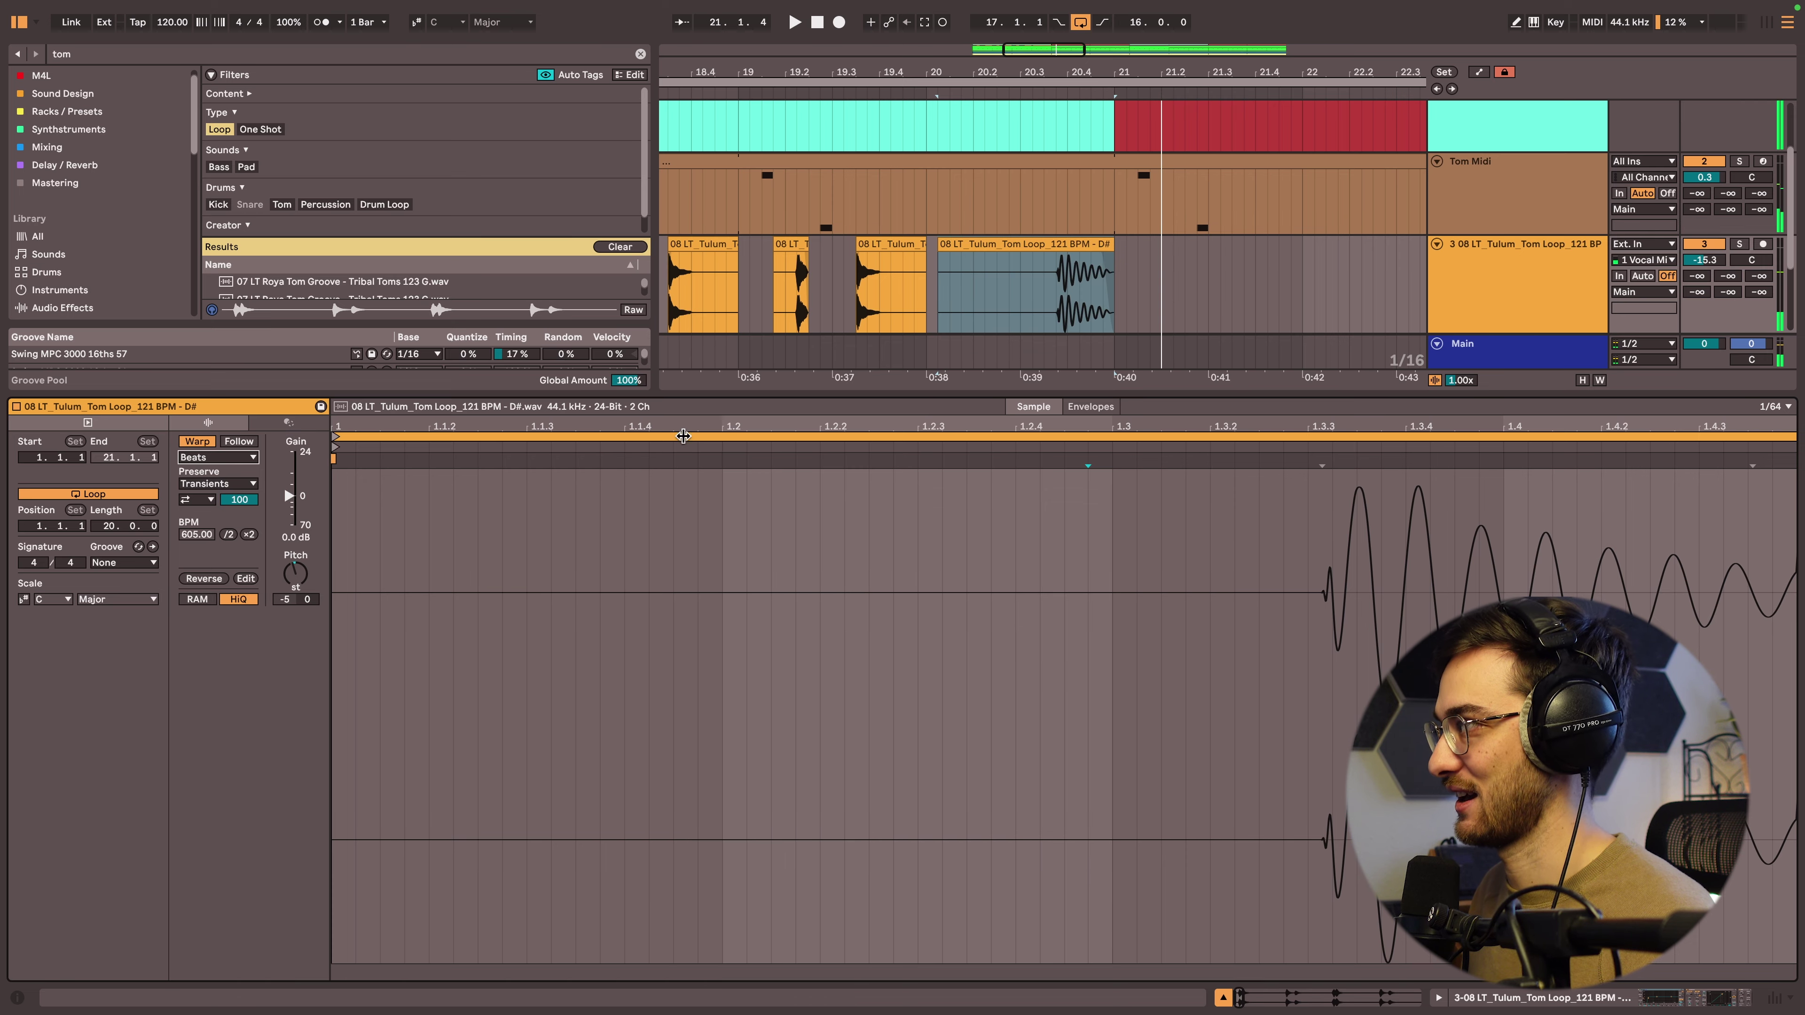
key(shift+Tab)
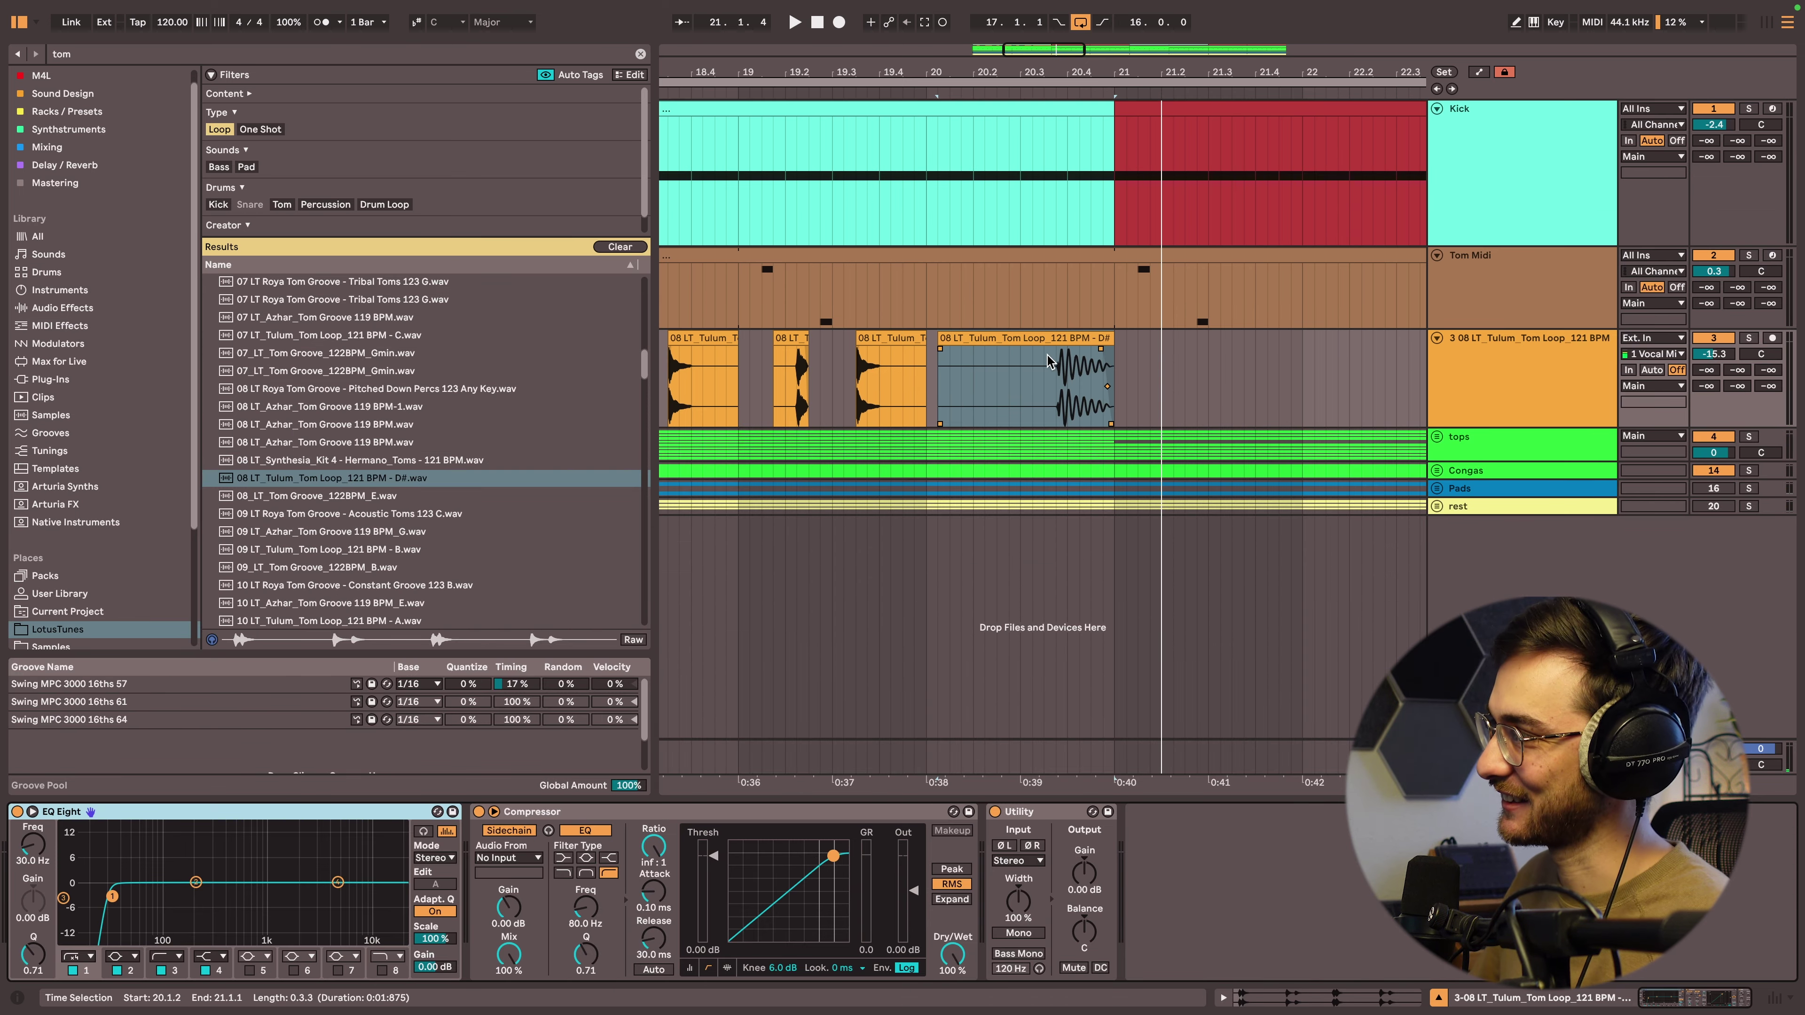
click(1006, 378)
Consolidate the chopped tom clips from bar 17 to bar 21 into one four-bar clip.
drag(1094, 72, 1094, 50)
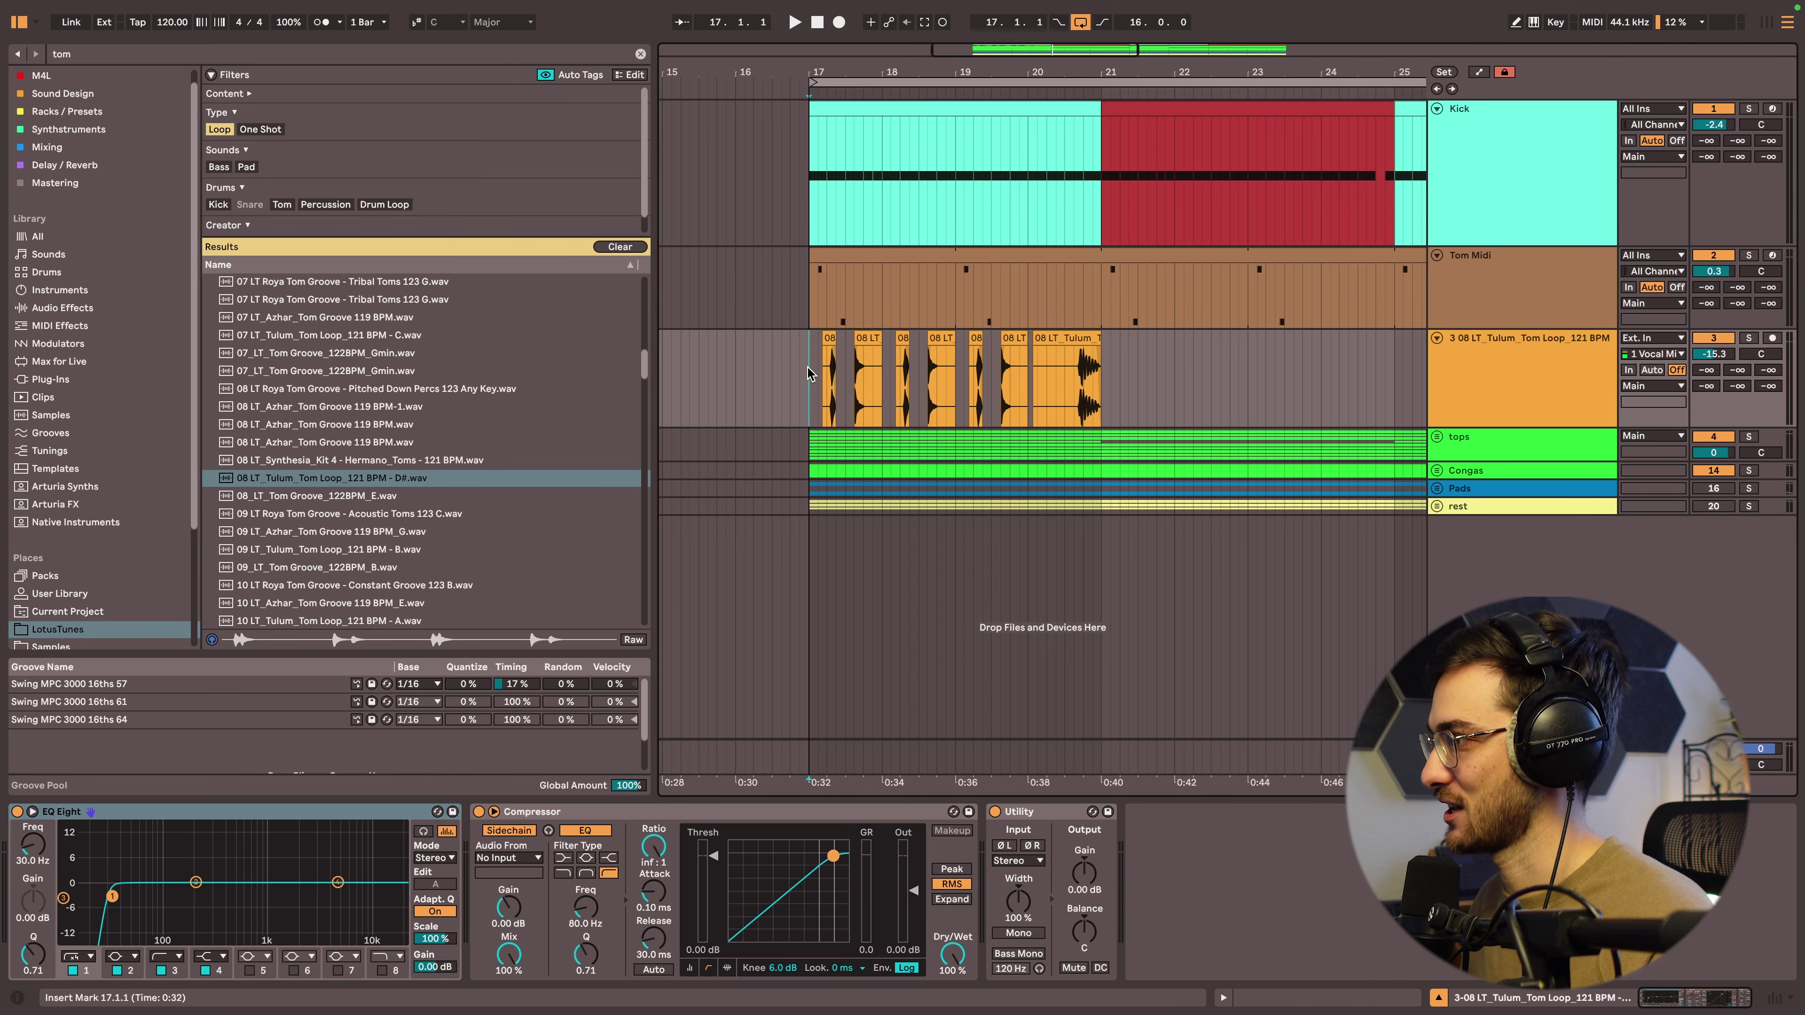
drag(812, 375, 1102, 377)
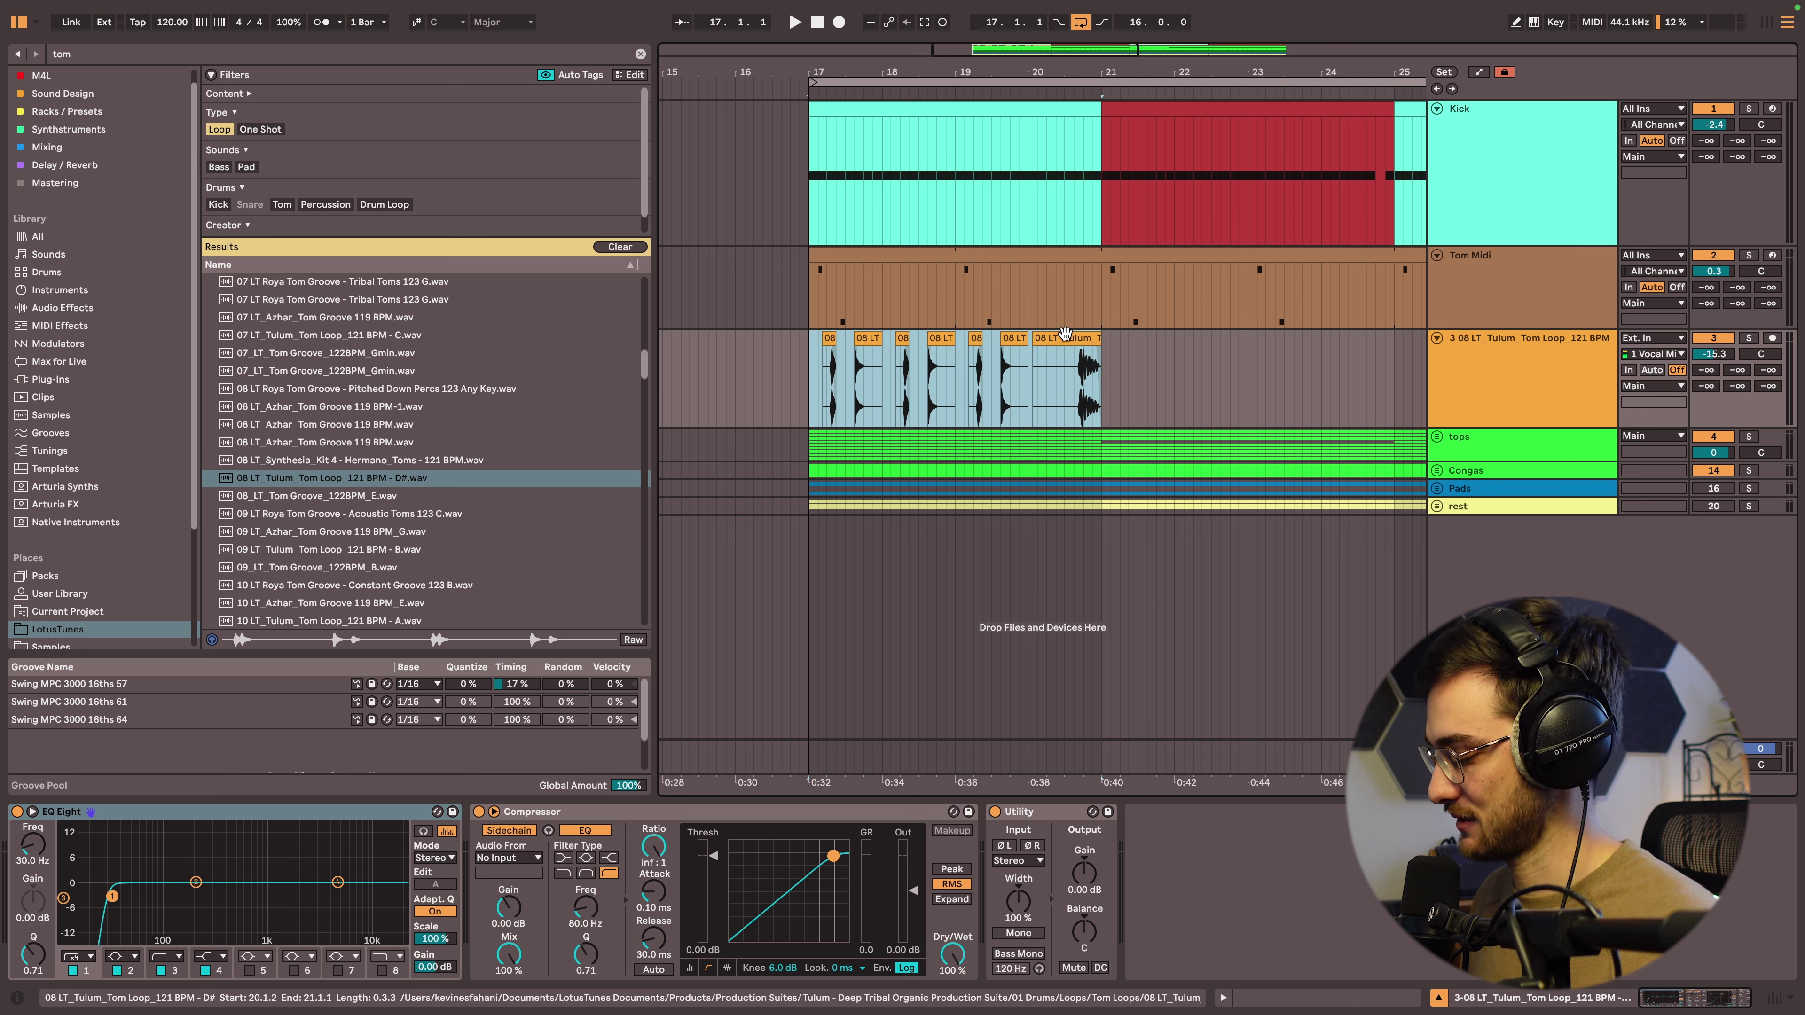
key(super+j)
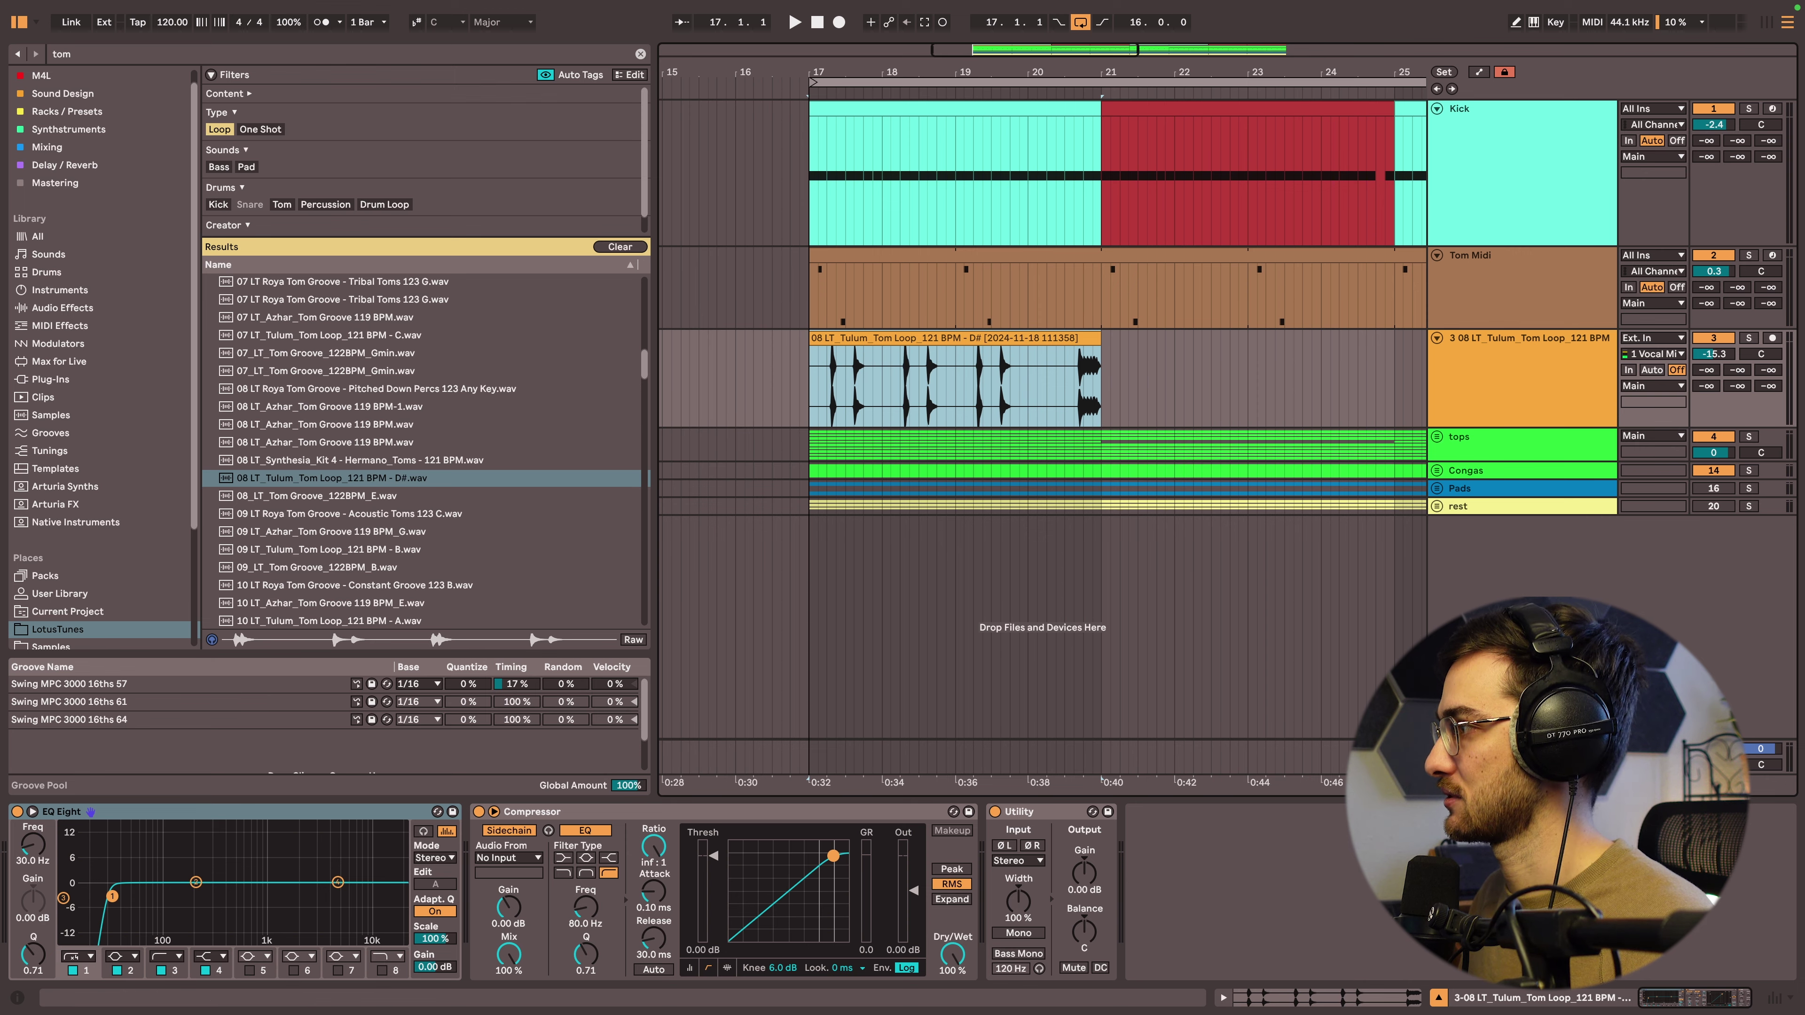
Duplicate the consolidated four-bar tom clip three times to fill the track up to bar 33.
drag(1031, 53, 970, 53)
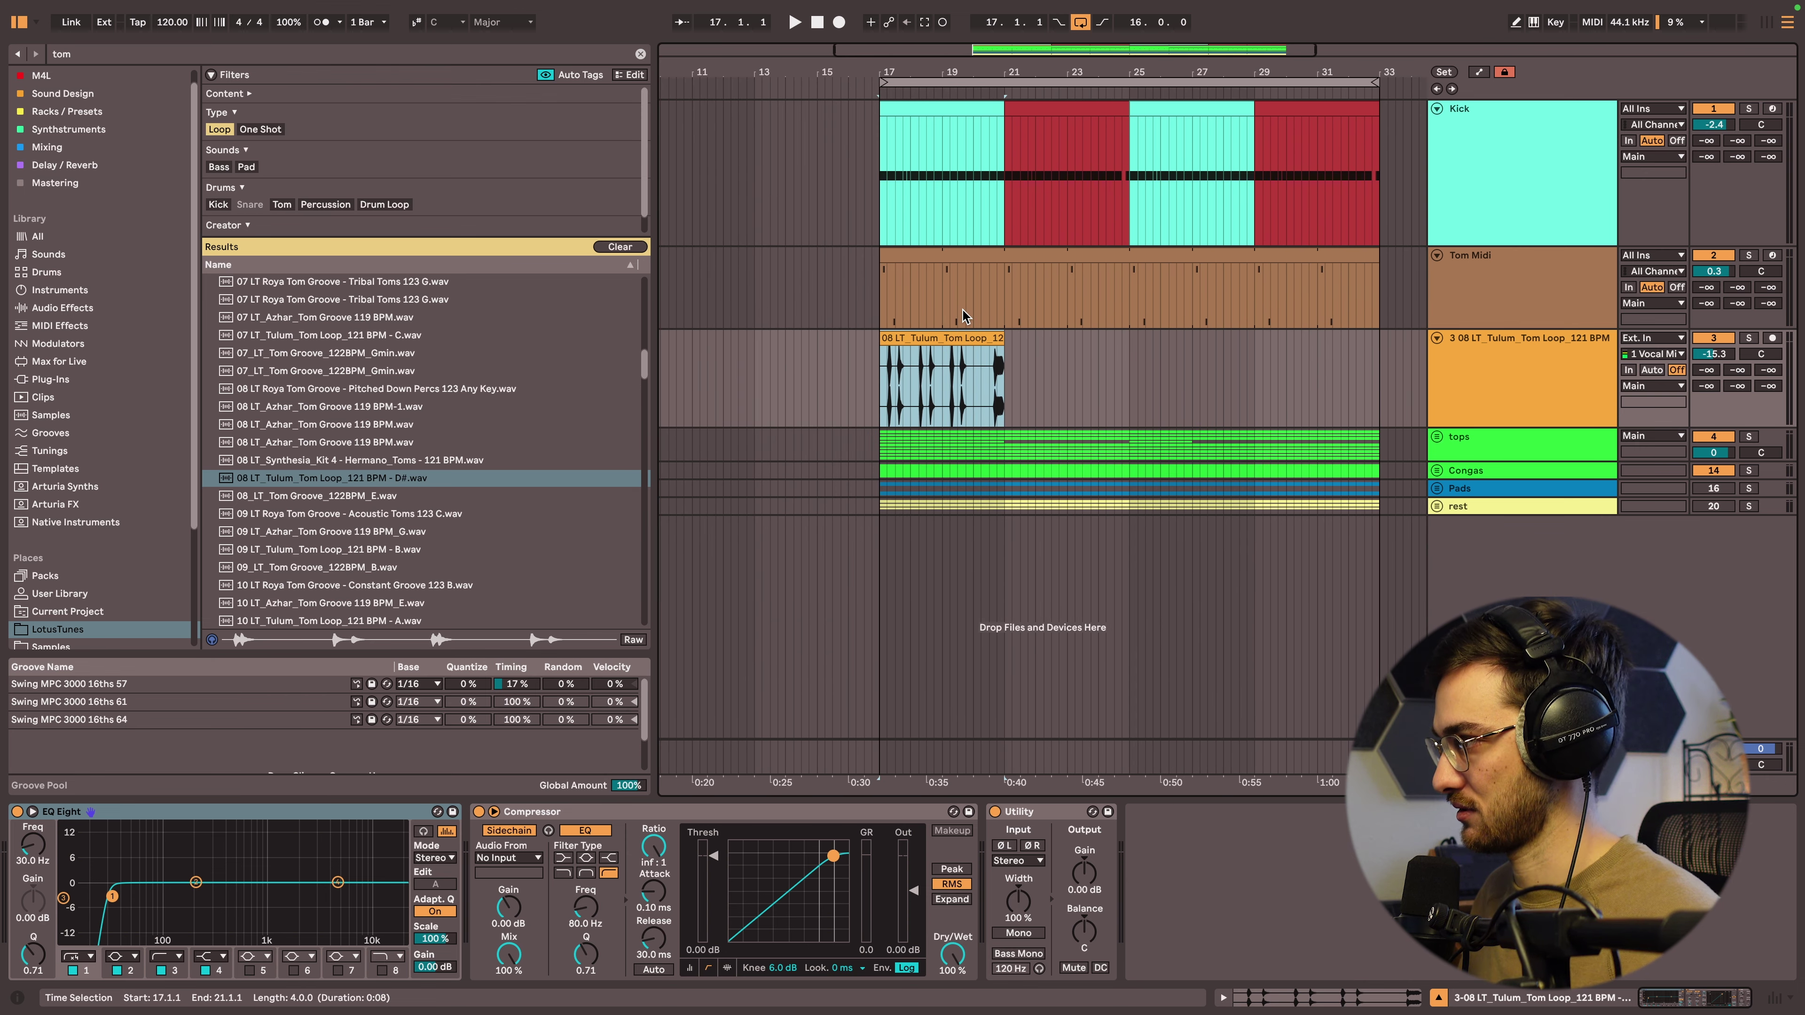
key(super+d)
key(super+d)
key(super+d)
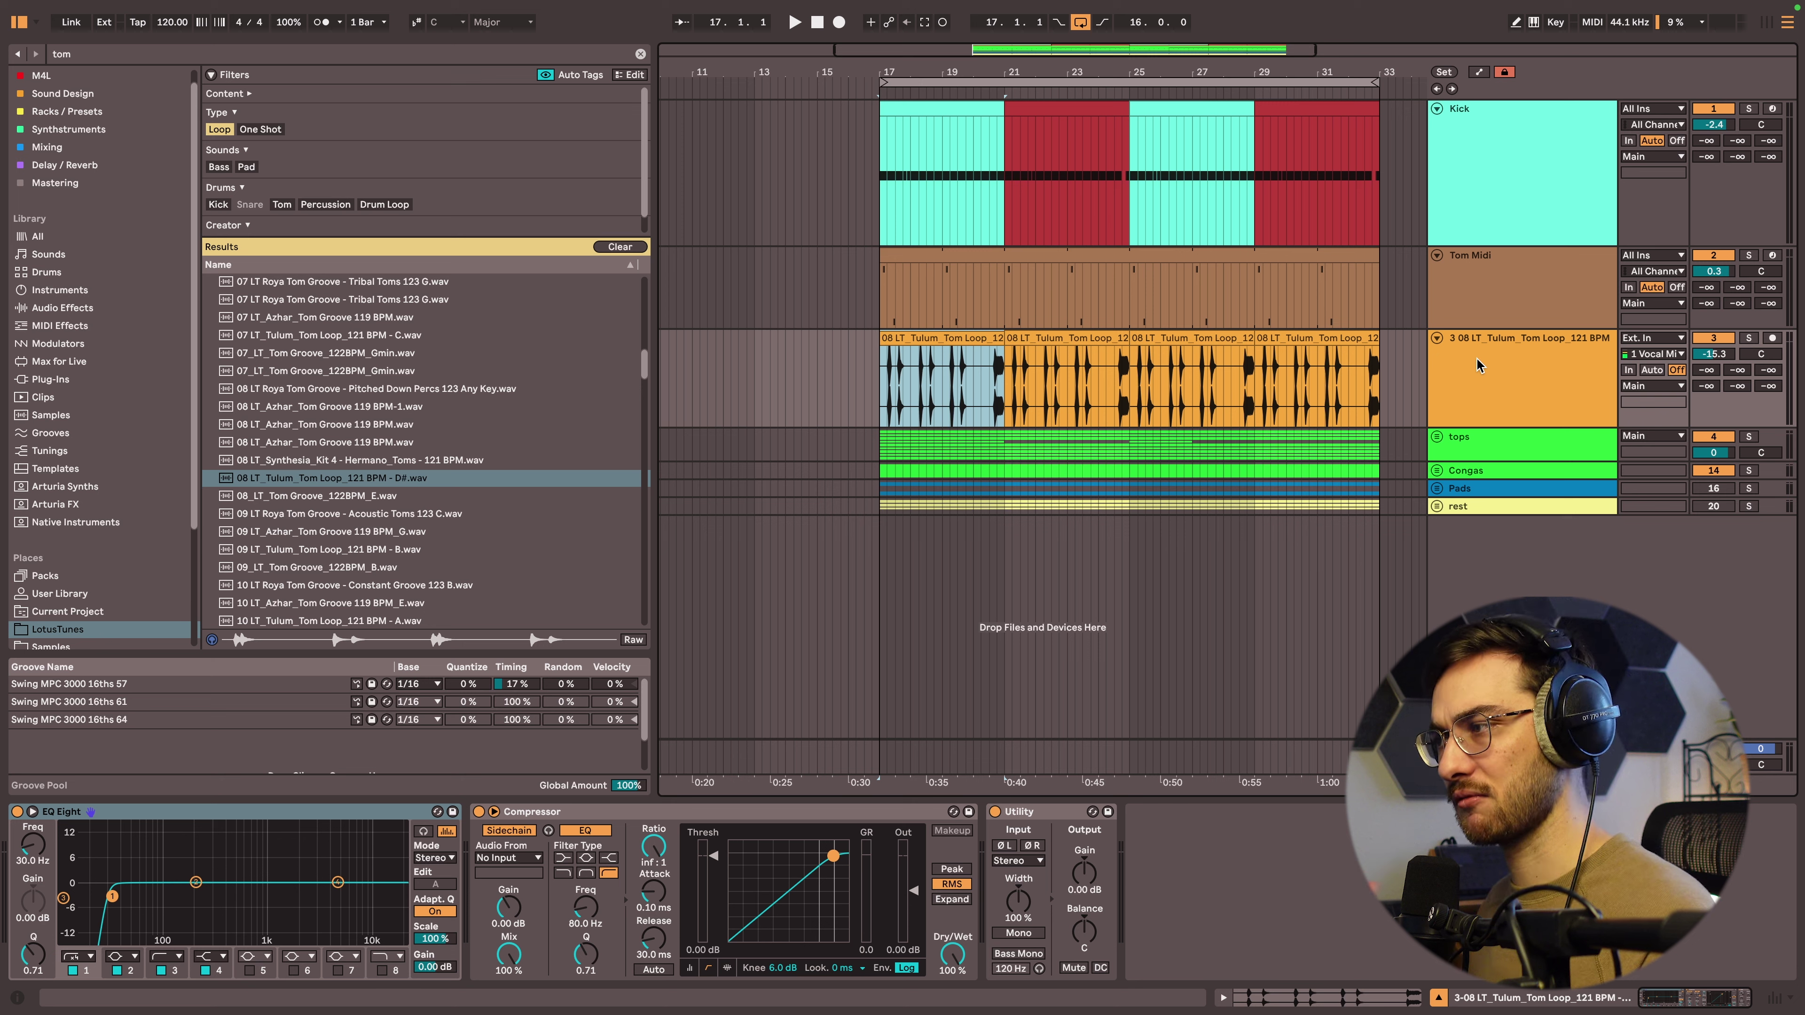
Listen to the repeated tom section and rename the tom loop track as Tom Audio.
key(space)
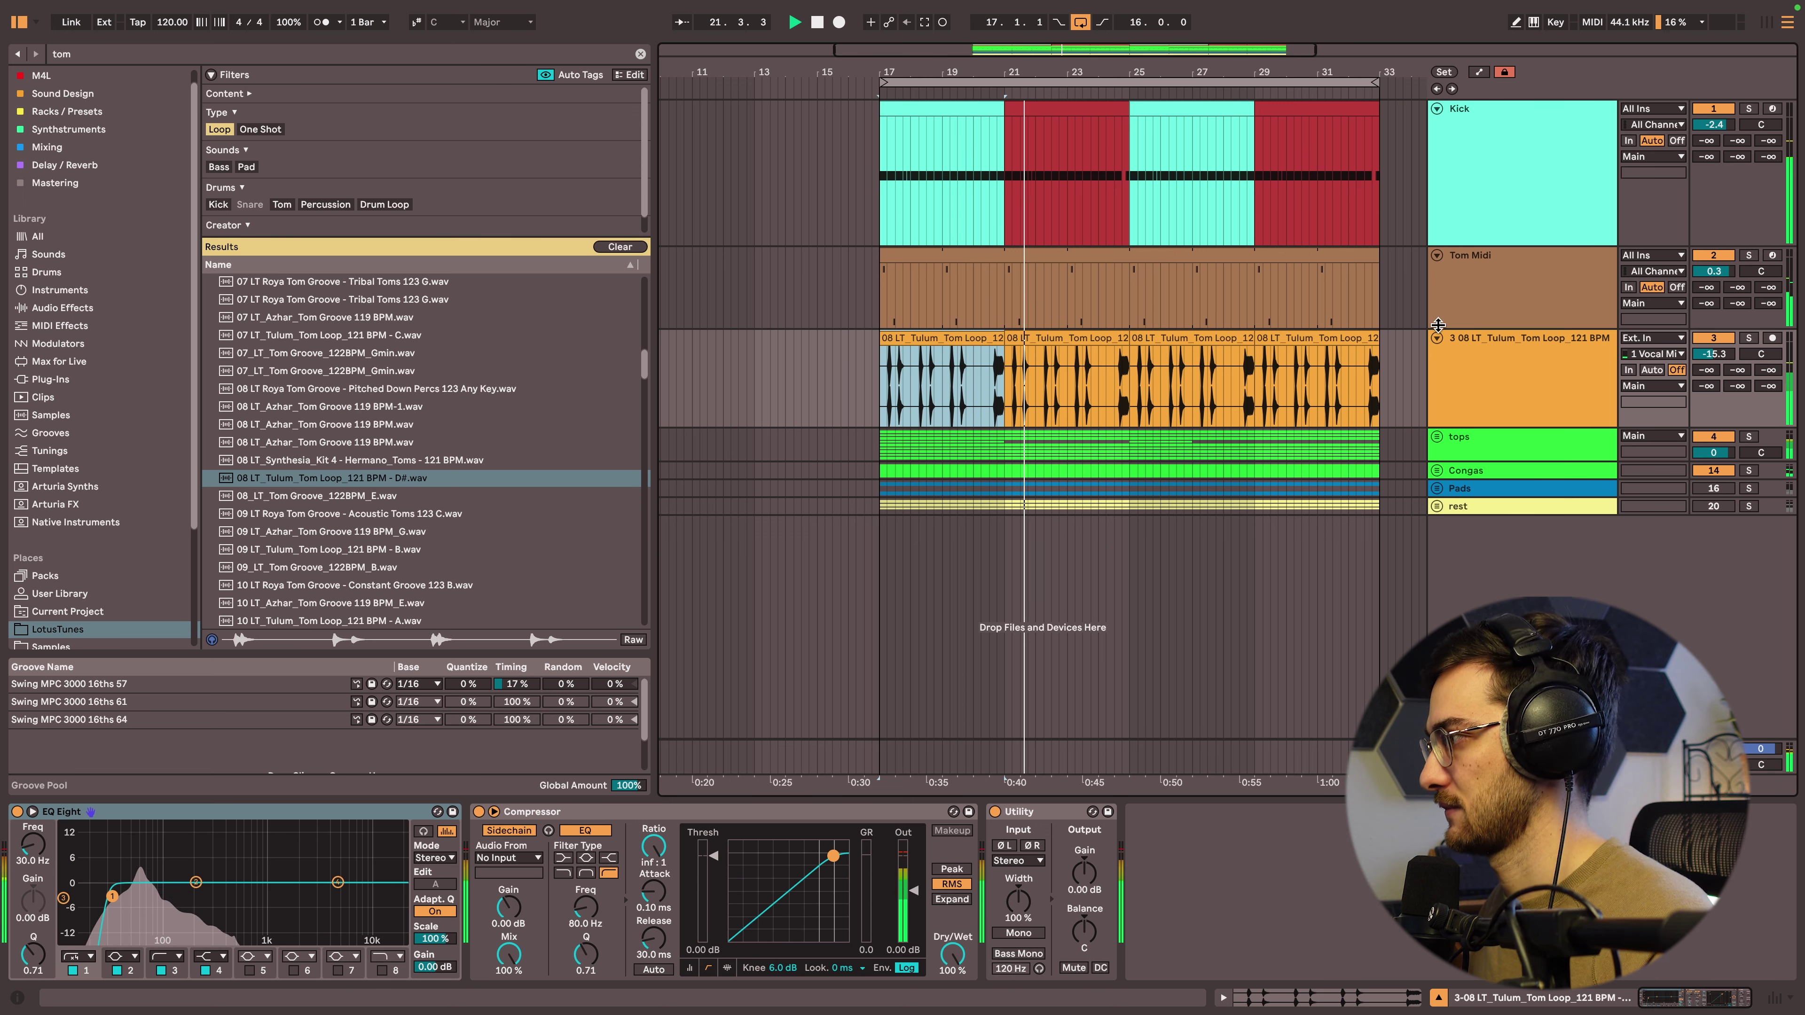
click(1482, 371)
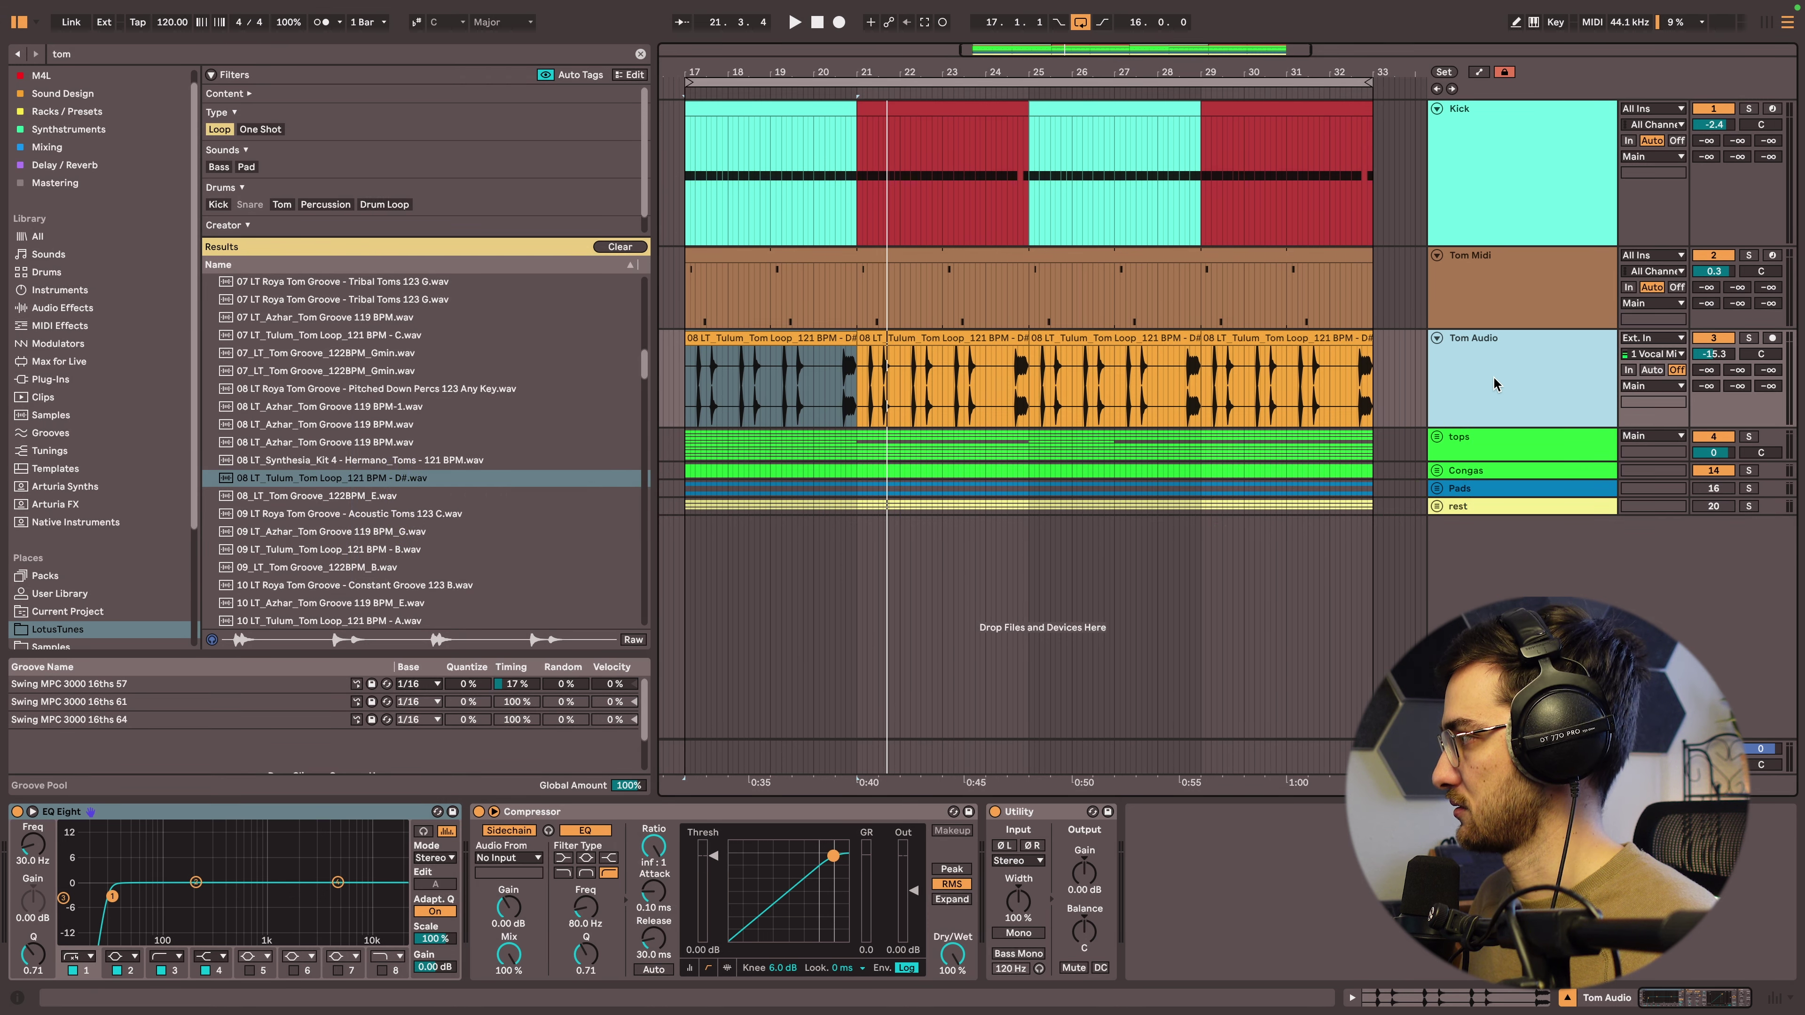
Insert a new audio track below Tom Audio, unfold it and make it taller.
mouse_move(716, 75)
mouse_down()
mouse_move(765, 444)
mouse_move(775, 387)
mouse_move(1010, 390)
mouse_up()
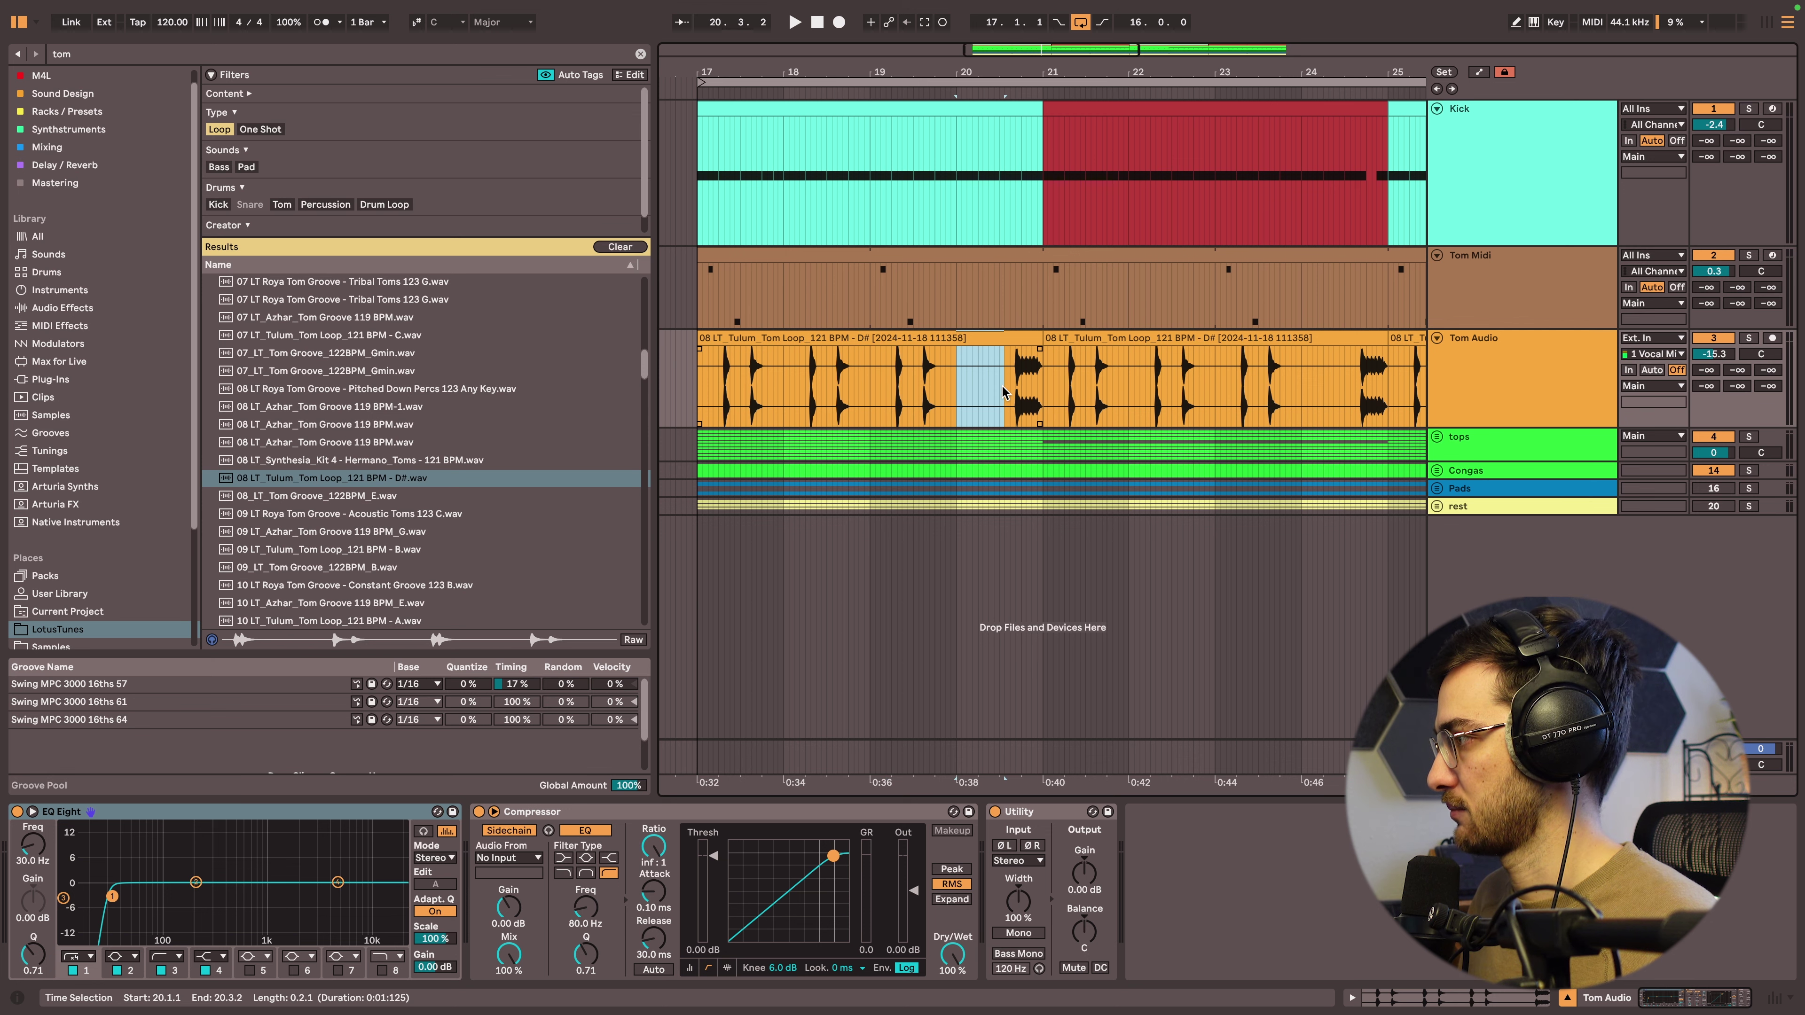
click(1495, 378)
key(super+t)
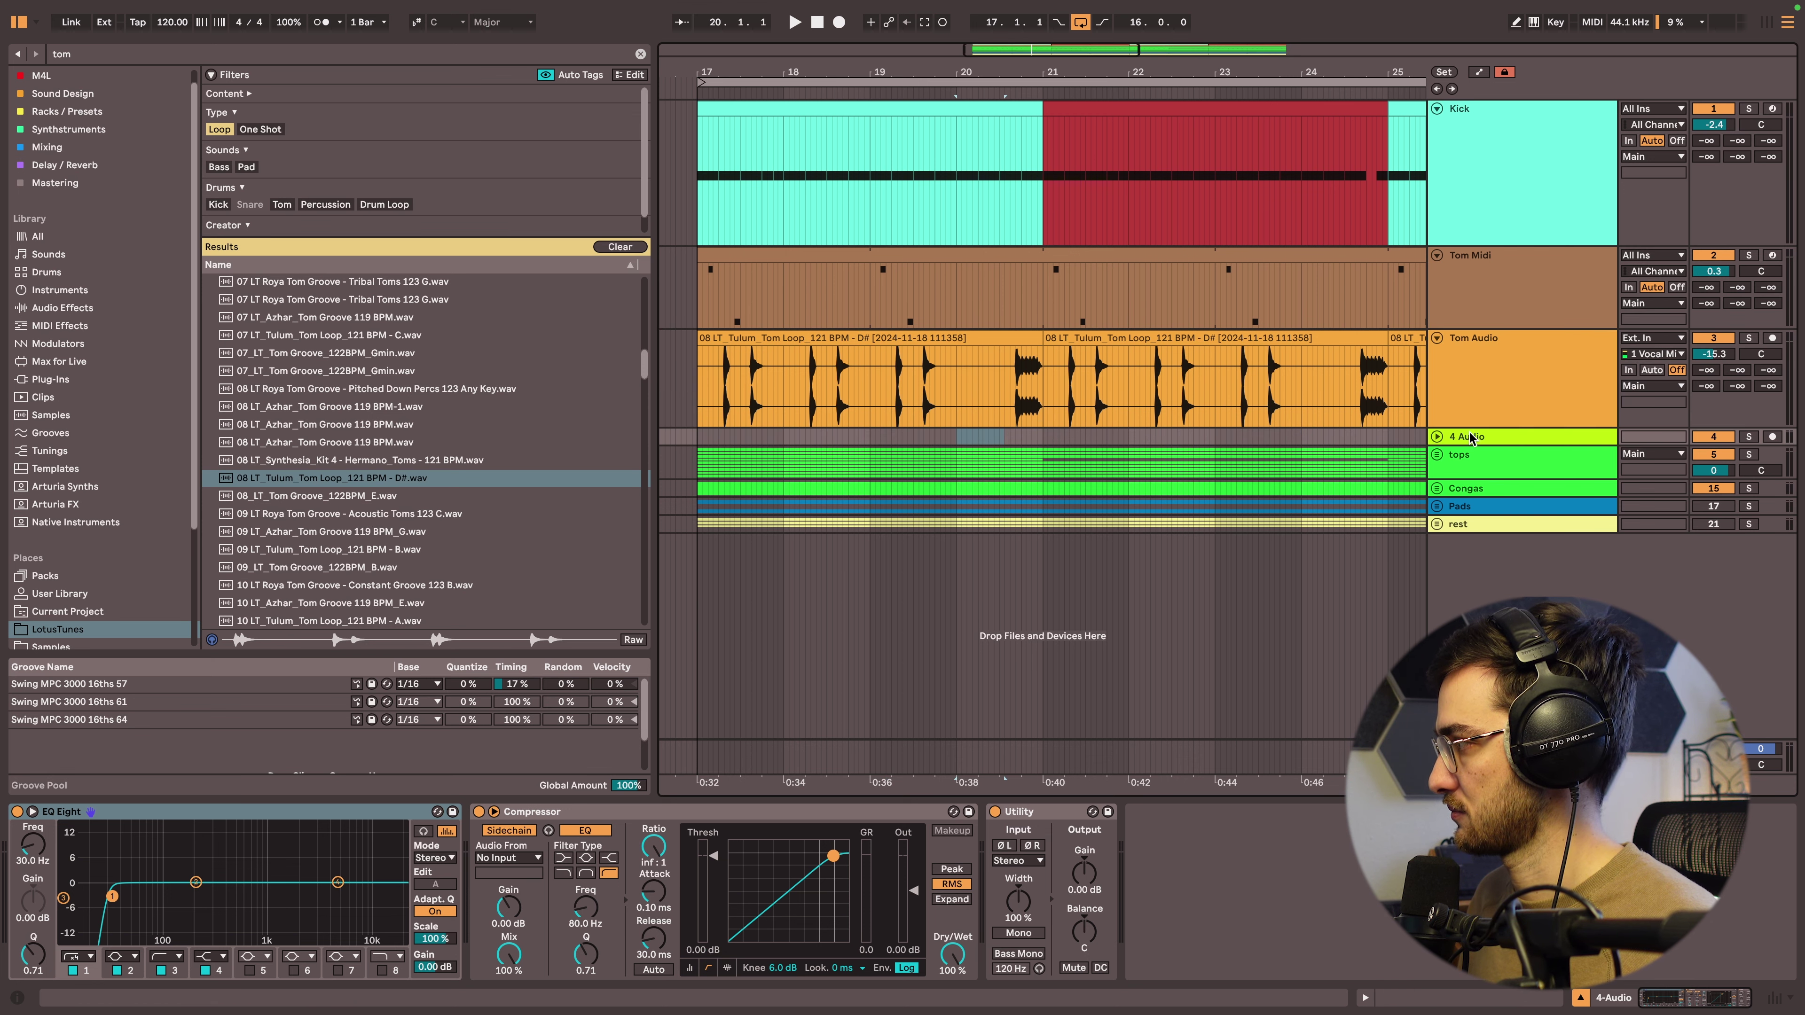
click(1435, 437)
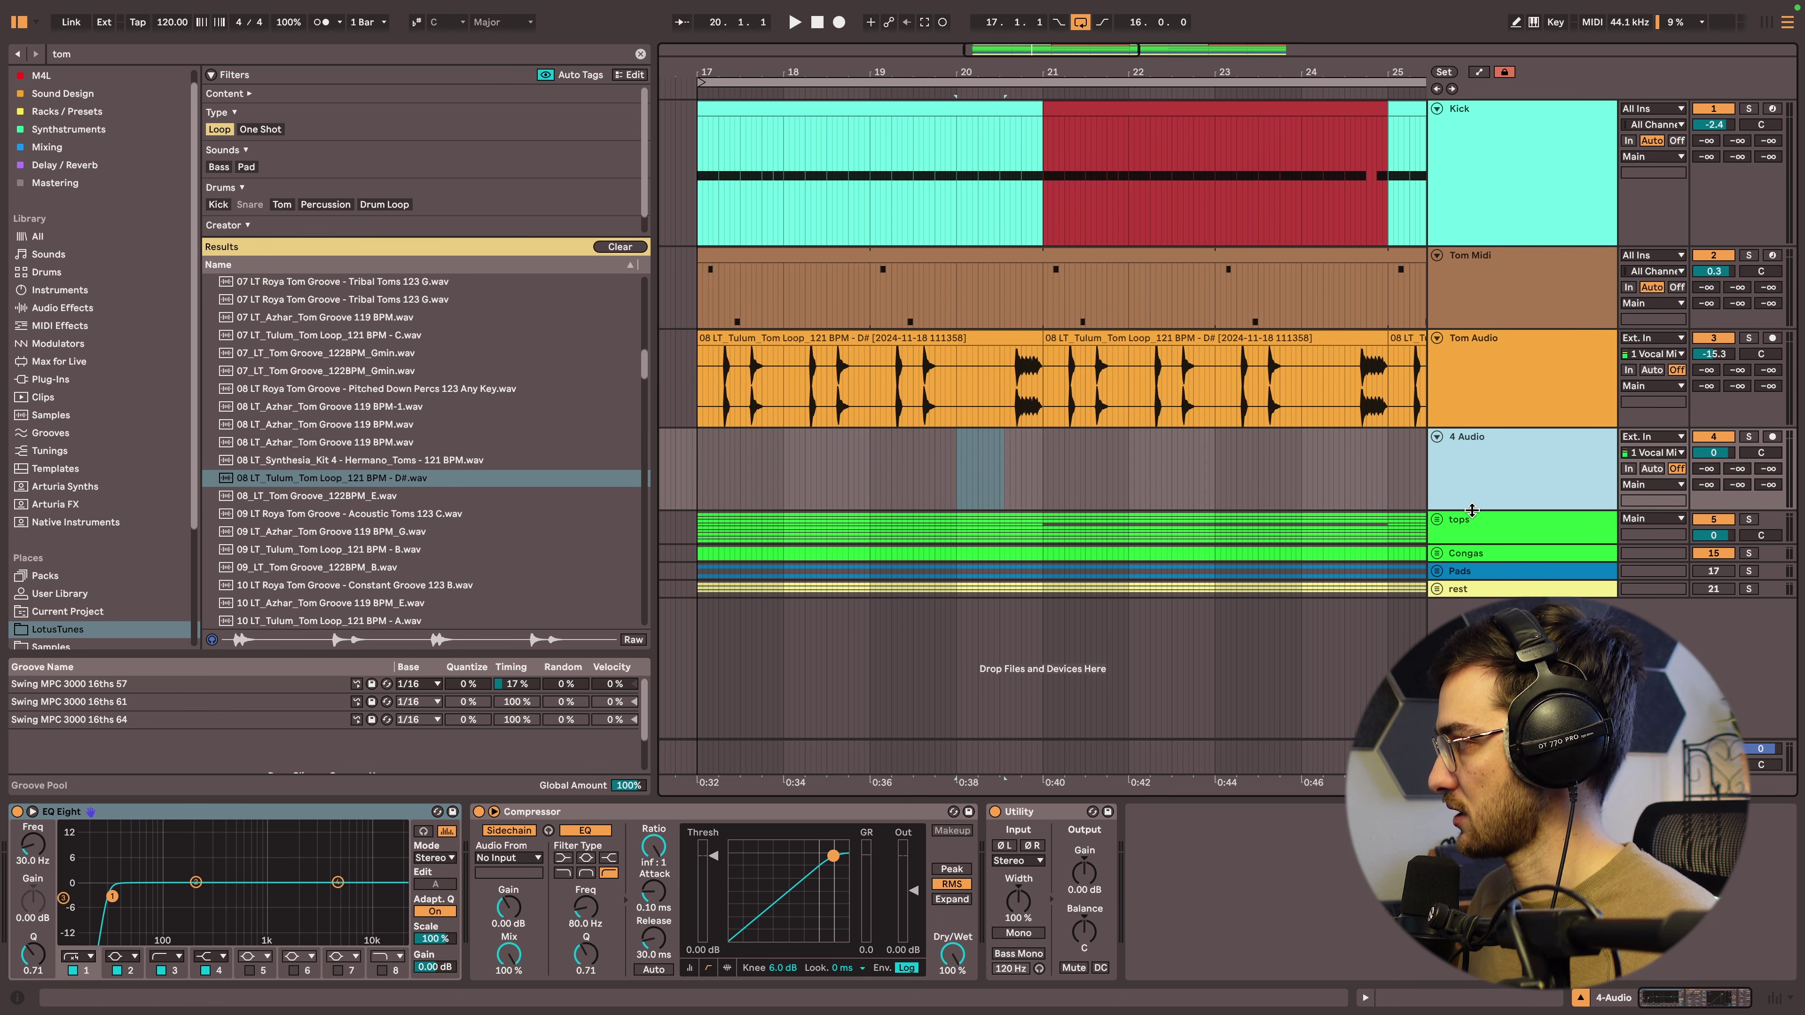
drag(1470, 510, 1470, 542)
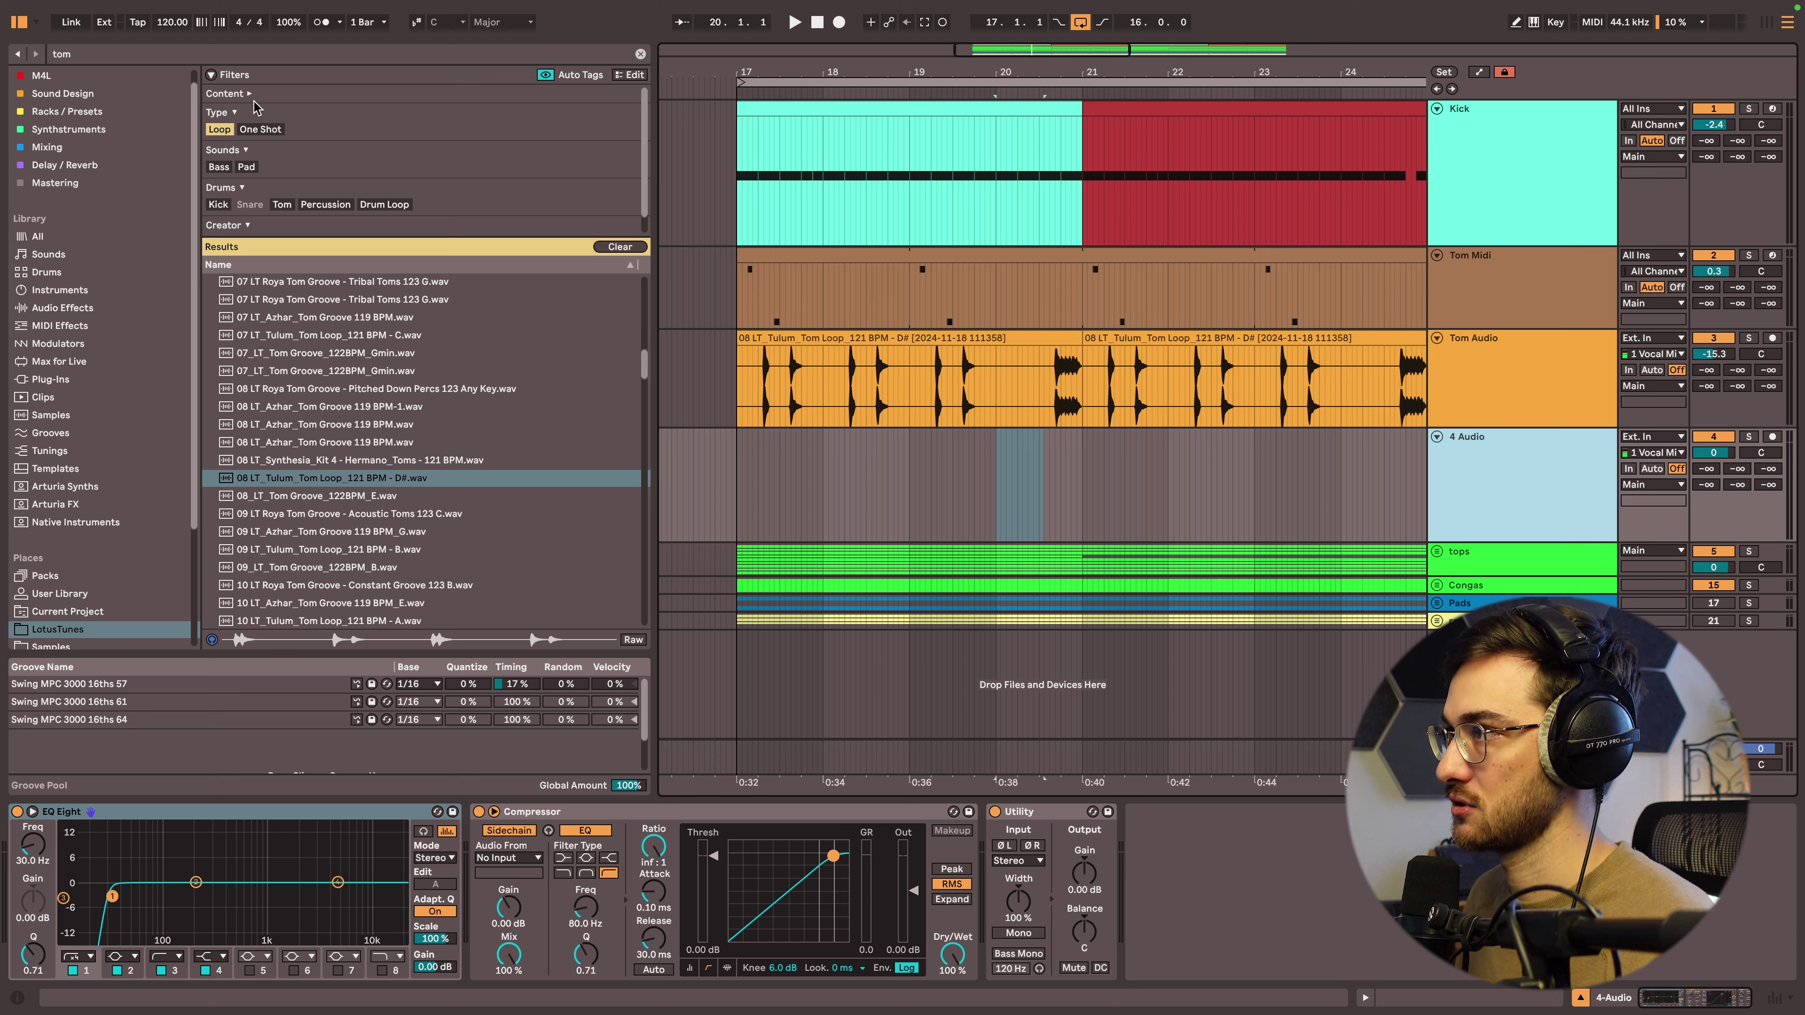
Search the sample library for "perc" and filter the results to loops only.
click(219, 129)
click(147, 60)
text(perc)
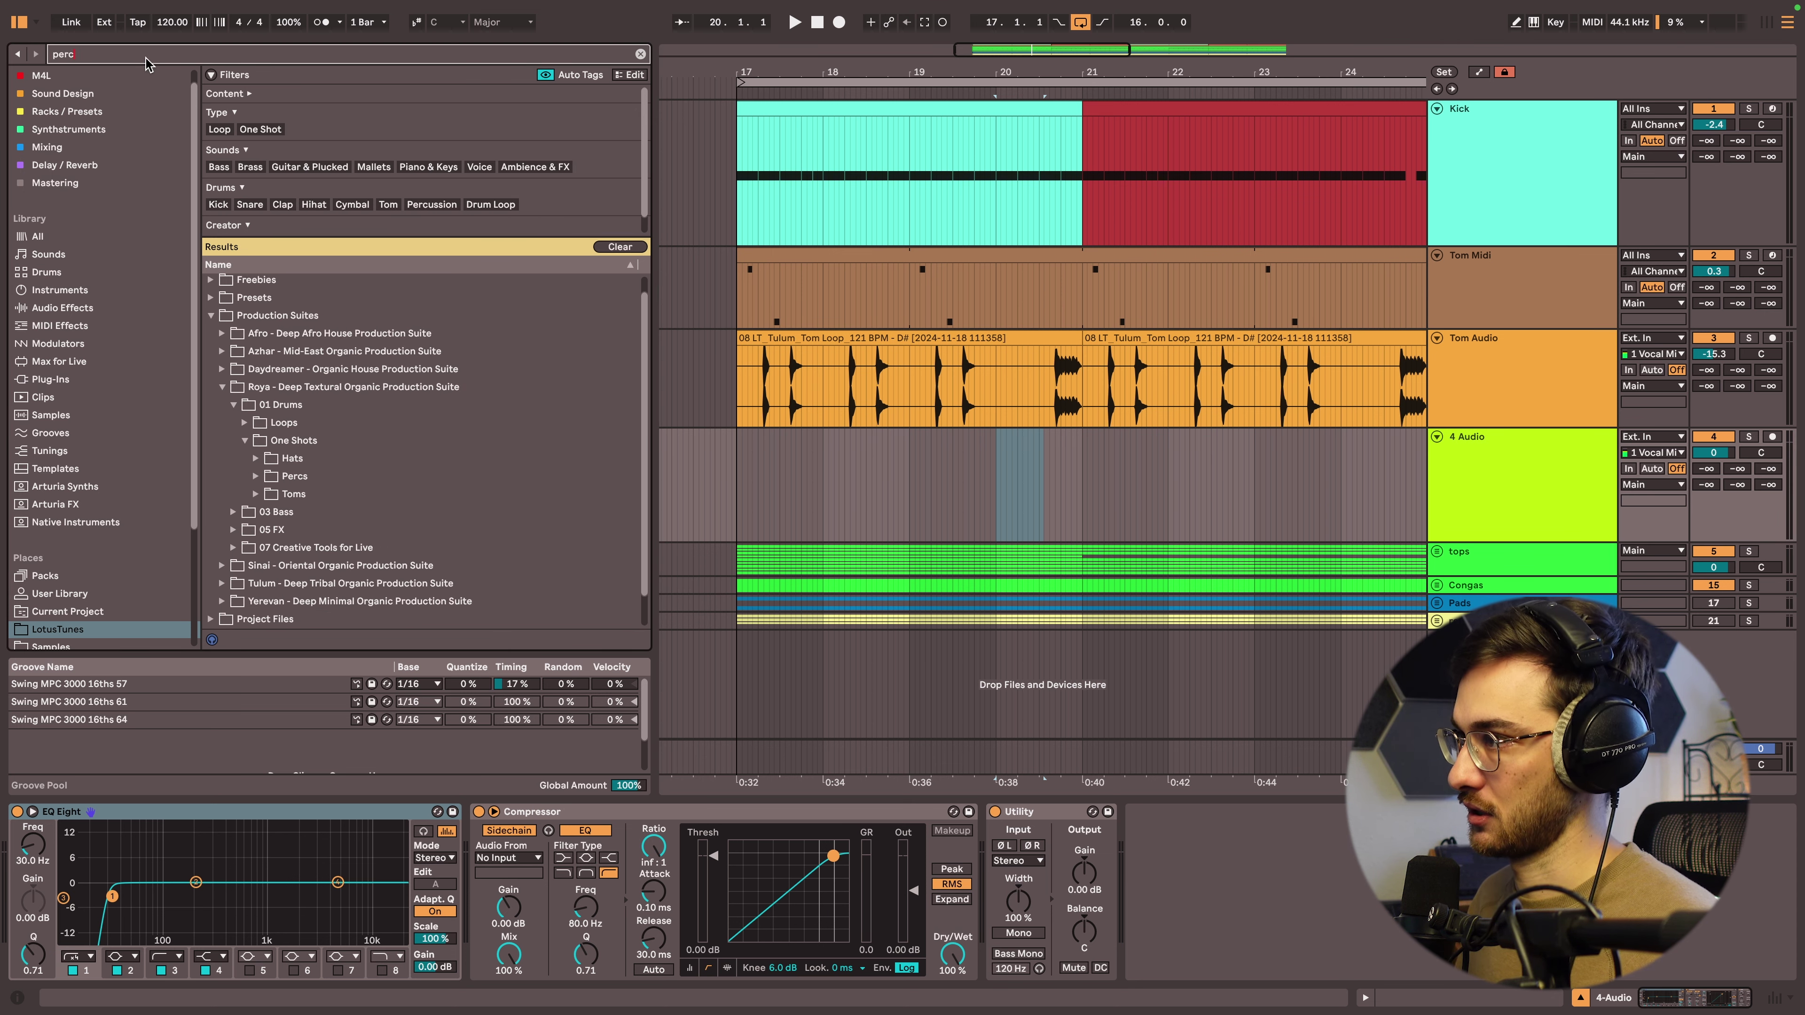
click(257, 476)
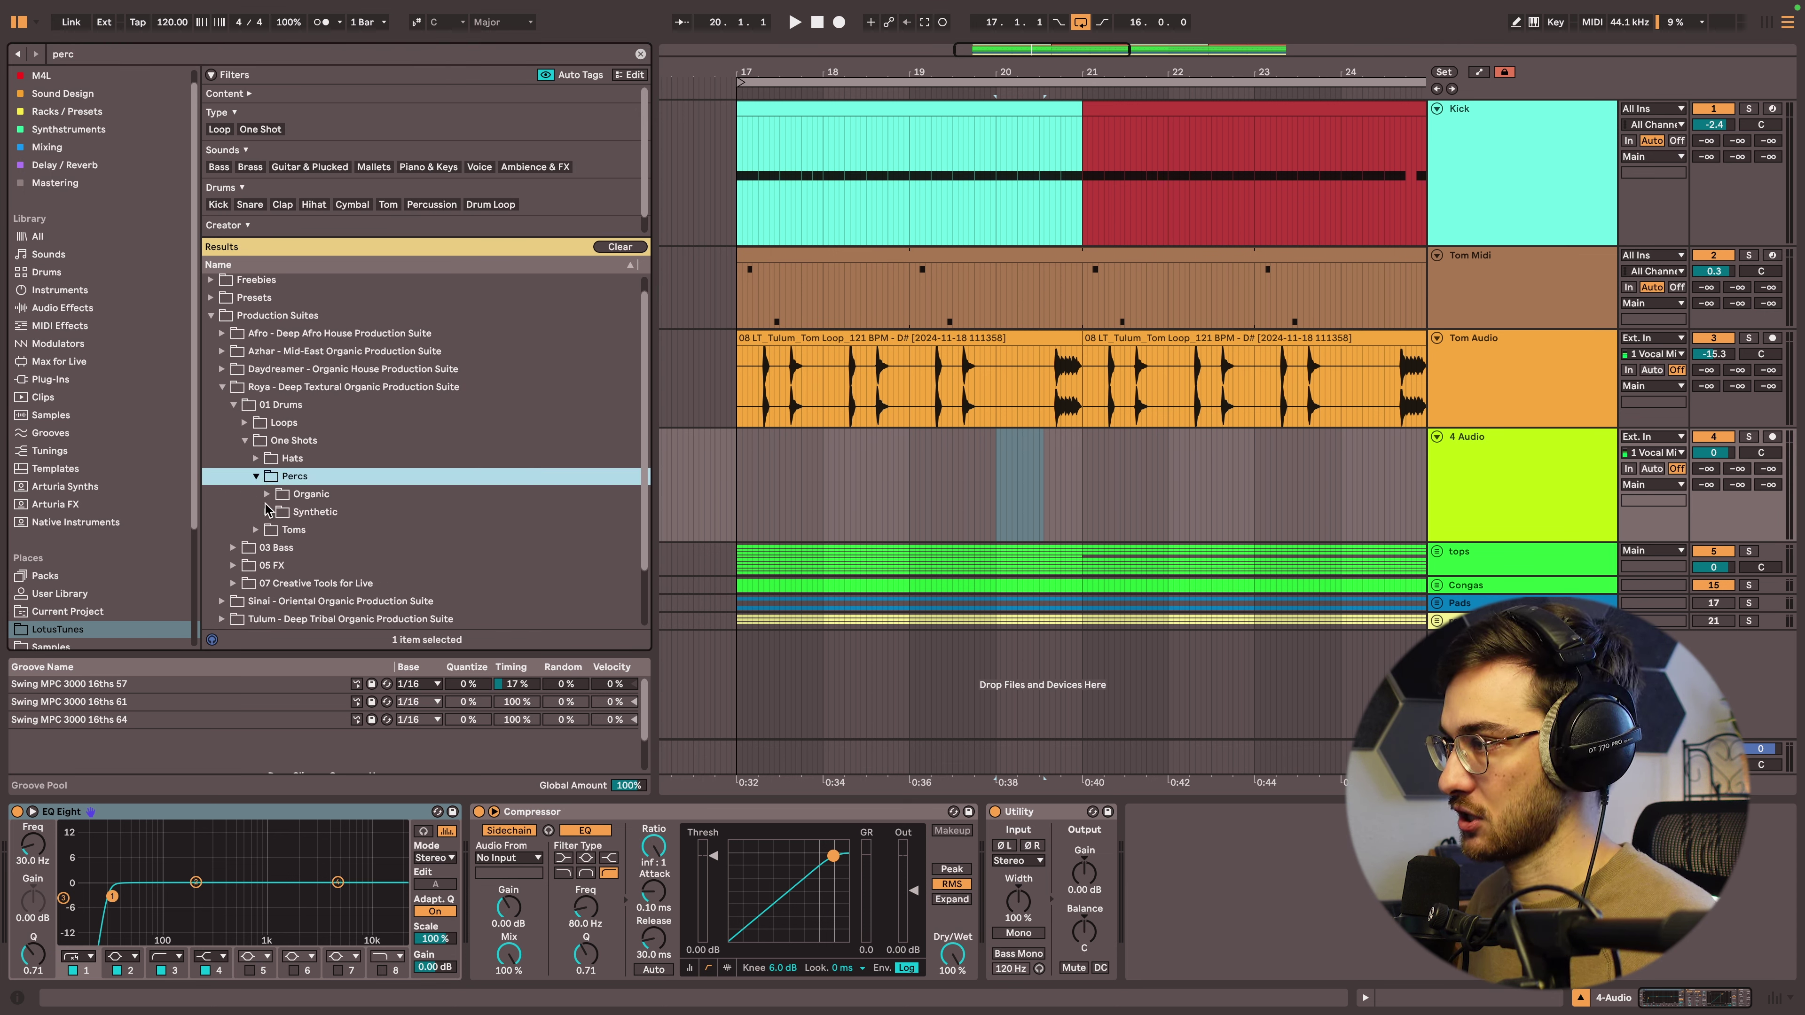
click(219, 129)
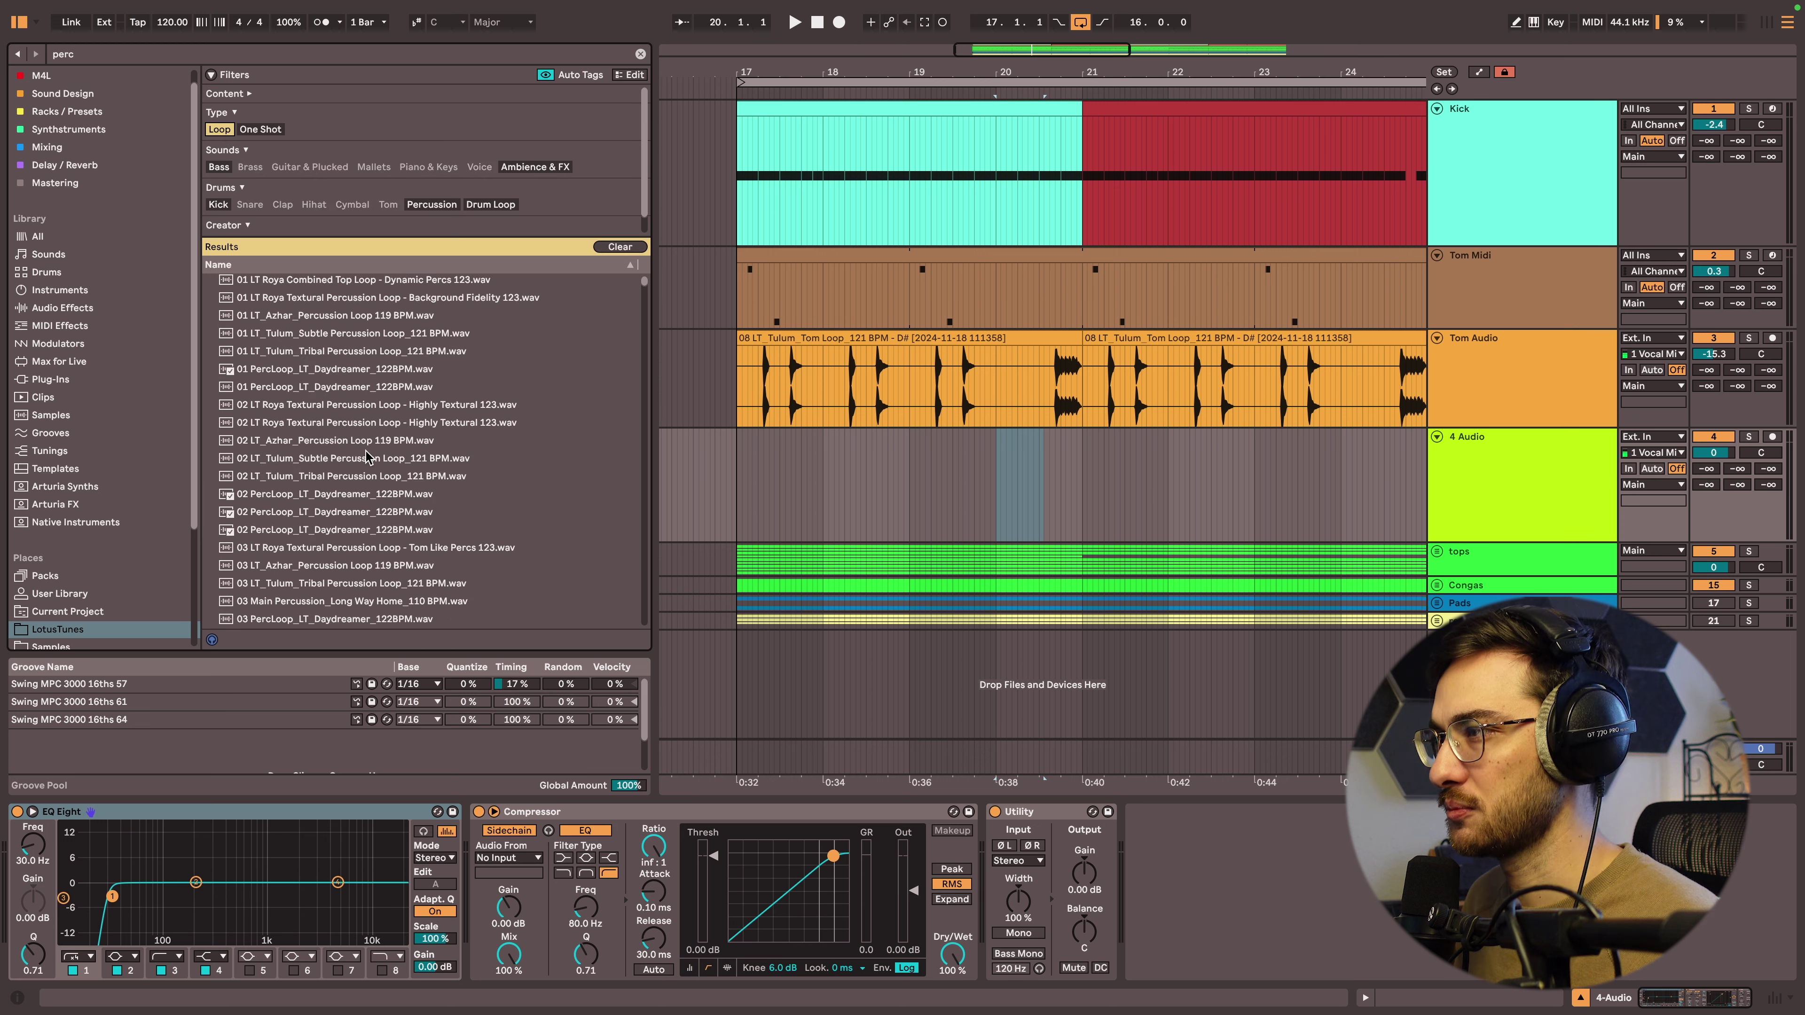
Preview a series of percussion loops, including the Tulum tribal, Perc Weird and Daydreamer samples.
click(369, 442)
scroll(369, 442, down, 1)
click(360, 547)
scroll(382, 582, down, 1)
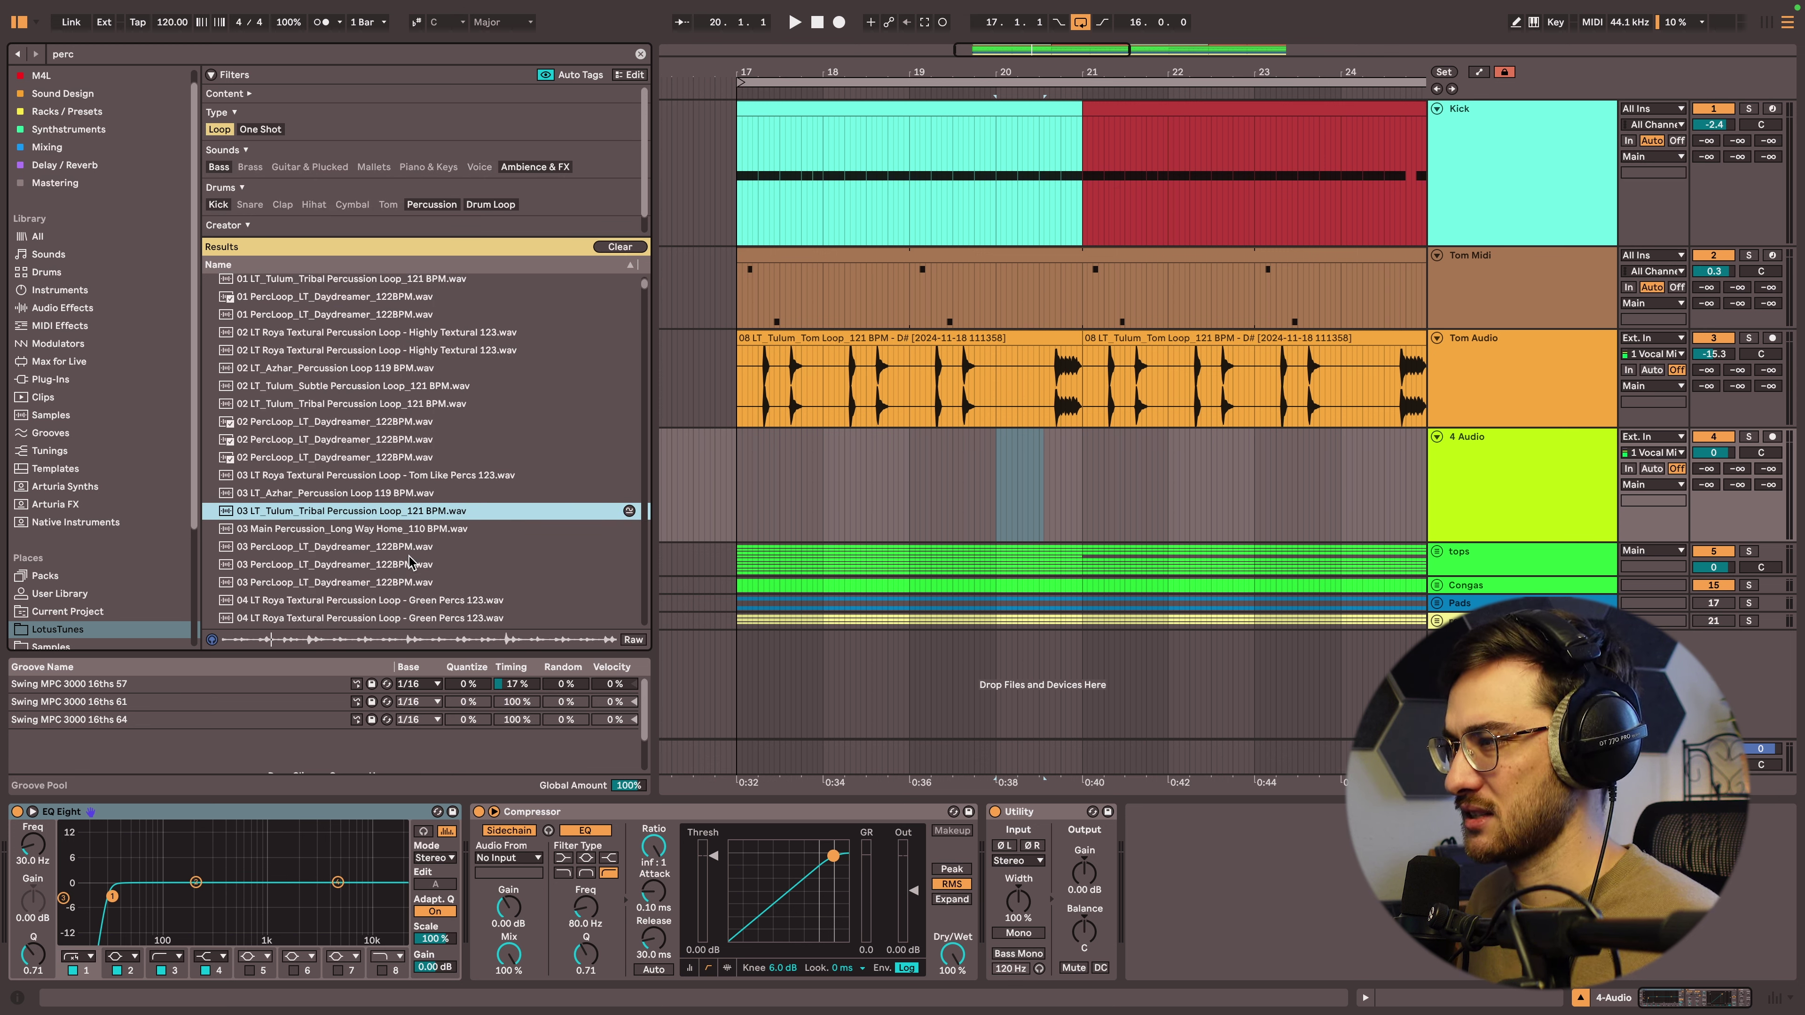
scroll(326, 567, down, 2)
click(333, 565)
scroll(334, 564, down, 1)
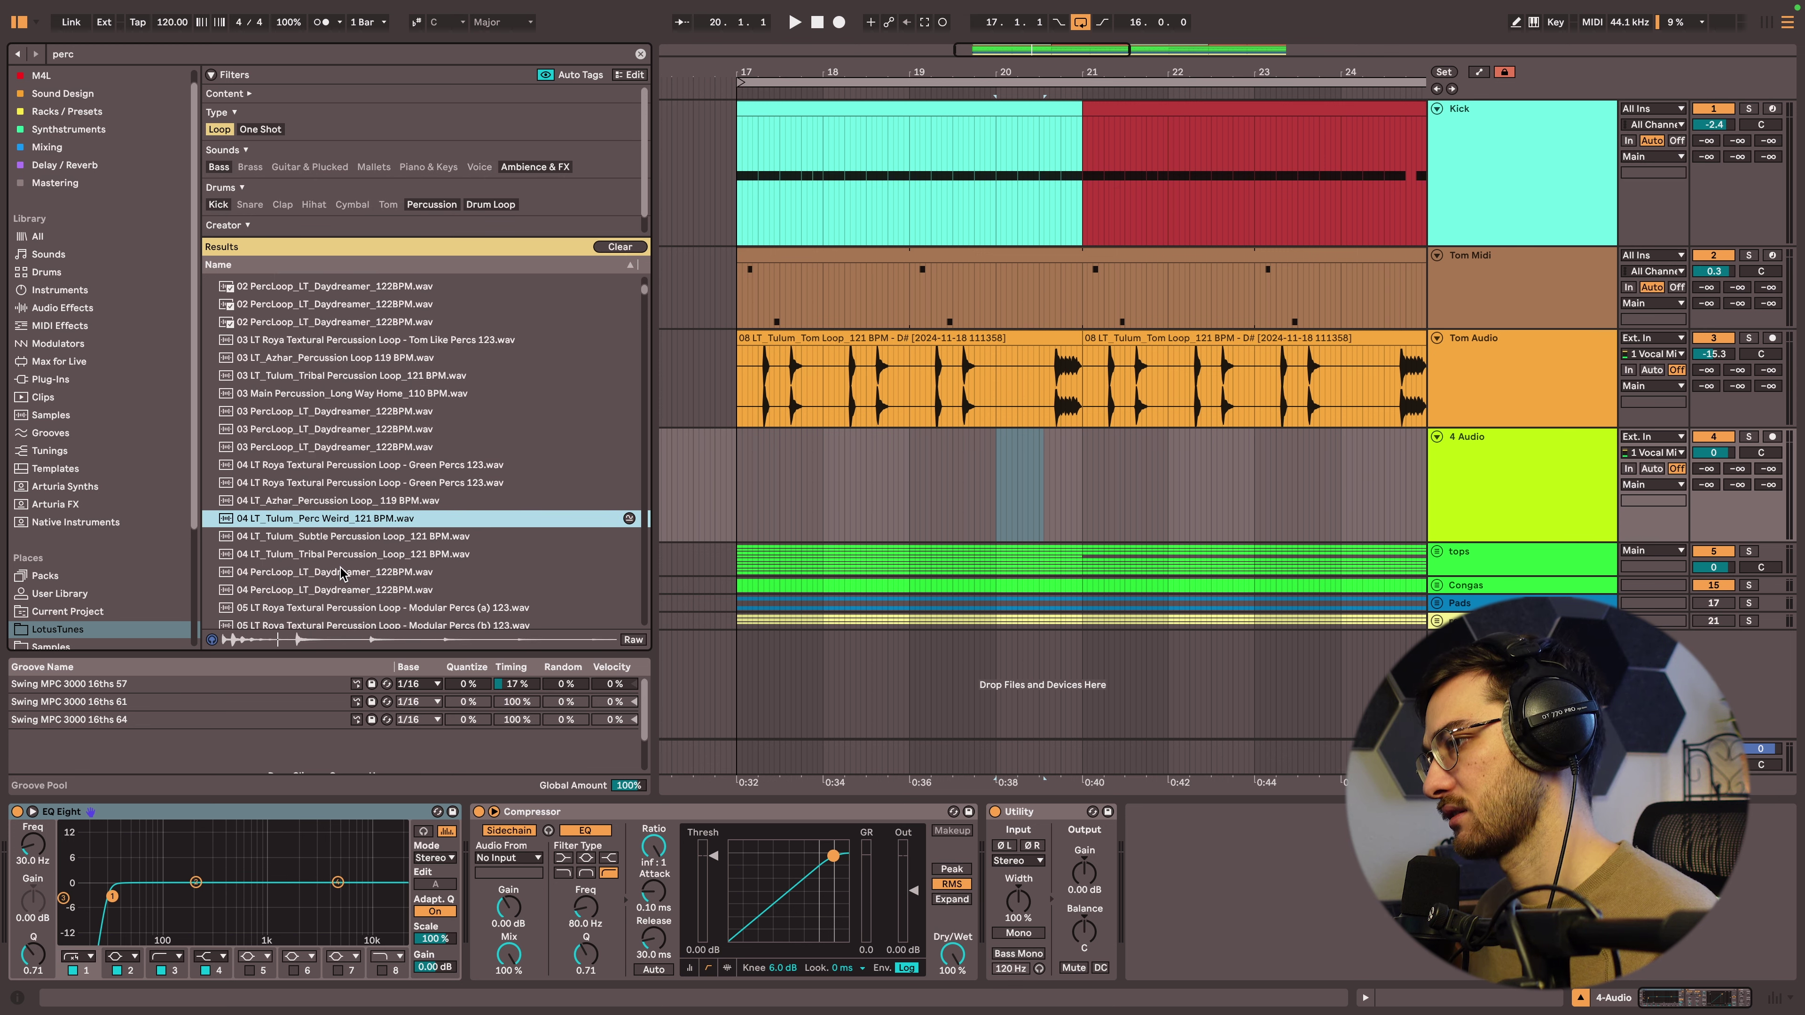
click(349, 562)
scroll(350, 566, down, 2)
click(350, 565)
scroll(350, 565, down, 2)
click(359, 561)
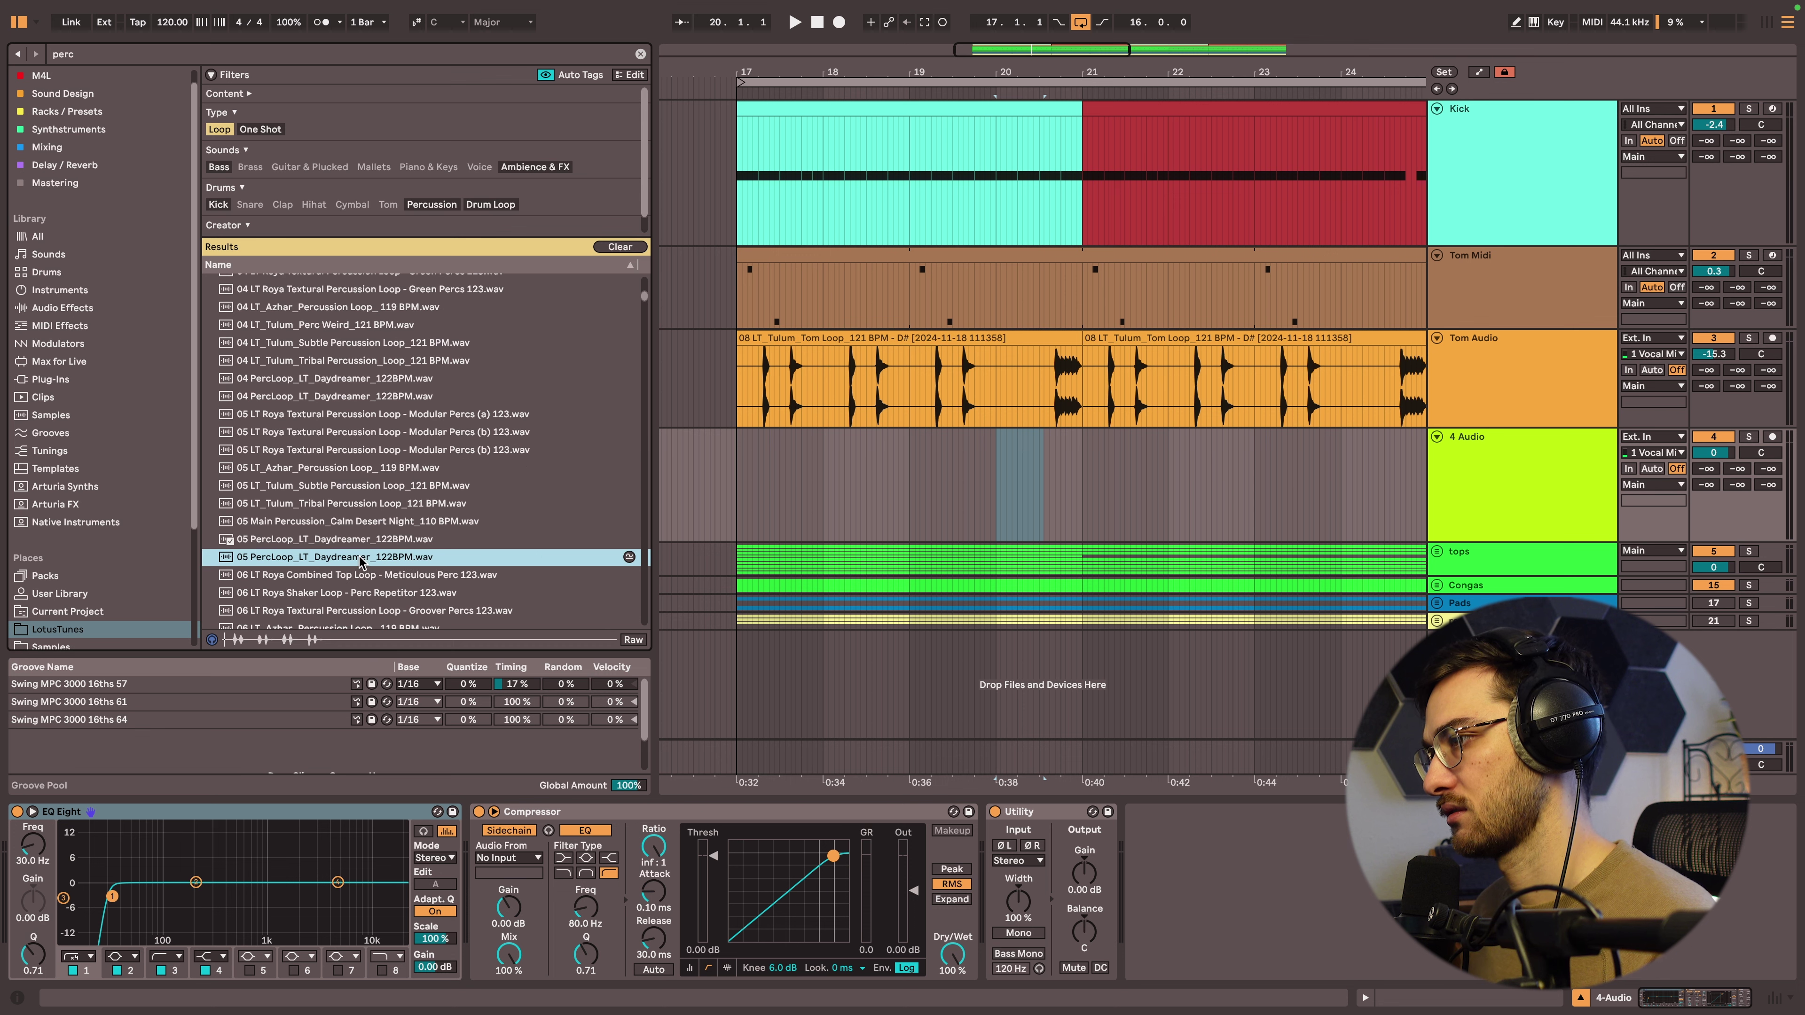
scroll(359, 563, down, 2)
scroll(379, 597, down, 3)
click(381, 517)
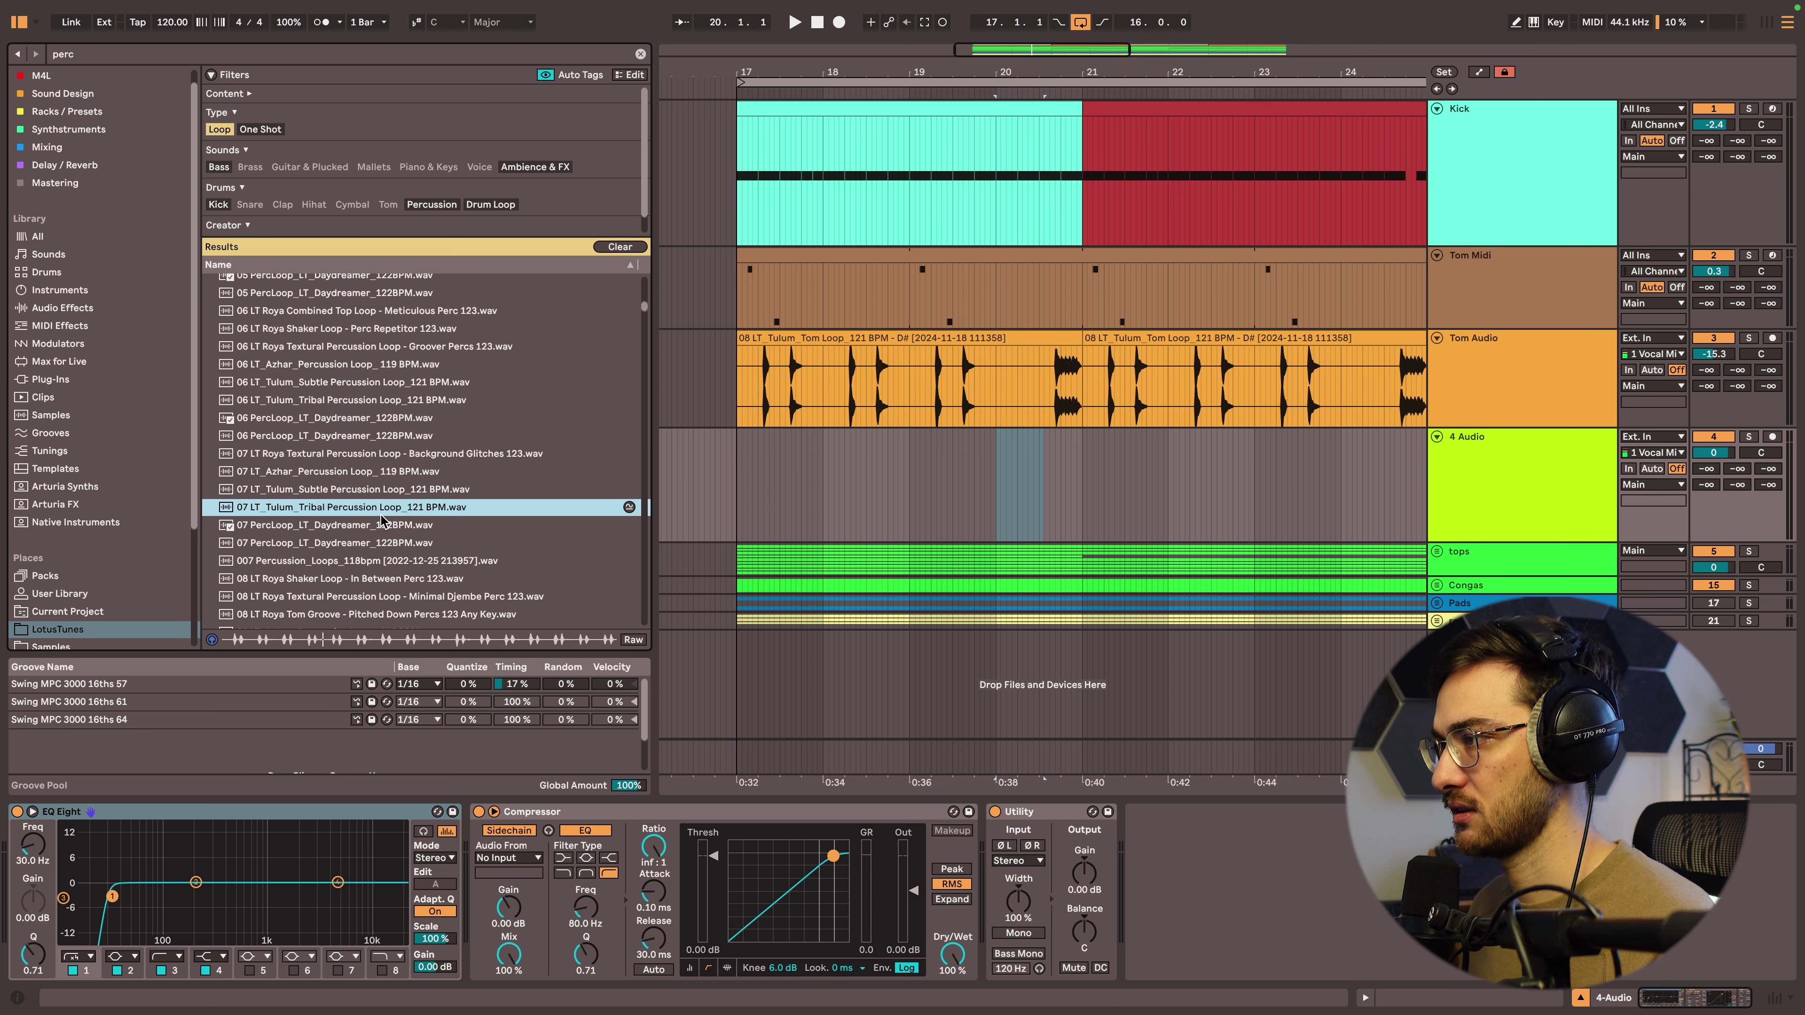
Place 07 LT_Tulum_Tribal Percussion Loop_121 BPM on the new track at bar 17 and set the track volume to -3.9 dB.
scroll(382, 532, down, 2)
drag(351, 416, 739, 460)
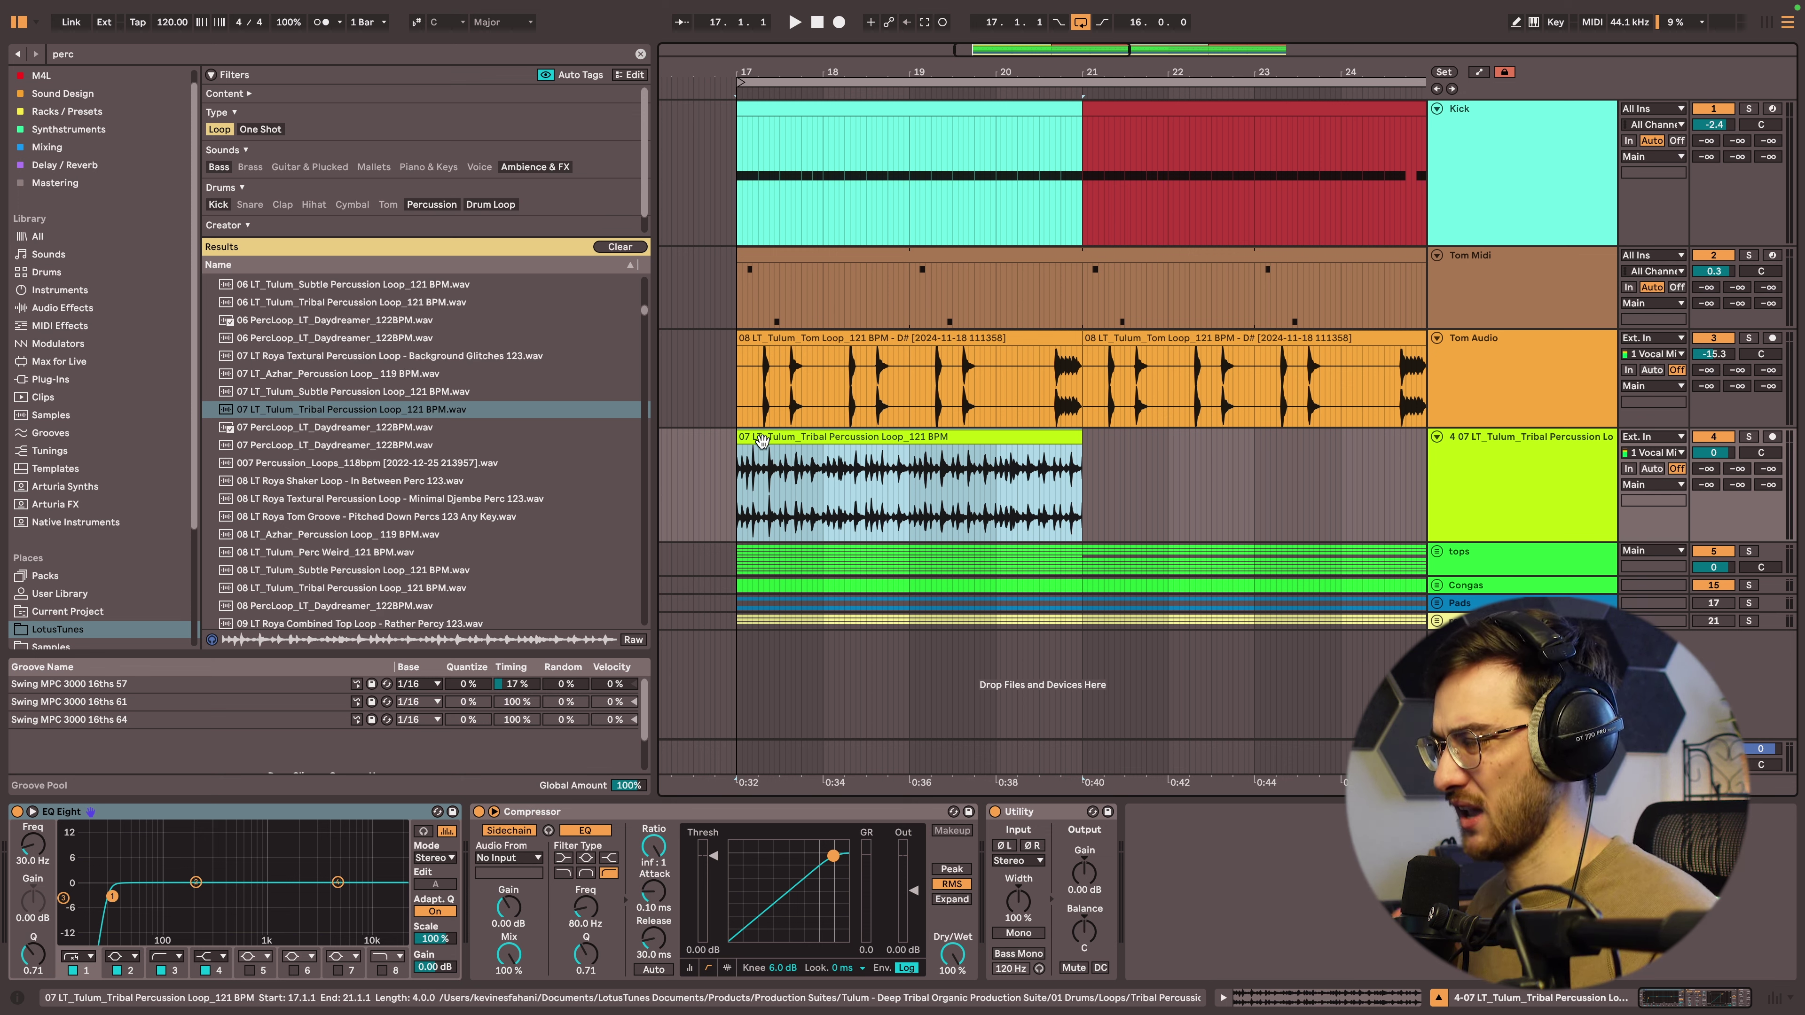
mouse_move(1713, 453)
mouse_down()
mouse_move(1713, 478)
mouse_move(1715, 449)
mouse_up()
Solo the percussion track and split its loop around the short phrase from 17.4.2 to 18.2.1.
click(833, 441)
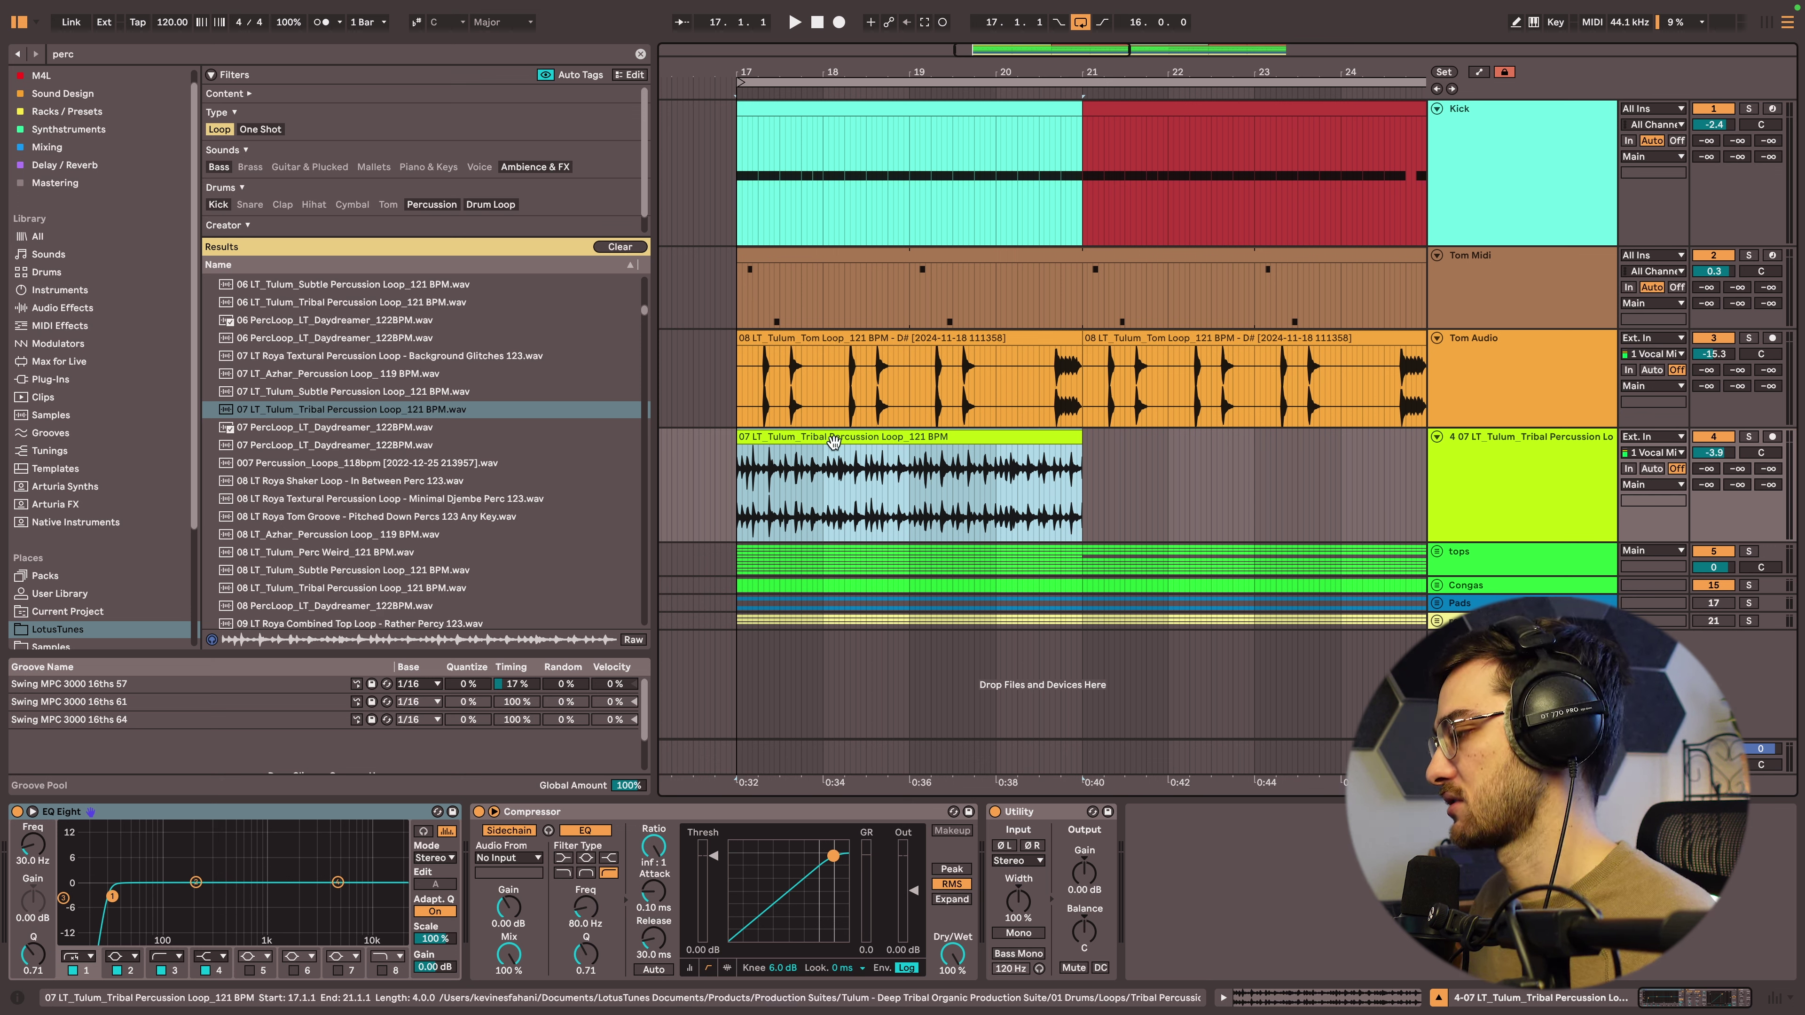
key(s)
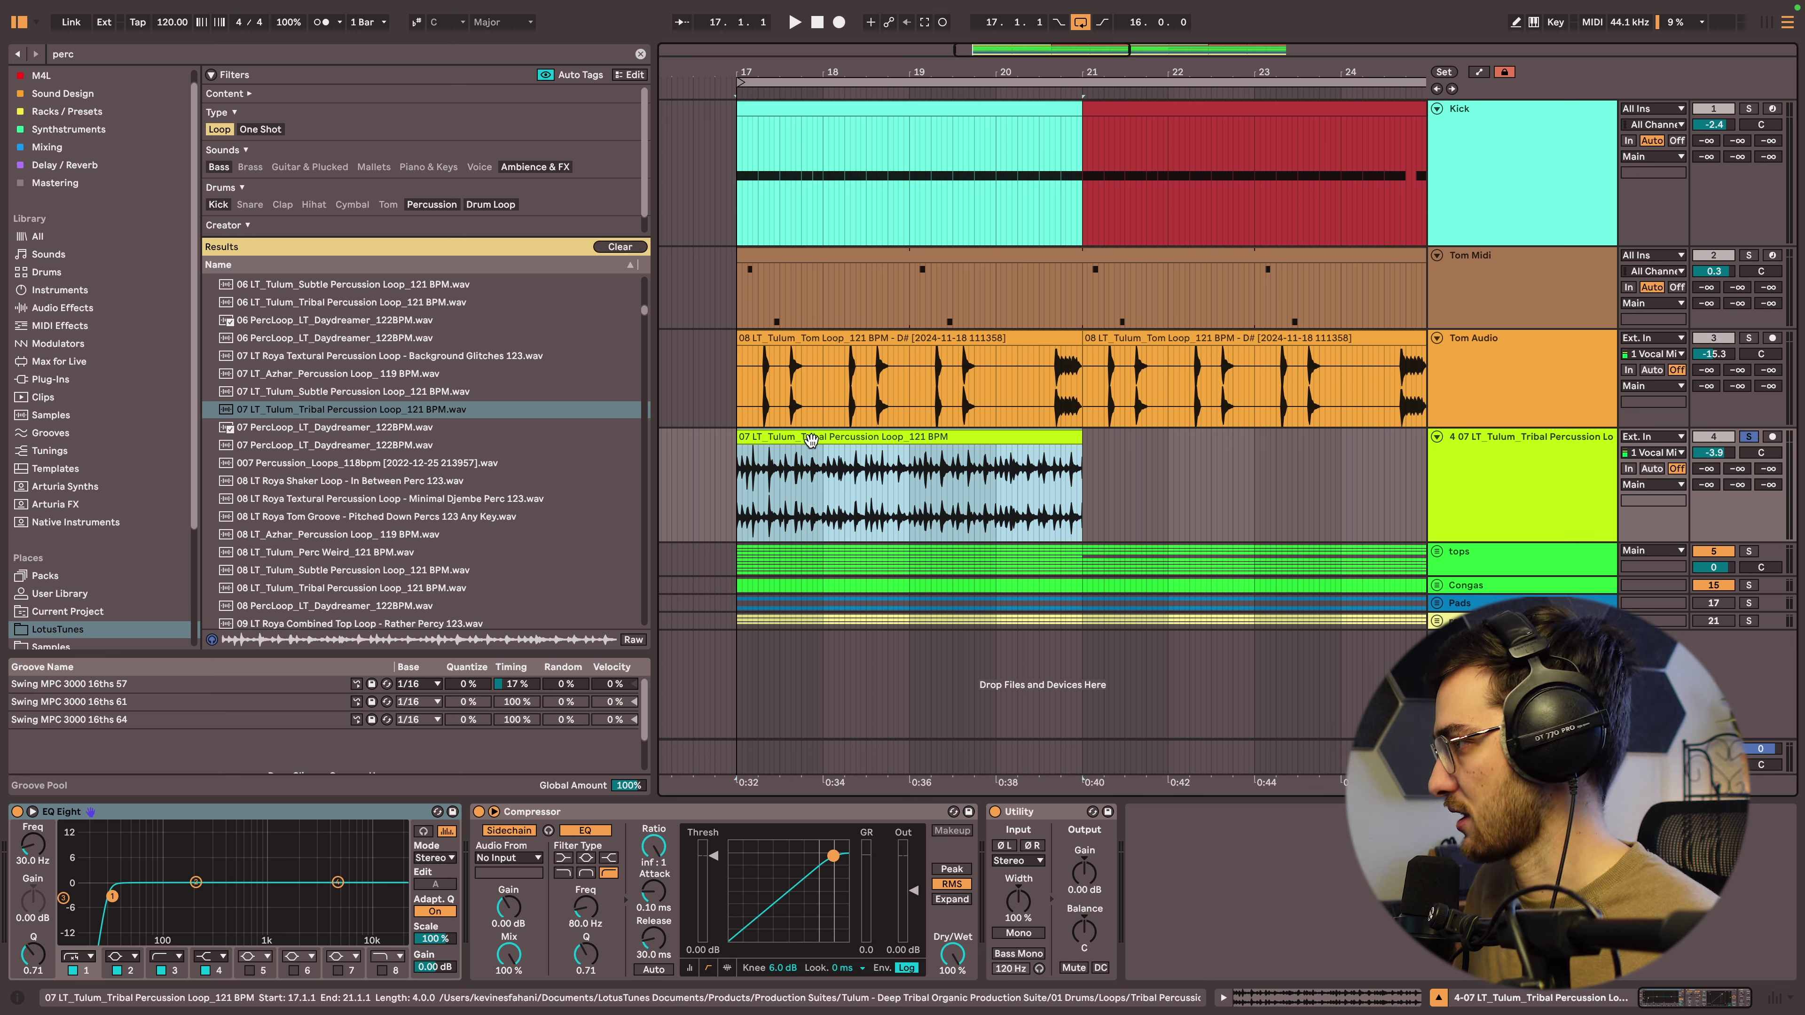
drag(807, 472, 839, 476)
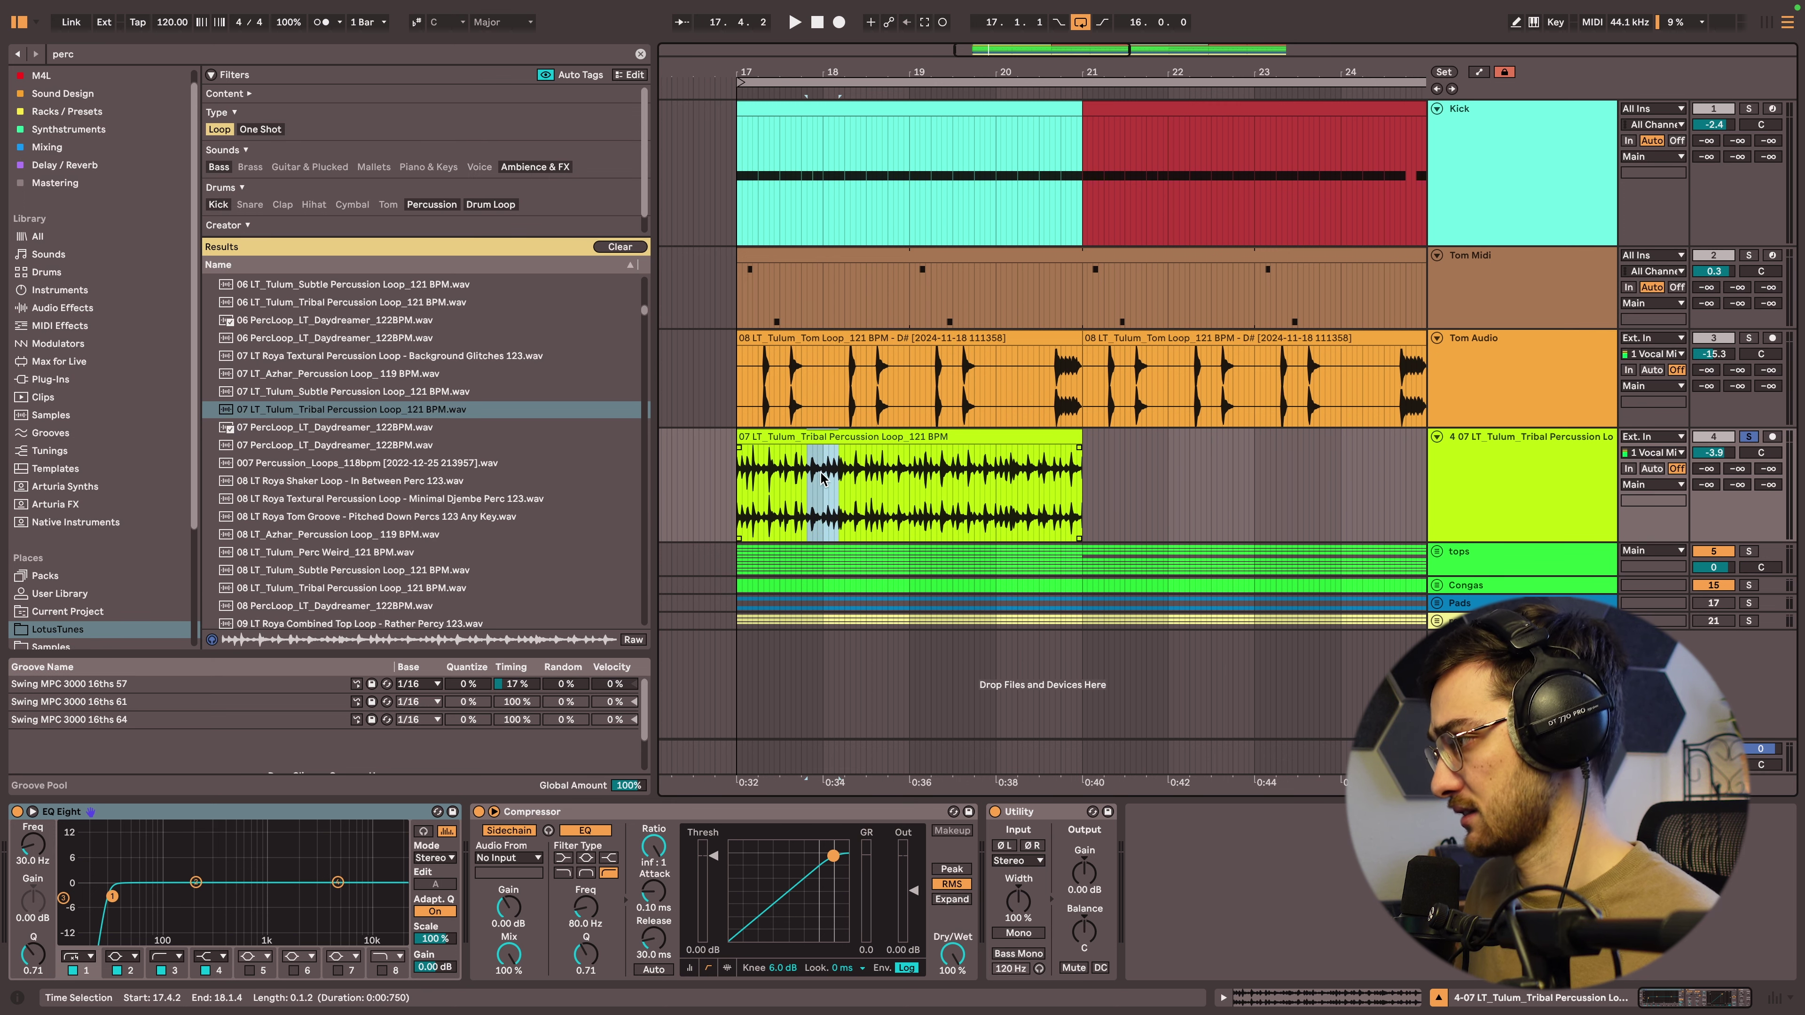
scroll(819, 476, up, 5)
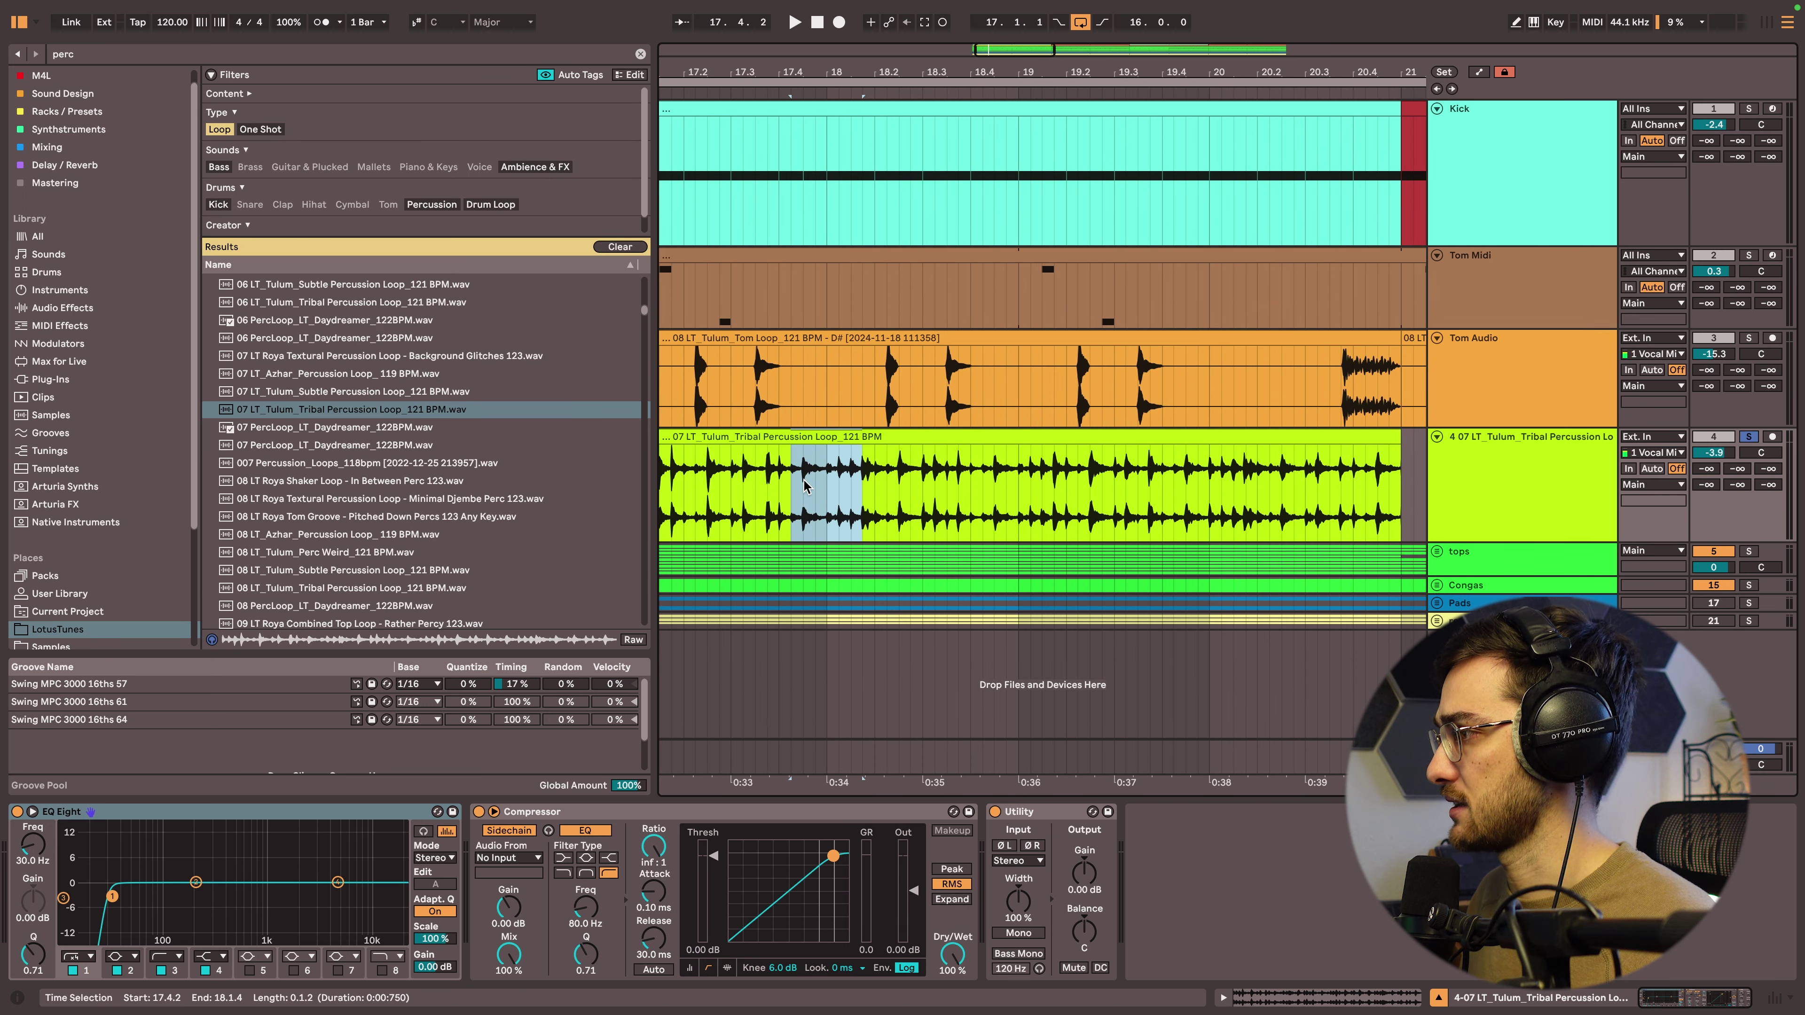
drag(780, 486, 886, 306)
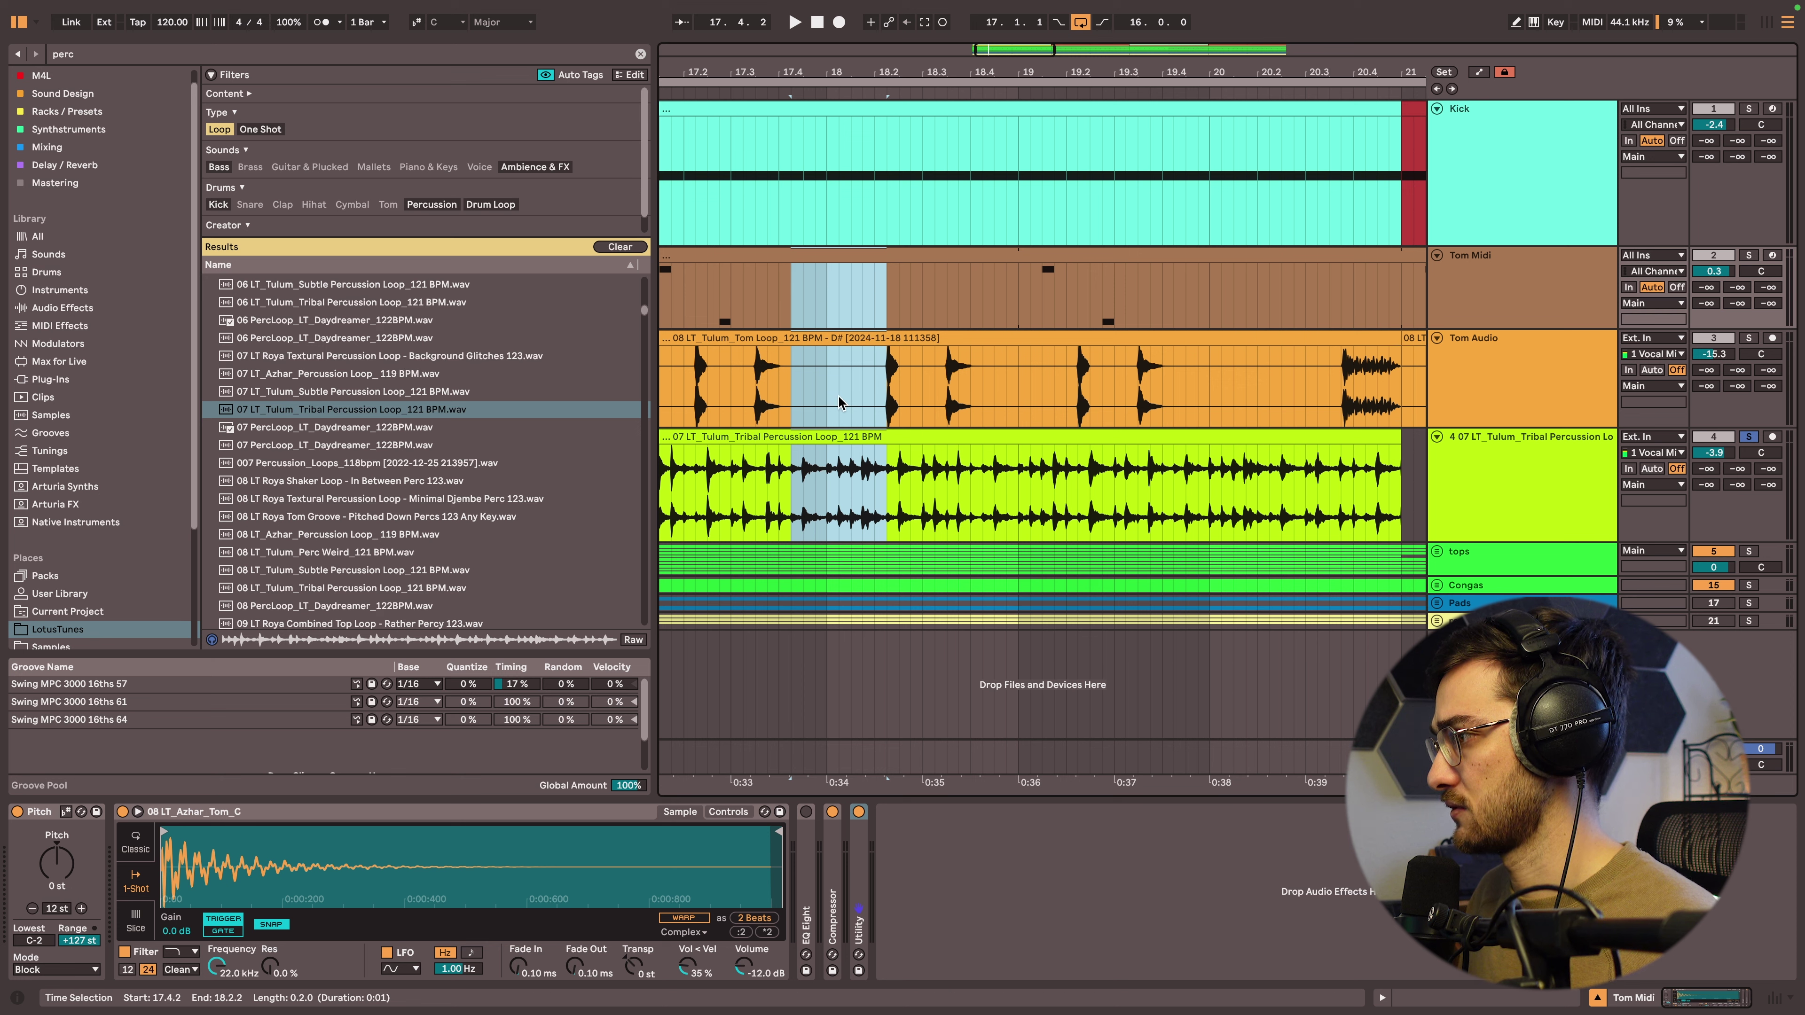
drag(792, 481, 867, 492)
key(super+e)
Delete the parts of the percussion loop before and after the isolated phrase.
click(775, 436)
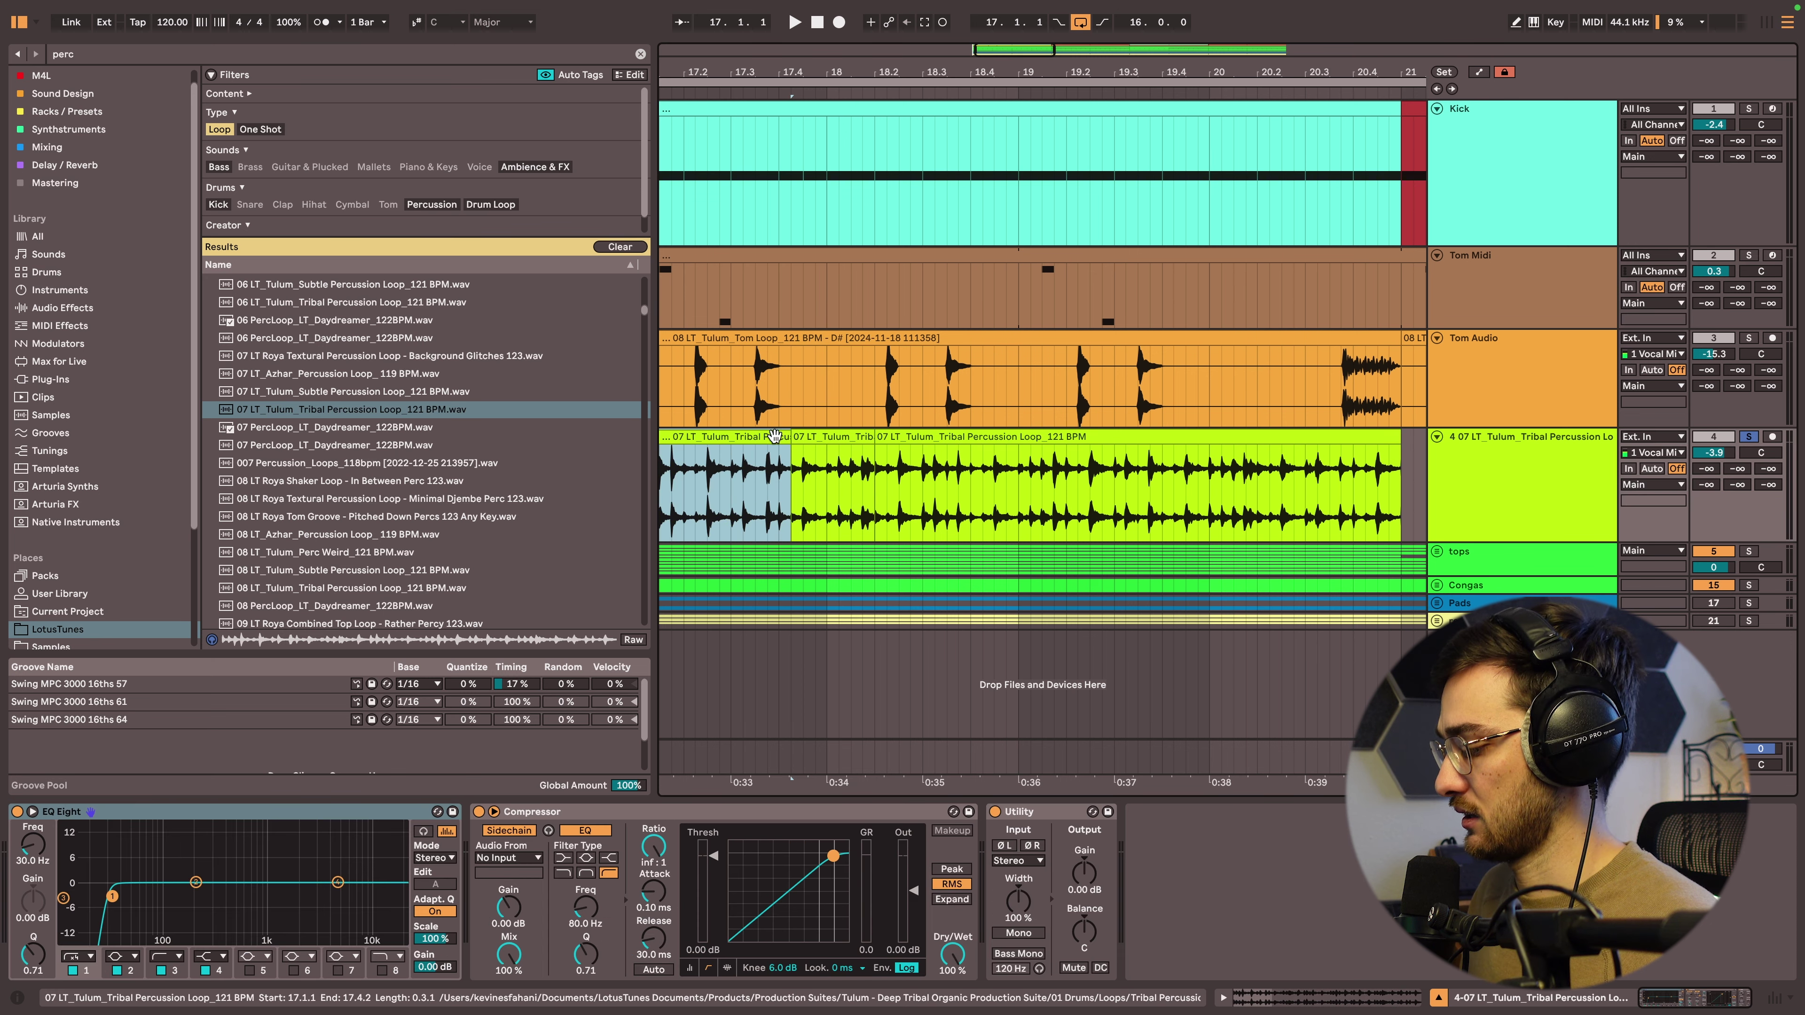
key(Delete)
click(901, 436)
key(Delete)
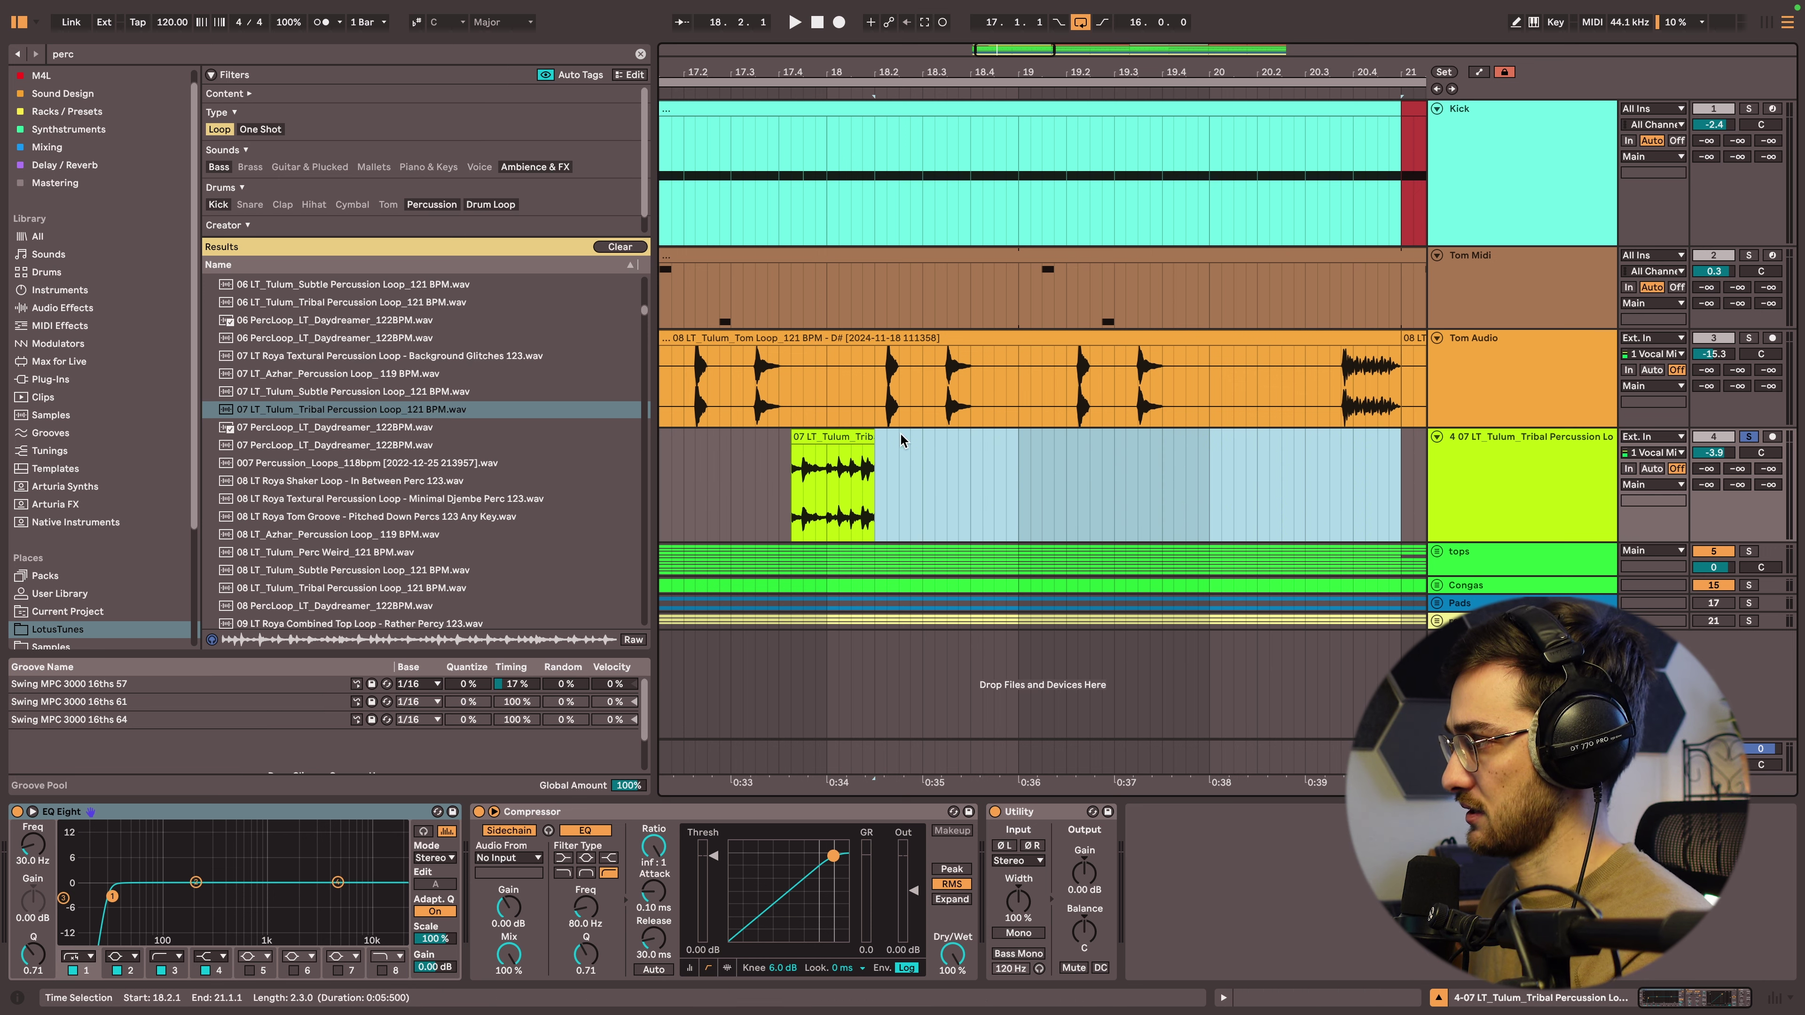
Unsolo the percussion track, lower its volume to -6.9 dB and listen to the phrase within the full groove.
click(835, 436)
click(780, 451)
drag(863, 76, 930, 74)
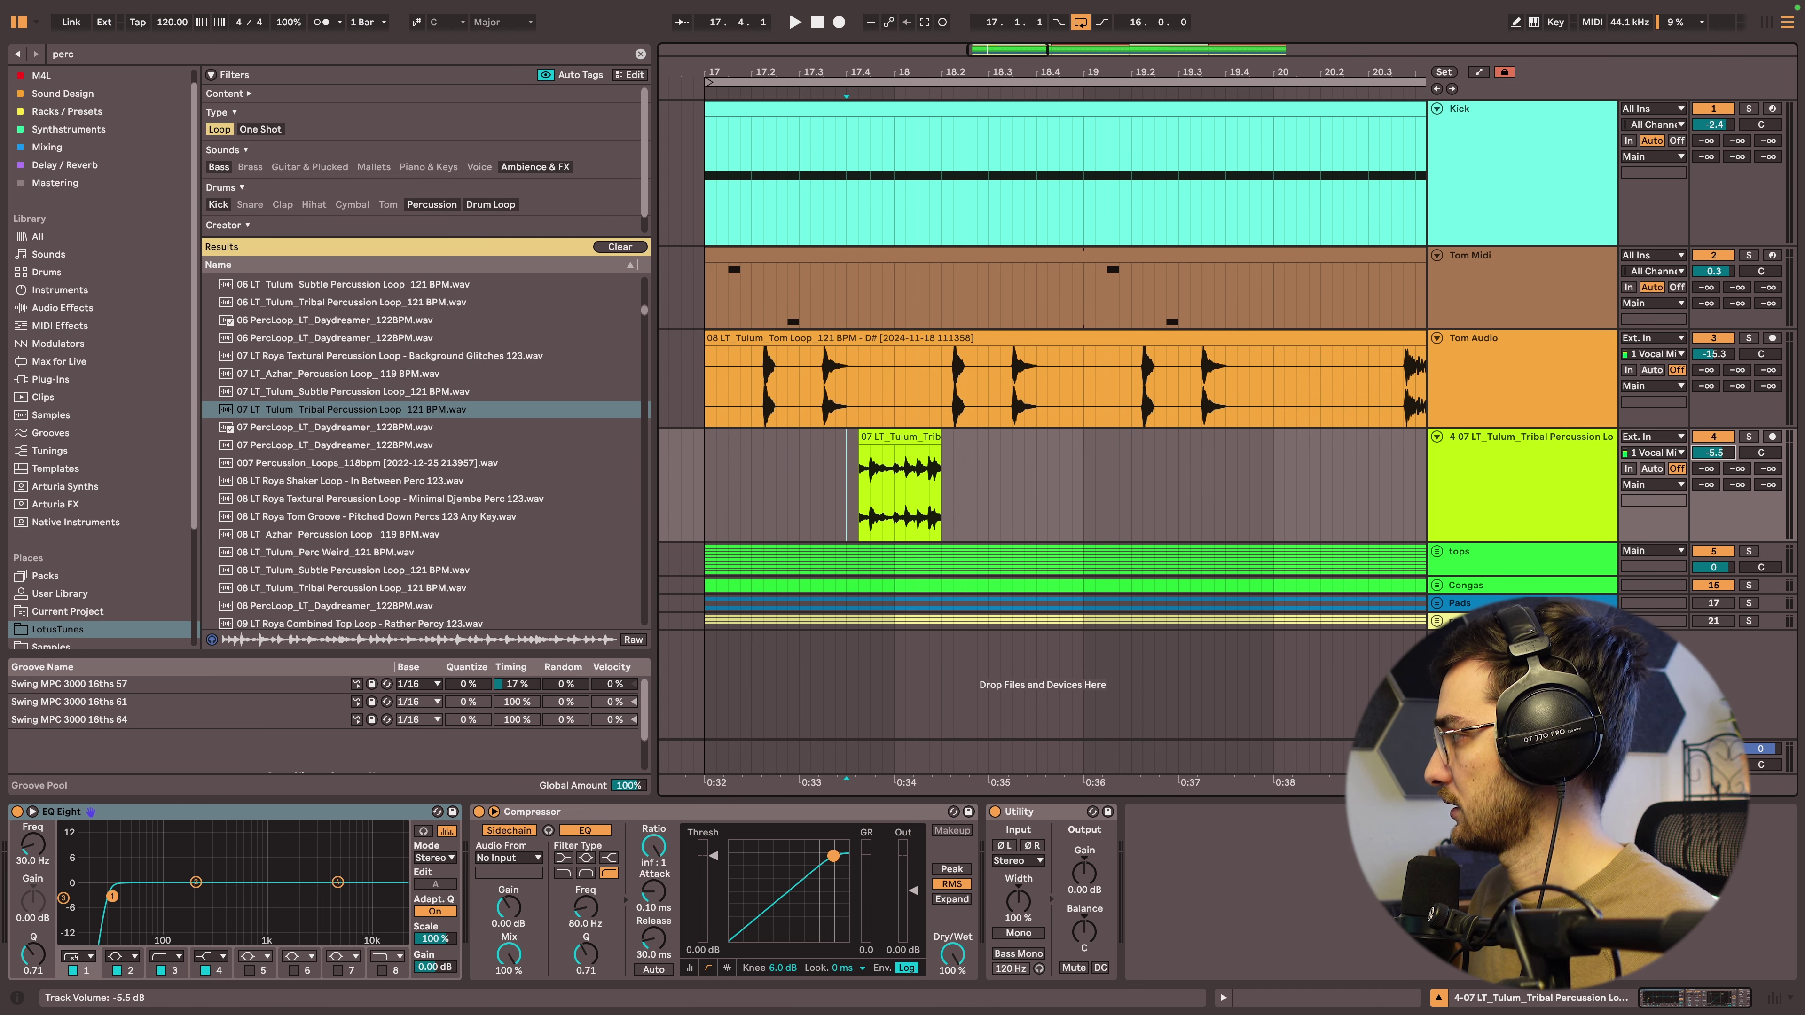
click(764, 478)
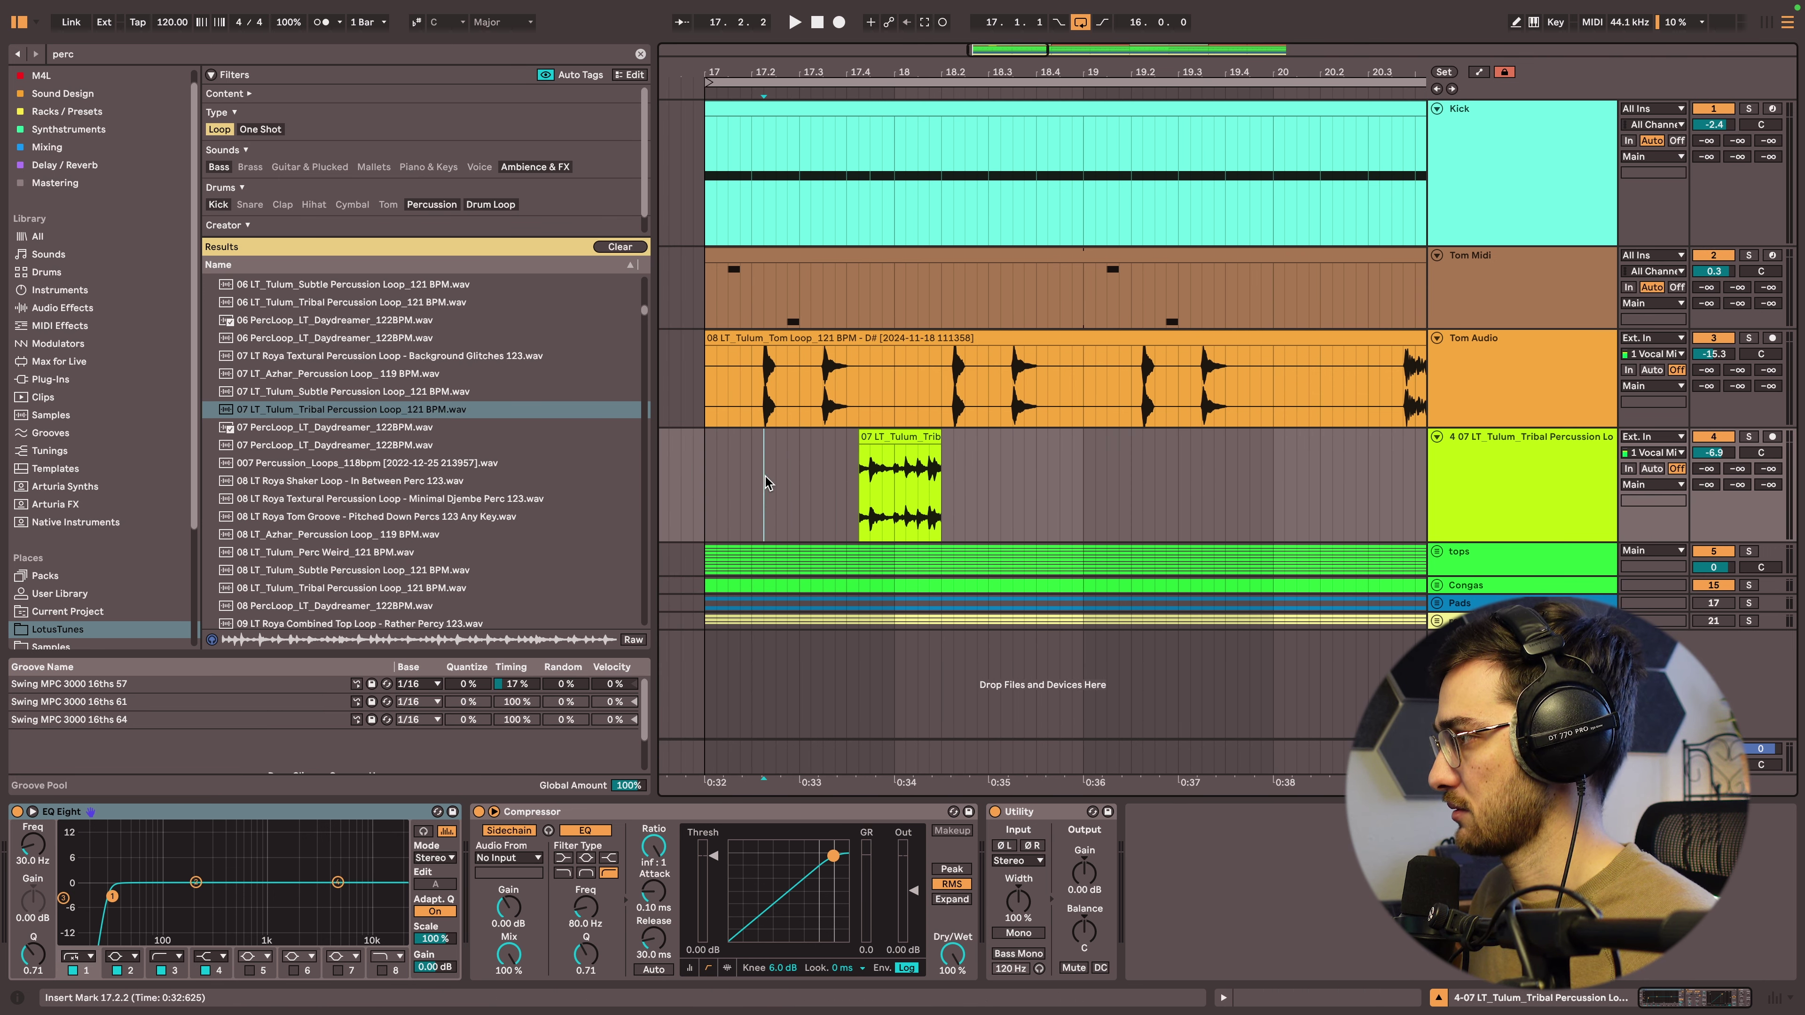
key(space)
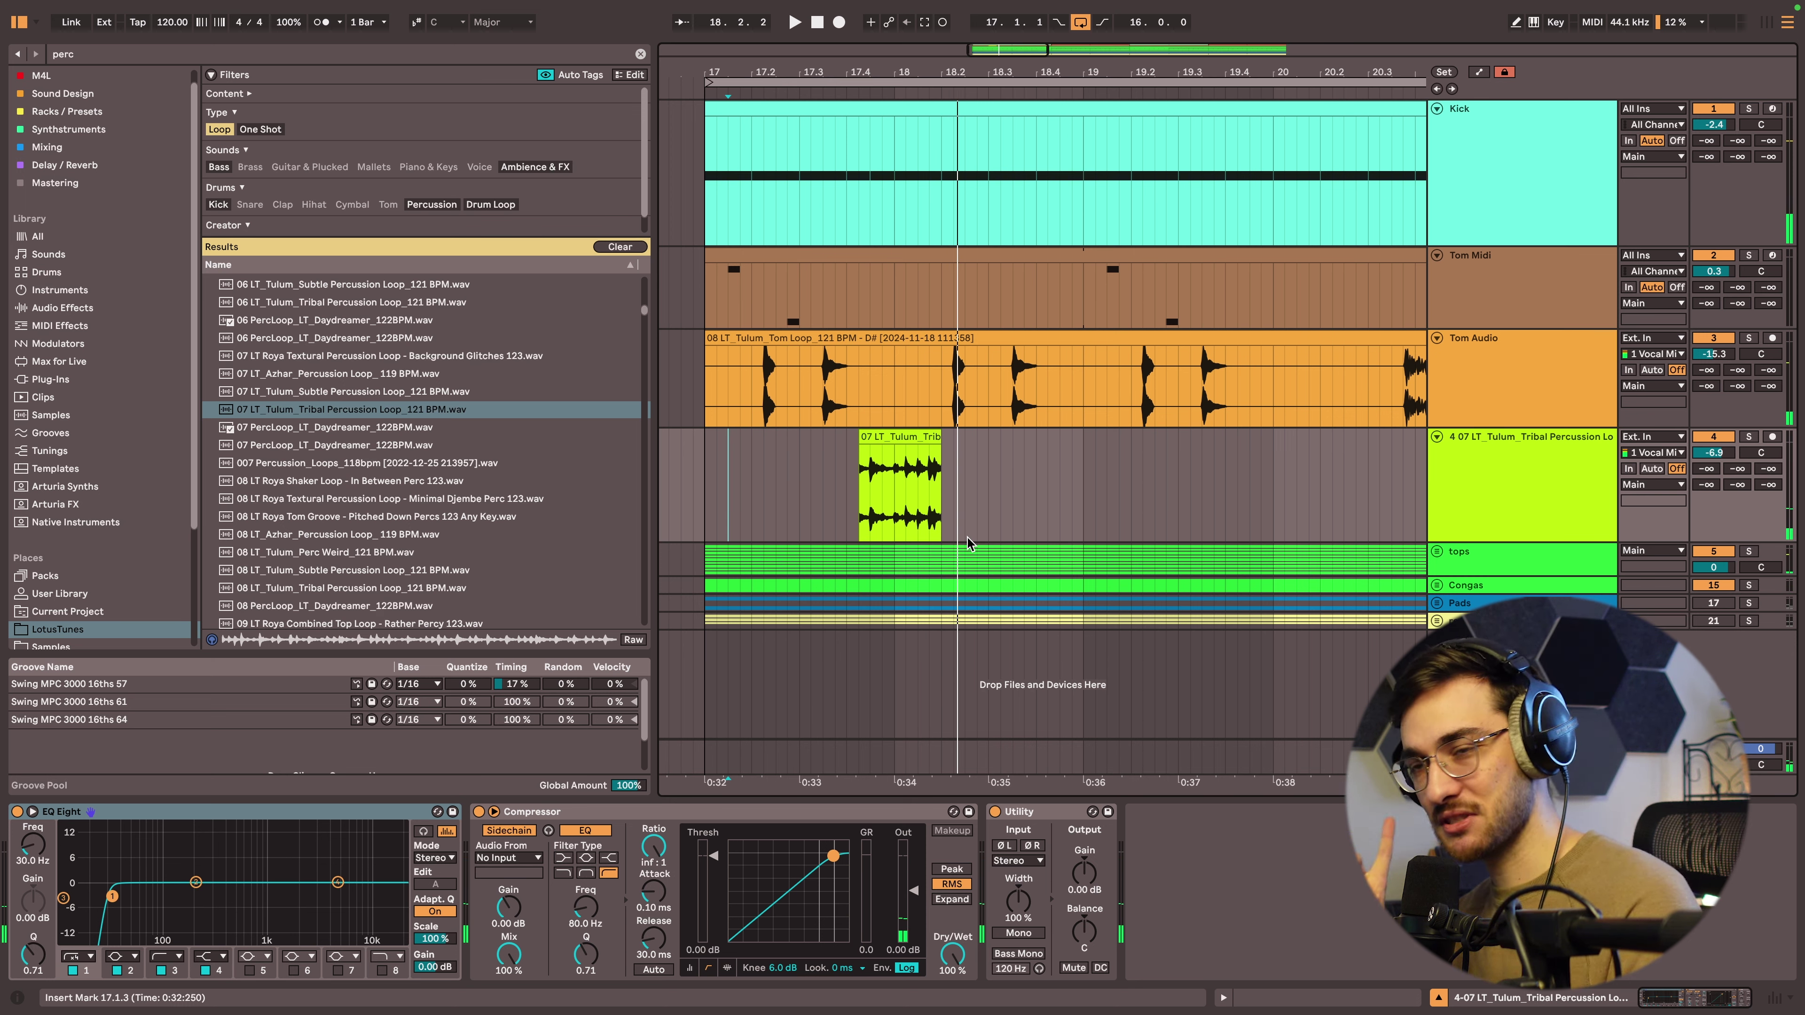
Enable the high-cut band 8 in the percussion track's EQ Eight.
click(899, 526)
click(381, 971)
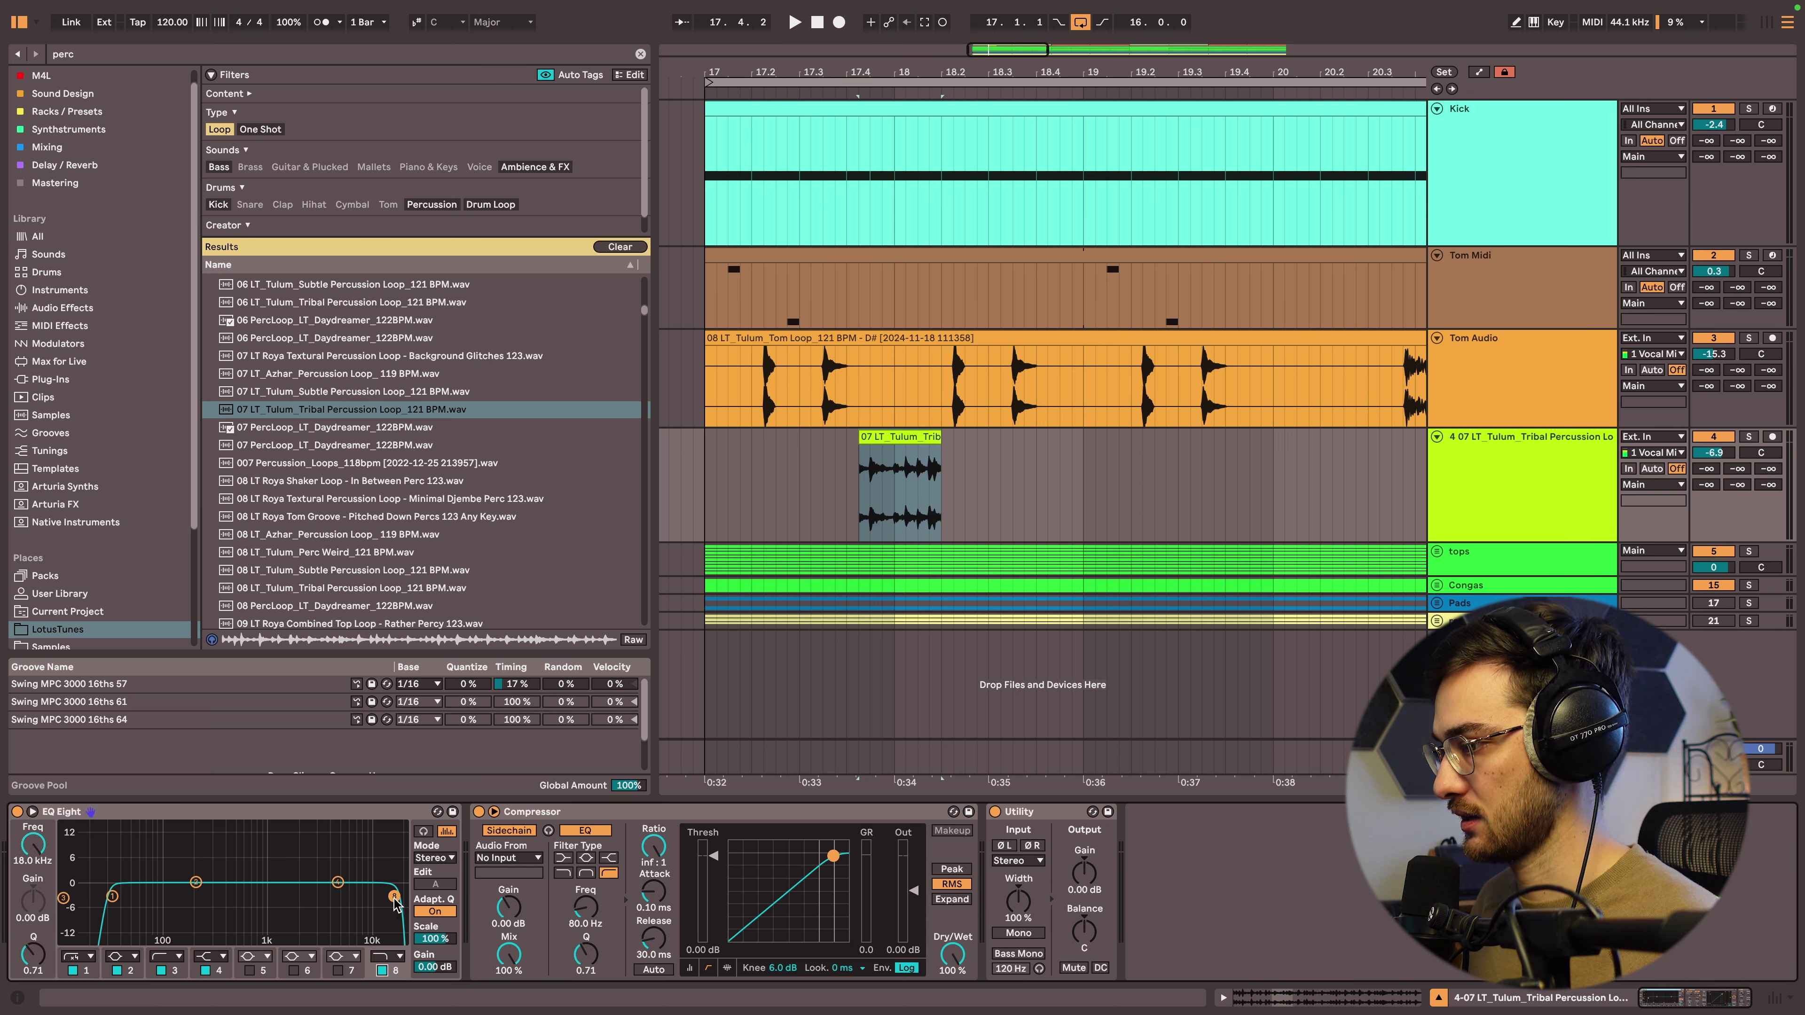
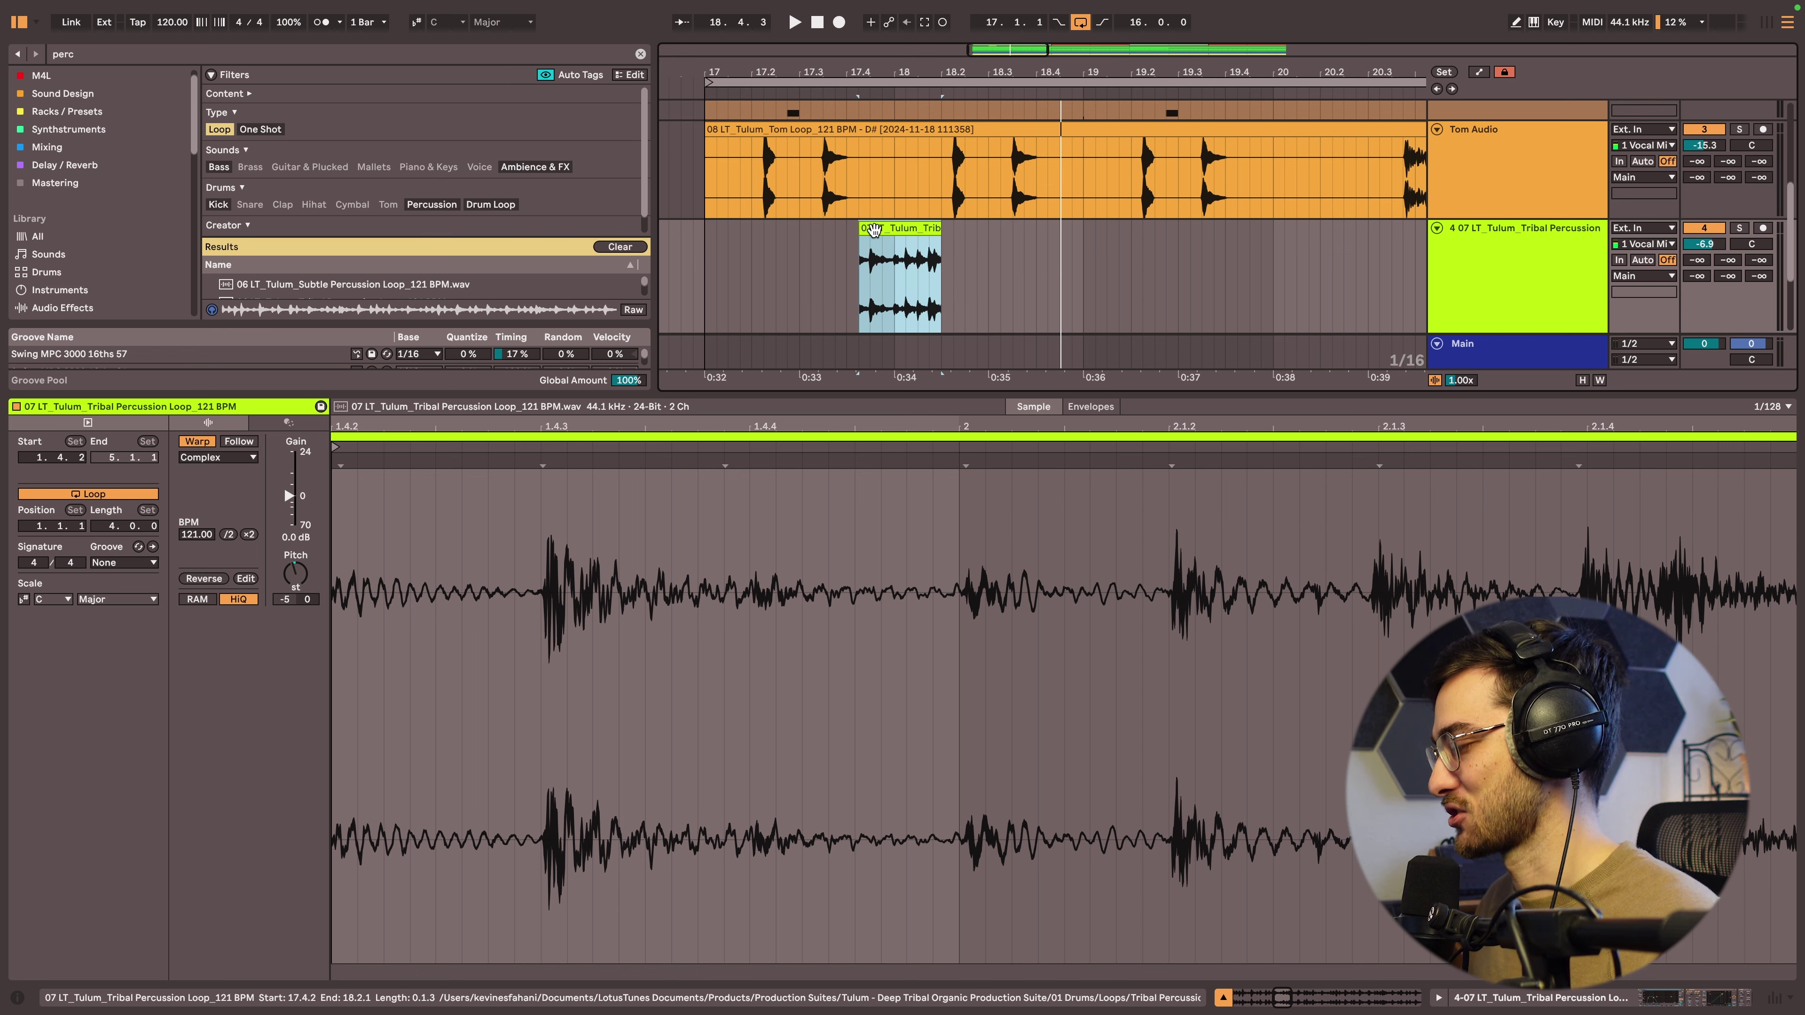
Consolidate the percussion phrase with its surrounding silence from bar 17 to bar 19 into one two-bar clip.
click(913, 228)
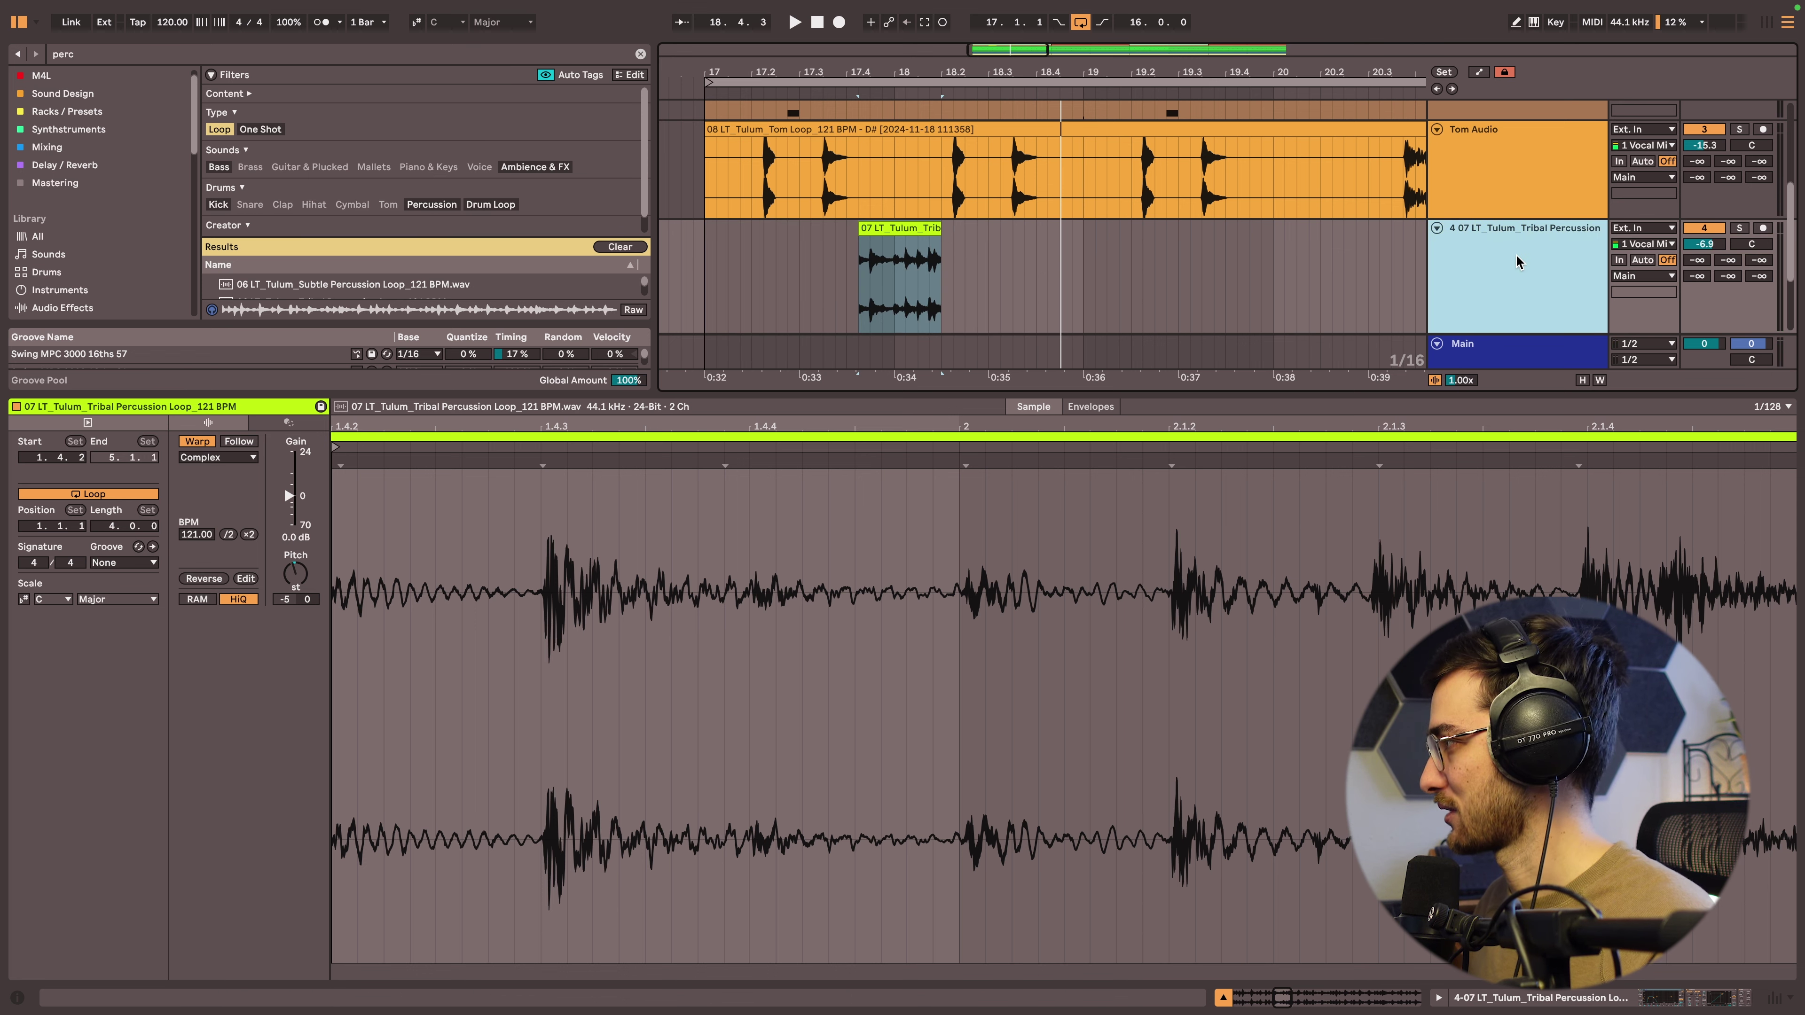
click(913, 227)
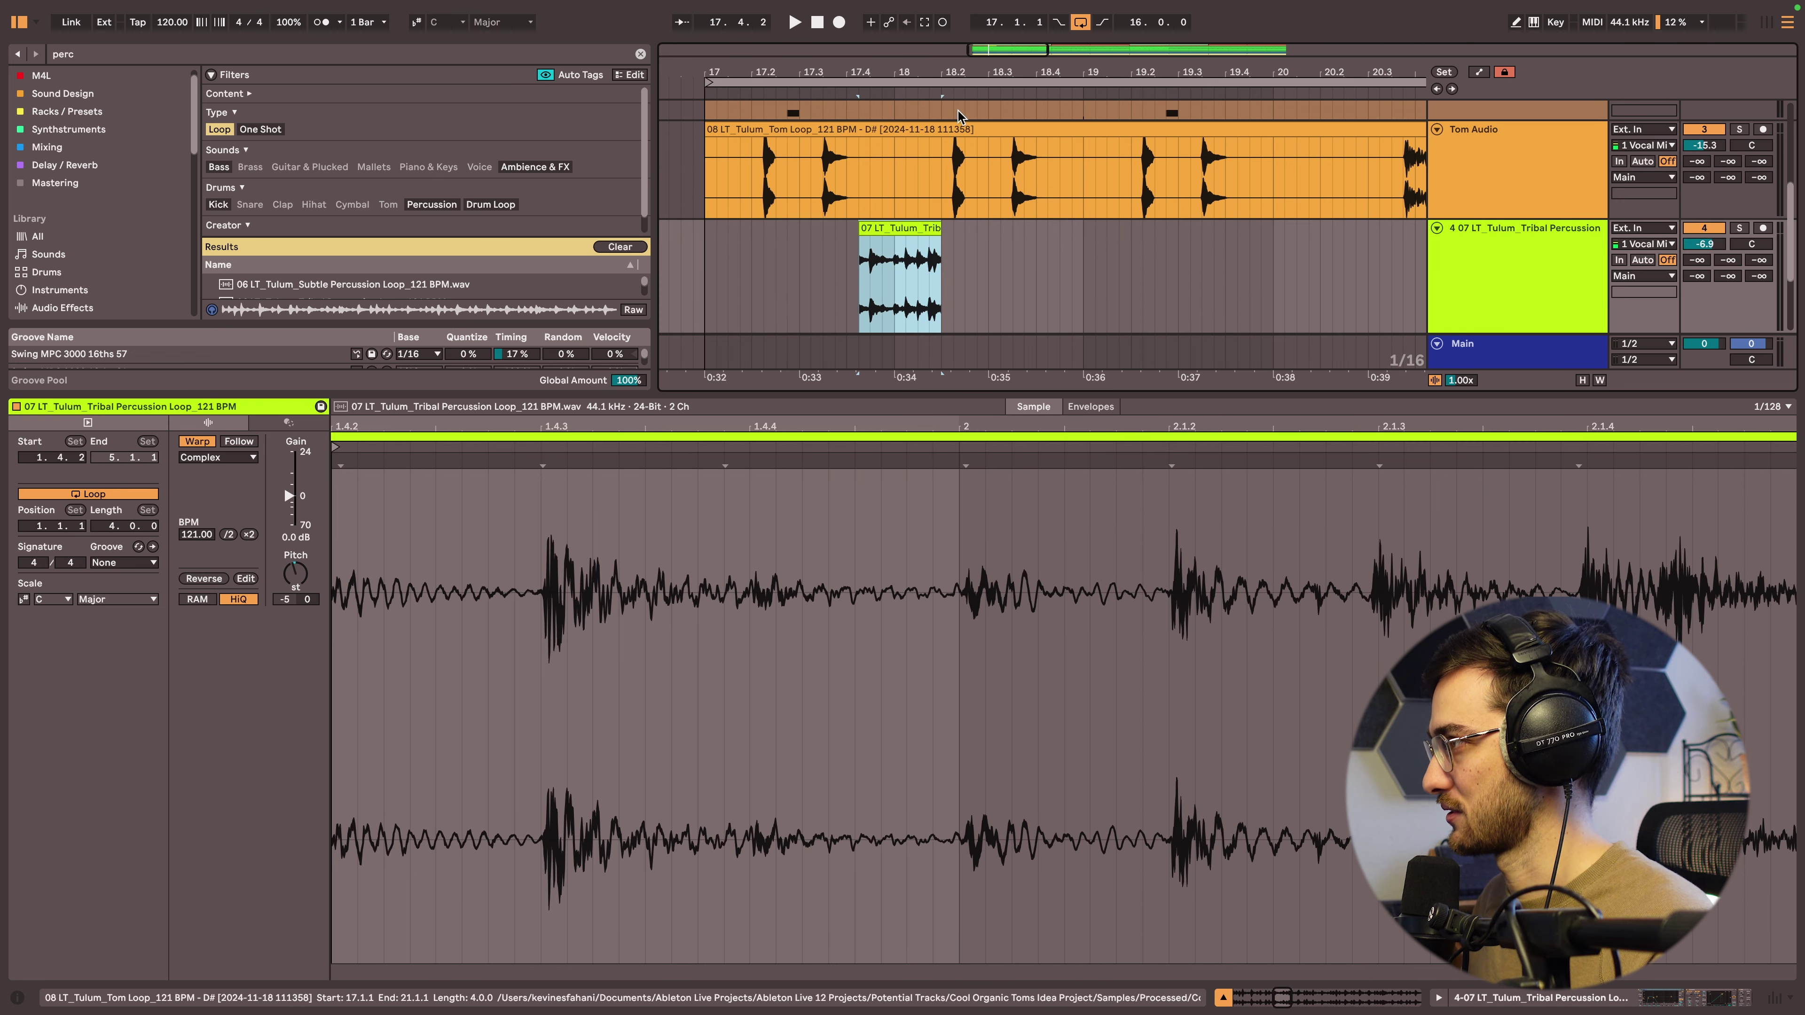
drag(955, 72, 955, 55)
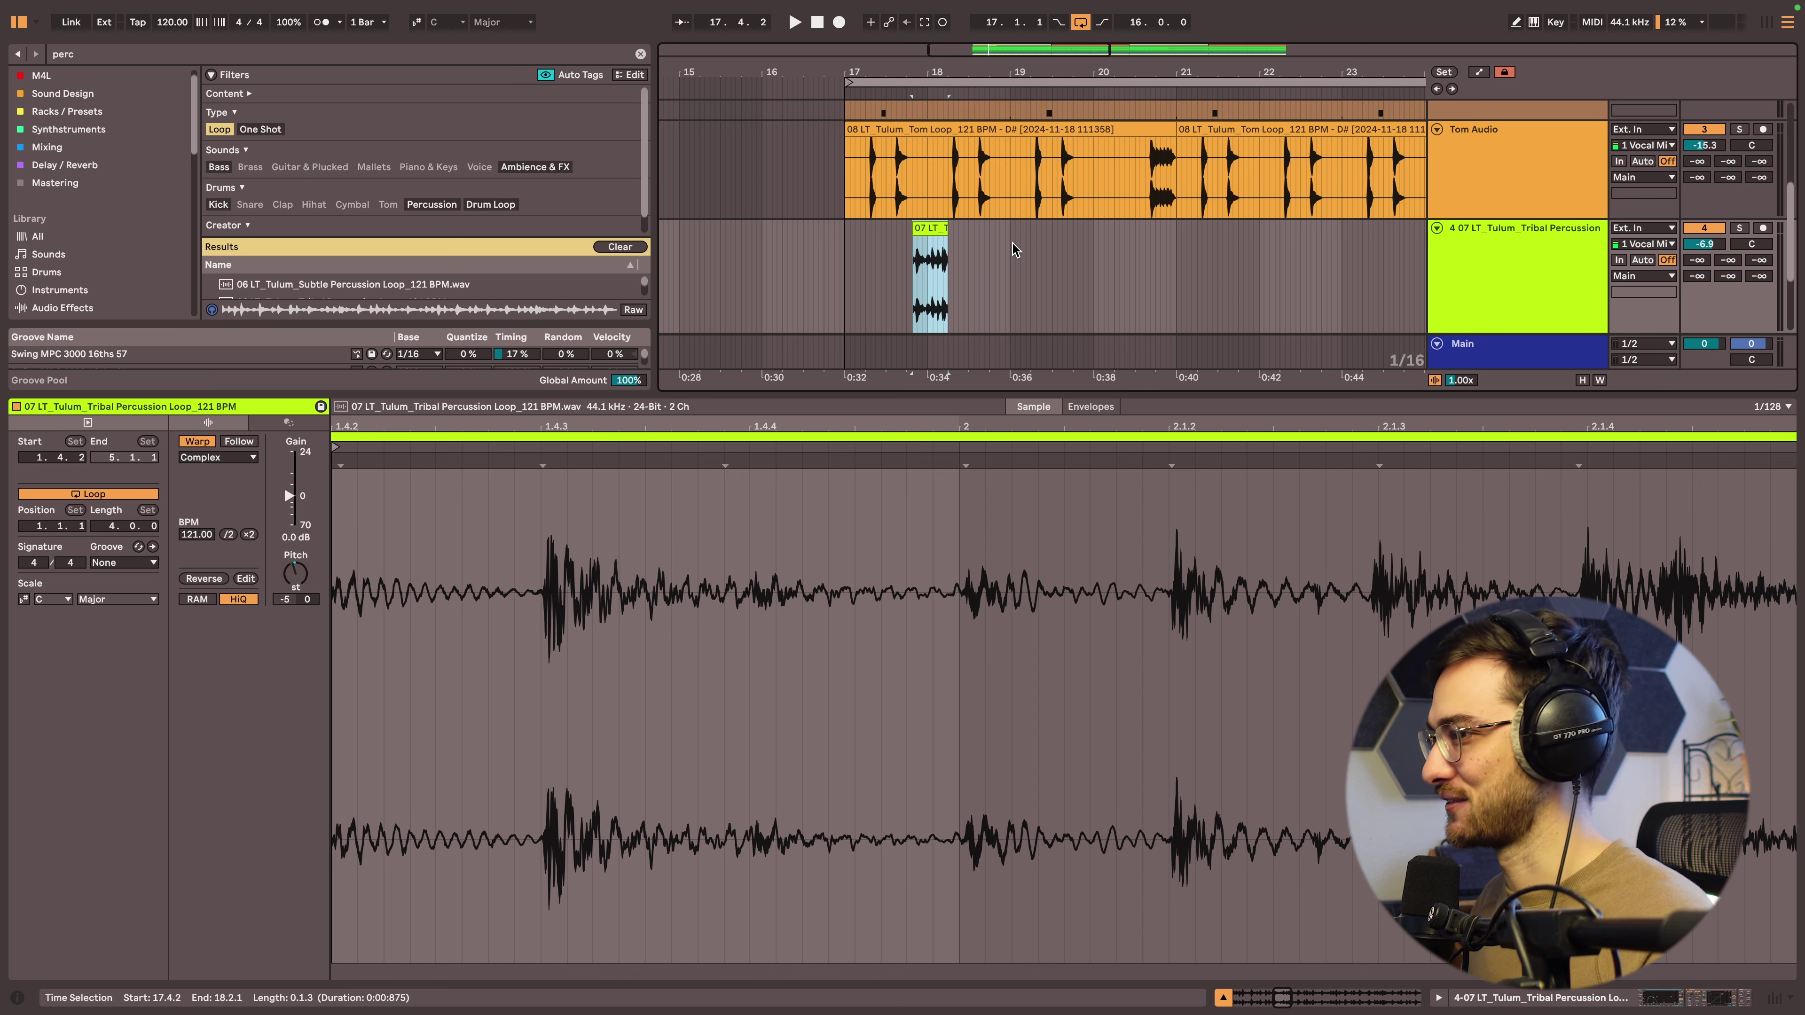
click(1013, 244)
drag(1011, 241, 845, 253)
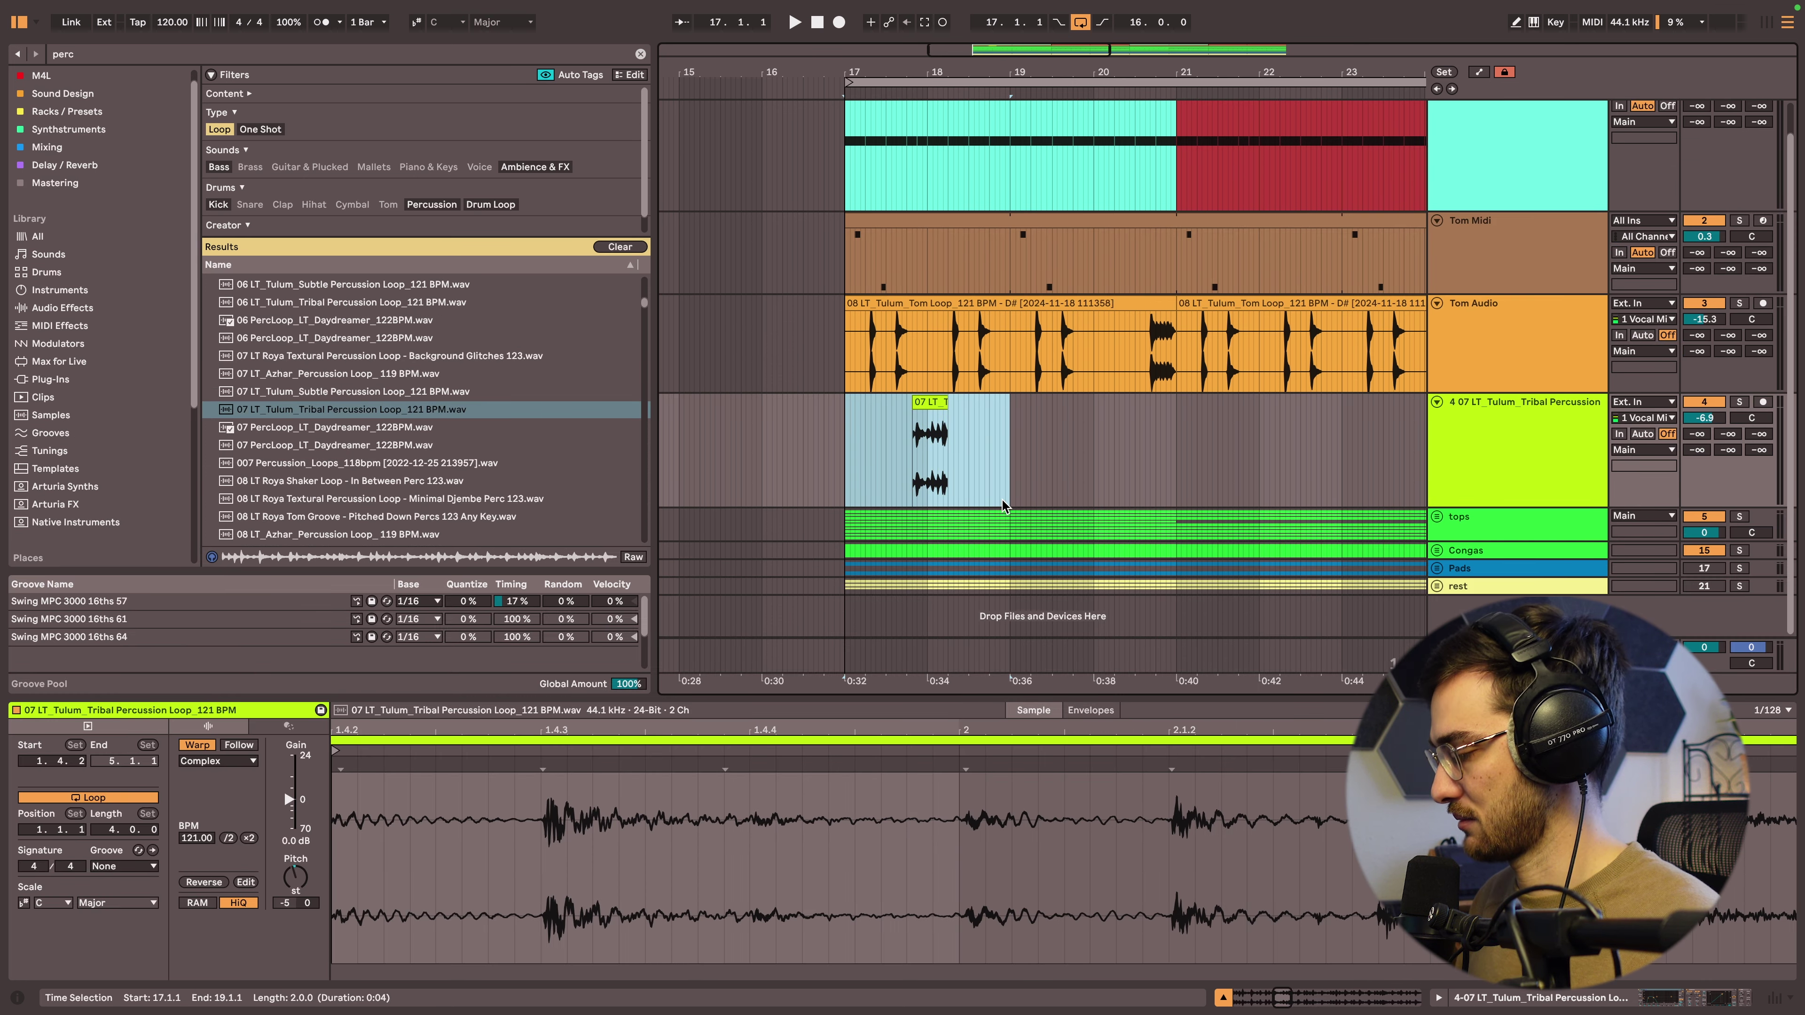
key(ctrl+j)
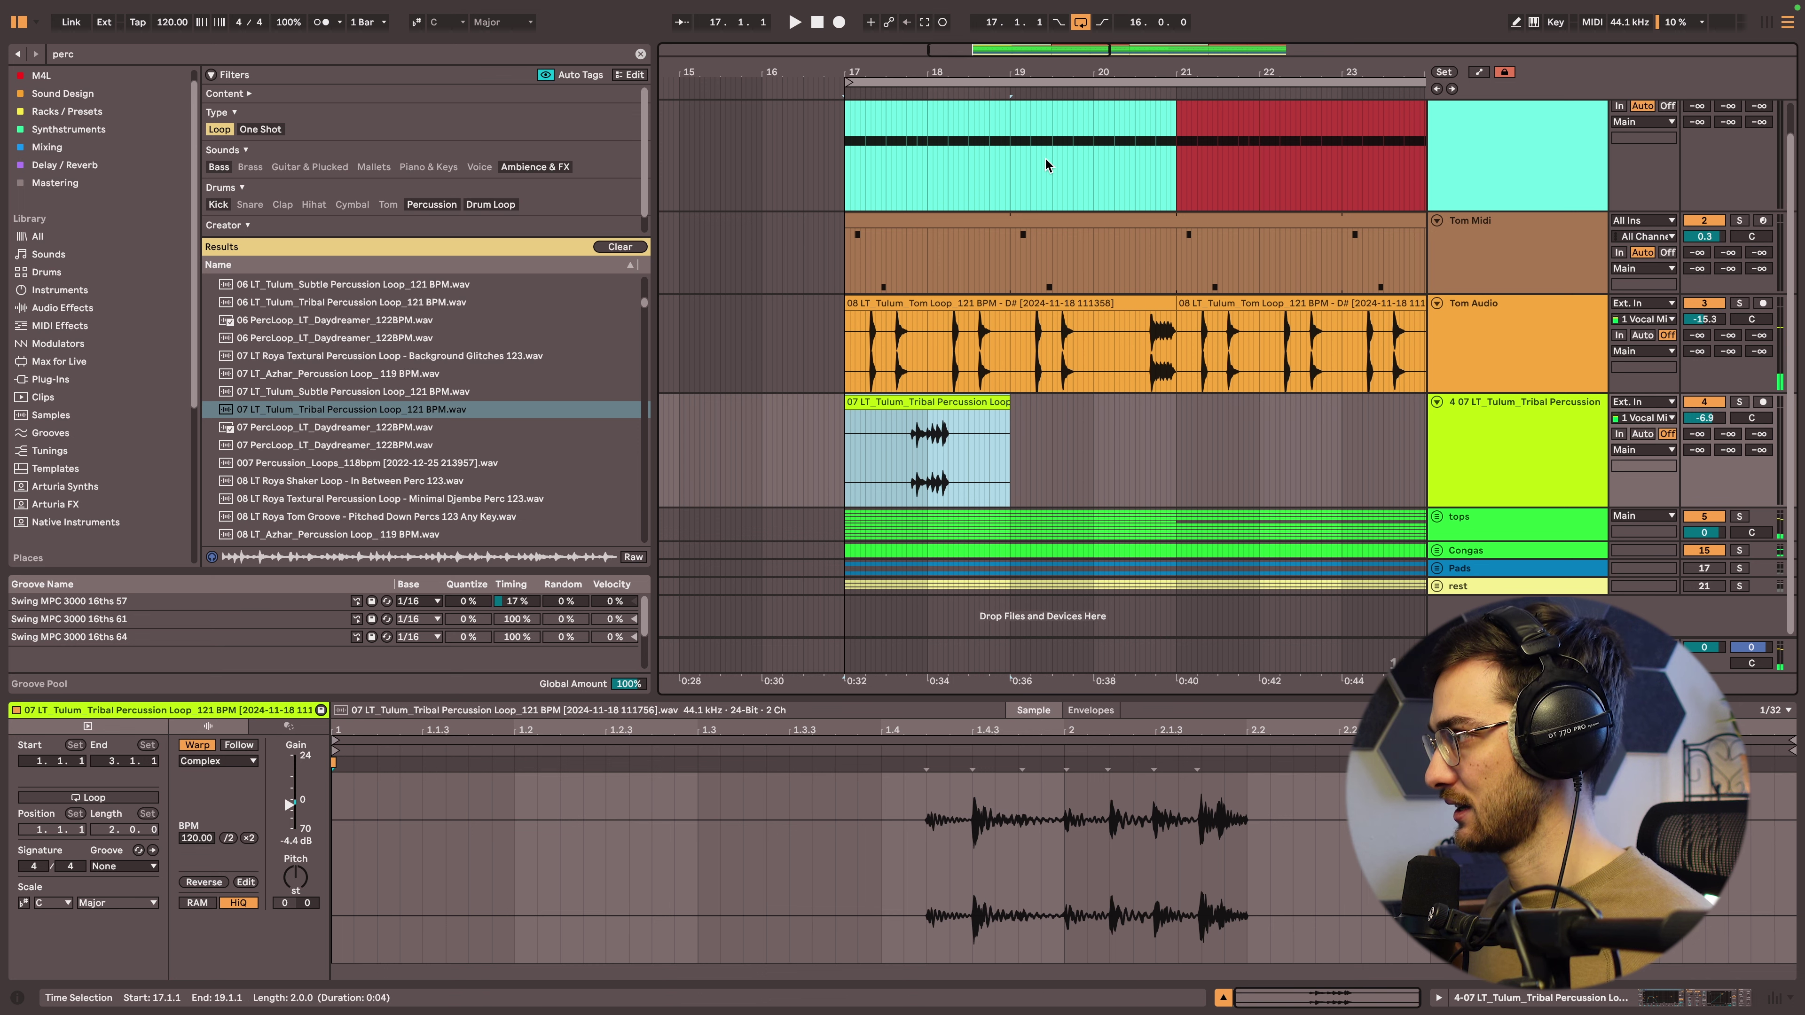
drag(1030, 72, 932, 32)
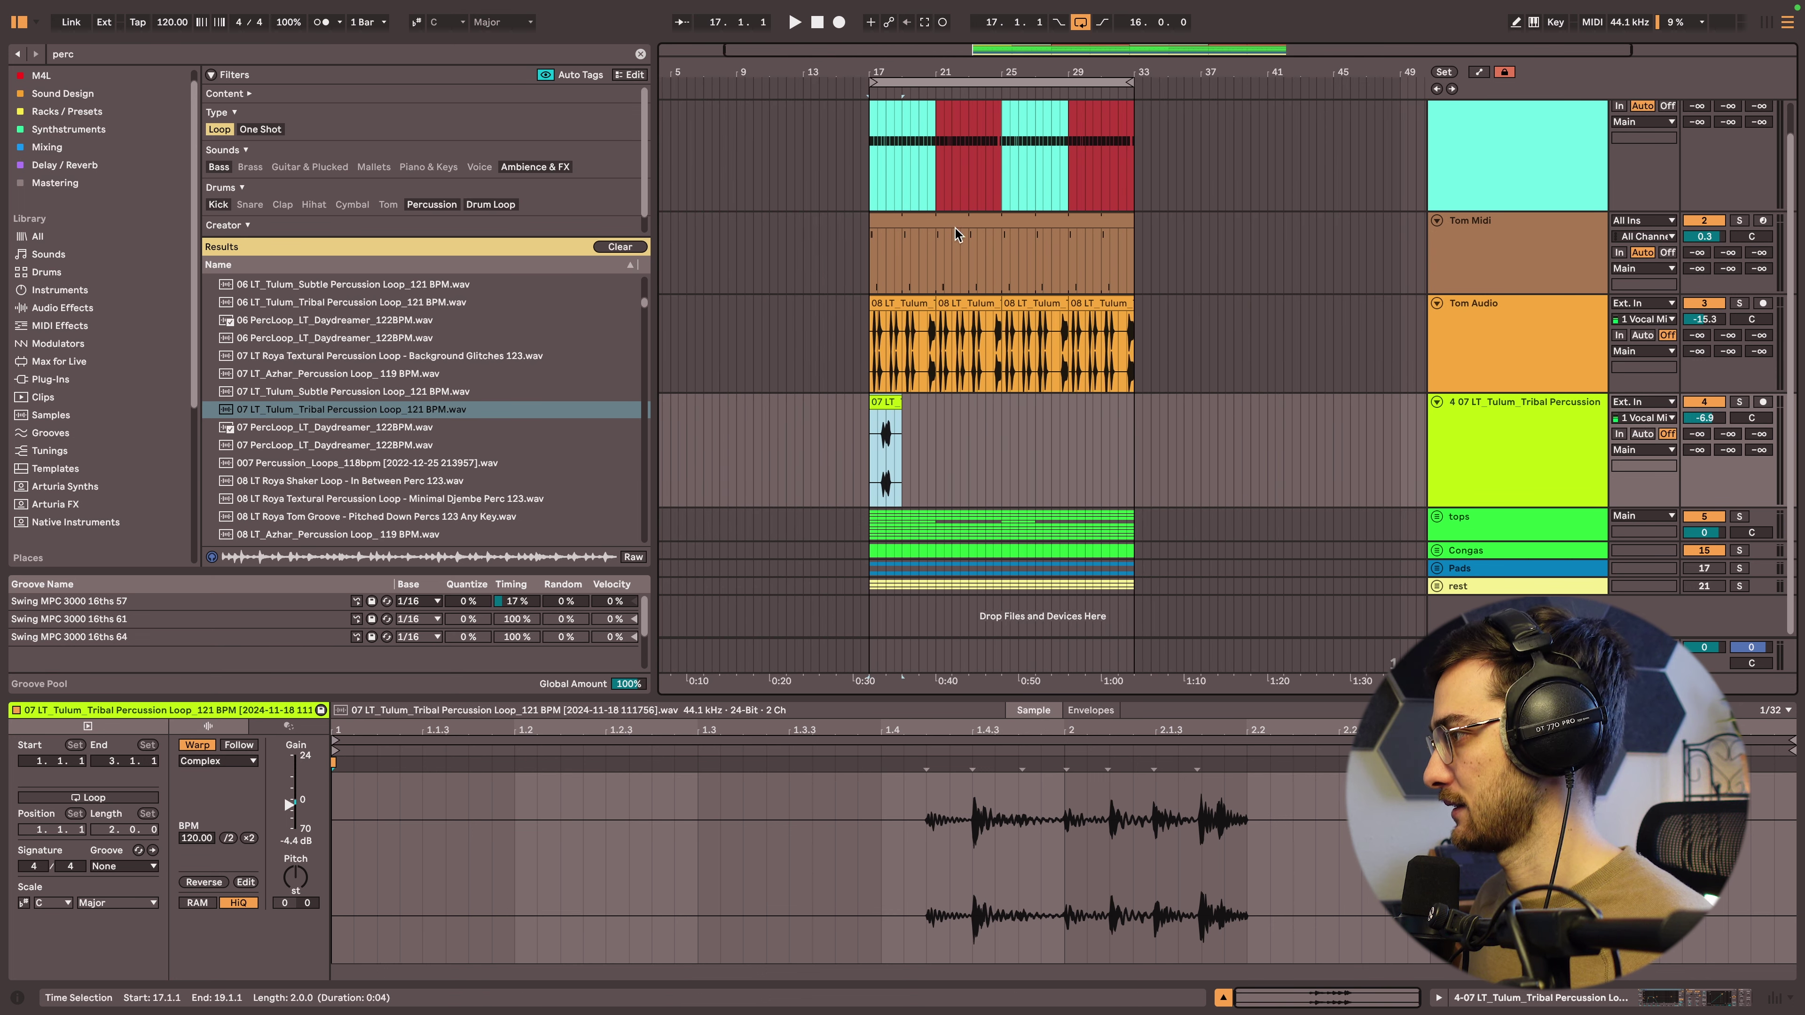
key(super+d)
key(super+d)
key(super+d)
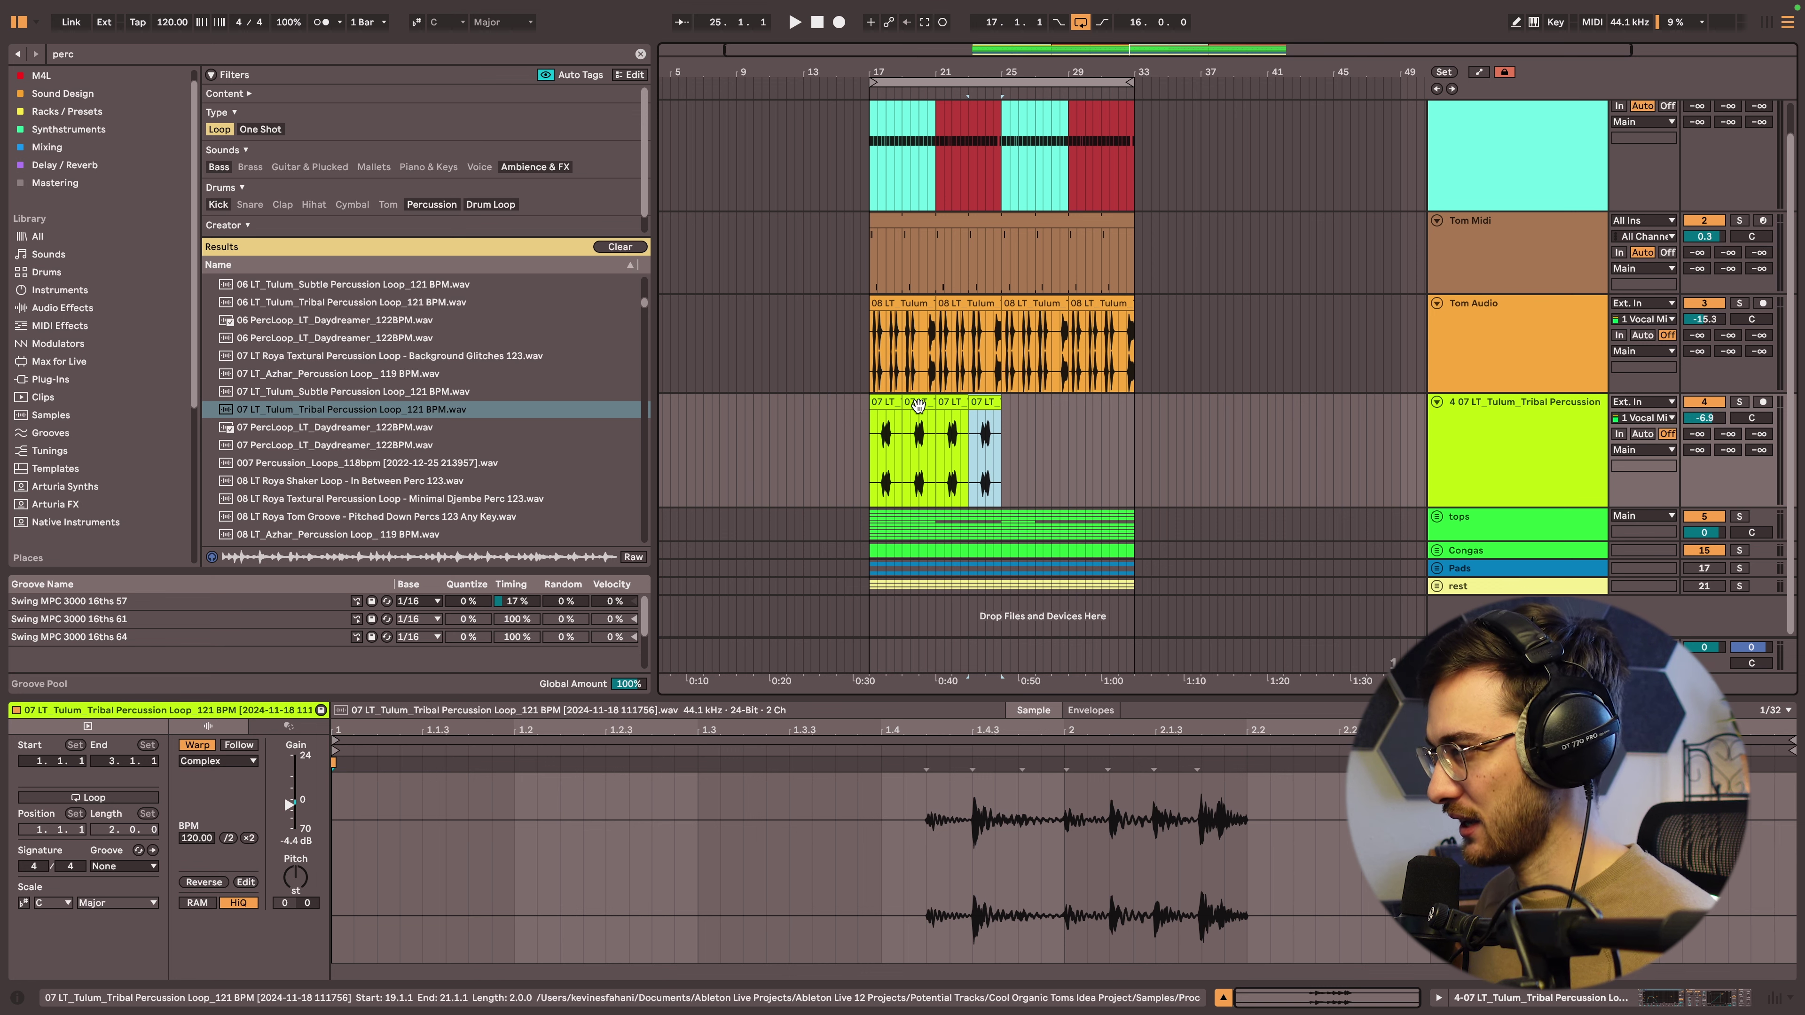
key(super+z)
key(super+z)
key(super+z)
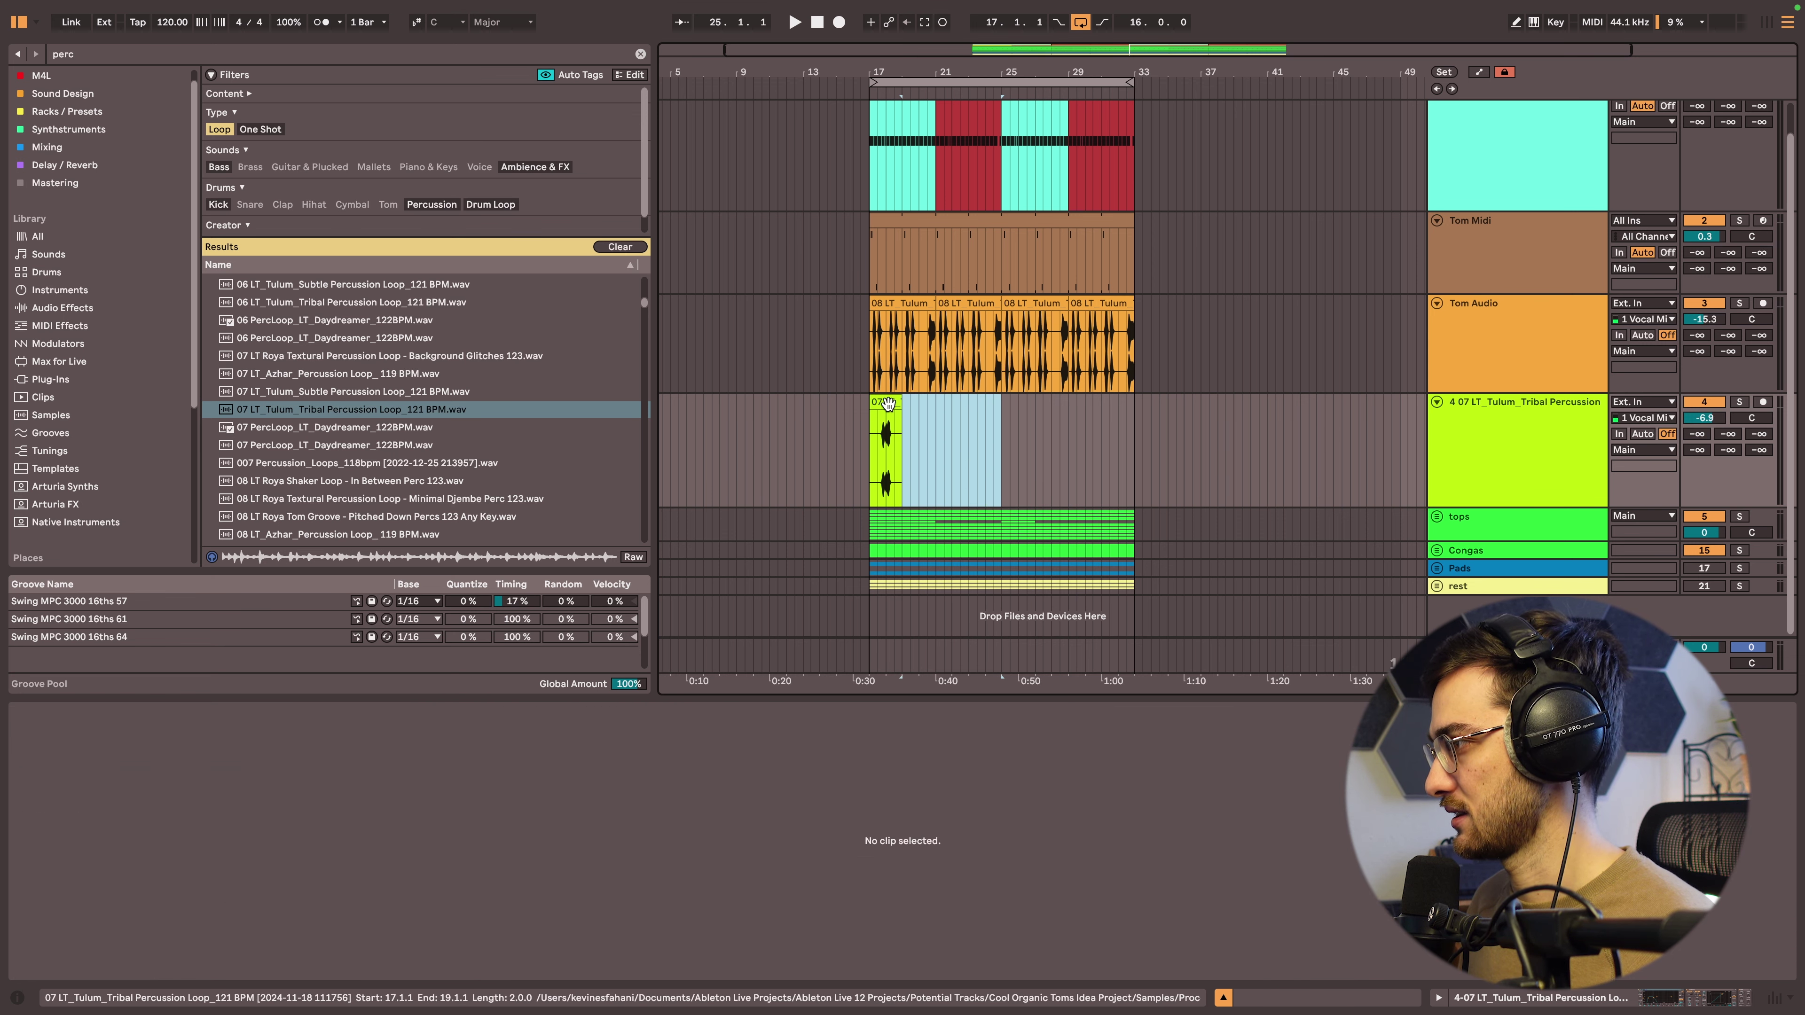
Turn on looping for the two-bar percussion clip and extend it to bar 33.
click(94, 797)
drag(901, 412, 1132, 414)
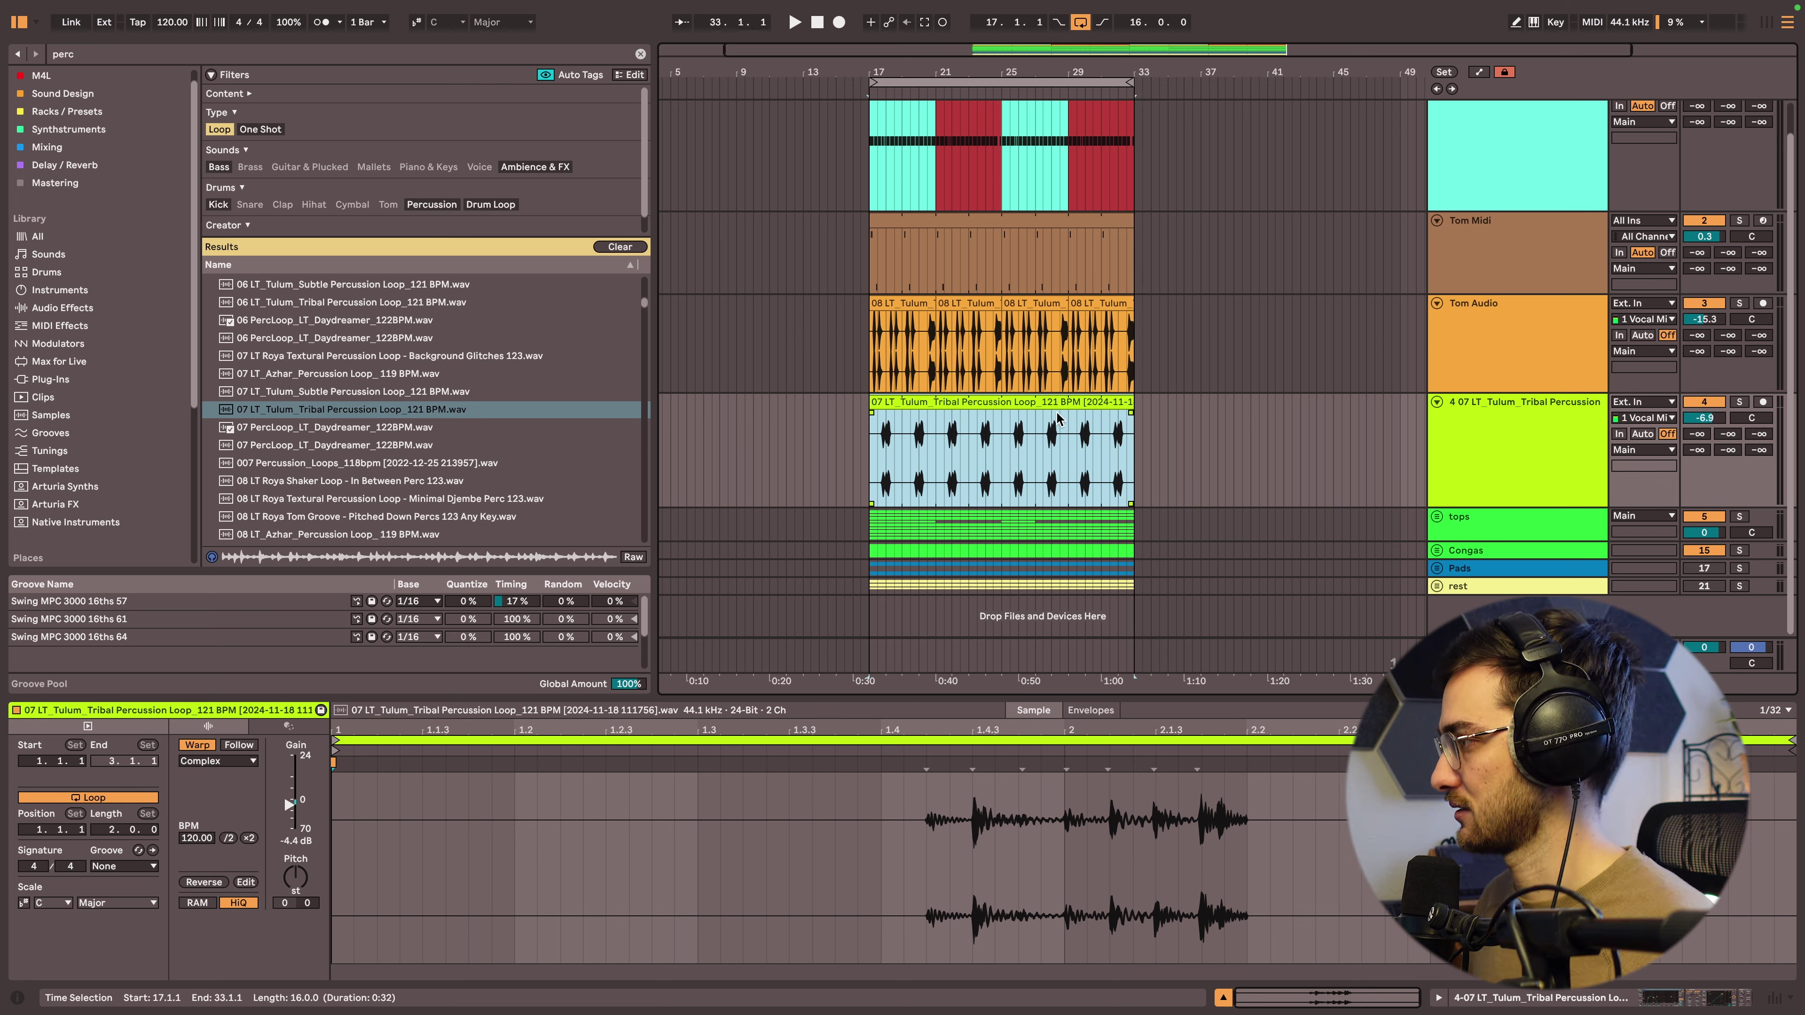
Listen to the groove with the looped percussion and insert a new MIDI track below the tribal percussion track.
key(space)
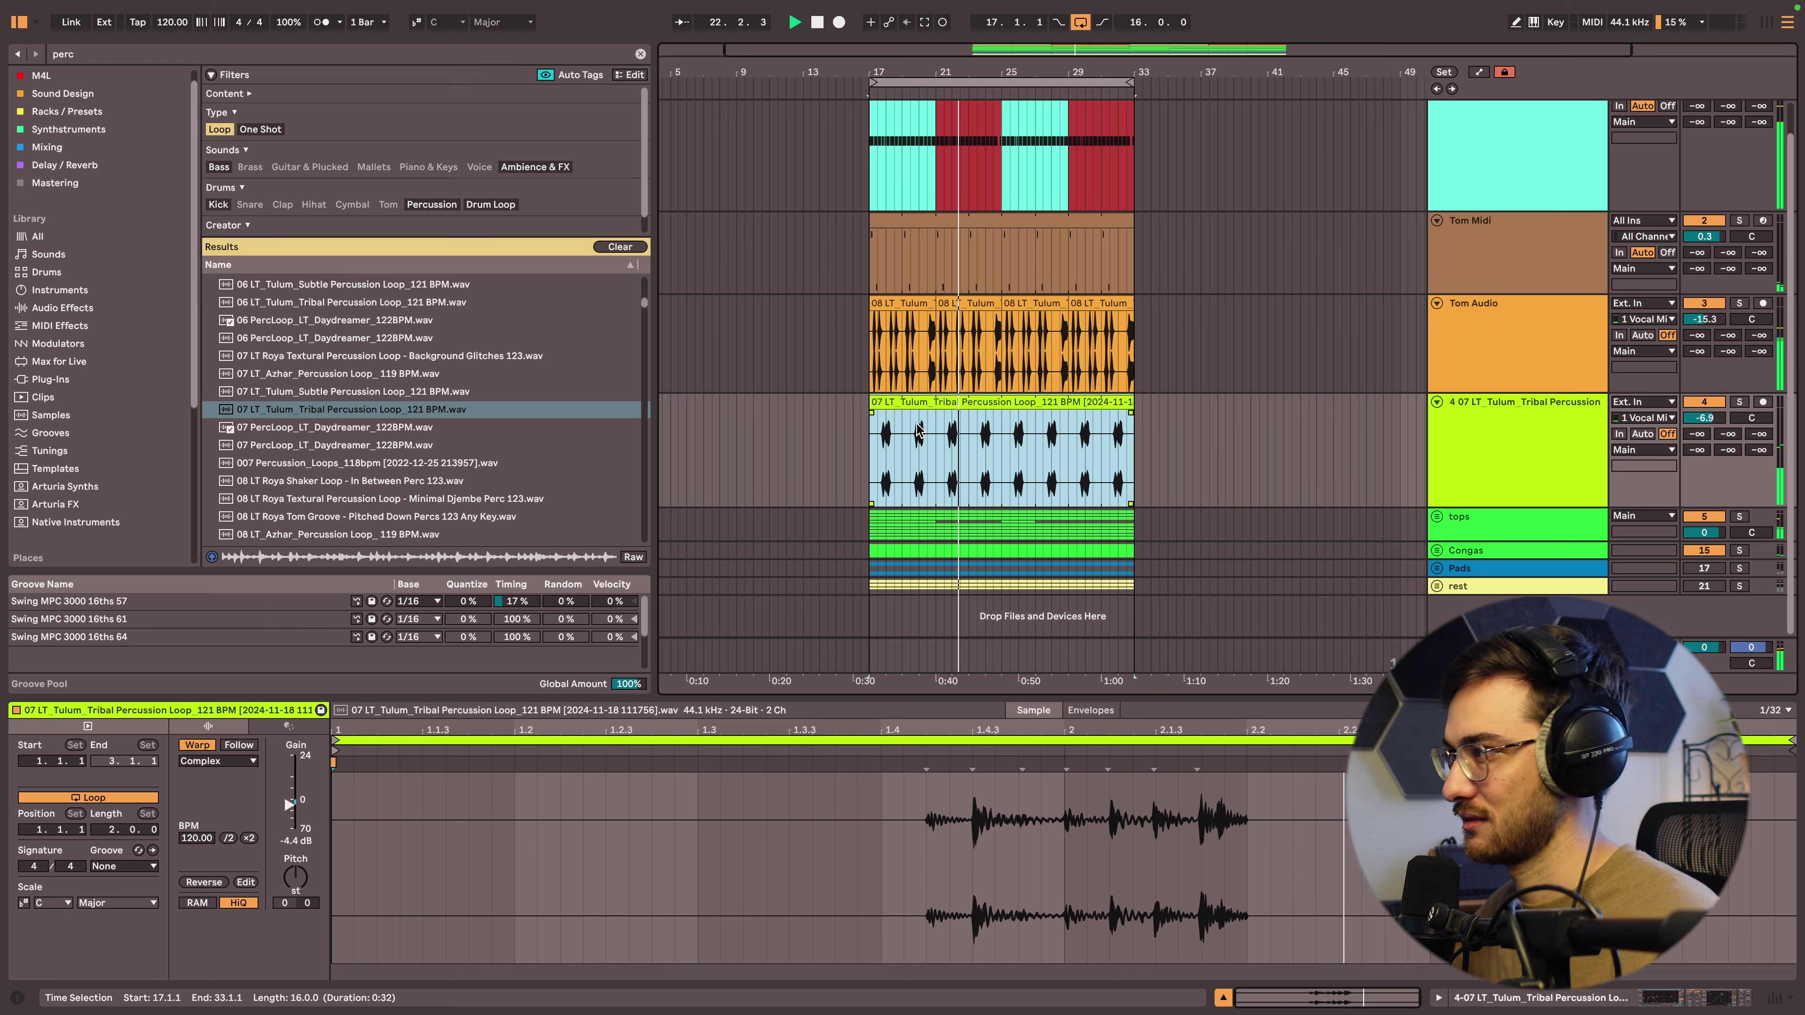
key(super+alt+u)
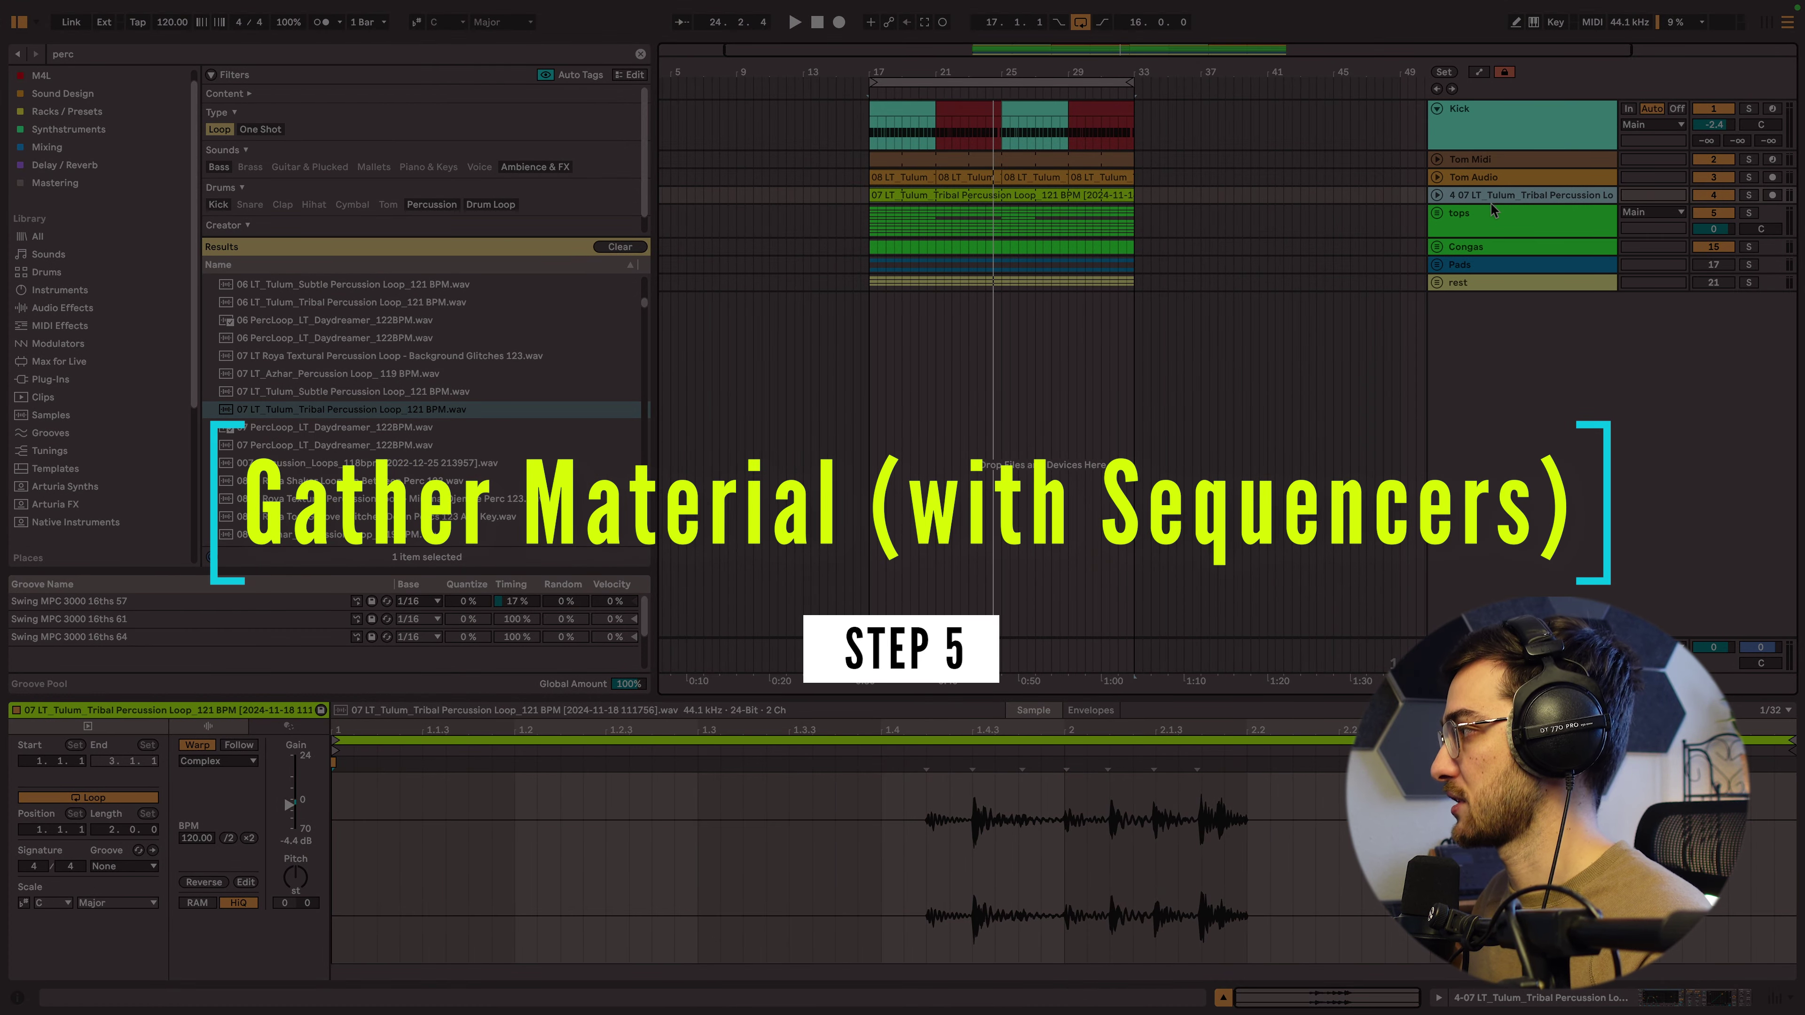
key(super+shift+t)
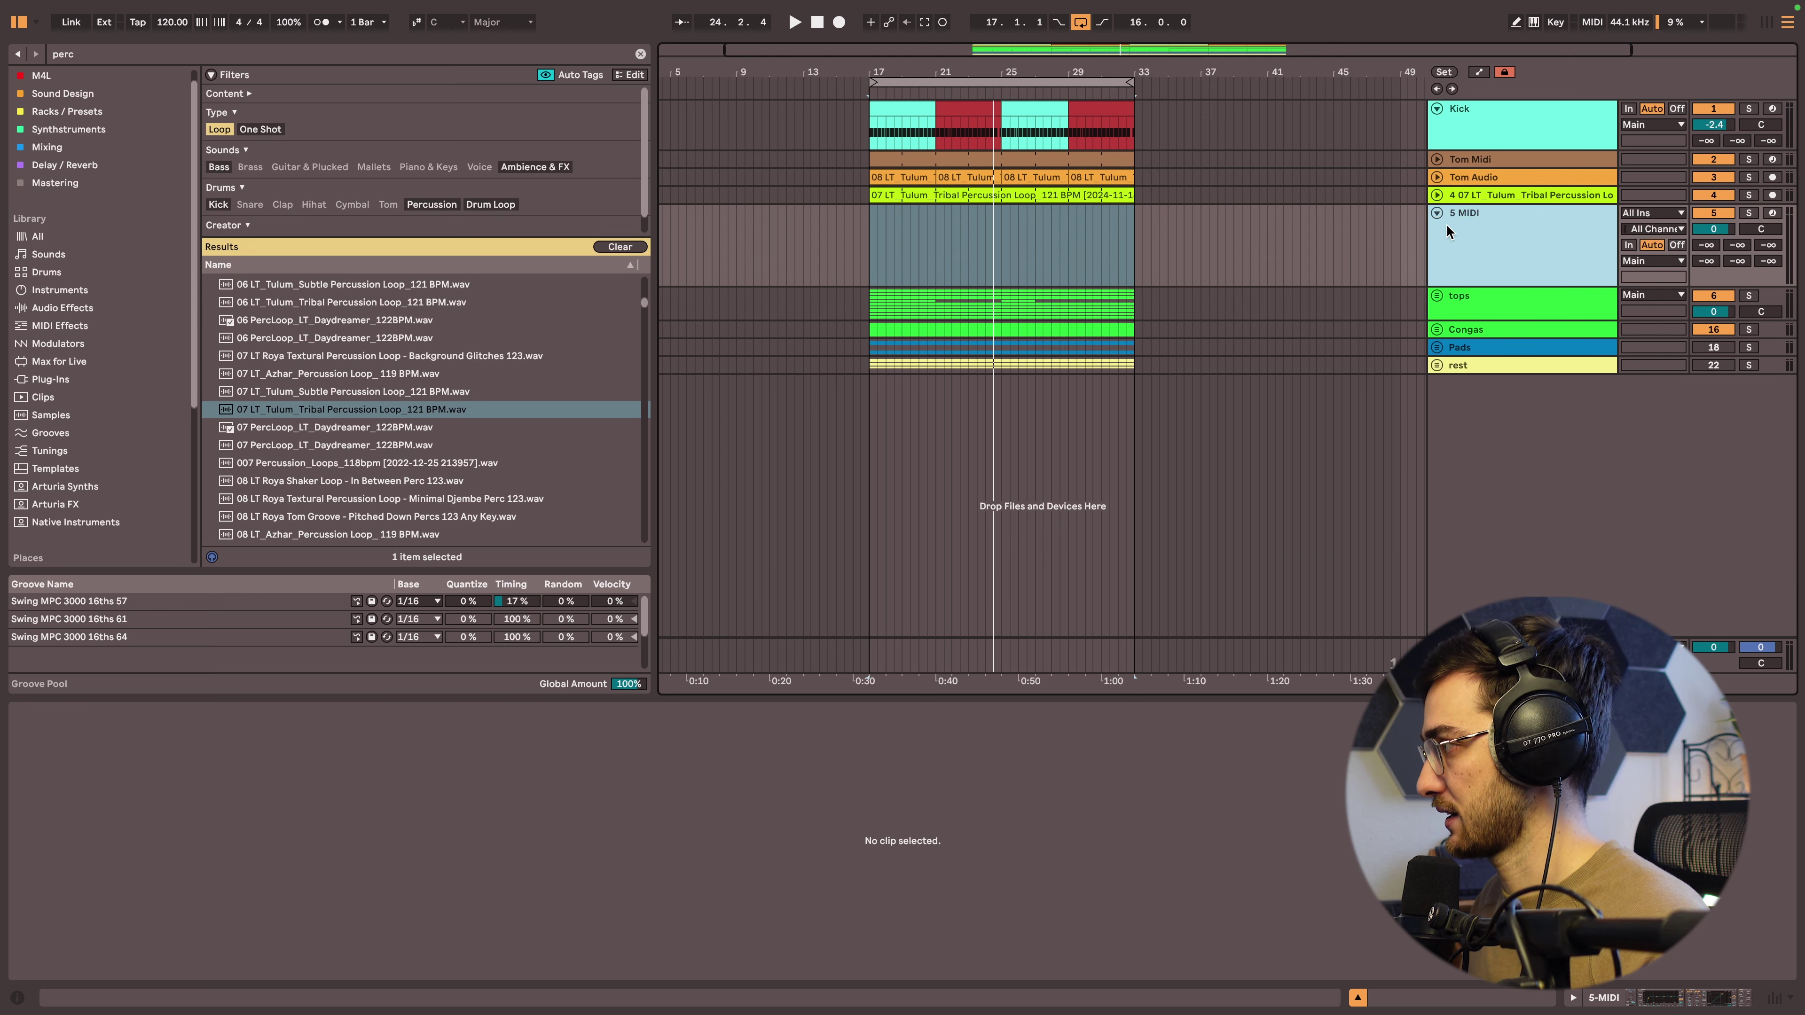
Search the M4L collection for "sequencer" and select Rozzer - Advanced Step Sequencer v2.0.
click(640, 54)
click(146, 57)
text(se)
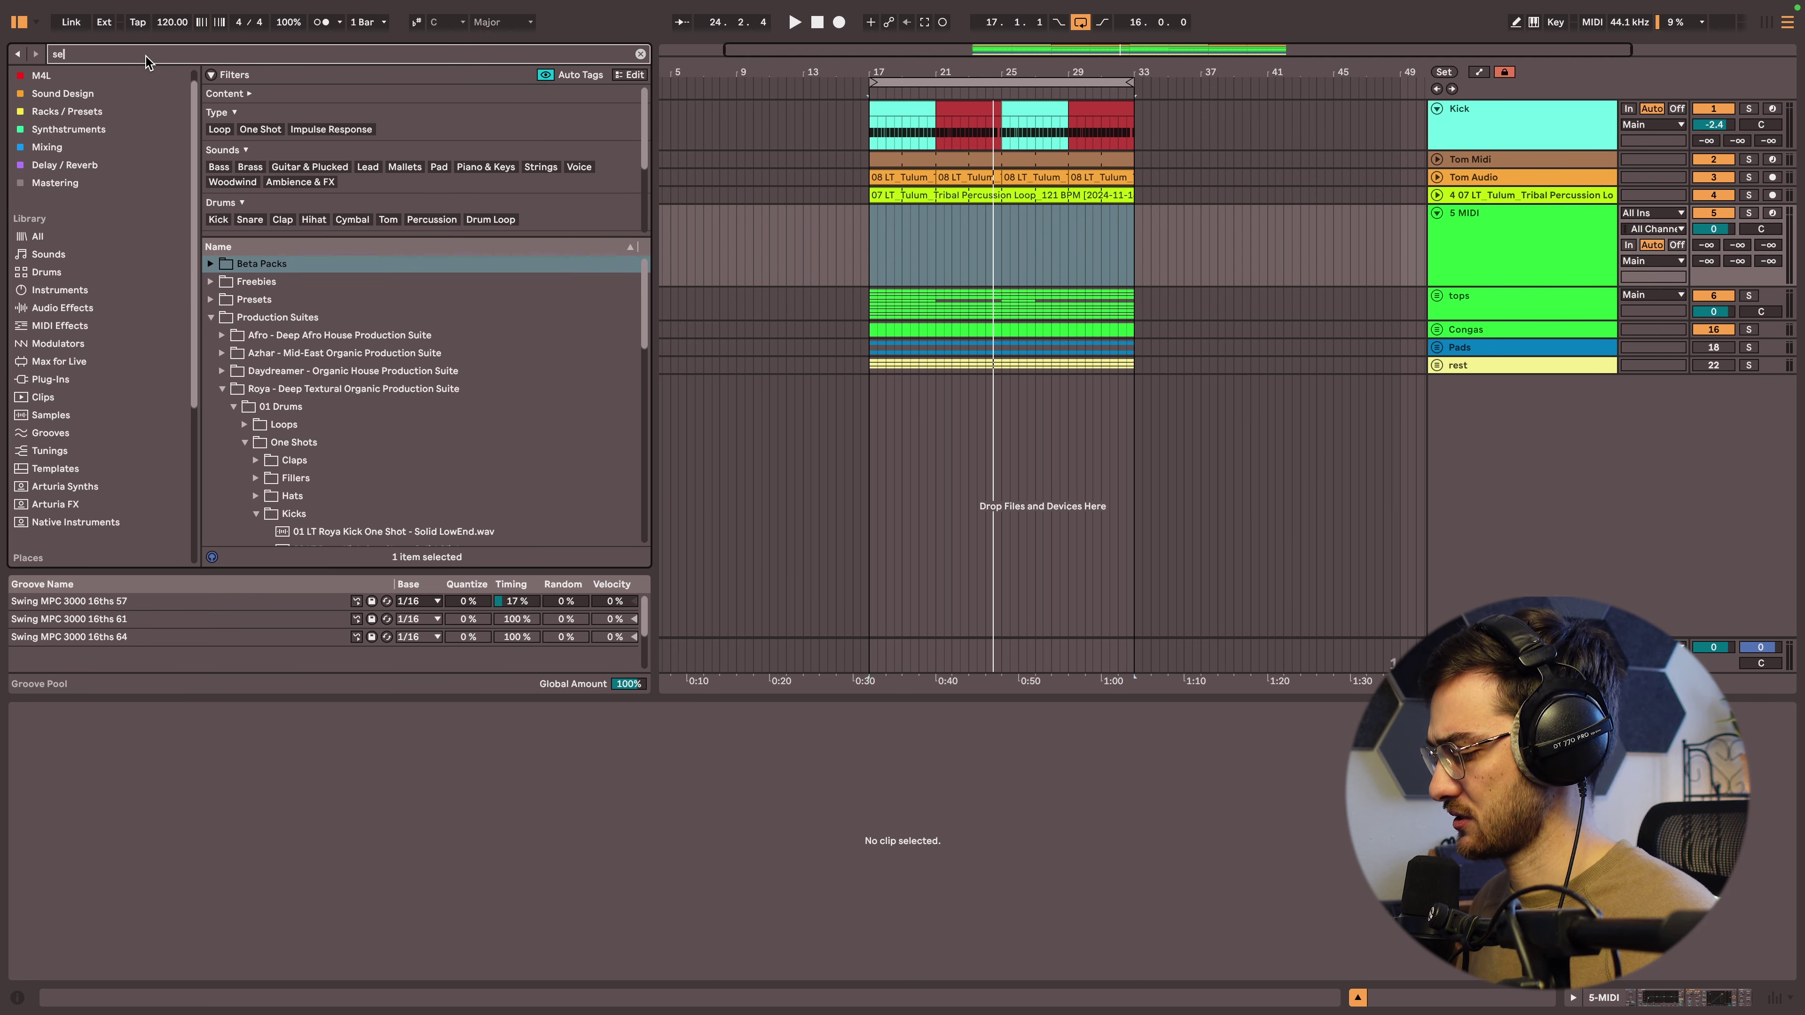
text(que)
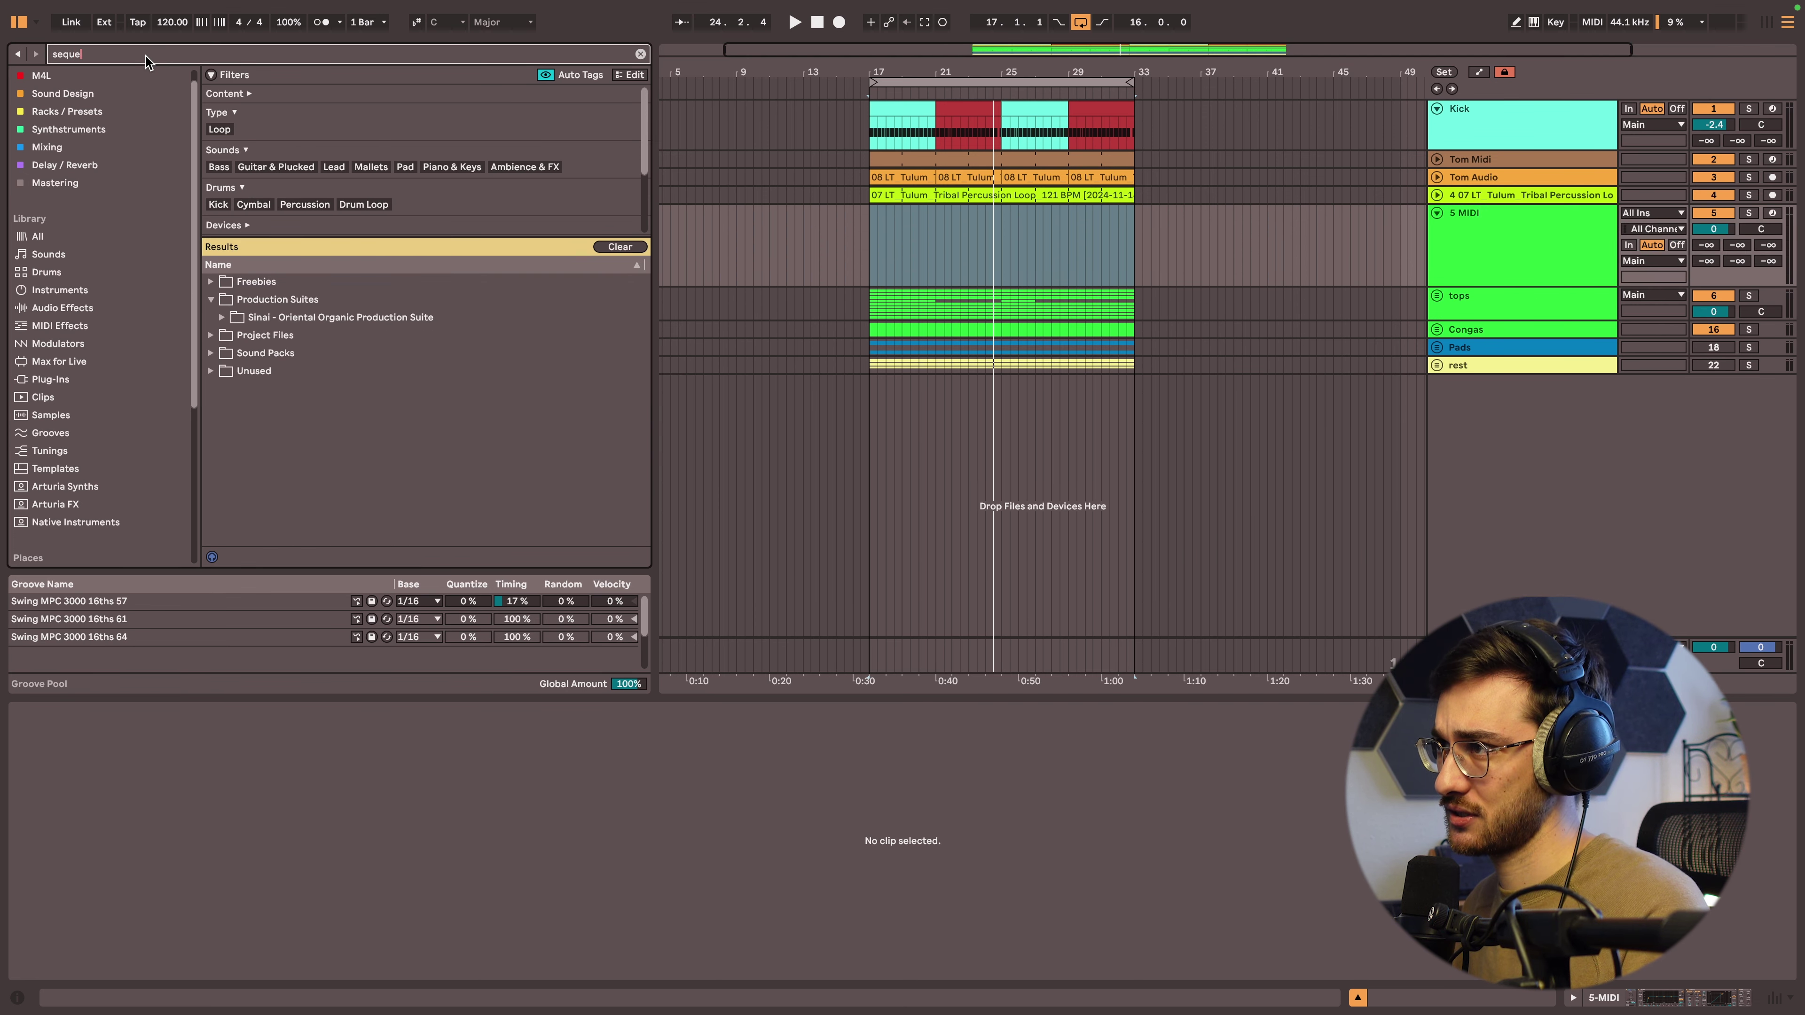
text(ncer)
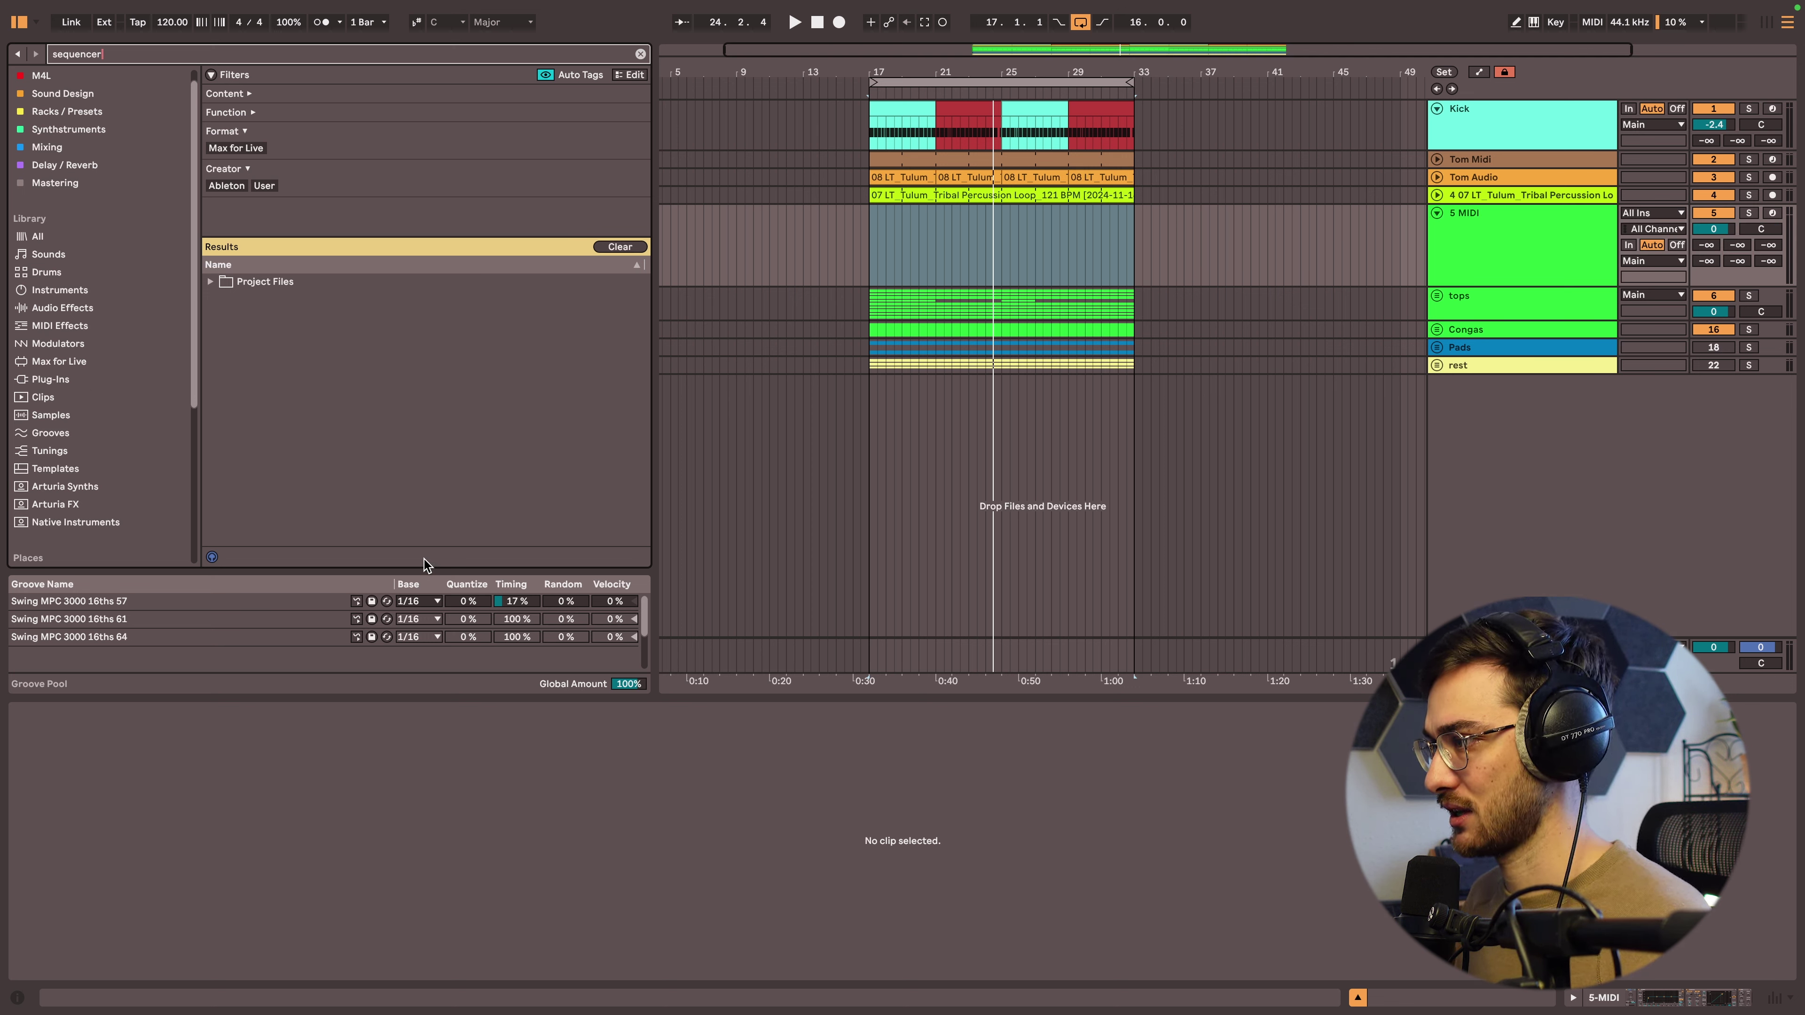
drag(423, 566, 426, 679)
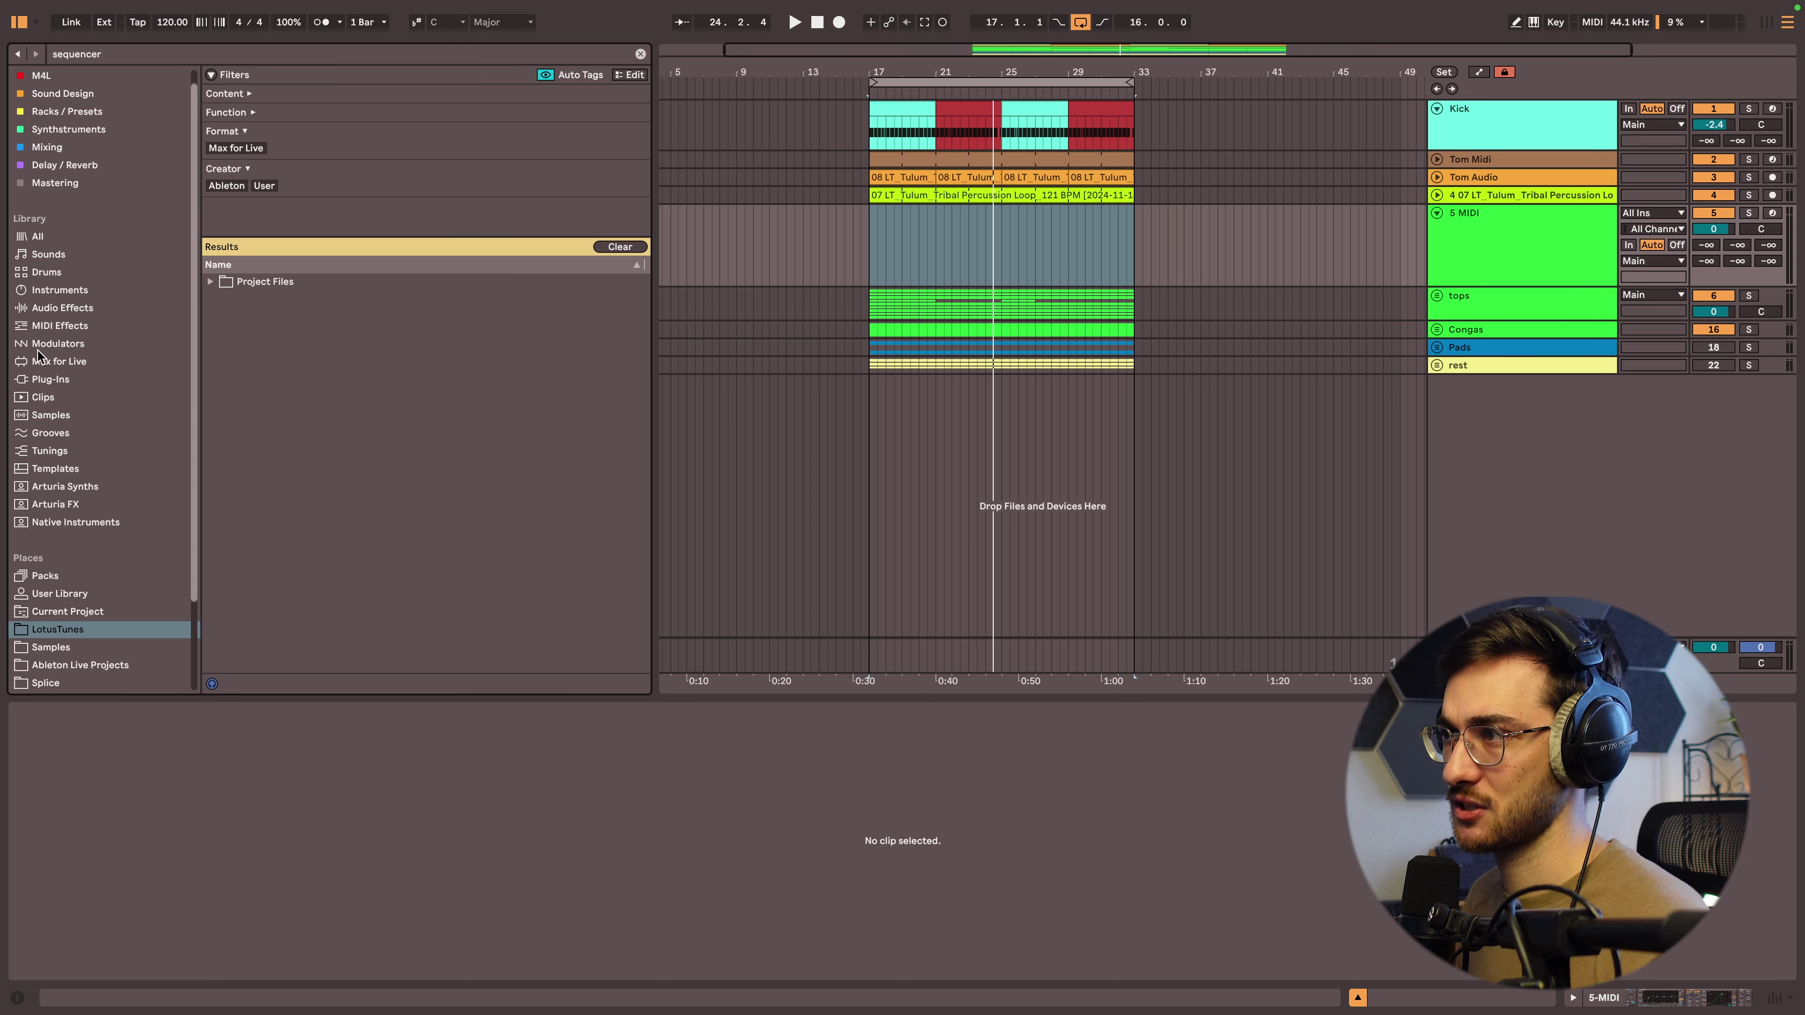
scroll(67, 149, up, 1)
click(41, 92)
click(323, 242)
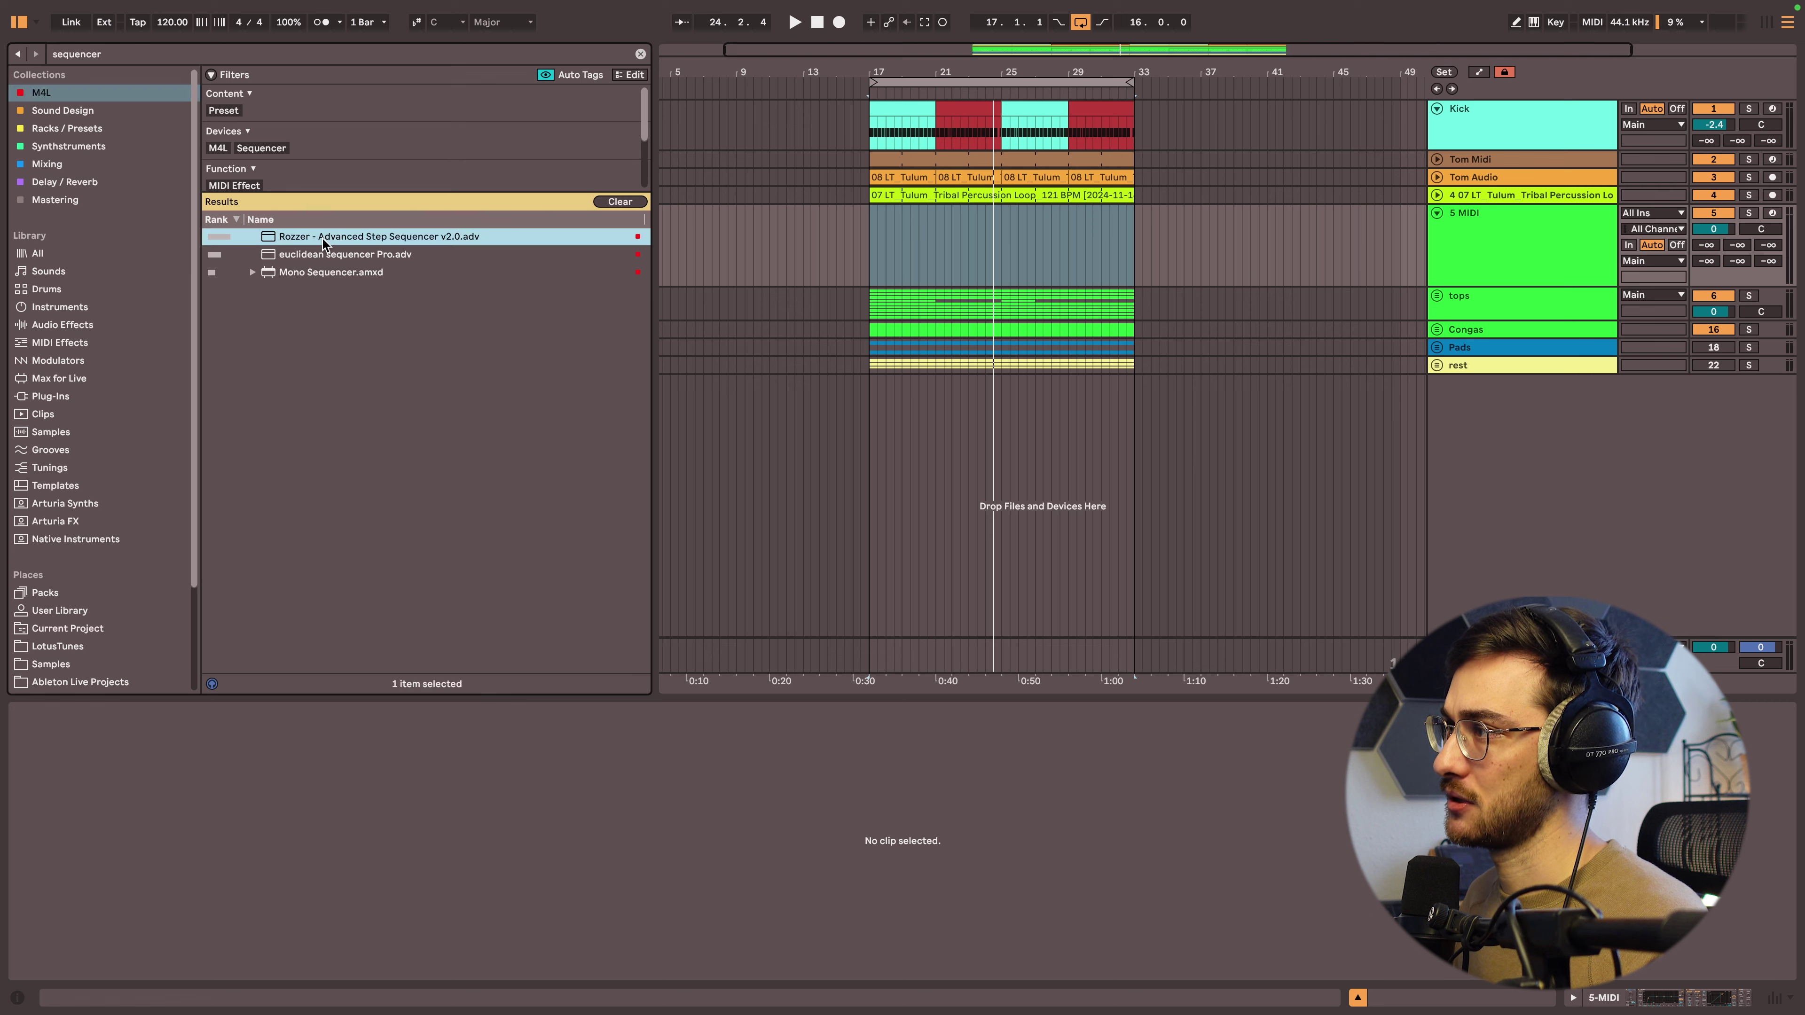
Load the Rozzer step sequencer onto the new MIDI track and lower the track's volume to -7.0 dB.
drag(486, 773, 1000, 241)
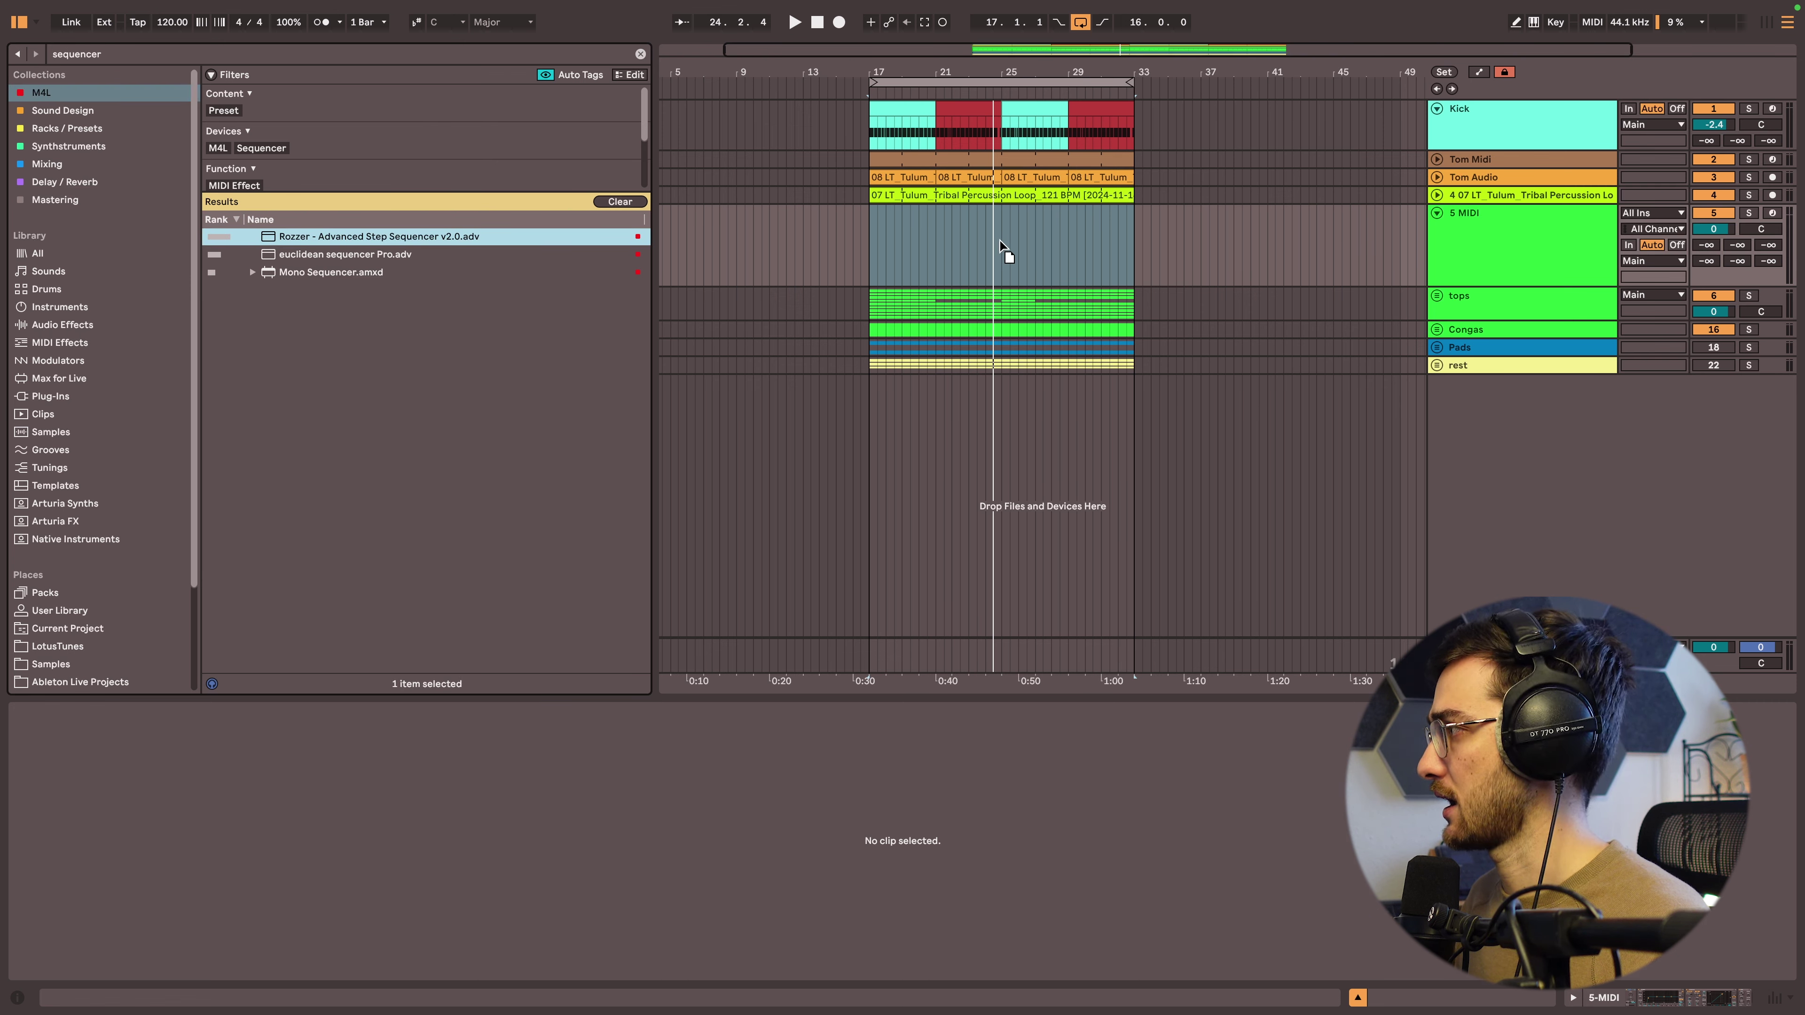
drag(1459, 244, 1460, 249)
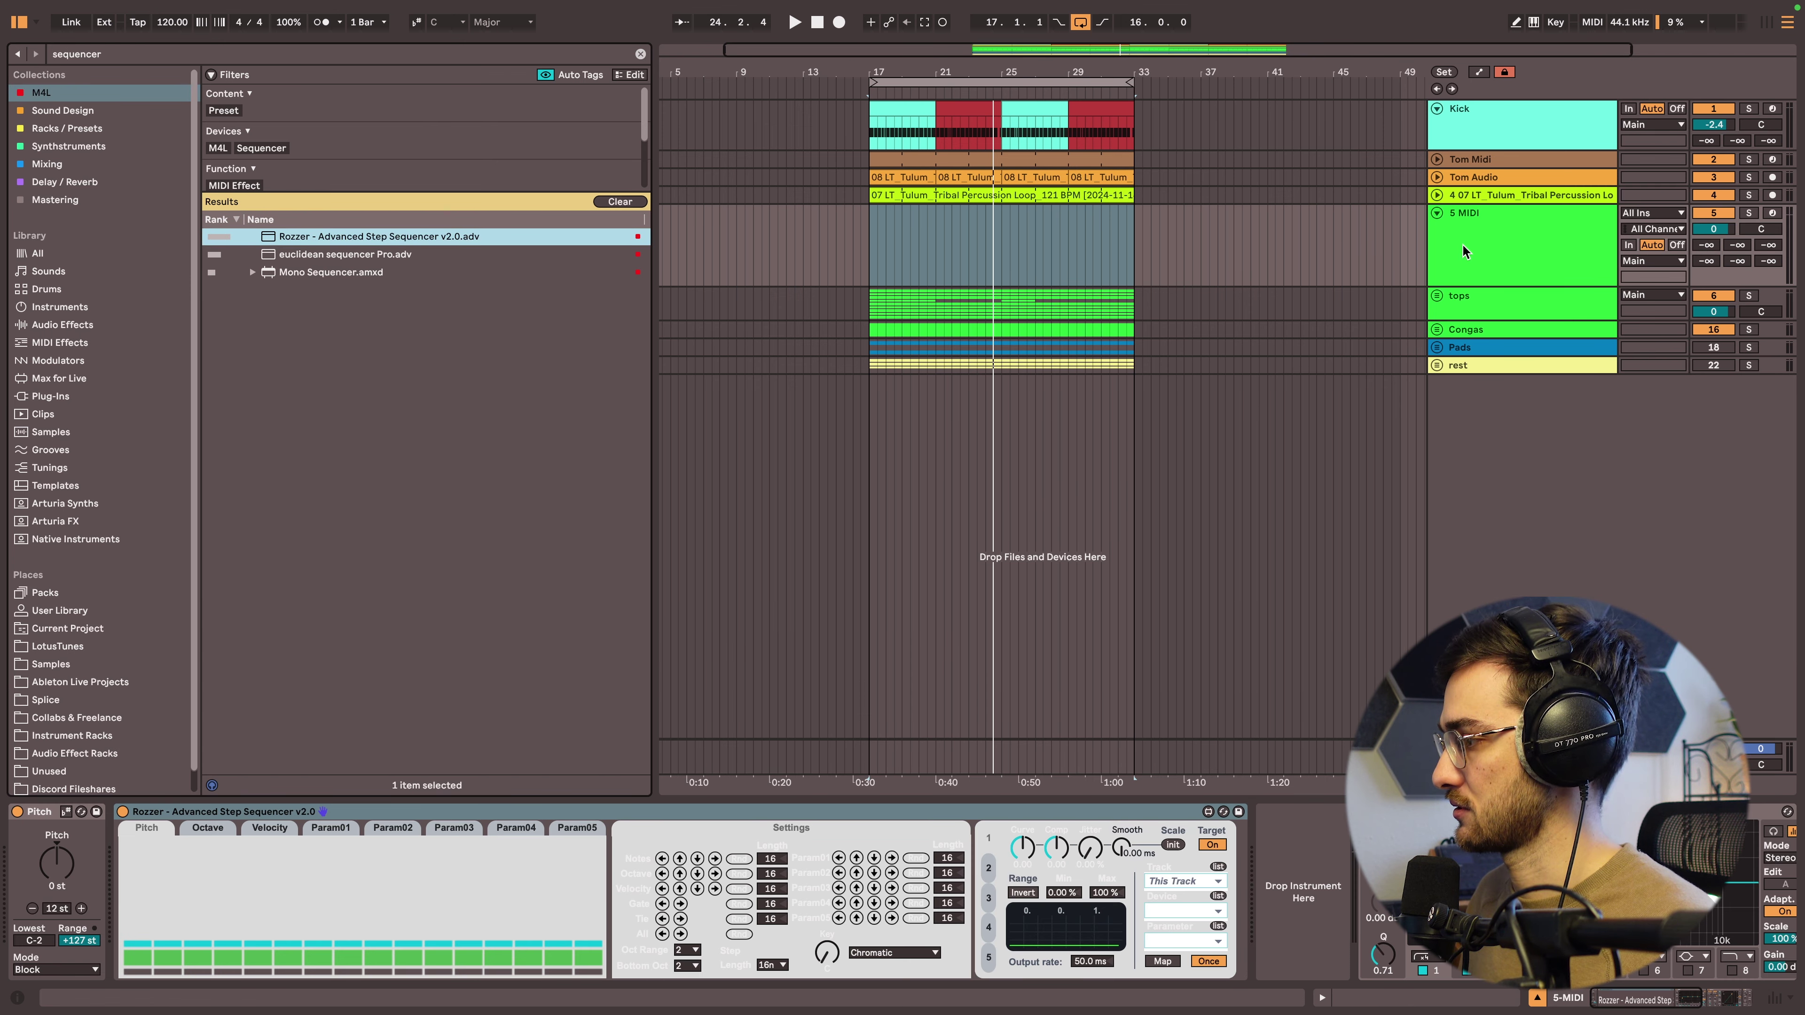
click(1462, 250)
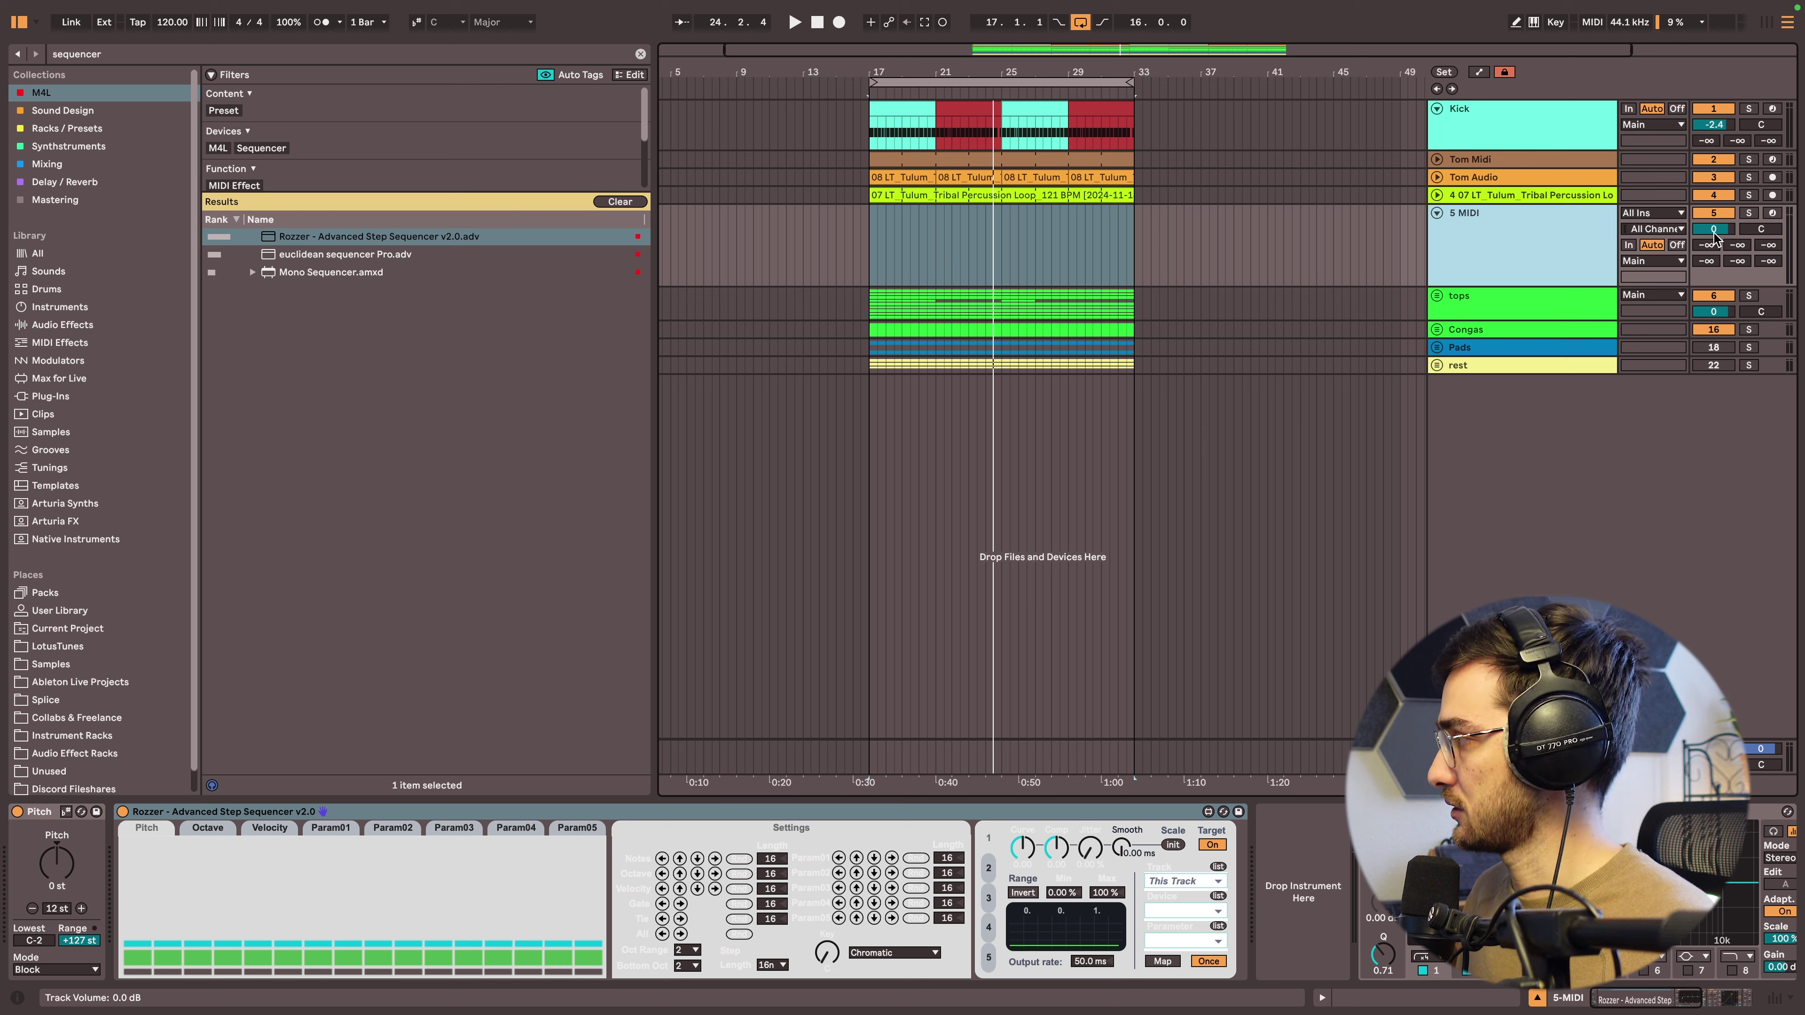
drag(1714, 237, 1714, 266)
Search the LotusTunes folder for "tom", filter to loops and preview 04 LT_Tulum_Tom Loop_121 BPM - B.wav.
click(128, 57)
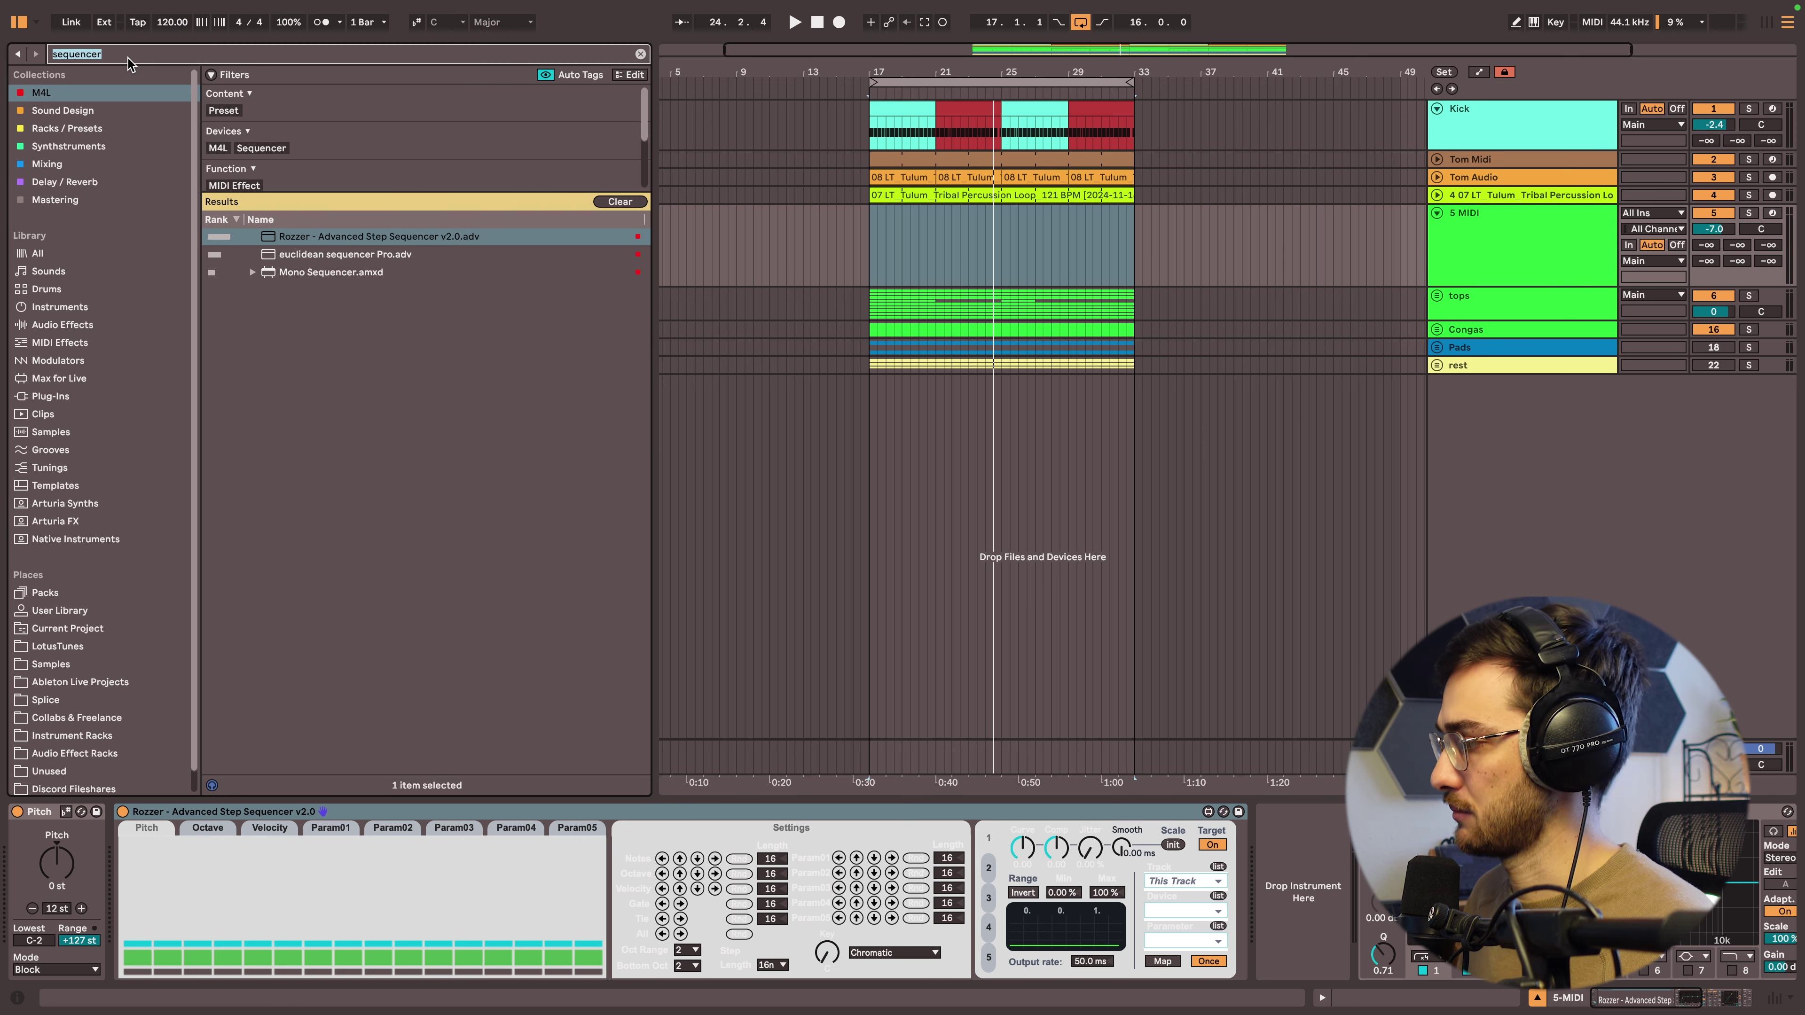
key(BackSpace)
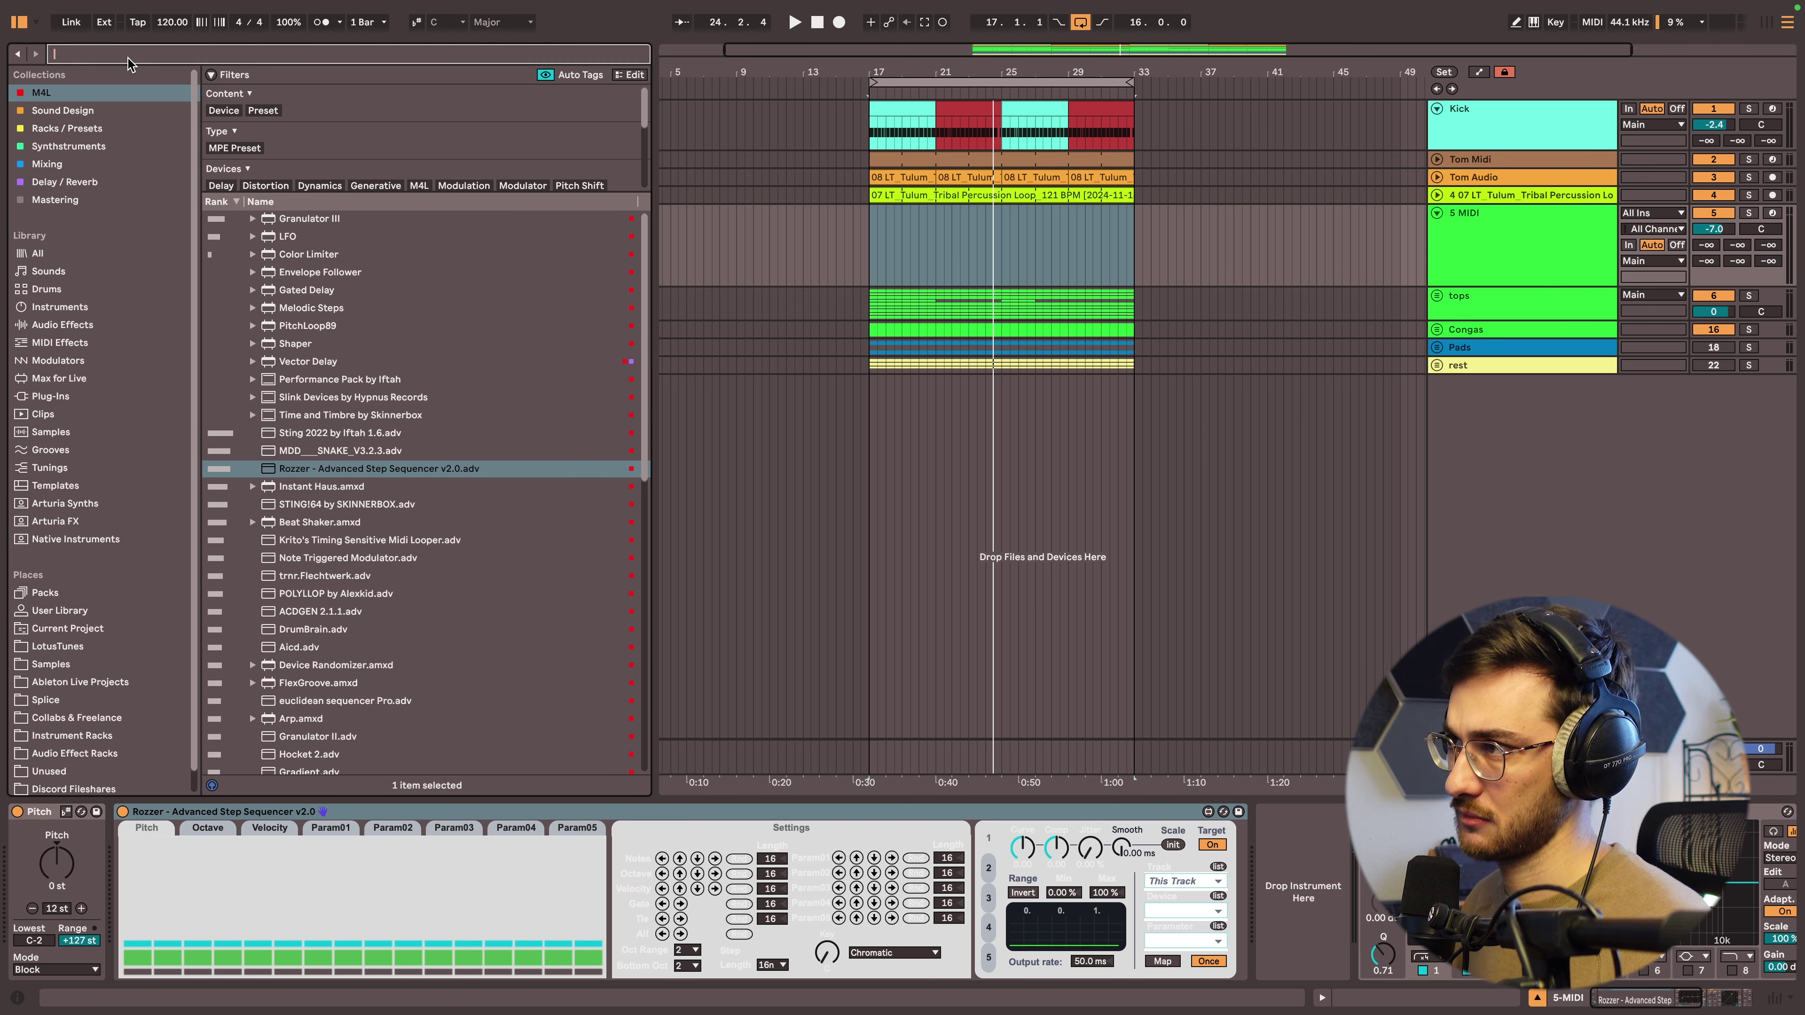
text(tom)
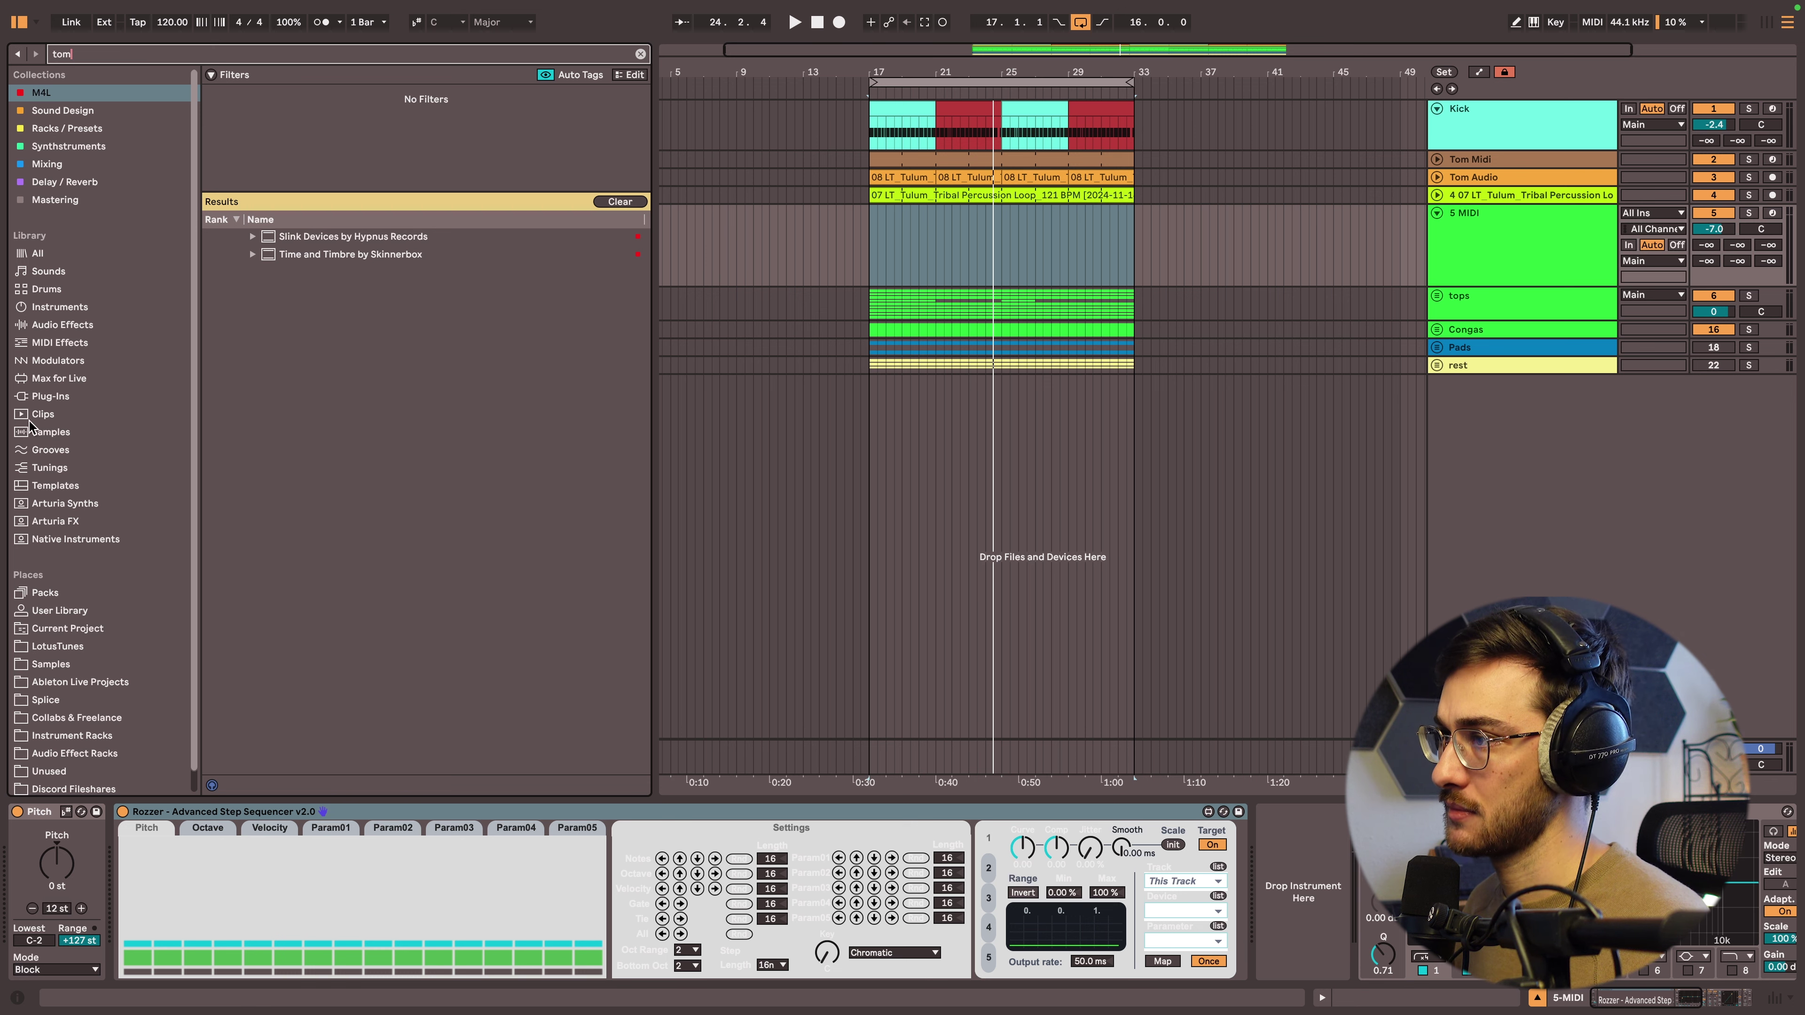
click(57, 646)
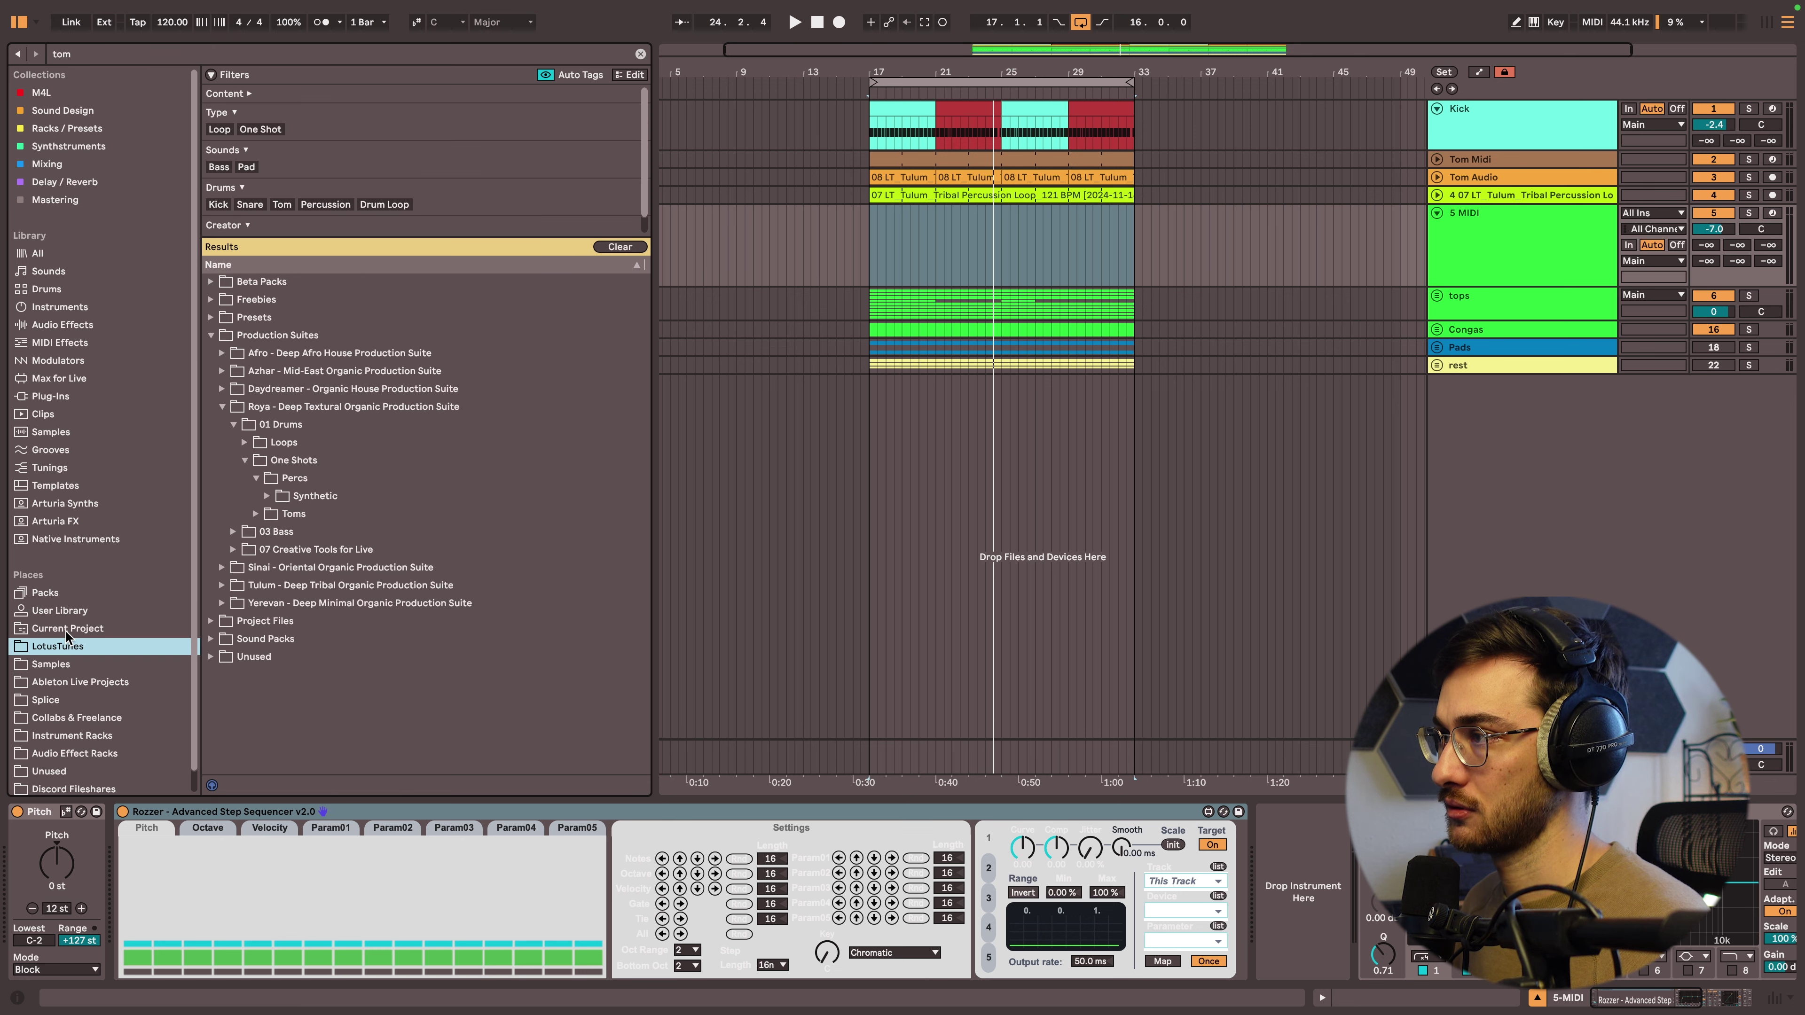
click(219, 129)
scroll(355, 569, down, 5)
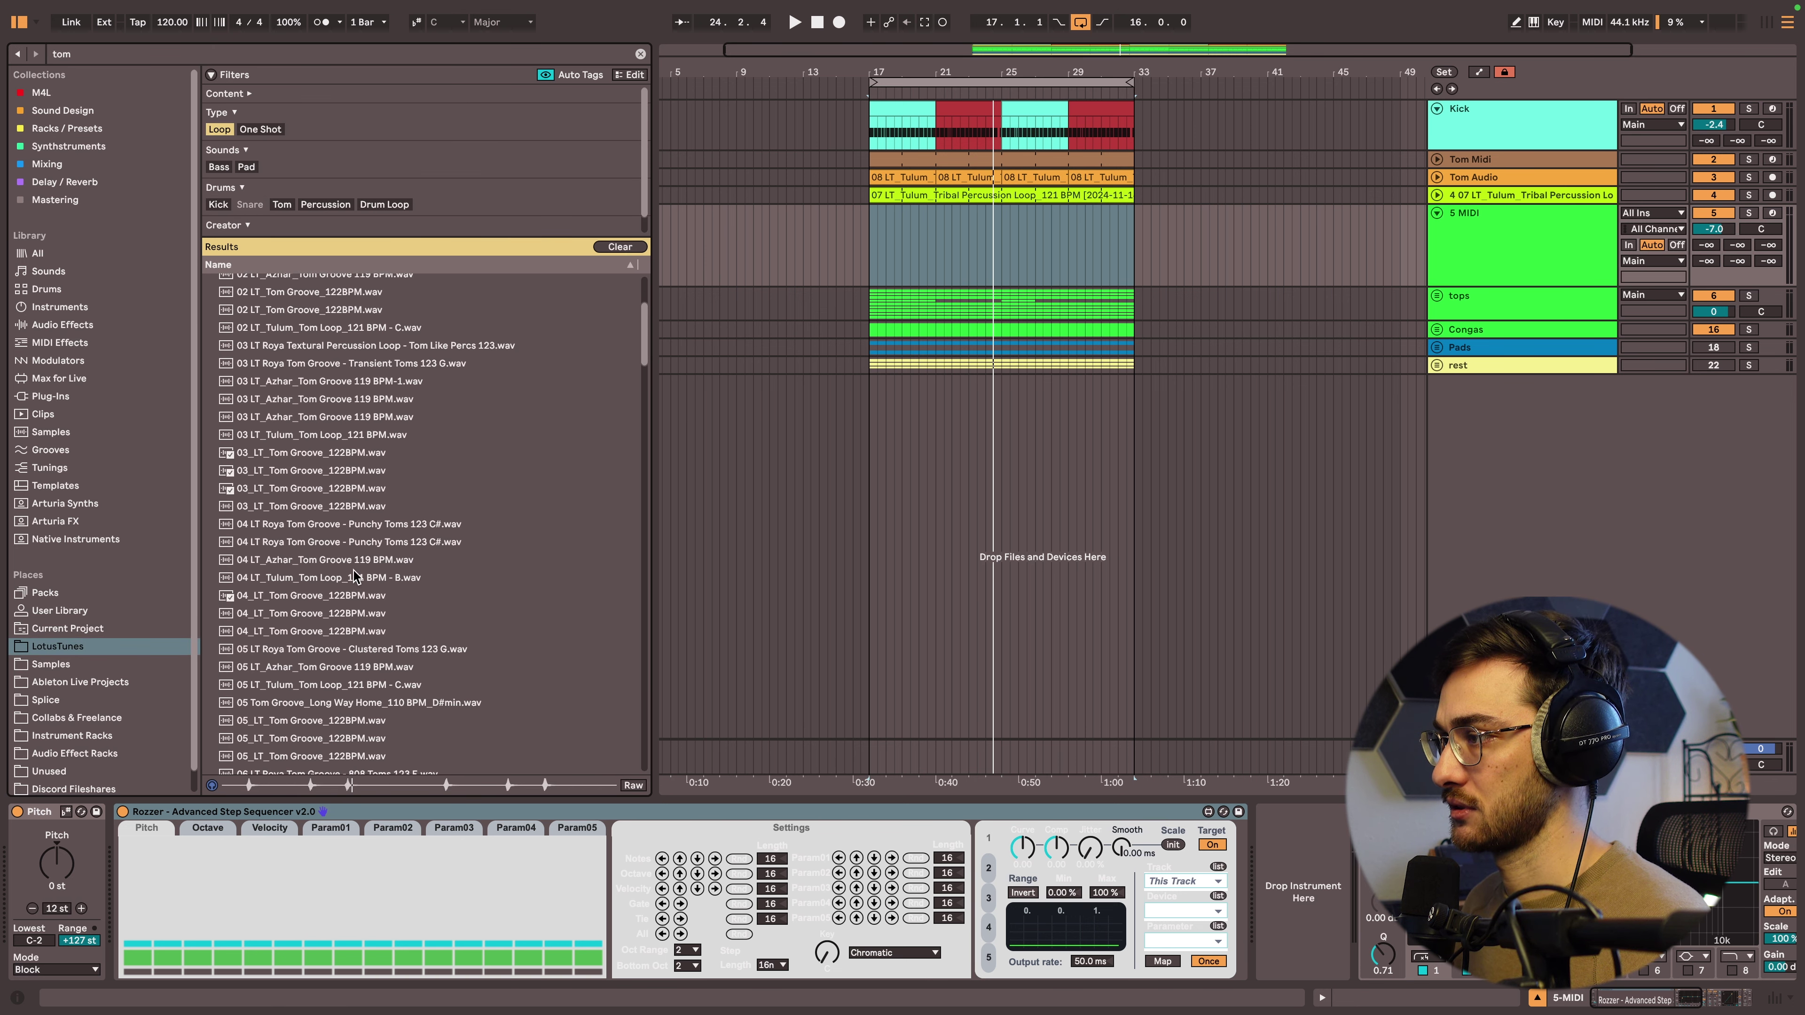
click(353, 577)
scroll(354, 569, down, 1)
Search for bass loops and load 10 LT_Tulum_Bassline_121 BPM - D#min.wav after the sequencer as a Simpler in Slice mode.
click(173, 57)
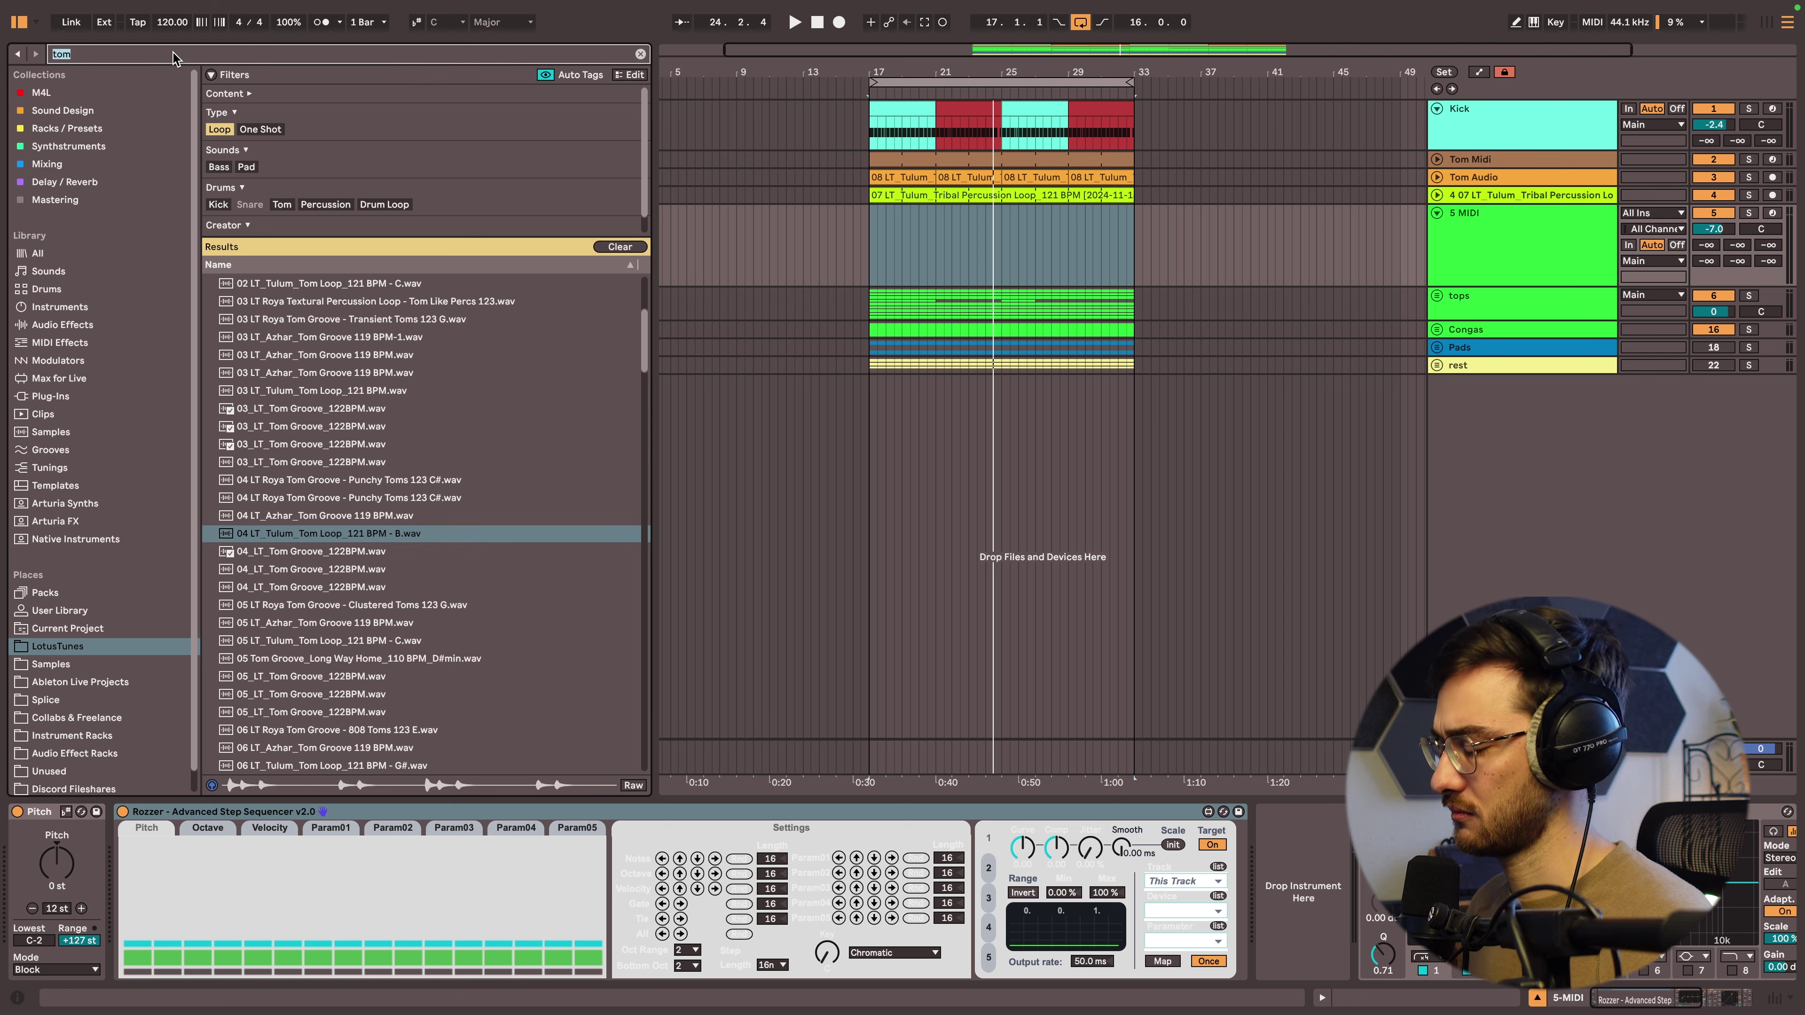
text(bass)
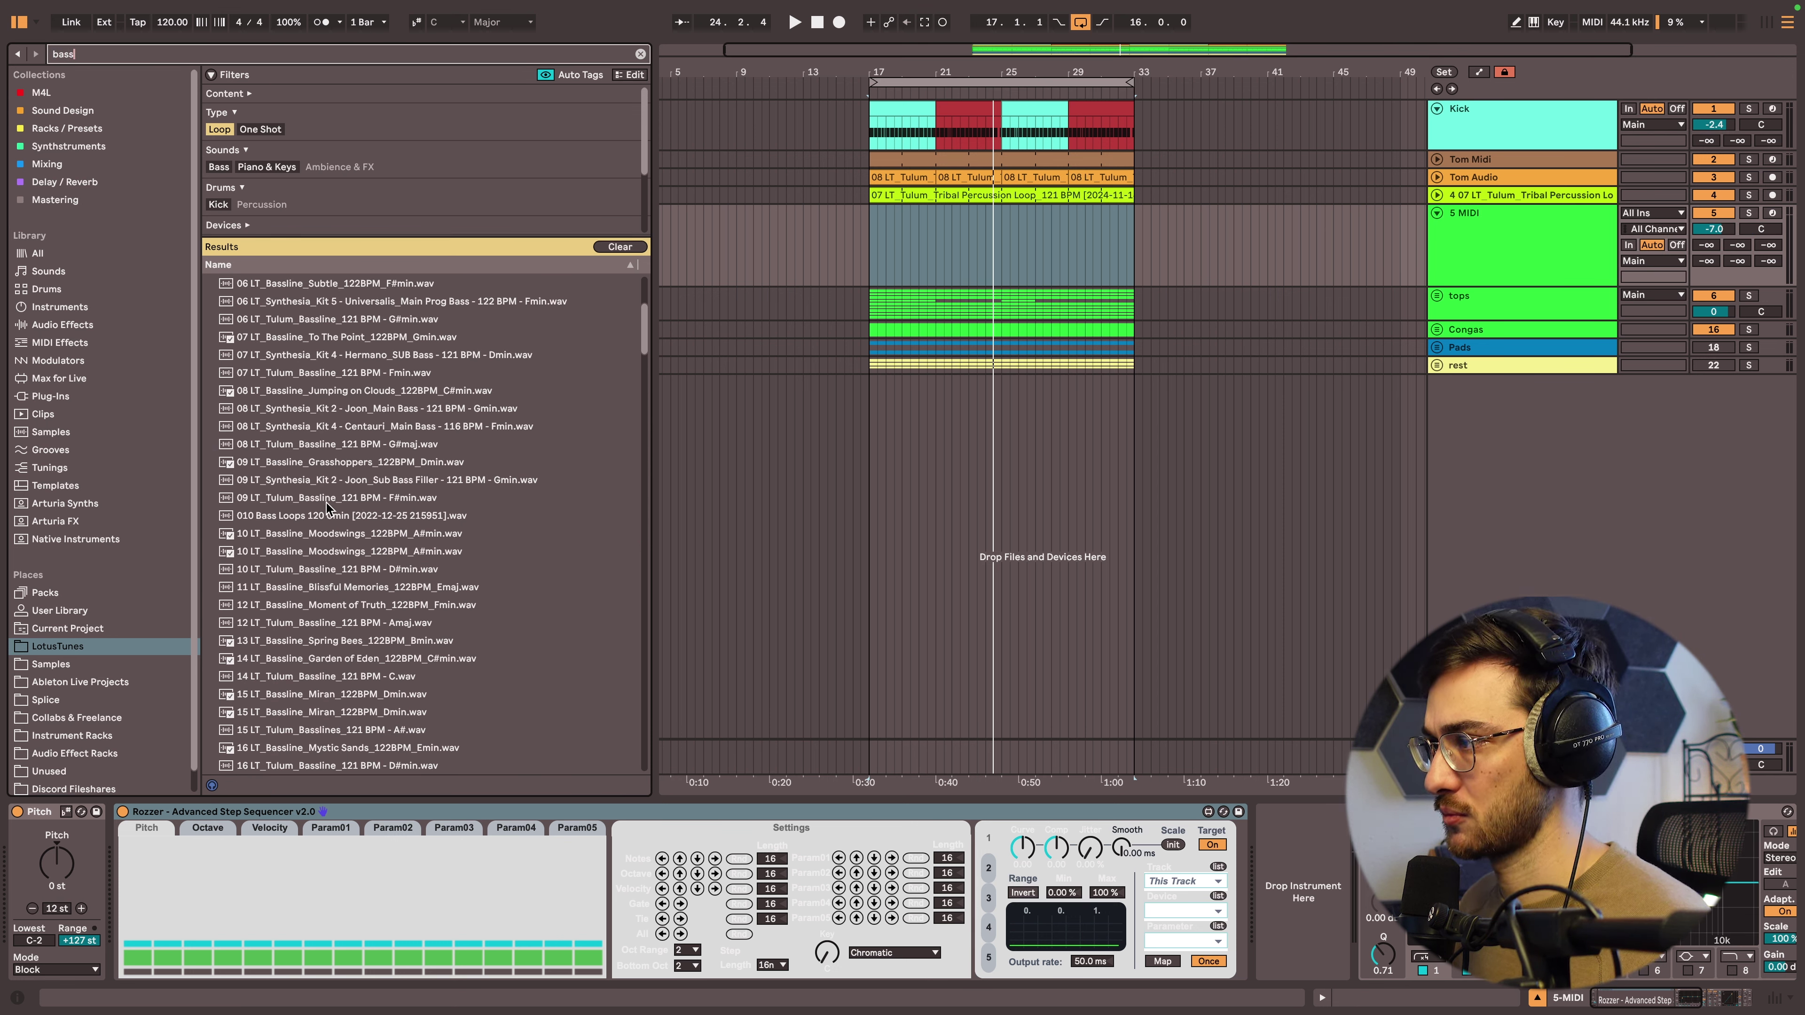
click(331, 498)
drag(1176, 899, 1319, 919)
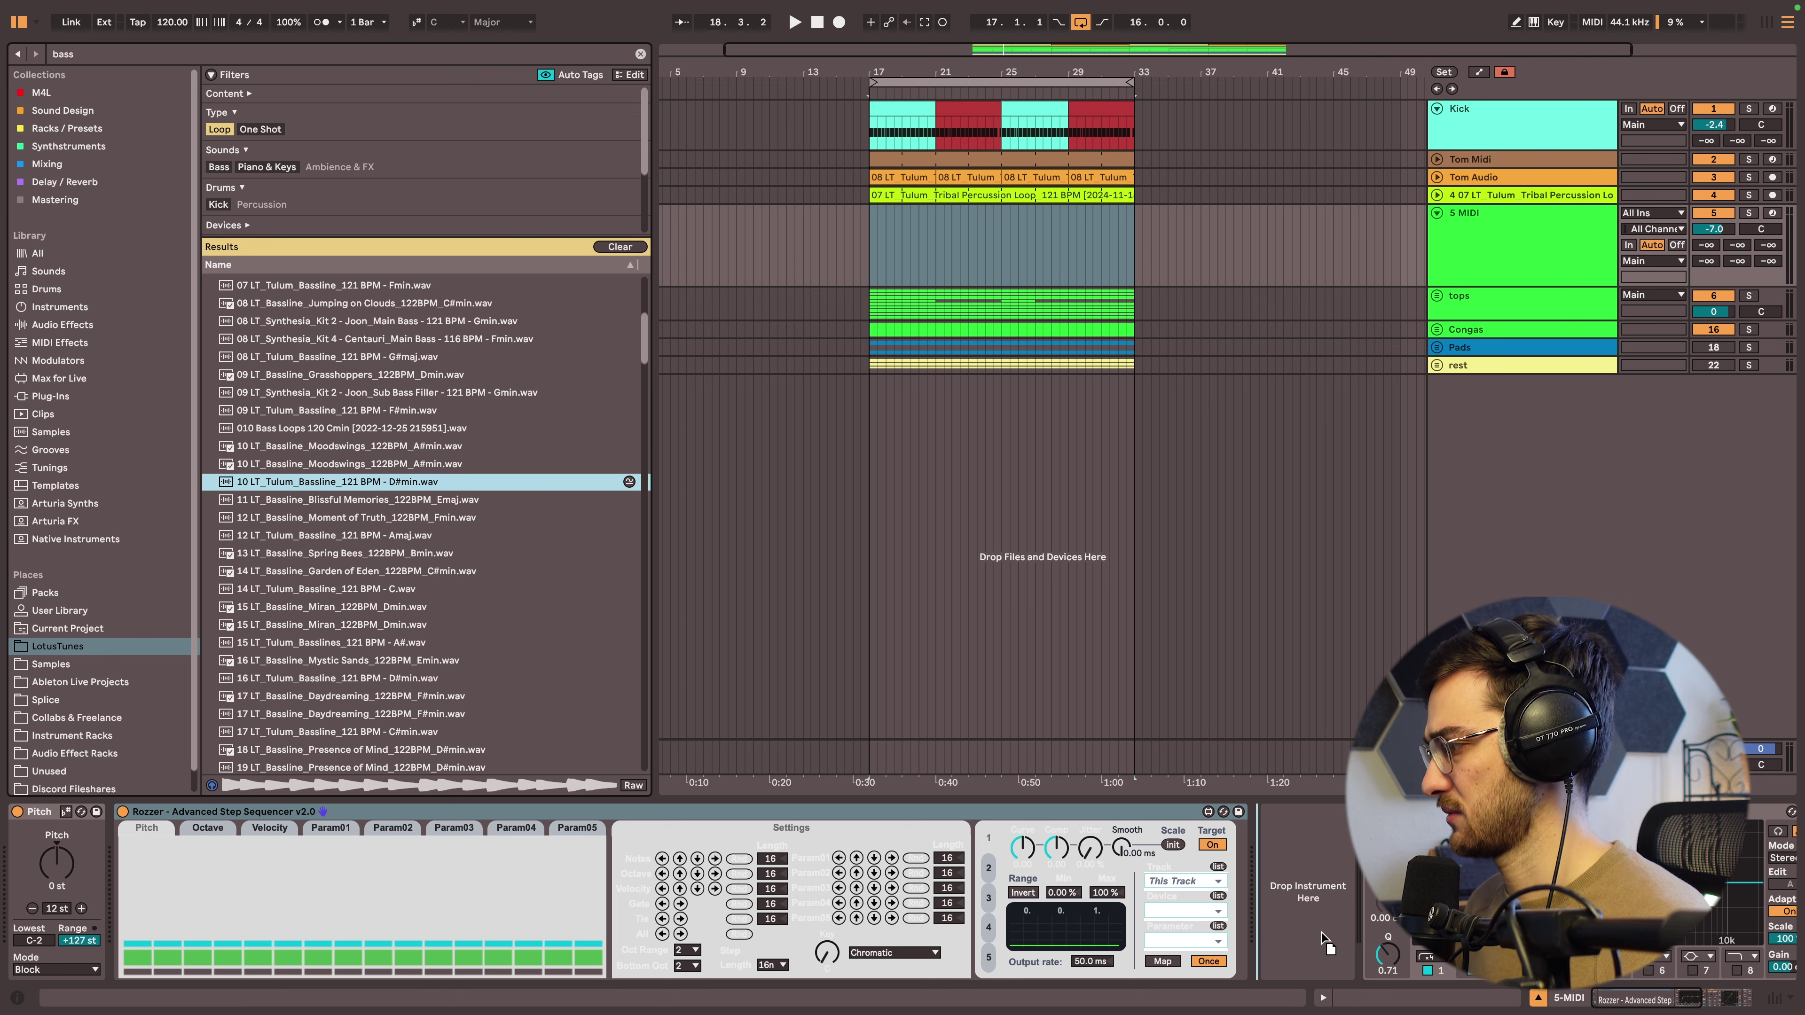
click(1136, 921)
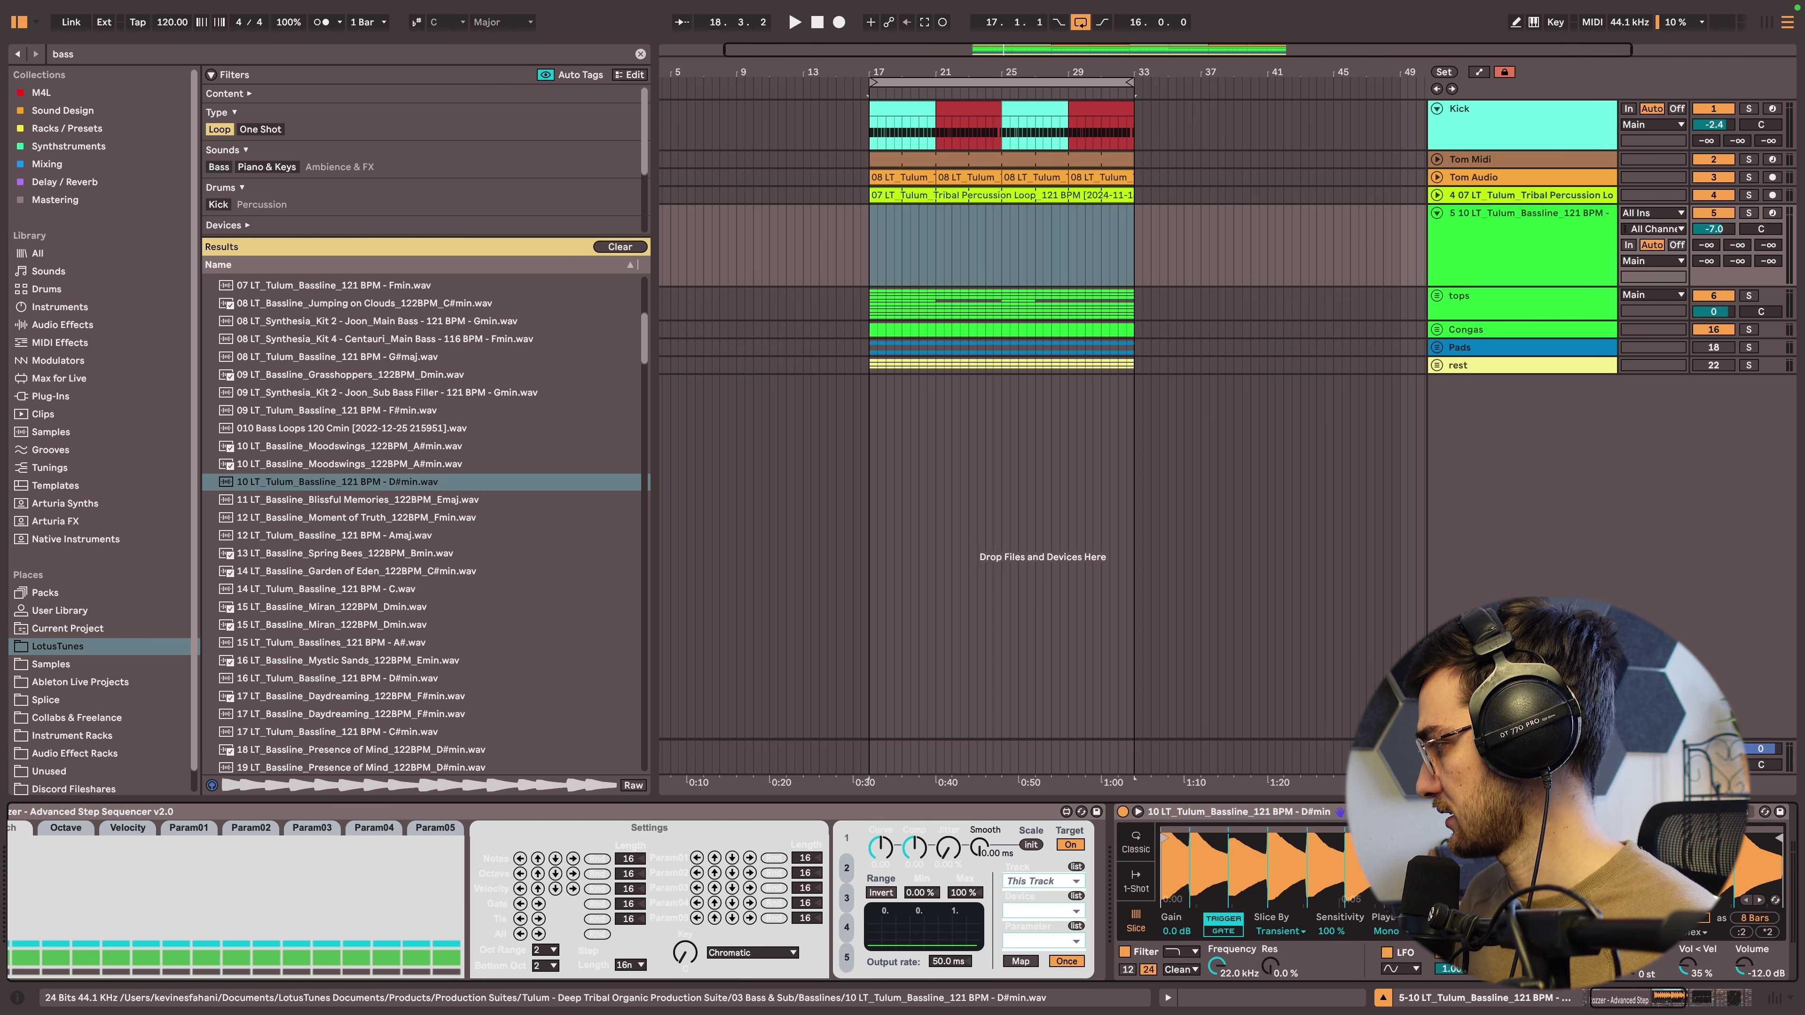
Randomize the Rozzer sequencer's lanes and review the resulting octave, velocity and pitch patterns.
scroll(821, 921, left, 3)
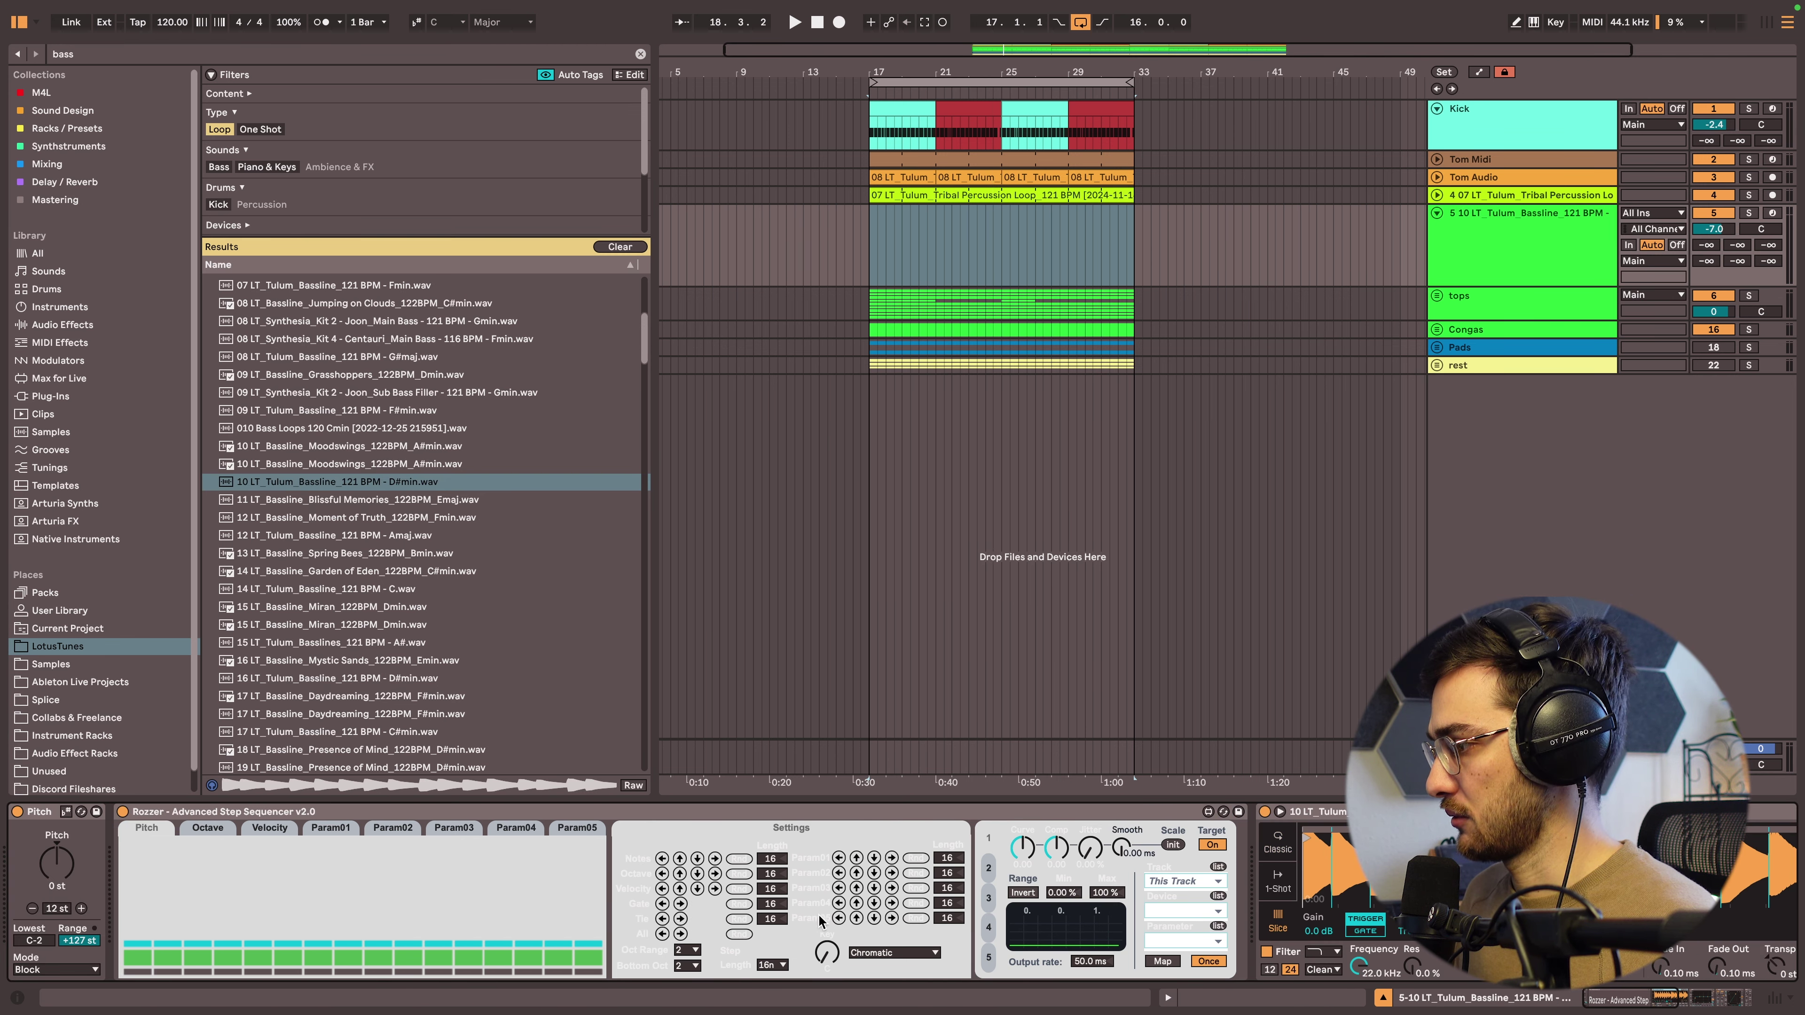
click(740, 935)
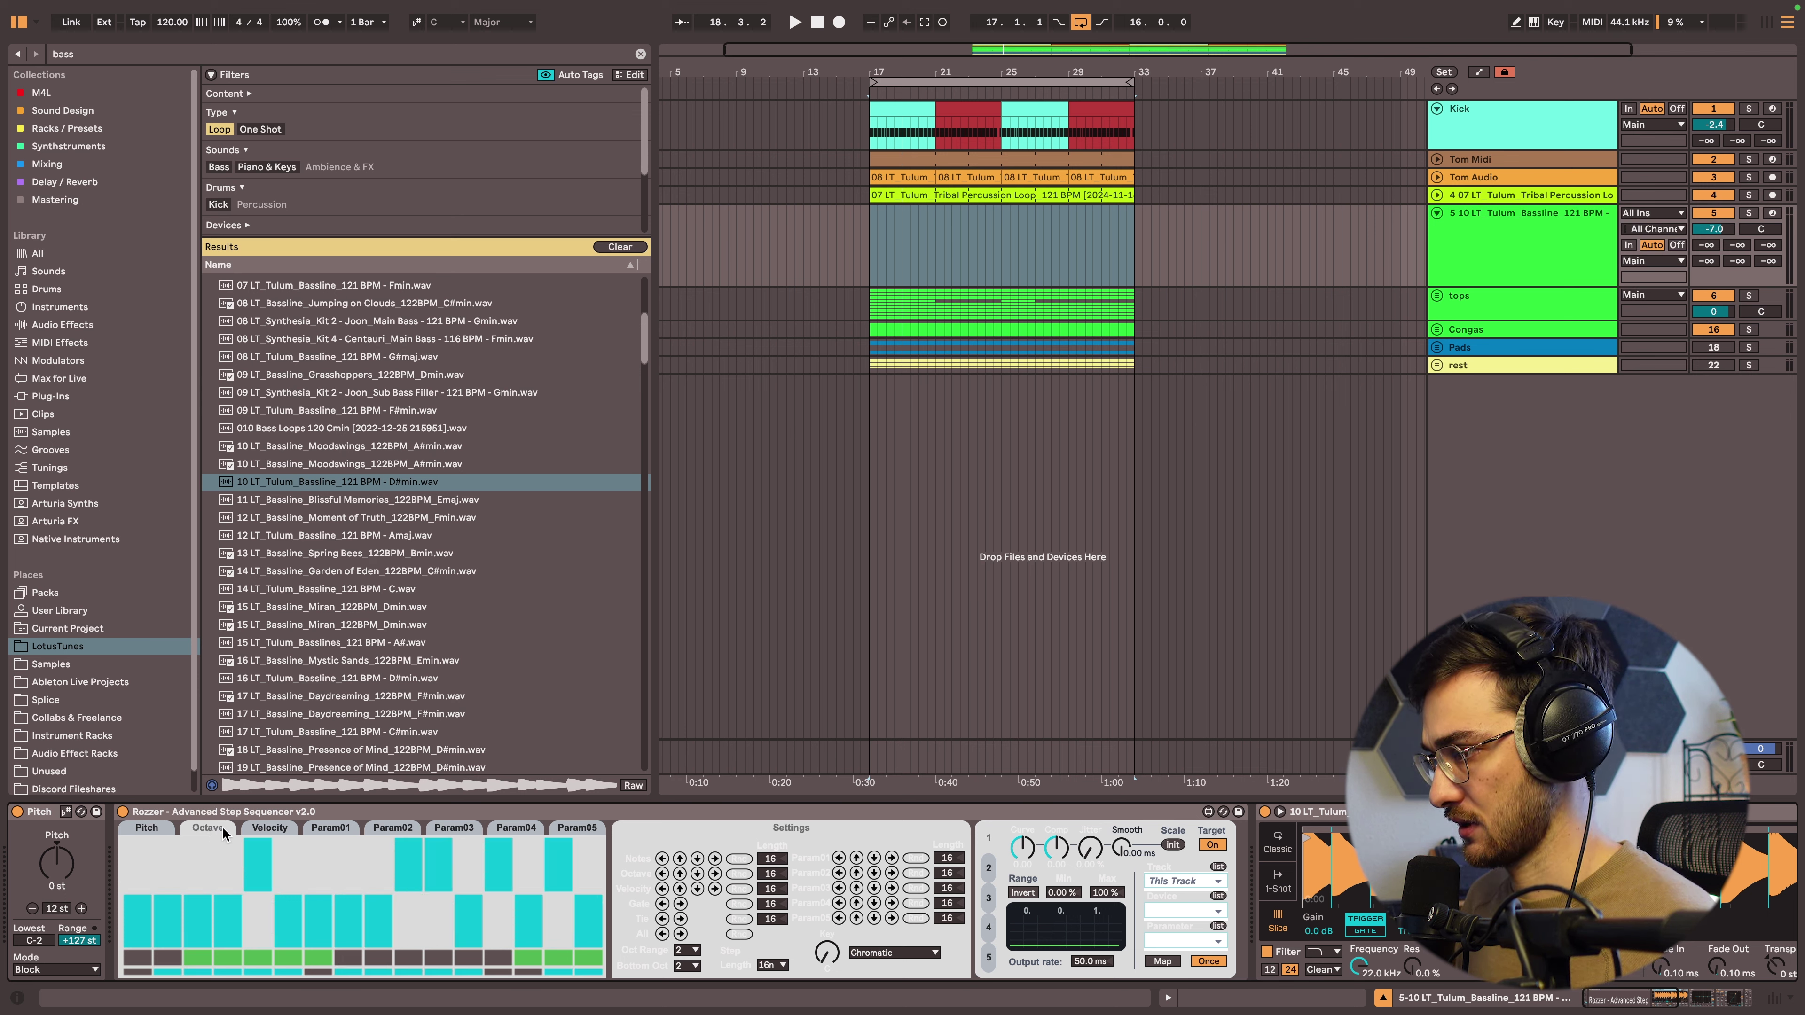
click(276, 830)
click(153, 830)
Solo the sequenced bassline track, raise its volume to -4.3 dB and listen to the generated pattern.
click(1569, 231)
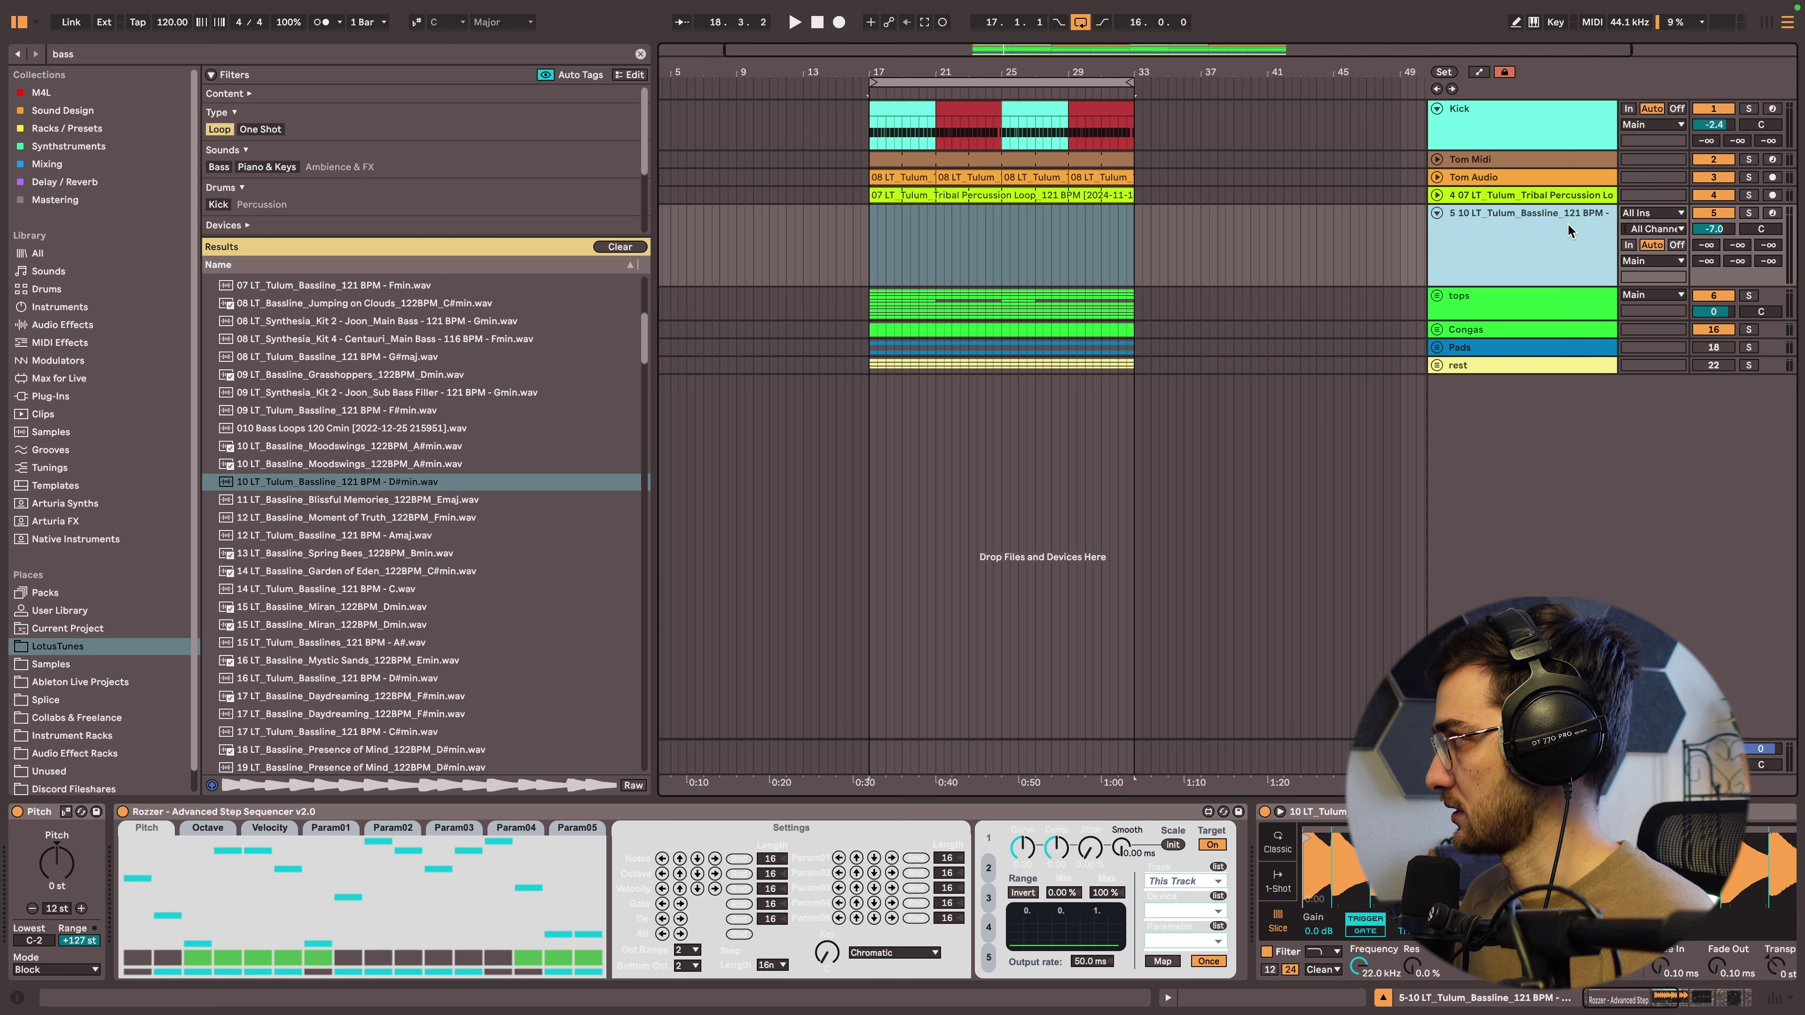
drag(1716, 228, 1724, 202)
key(space)
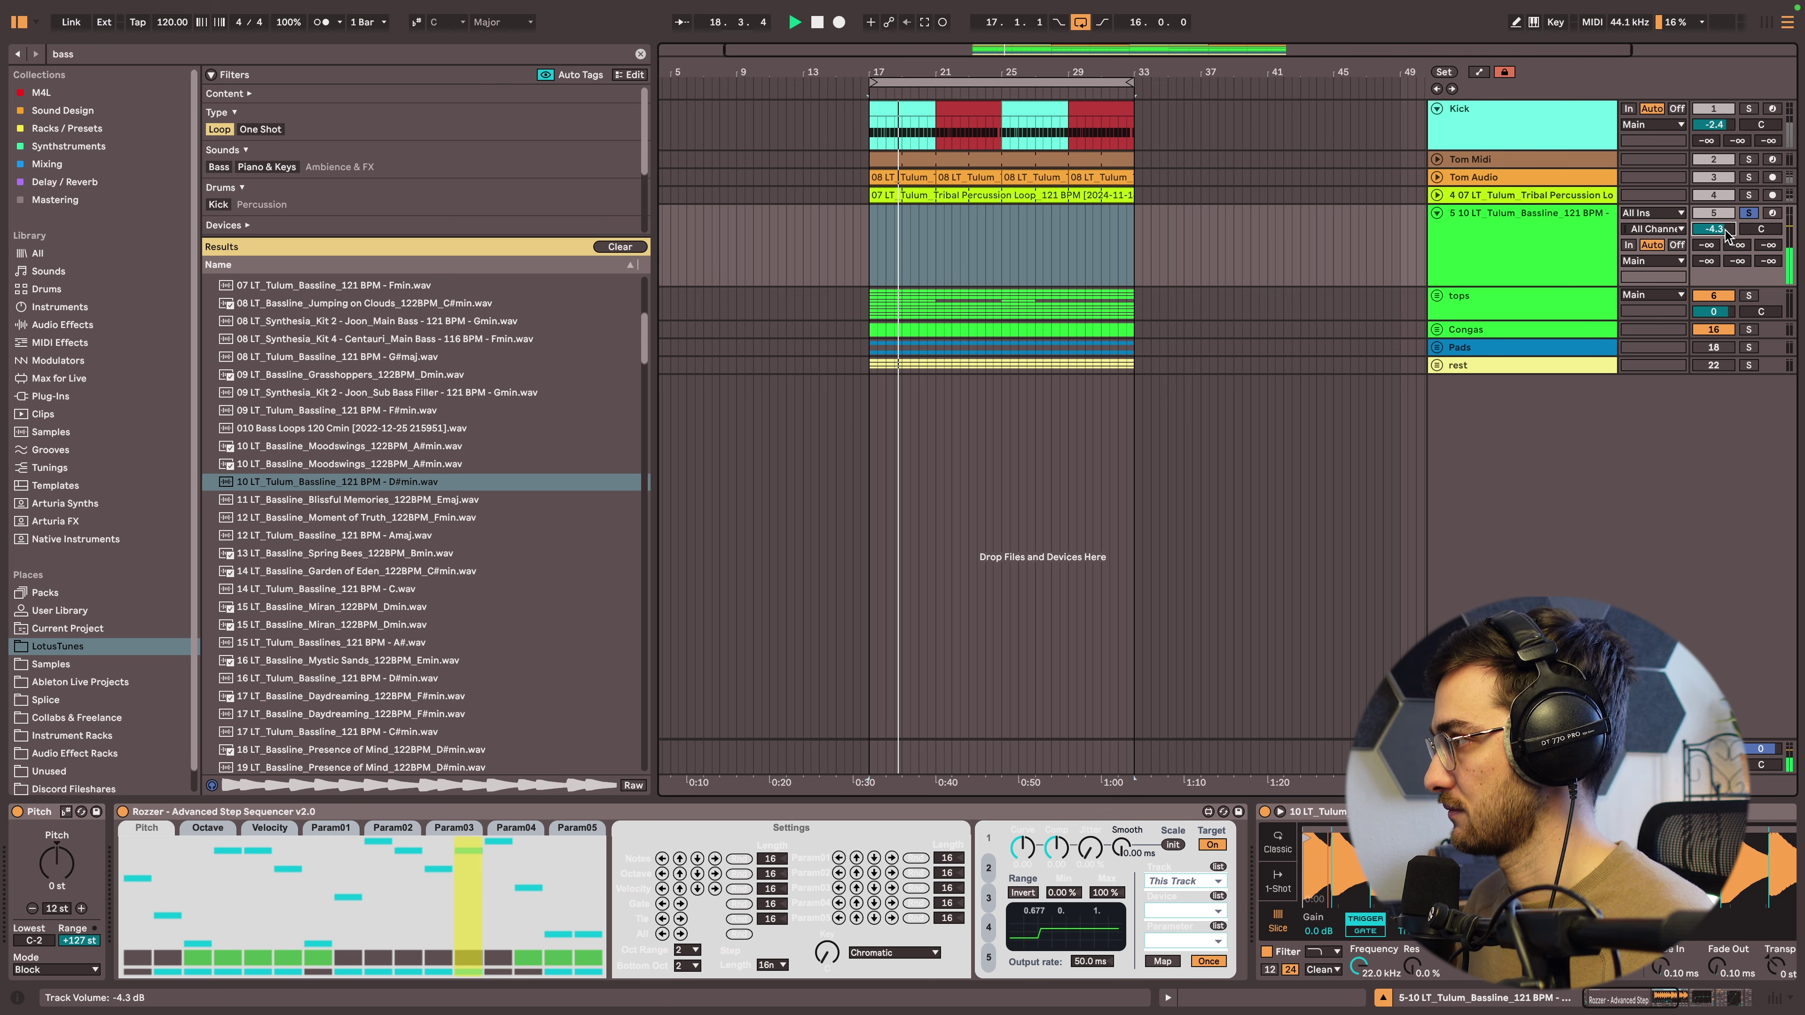
drag(1647, 996, 1667, 996)
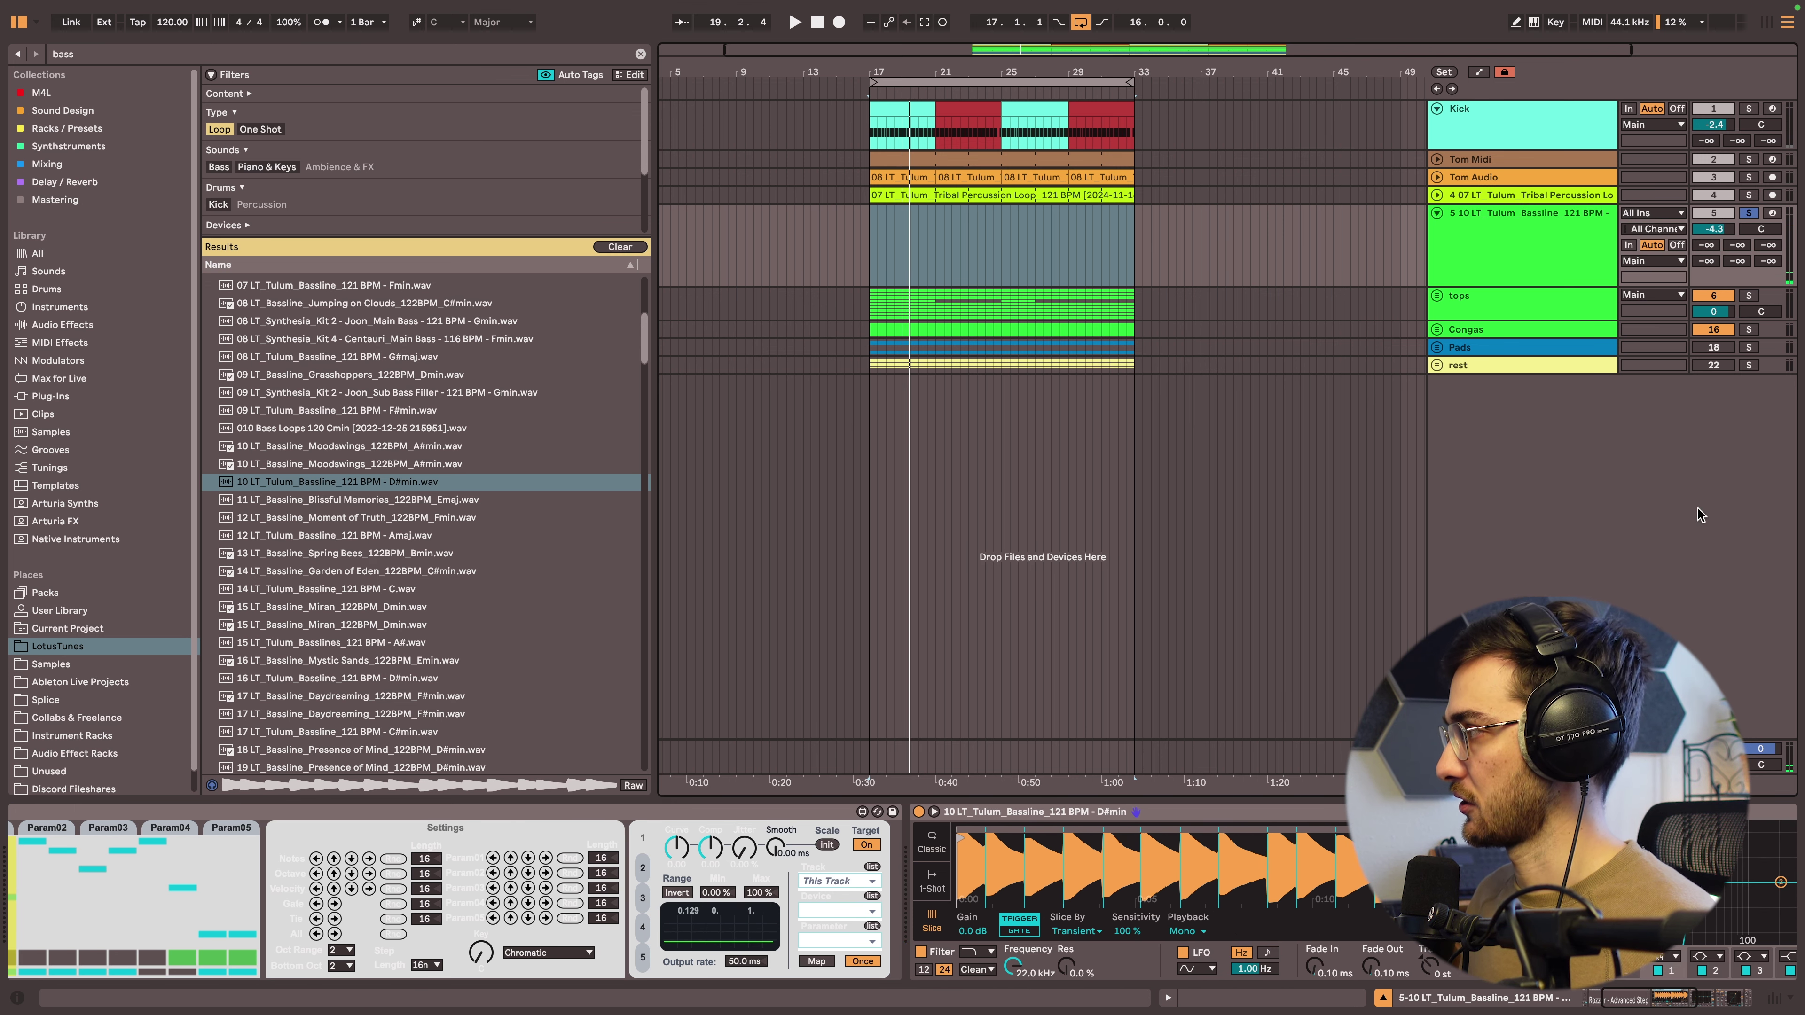
Unsolo the bassline track and play the full groove from bar 17.
click(1494, 200)
click(1505, 233)
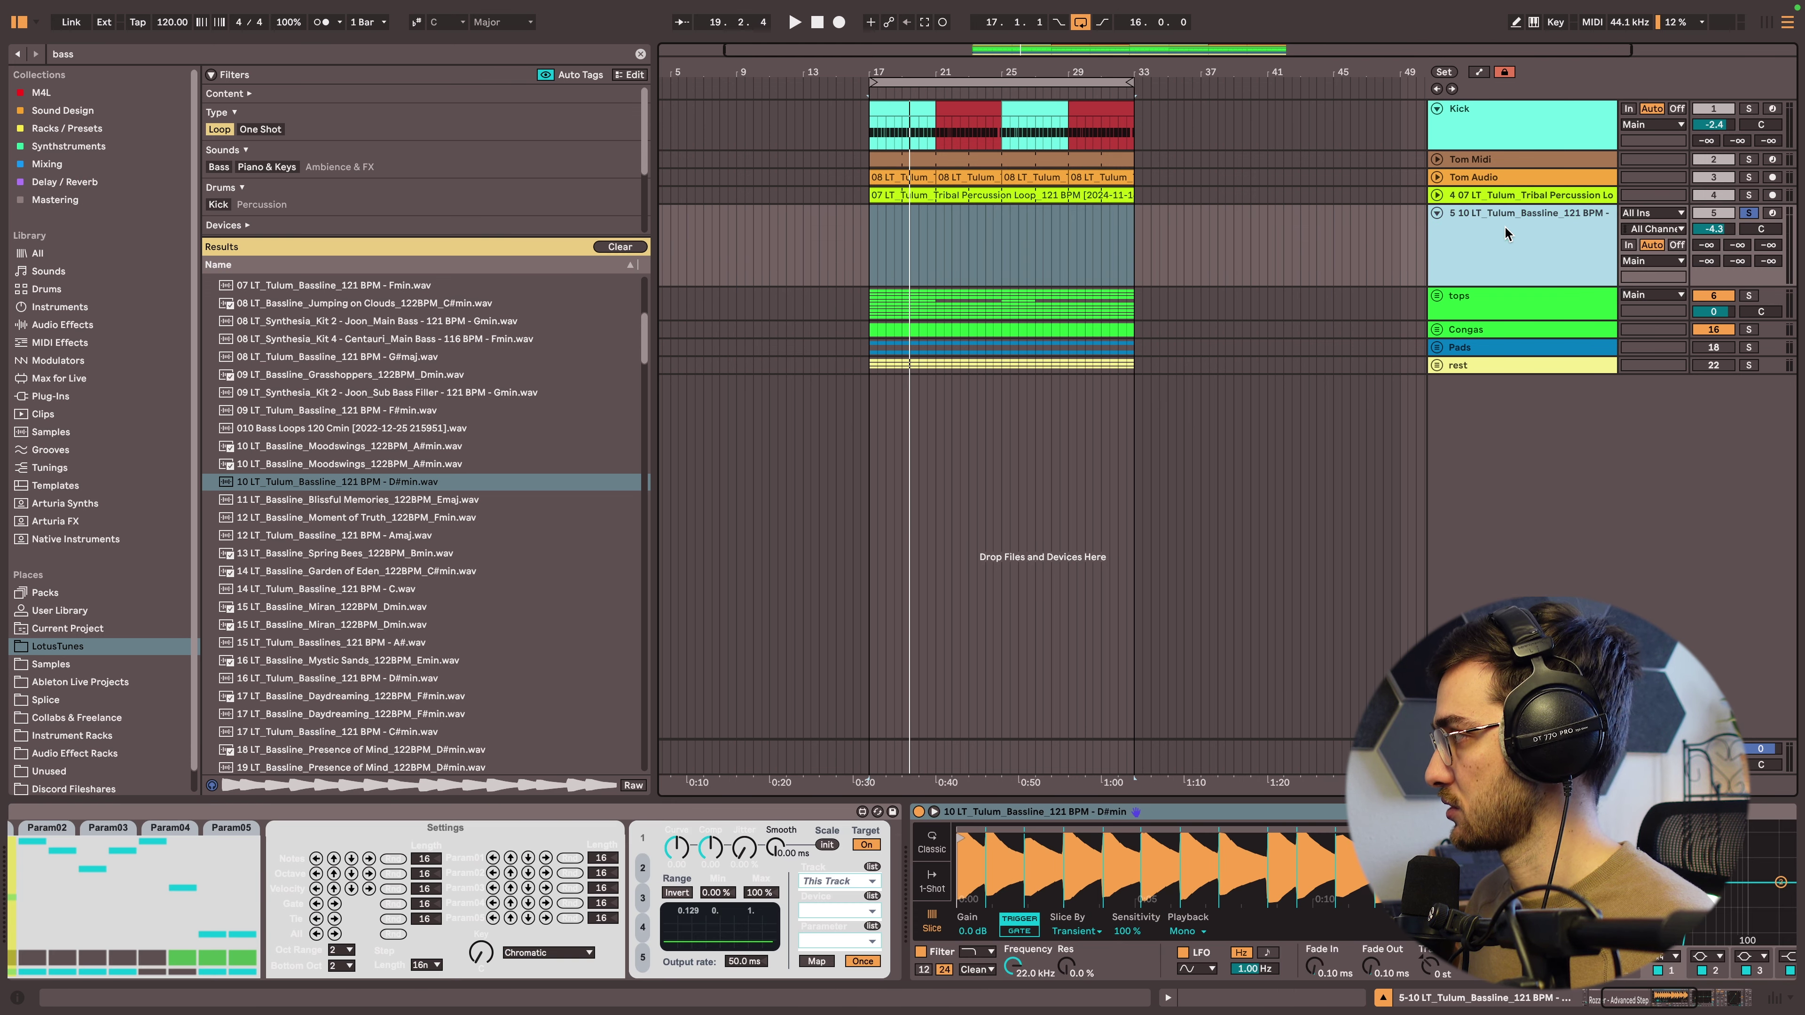
click(1479, 199)
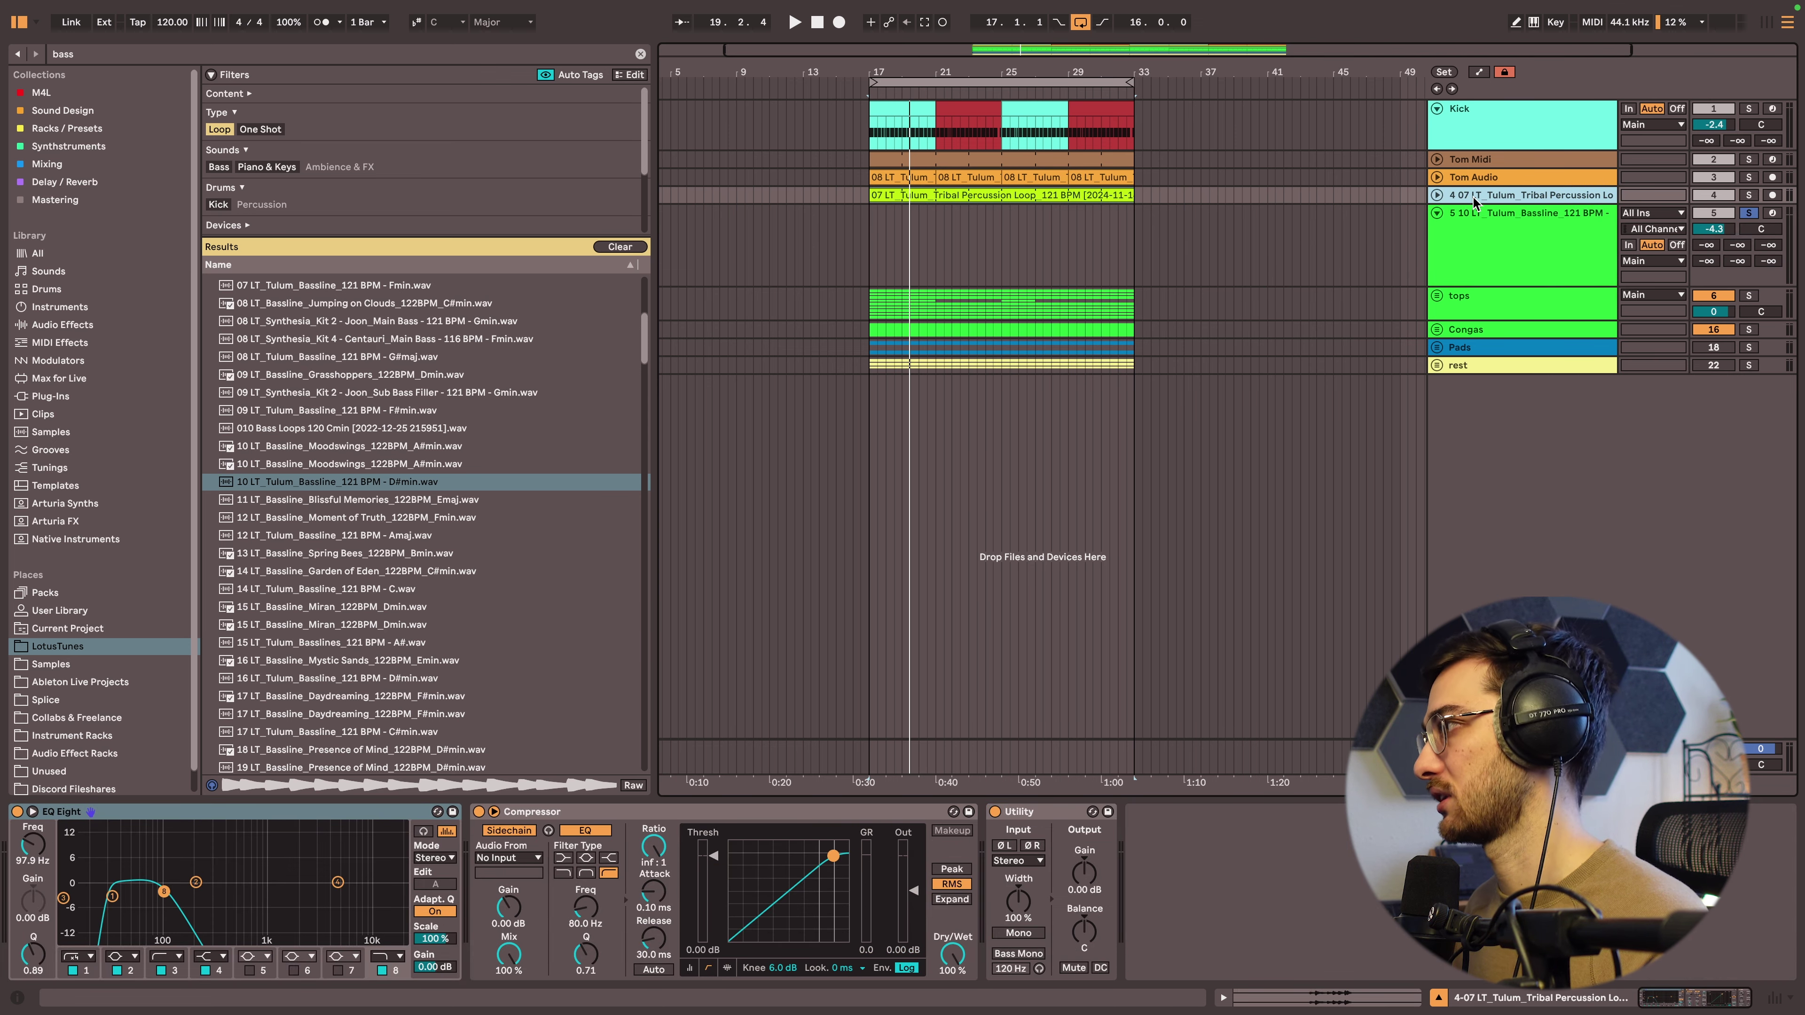
click(1500, 260)
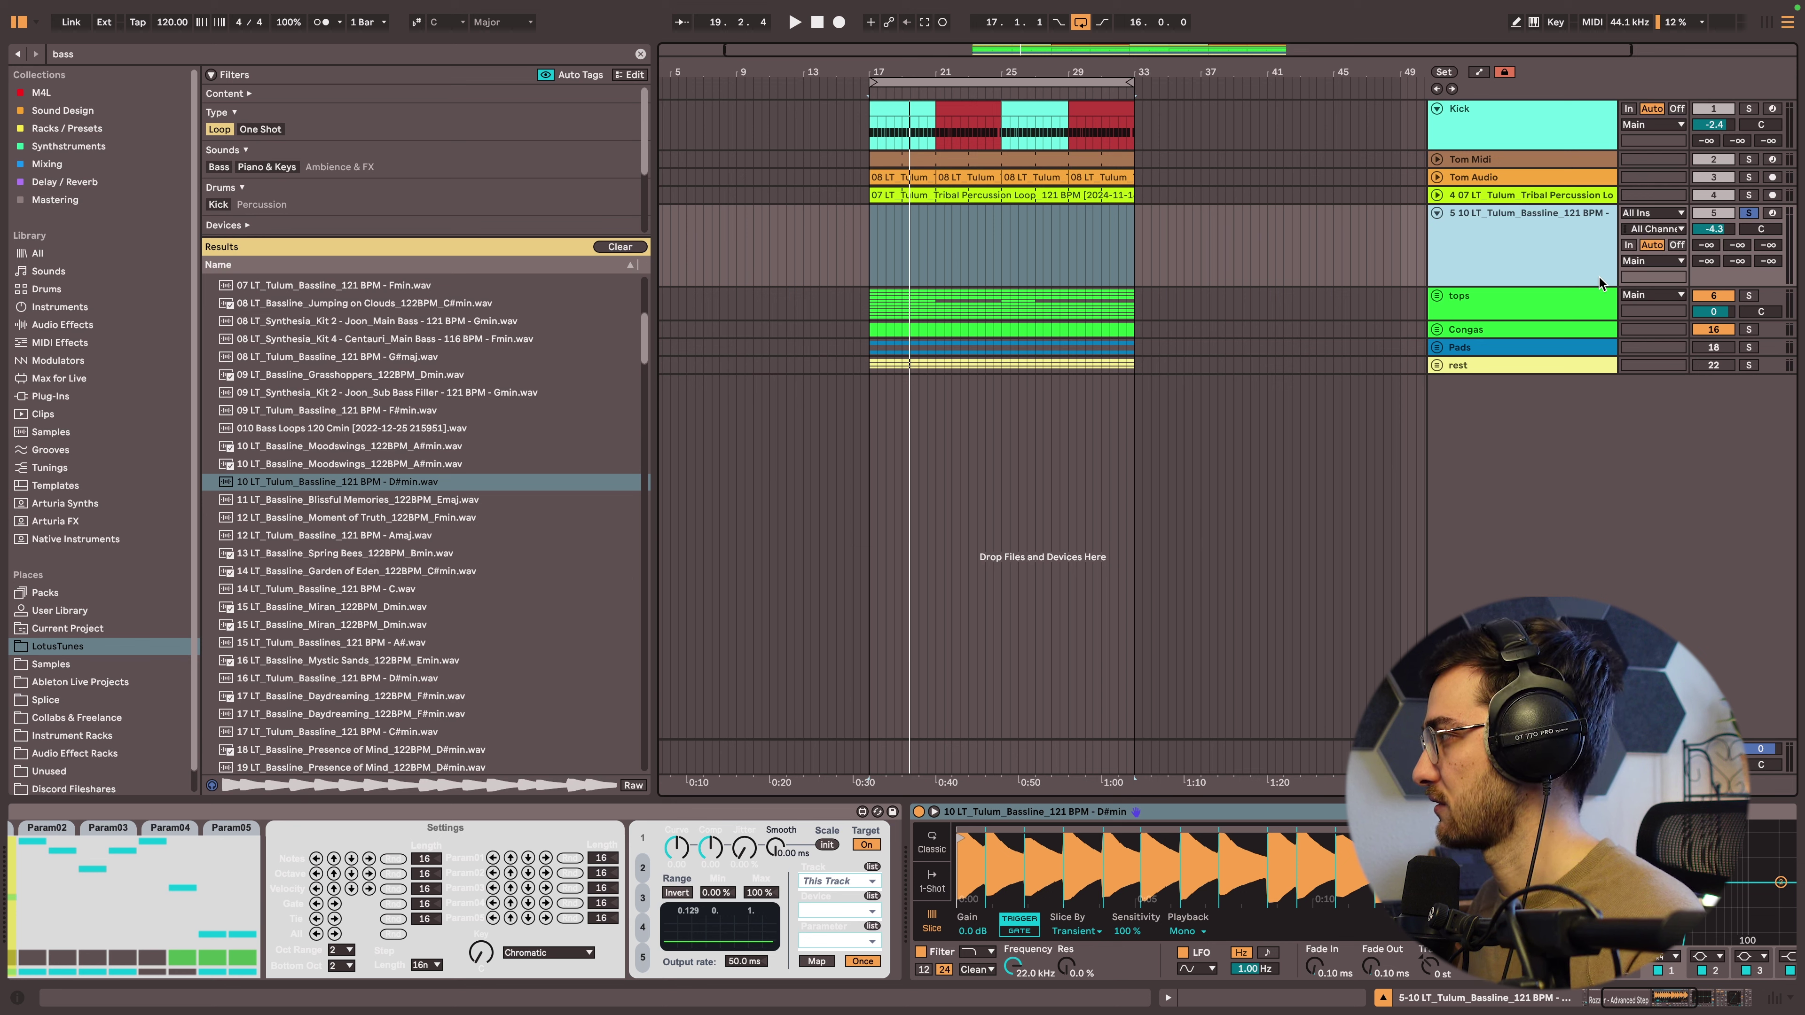
key(s)
click(871, 229)
key(space)
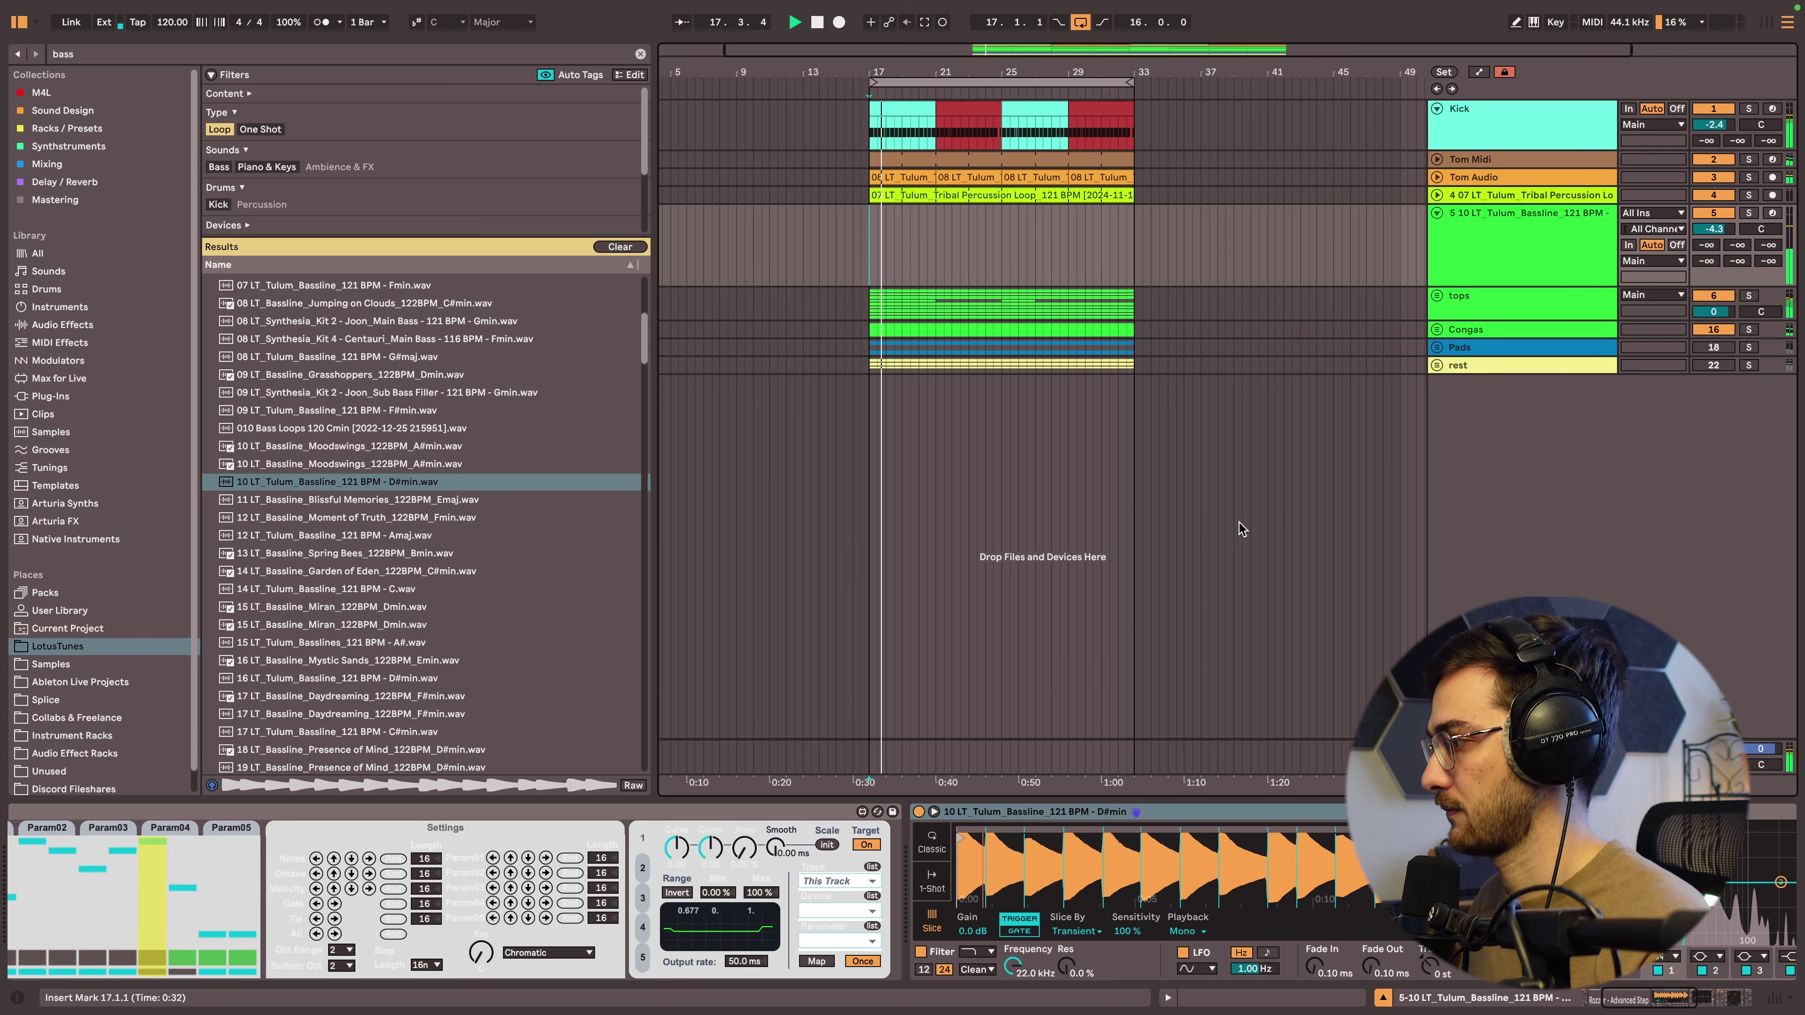
Replace the Simpler's sample with 12 LT_Bassline_Moment of Truth_122BPM_Fmin.wav and listen to it within the groove.
scroll(327, 513, down, 2)
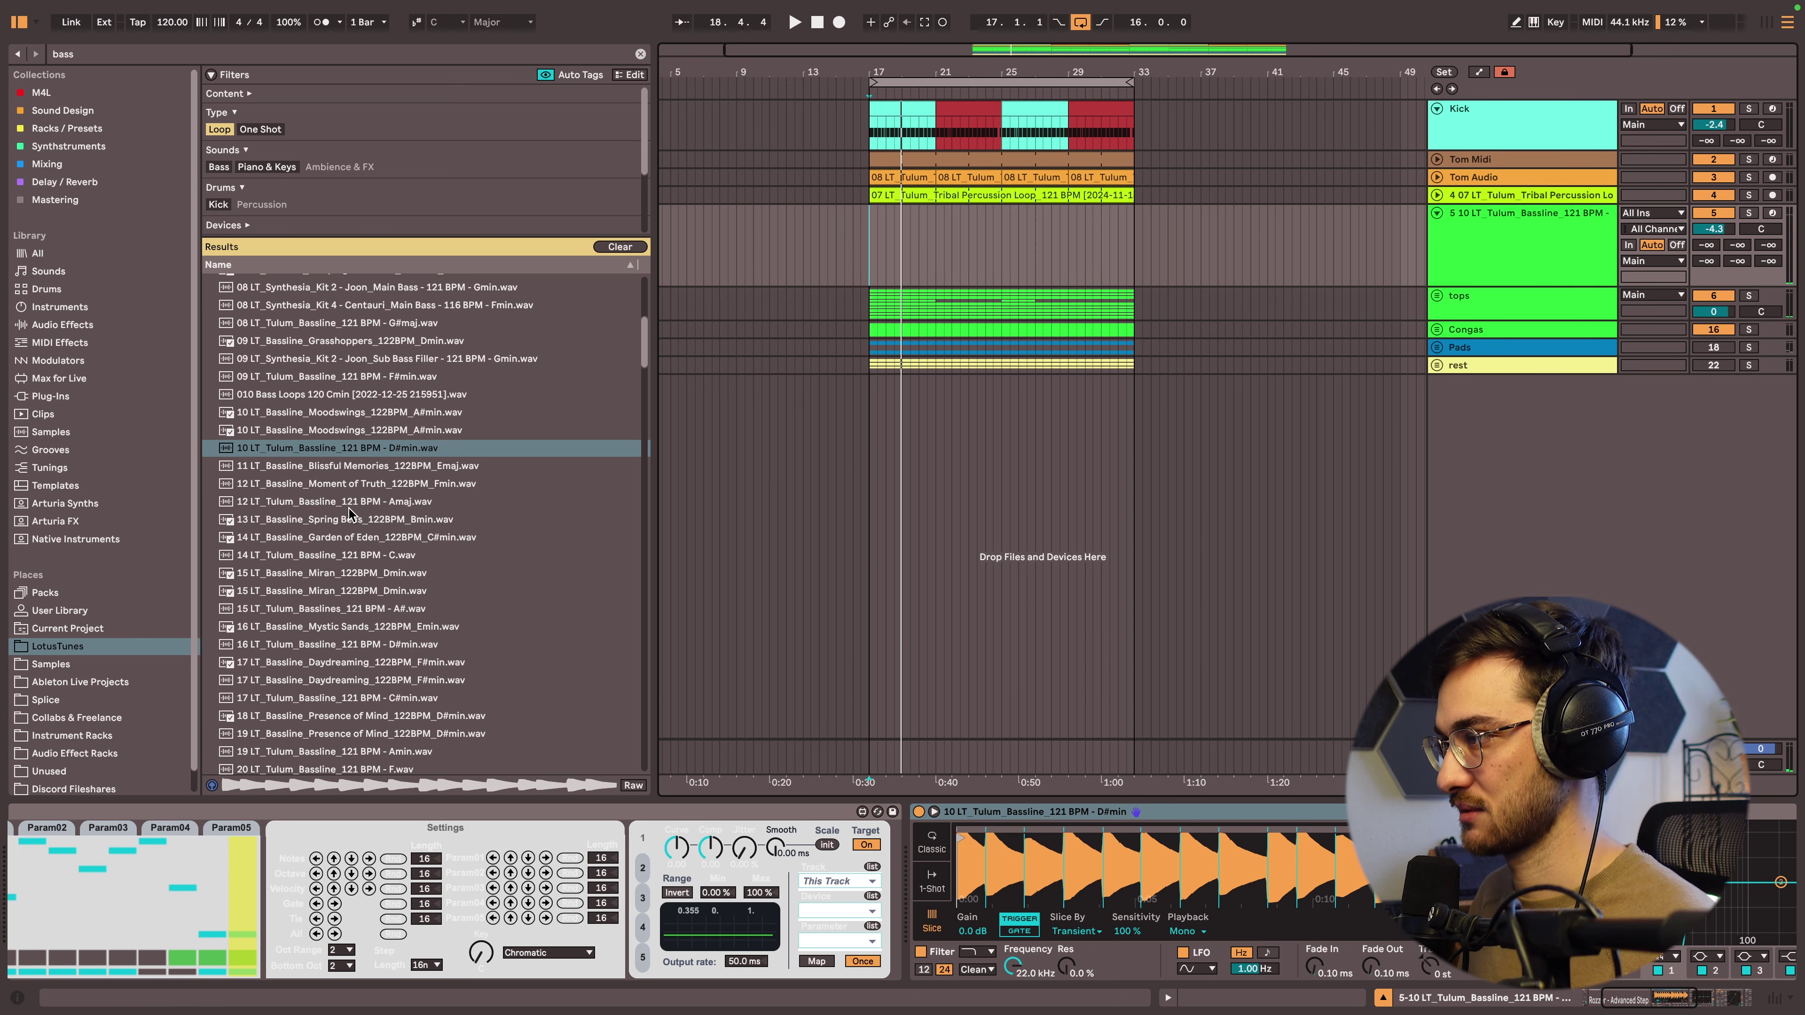
double_click(342, 485)
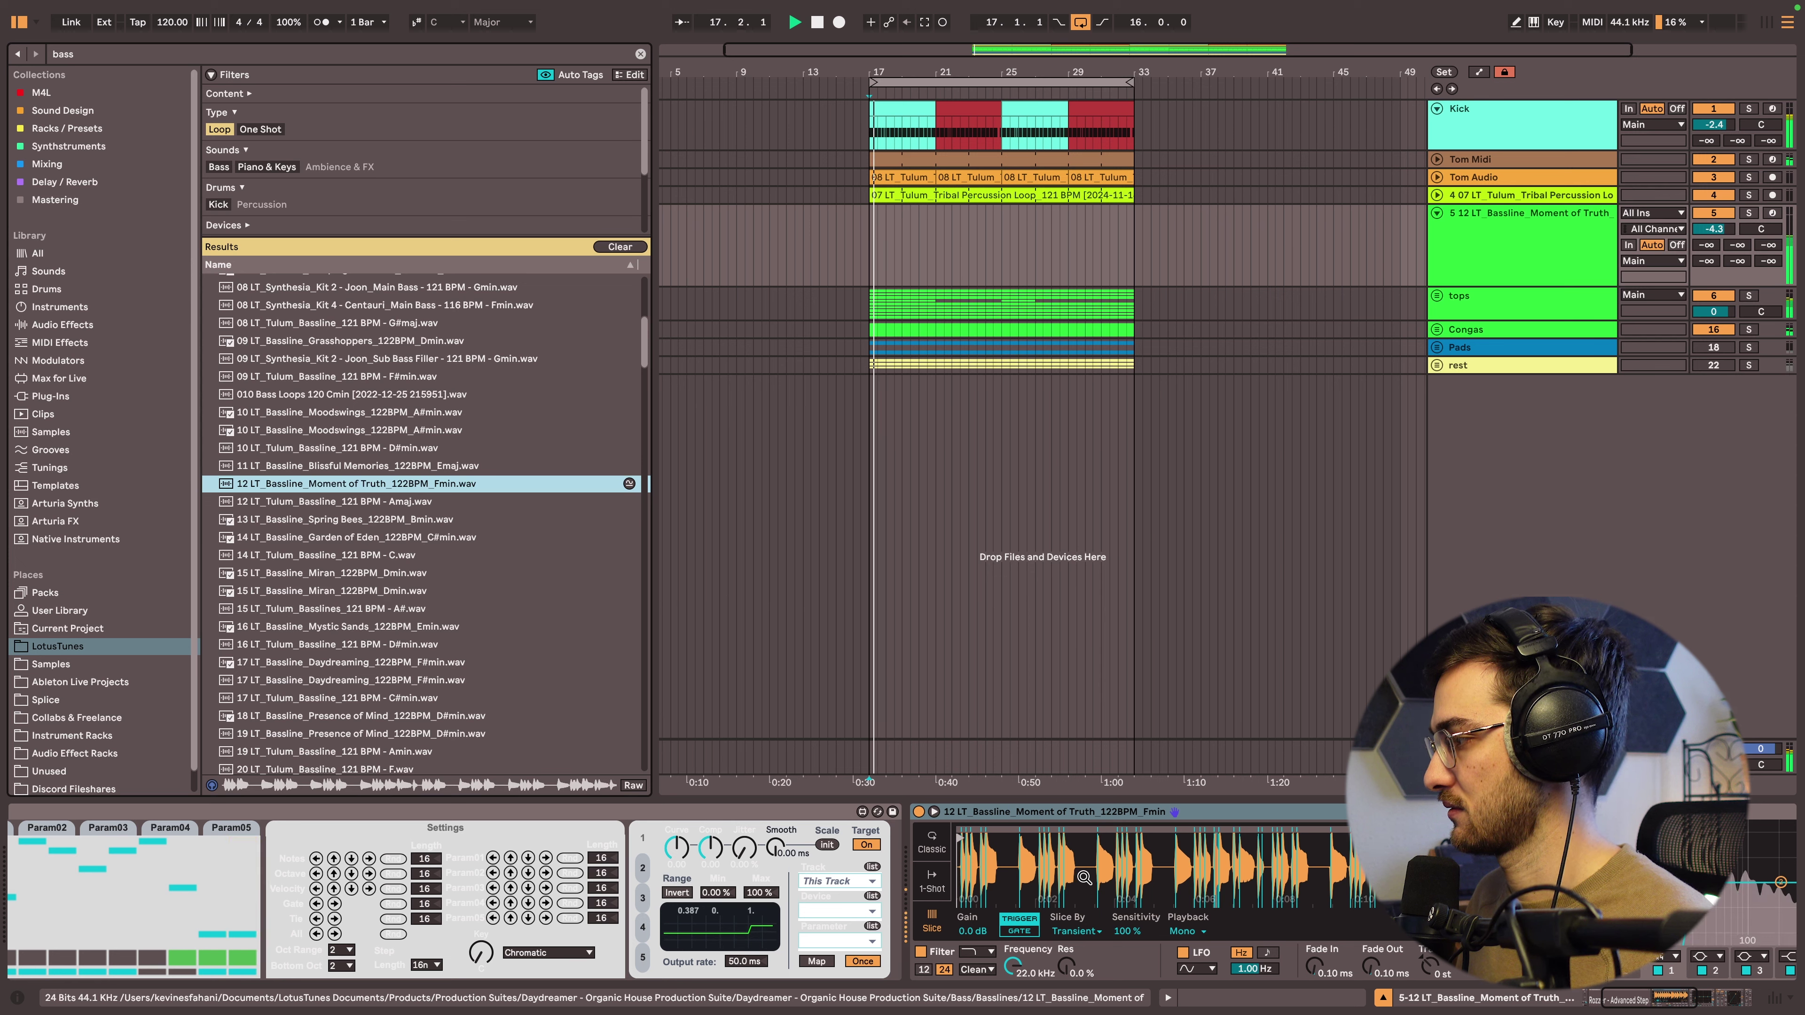
click(1636, 1001)
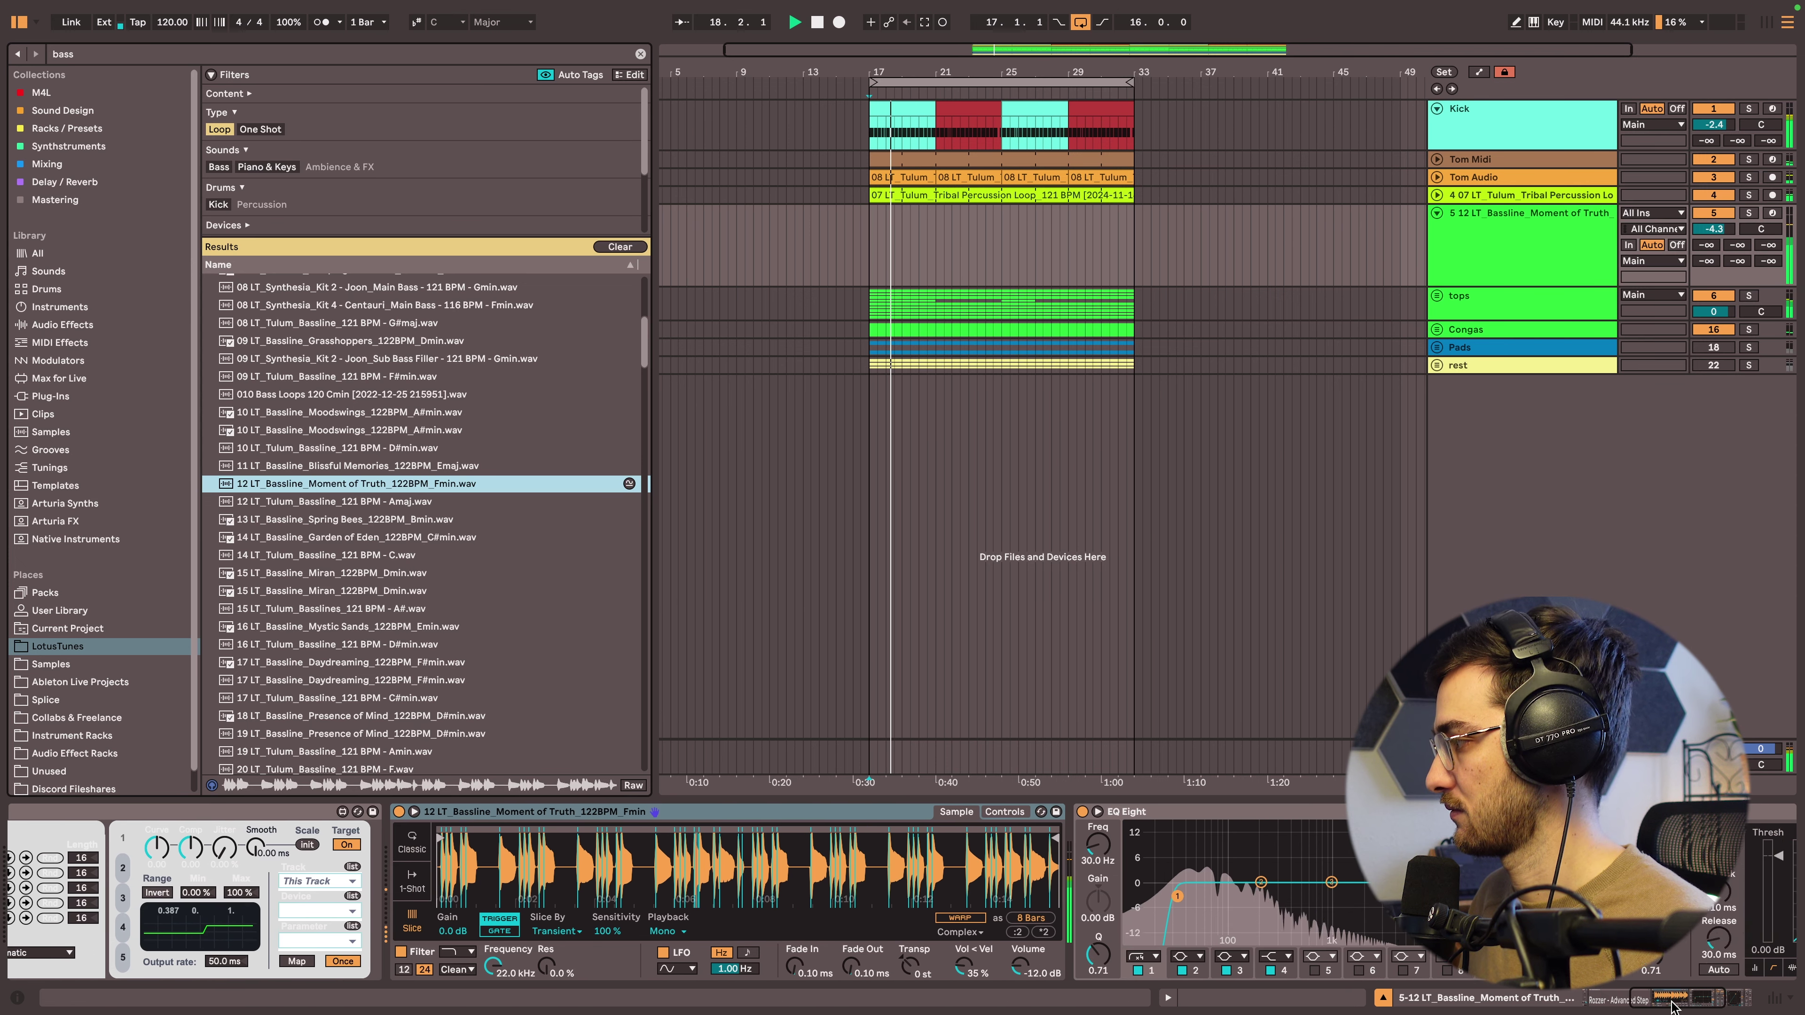
Insert a new audio track directly below the sequenced bassline track and unfold it.
click(1512, 254)
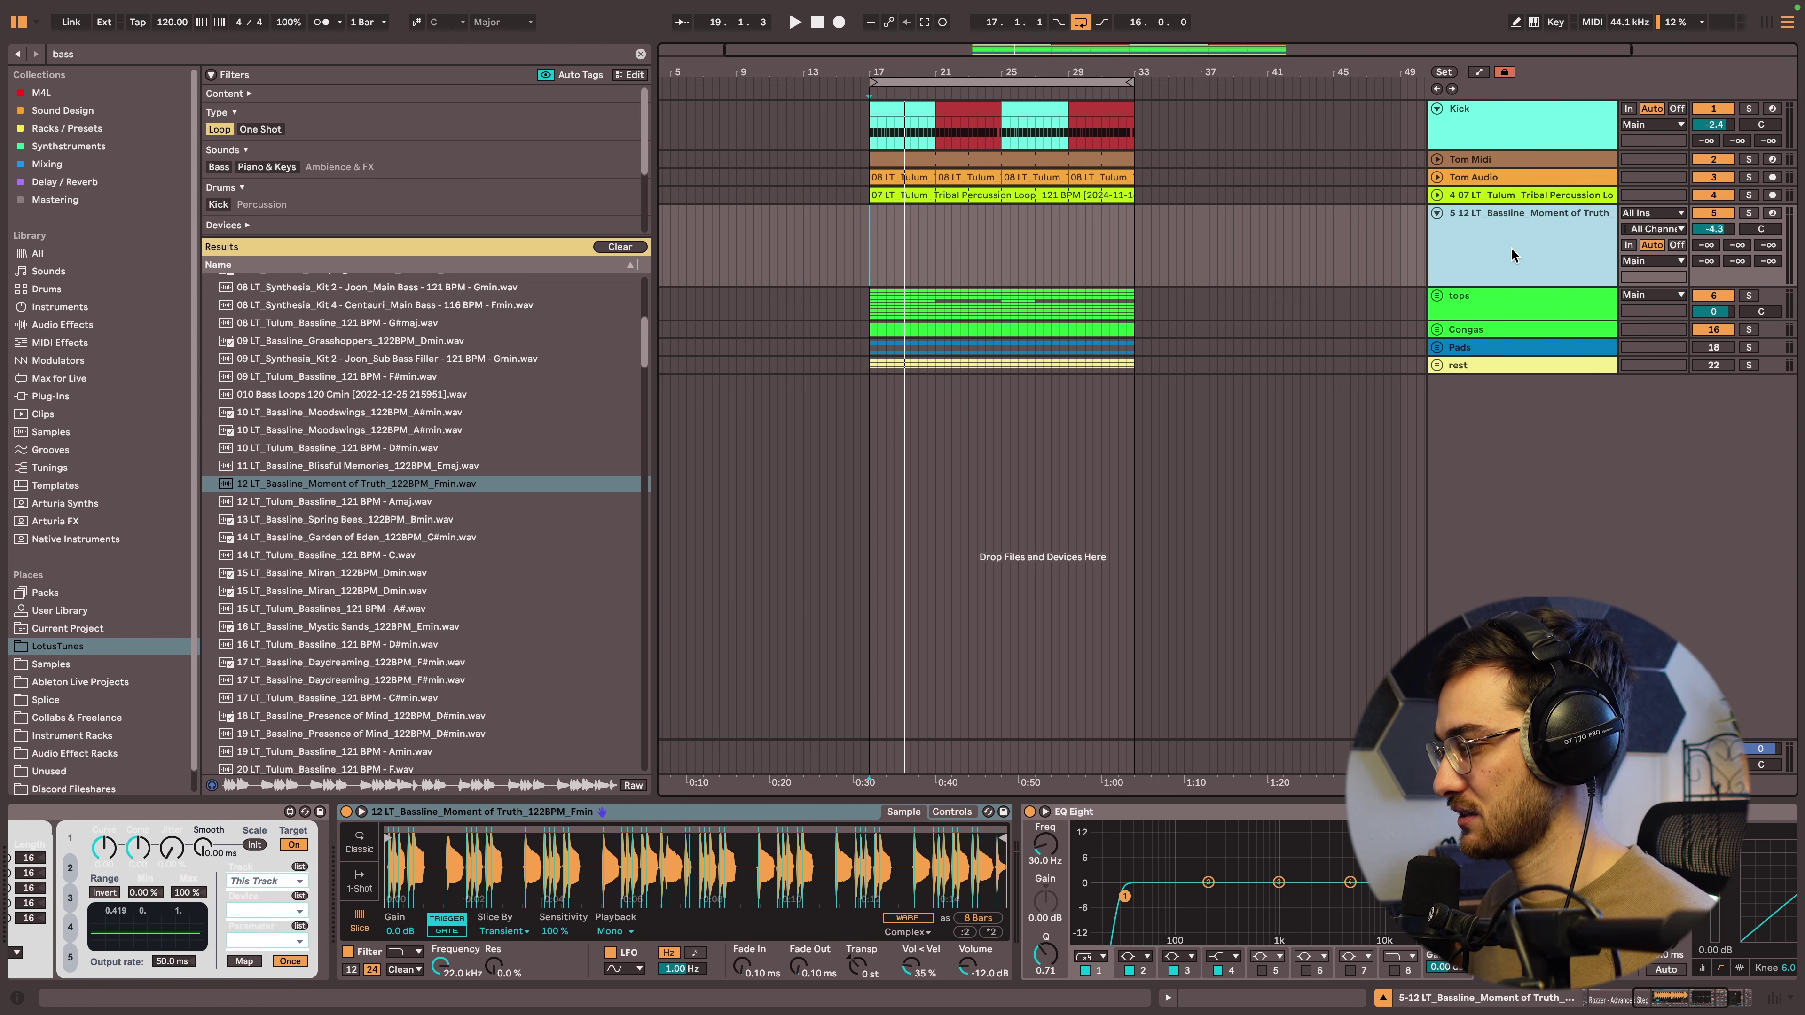
key(super+t)
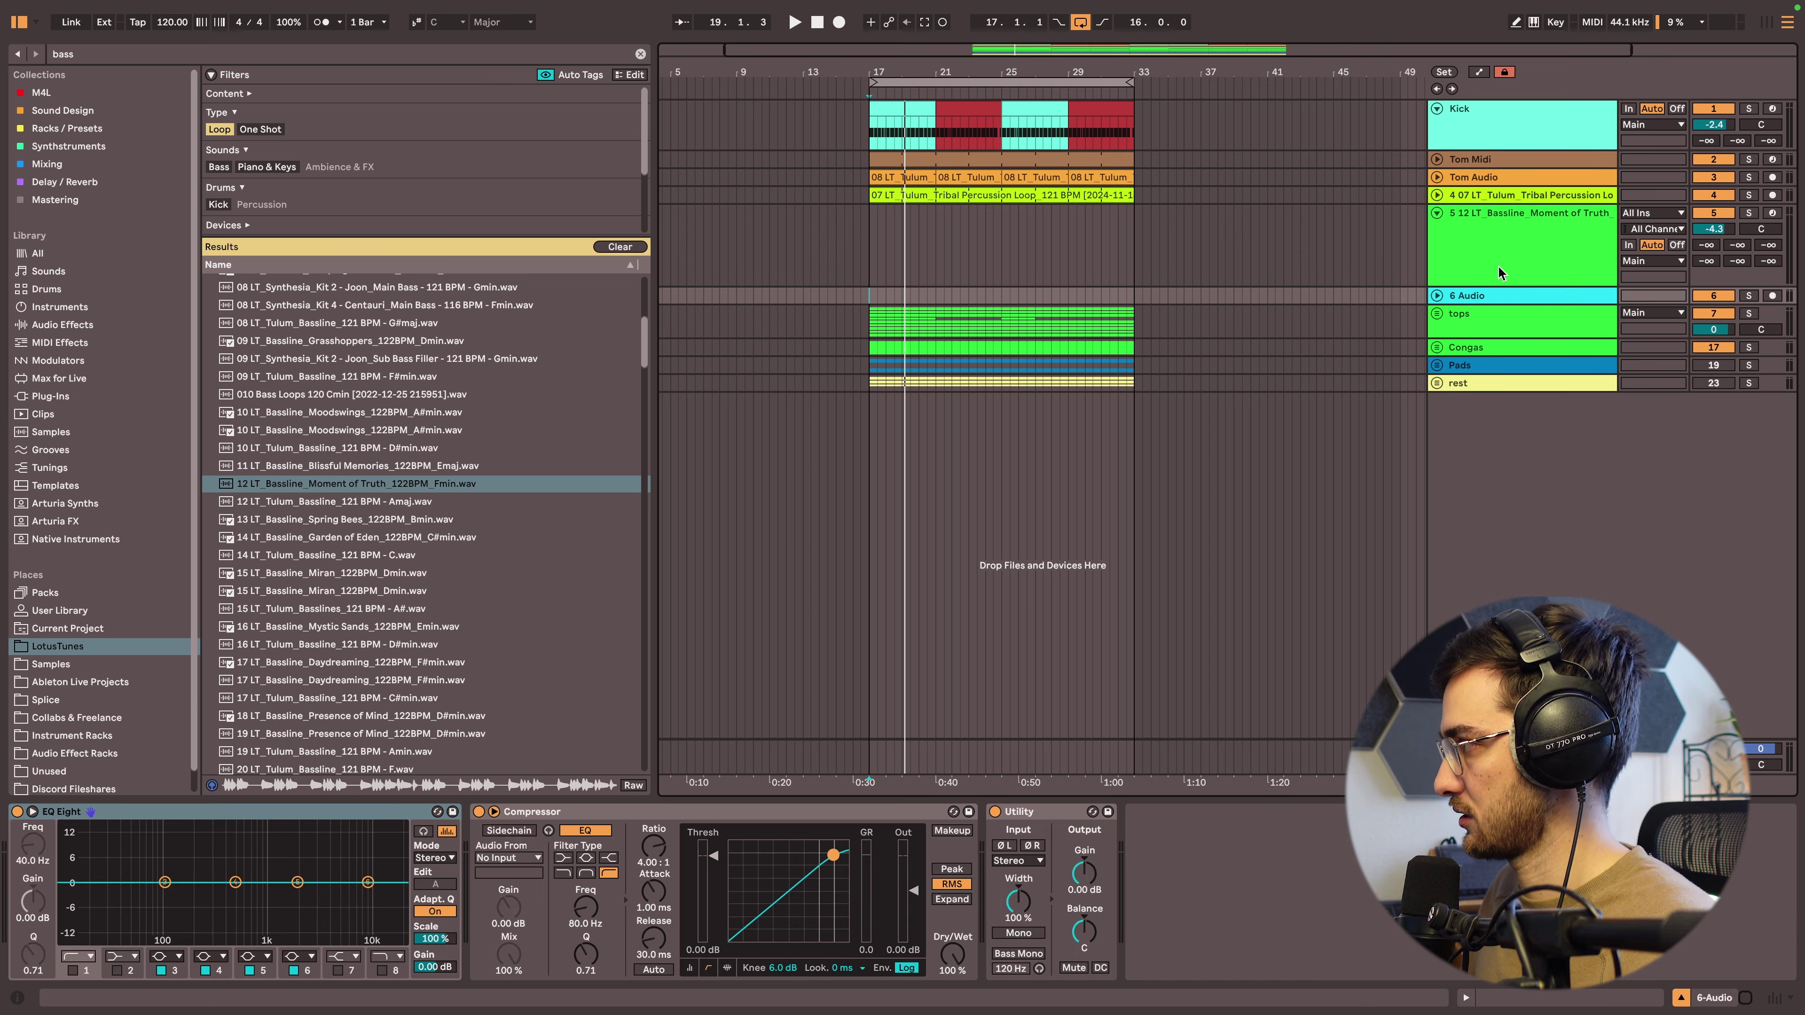
drag(1477, 367, 1478, 383)
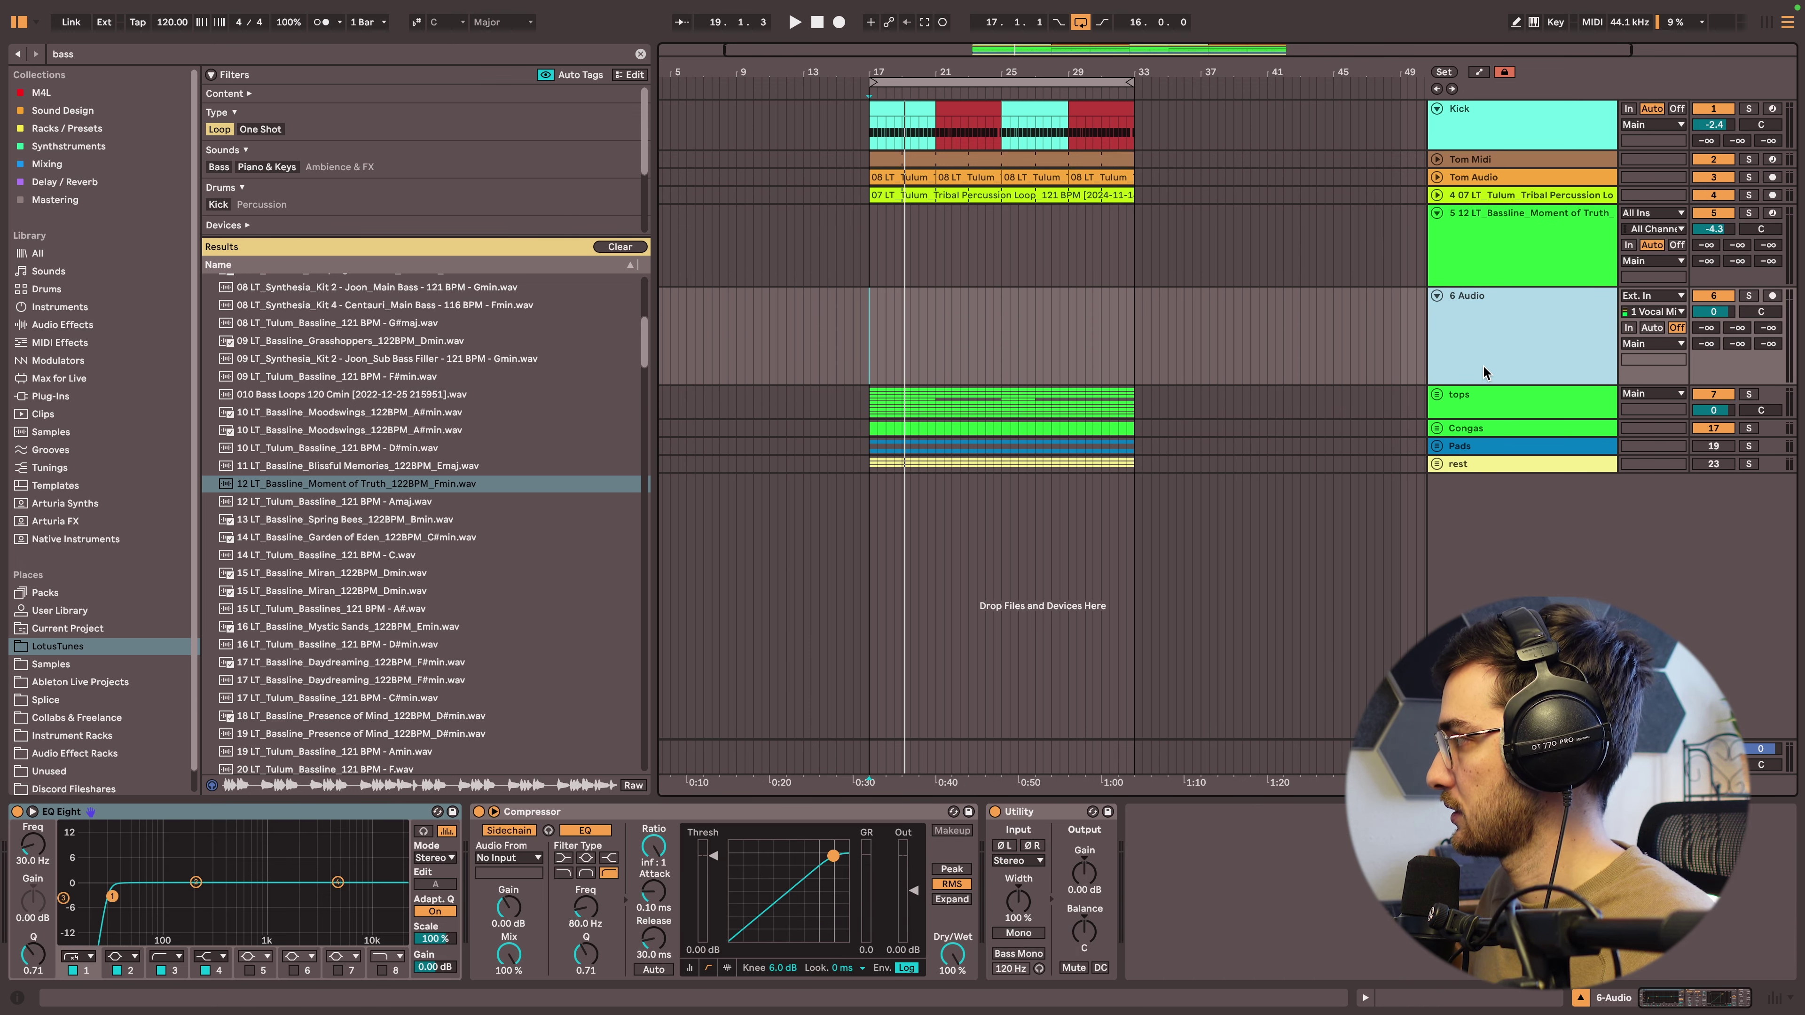
Route the sequenced bassline track into the new audio track, arm it and start recording from bar 17.
click(1645, 295)
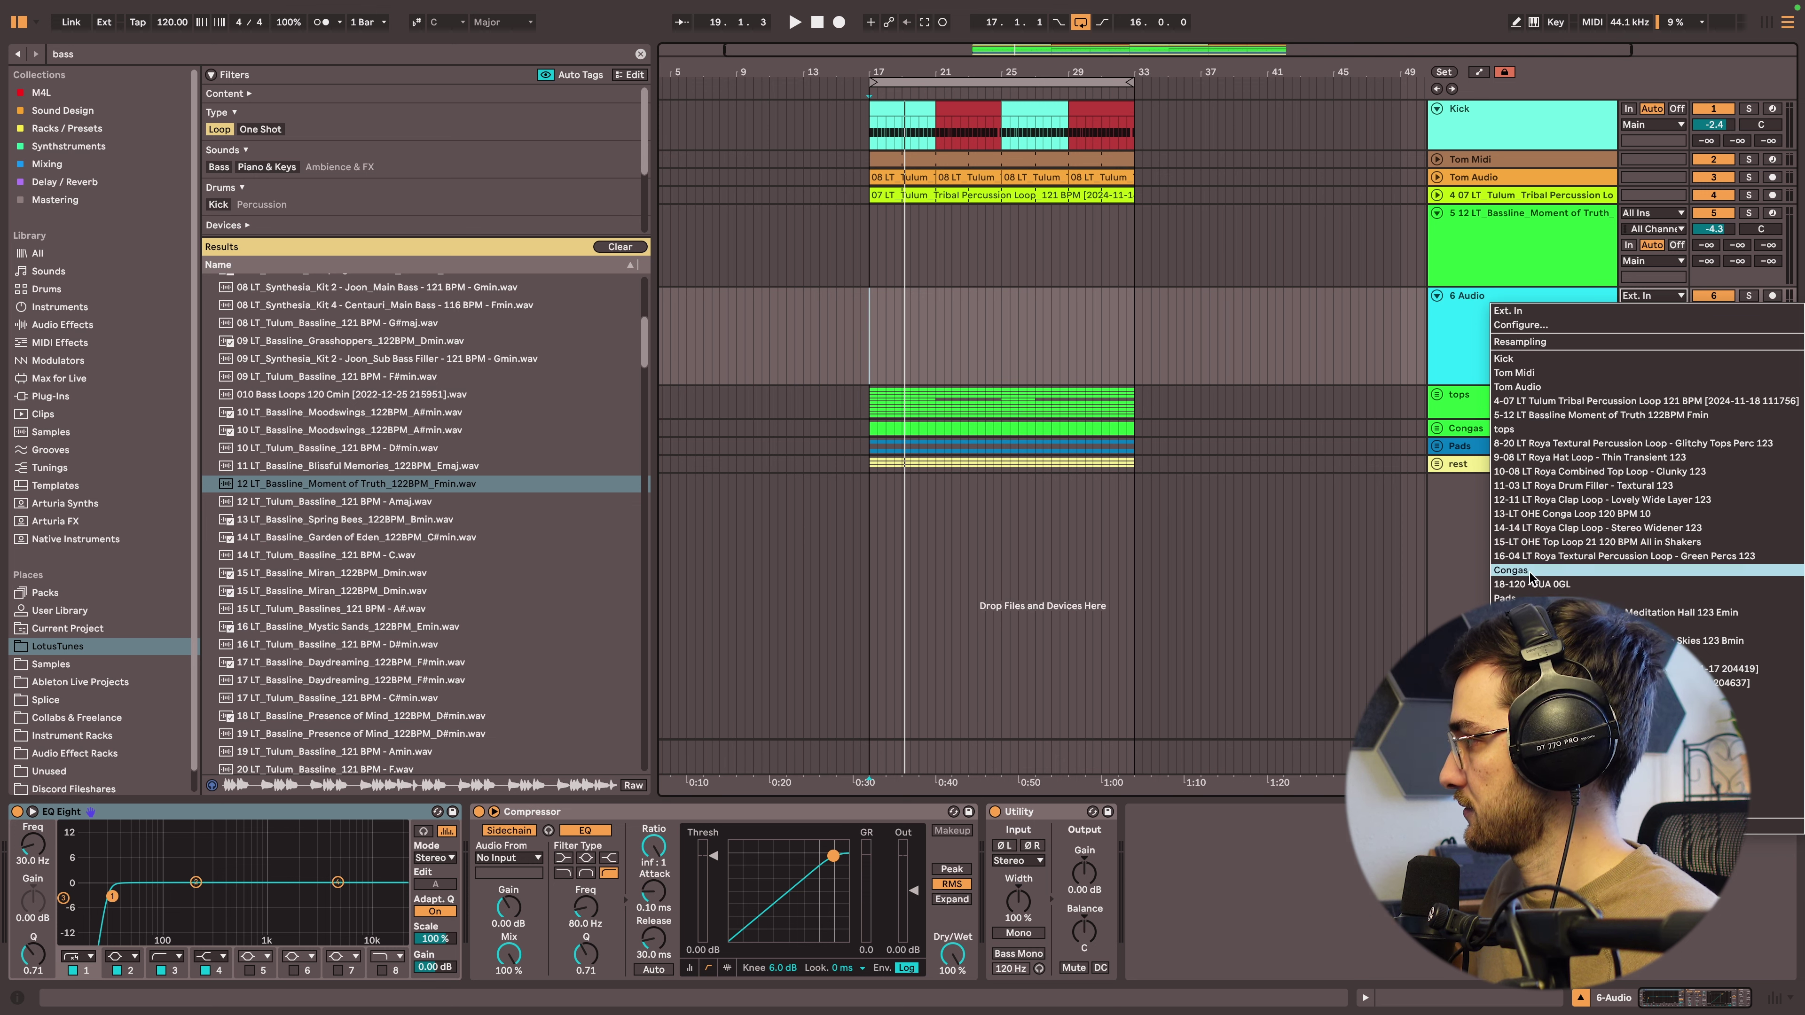
click(1521, 415)
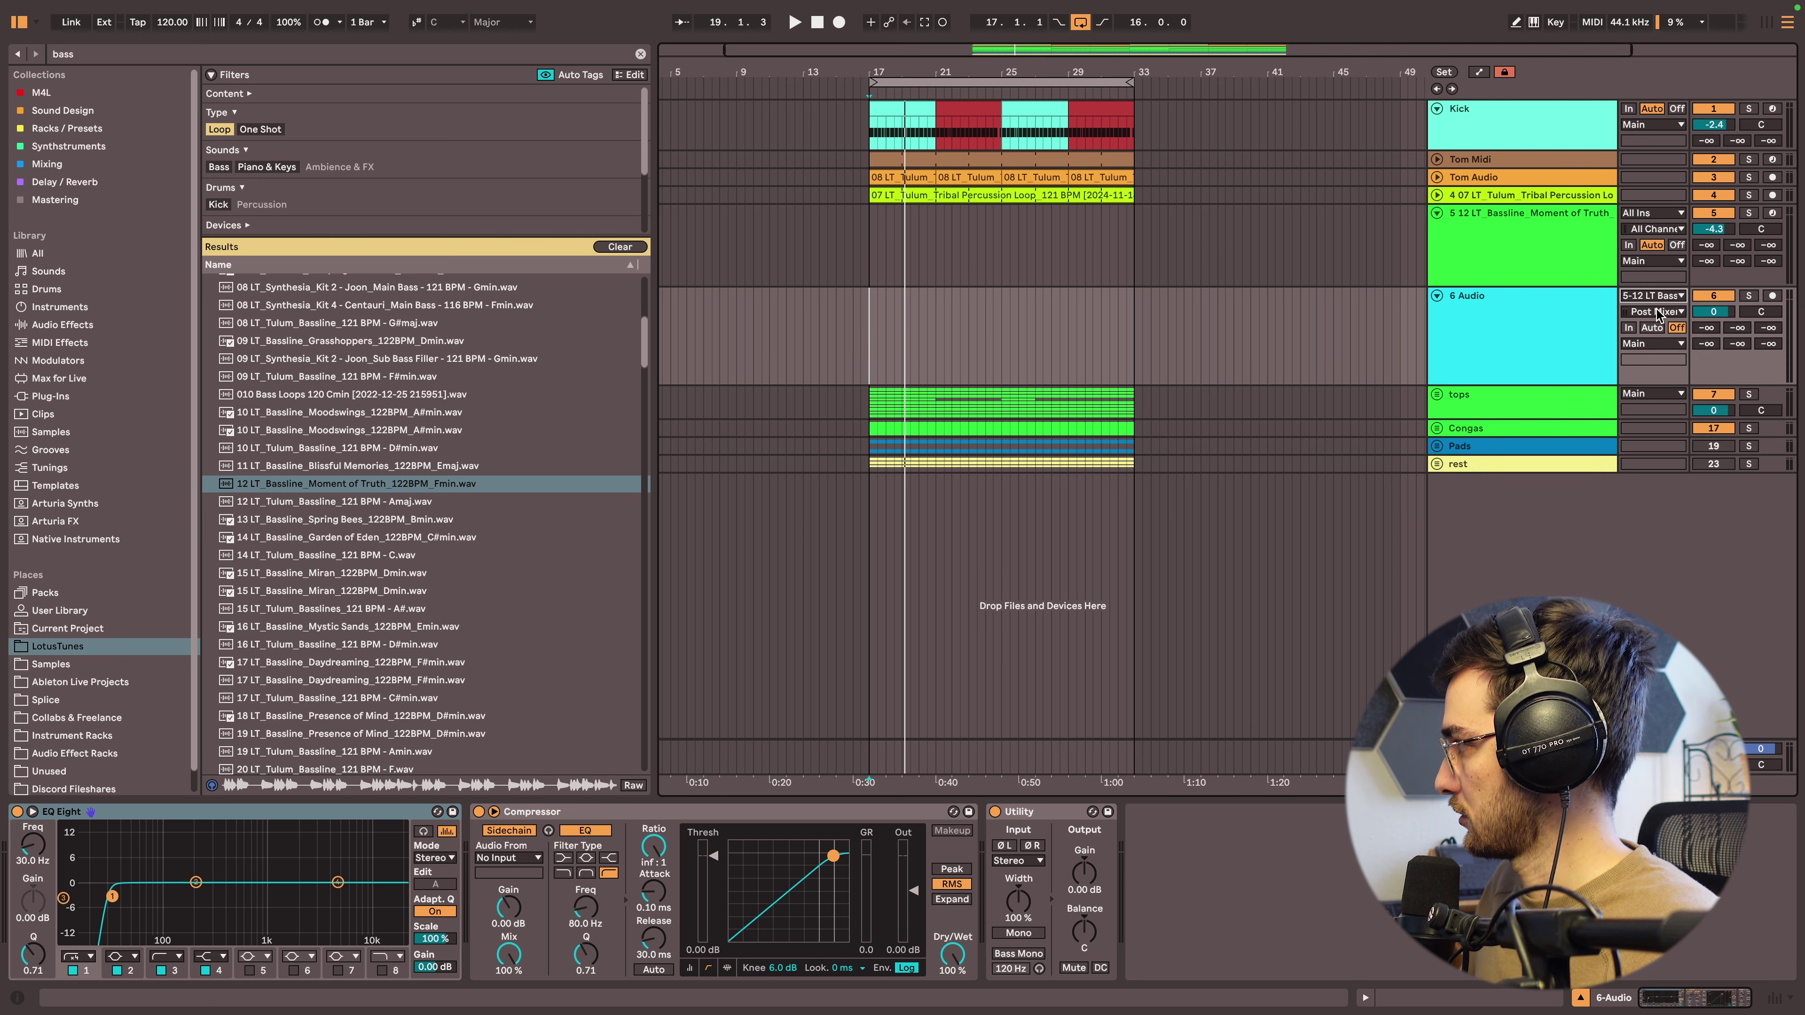
click(897, 334)
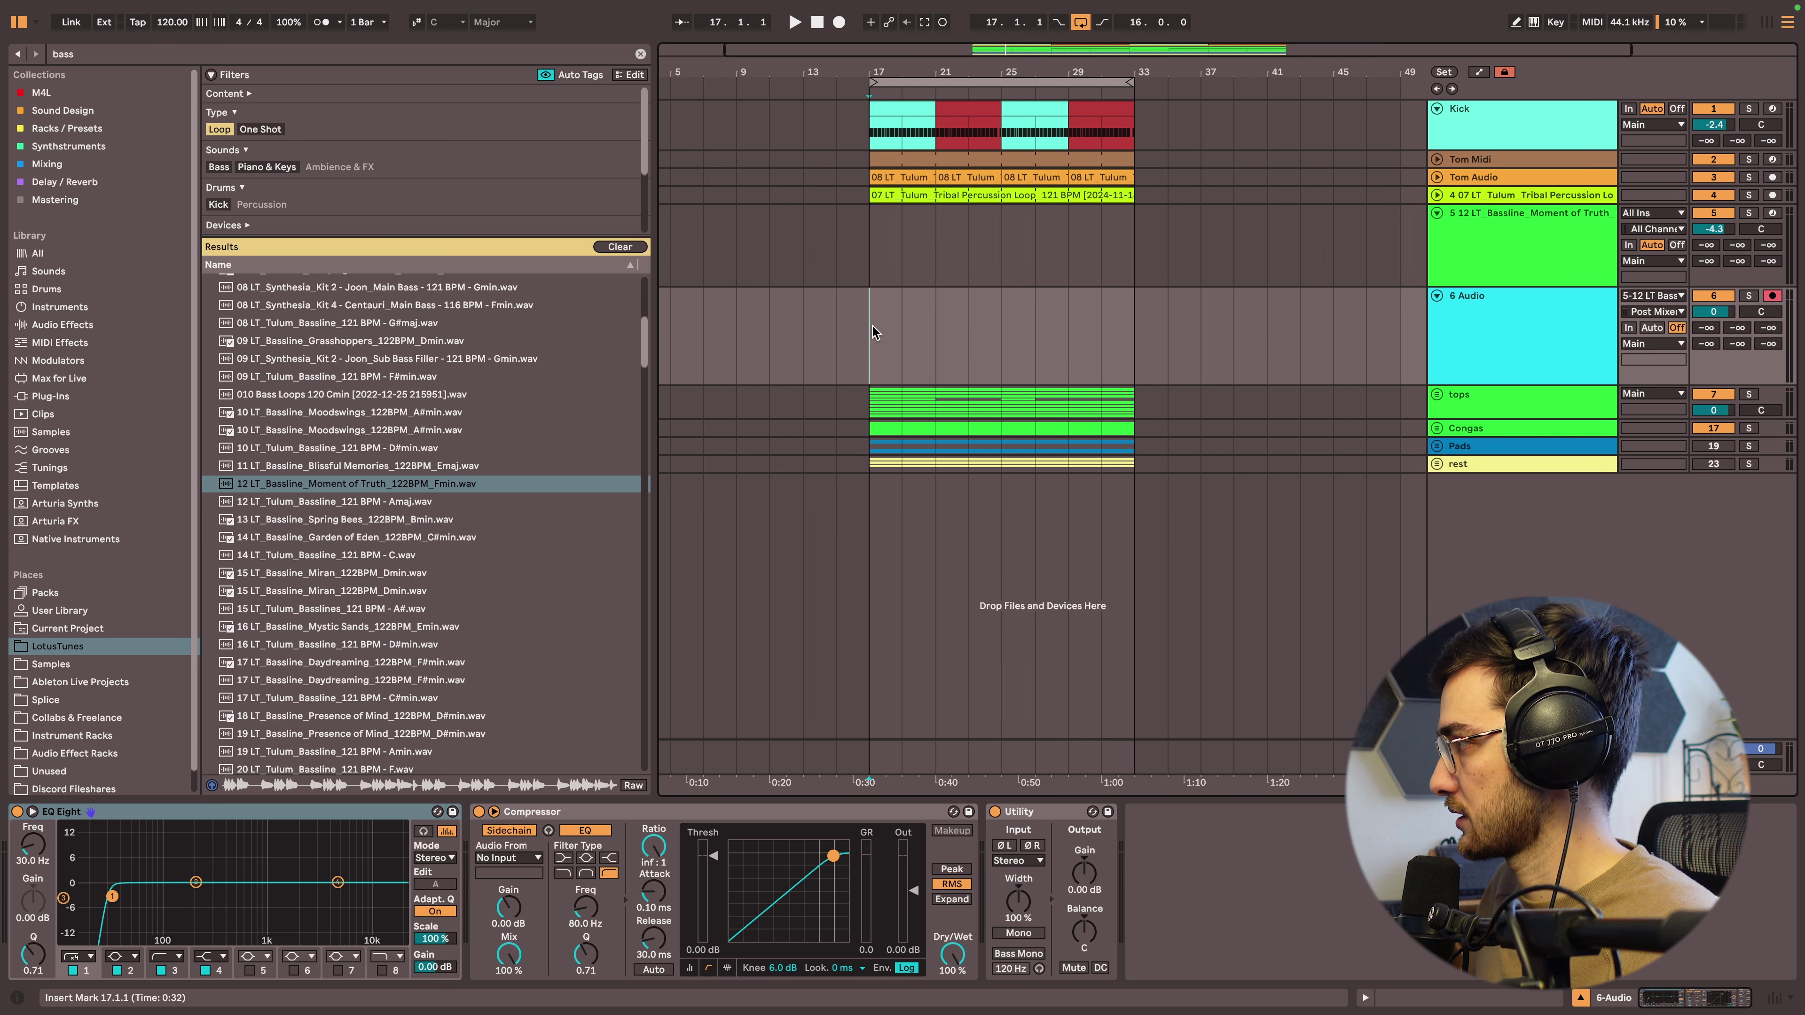
key(F9)
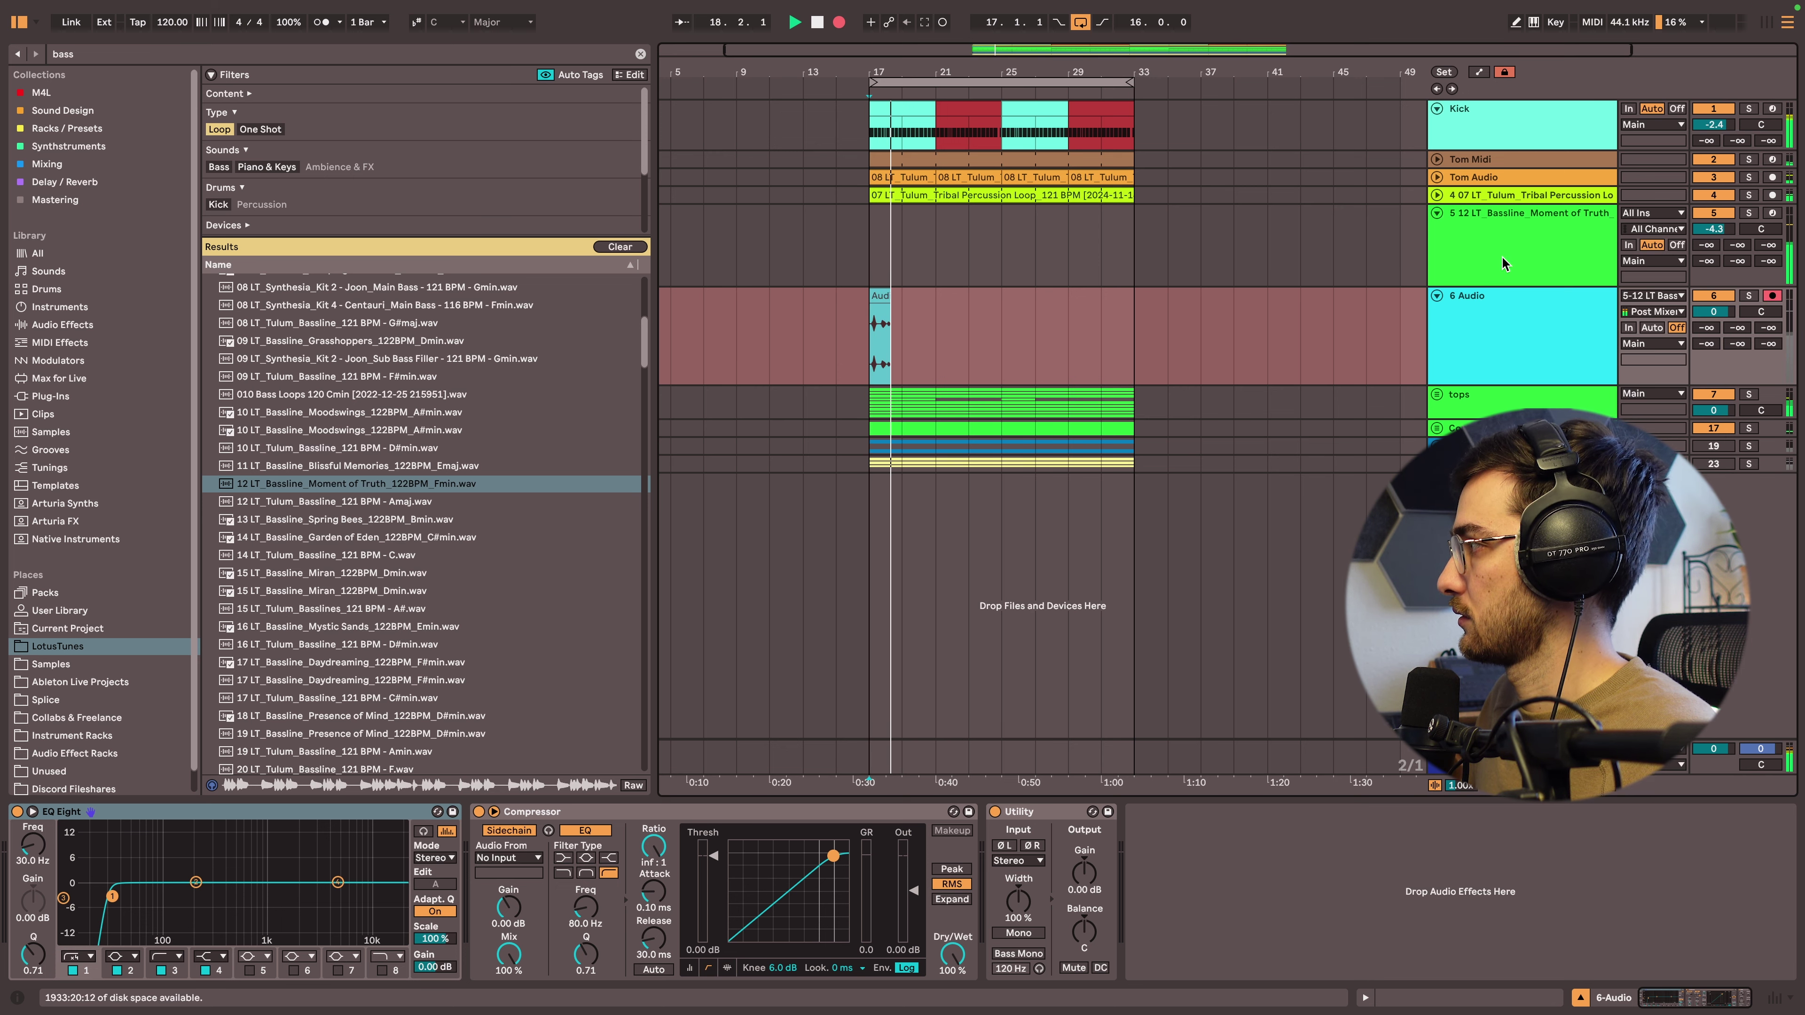
Show the sequenced bassline track's devices and generate new random patterns in the step sequencer while recording.
click(1512, 240)
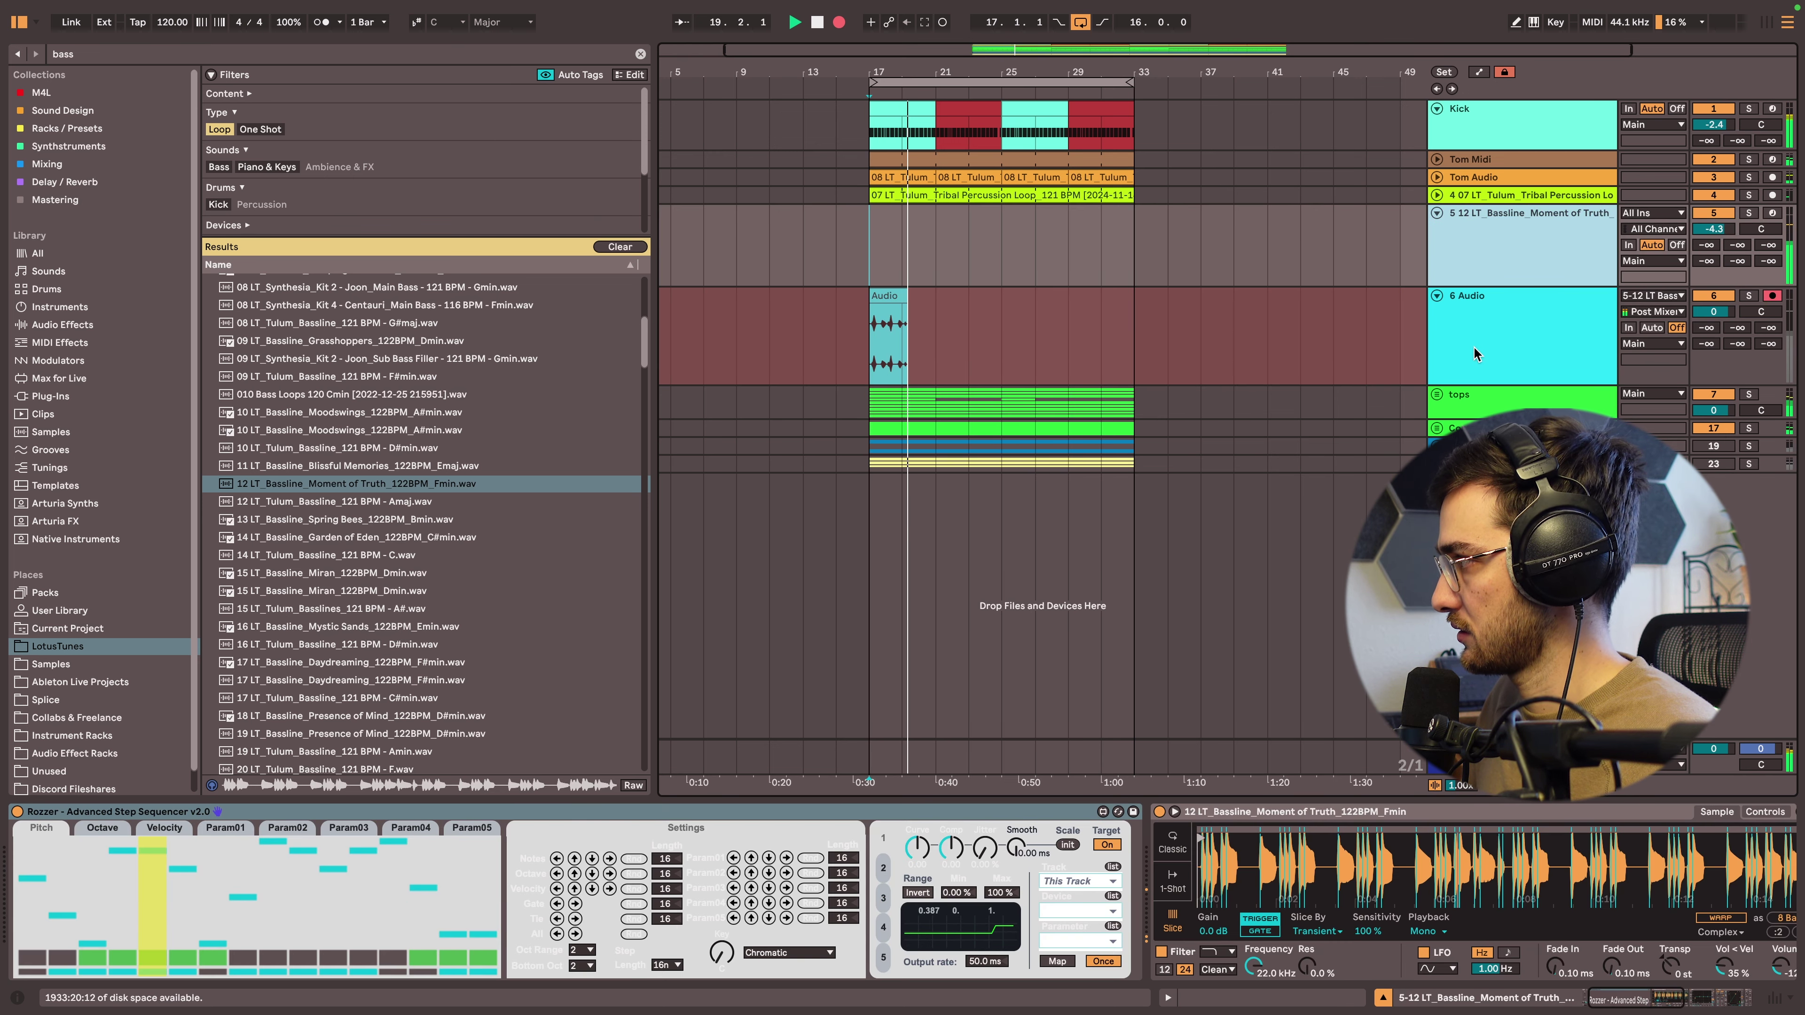
click(1481, 359)
click(1493, 248)
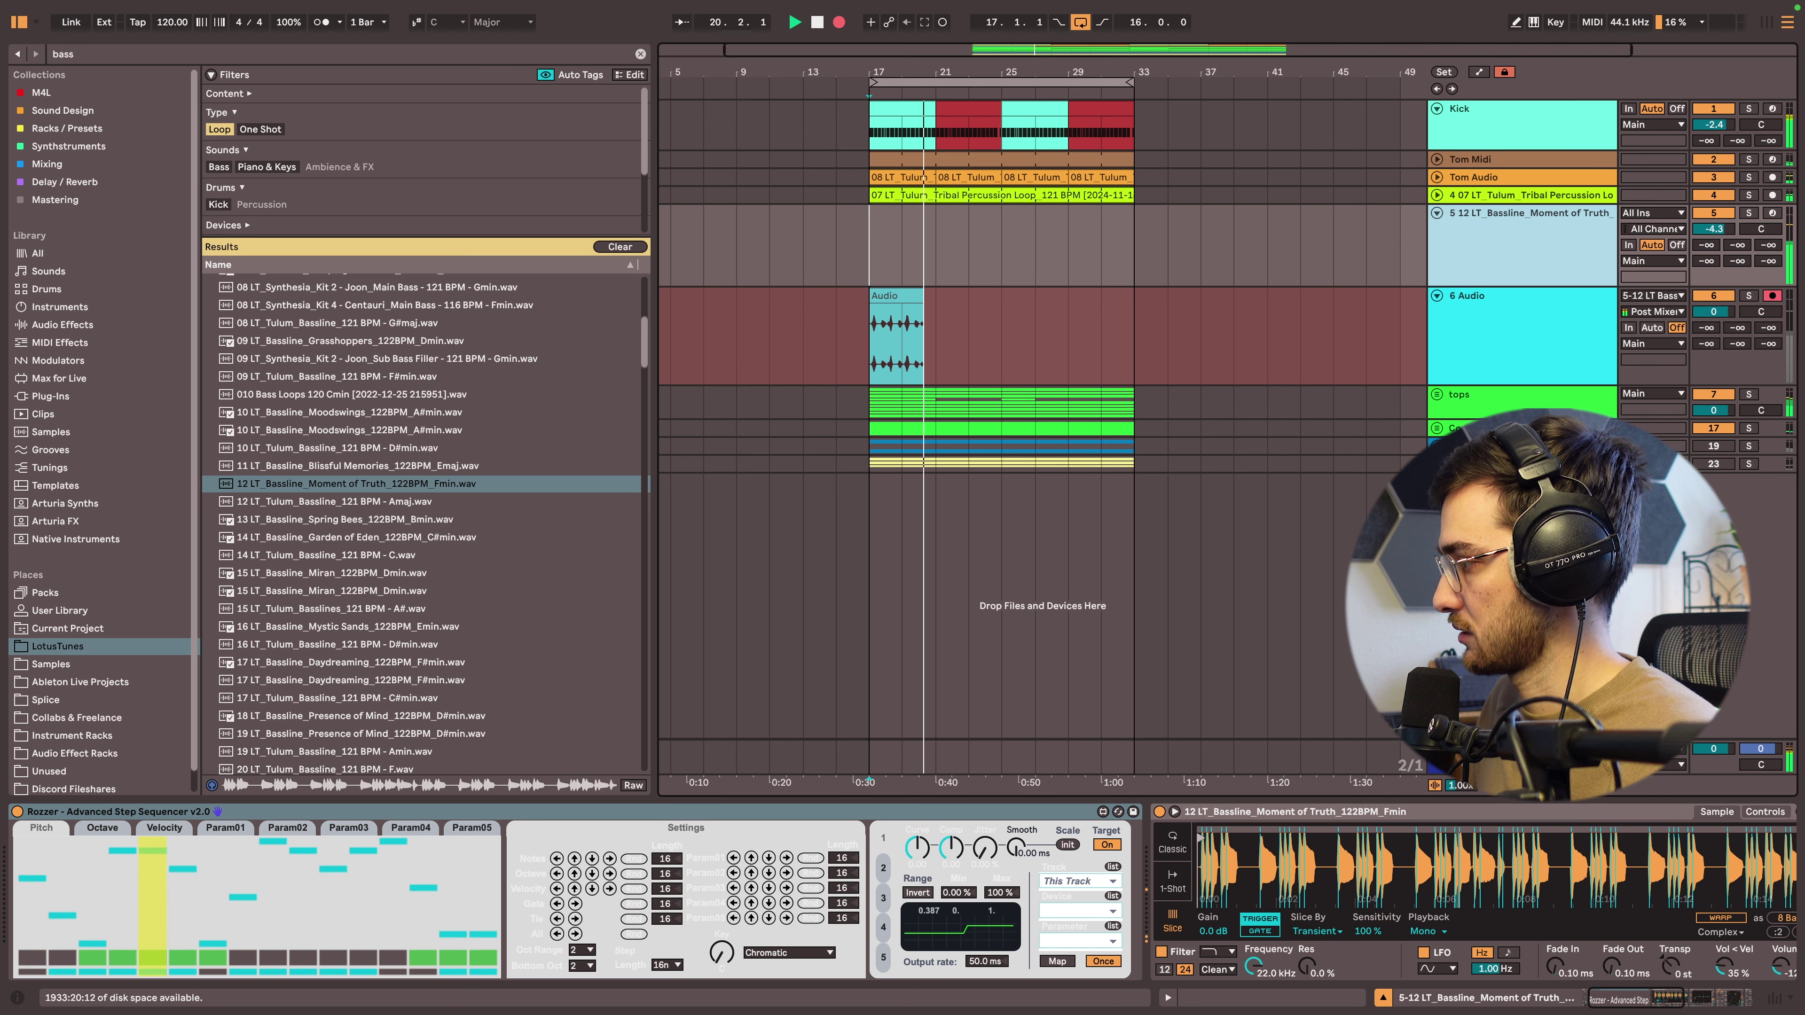
drag(1628, 1000, 1634, 999)
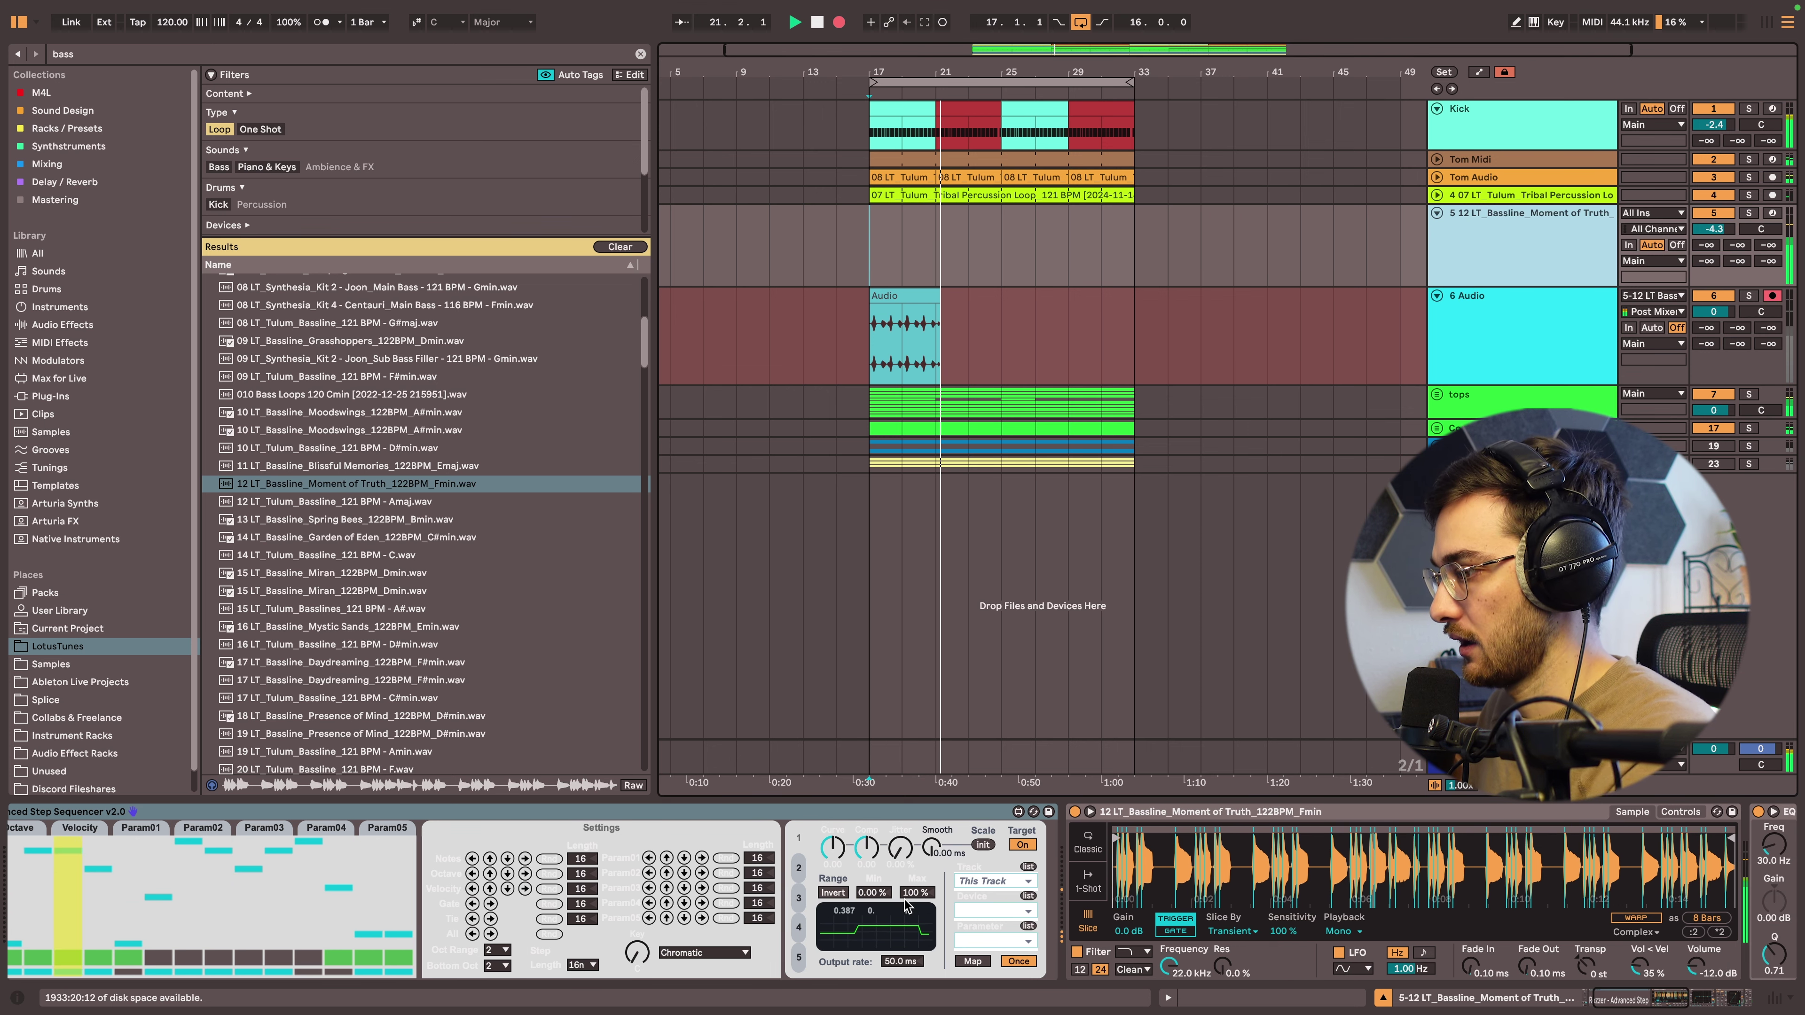
click(551, 935)
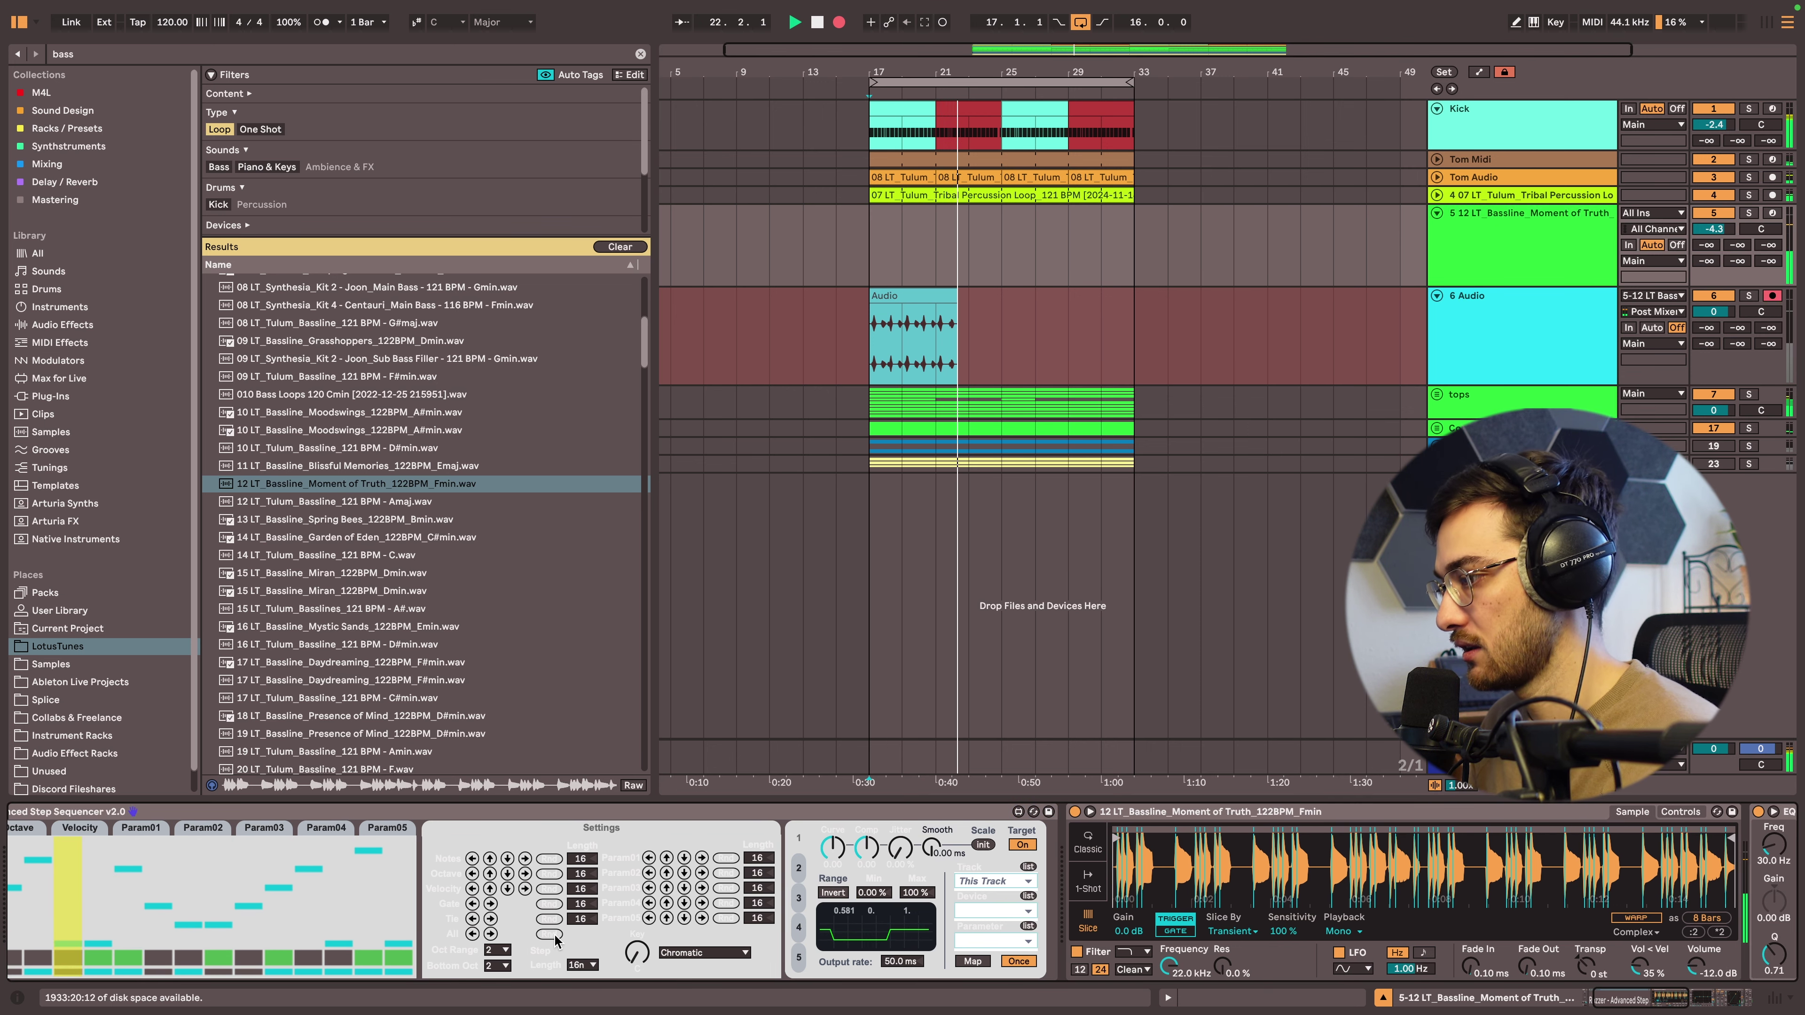
click(553, 935)
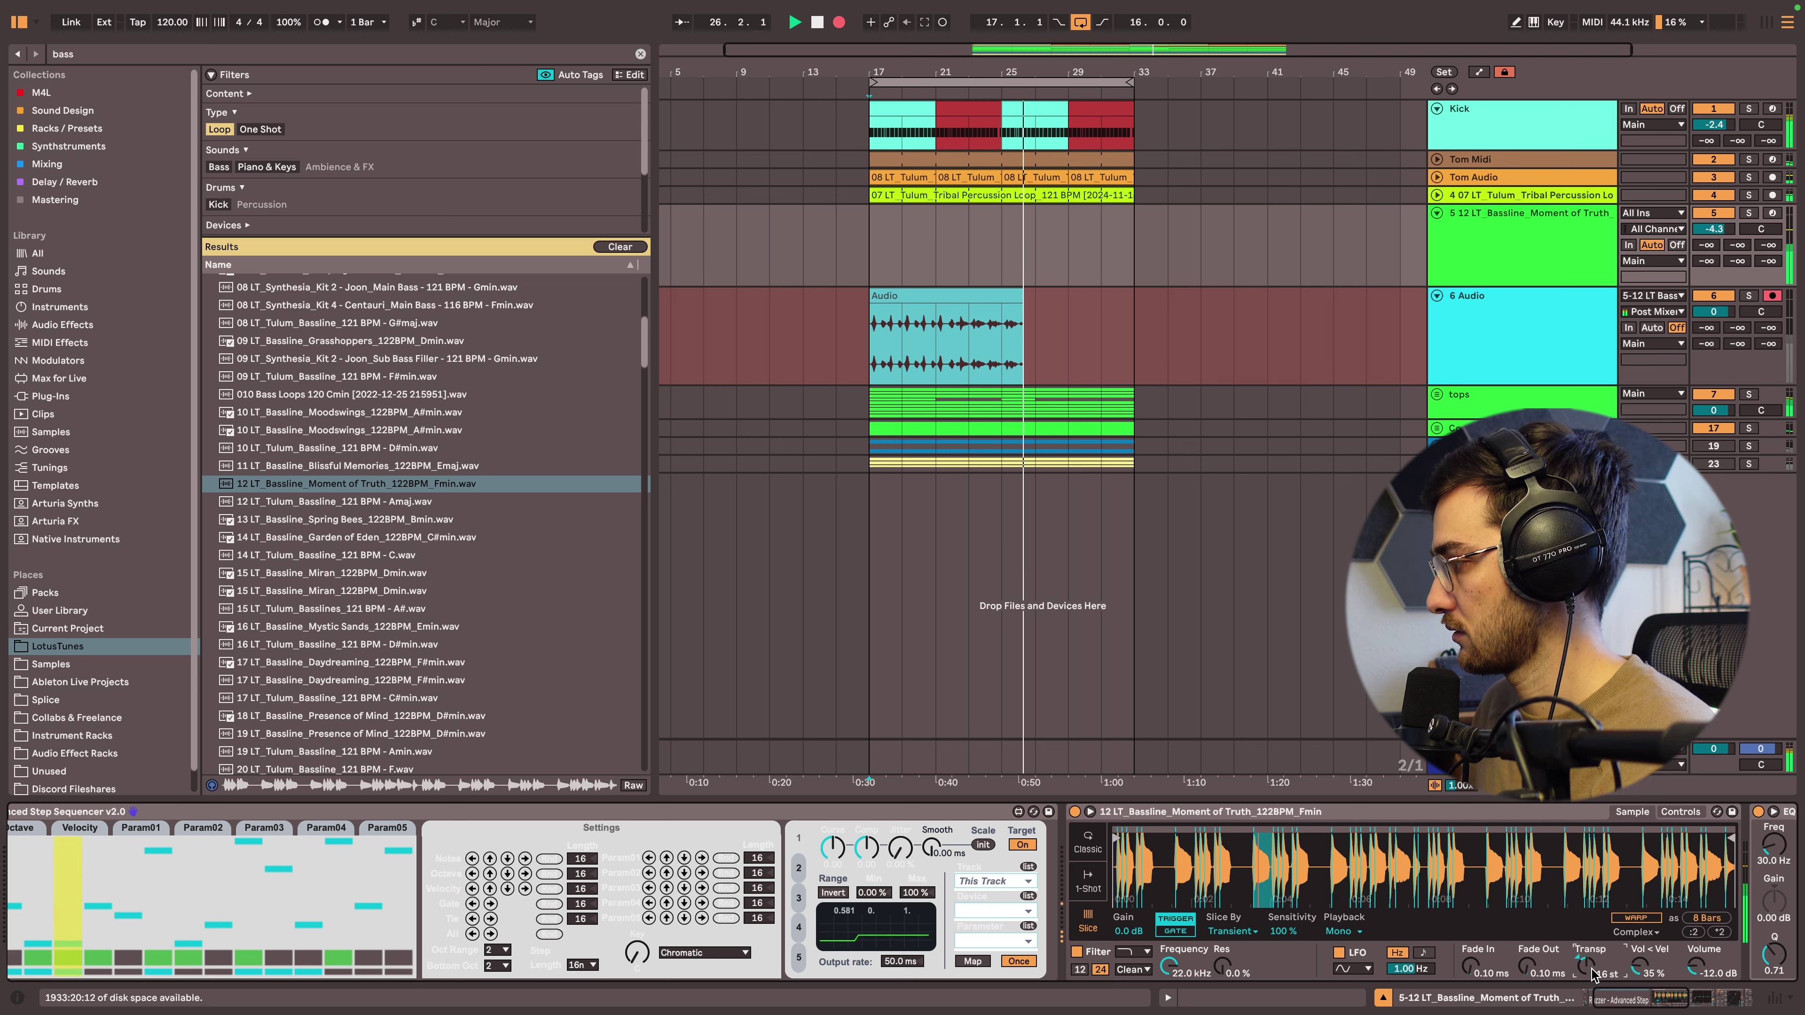
Vary the Simpler's transposition and its LFO modulation of volume, pitch, pan and filter while recording.
drag(1589, 966, 1590, 983)
click(1680, 812)
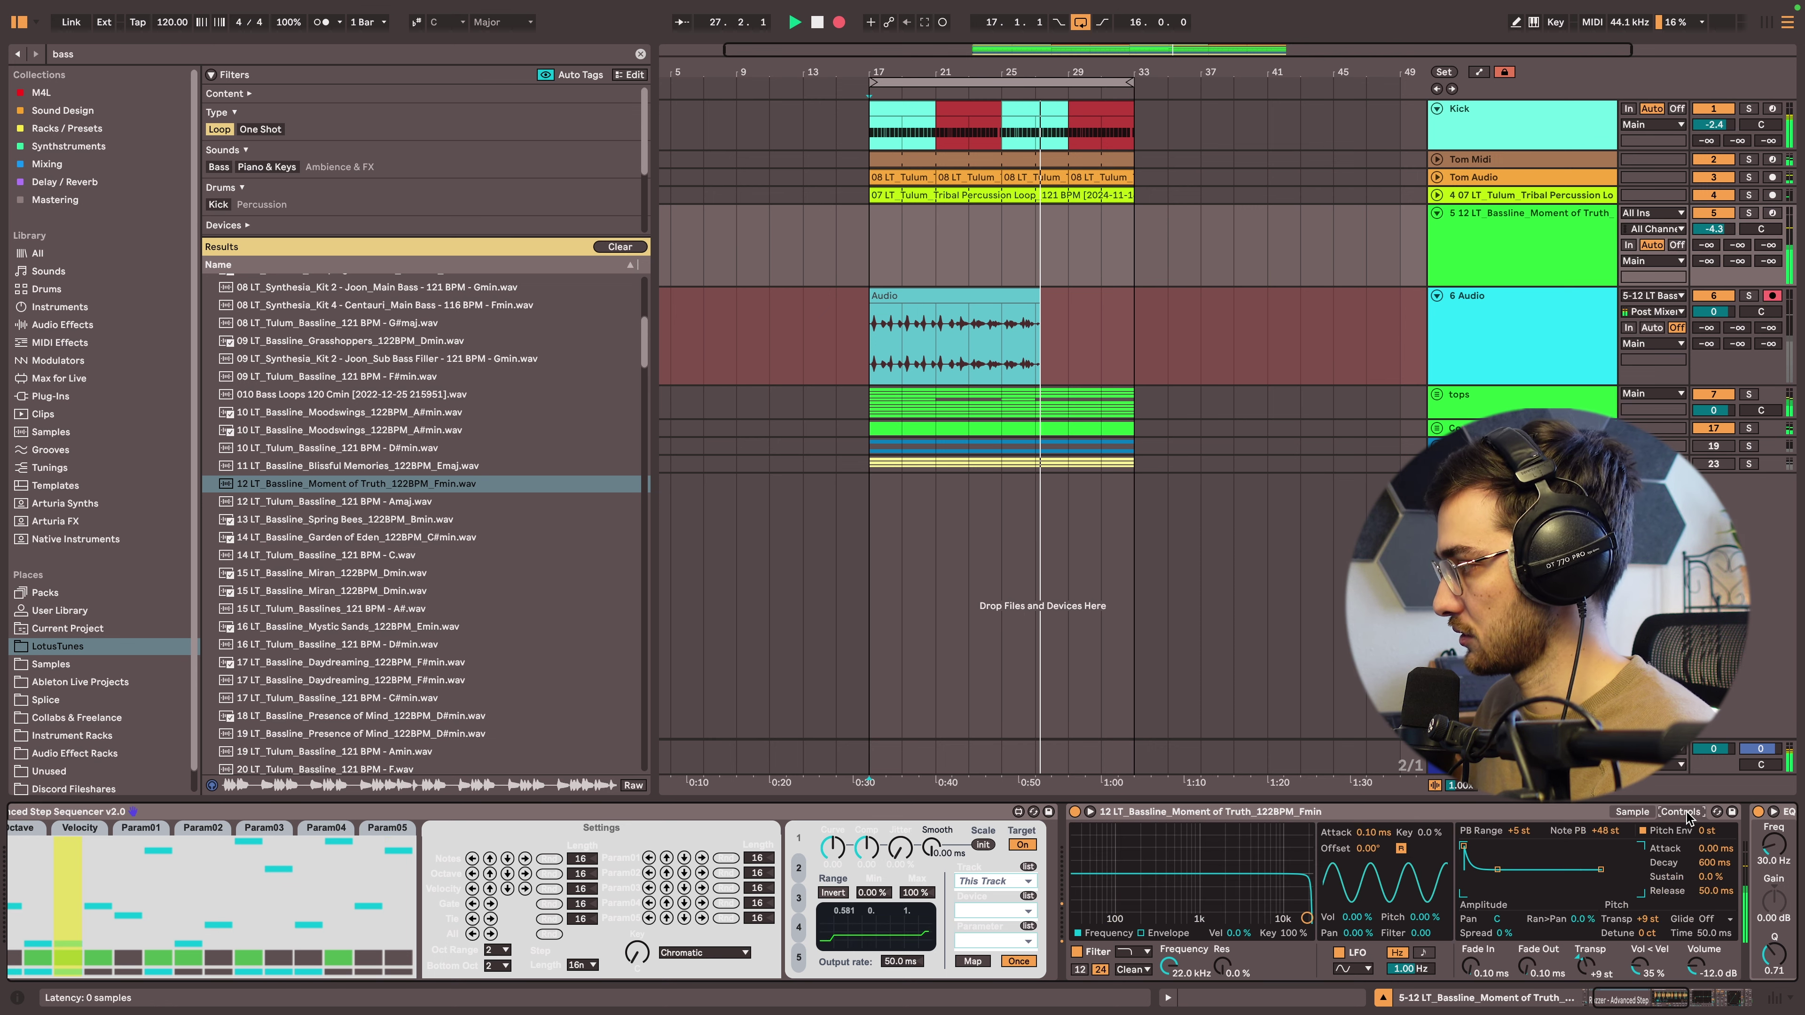
drag(1424, 917, 1423, 959)
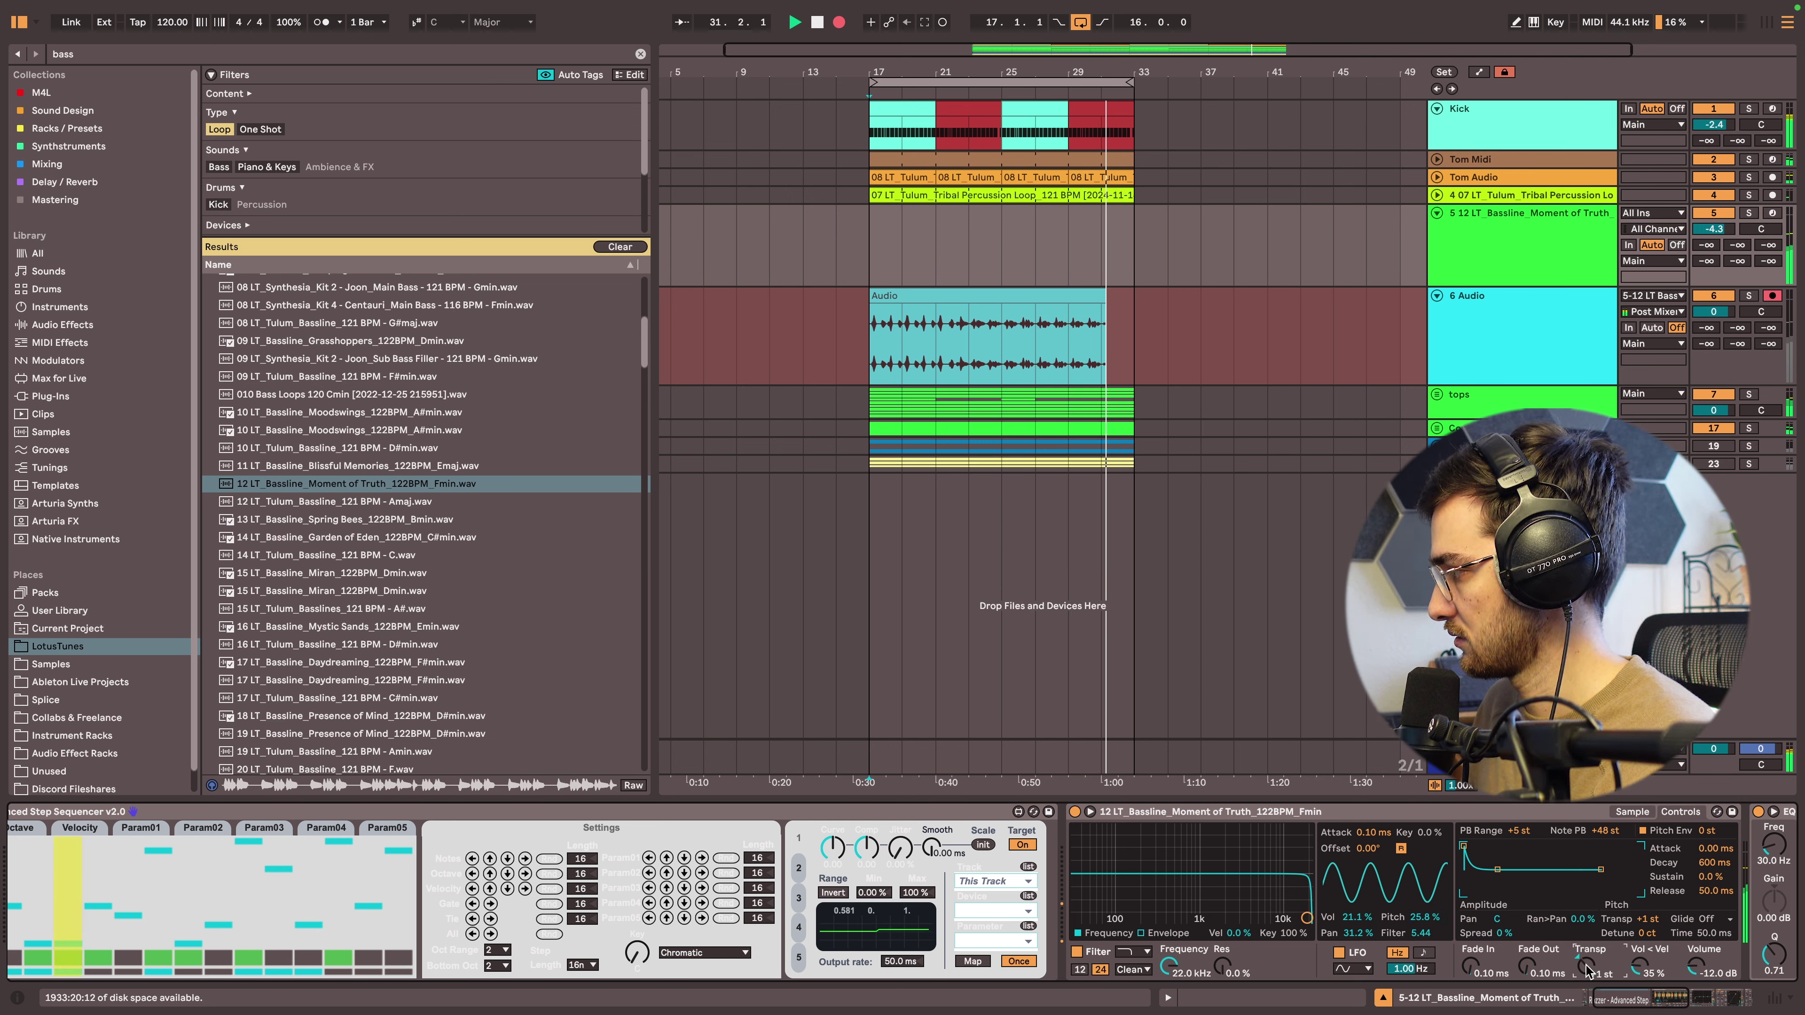
Reset the Simpler's LFO pitch, filter, pan and volume amounts to zero and return to its sample view.
double_click(1423, 917)
double_click(1420, 933)
double_click(1357, 933)
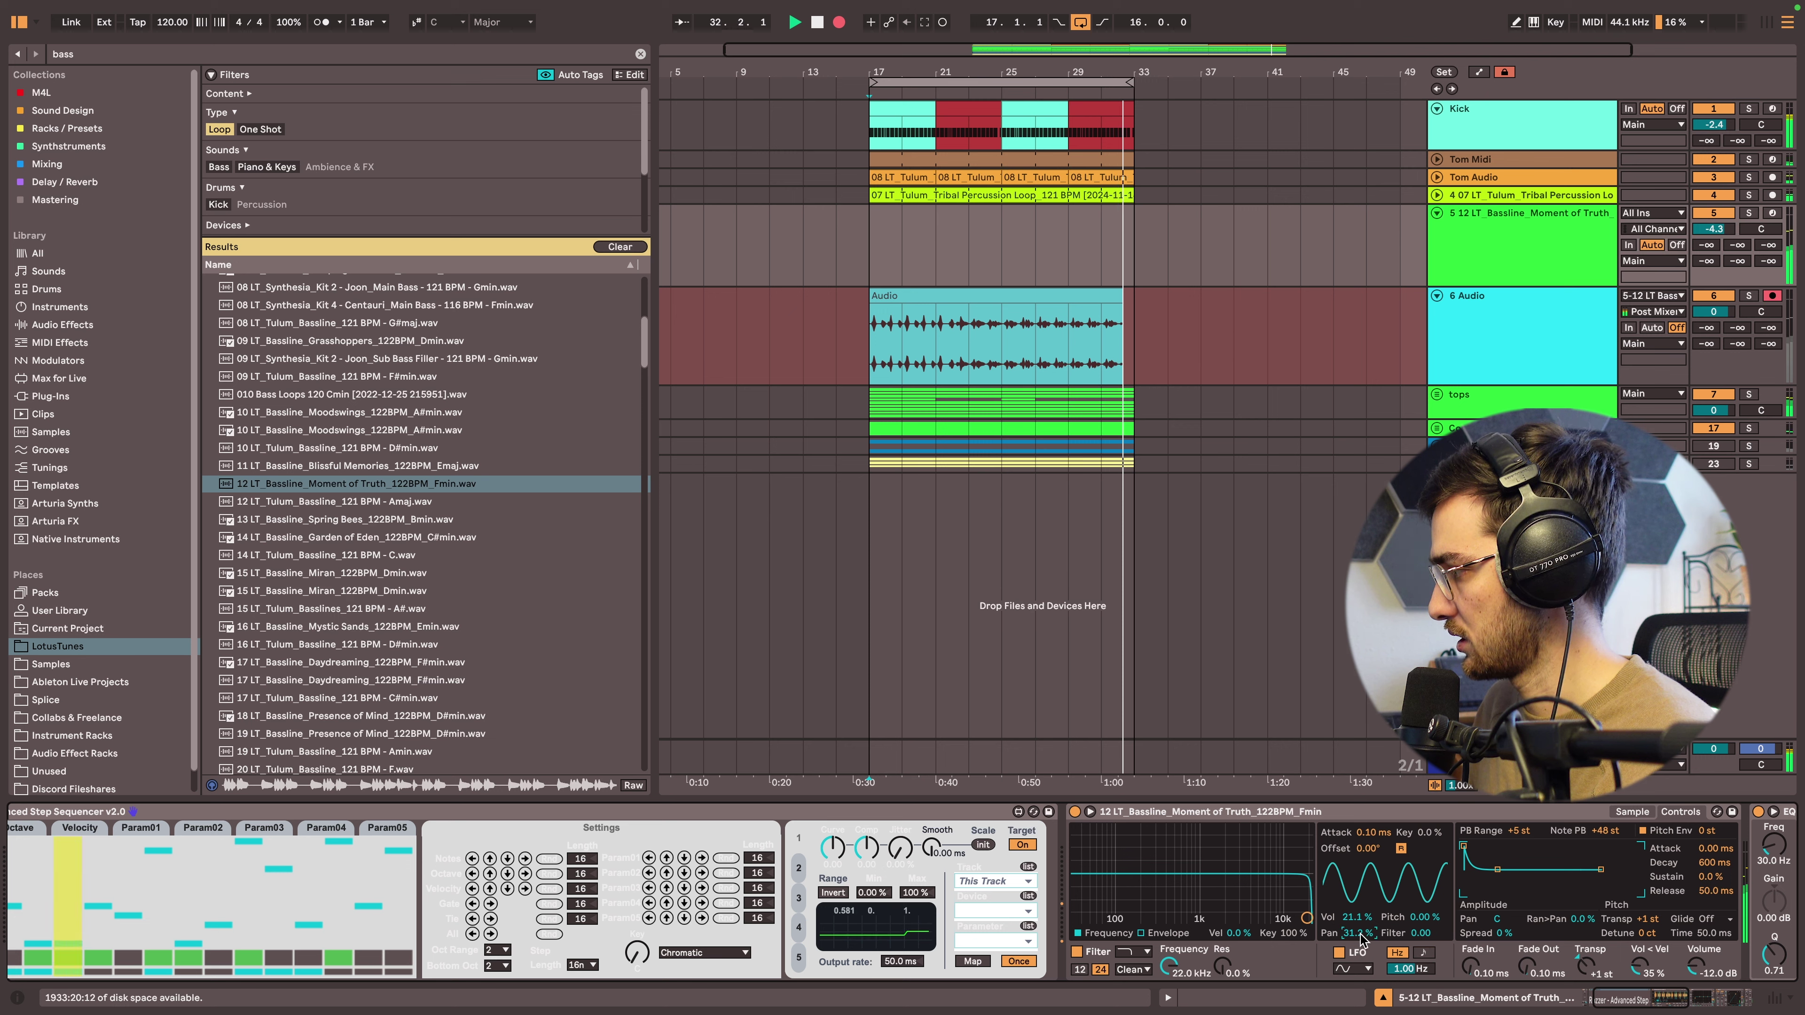
double_click(1357, 918)
click(1631, 812)
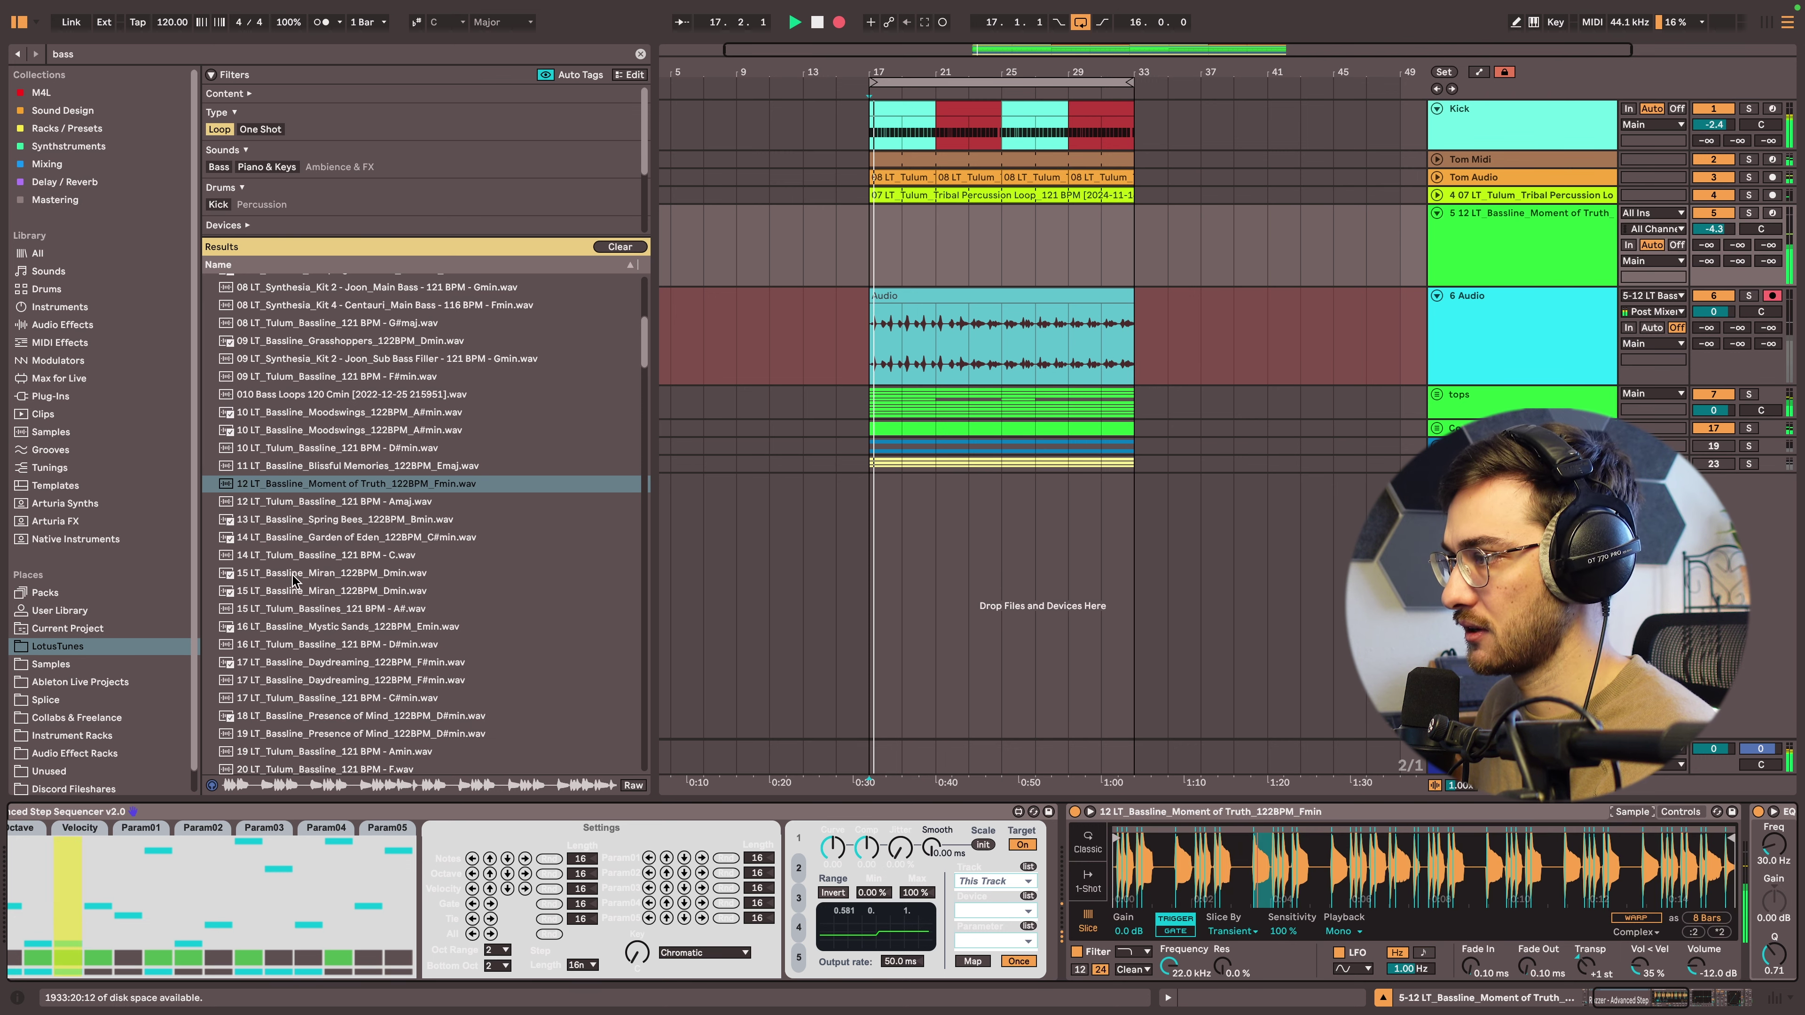
Swap the Simpler's sample for the two 15 LT_Bassline_Miran_122BPM_Dmin.wav loops and LT_Afro_Bass 01_Proggy_120 BPM_C.wav while recording.
drag(398, 573, 1229, 864)
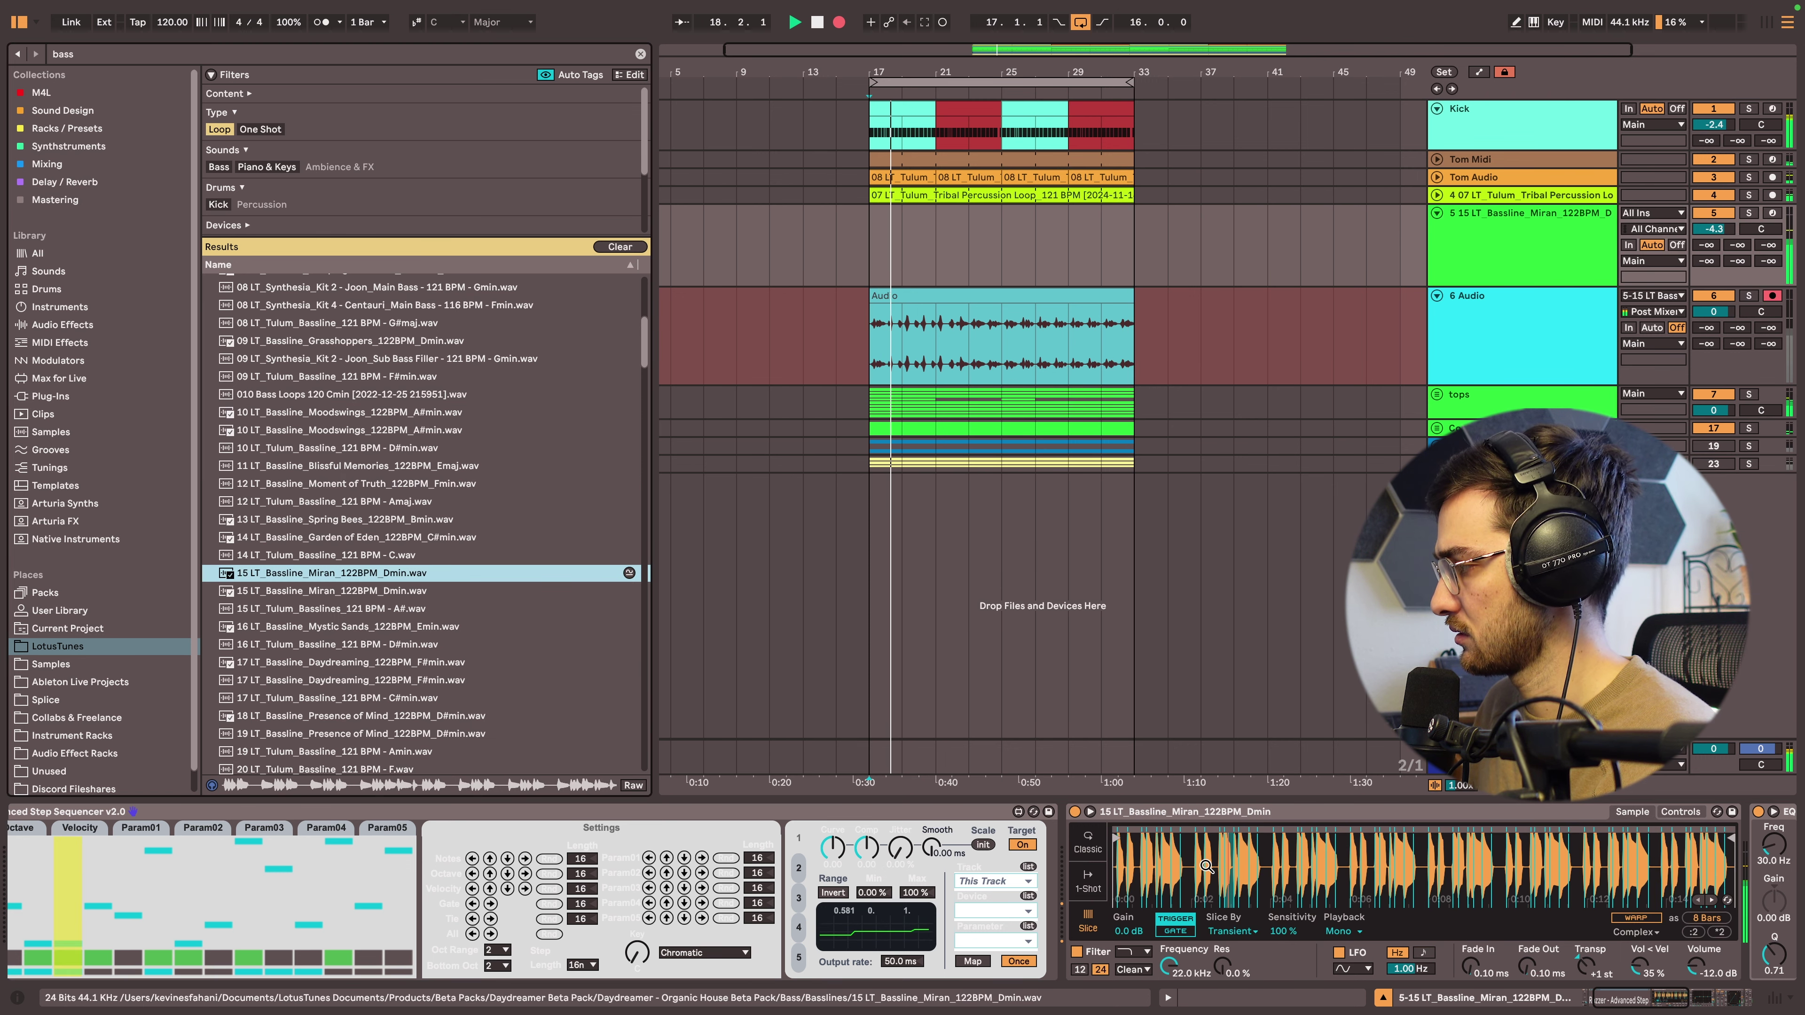
drag(373, 591, 1341, 888)
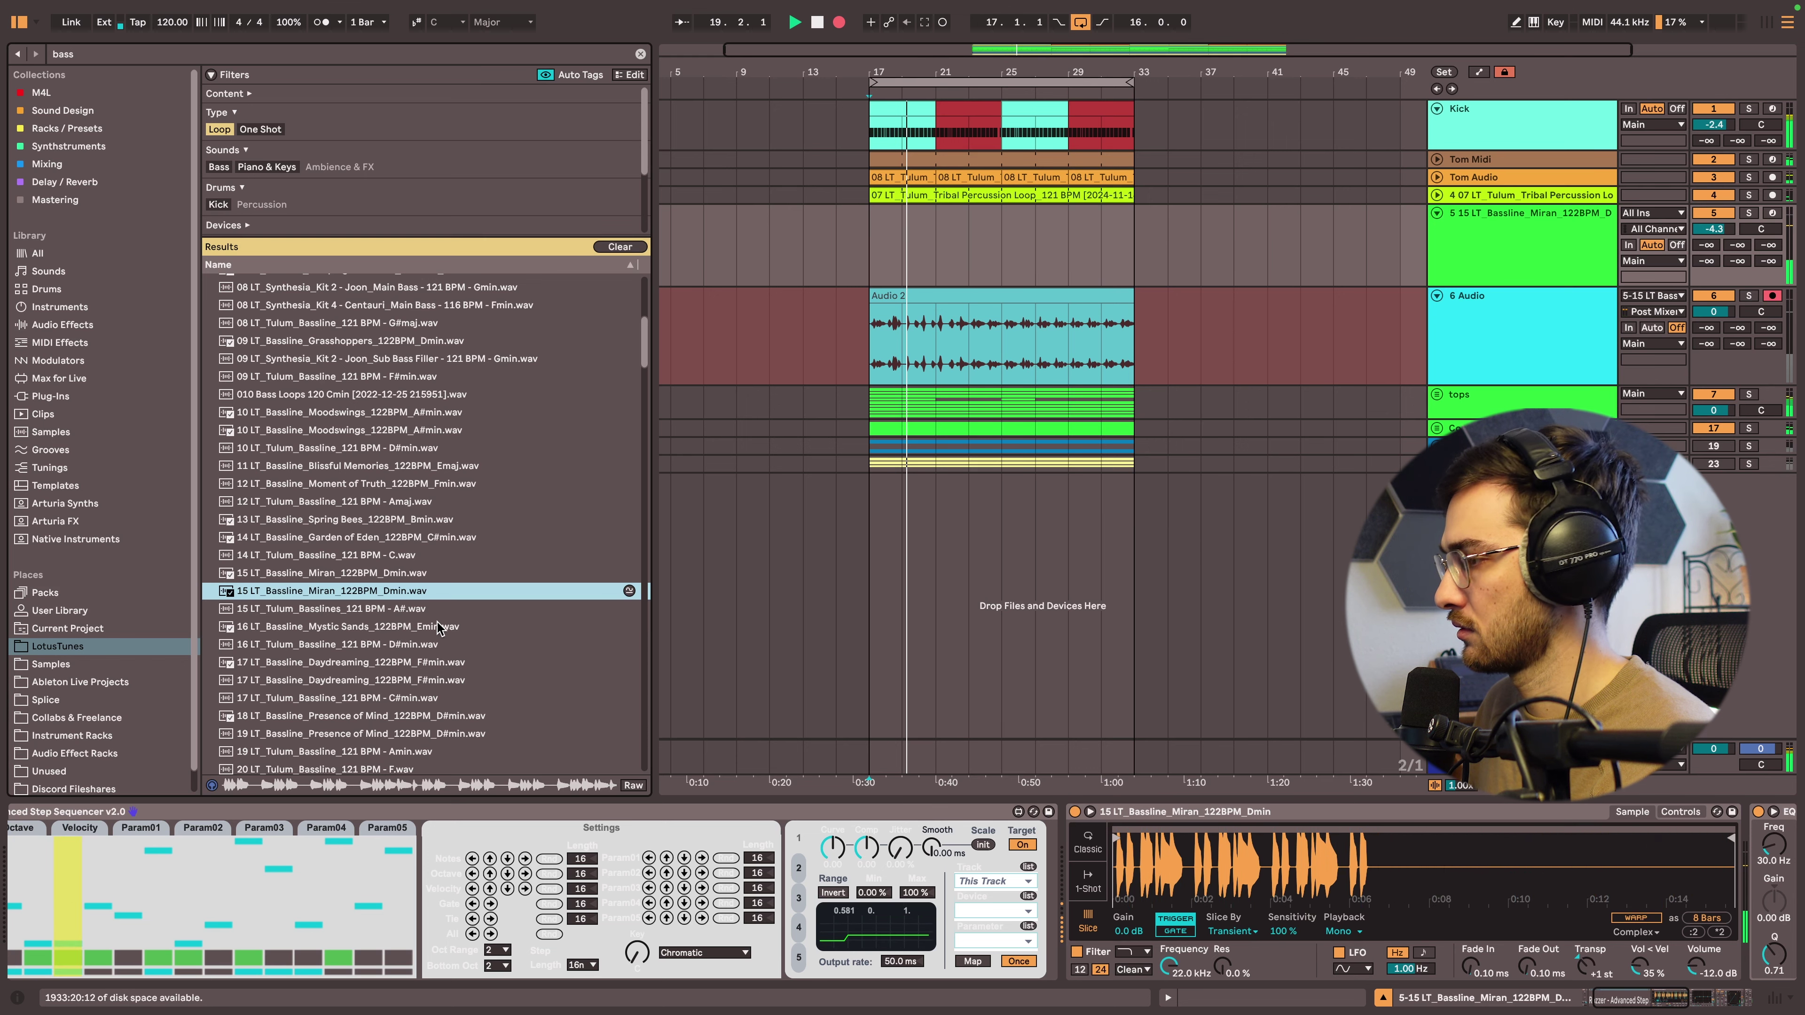
scroll(362, 626, down, 2)
click(353, 621)
scroll(353, 626, down, 4)
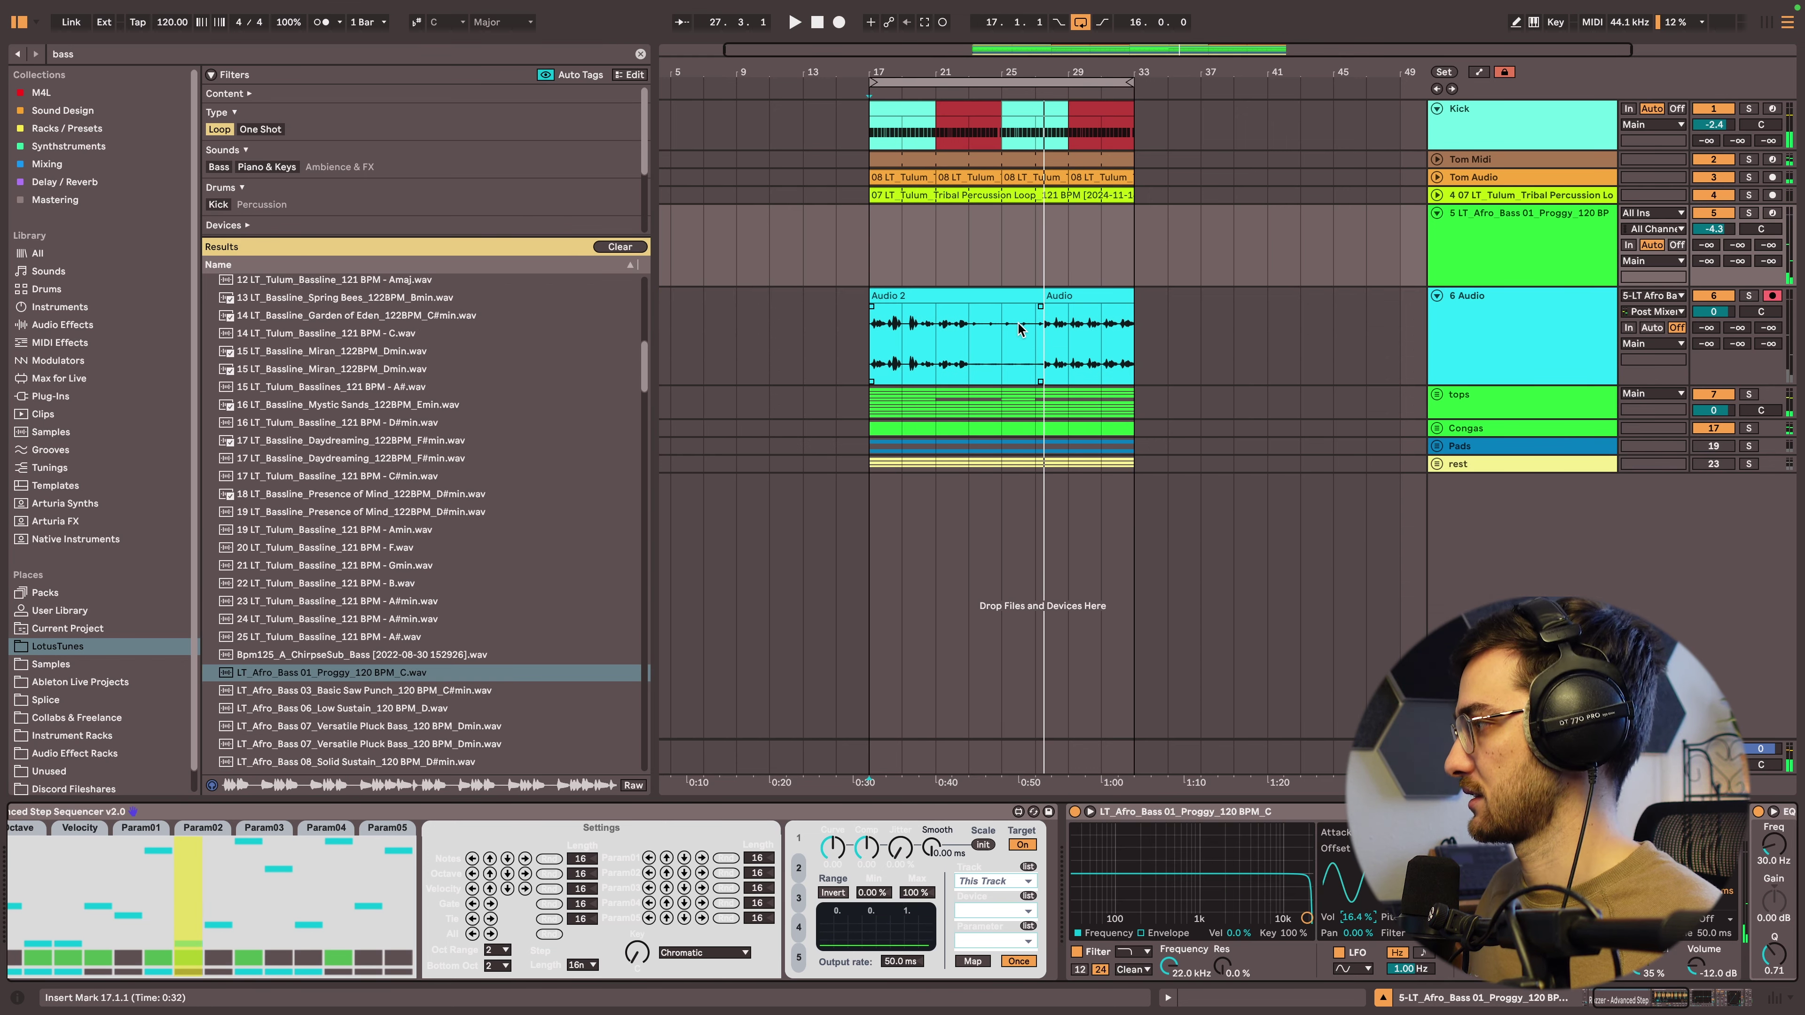
Delete the sequenced bassline track and extend the start of the second recorded clip back to bar 27.
click(1018, 329)
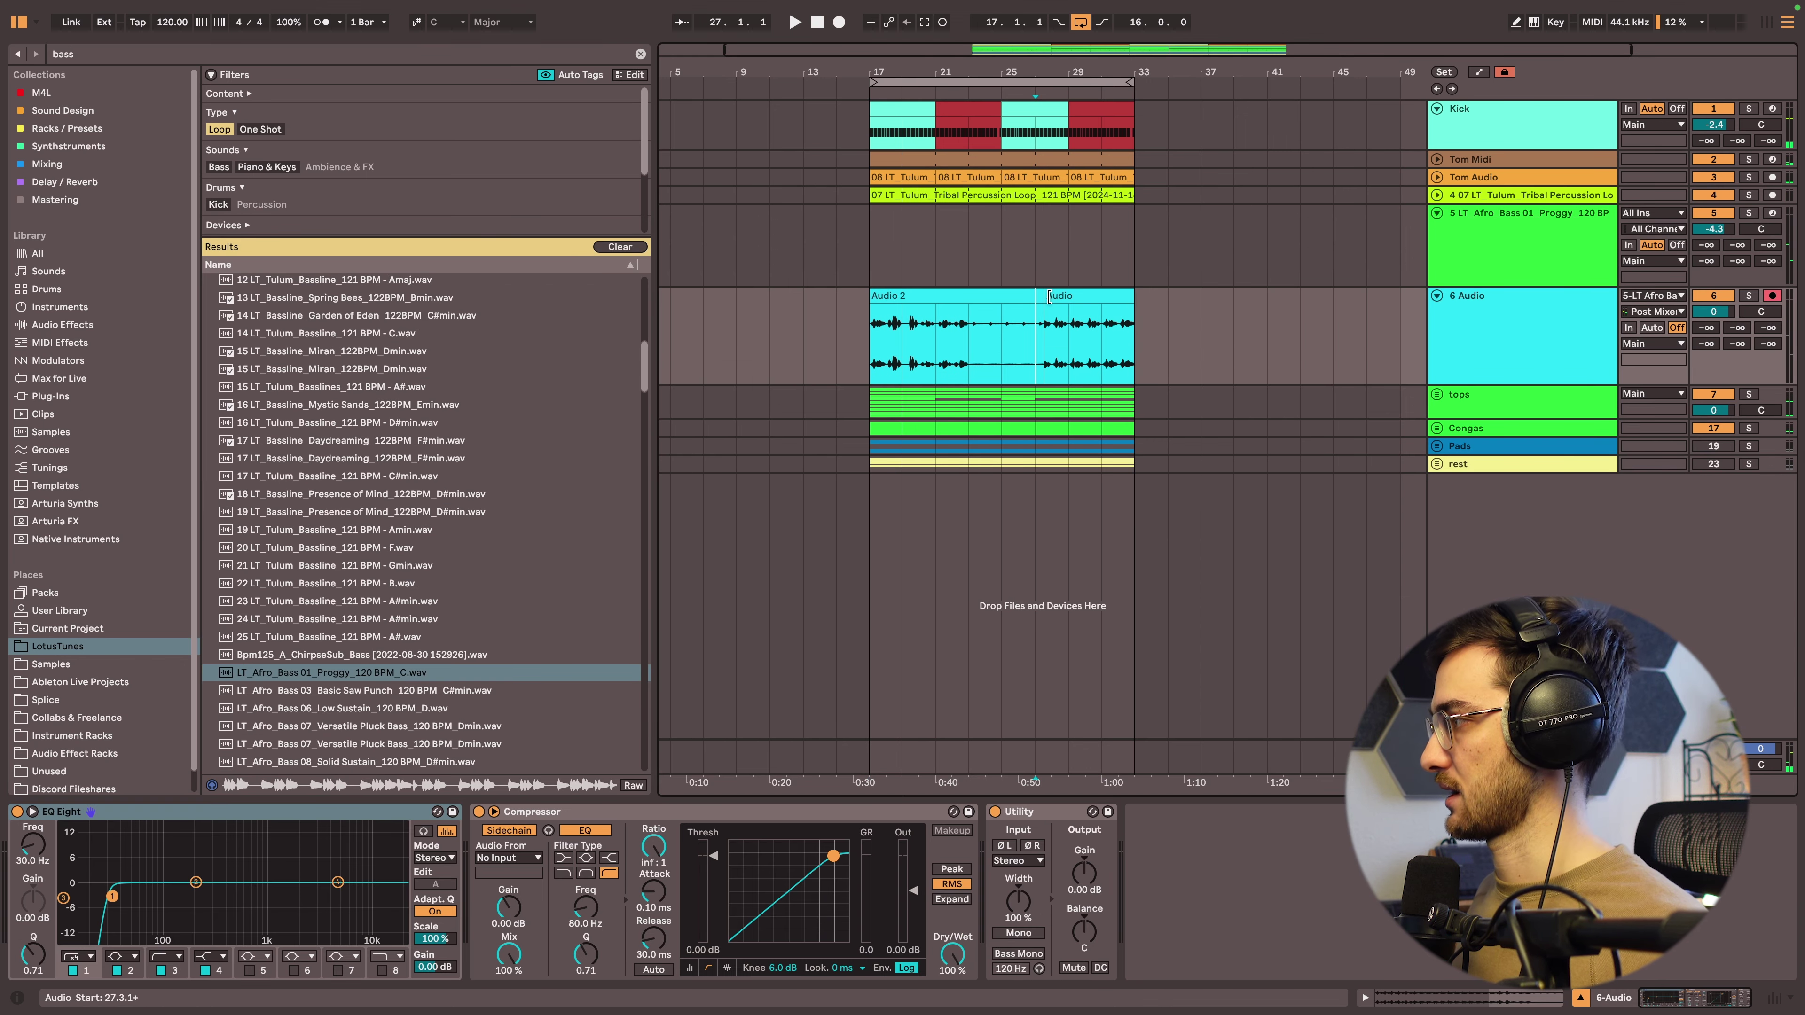
click(1493, 256)
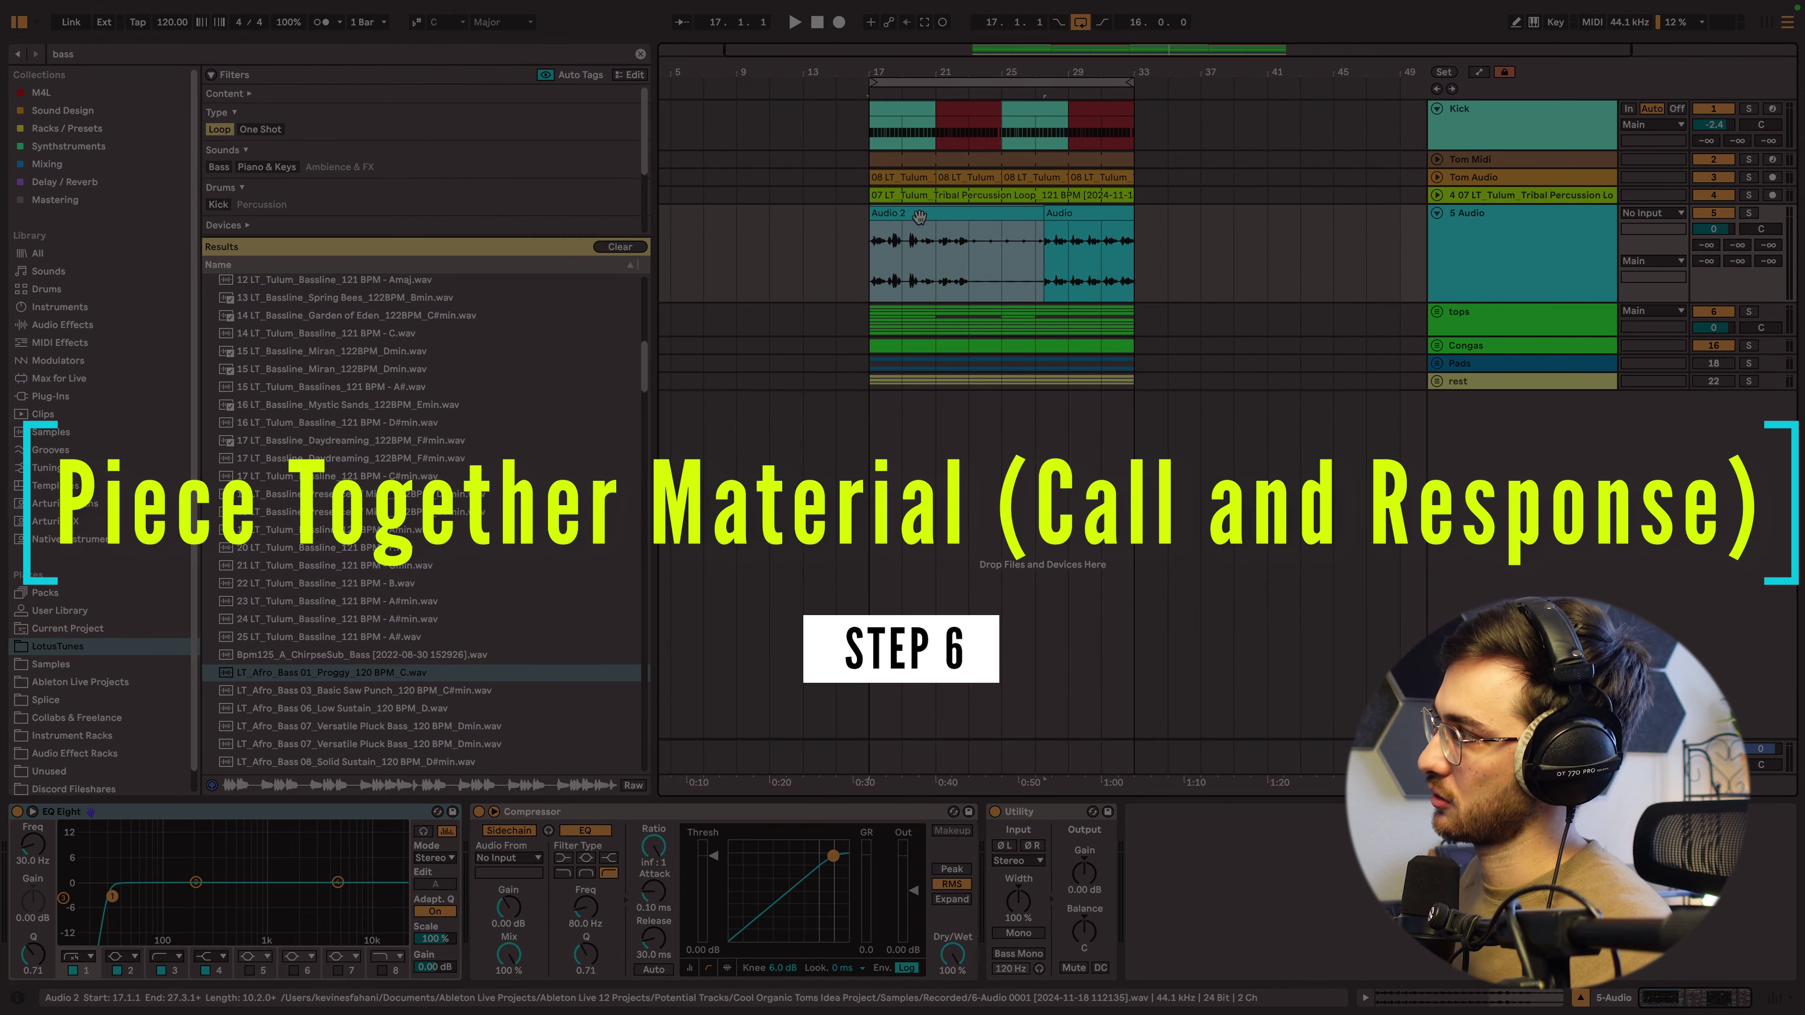
click(1081, 211)
drag(1045, 212, 1036, 212)
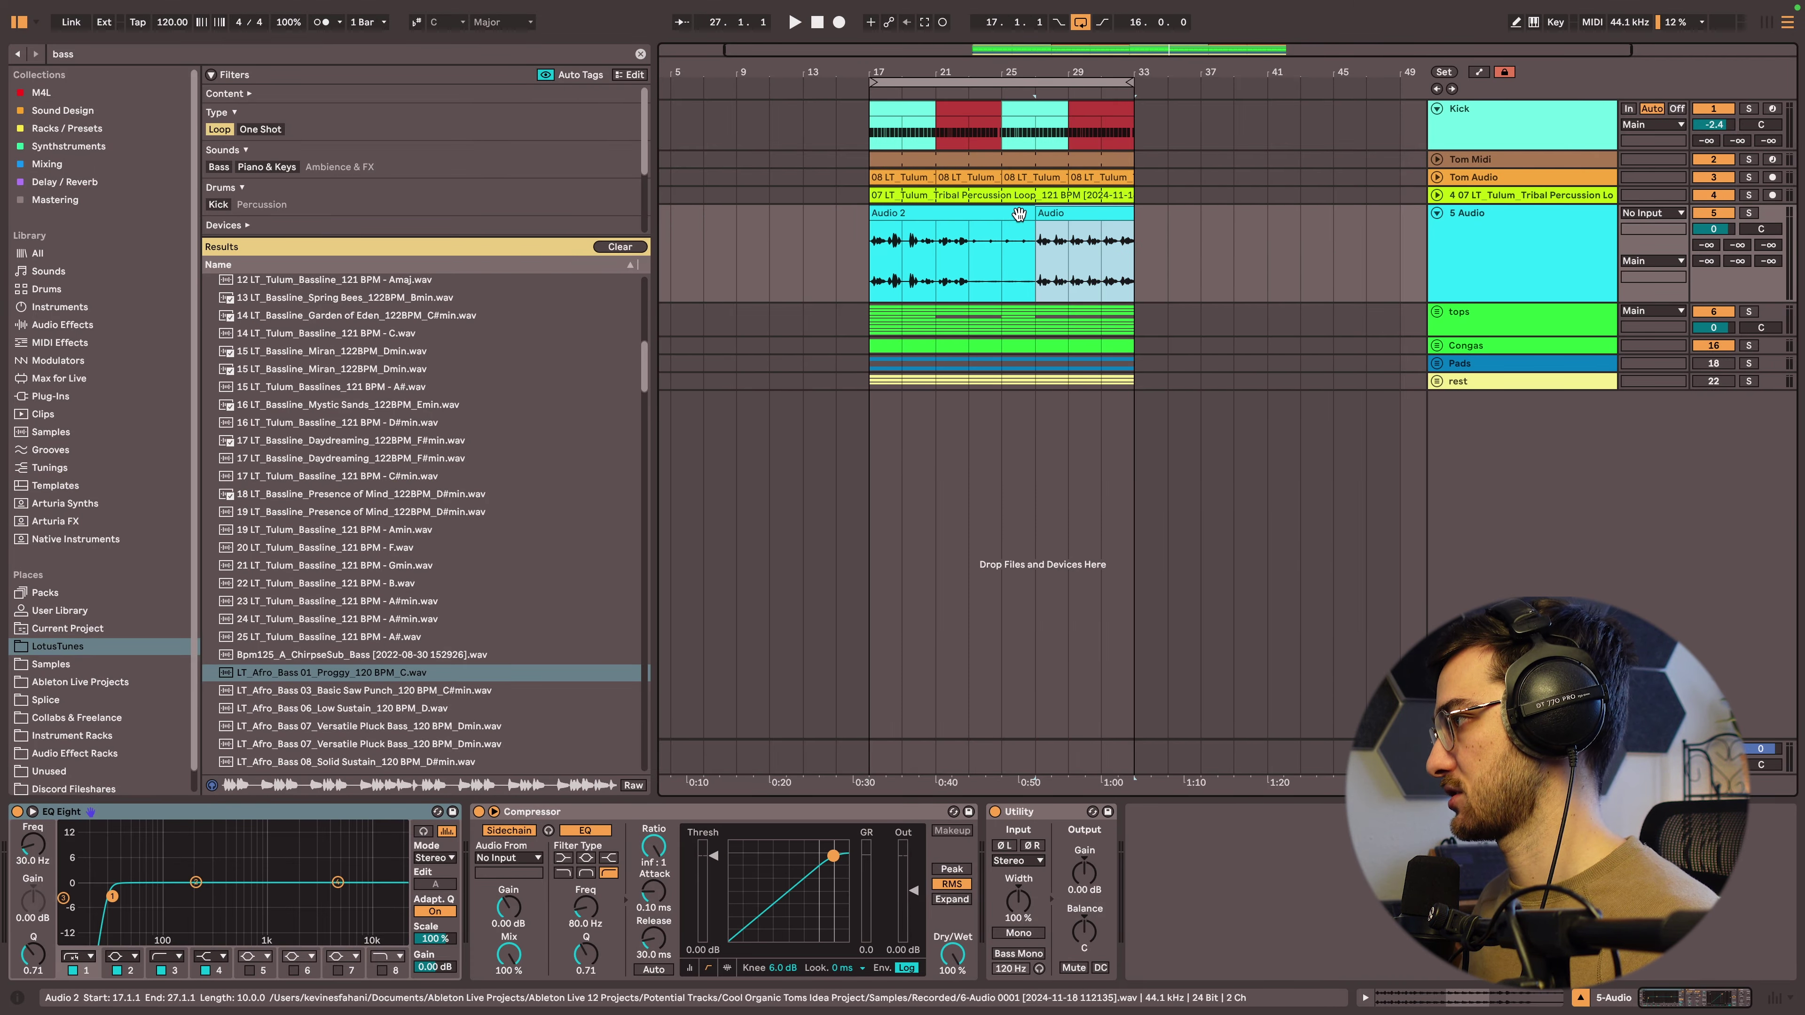
Split the first recorded bass clip at 17.3.1 and trim the remainder's start to 17.4.1.
click(883, 212)
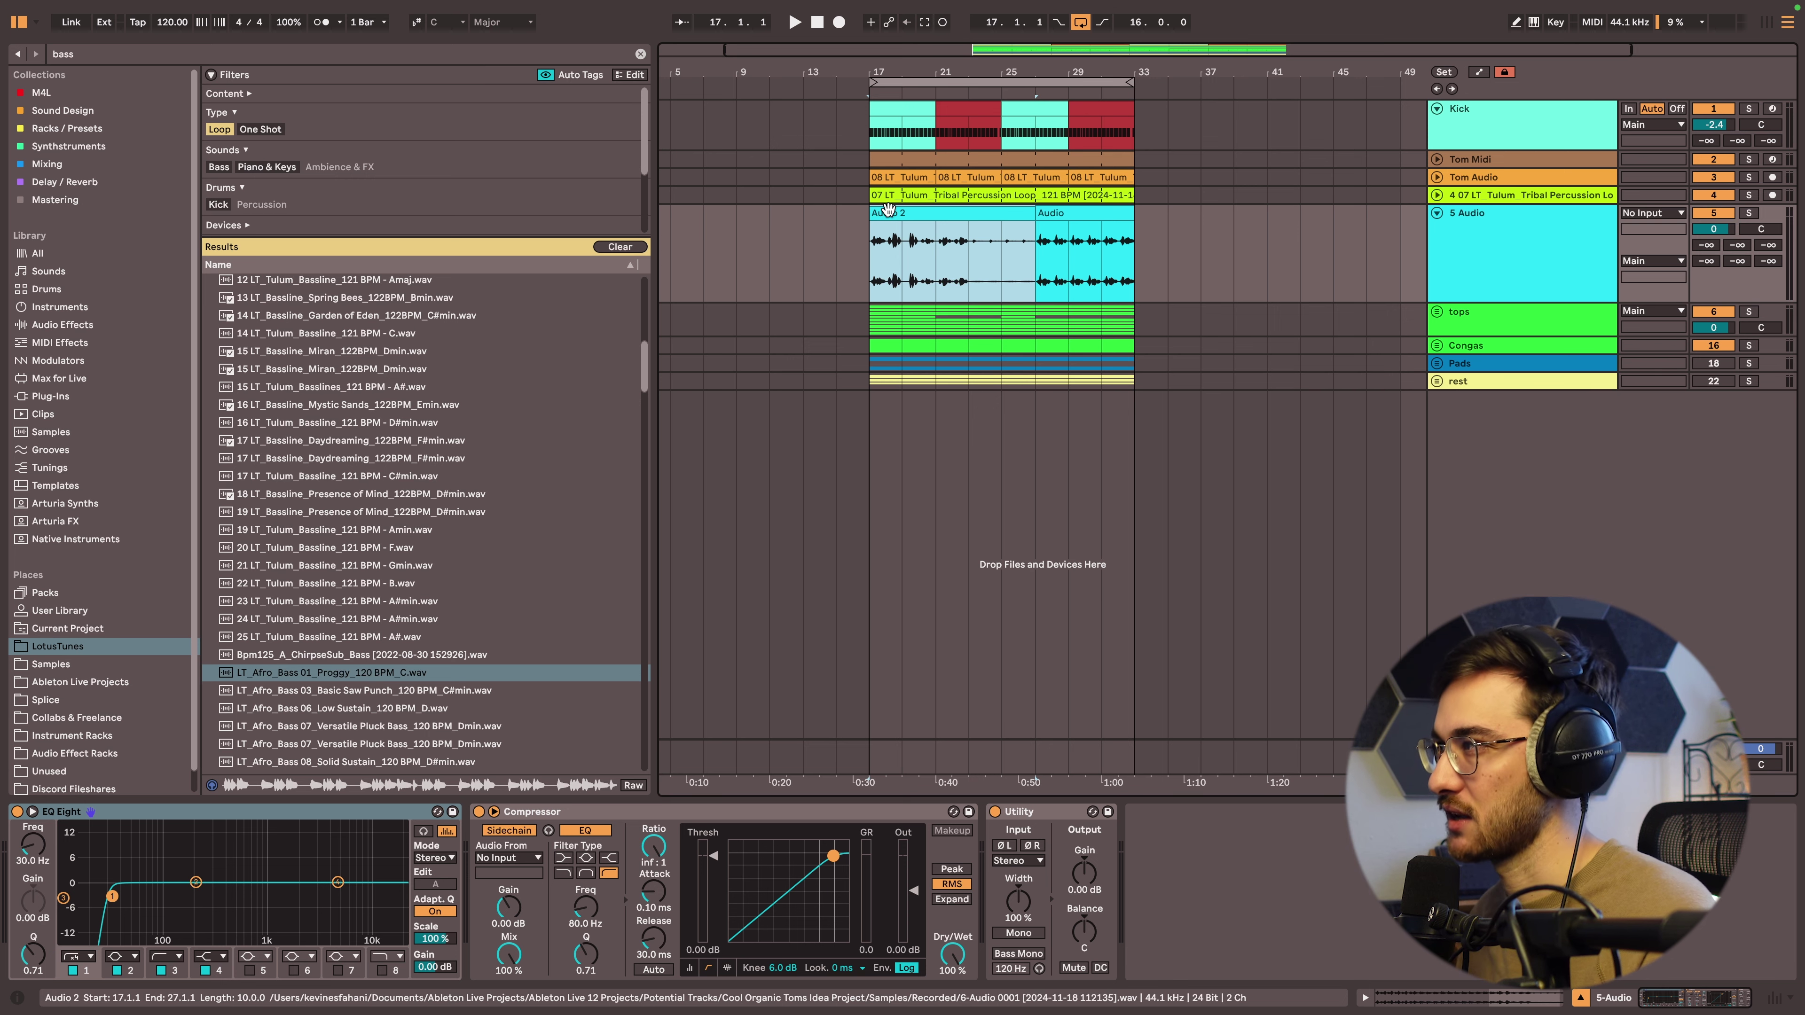
scroll(890, 208, up, 5)
drag(818, 257, 840, 258)
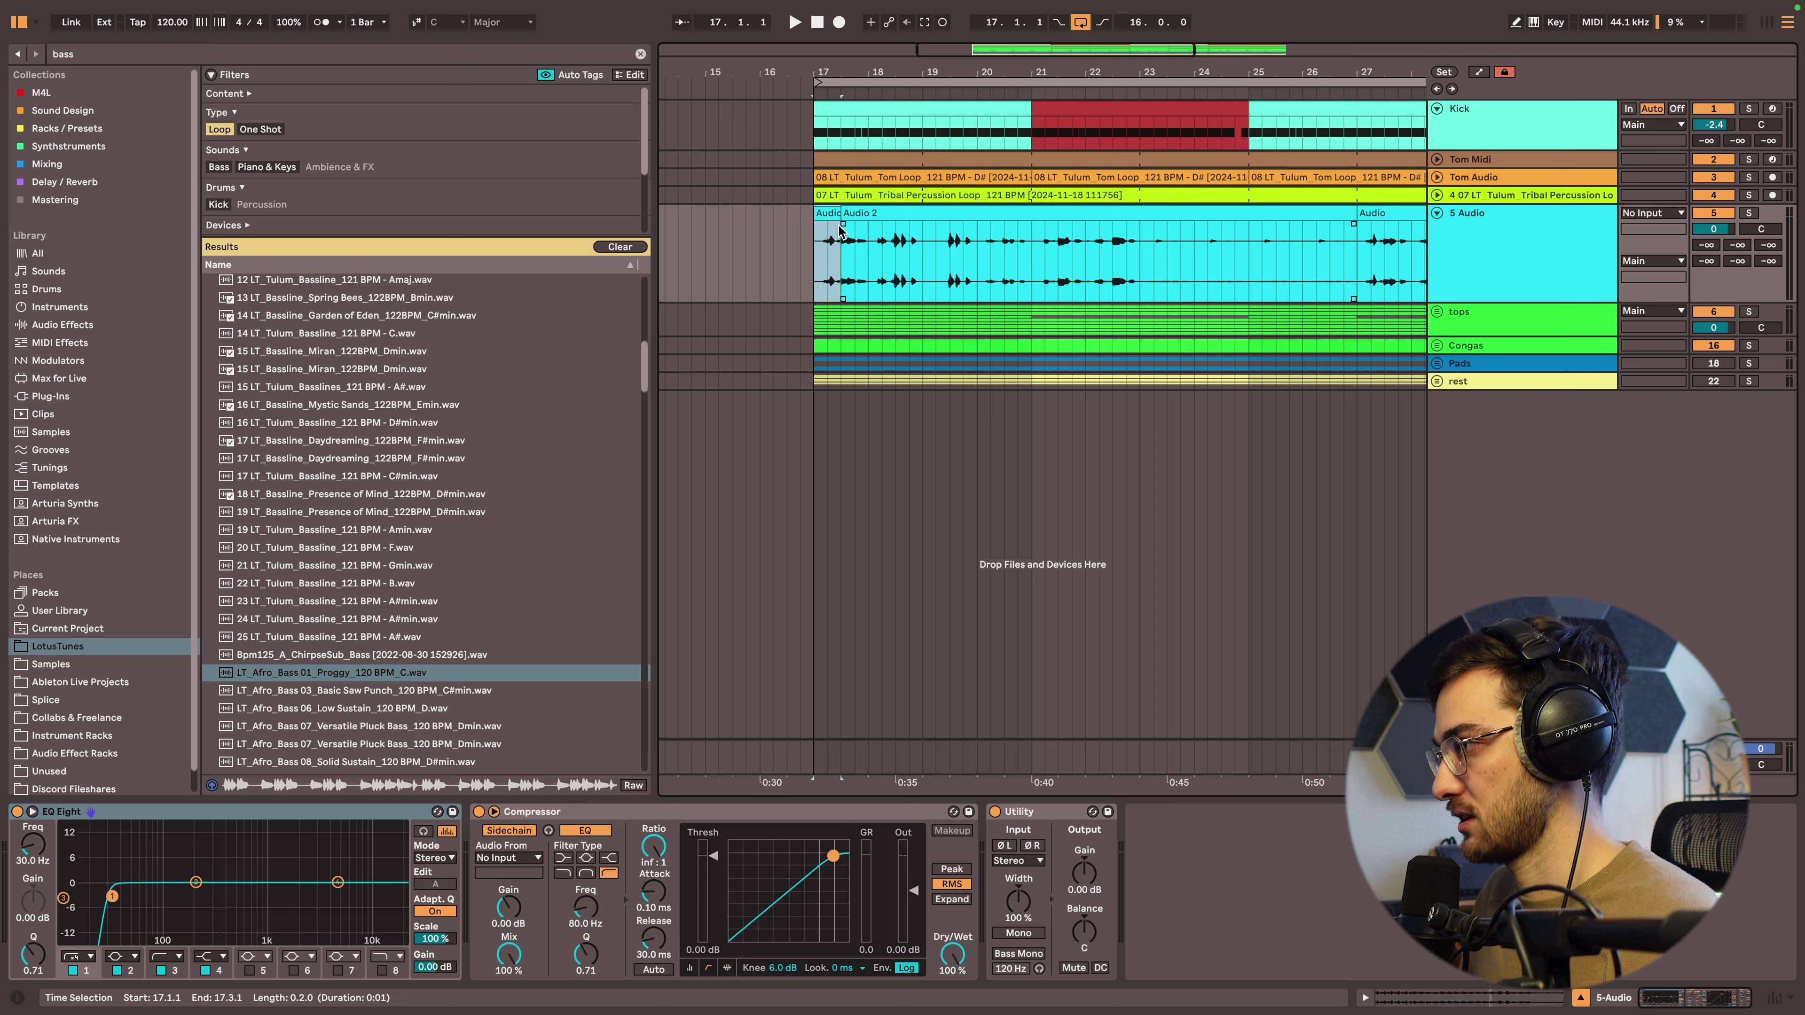
drag(842, 215, 868, 227)
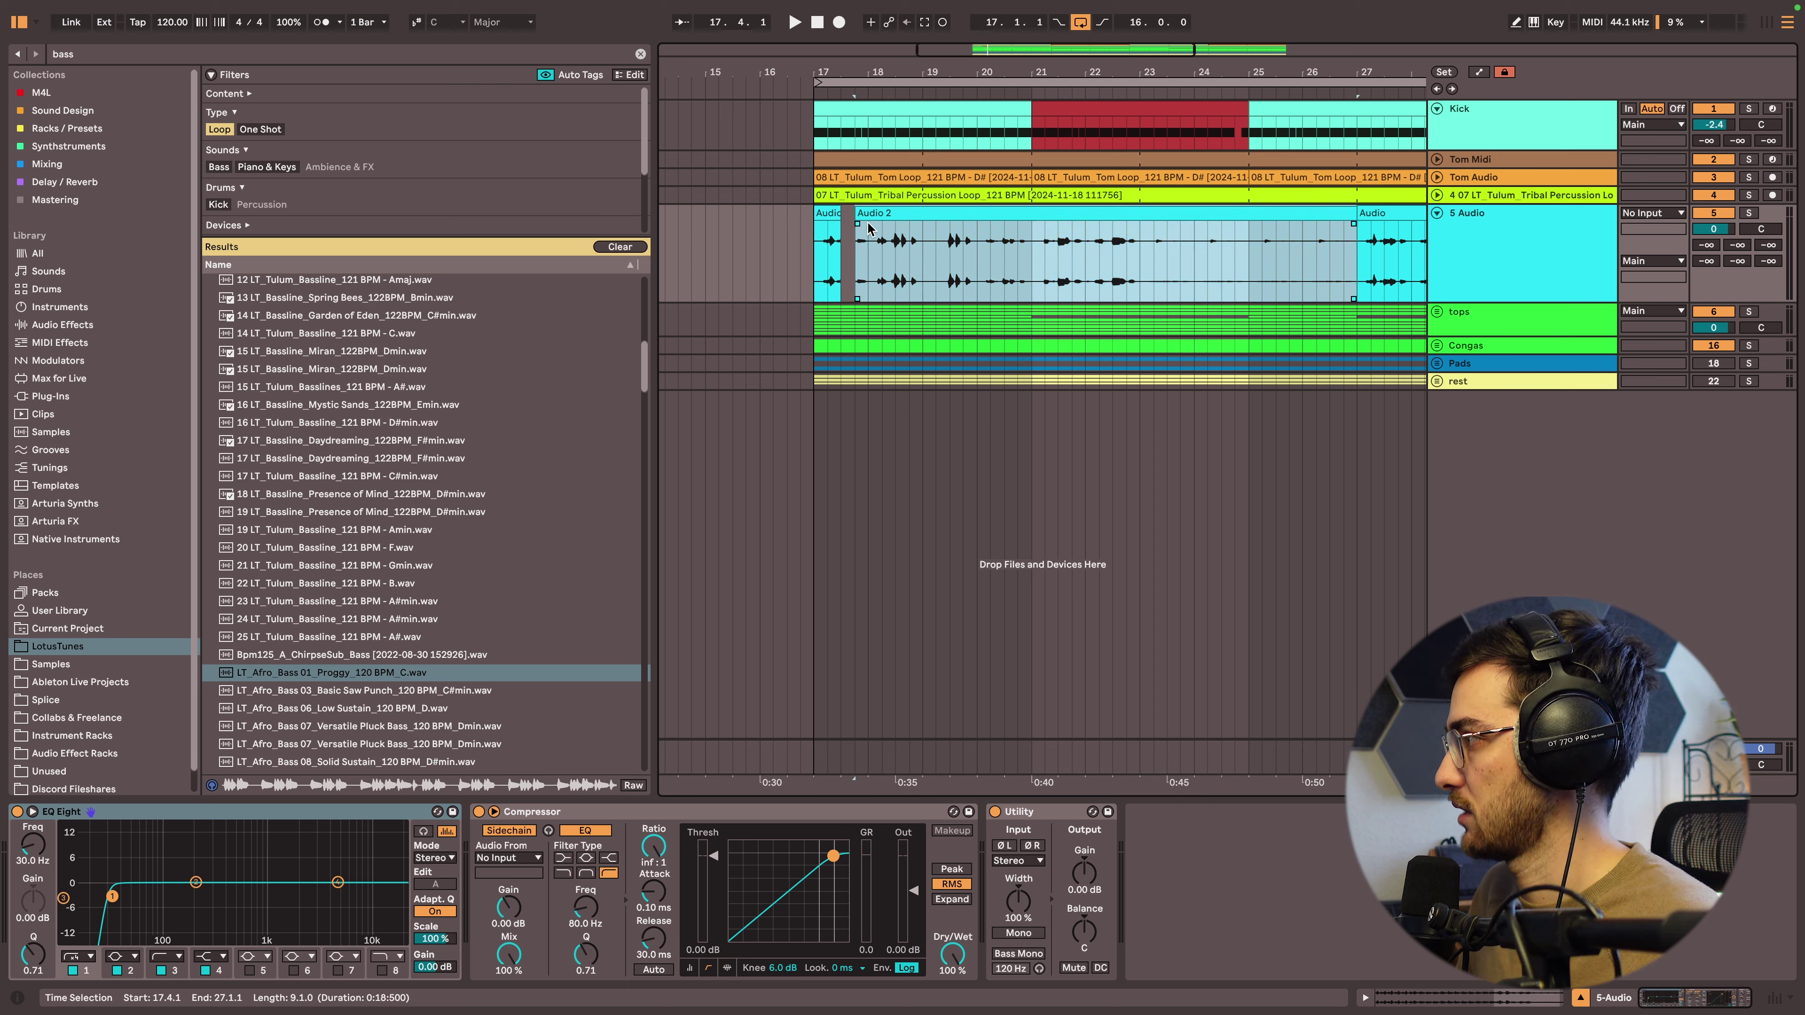
Cut out the bass segment from 23.2.1 to 24.1.1 and place it at 17.3.1, removing the material in between.
drag(1186, 247, 1152, 250)
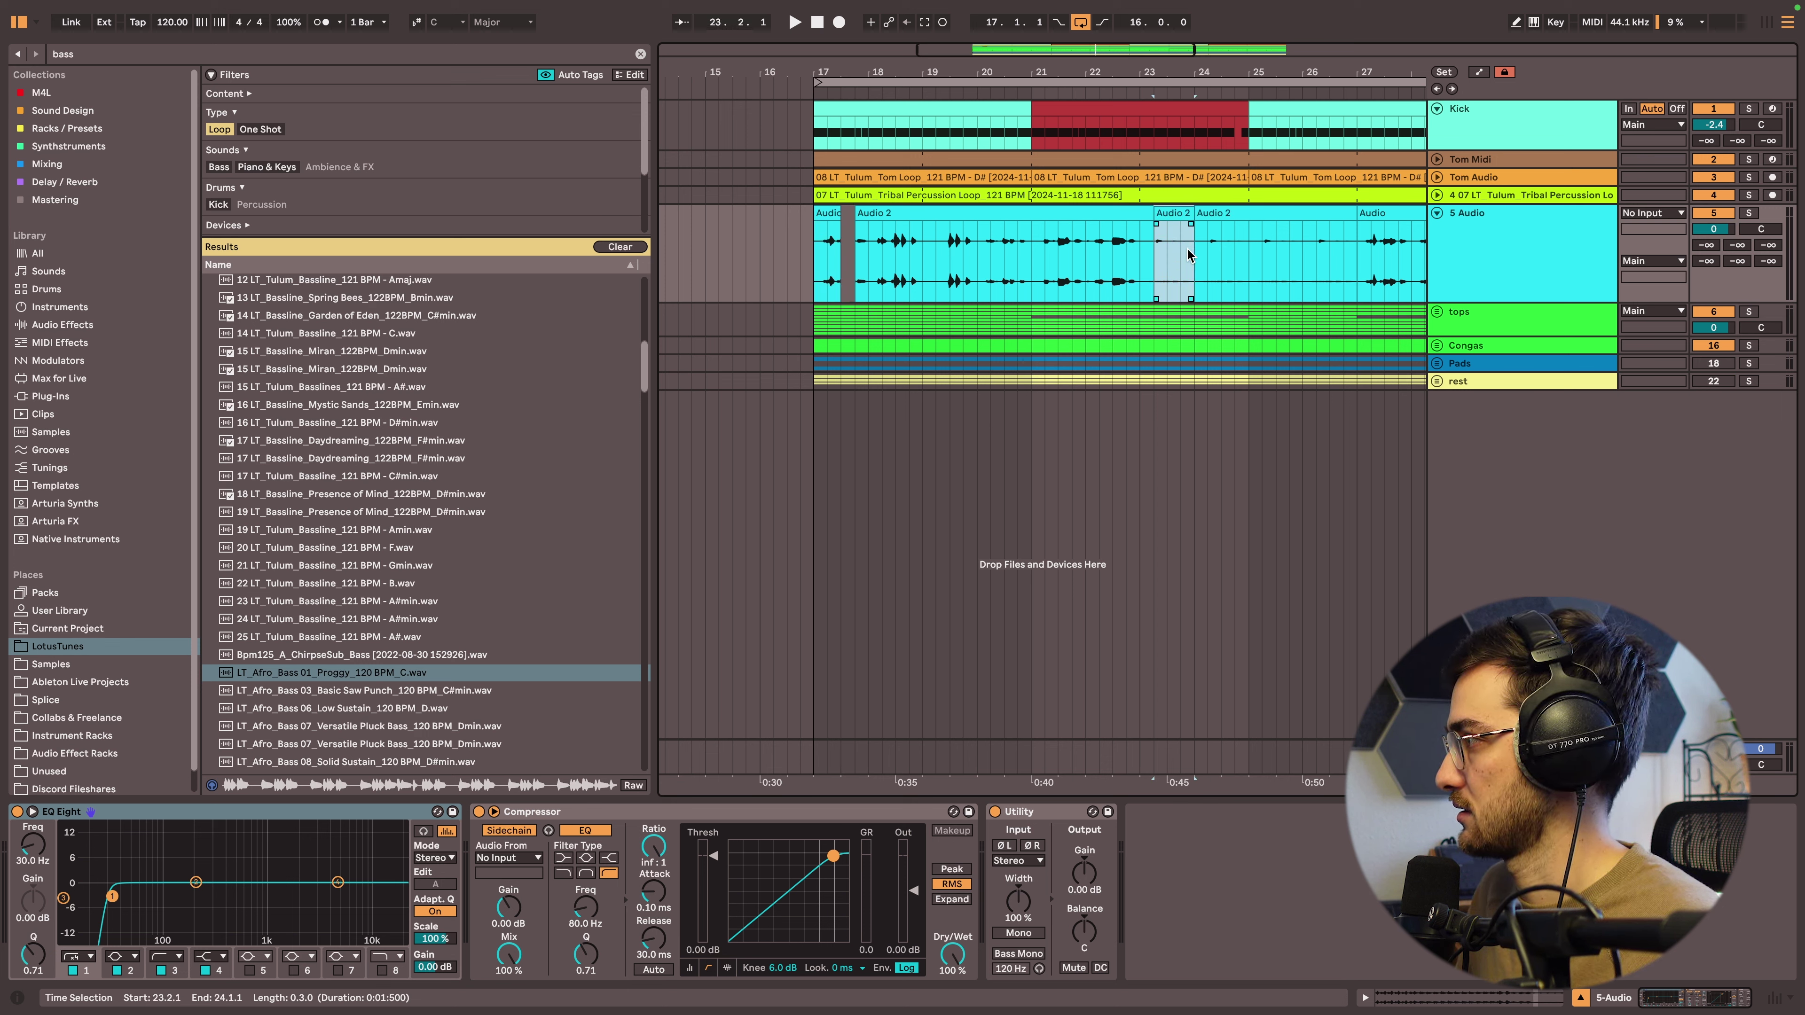
key(super+e)
click(1112, 213)
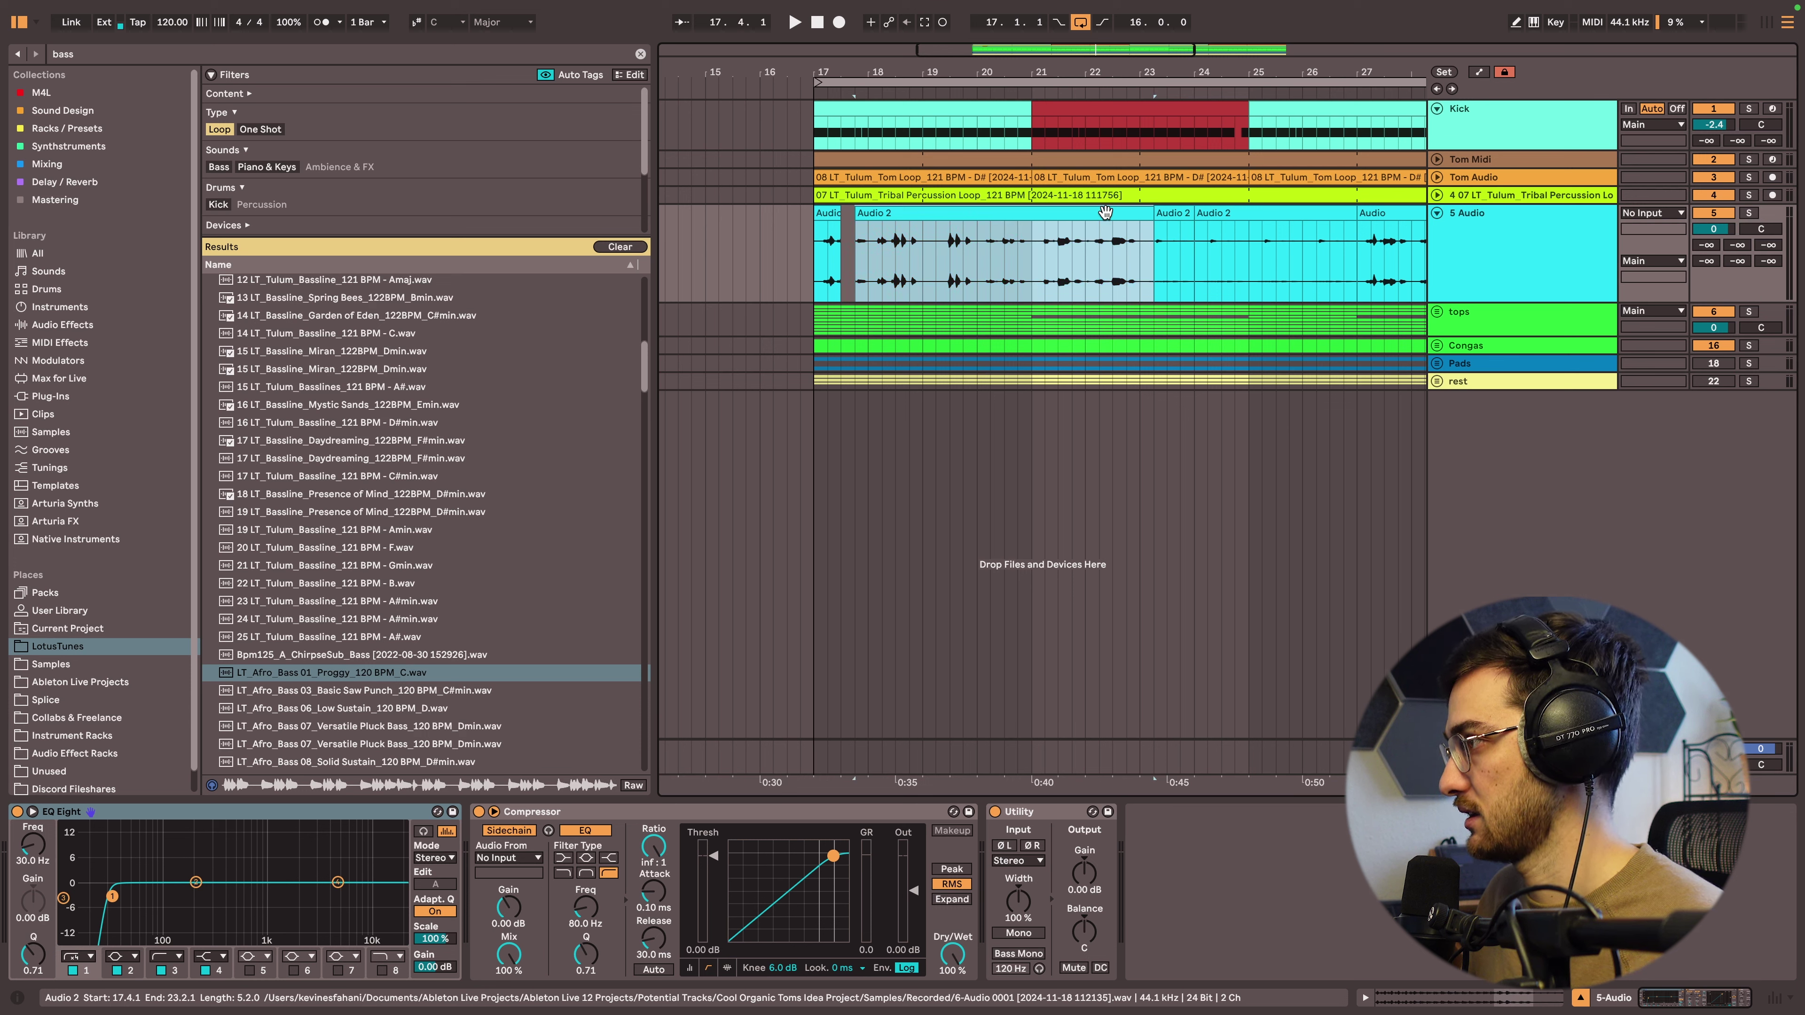
drag(980, 227, 858, 224)
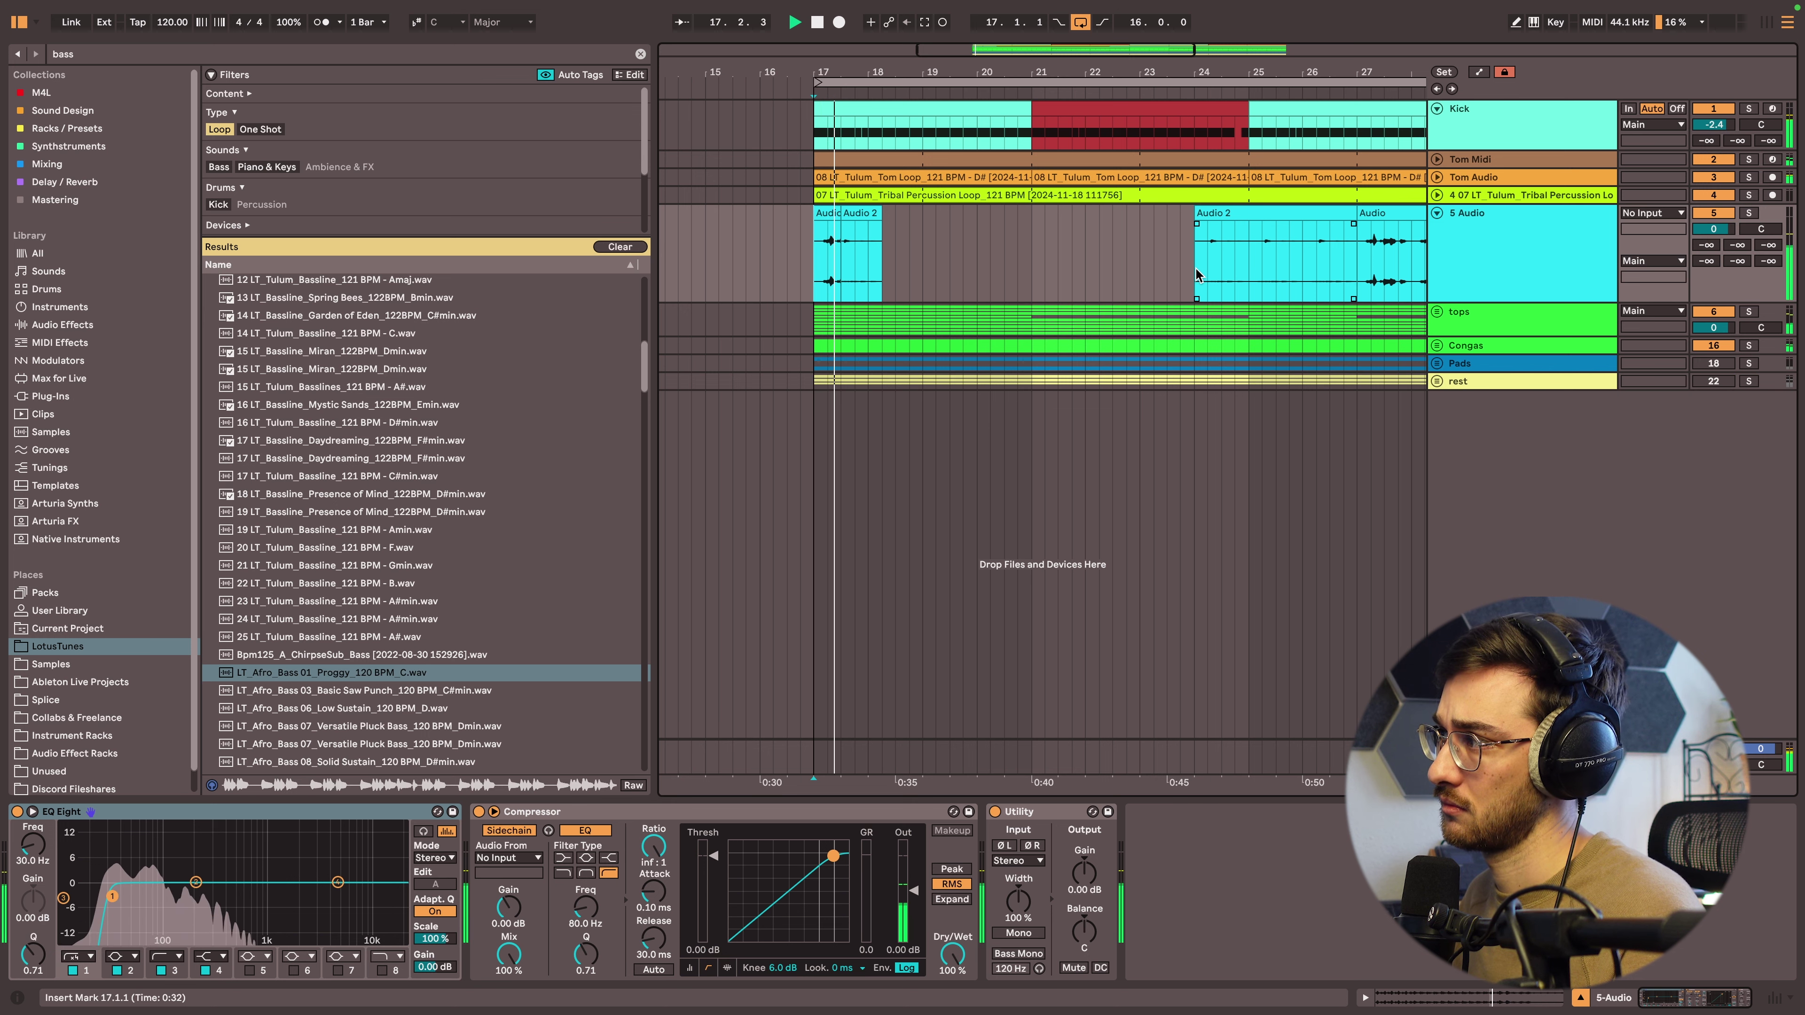
Unfold the tribal percussion, Tom Audio and Tom Midi tracks.
click(1437, 194)
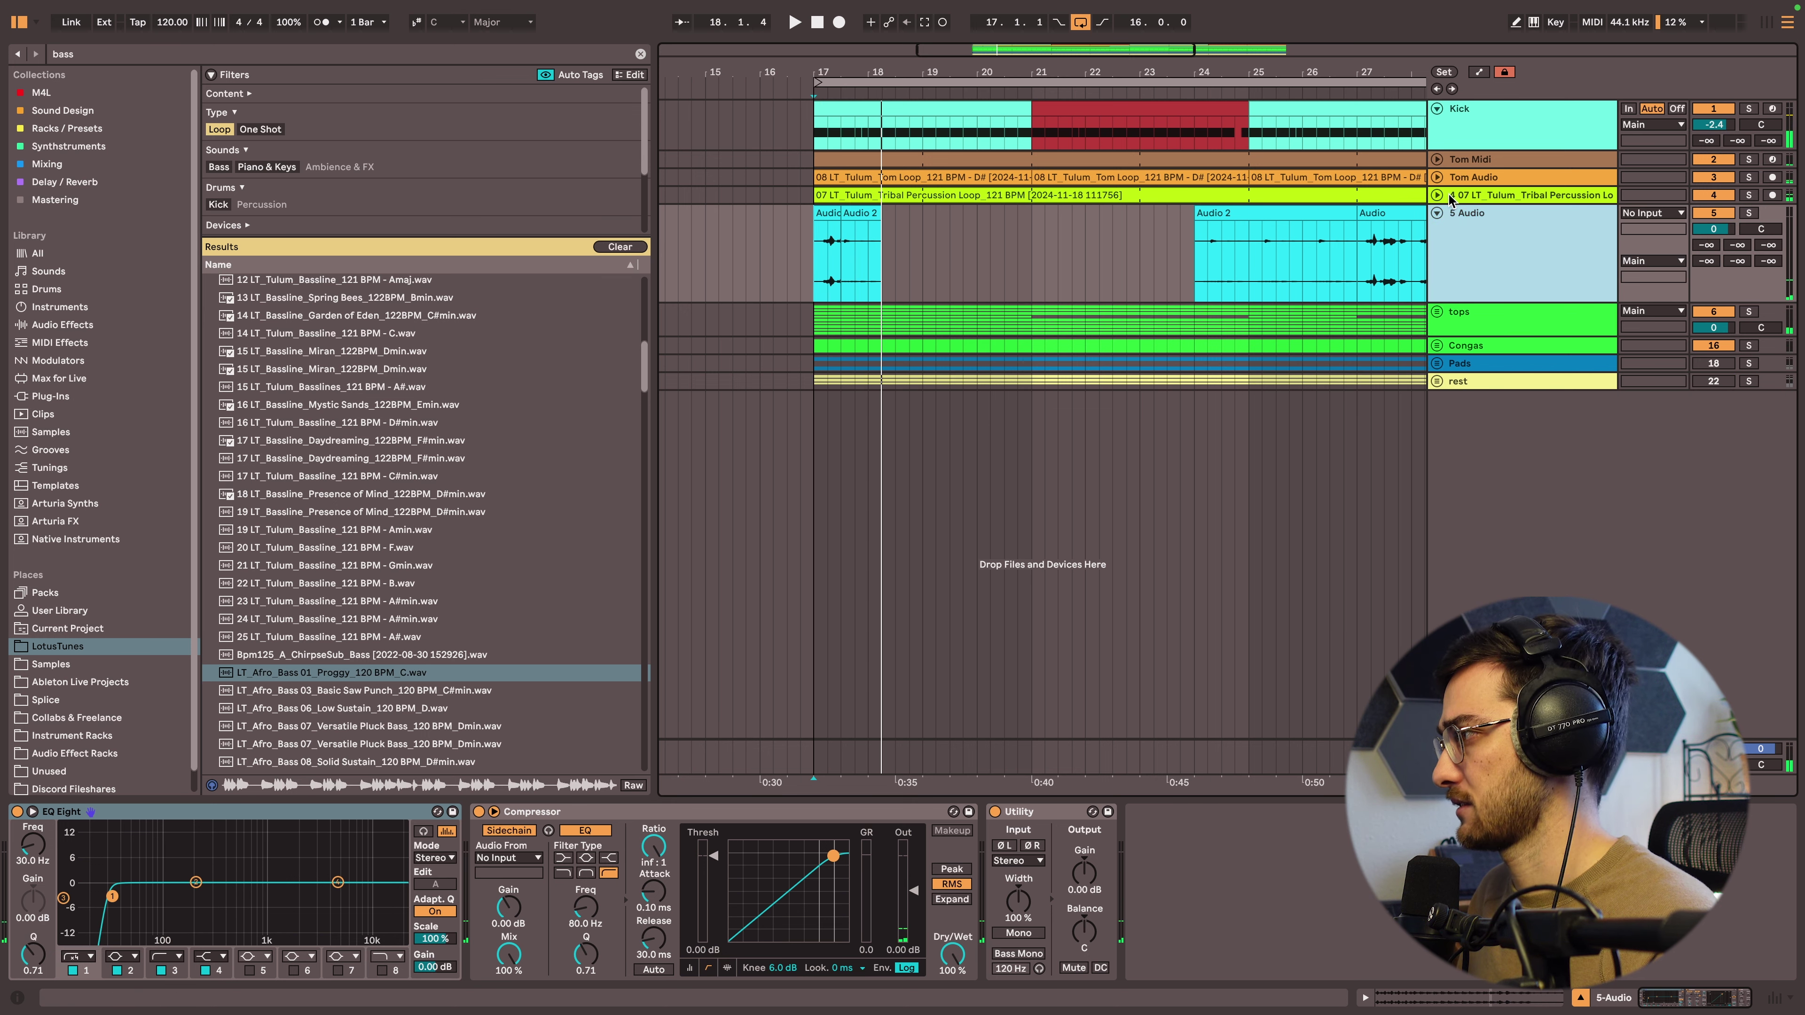
click(1436, 177)
click(1437, 158)
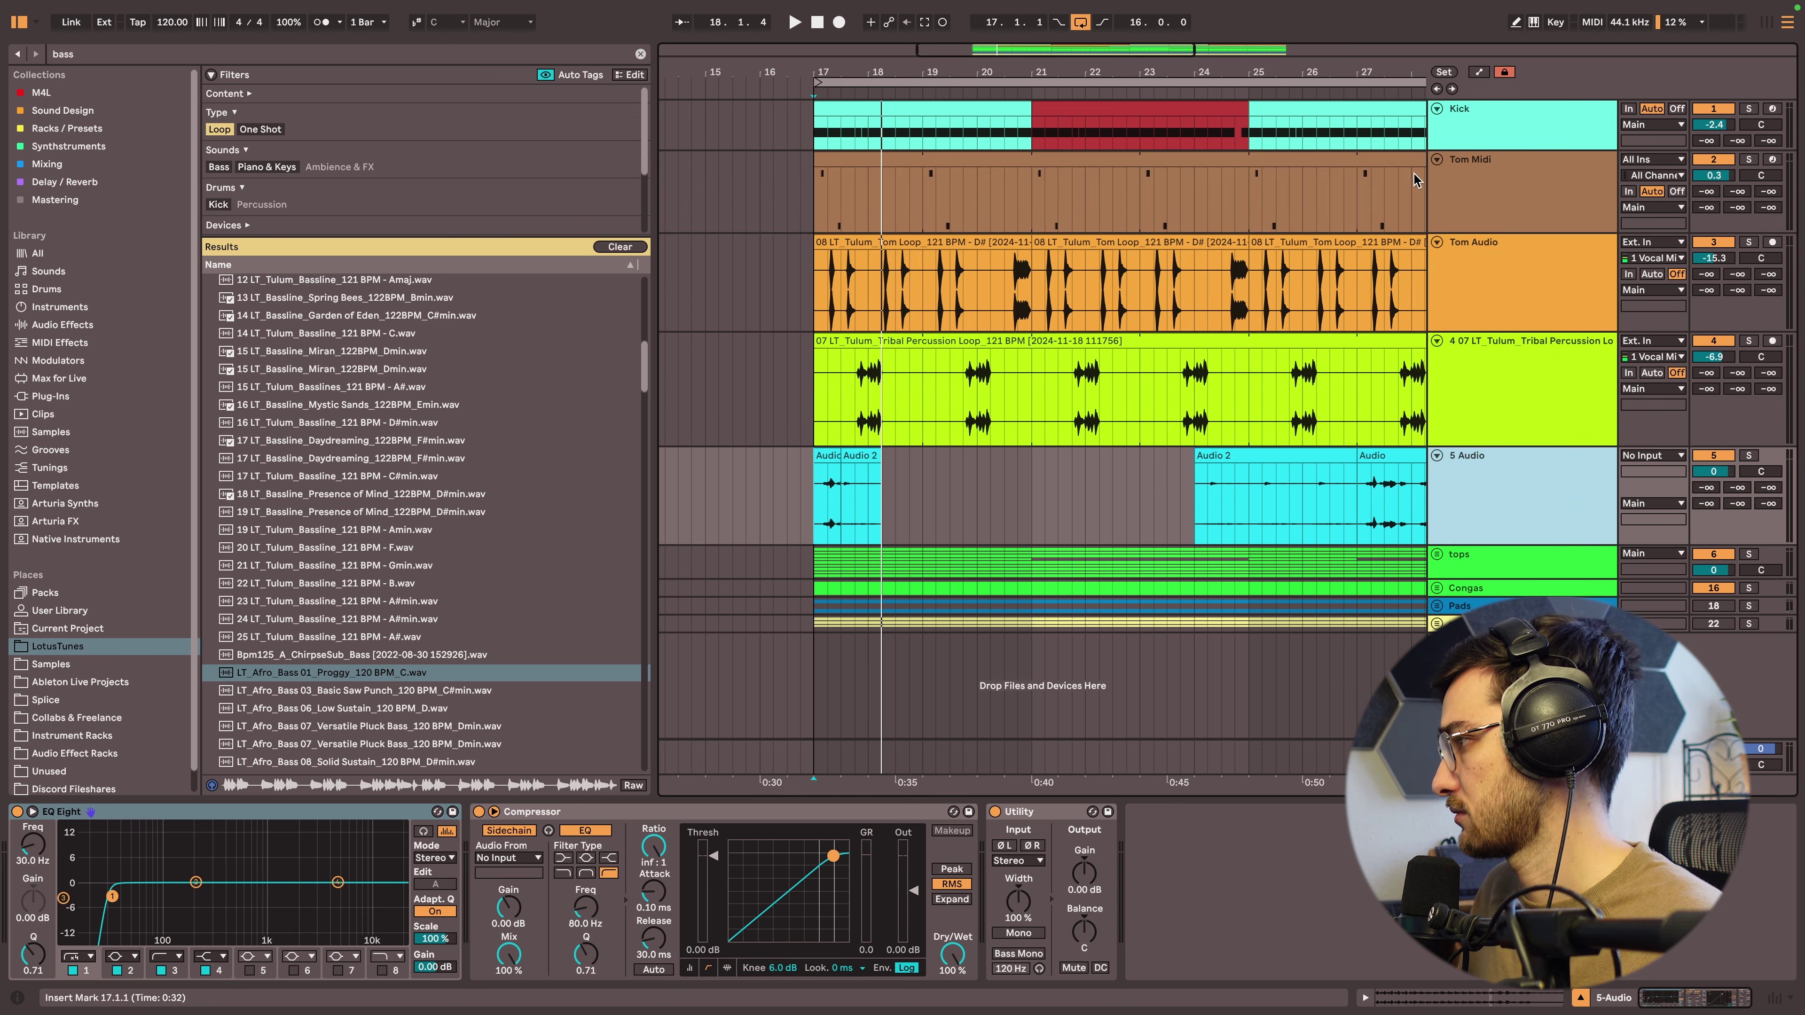
Place one-beat bass clips back to back at 18.2.1 and 18.3.1, following the tribal percussion phrase.
scroll(884, 133, up, 5)
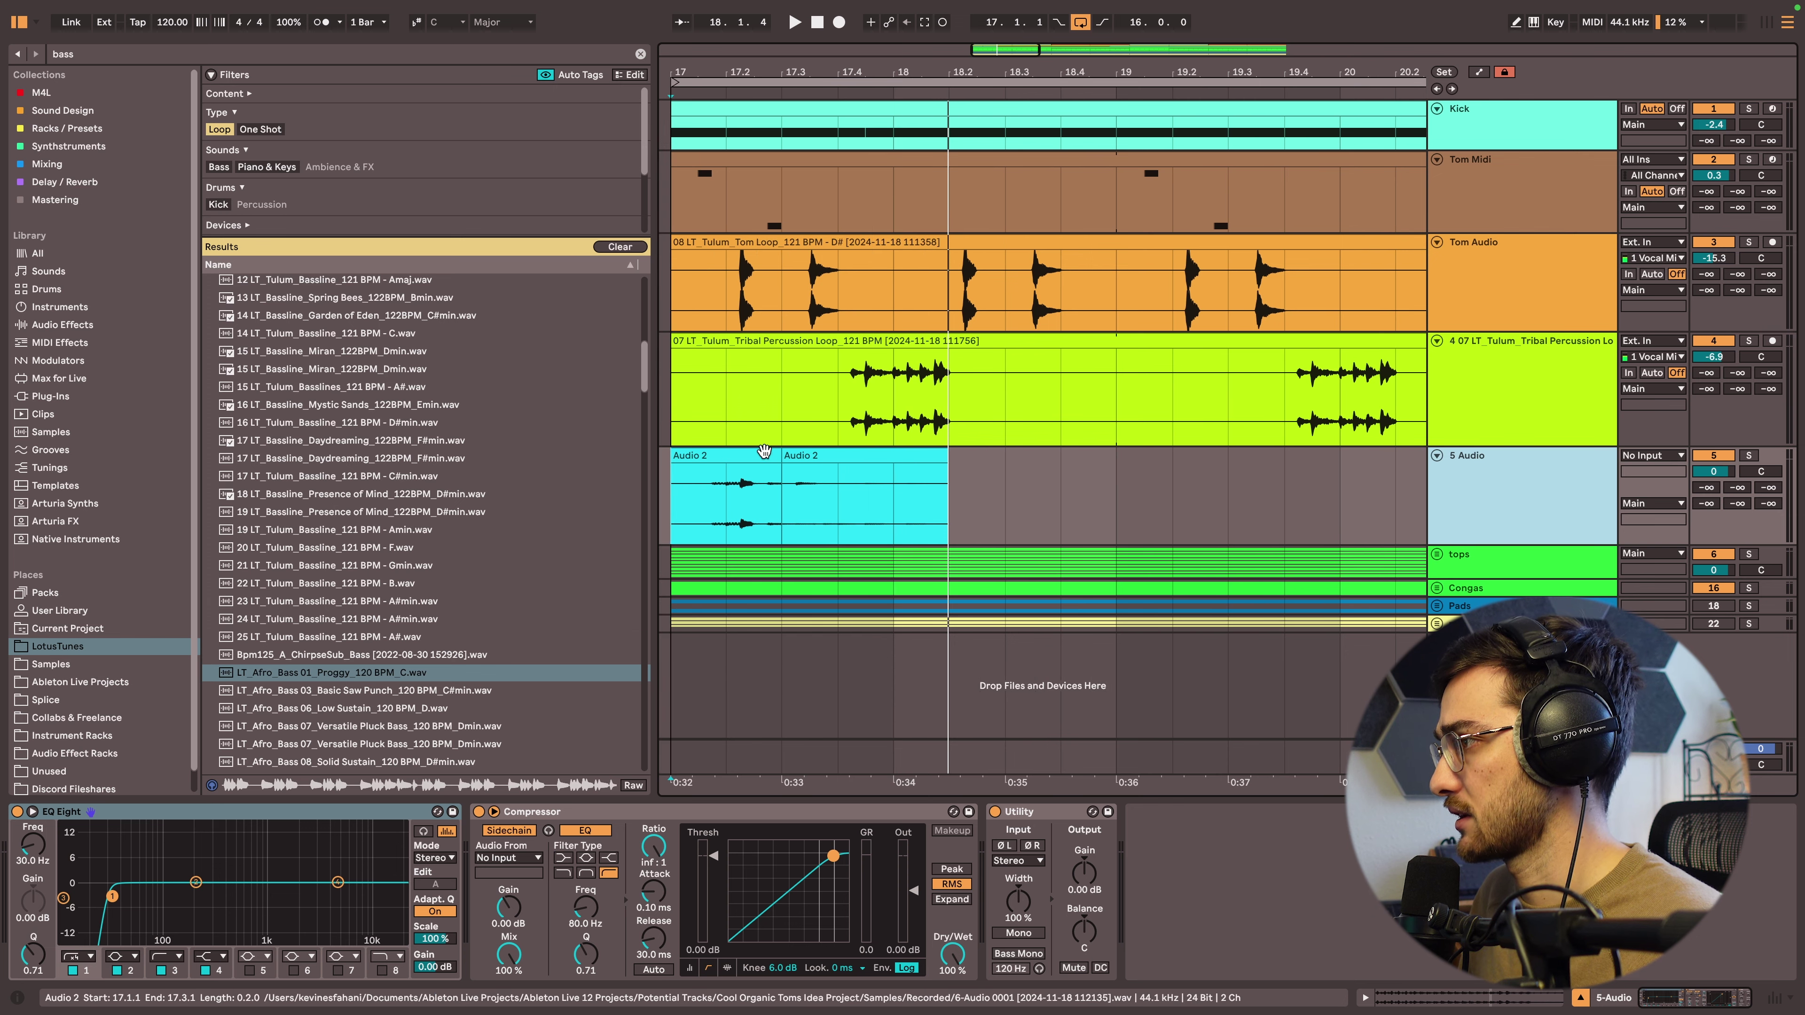
click(754, 454)
drag(783, 515, 1005, 519)
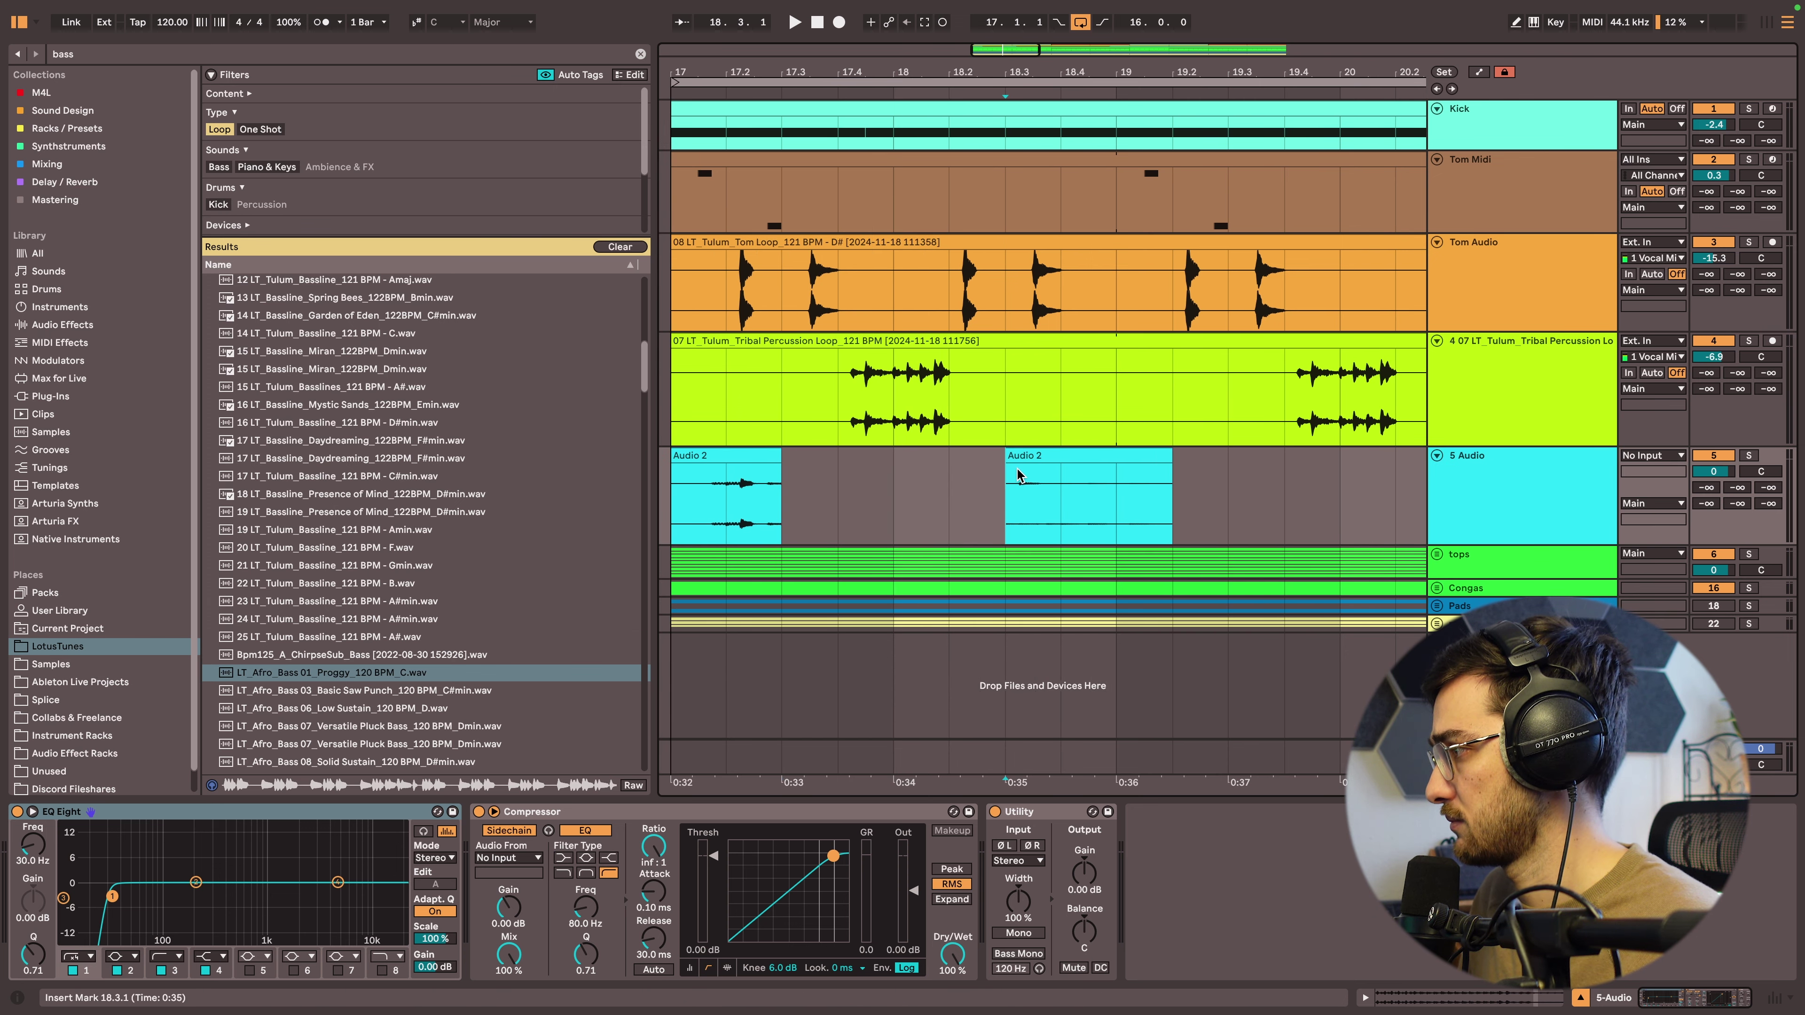
drag(943, 470, 1017, 452)
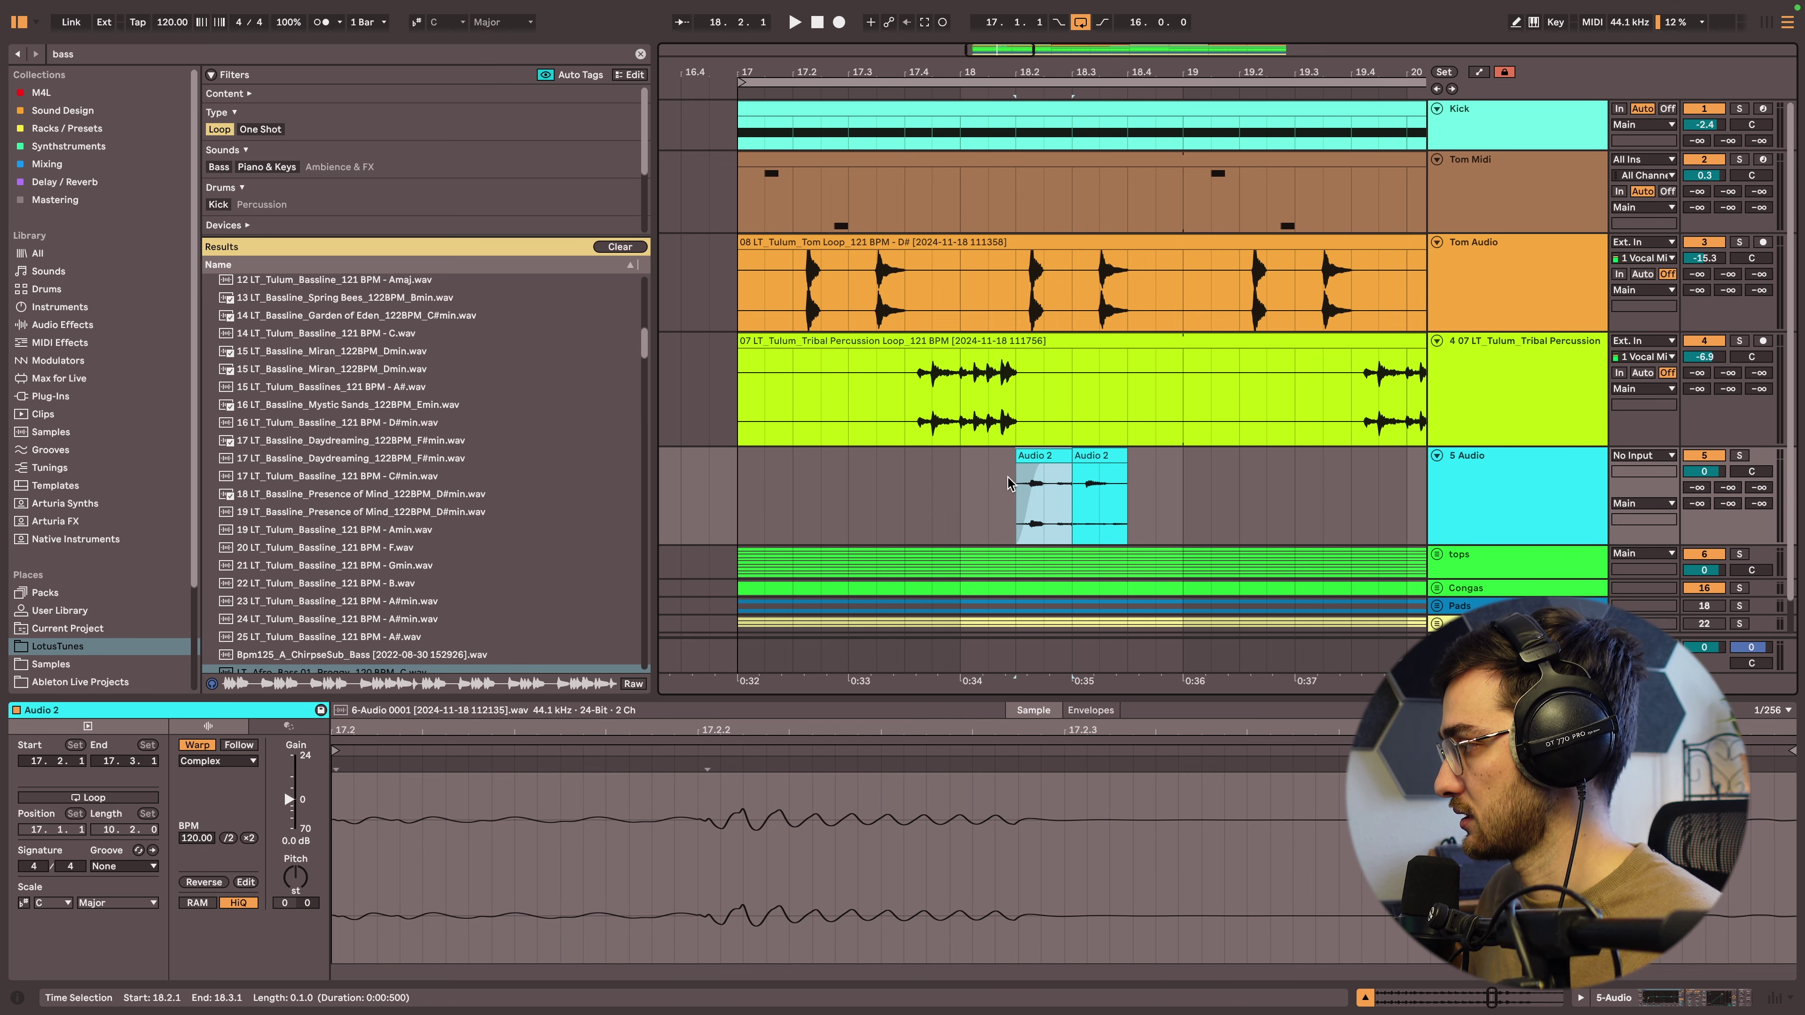
Move the second bass clip to 18.4.1 and play the groove from 17.4.3.
click(988, 490)
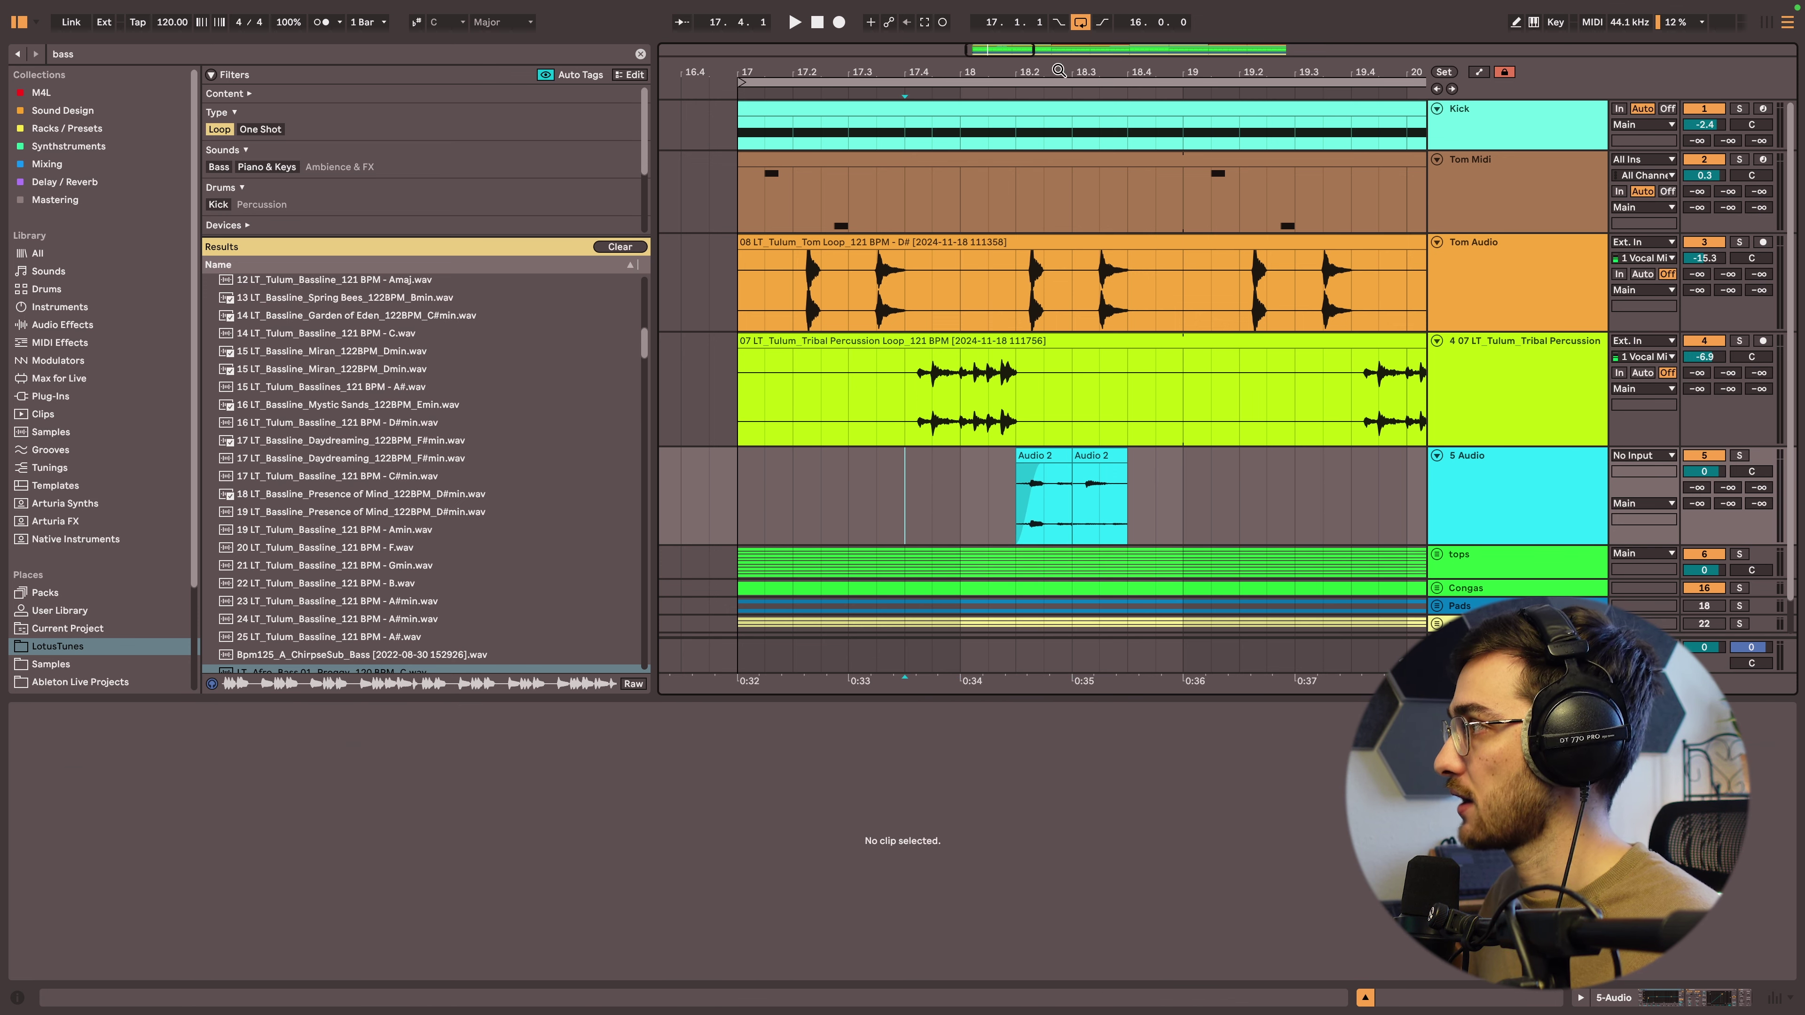
drag(1059, 70, 905, 76)
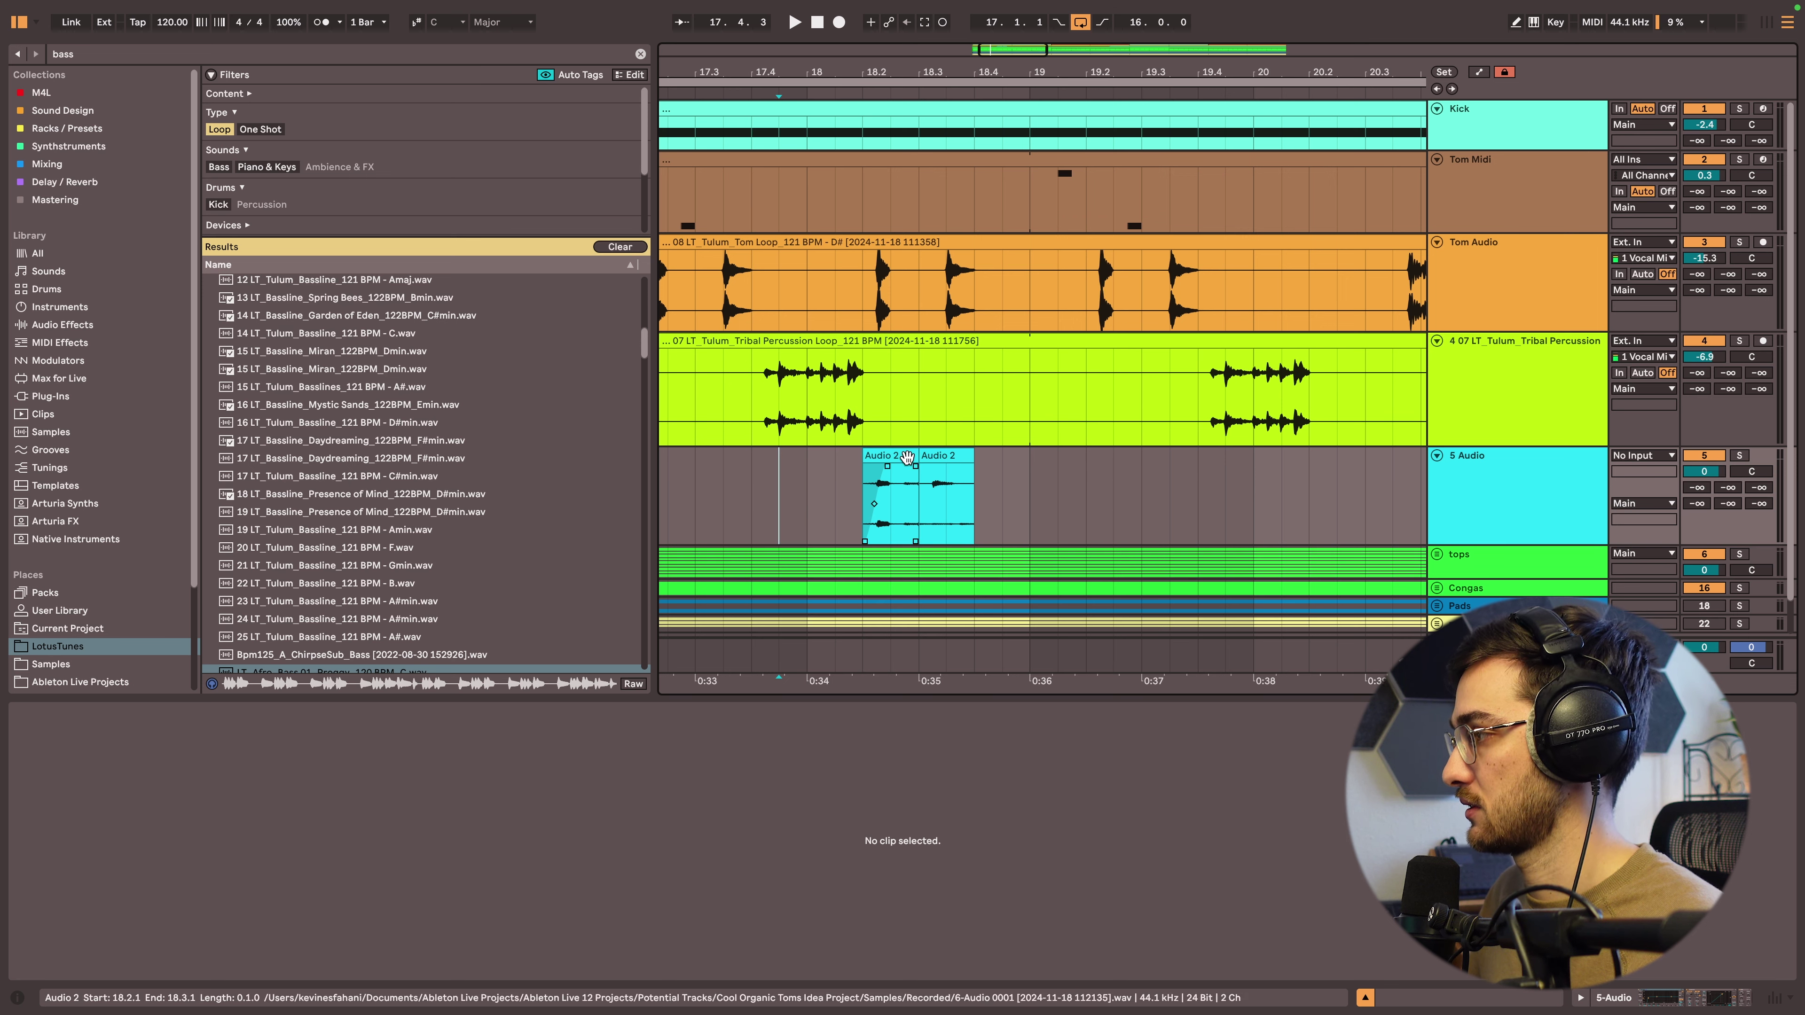
click(885, 487)
drag(923, 475, 979, 476)
click(779, 490)
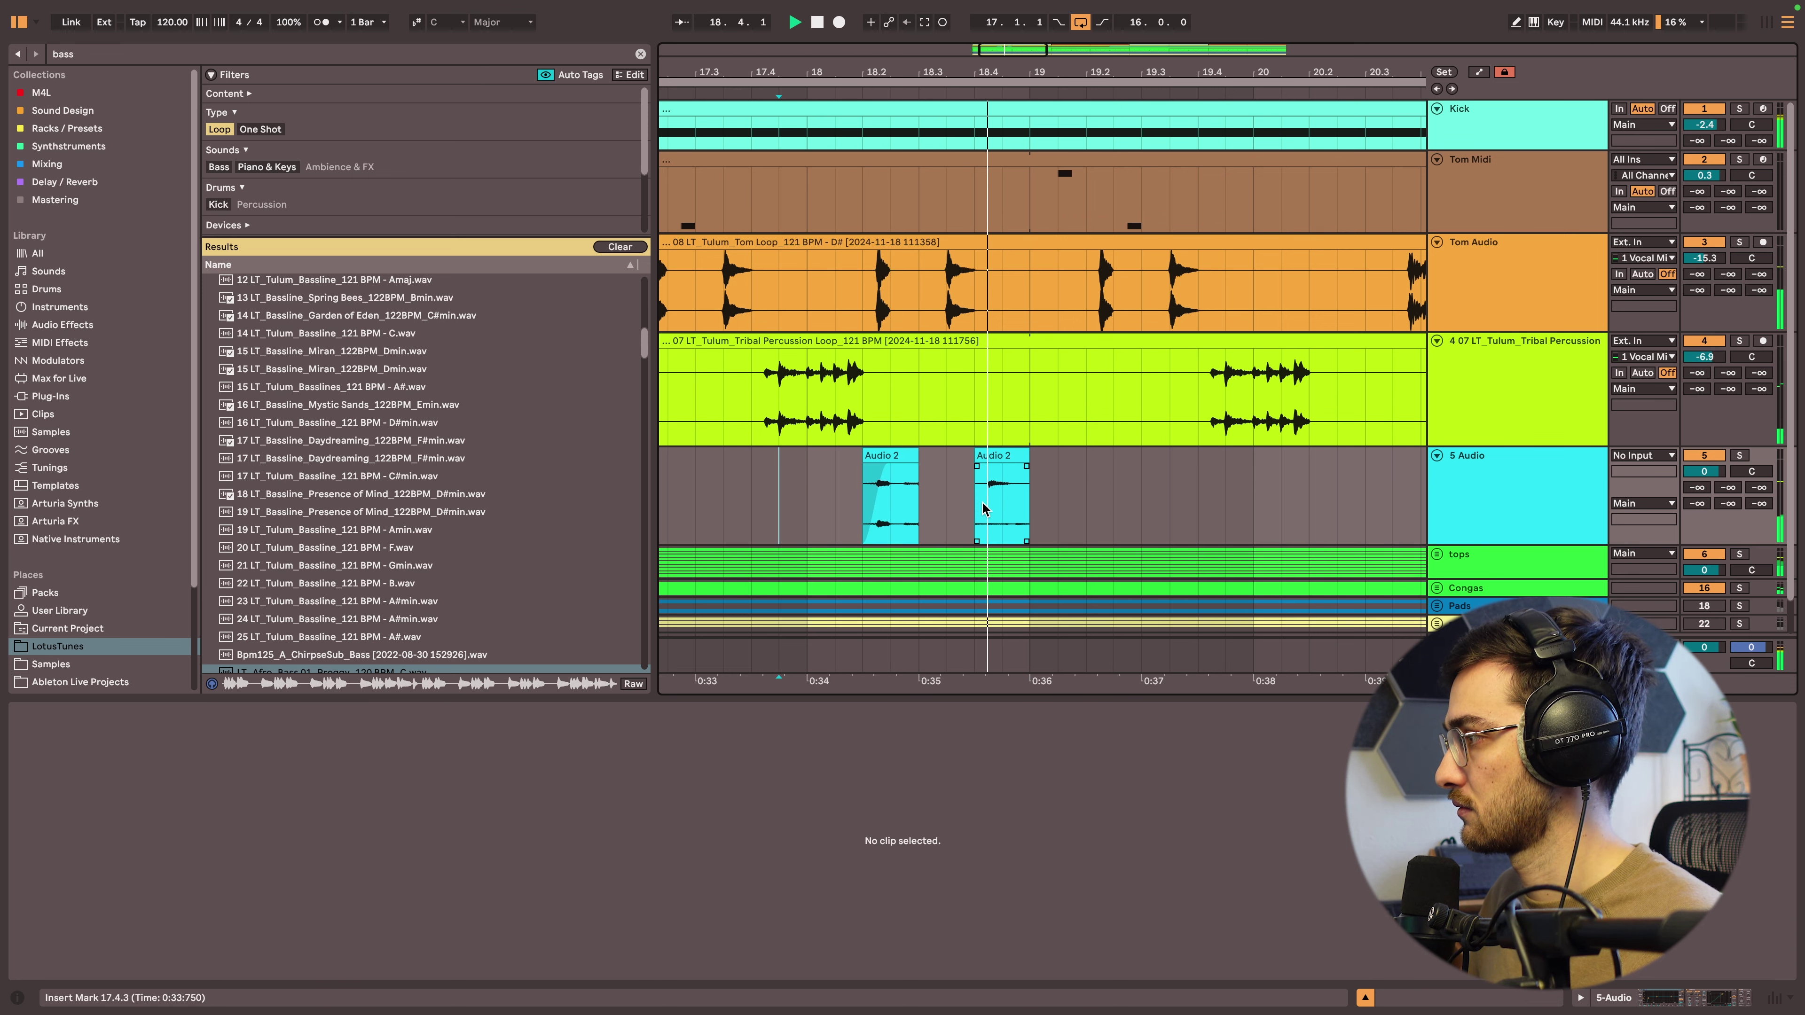
Slip the audio inside both bass clips by one beat, moving the first clip's sample start to 17.3.1, and play the result.
click(1024, 471)
click(1011, 457)
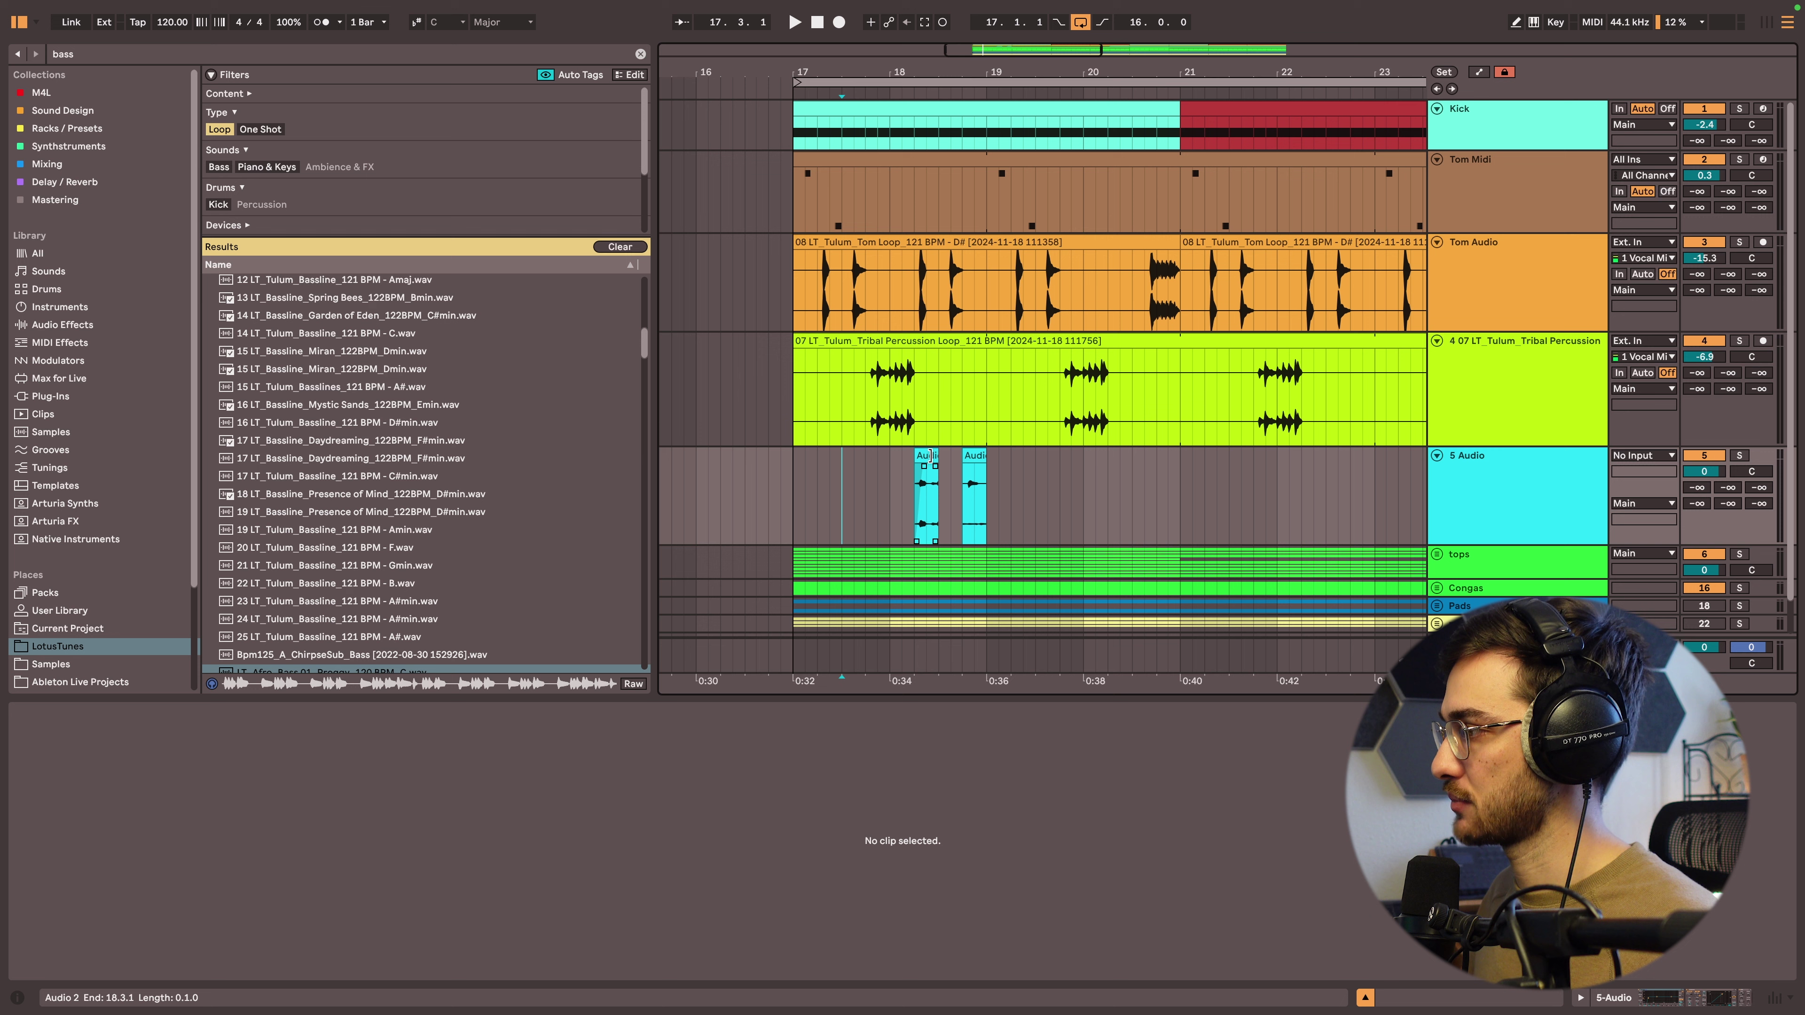
click(927, 455)
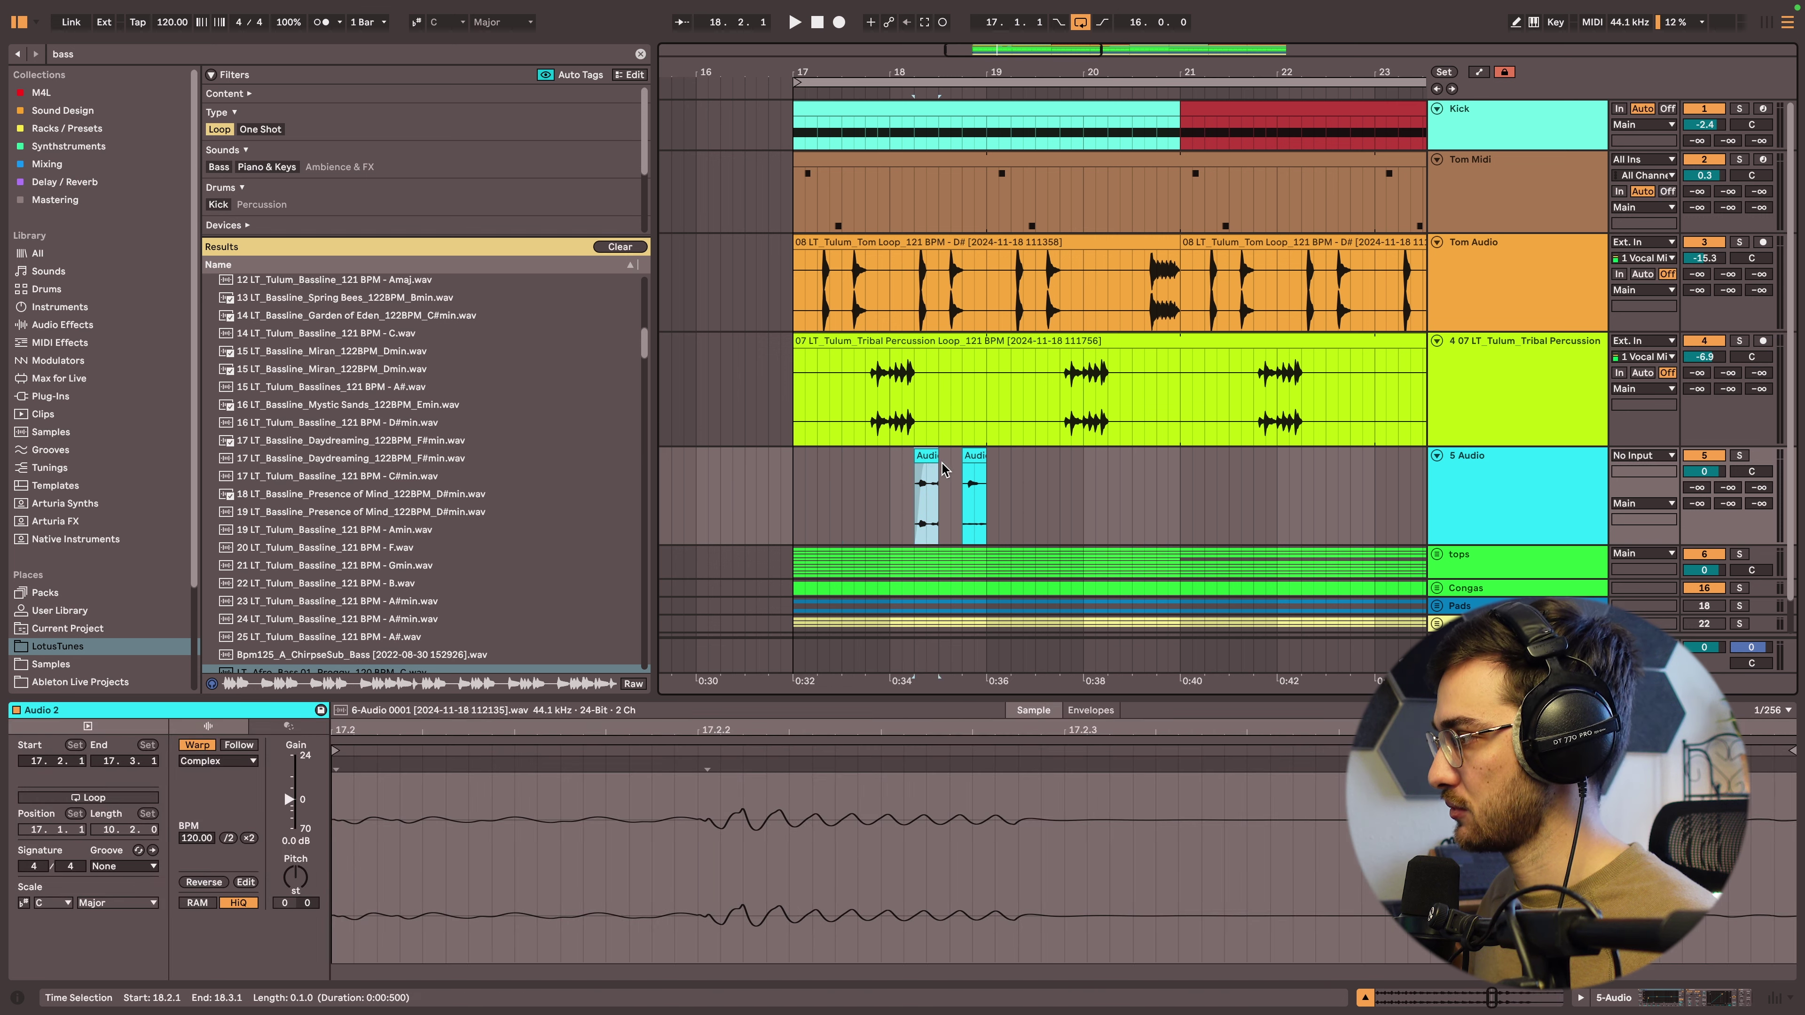
shift+click(975, 453)
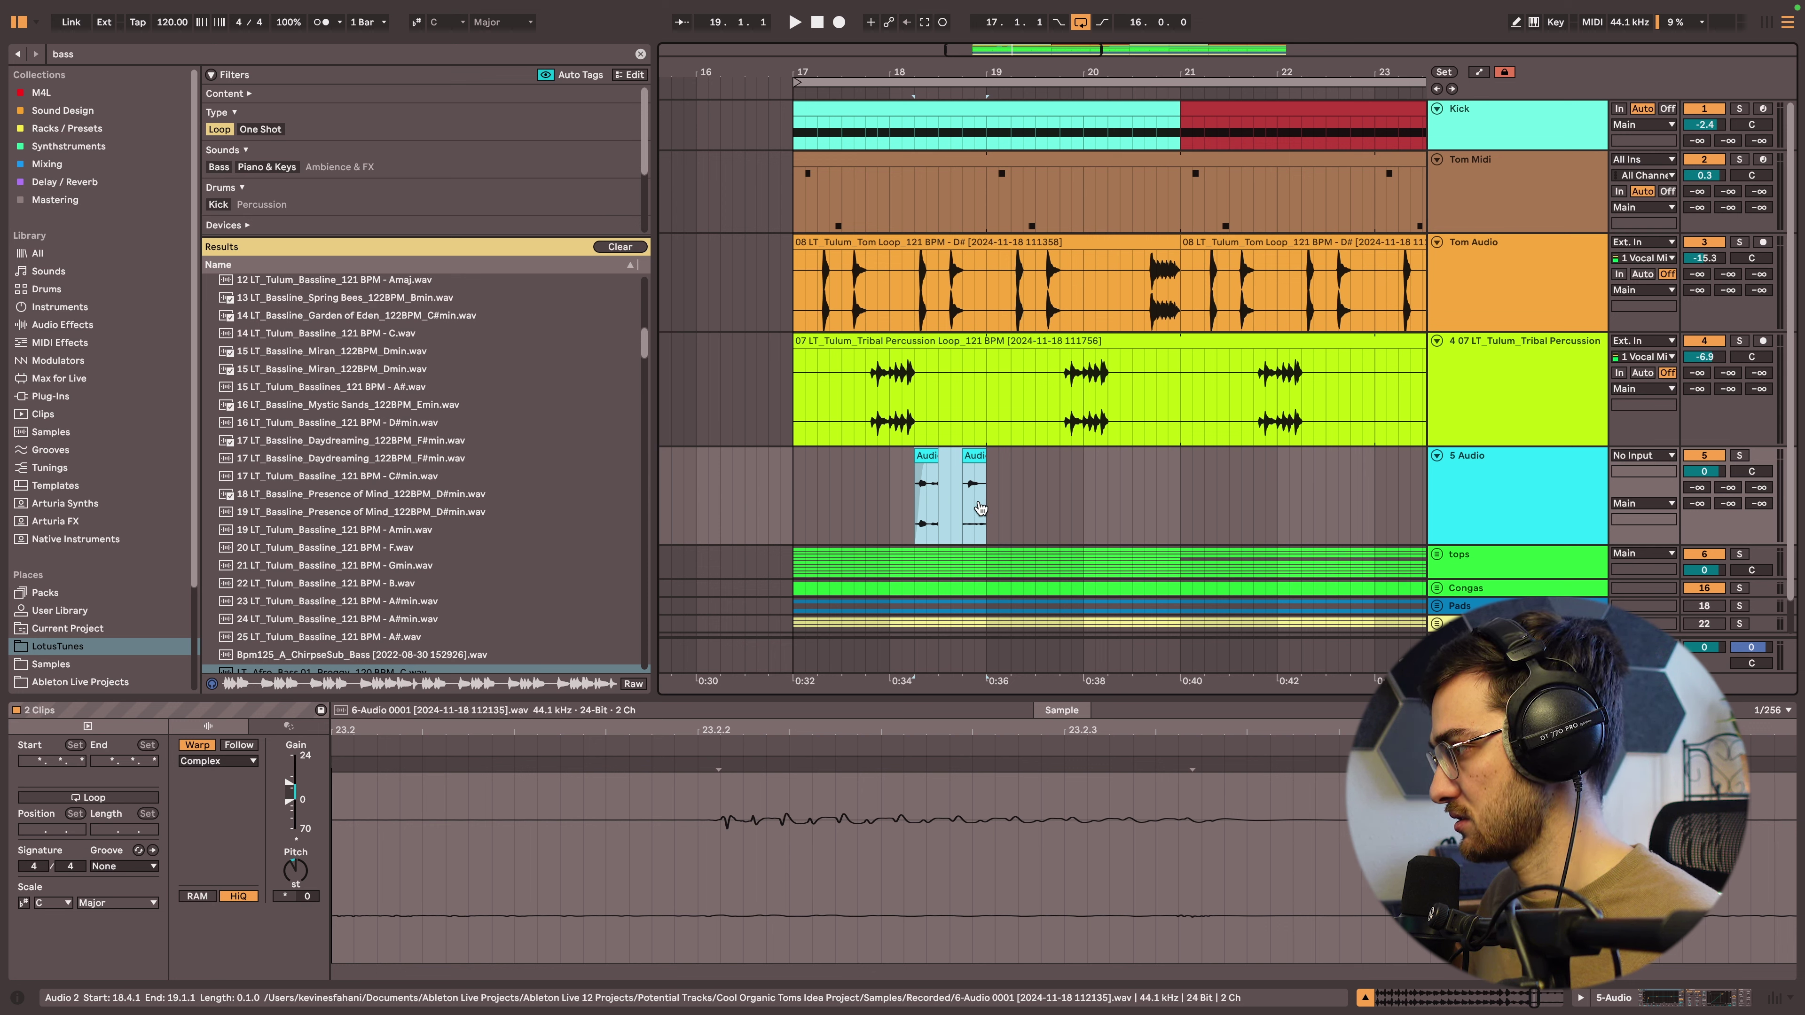
drag(979, 506, 947, 506)
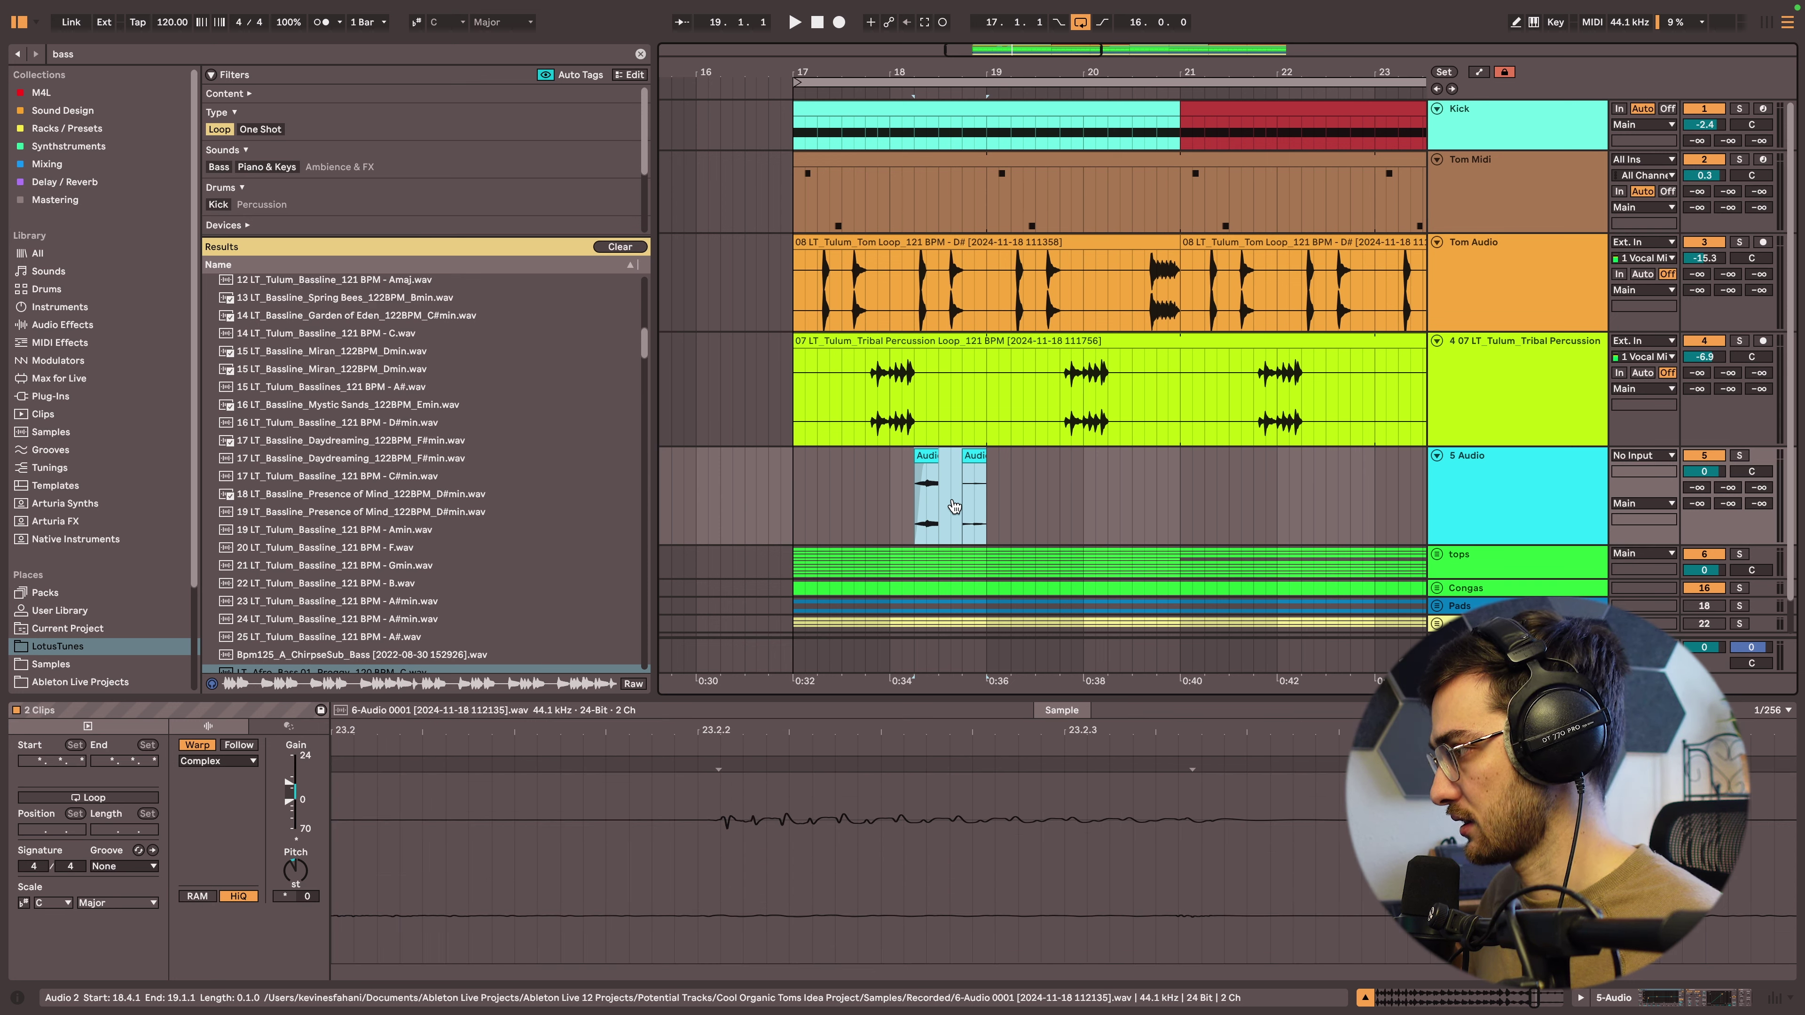
key(space)
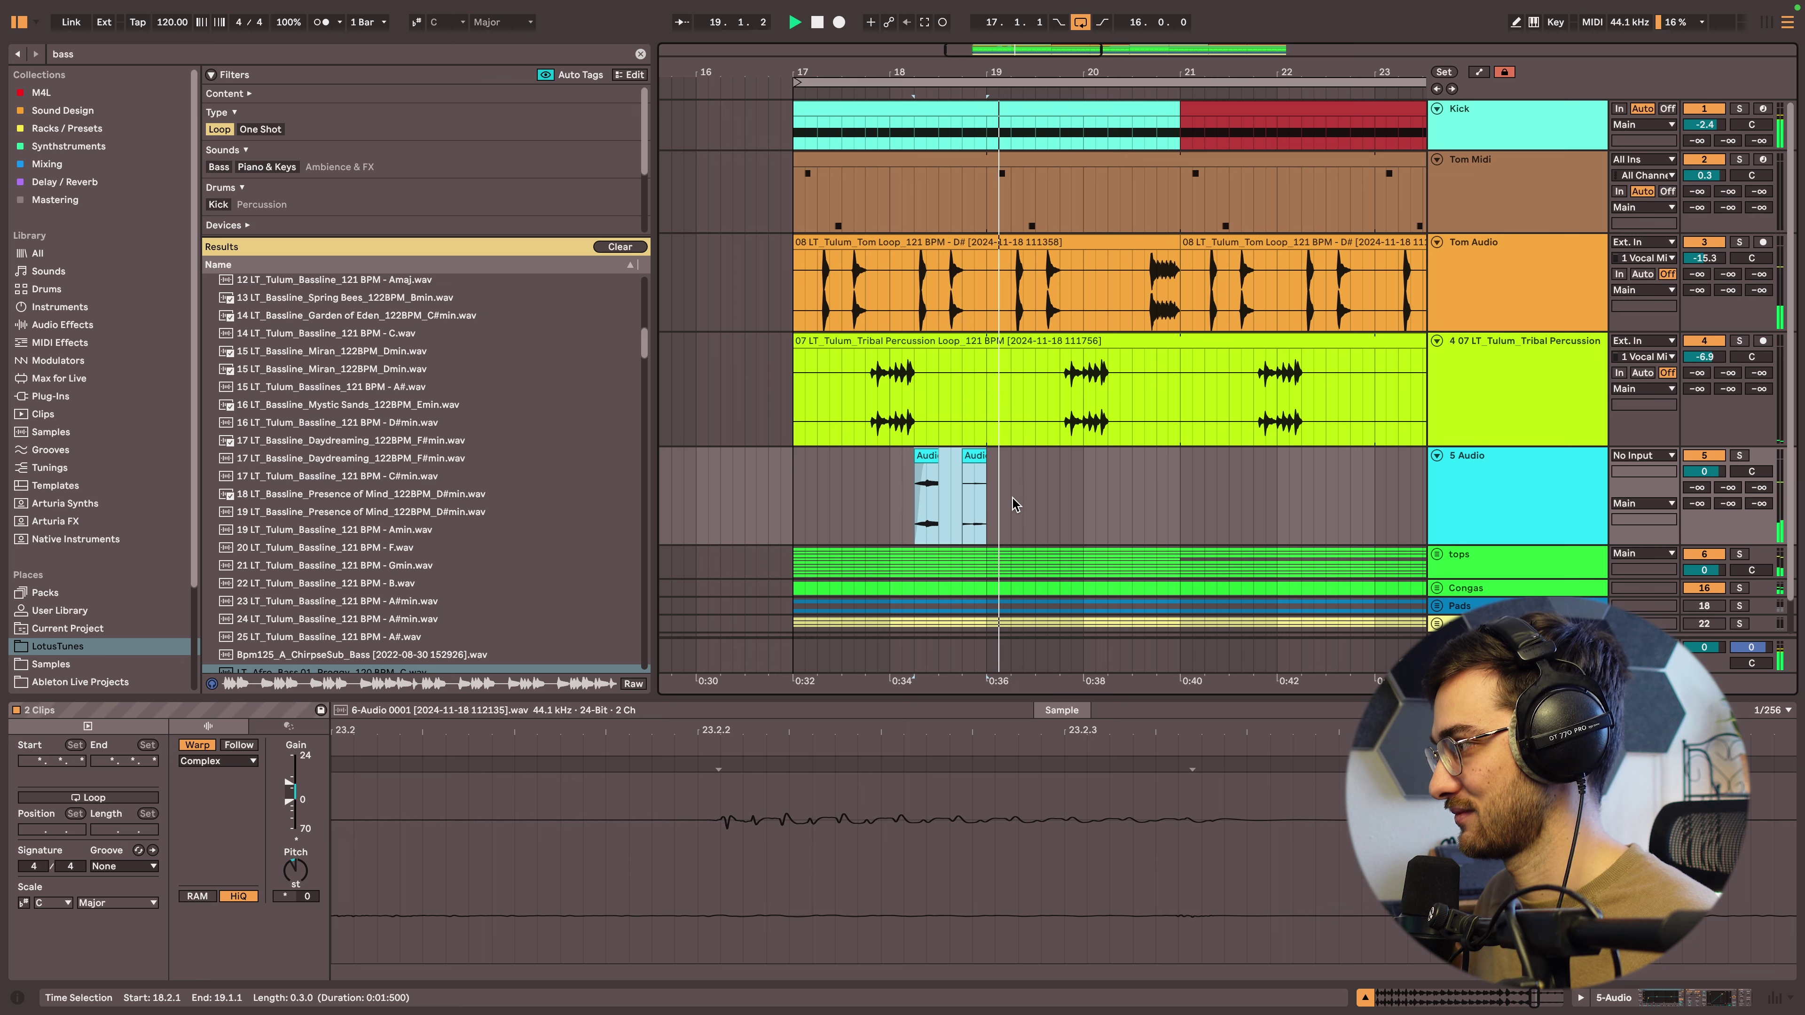
click(1013, 503)
key(space)
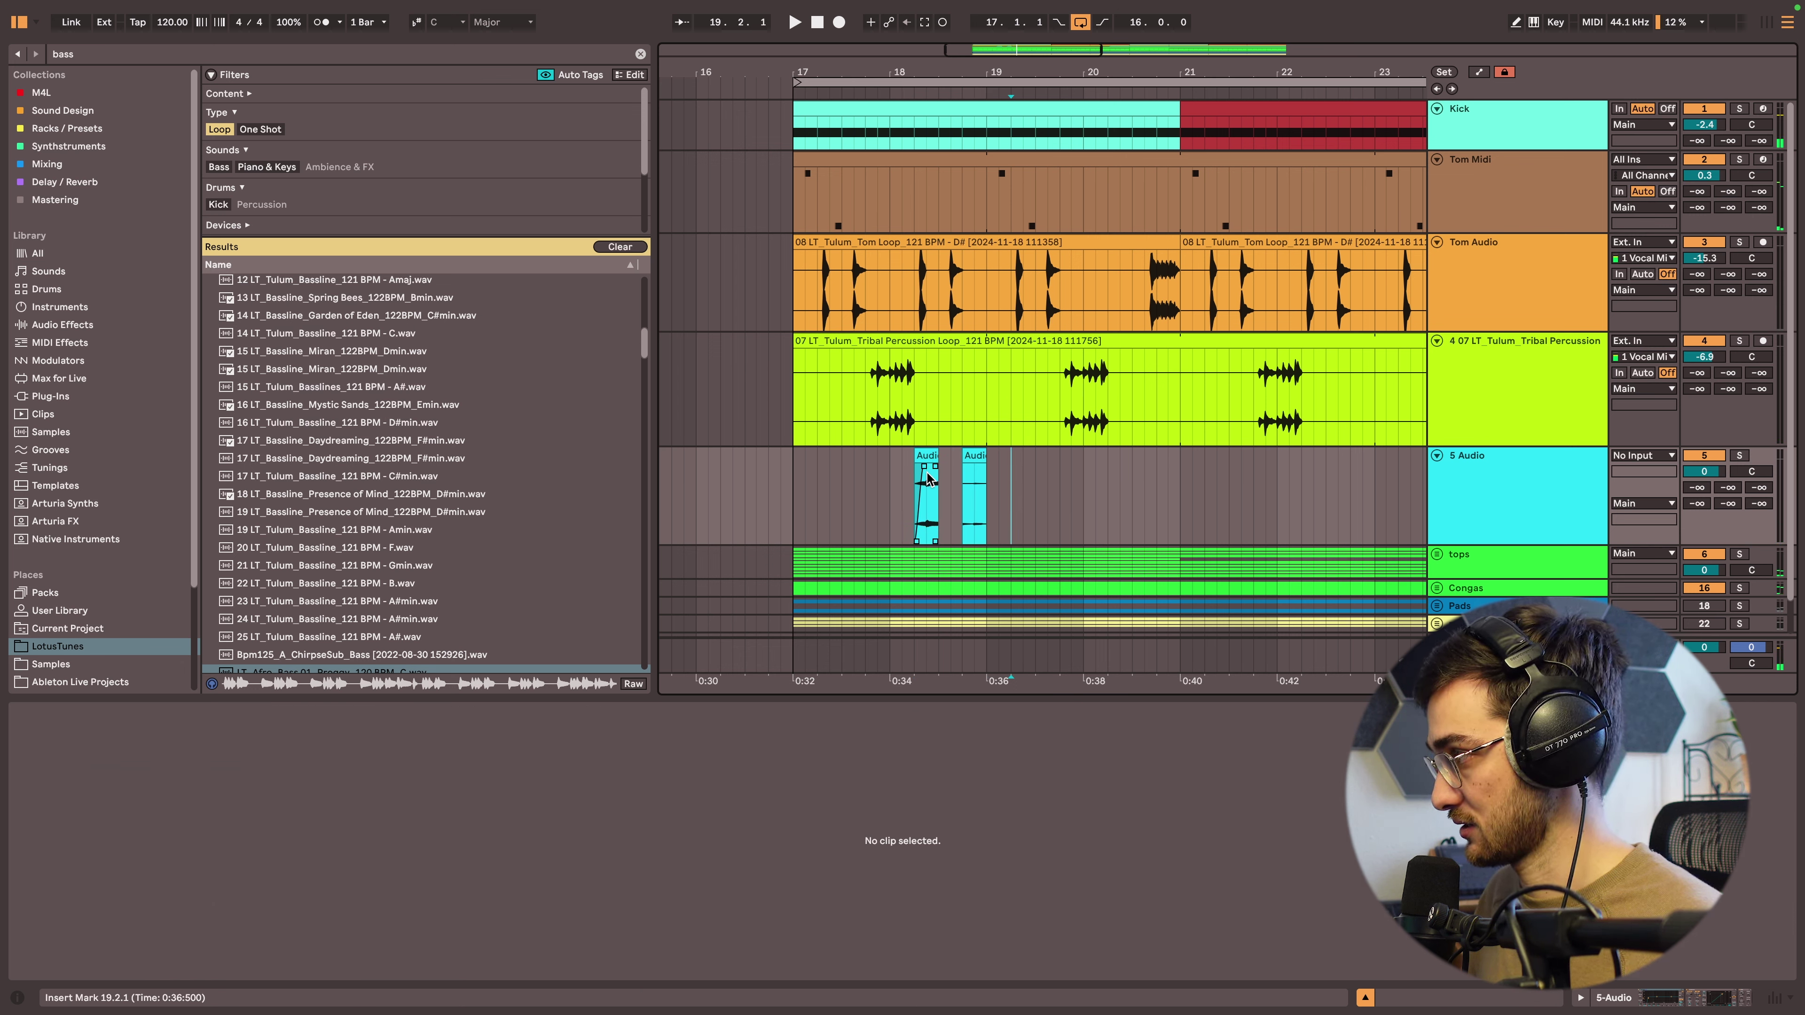
Delete the second bass clip and consolidate the bass track from 17.1.1 to 19.1.1 into a single two-bar clip.
click(984, 498)
key(Delete)
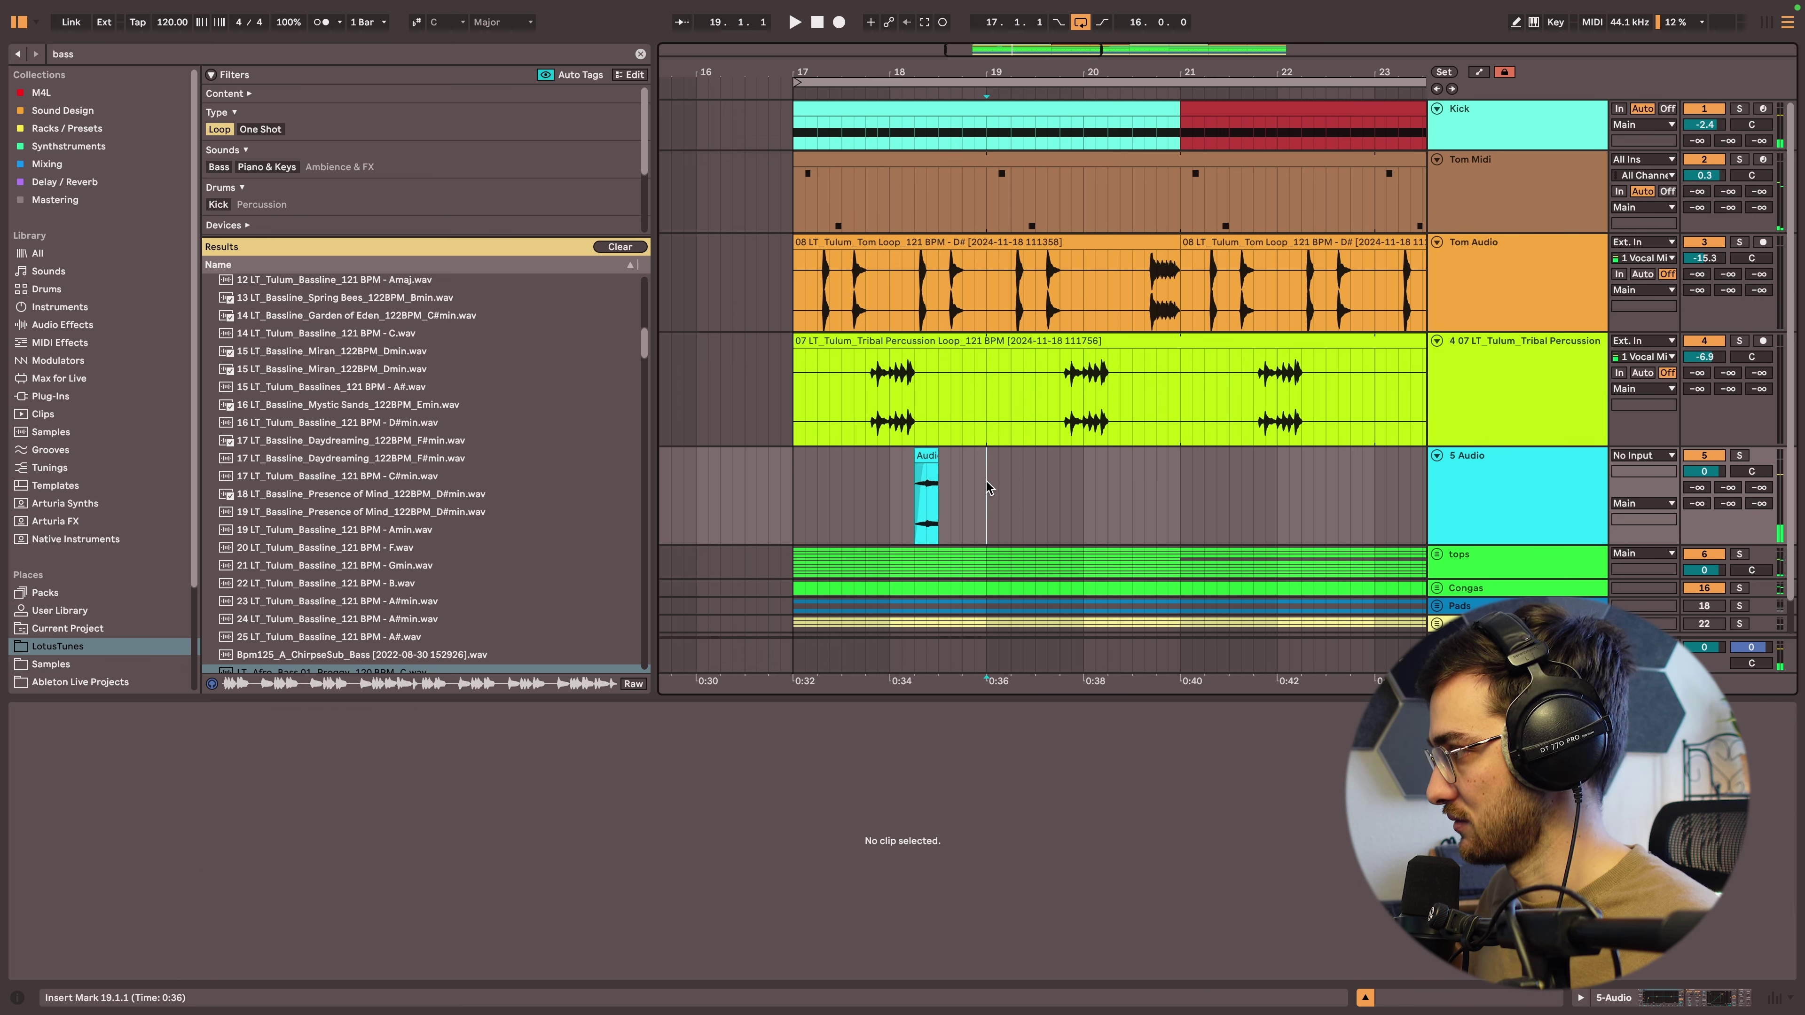
drag(986, 482, 790, 481)
key(ctrl+j)
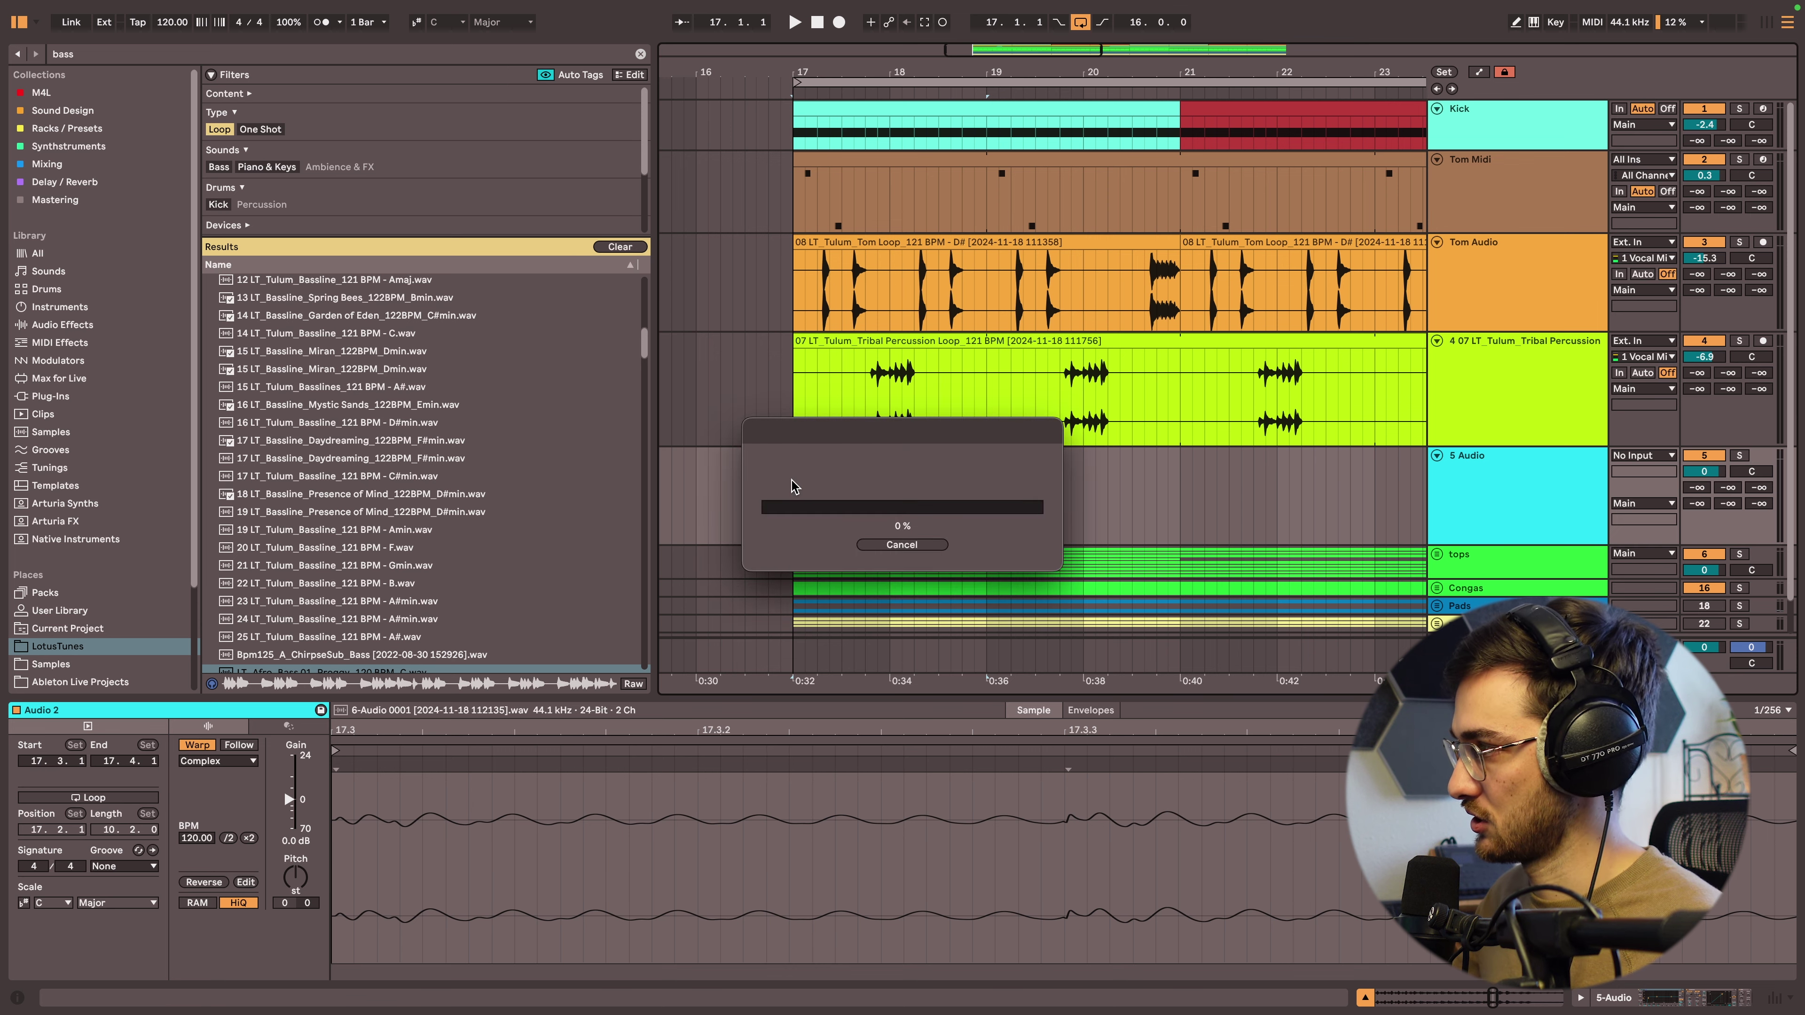
Duplicate the two-bar bass clip seven times back to back to fill the arrangement up to 33.1.1.
scroll(1034, 473, down, 5)
key(super+d)
key(super+d)
key(super+d)
key(super+d)
key(super+d)
key(super+d)
key(super+d)
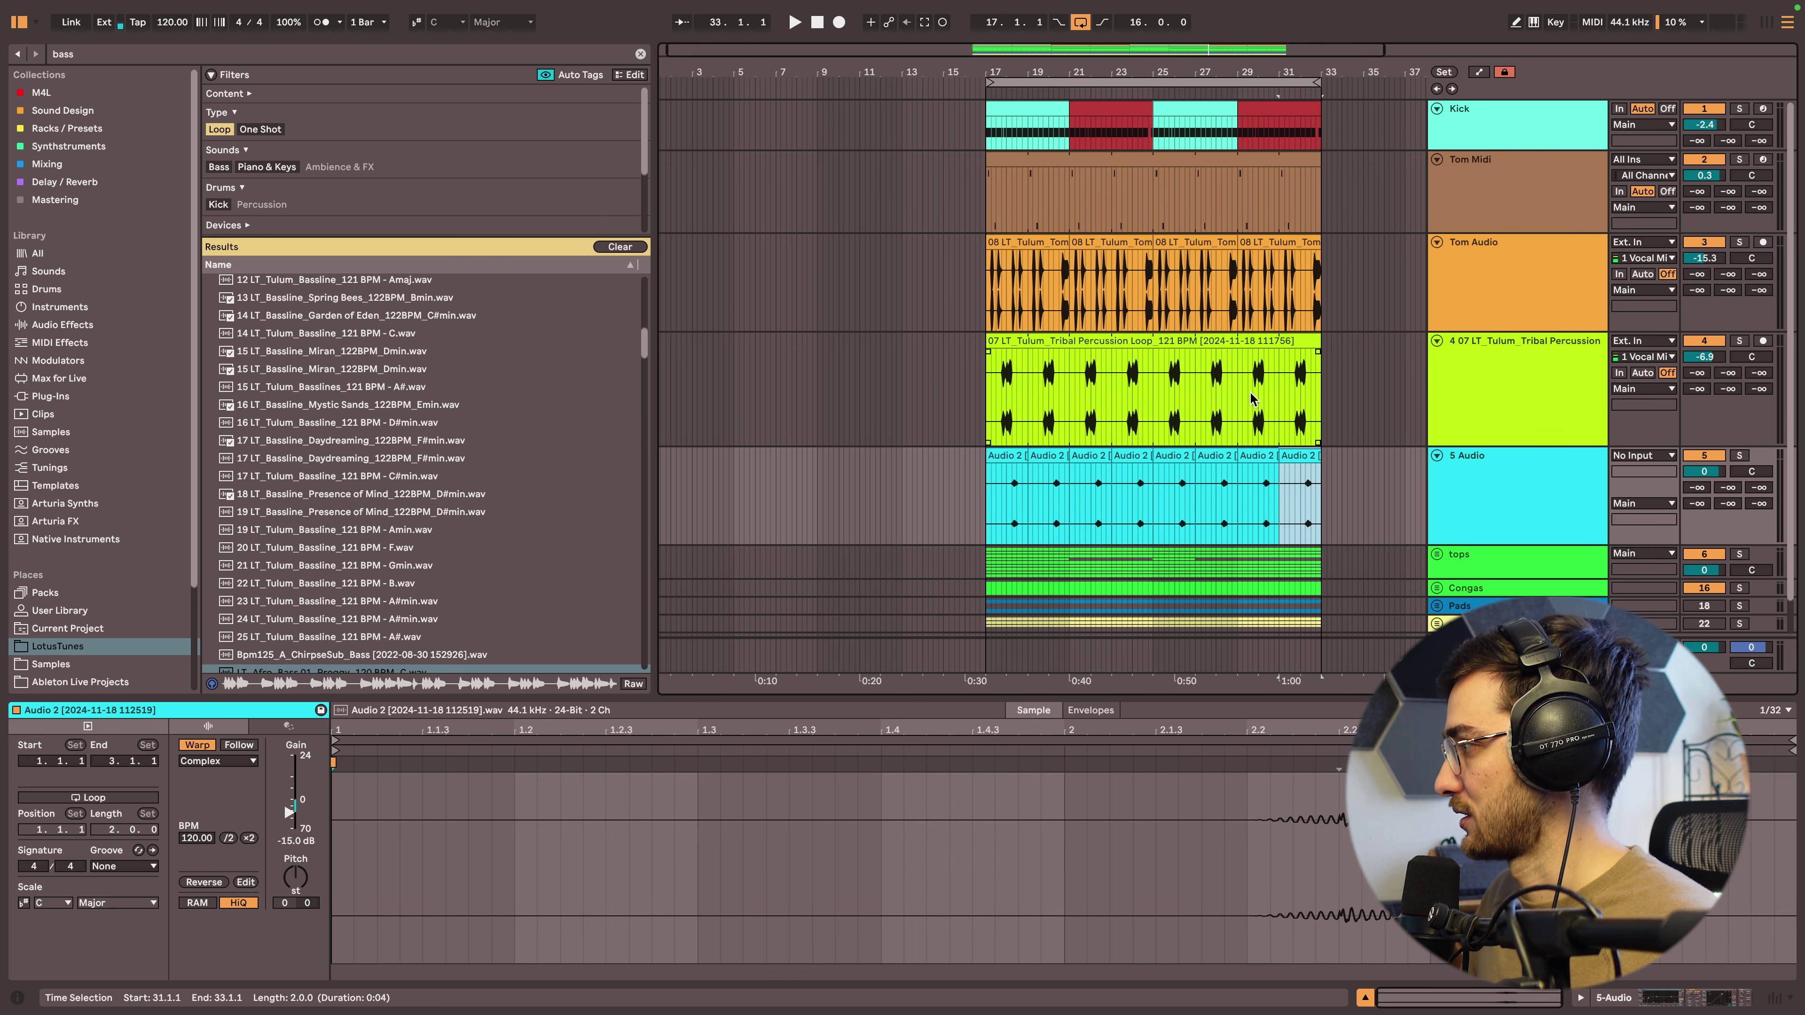
Fold the bass audio, tribal percussion, Tom Audio and Tom Midi tracks.
click(1451, 466)
click(1438, 456)
click(1437, 341)
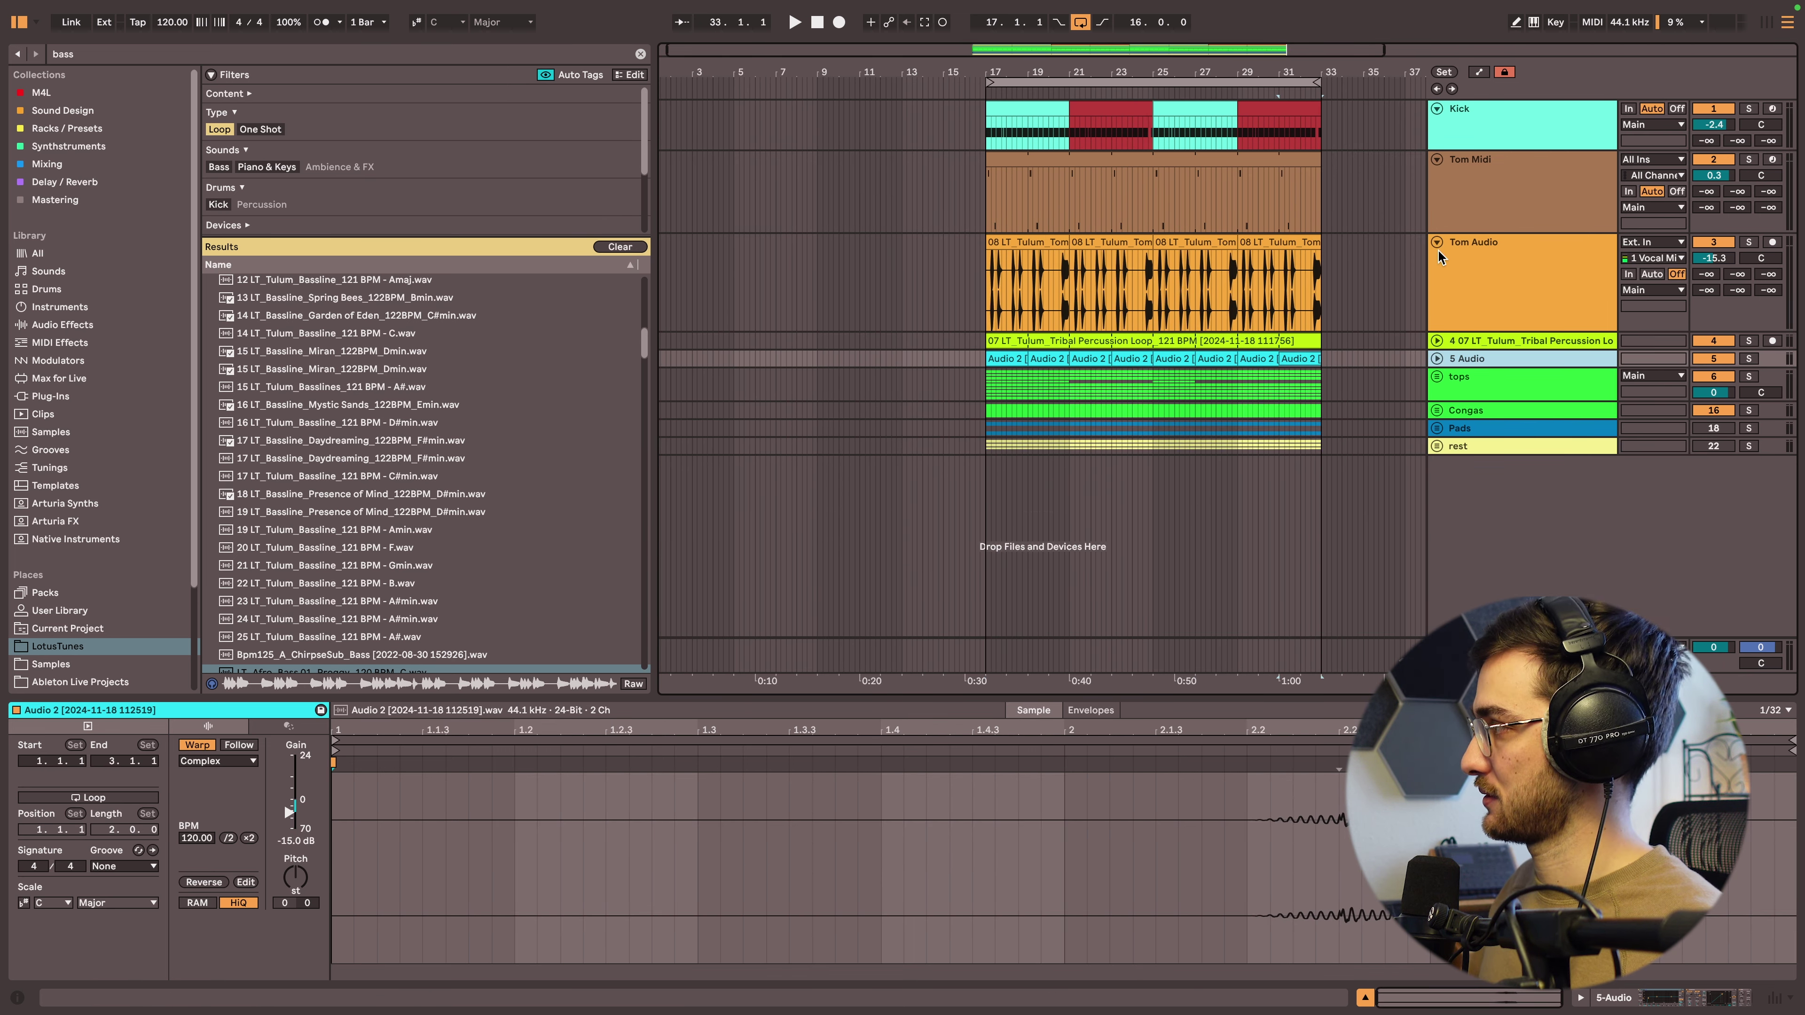
click(1437, 242)
click(1436, 159)
Group the four tracks from Tom Midi to the bass audio track and name the group Bass.
shift+click(1488, 153)
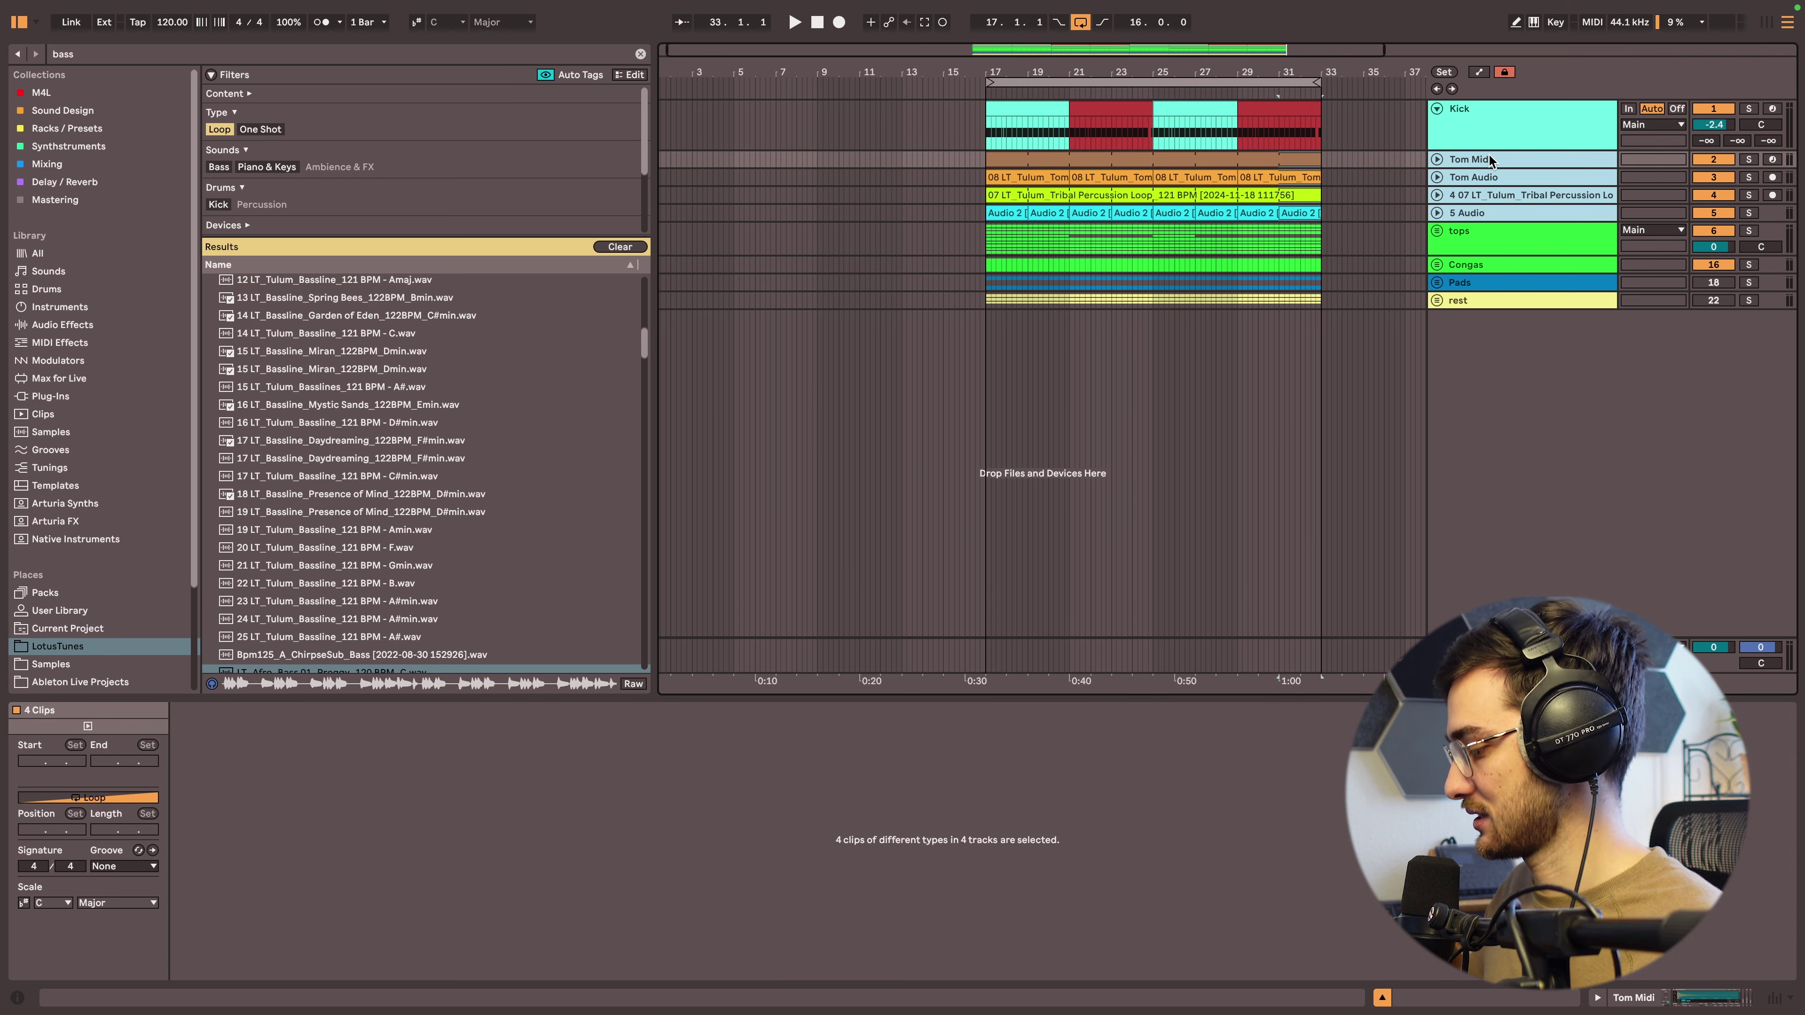
key(ctrl+g)
text(B)
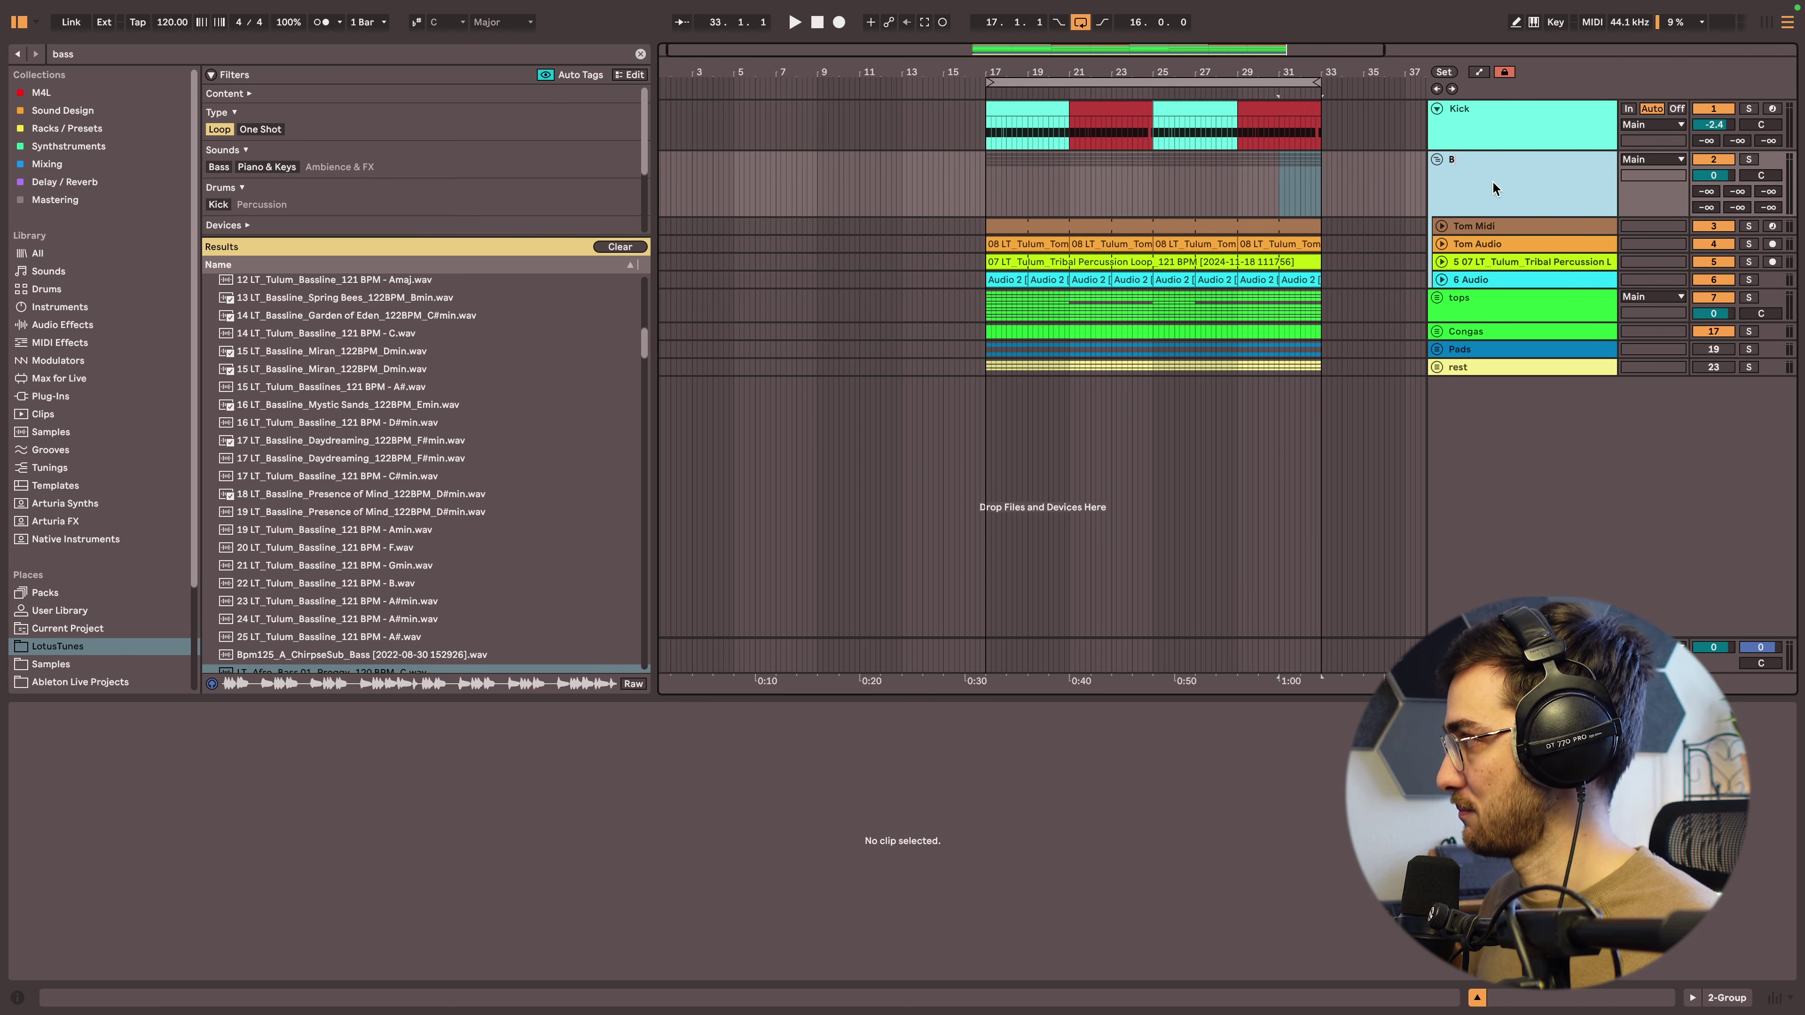
text(ass)
key(Return)
Color the Bass group dark red and assign that color to all its grouped tracks and clips.
right_click(1493, 182)
click(1495, 497)
right_click(1481, 179)
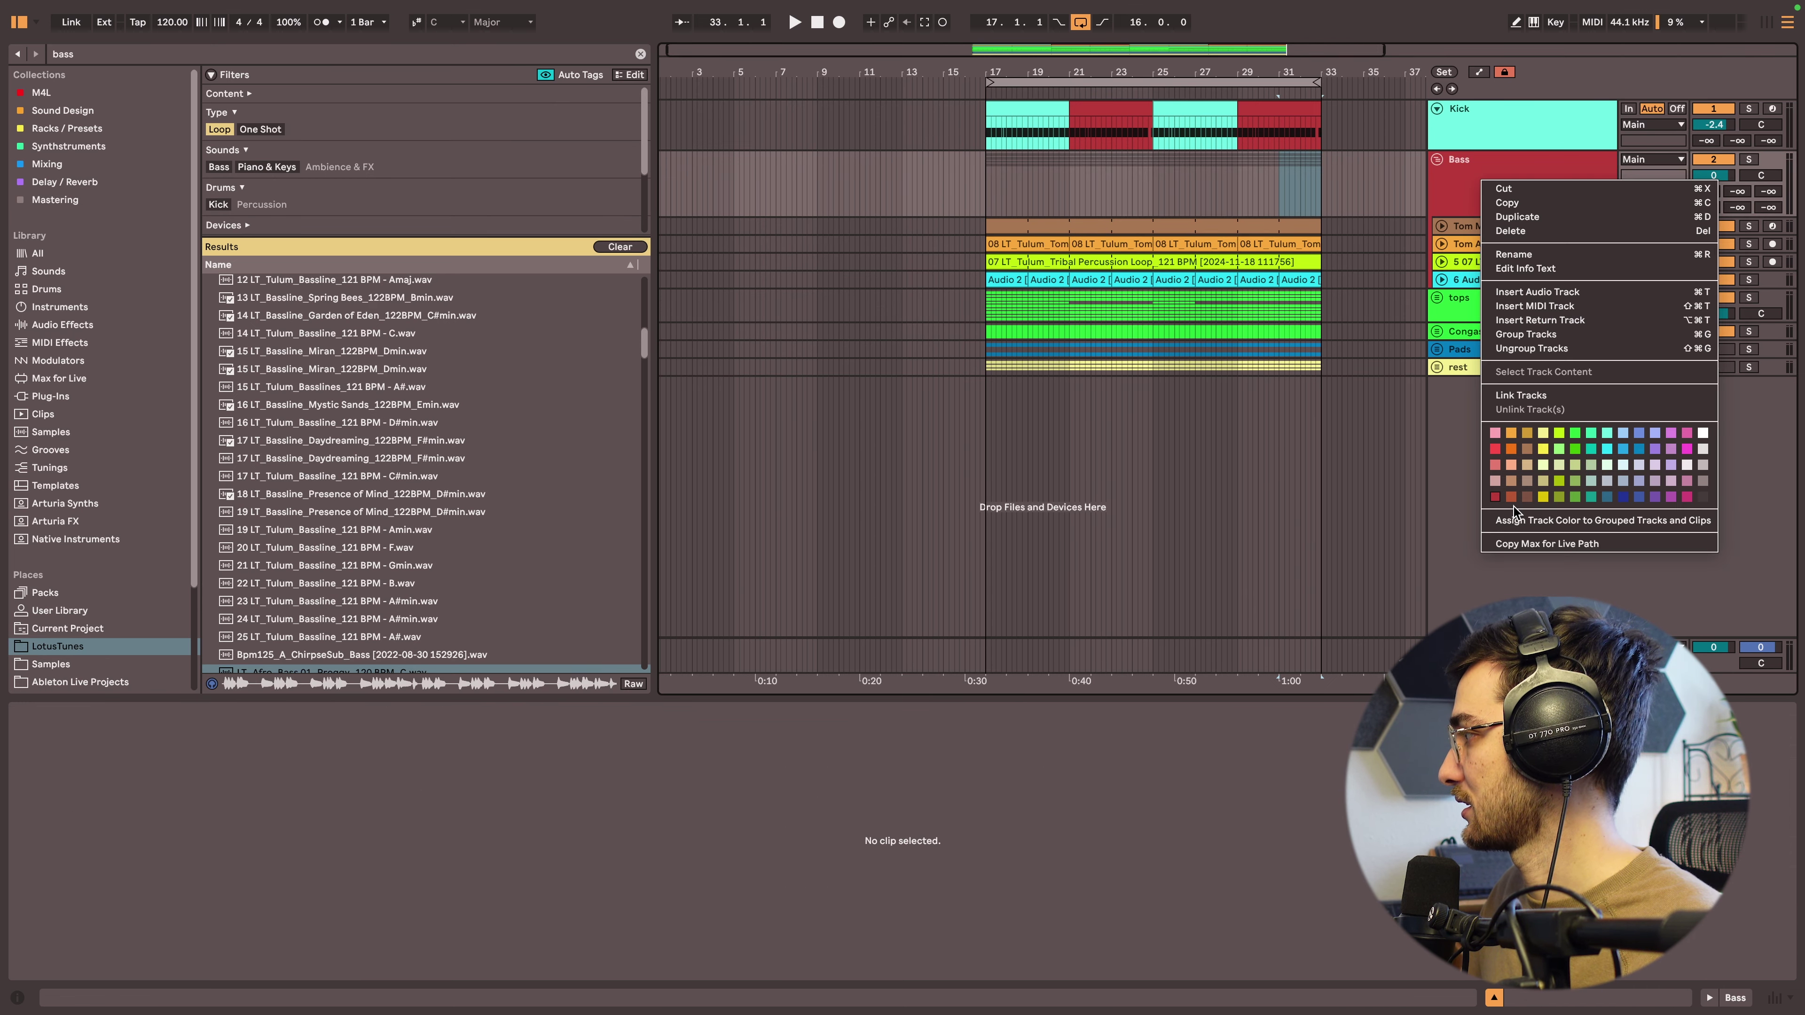
click(1514, 519)
Play the groove from 17.1.1, then unfold the Pads group and switch it on.
scroll(712, 184, up, 3)
click(709, 181)
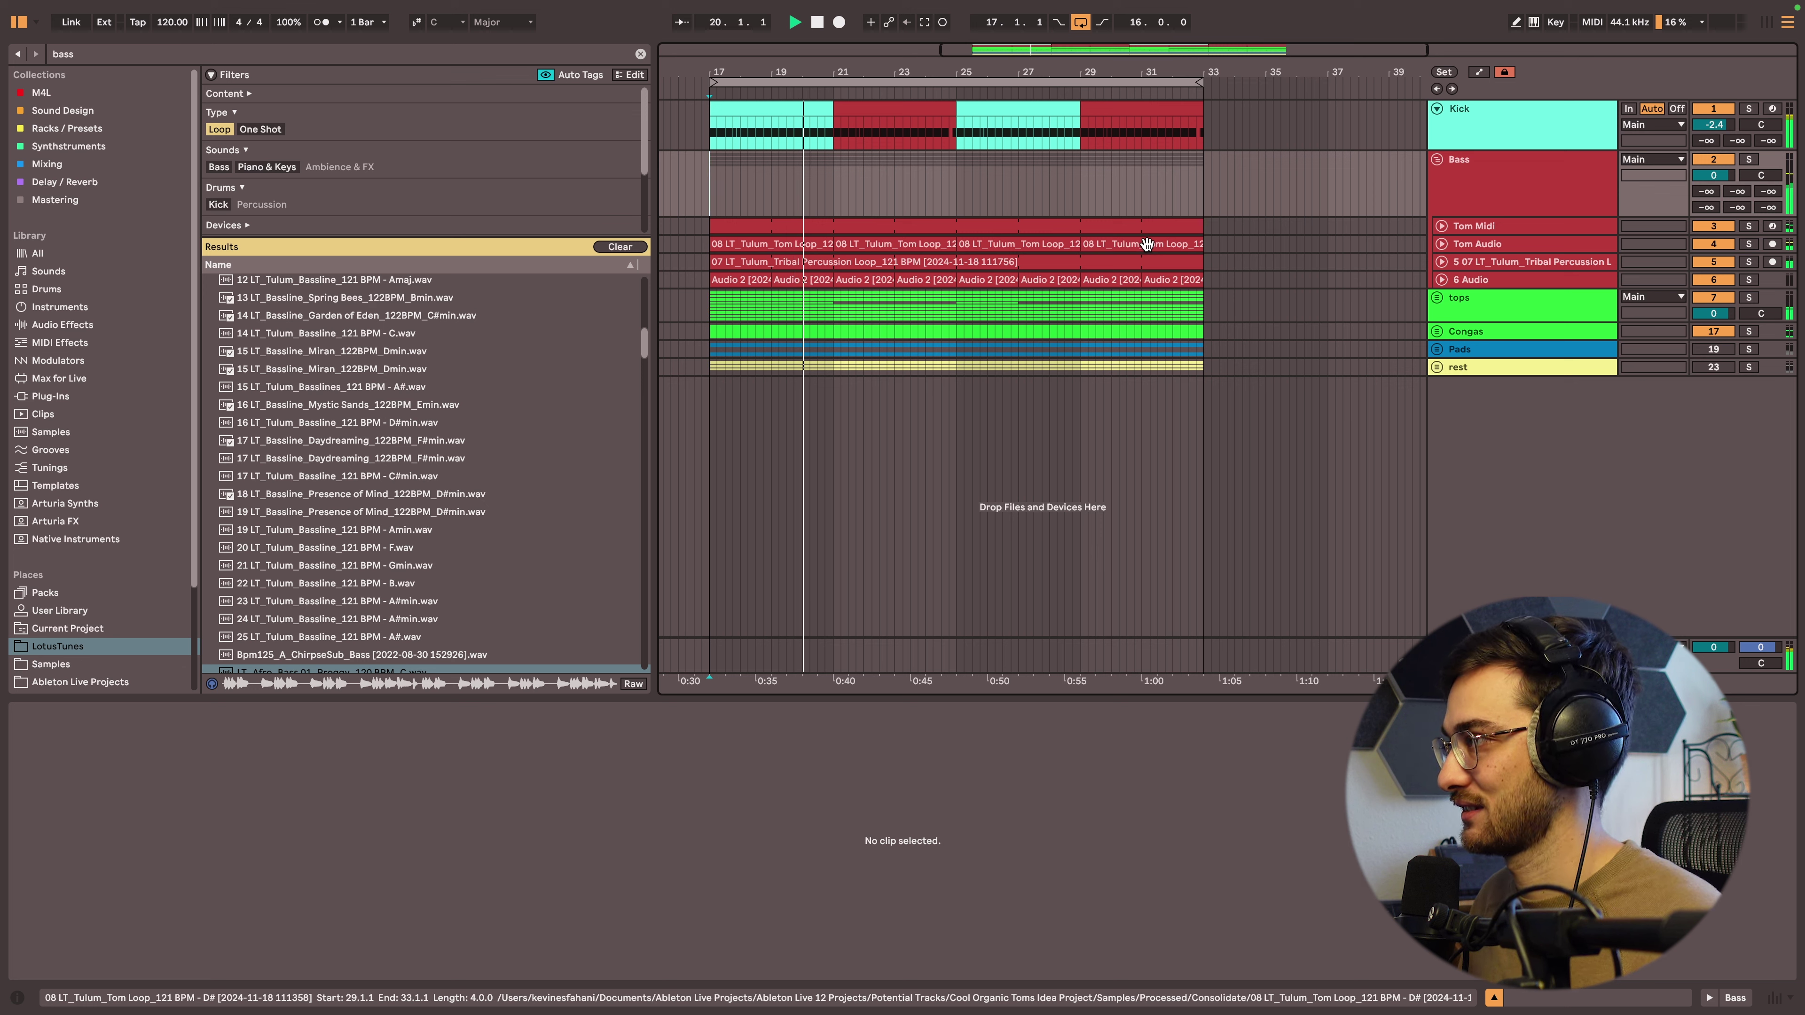
click(1529, 347)
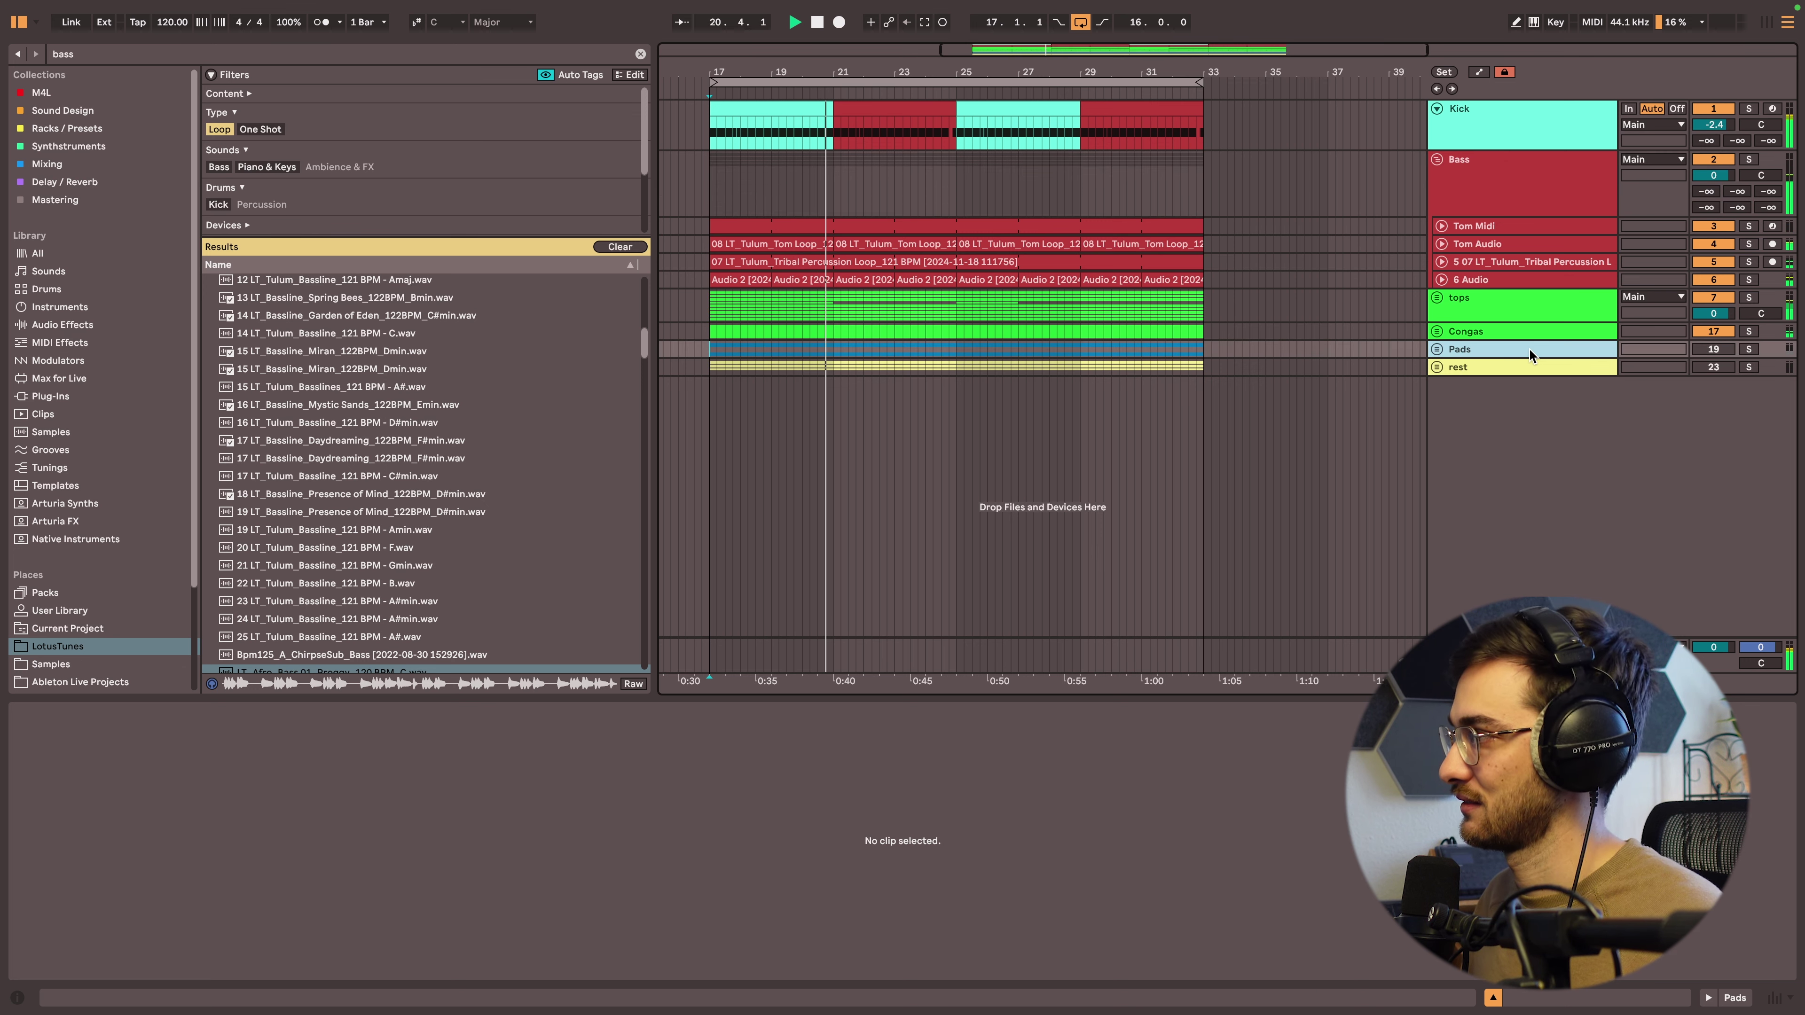
click(1436, 349)
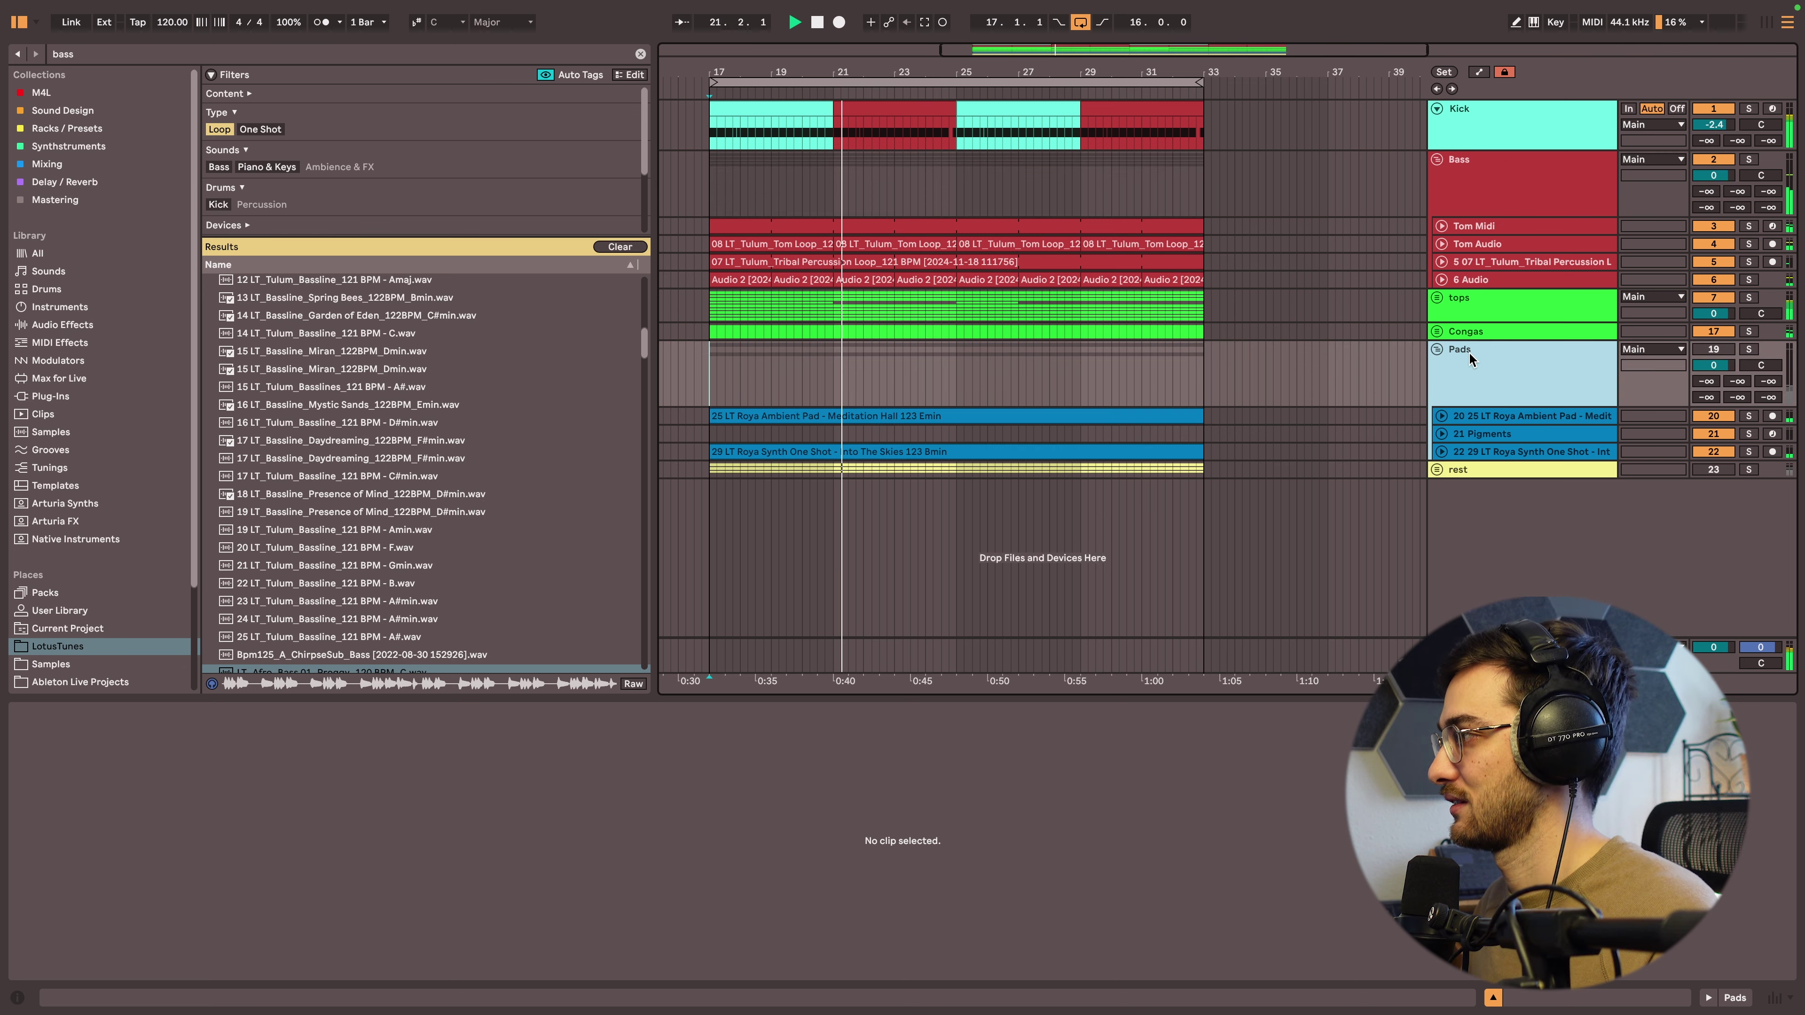
click(1715, 352)
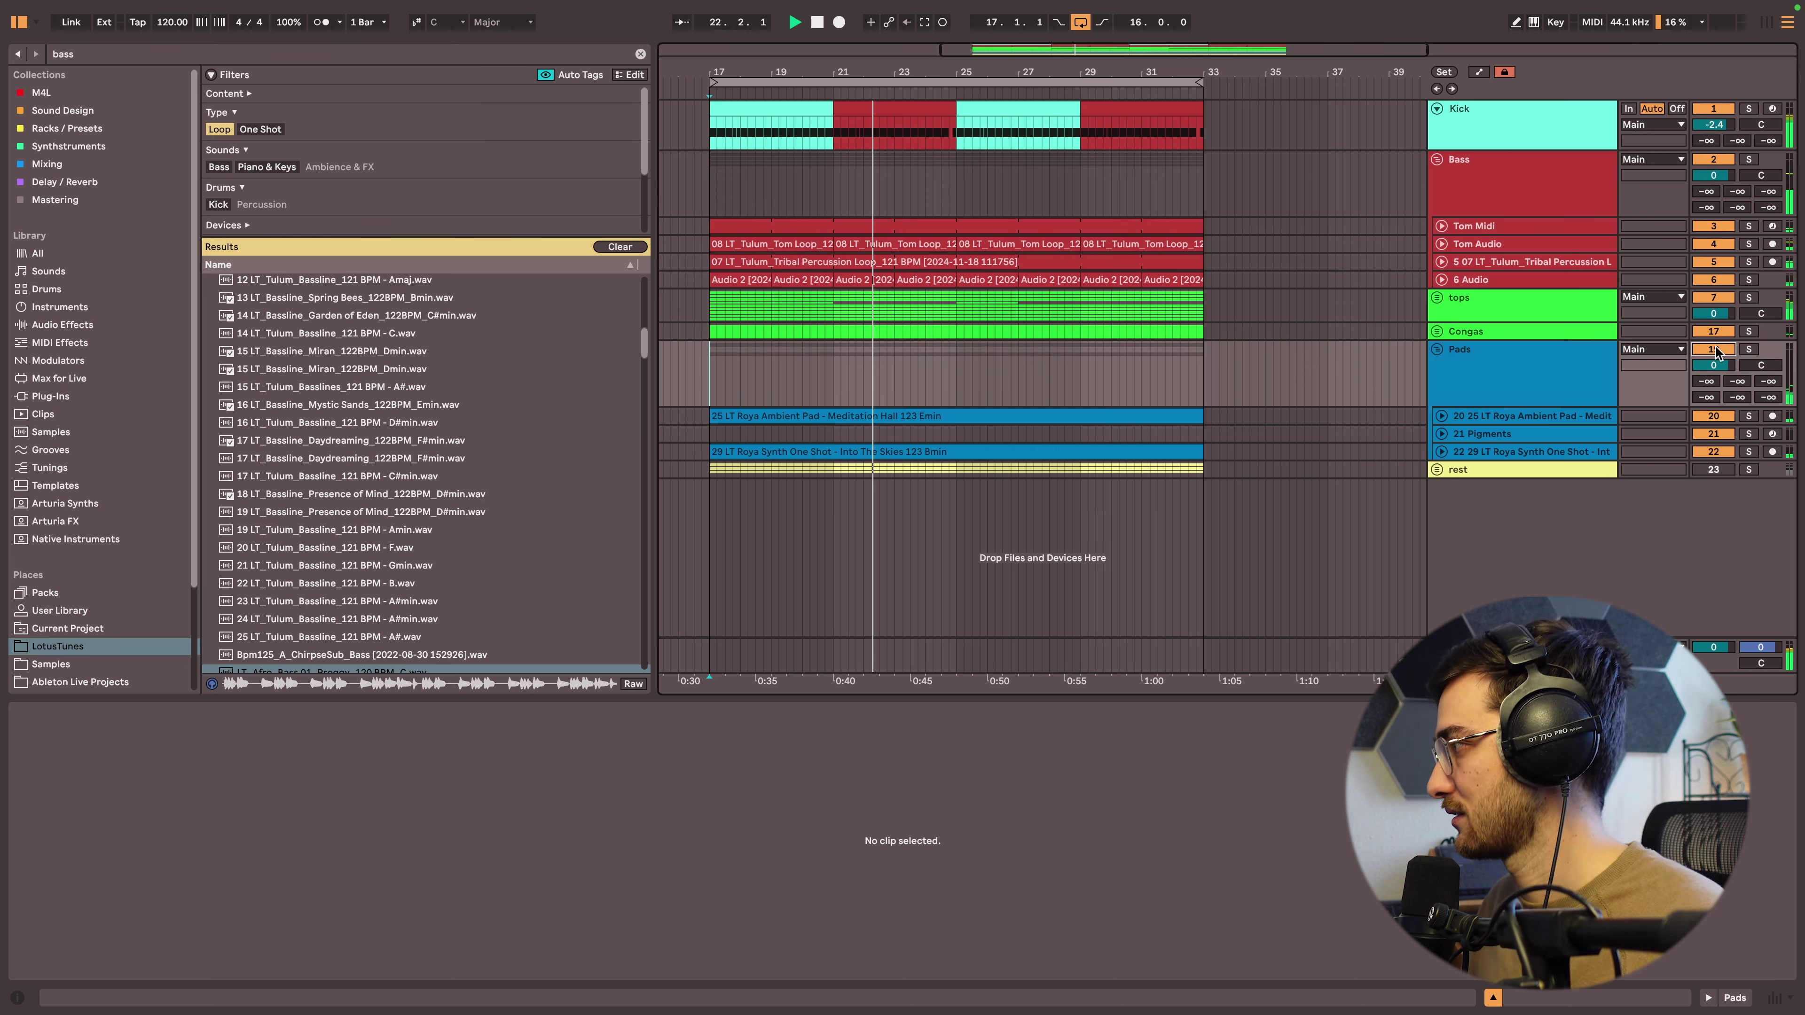
Transpose the Ambient Pad and Synth One Shot clips in the Pads group down to -1 semitone.
click(1133, 416)
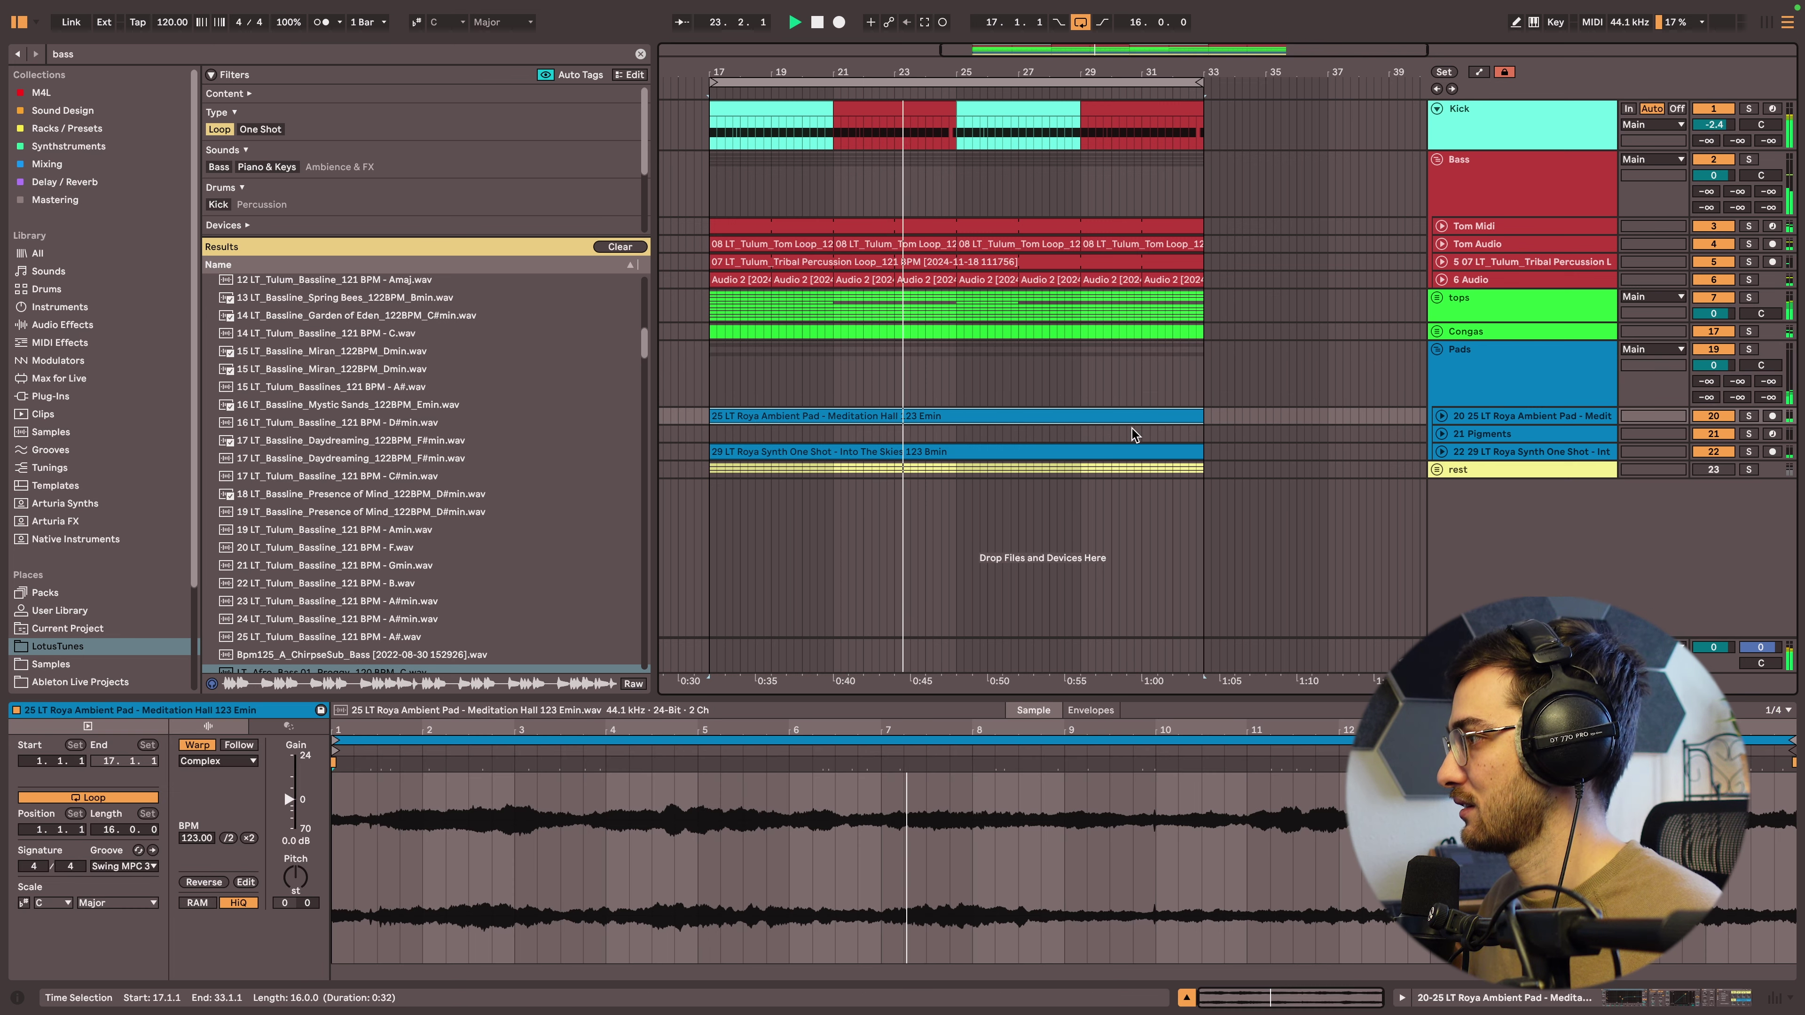
shift+click(984, 450)
click(293, 876)
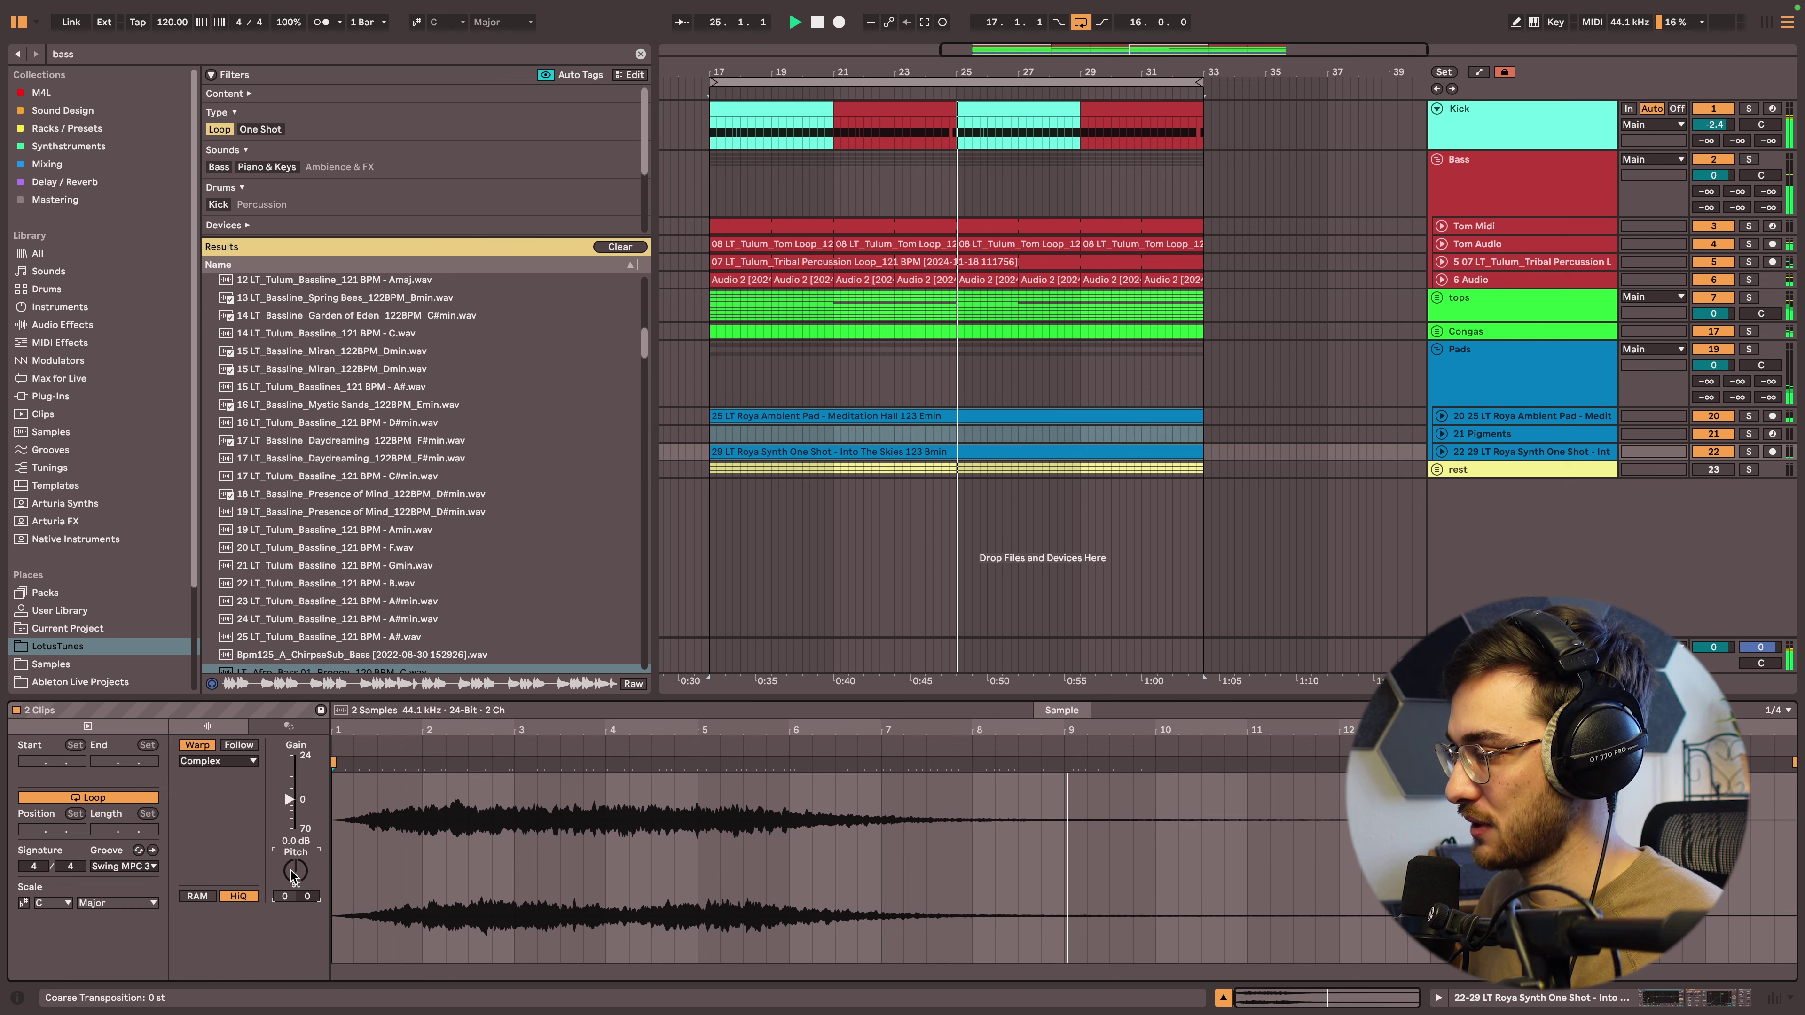
key(Down)
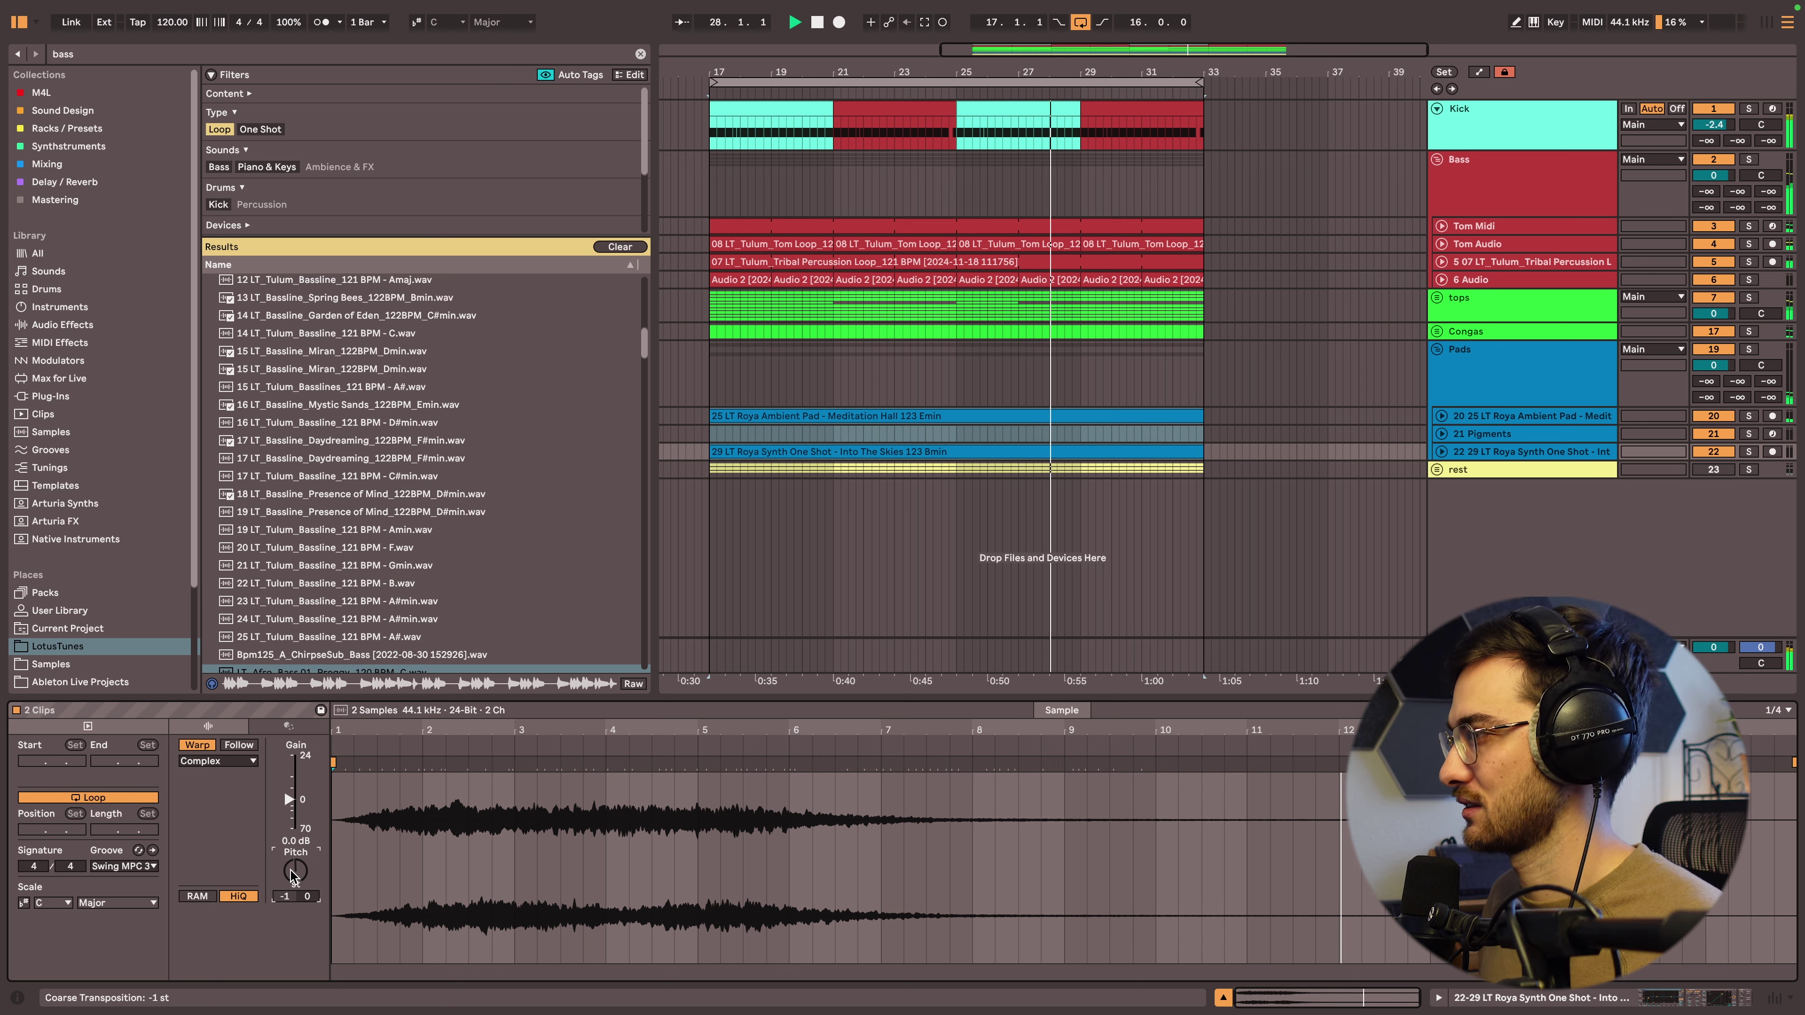
Stop playback, show the Pigments track's devices, and replay the groove from 17.1.1 with the Pads group selected.
key(space)
click(1442, 435)
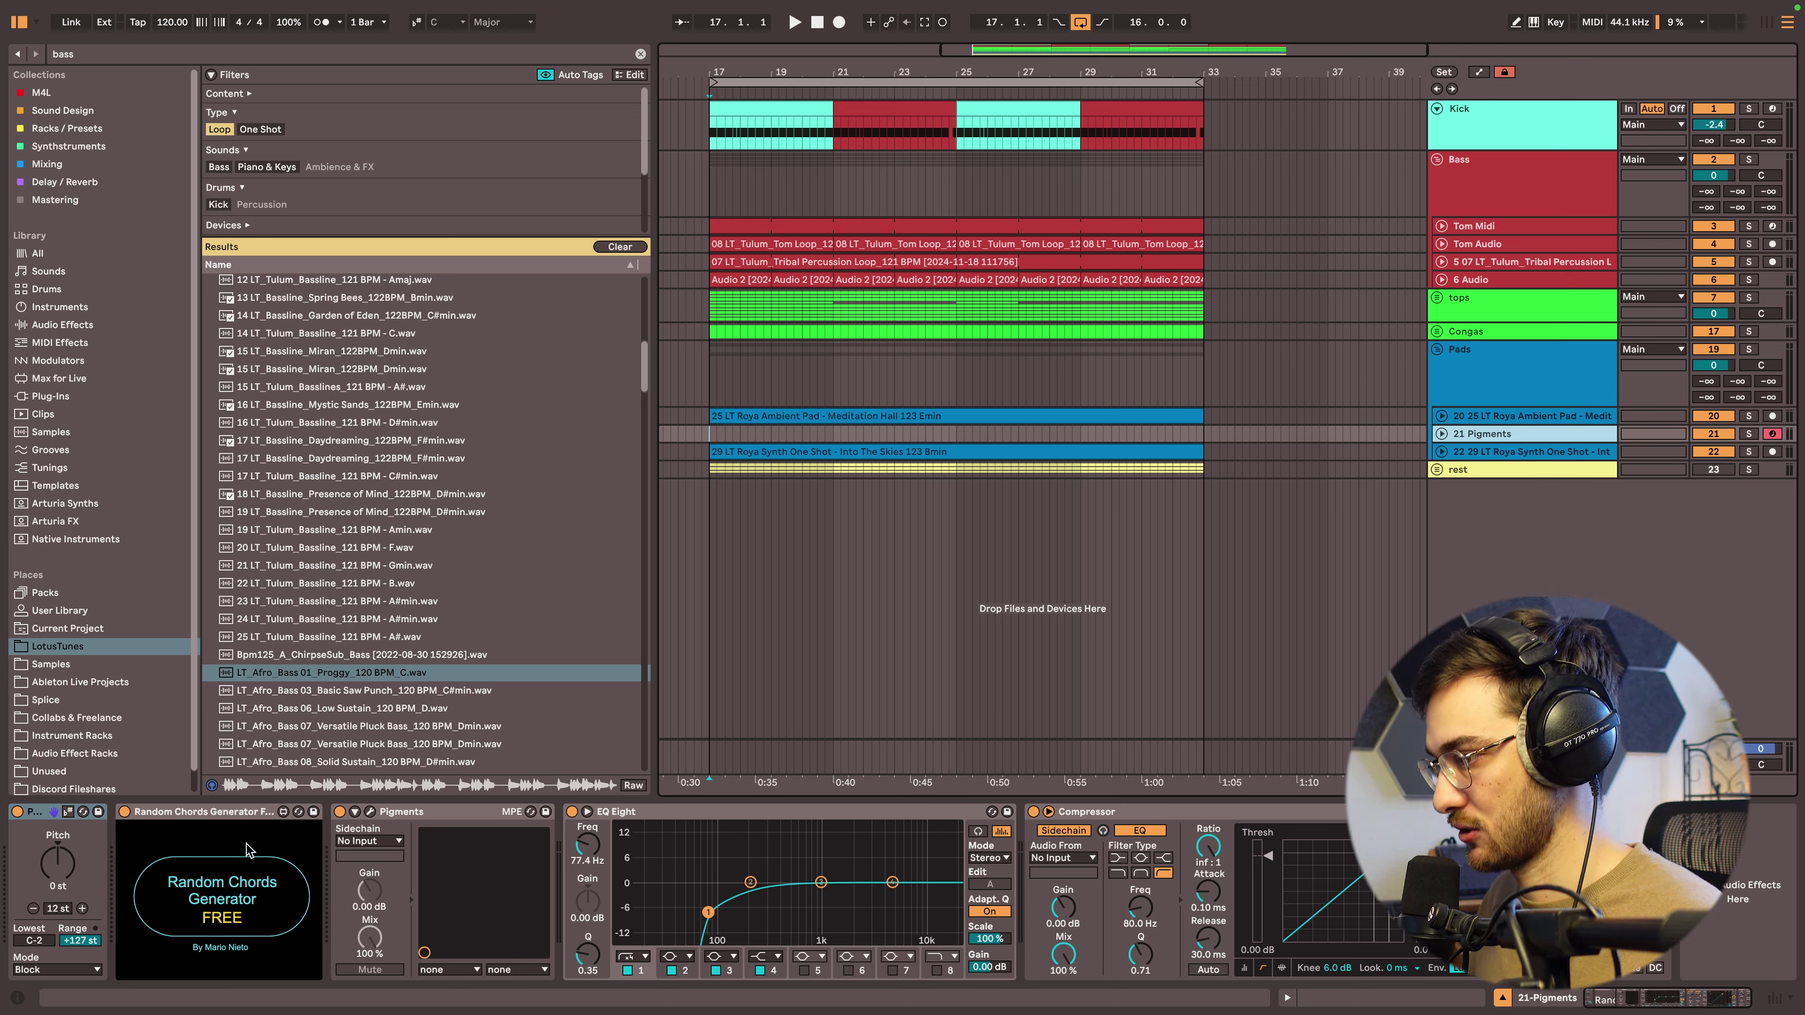
click(1537, 367)
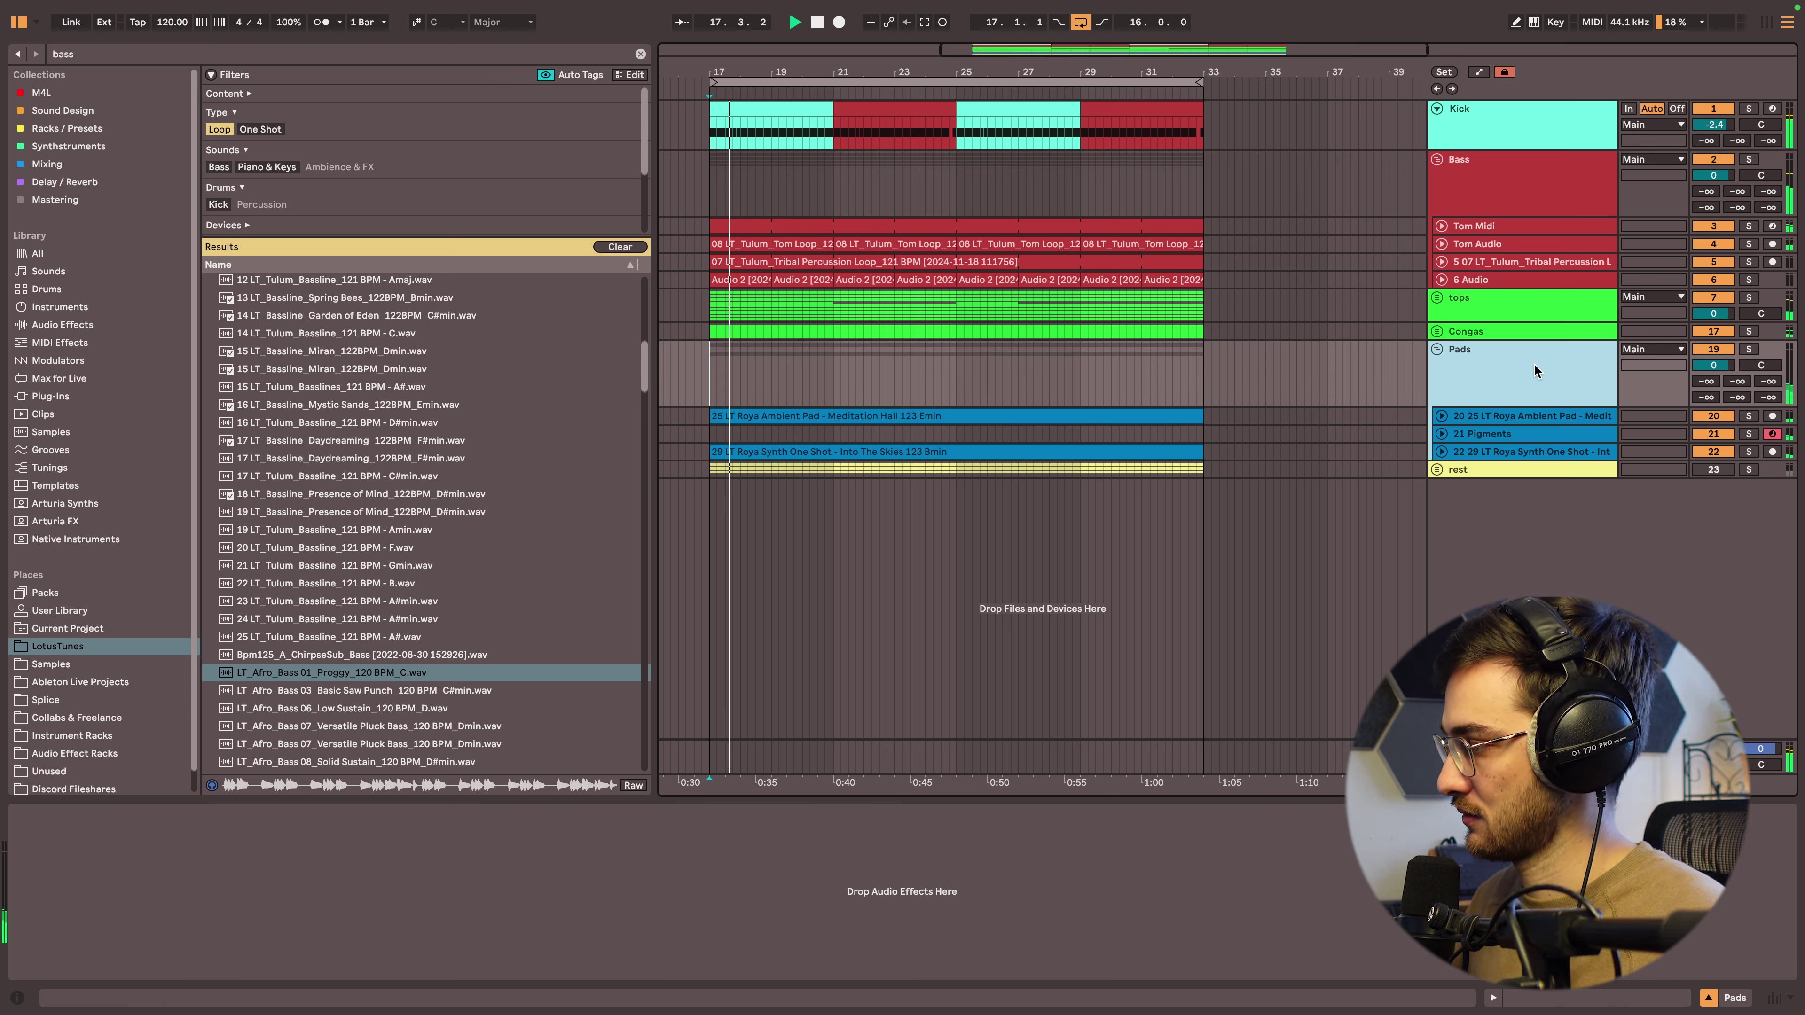